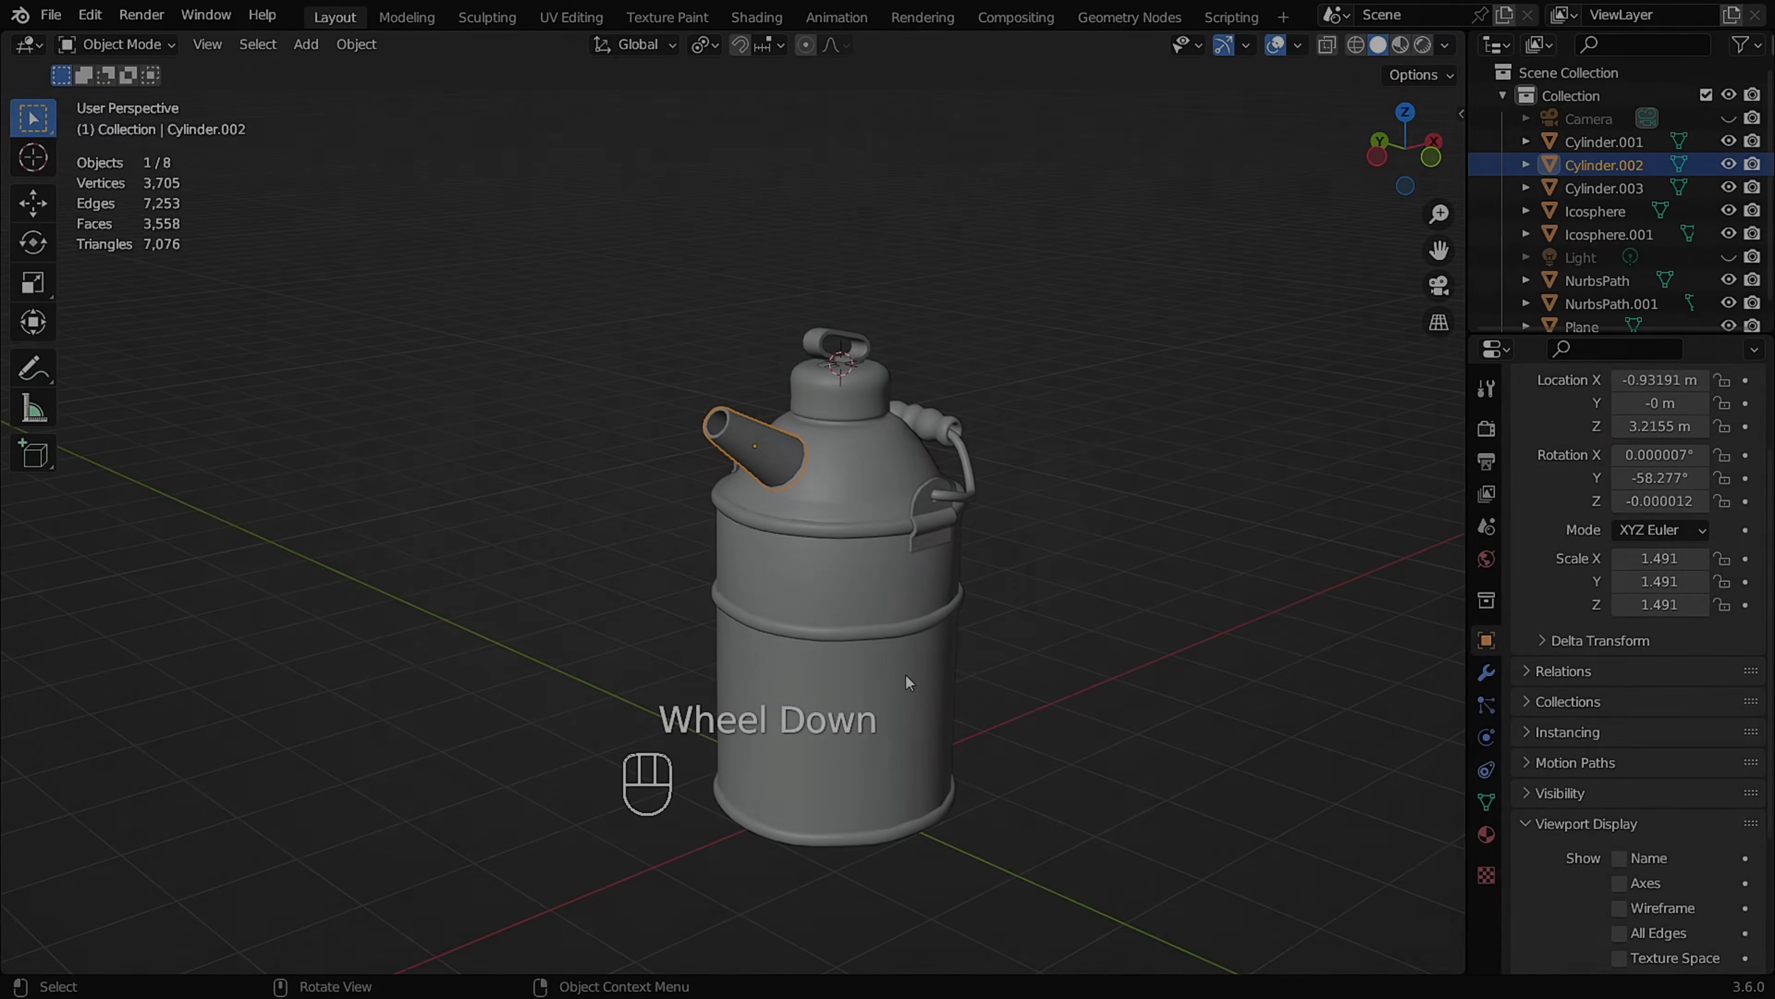
Separate the three raised ring bands of the can body's mesh into their own object.
middle_drag(905, 675, 862, 552)
scroll(866, 576, up, 2)
click(946, 636)
scroll(921, 627, up, 3)
scroll(873, 560, down, 2)
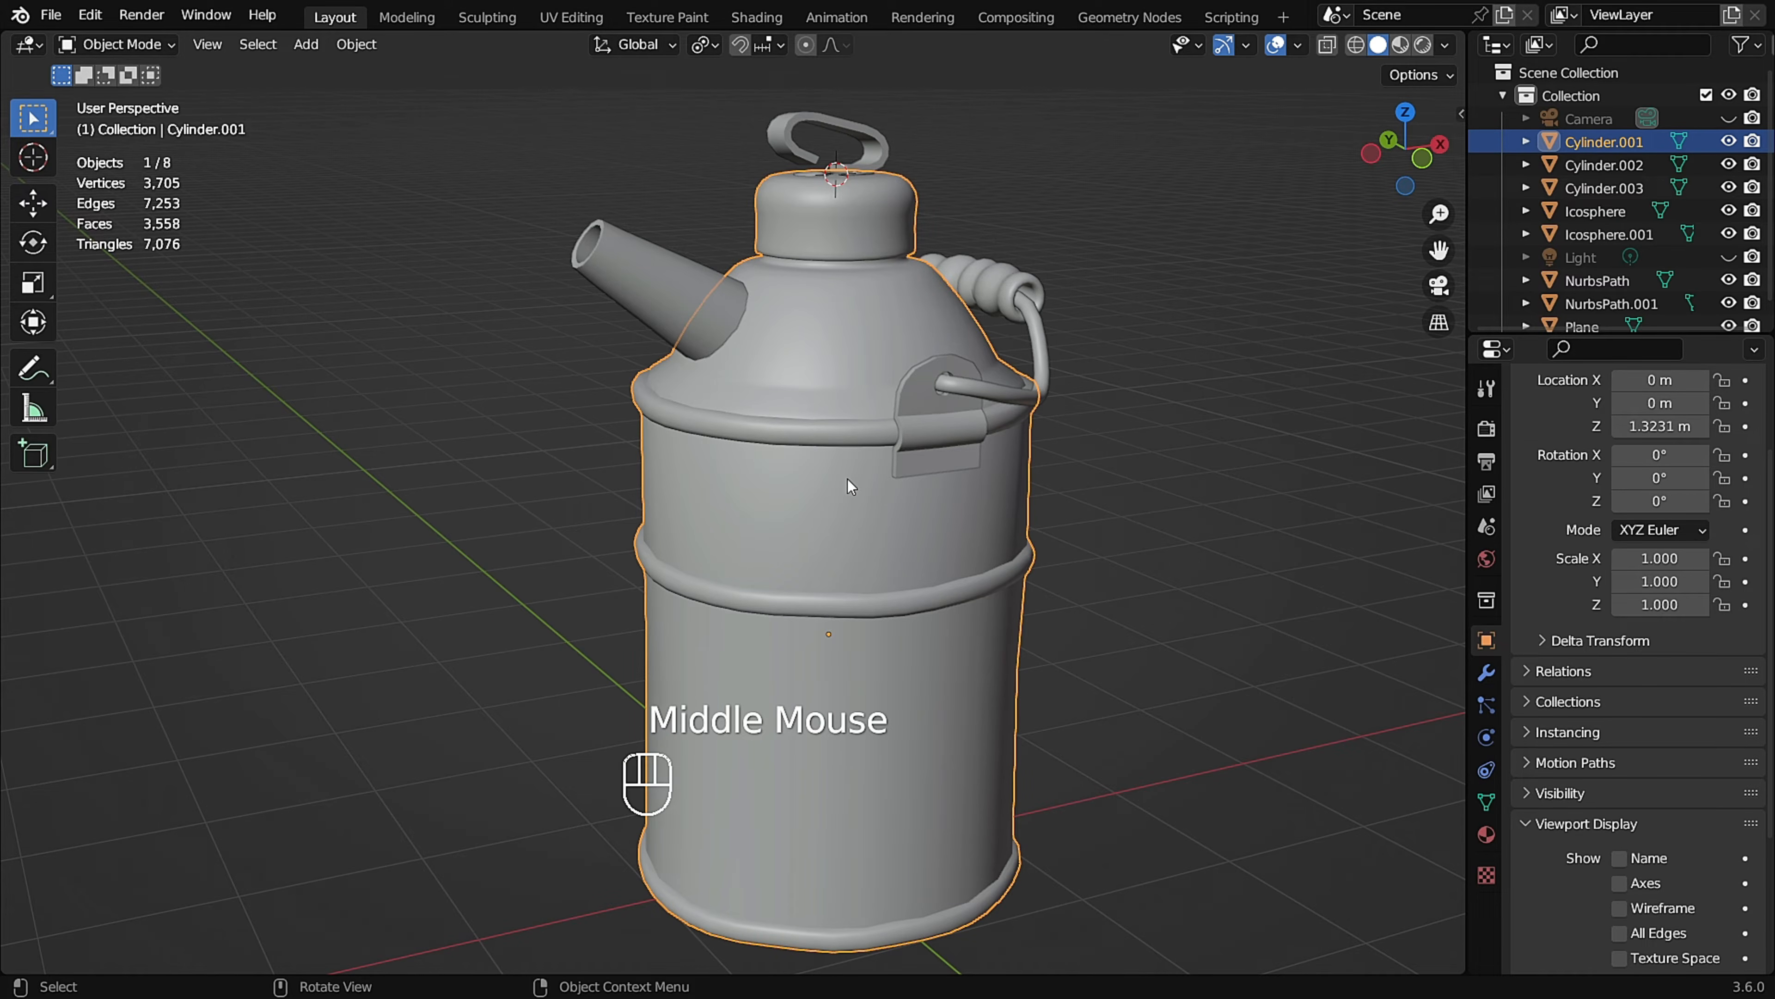
key(Tab)
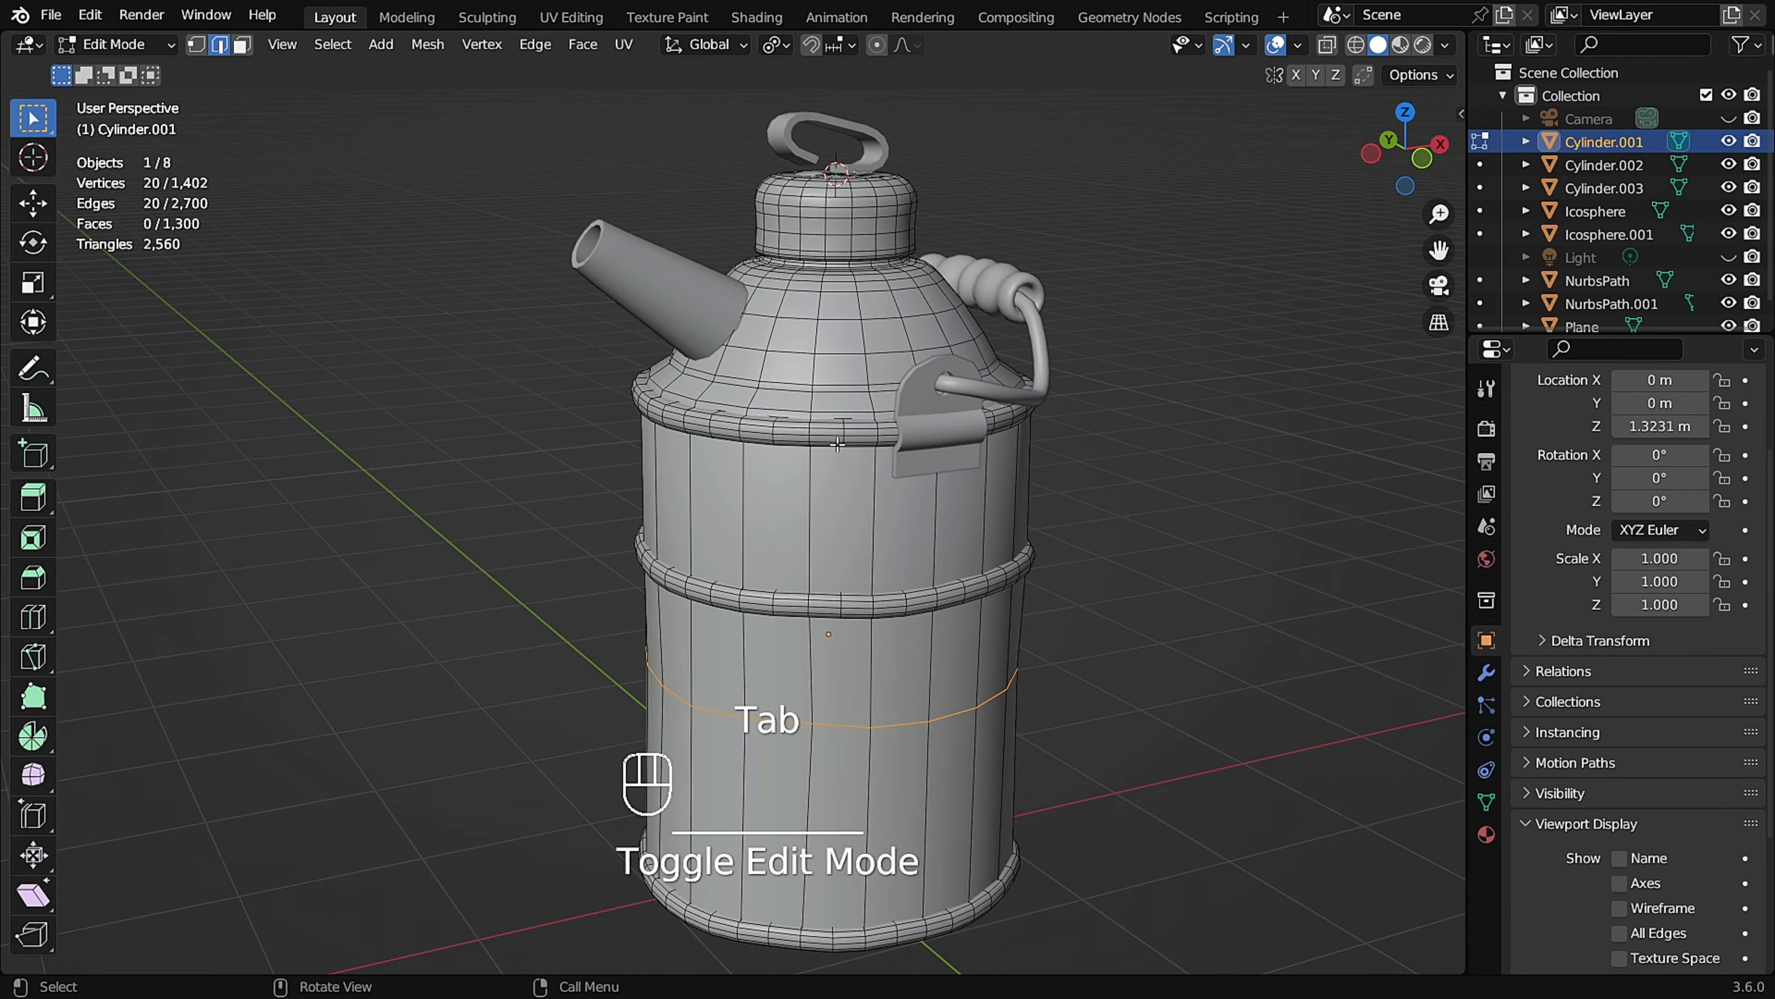
key(l)
click(1202, 591)
key(l)
key(l)
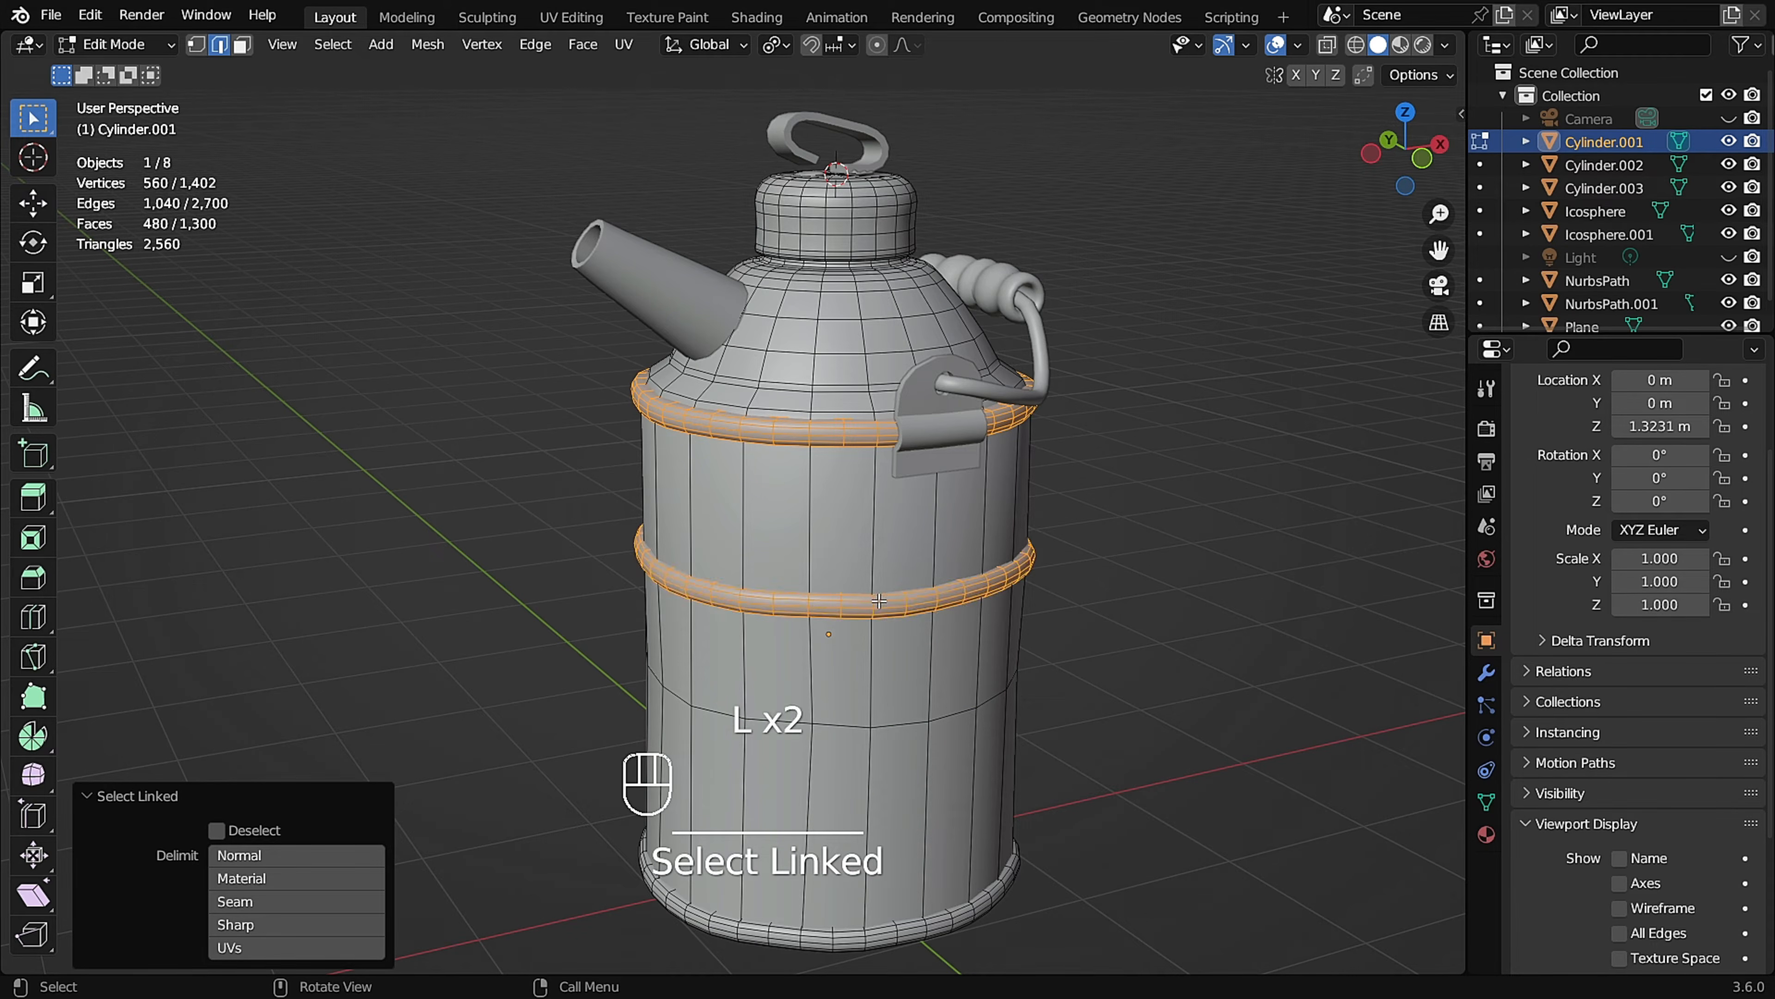
key(l)
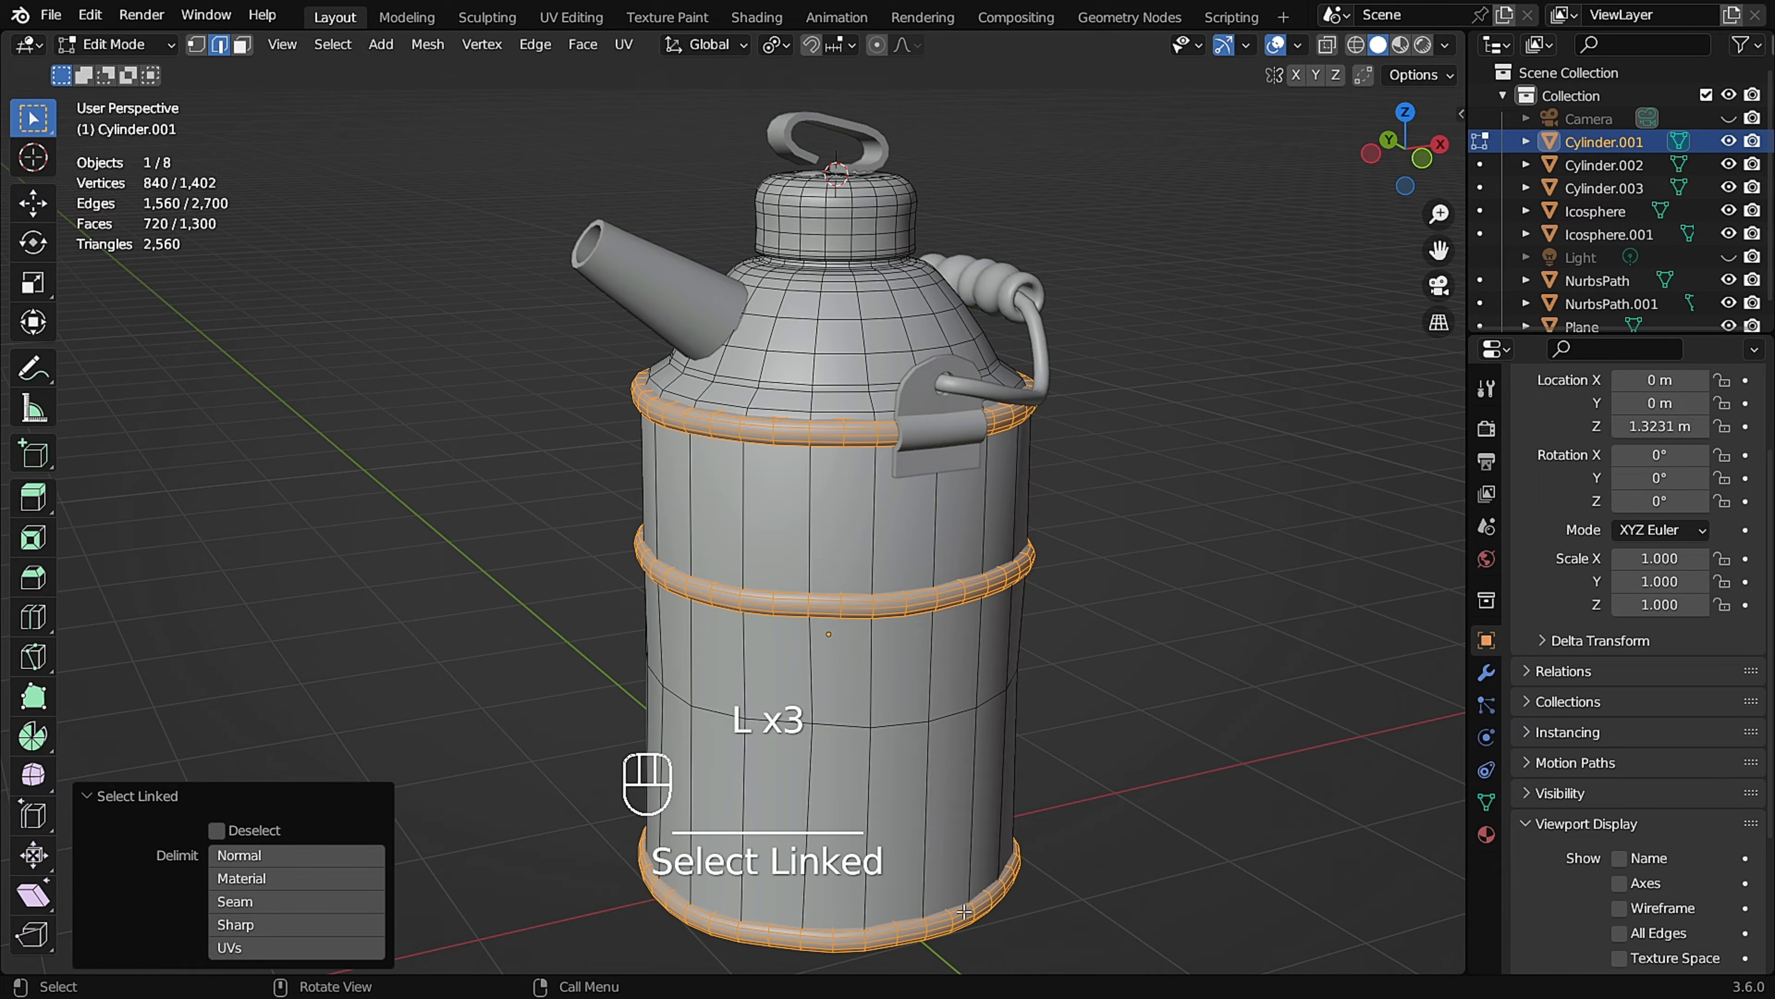
key(p)
click(924, 911)
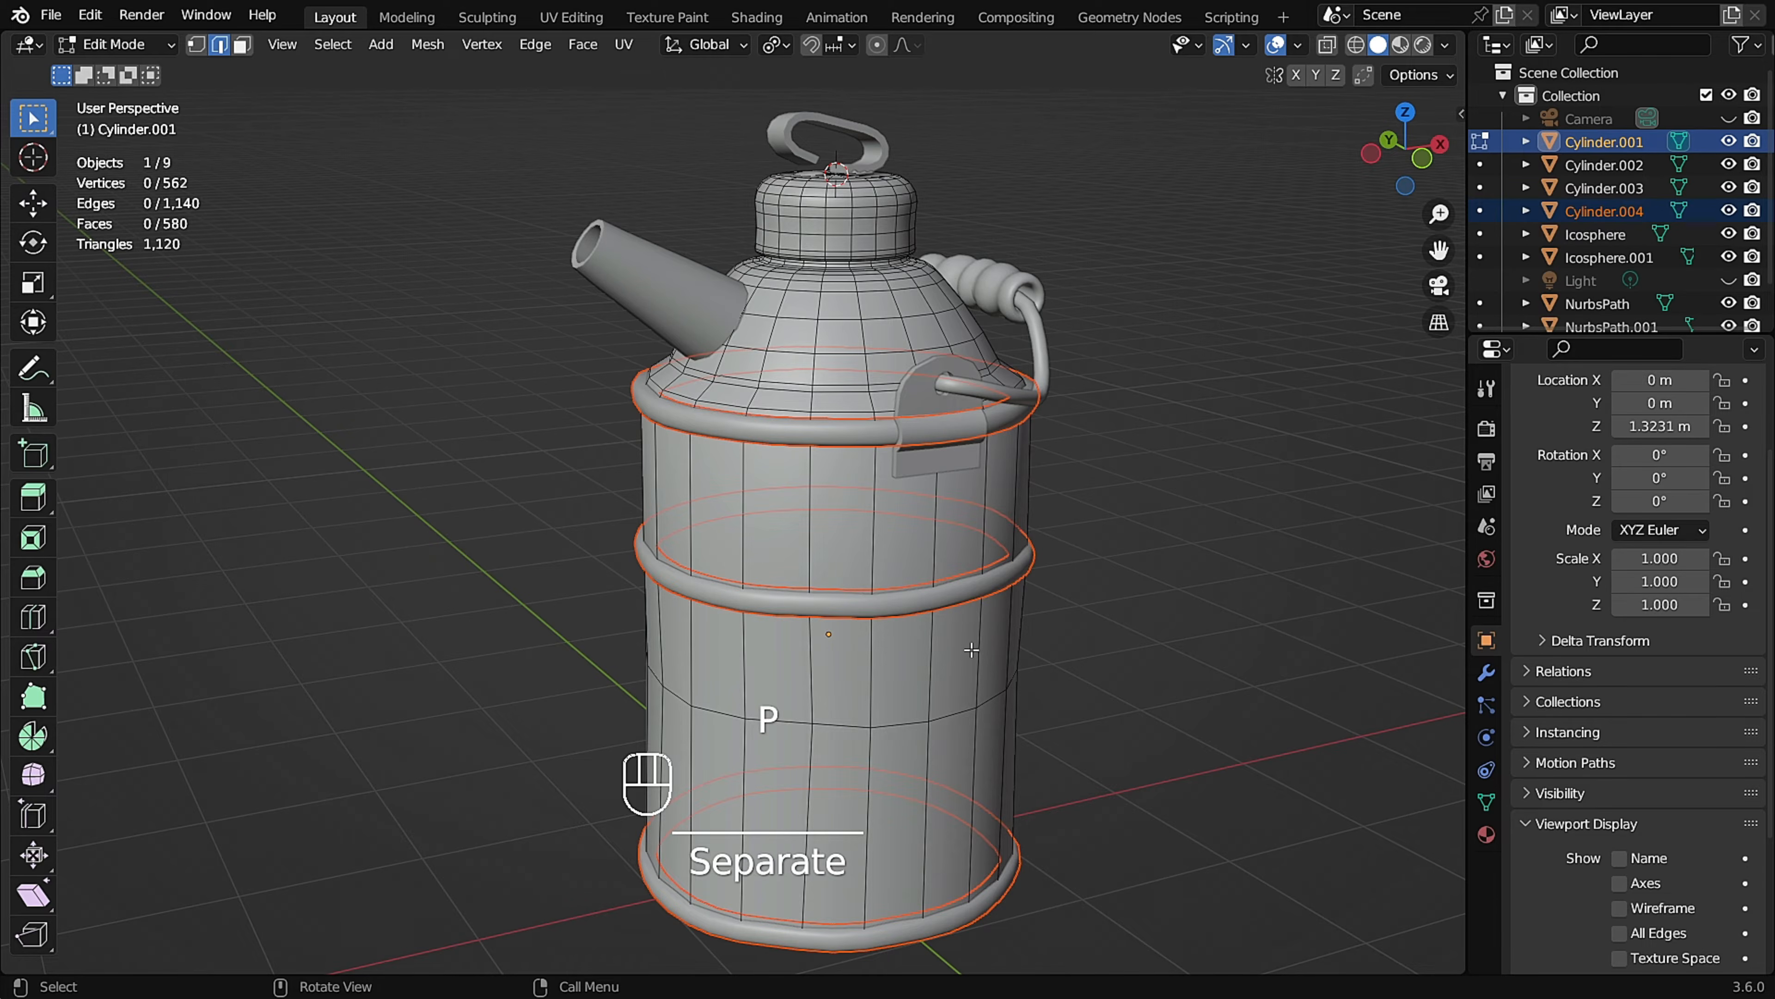
Return to Object Mode and rename the can's main body as Vessel.
key(Tab)
click(849, 562)
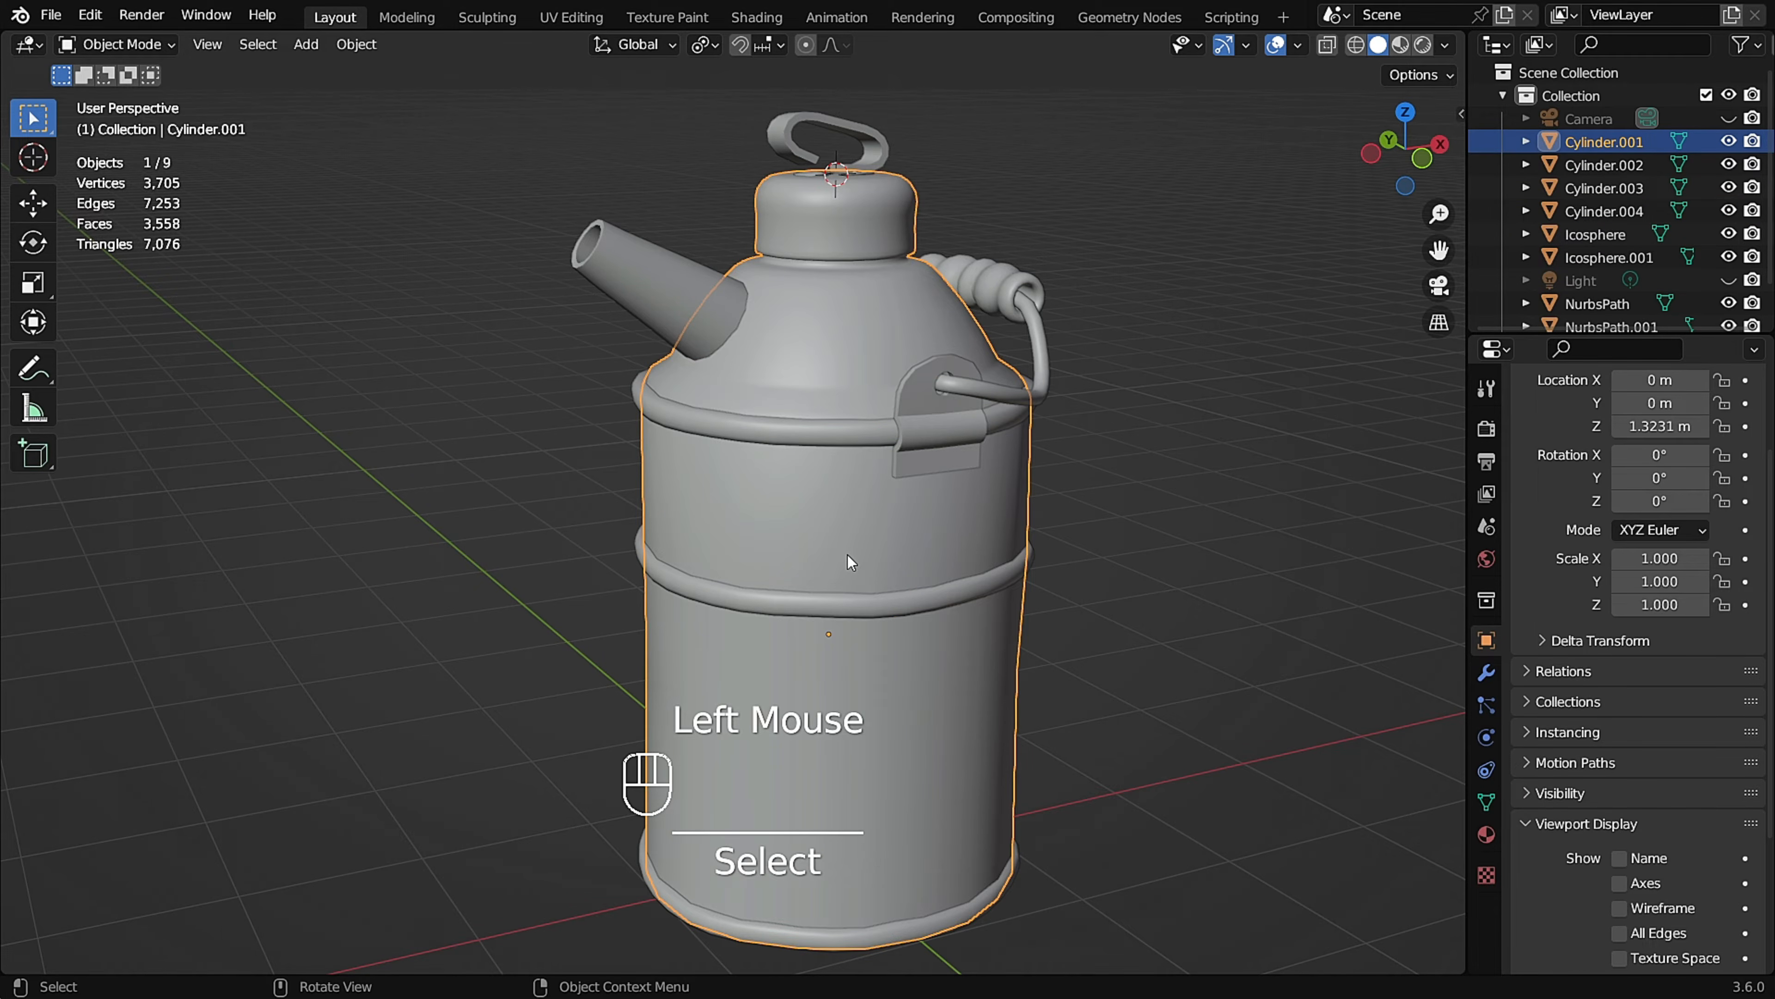
key(F2)
text(Ve)
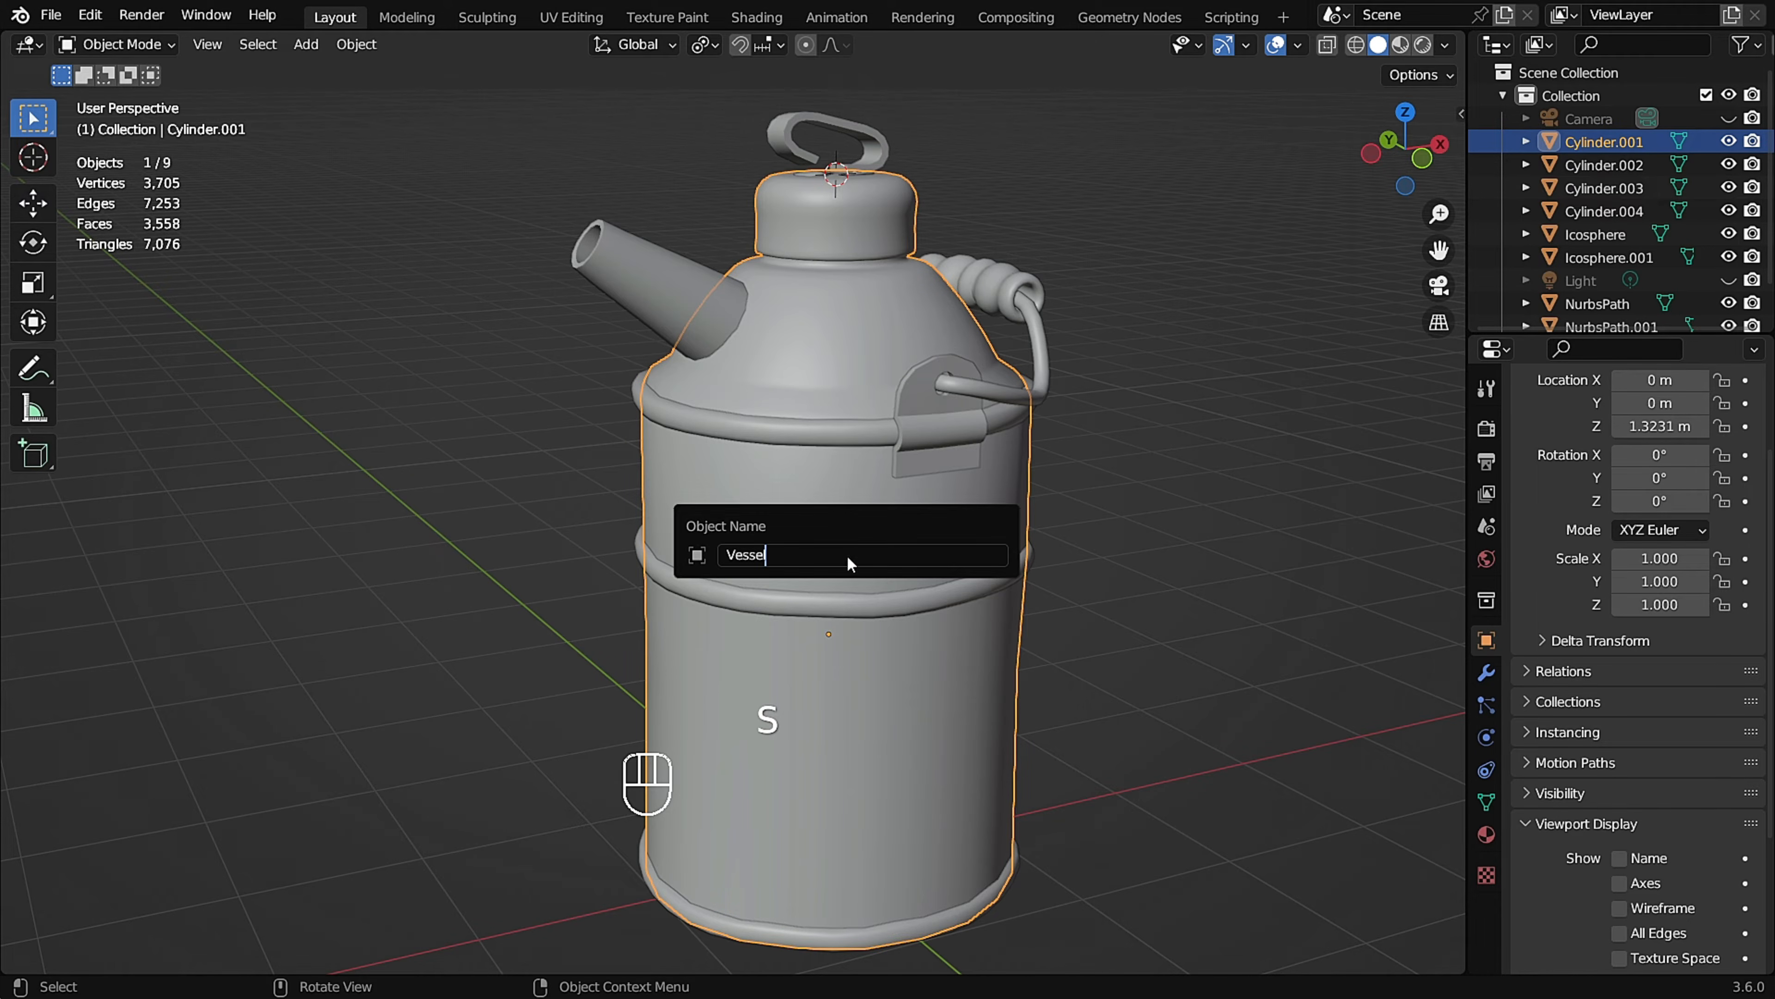
text(ssel)
key(Return)
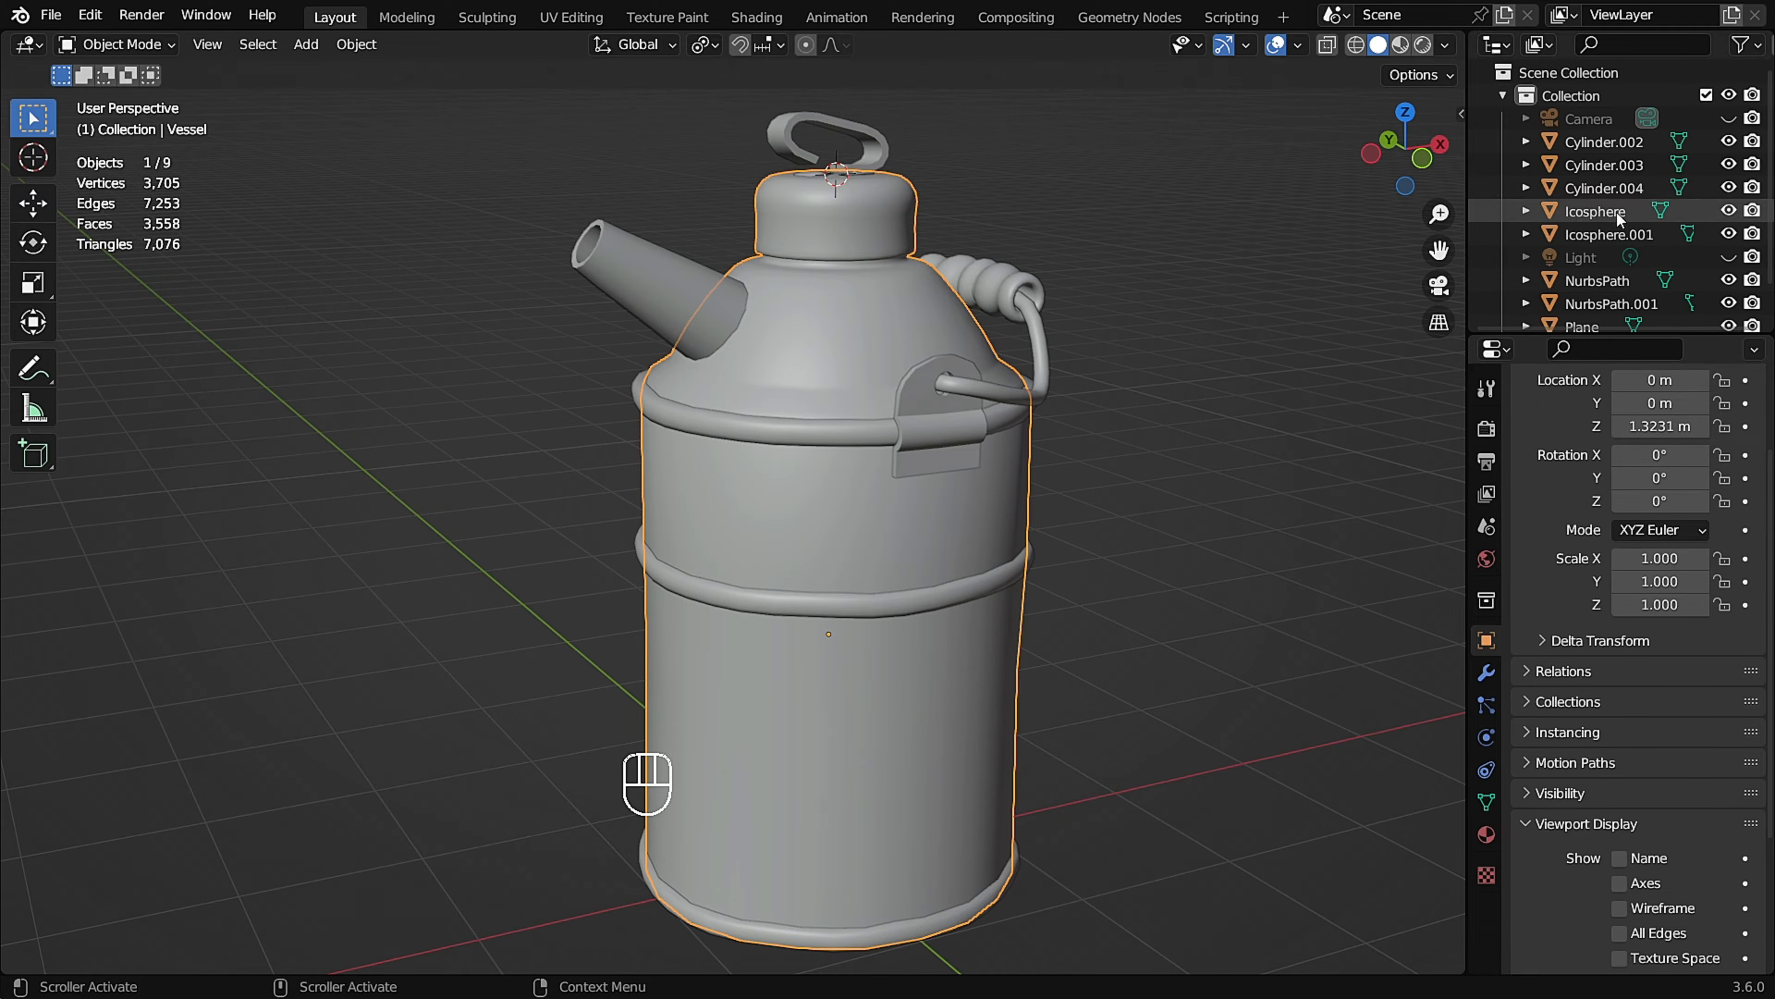
scroll(1616, 213, down, 2)
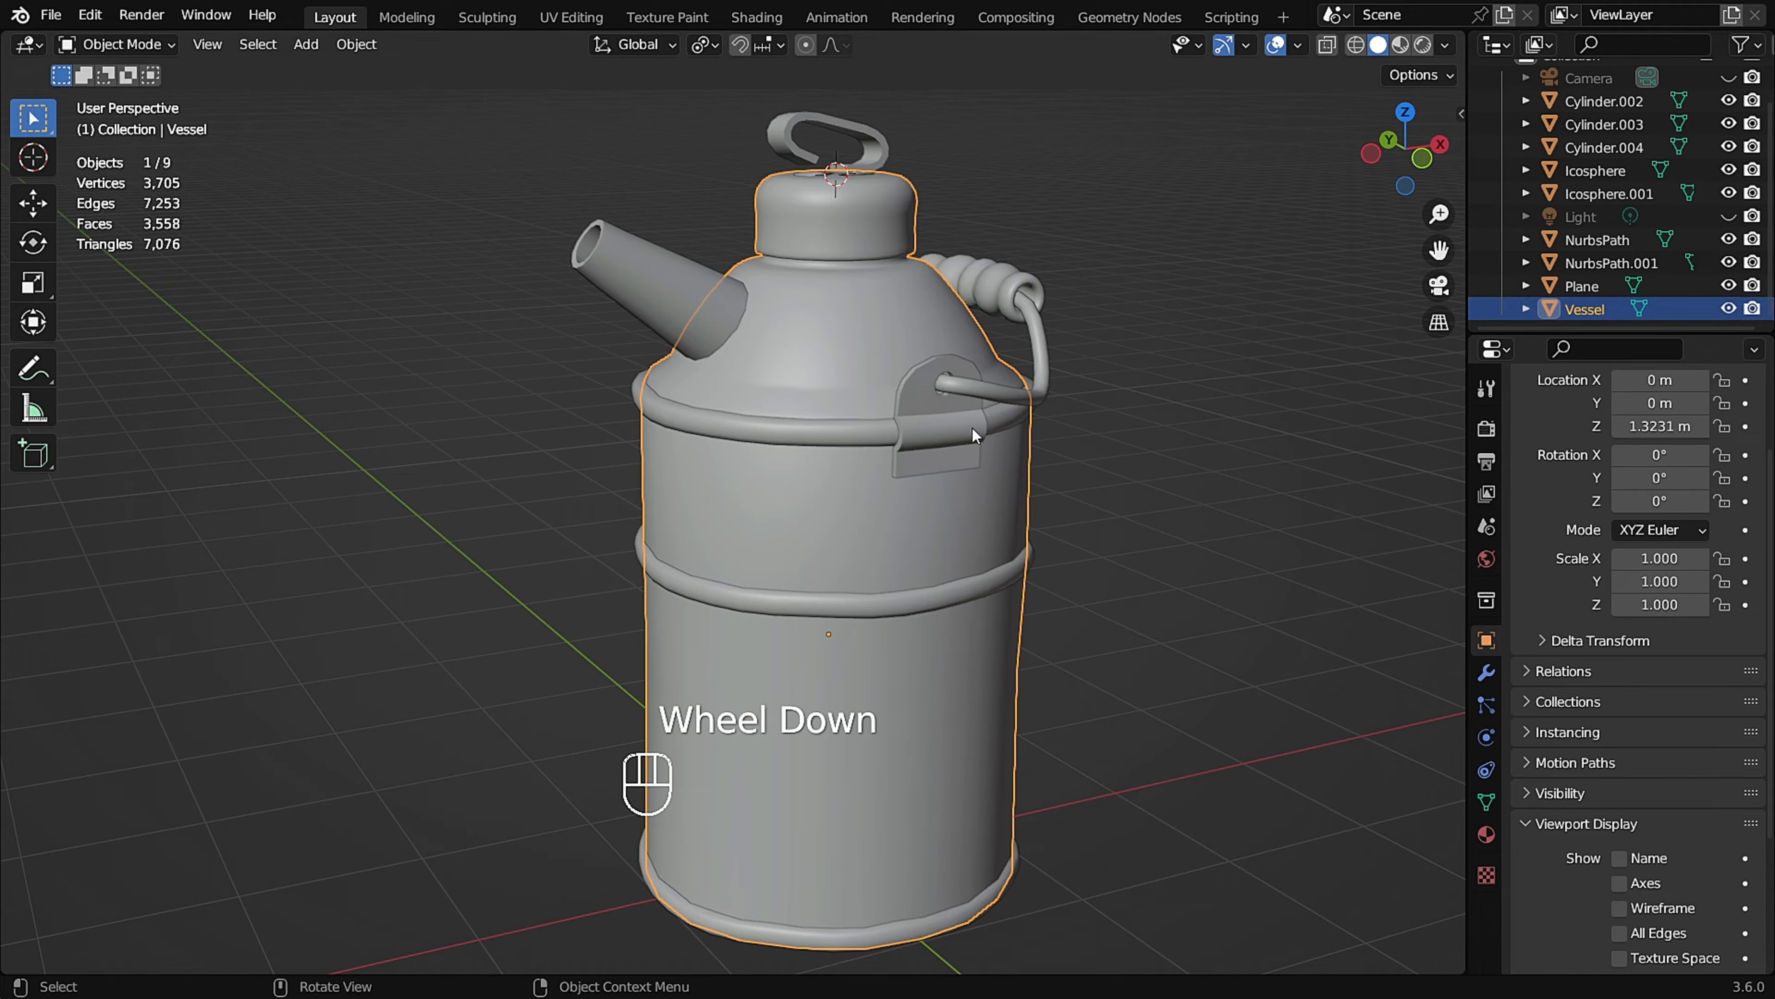
double_click(1608, 309)
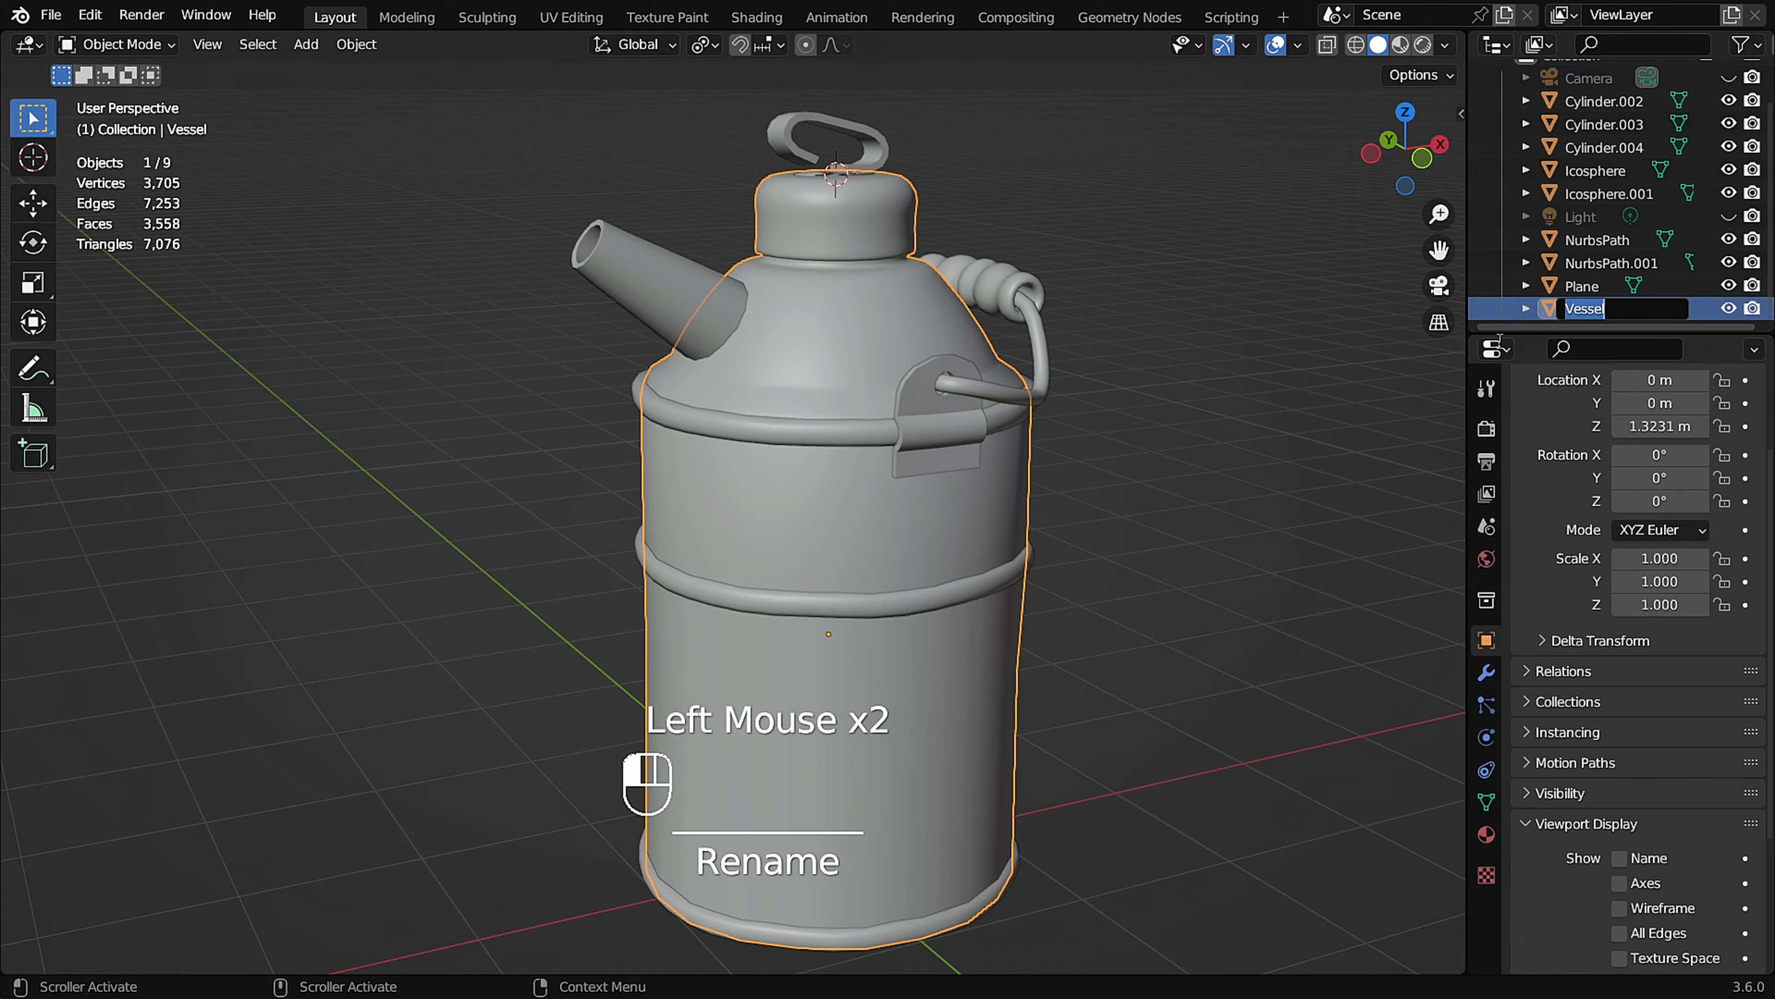
Rename the separated ring bands object as Vessel rings.
click(828, 436)
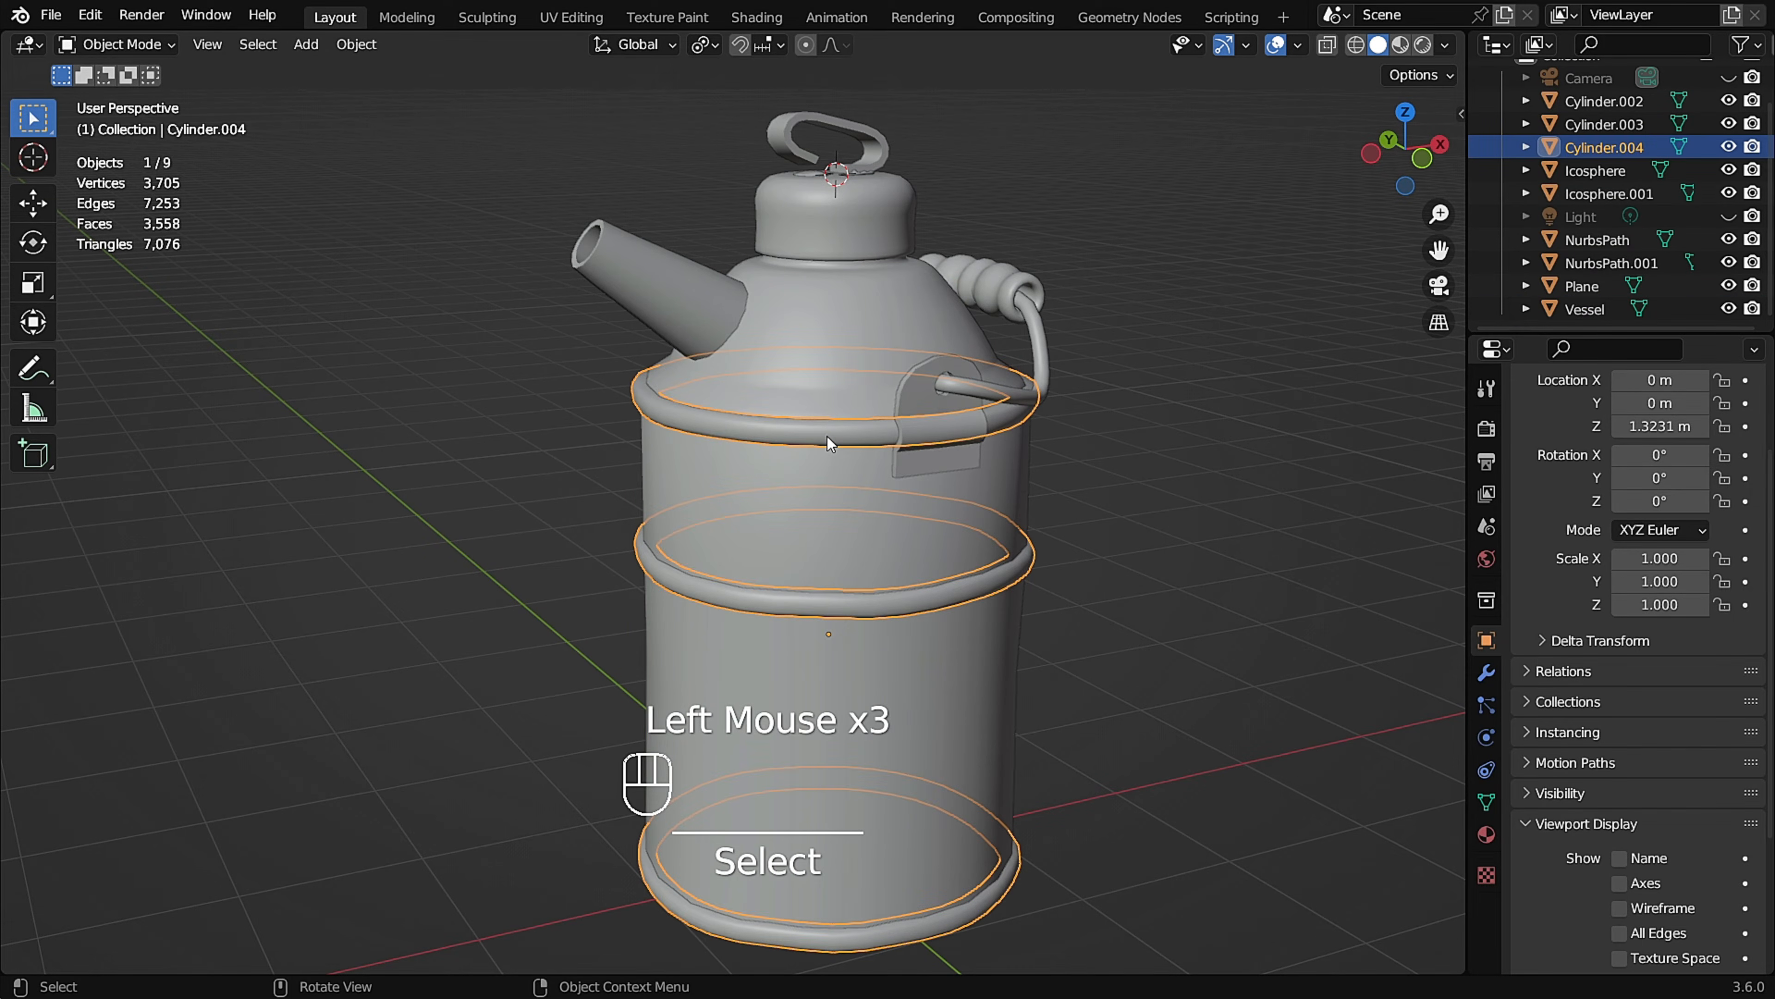
key(F2)
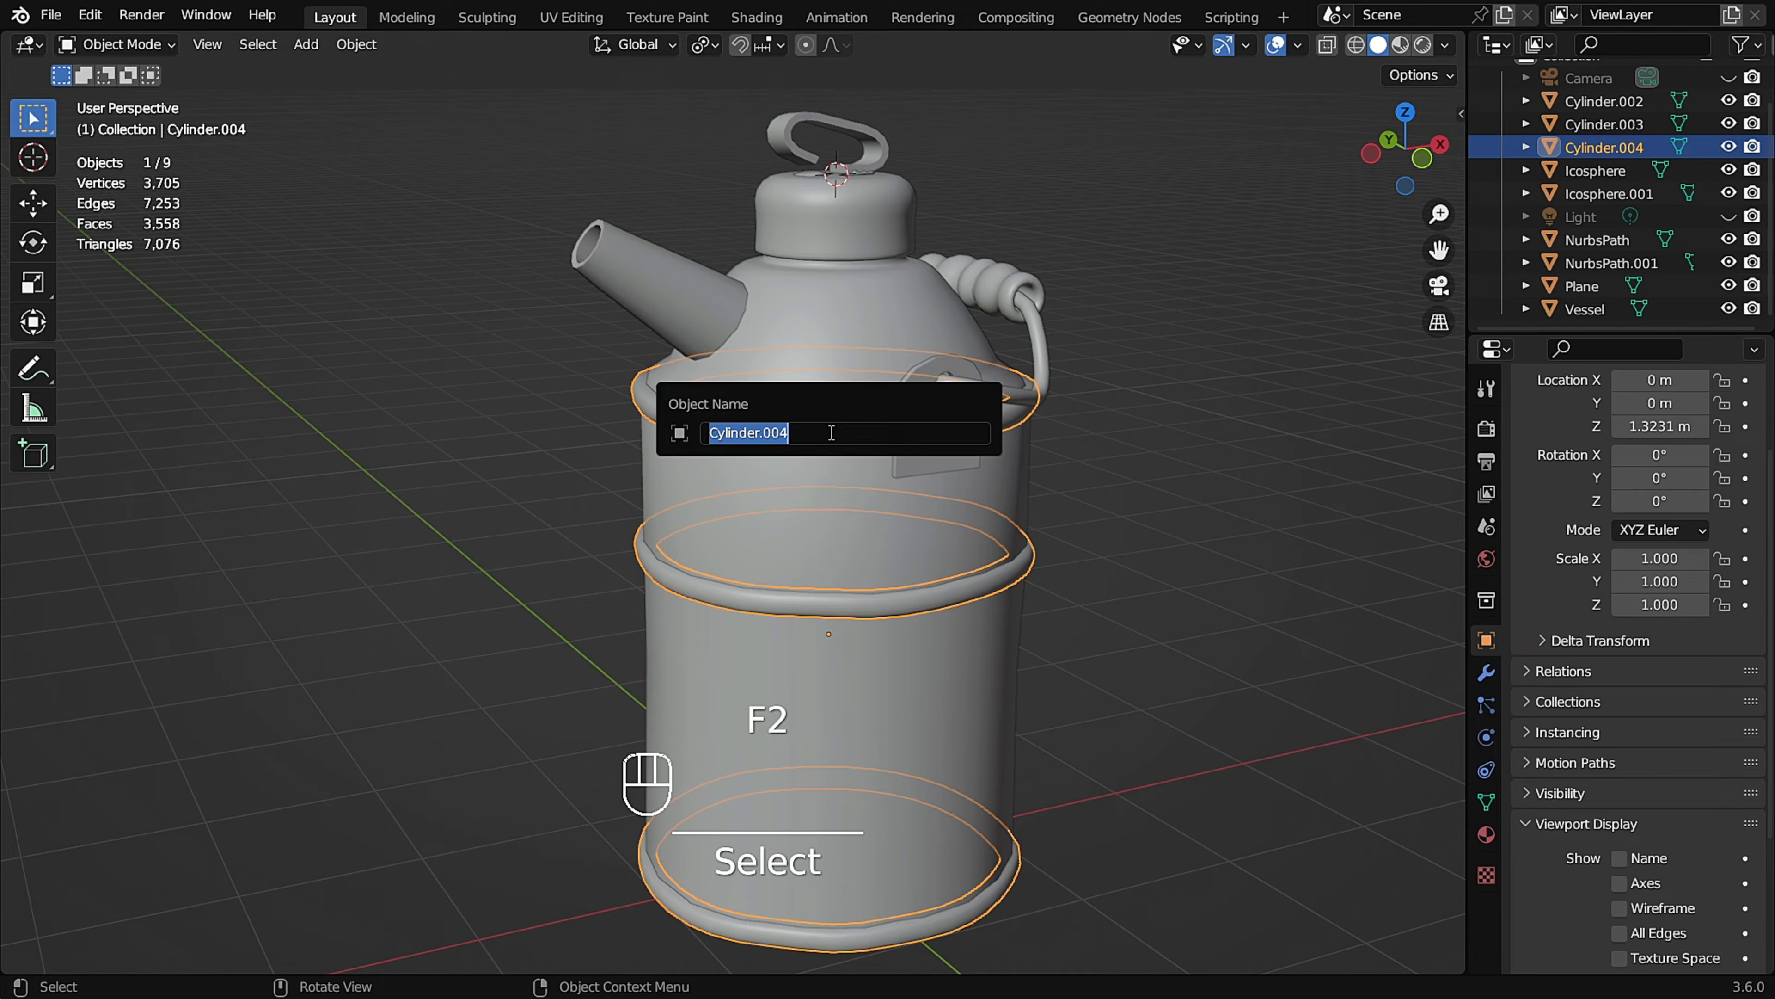
text(V)
key(Caps_Lock)
text(essel)
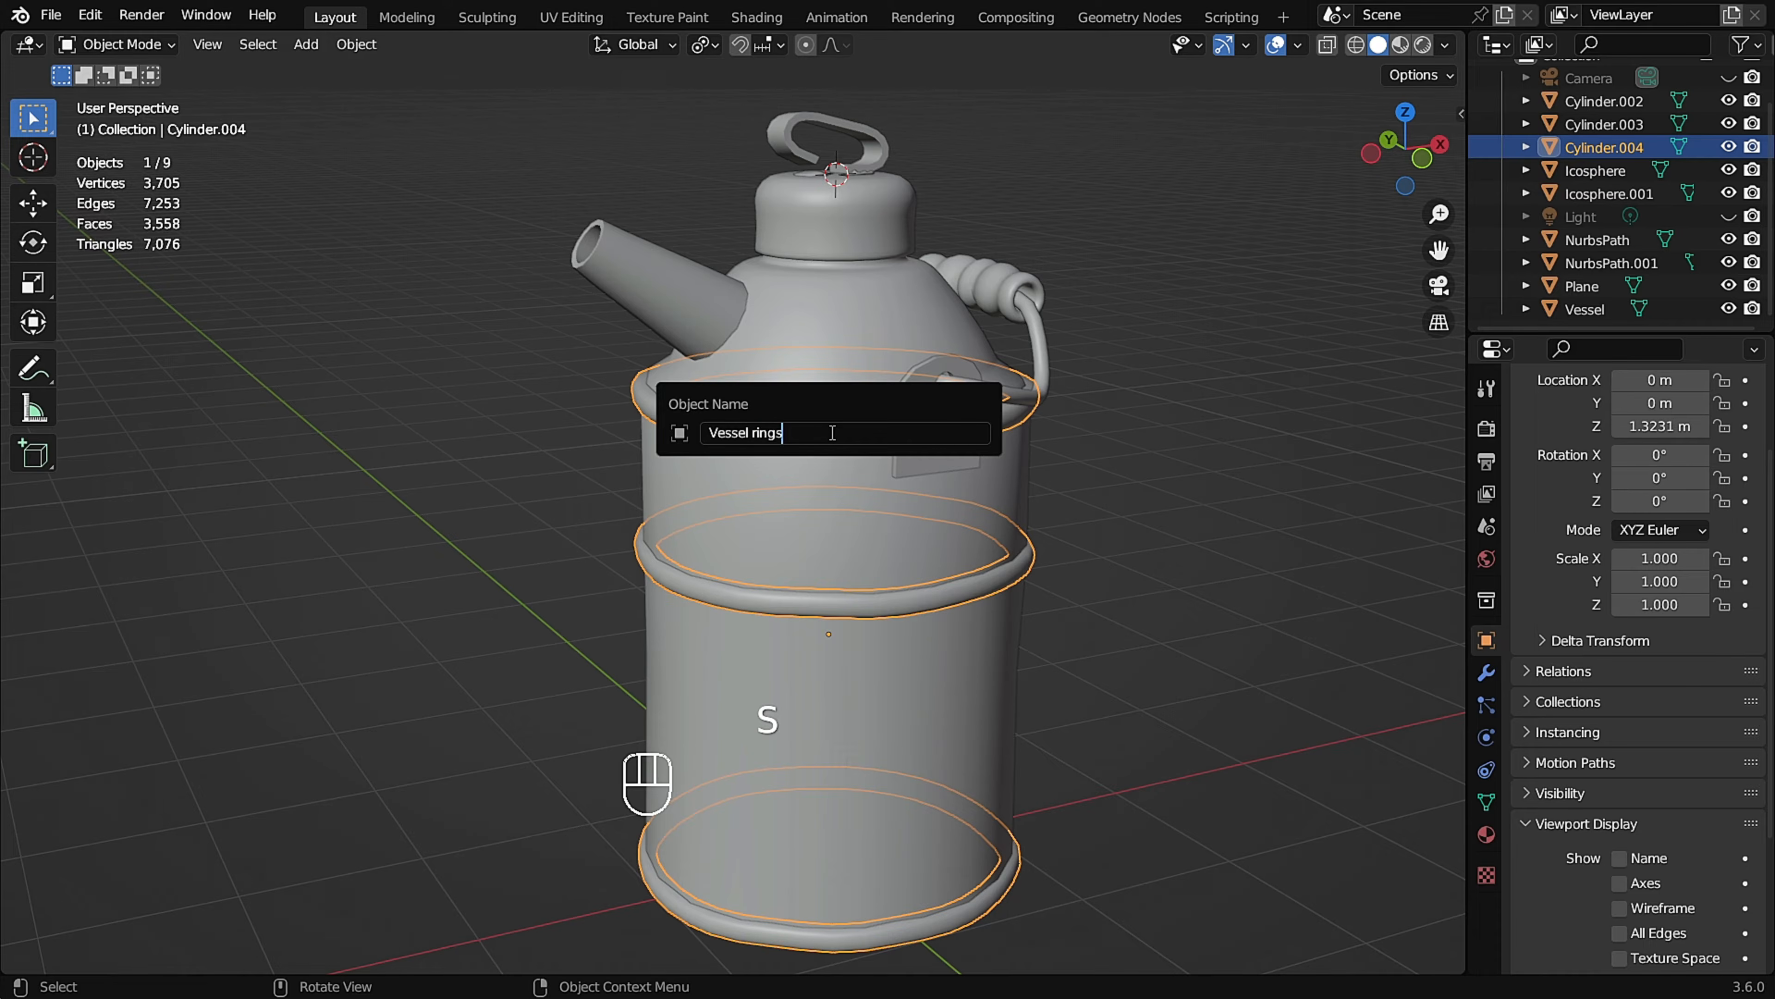
text( rings)
key(Return)
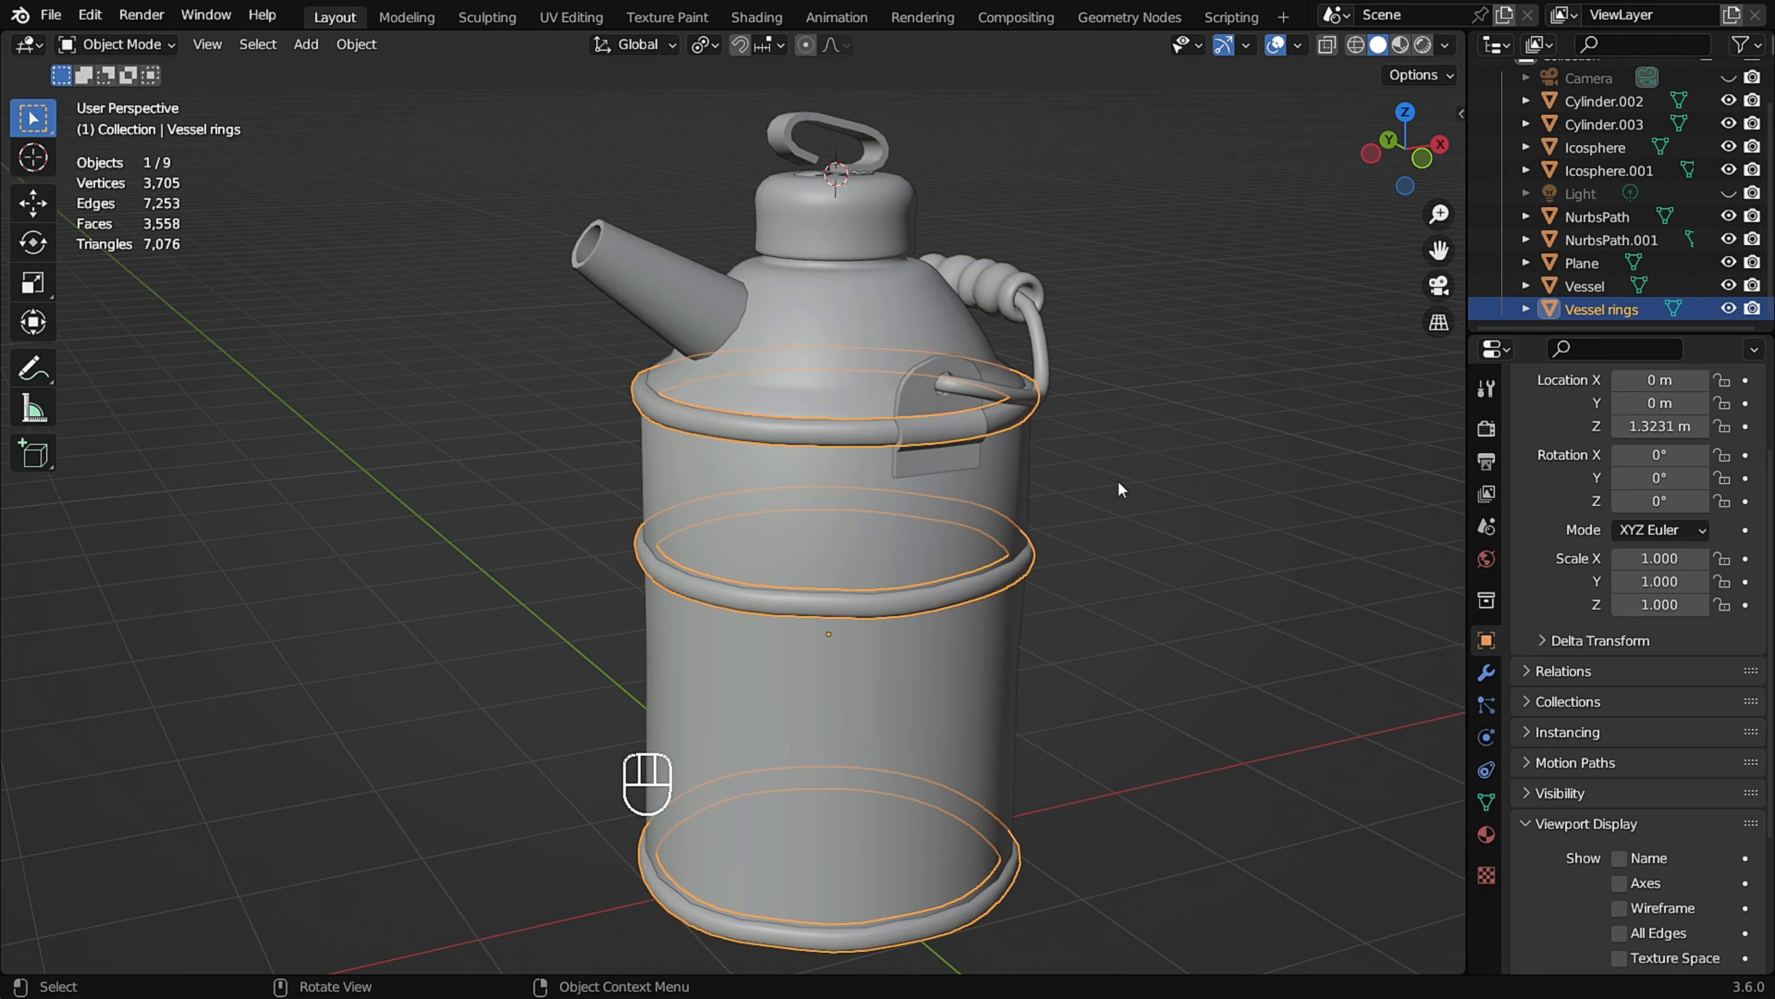
Rename the can's pouring spout object as Spout.
click(882, 521)
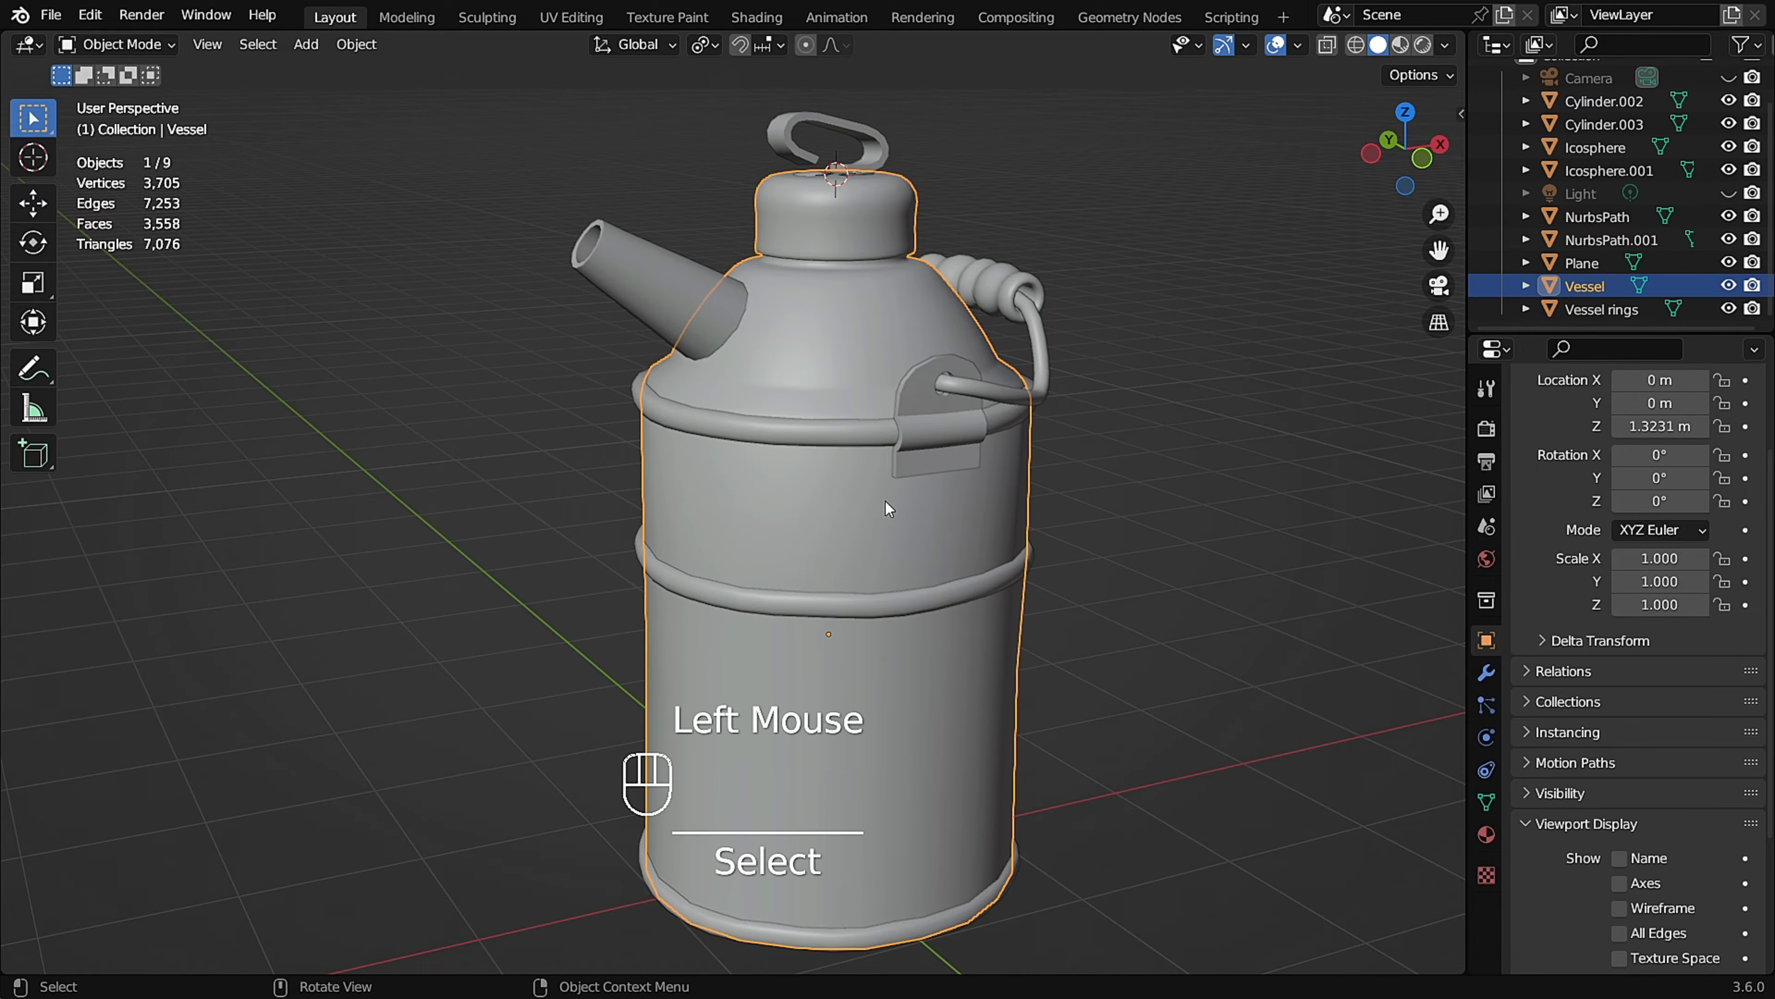
click(871, 429)
shift+middle_drag(871, 429, 995, 432)
scroll(995, 432, down, 1)
click(801, 296)
middle_drag(801, 297, 898, 654)
key(F2)
key(Caps_Lock)
text(Spout)
key(Return)
Rename the bent wire handle object as Handle.
click(841, 492)
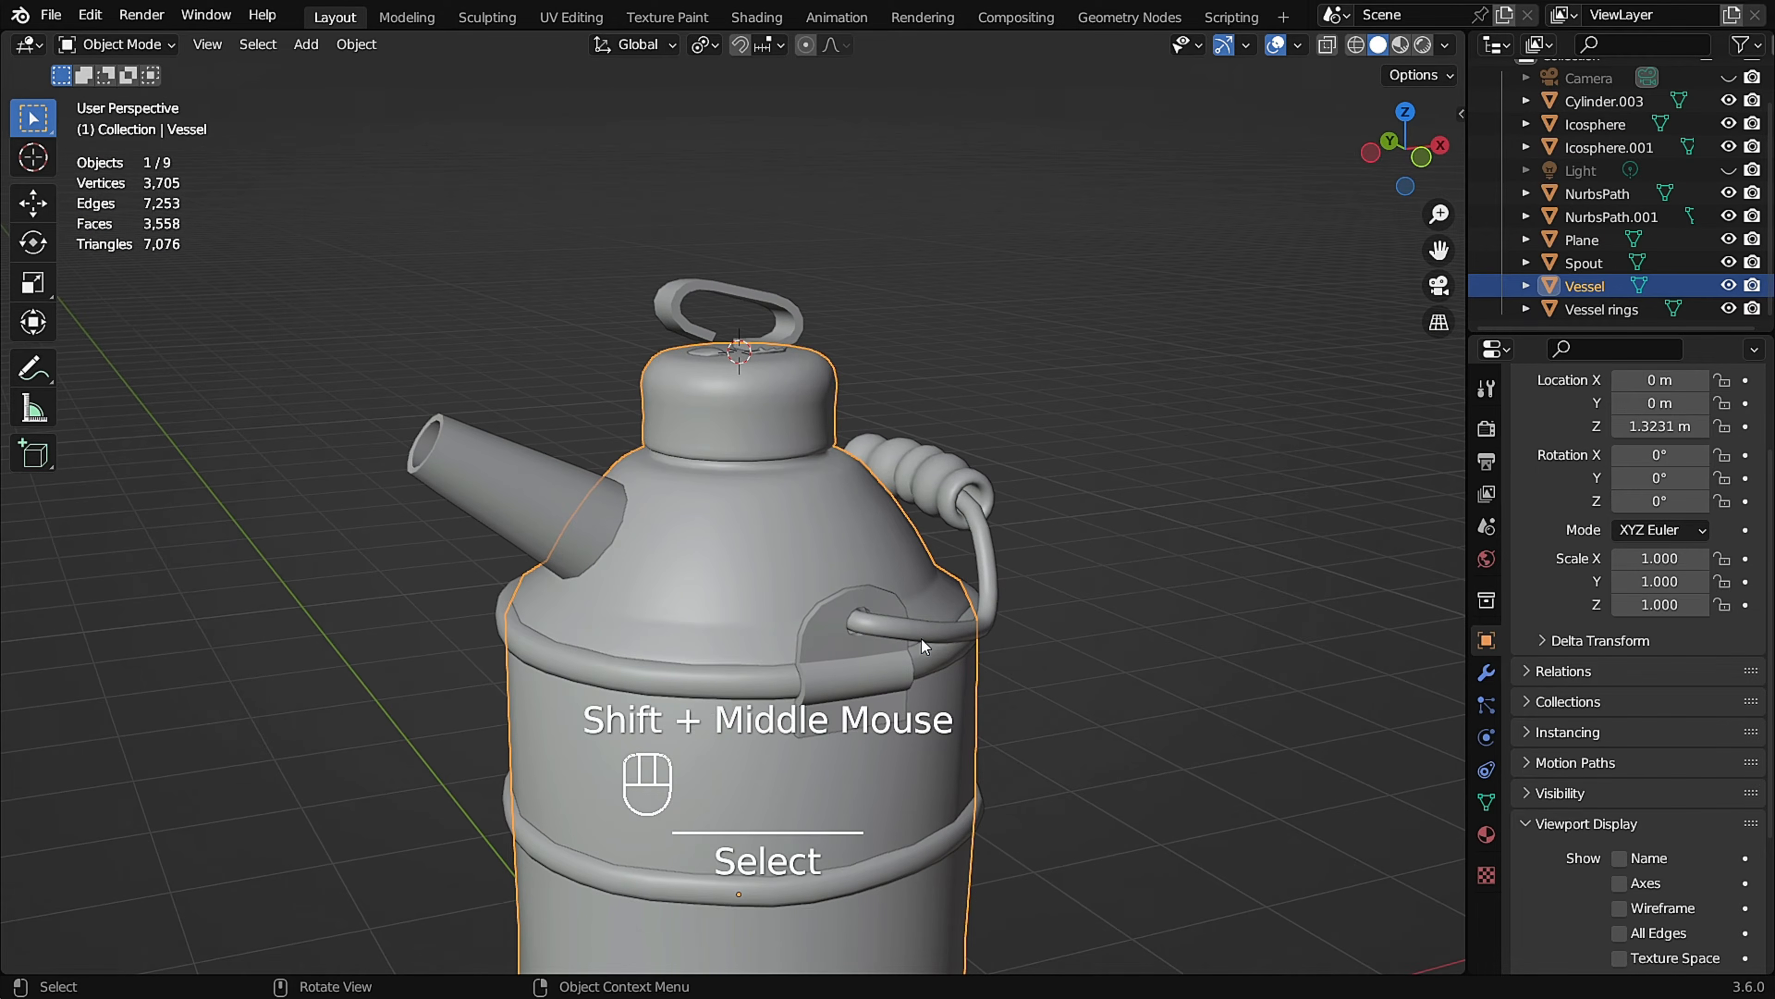
click(927, 627)
key(F2)
text(Handle)
key(Return)
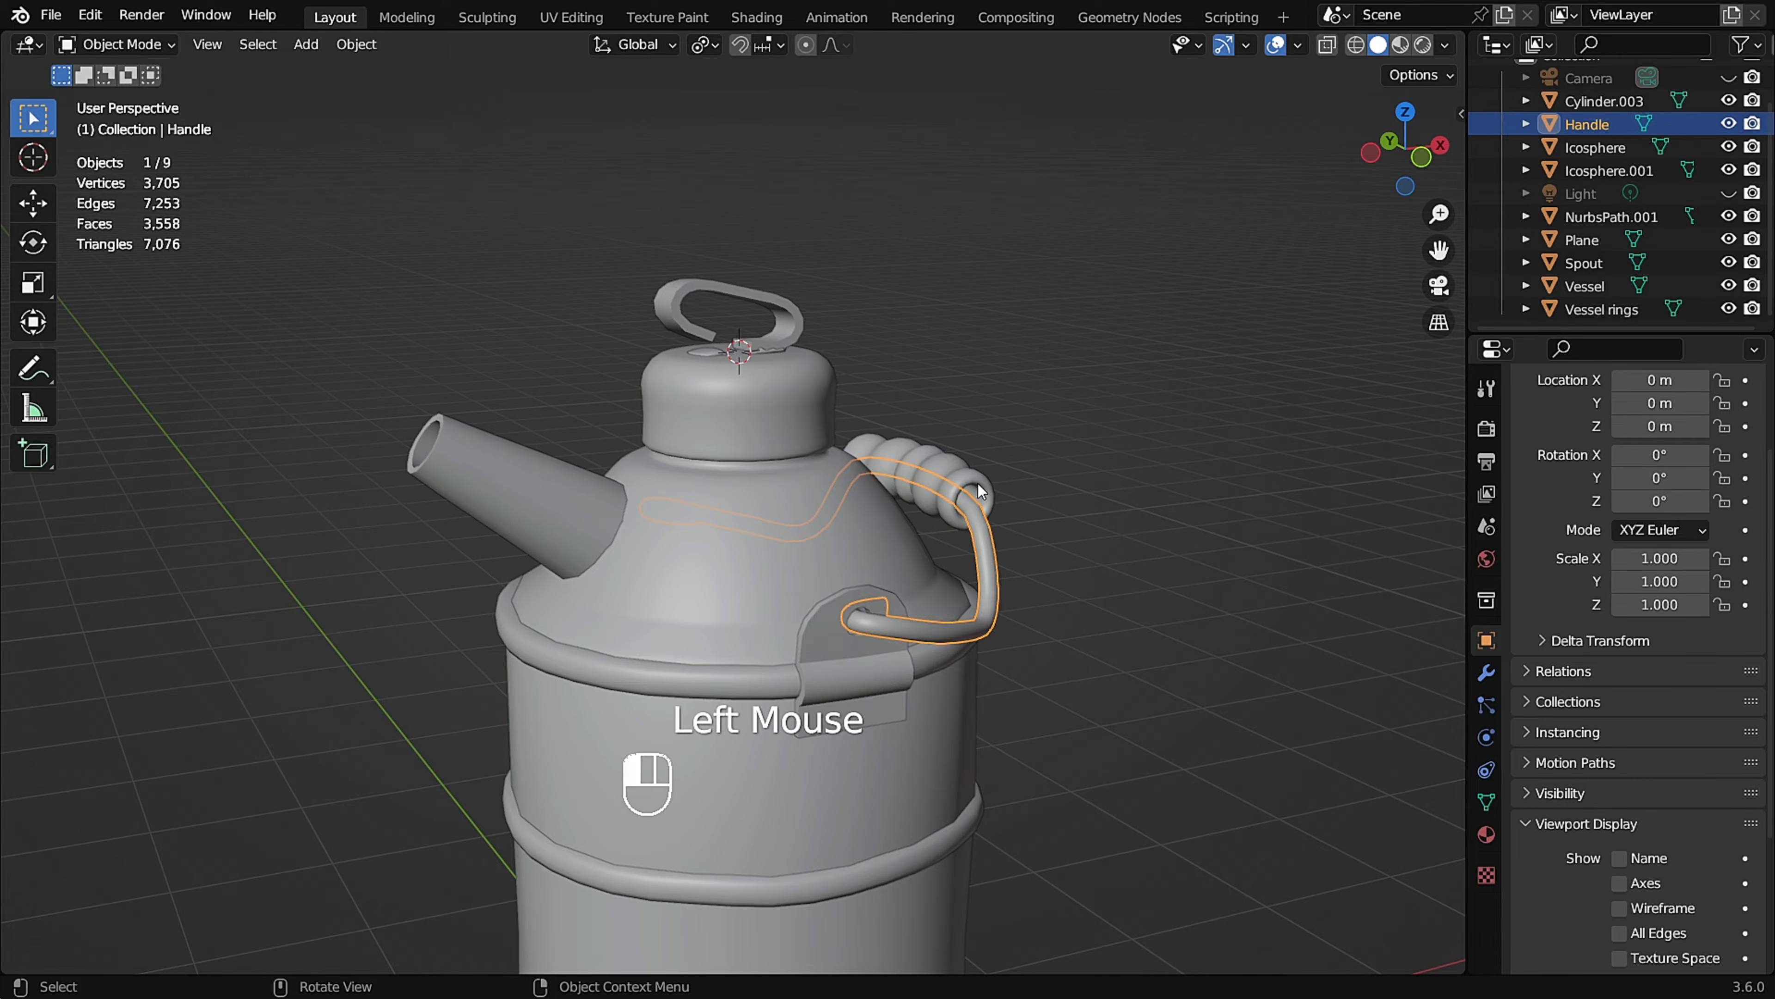
Rename the ribbed grip on the wire handle as Handle Grip.
click(978, 483)
key(F2)
text(Handle Grip)
Rename the bracket plates that hold the wire handle as Handle Connects.
click(834, 641)
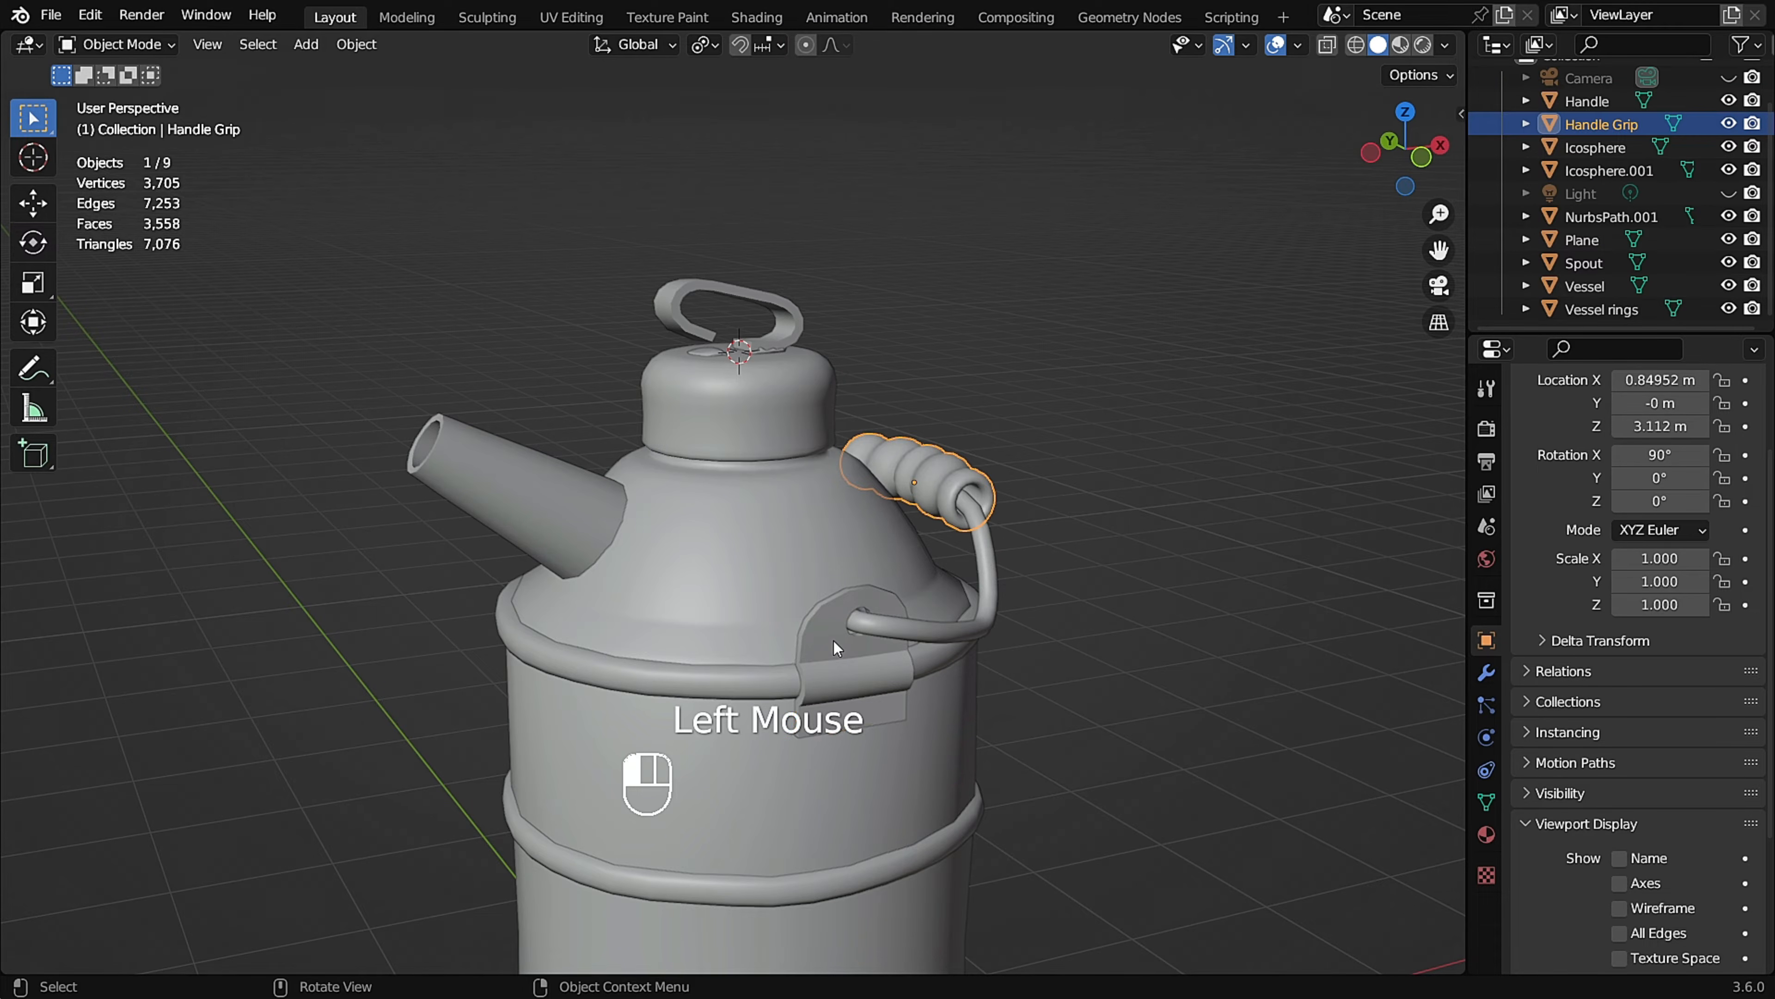
key(F2)
text(Handle Connects)
key(Return)
Rename the open loop above the can's cap as Top piece.
middle_drag(847, 584, 867, 553)
click(793, 330)
middle_drag(824, 418, 798, 430)
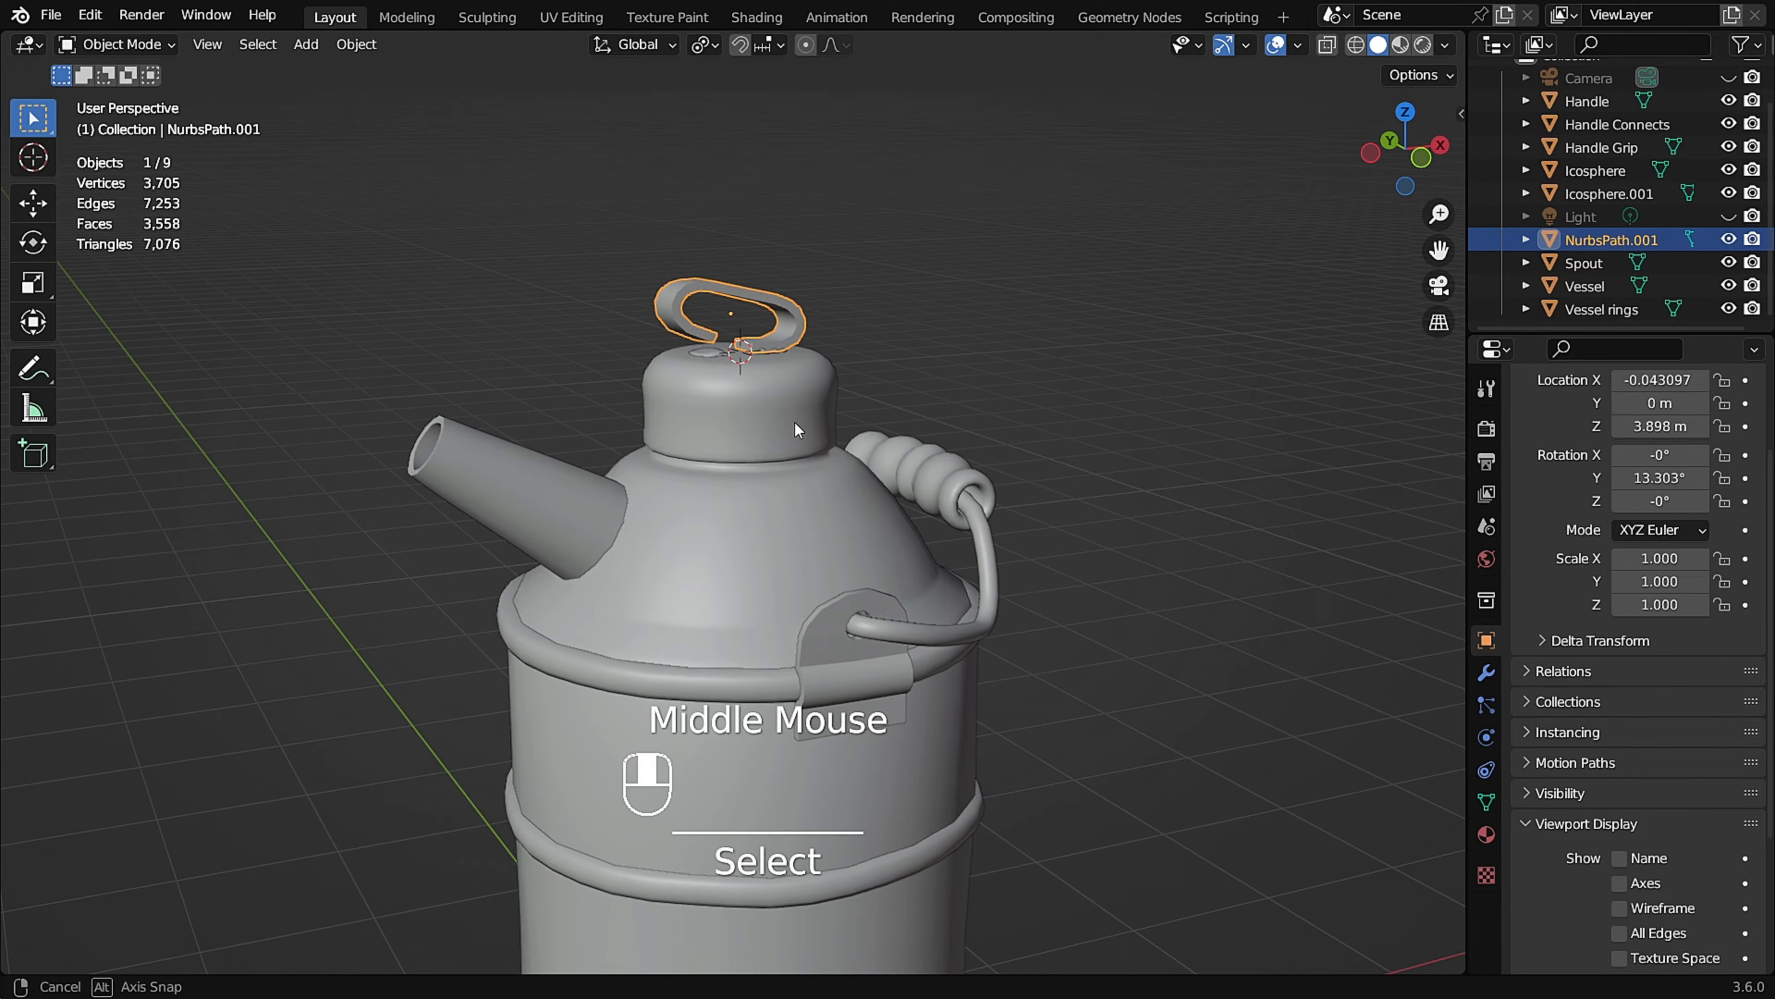
key(F2)
text(Top piece)
key(Return)
Join the two small solder blobs on top of the cap into one object and rename it Soldings.
scroll(724, 346, up, 3)
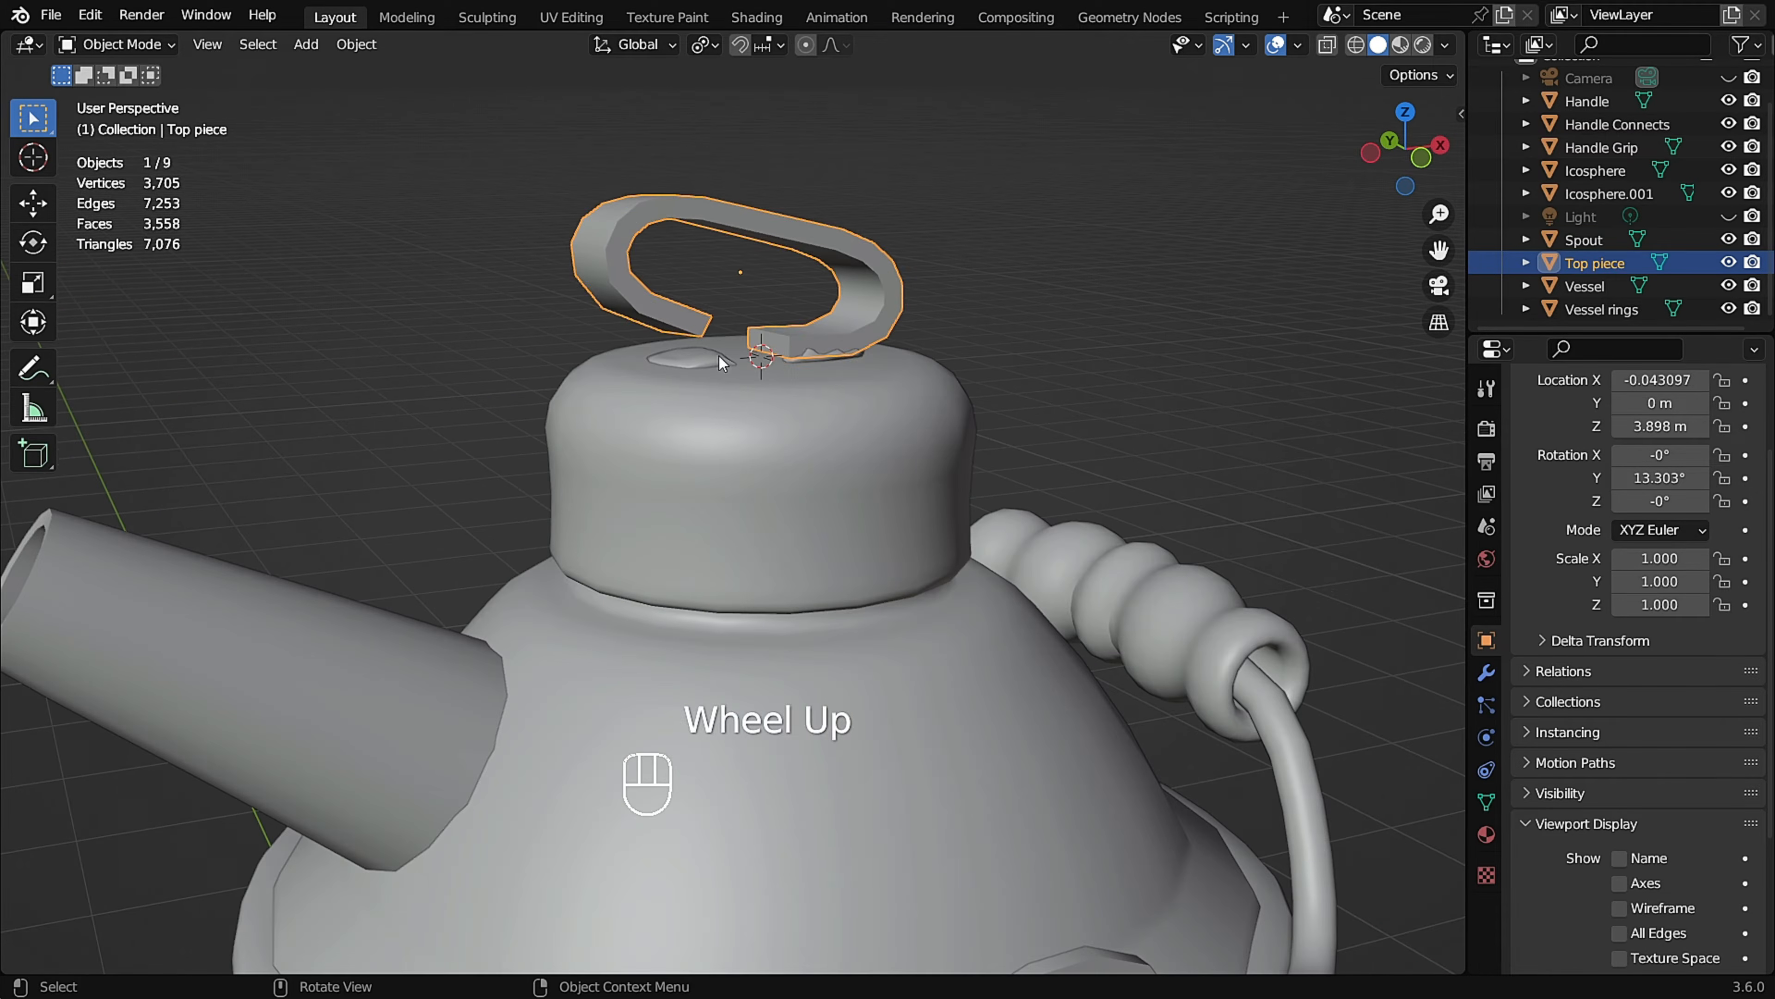
click(724, 347)
middle_drag(724, 347, 702, 380)
shift+click(817, 366)
key(ctrl+j)
key(F2)
text(Soldings)
key(Return)
scroll(1016, 438, down, 2)
click(1016, 438)
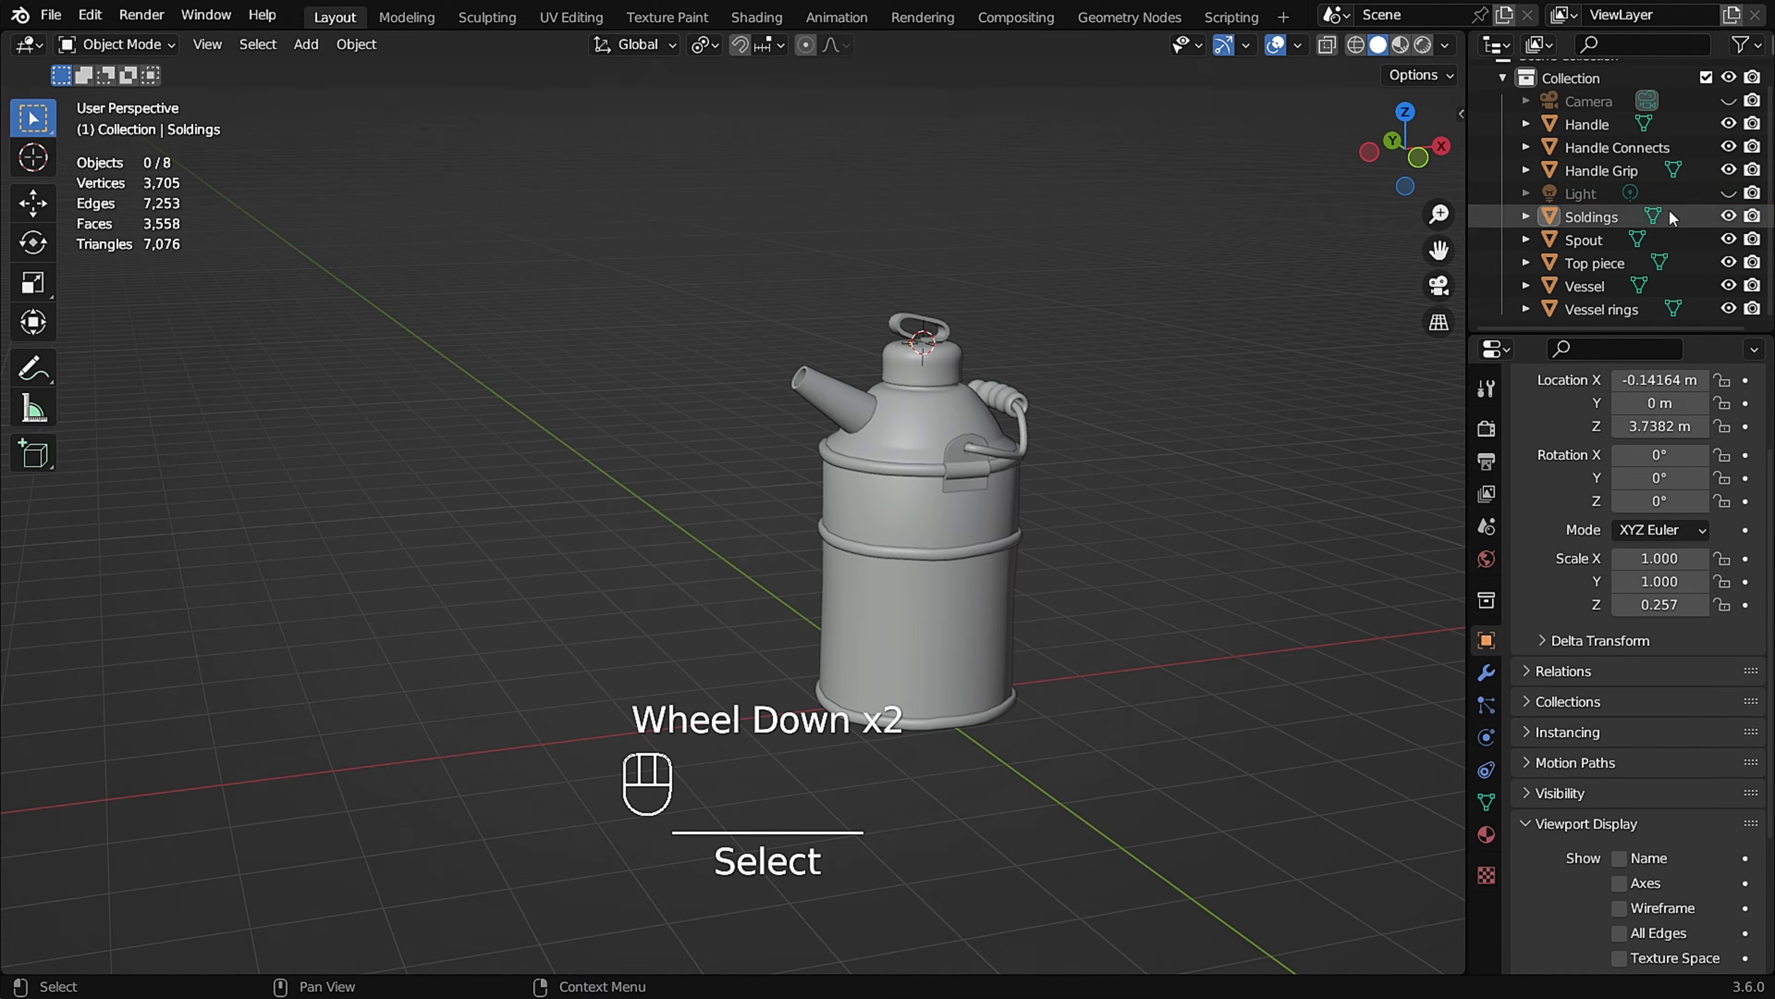
Create a new collection under the Scene Collection and name it Kerosene Oil Can Low Poly.
scroll(1635, 357, up, 1)
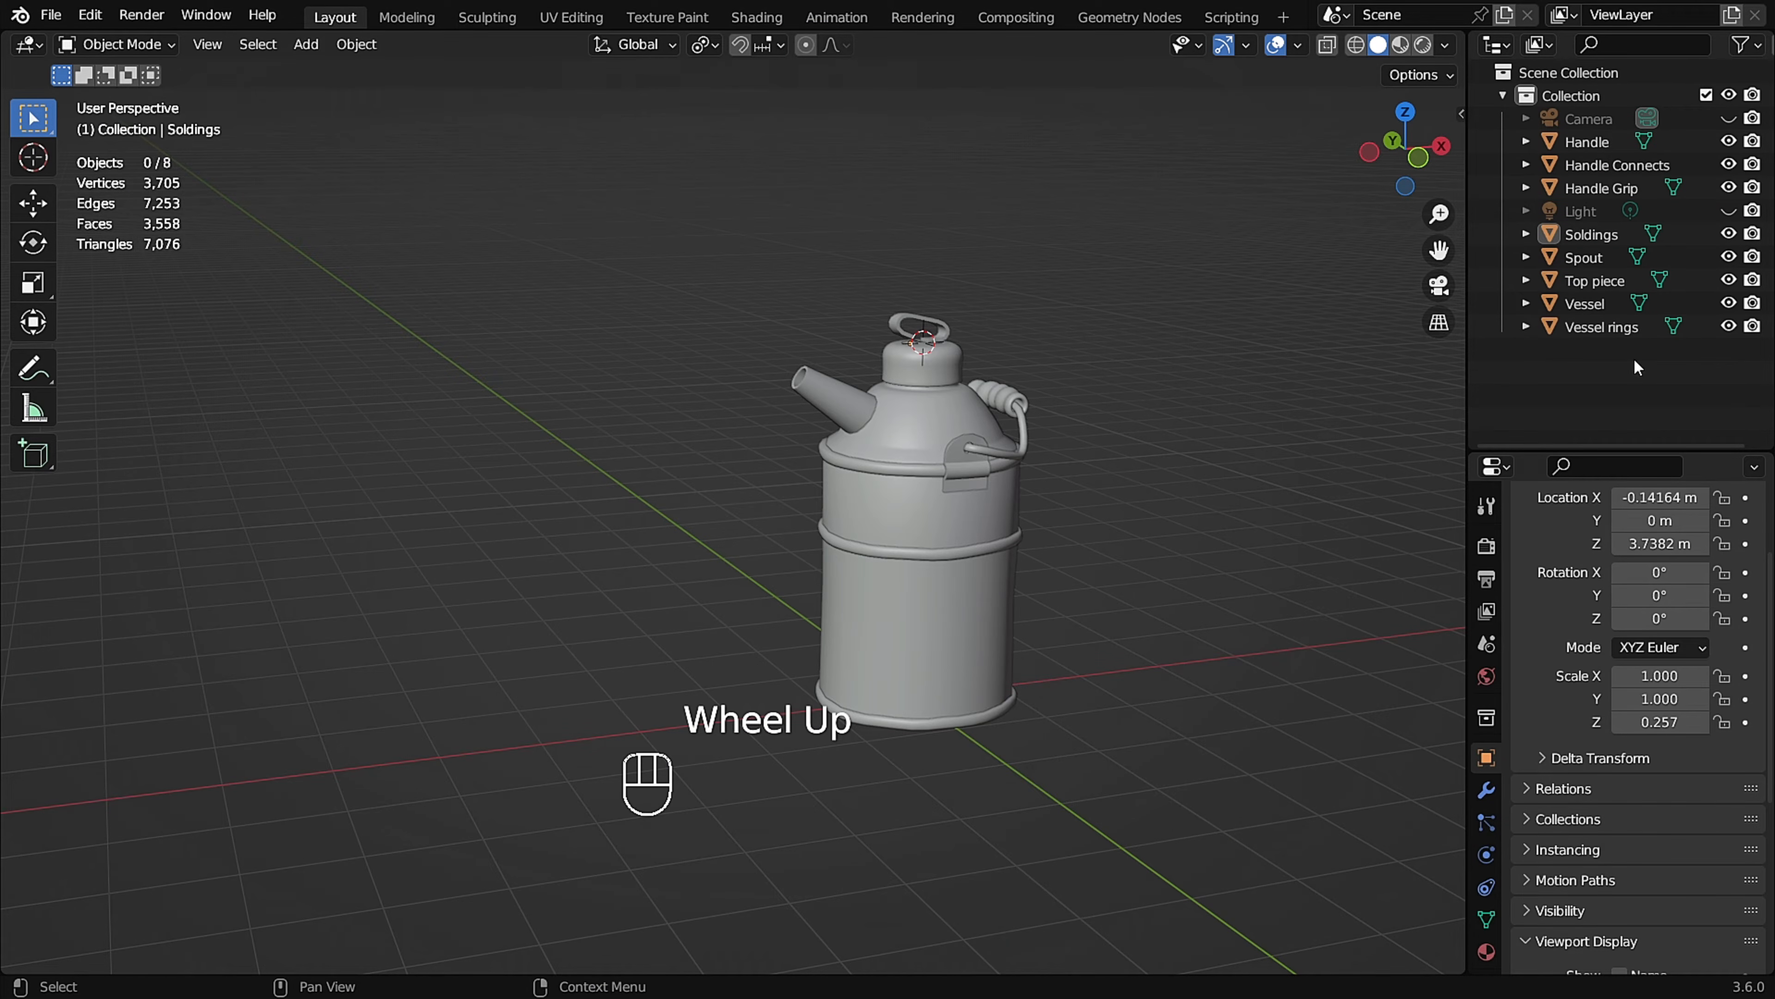
click(1548, 75)
right_click(1548, 75)
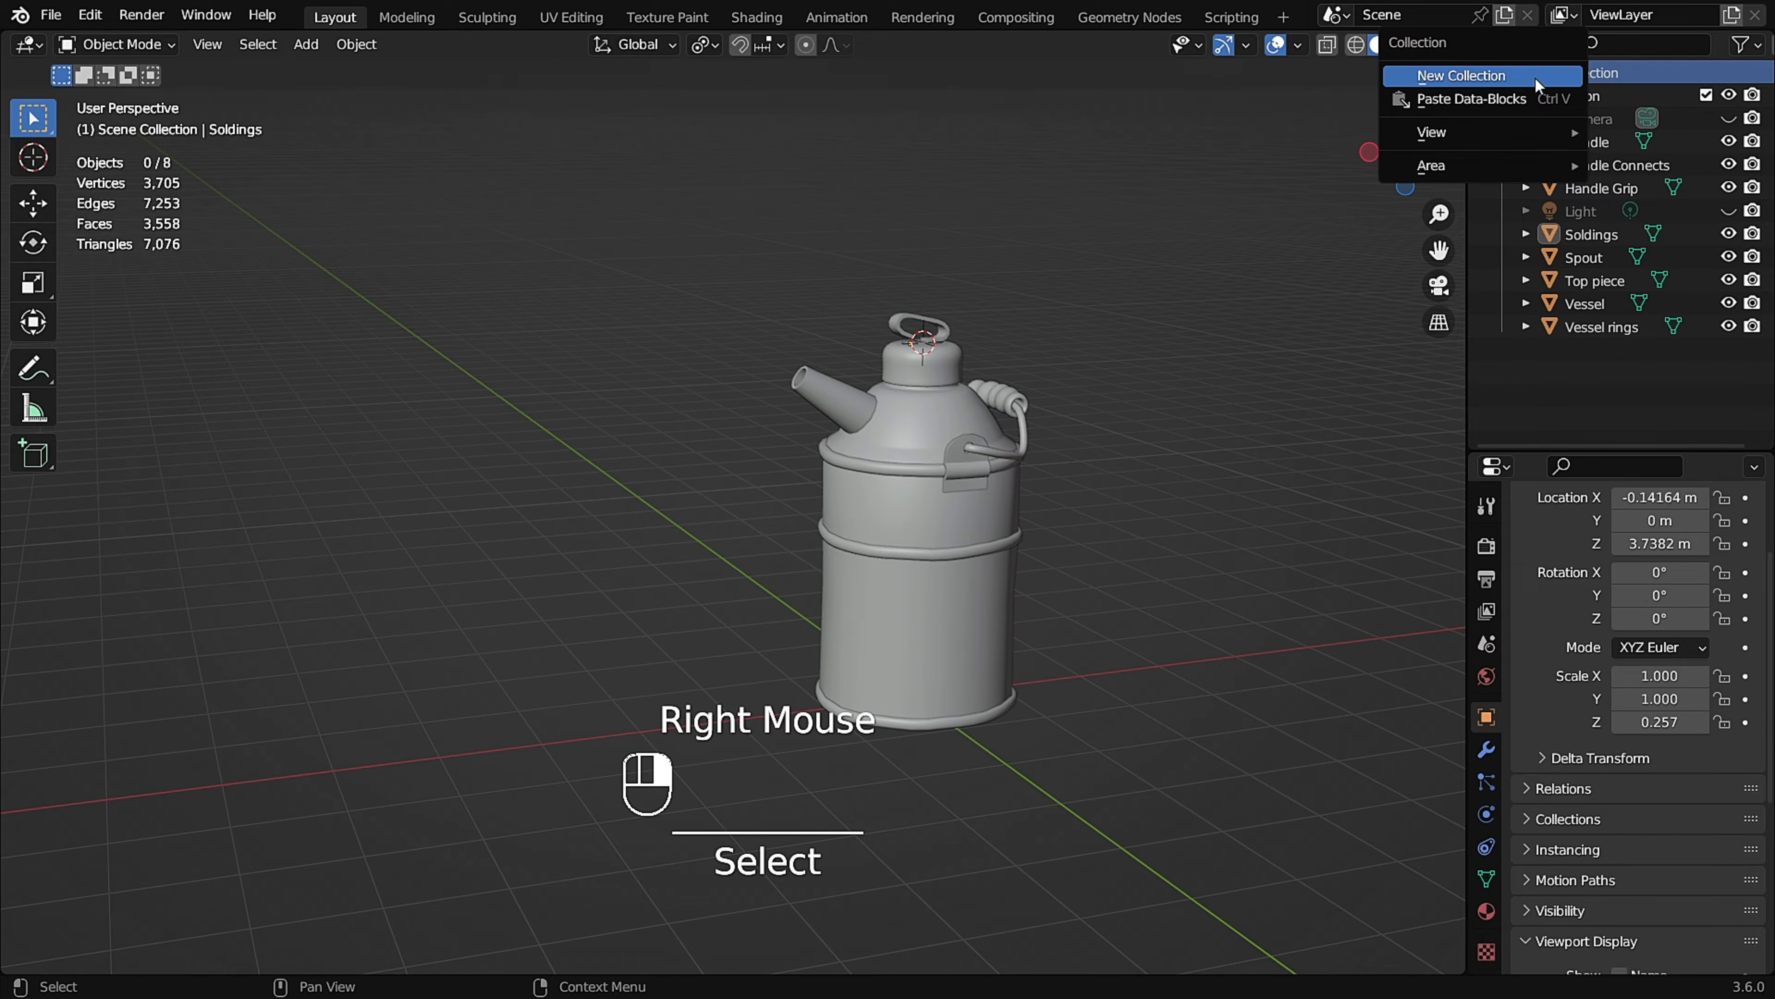
click(1536, 78)
double_click(1582, 348)
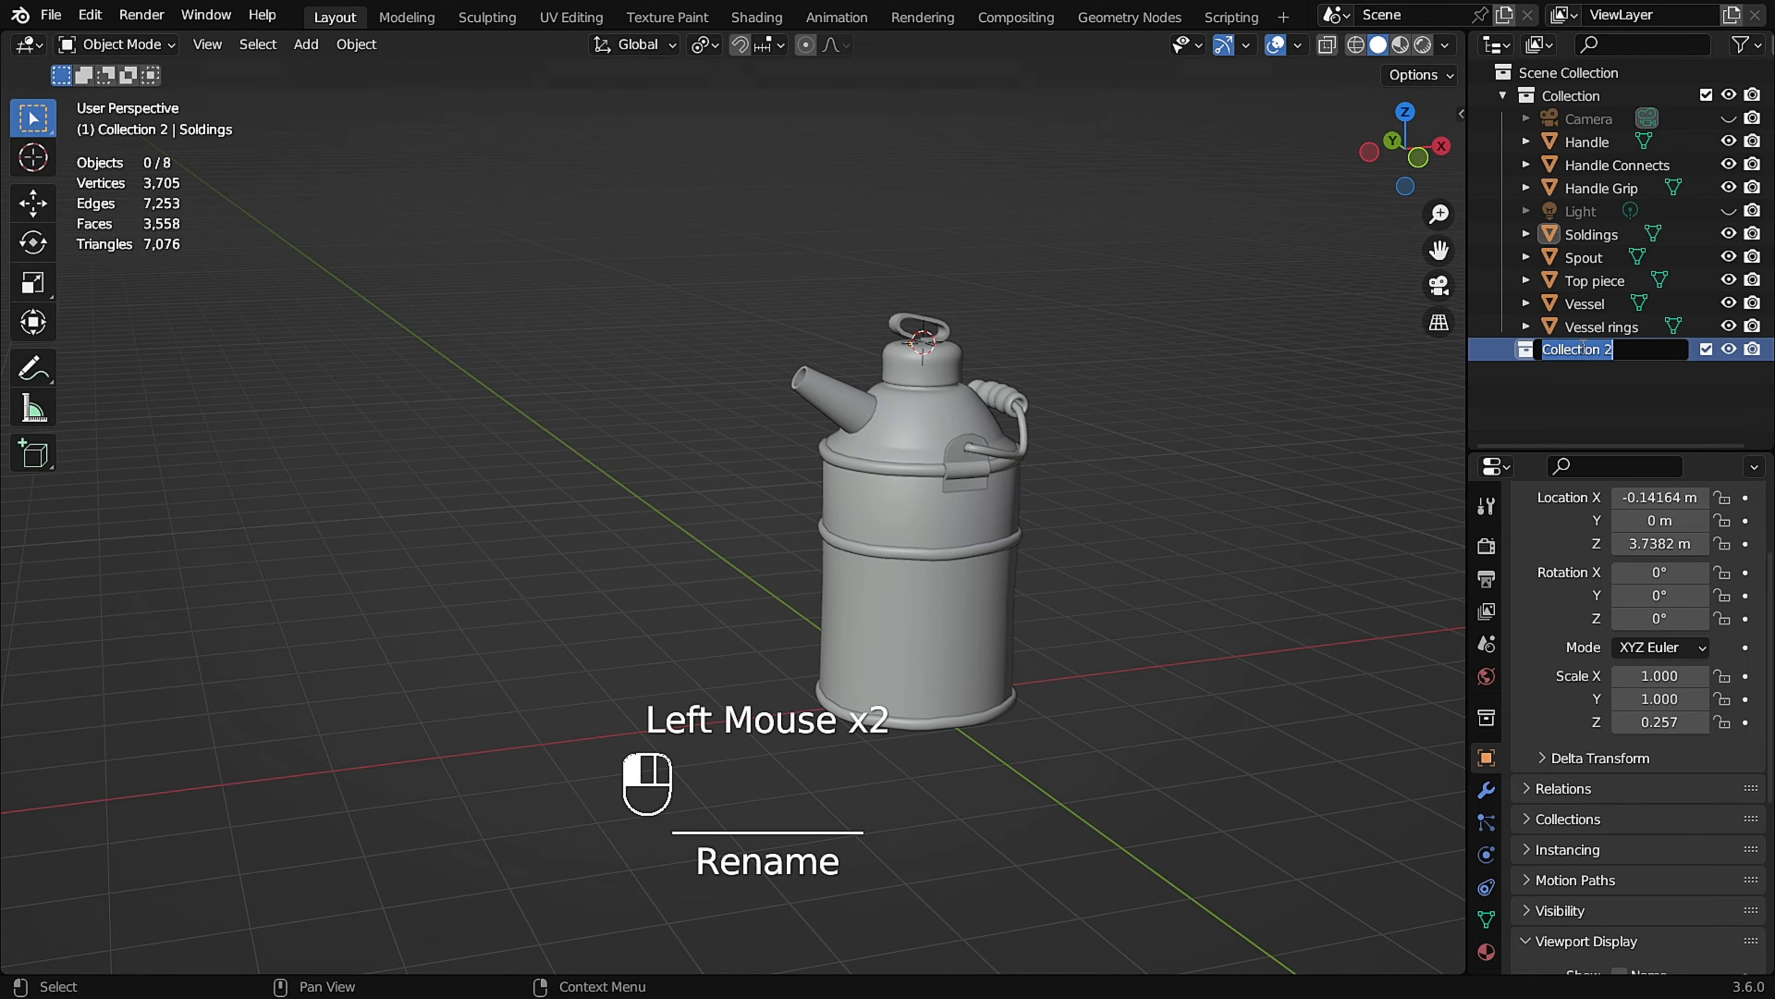
text(Kerosene Oil Can)
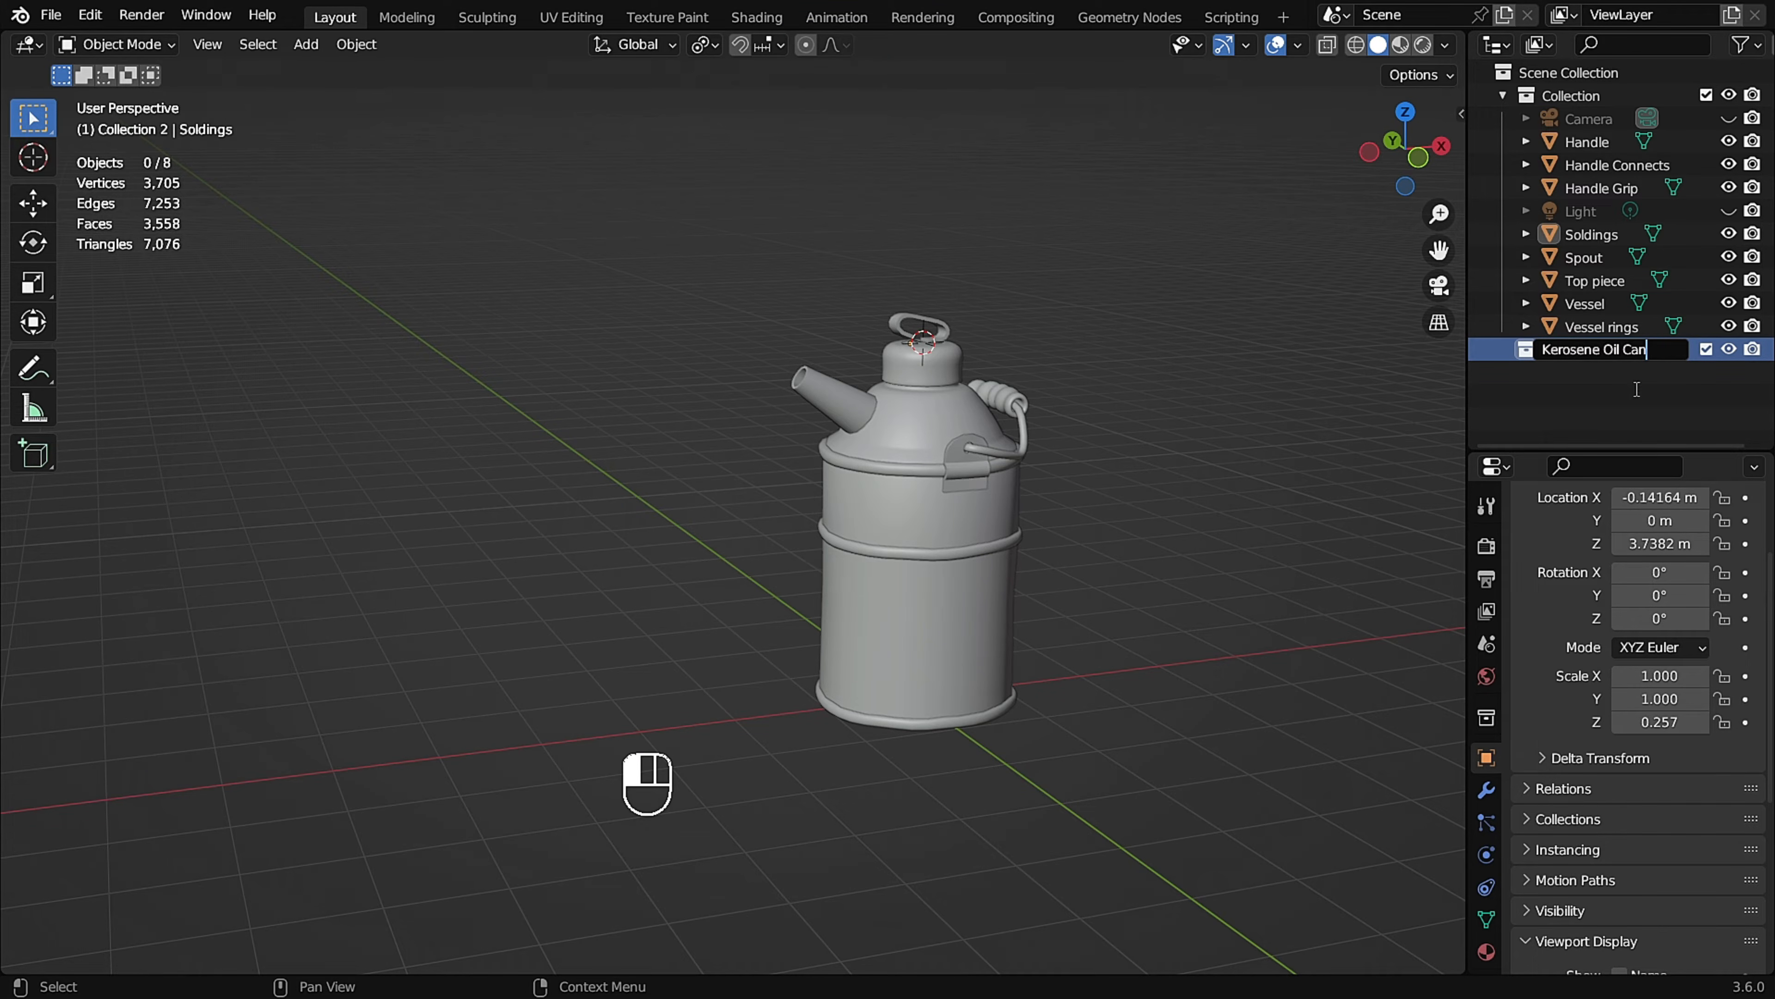
text( Low Poly)
key(Return)
Move all the can's mesh parts, from Handle through Vessel rings, into the Kerosene Oil Can Low Poly collection.
click(1587, 144)
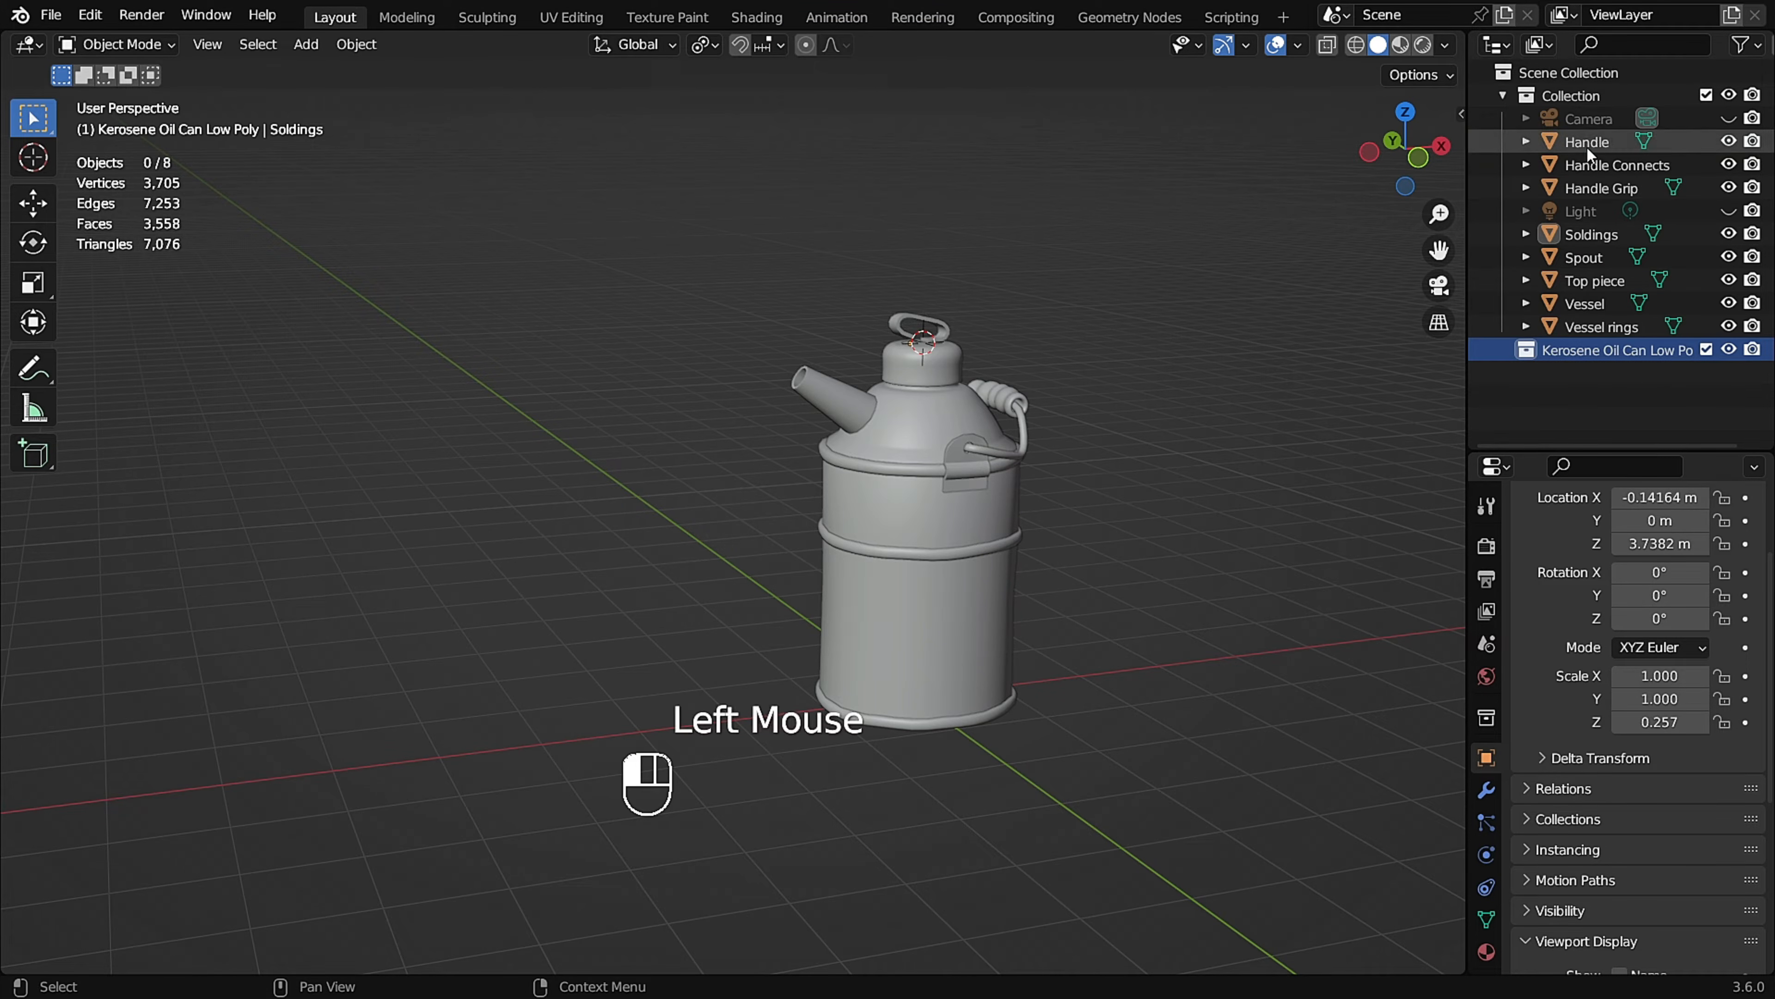
shift+click(1608, 190)
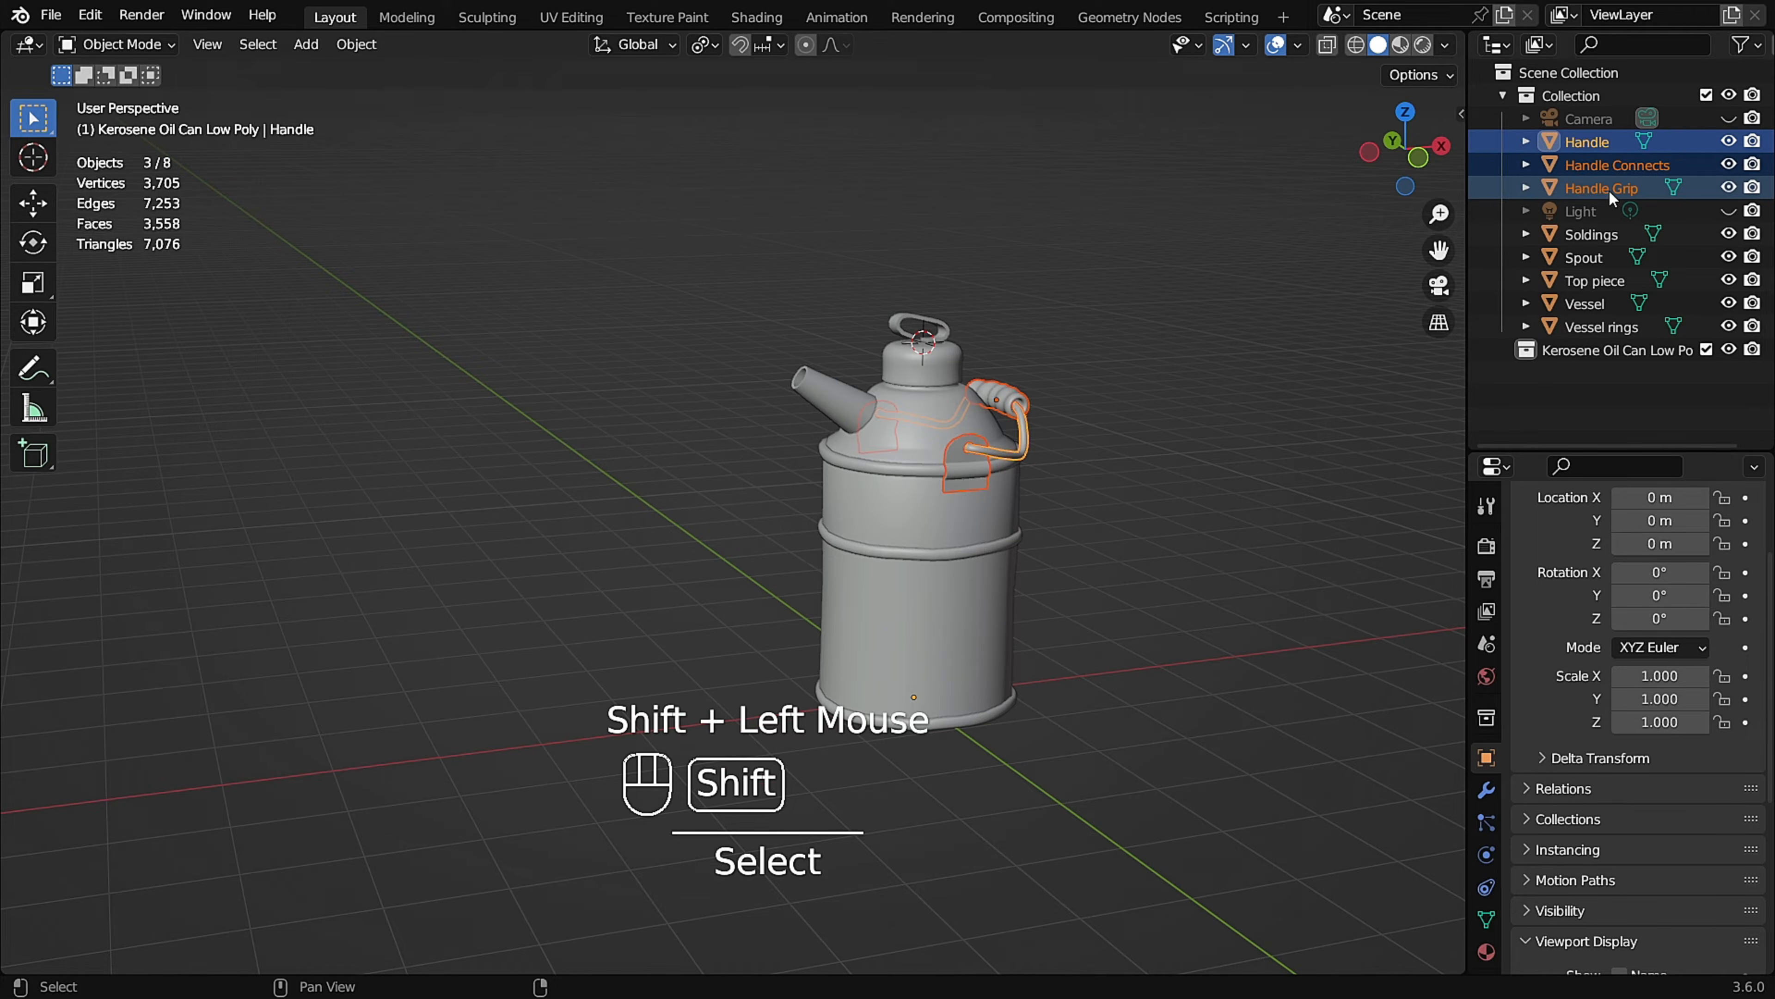
shift+click(1596, 237)
shift+click(1598, 261)
shift+click(1598, 280)
shift+click(1598, 303)
shift+click(1594, 327)
drag(1593, 328, 1590, 352)
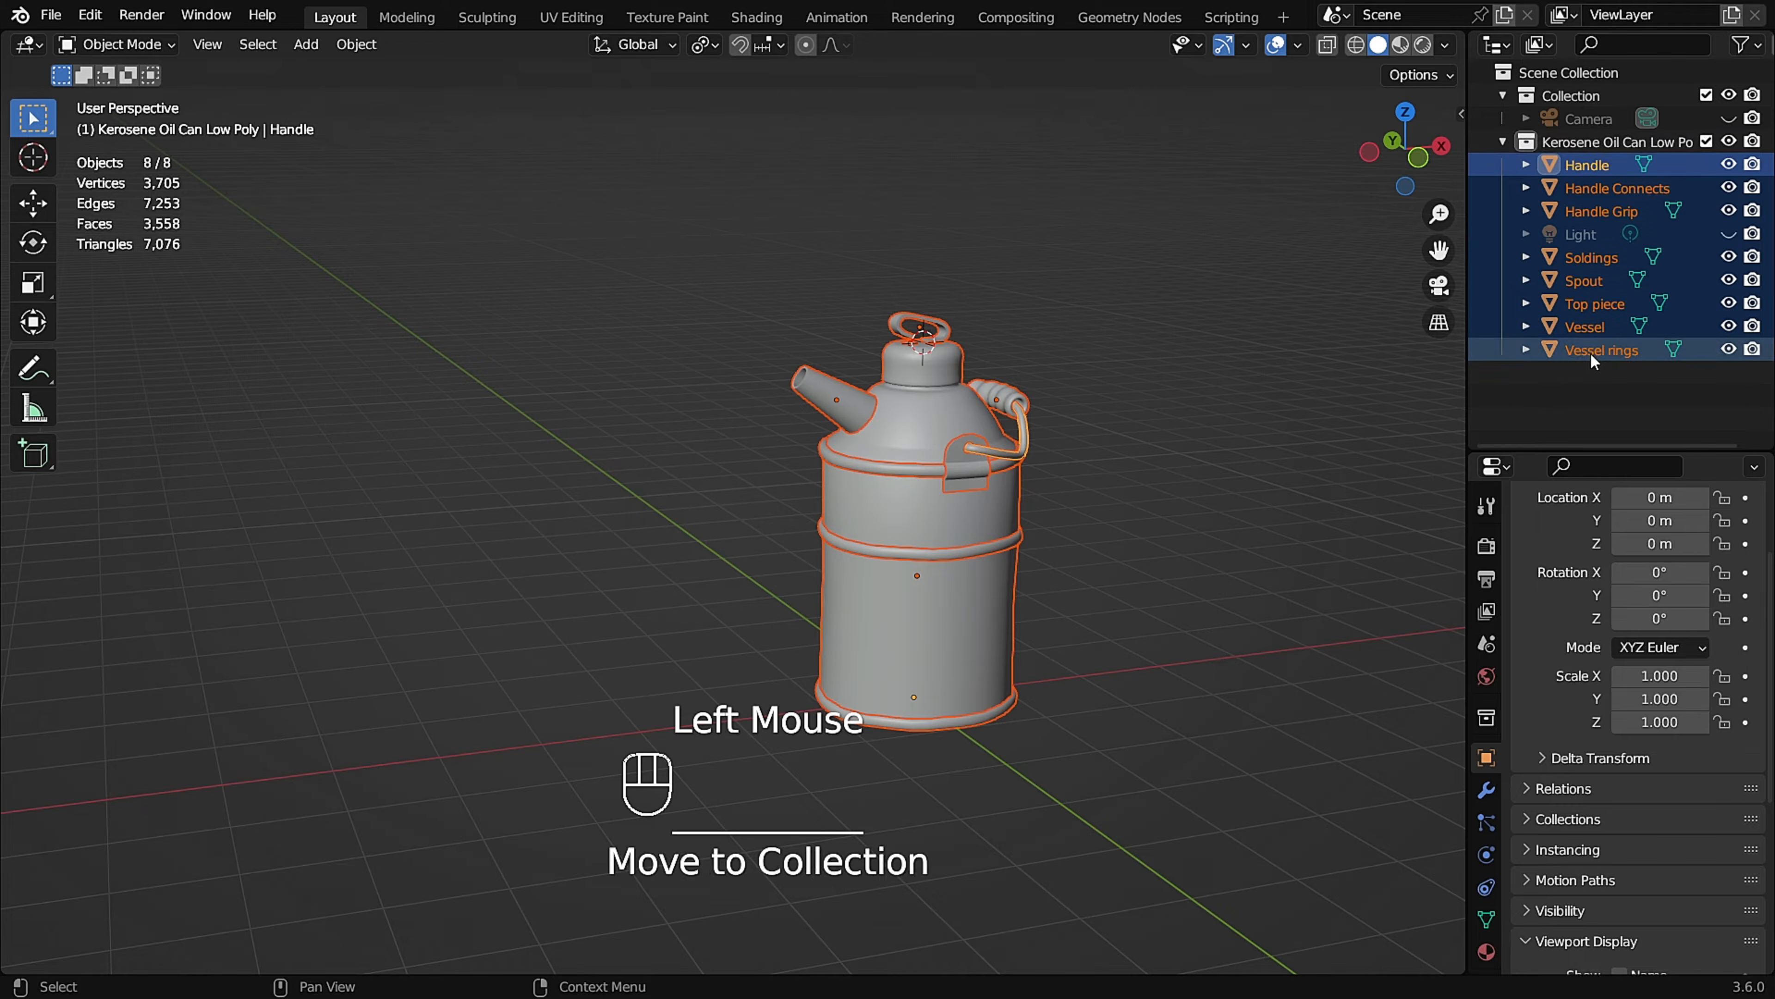
Move the Light into the original Collection and collapse that collection in the scene hierarchy.
click(1584, 238)
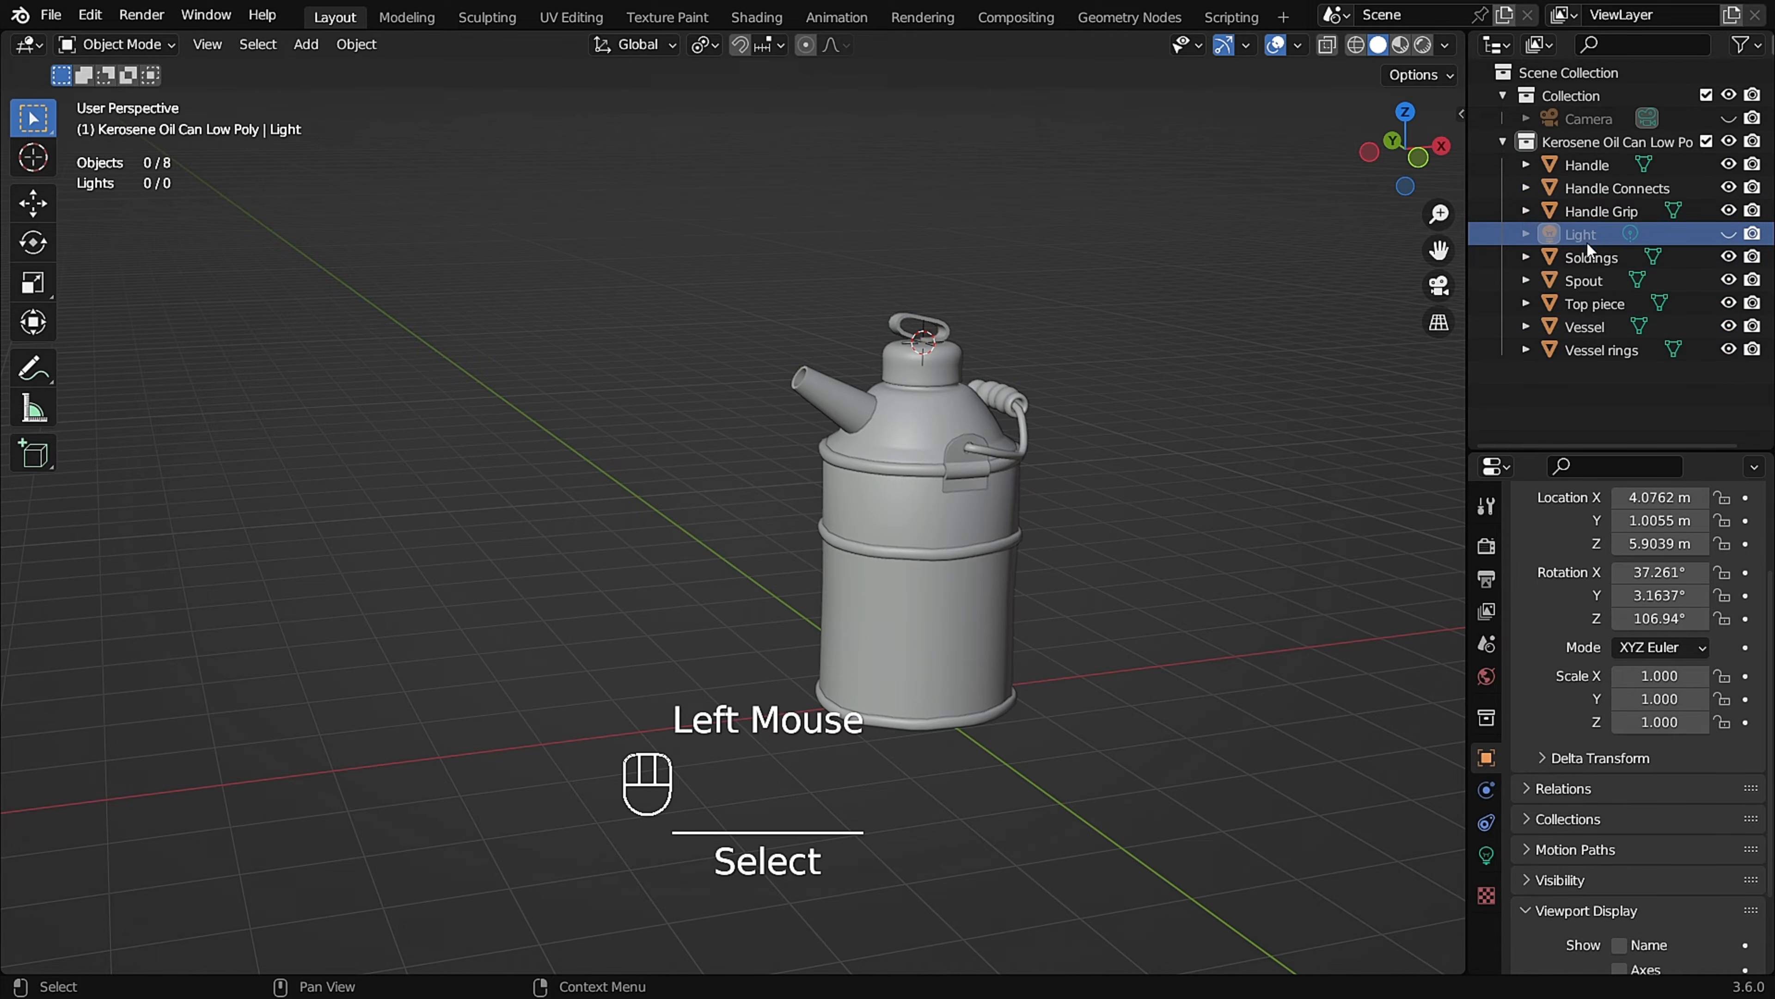
drag(1585, 233, 1560, 98)
click(1503, 95)
shift+click(974, 523)
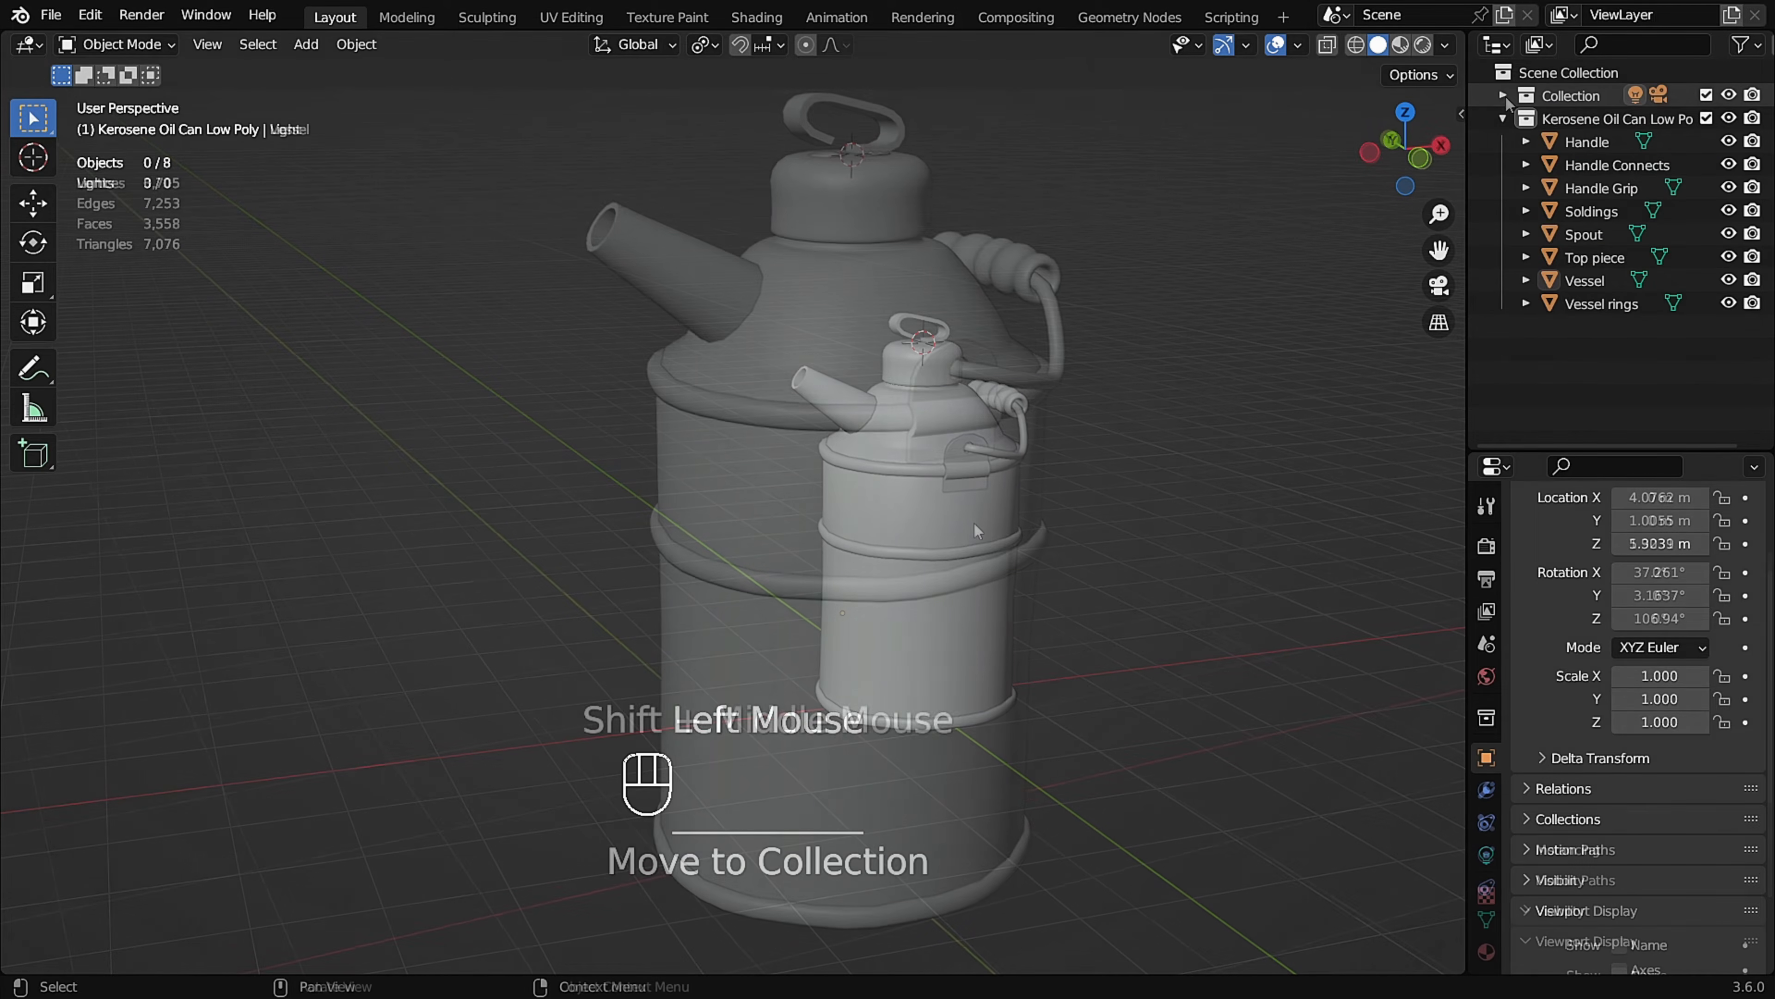
middle_click(966, 518)
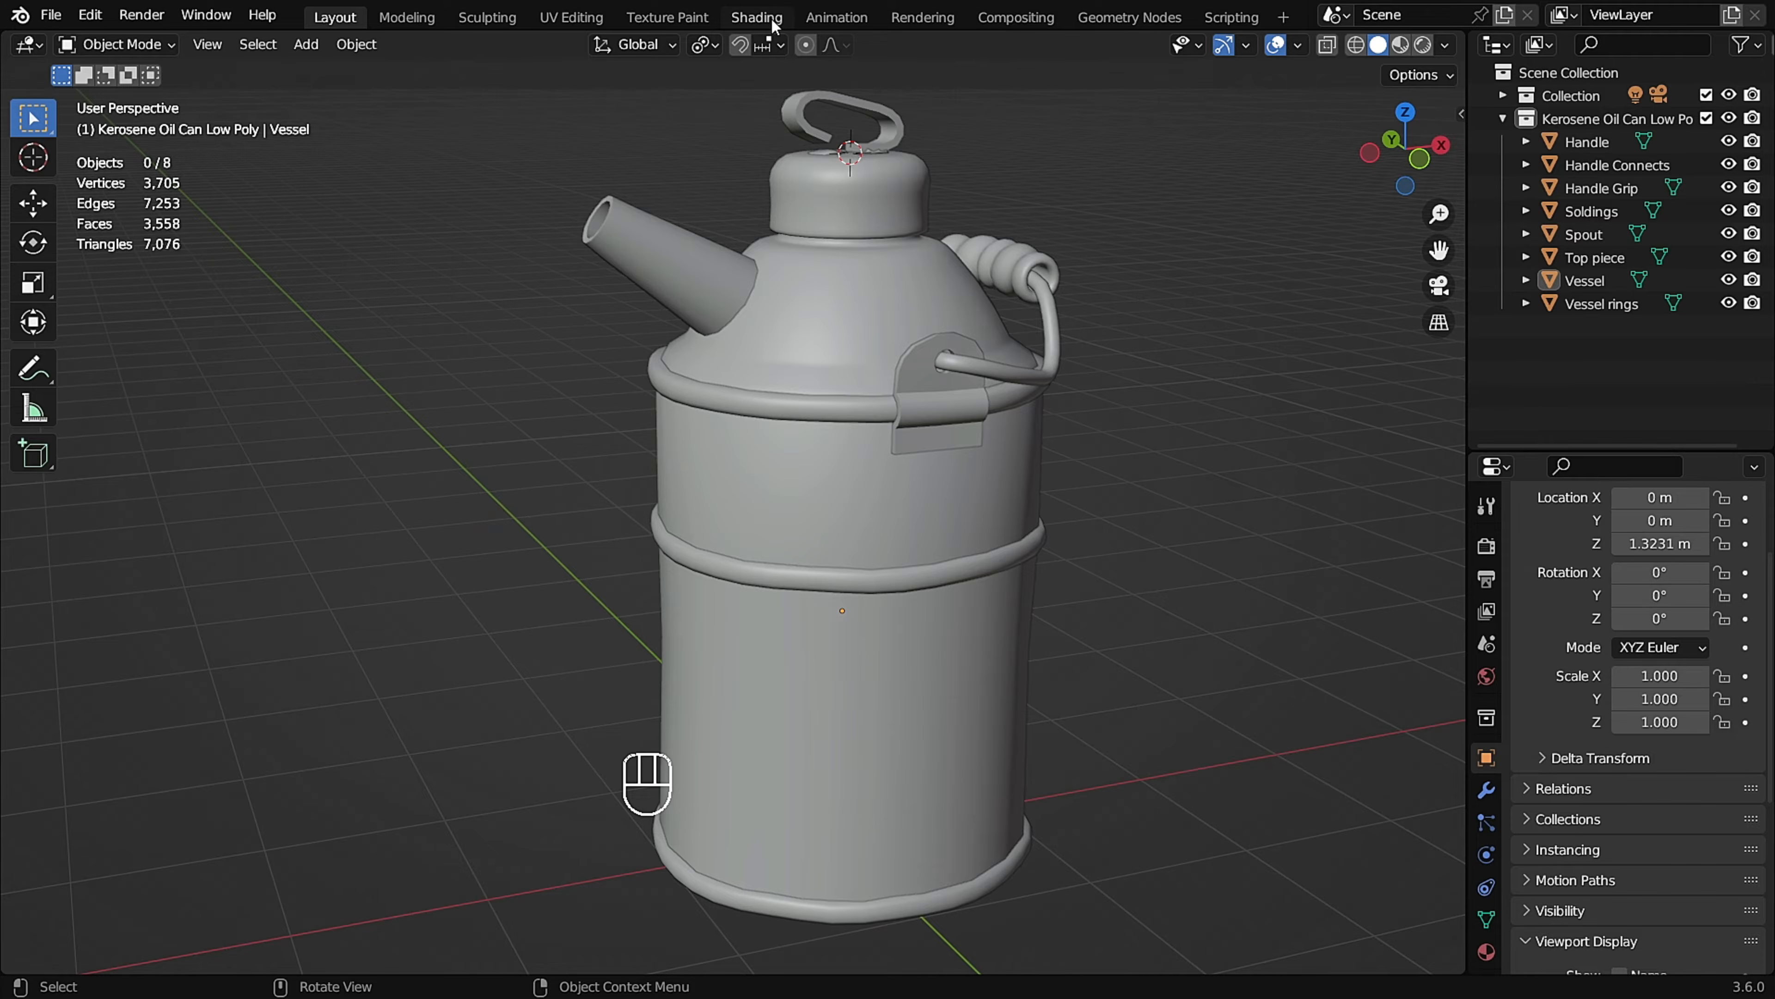
Switch to the Shading workspace and create a new material on the Vessel object.
click(757, 18)
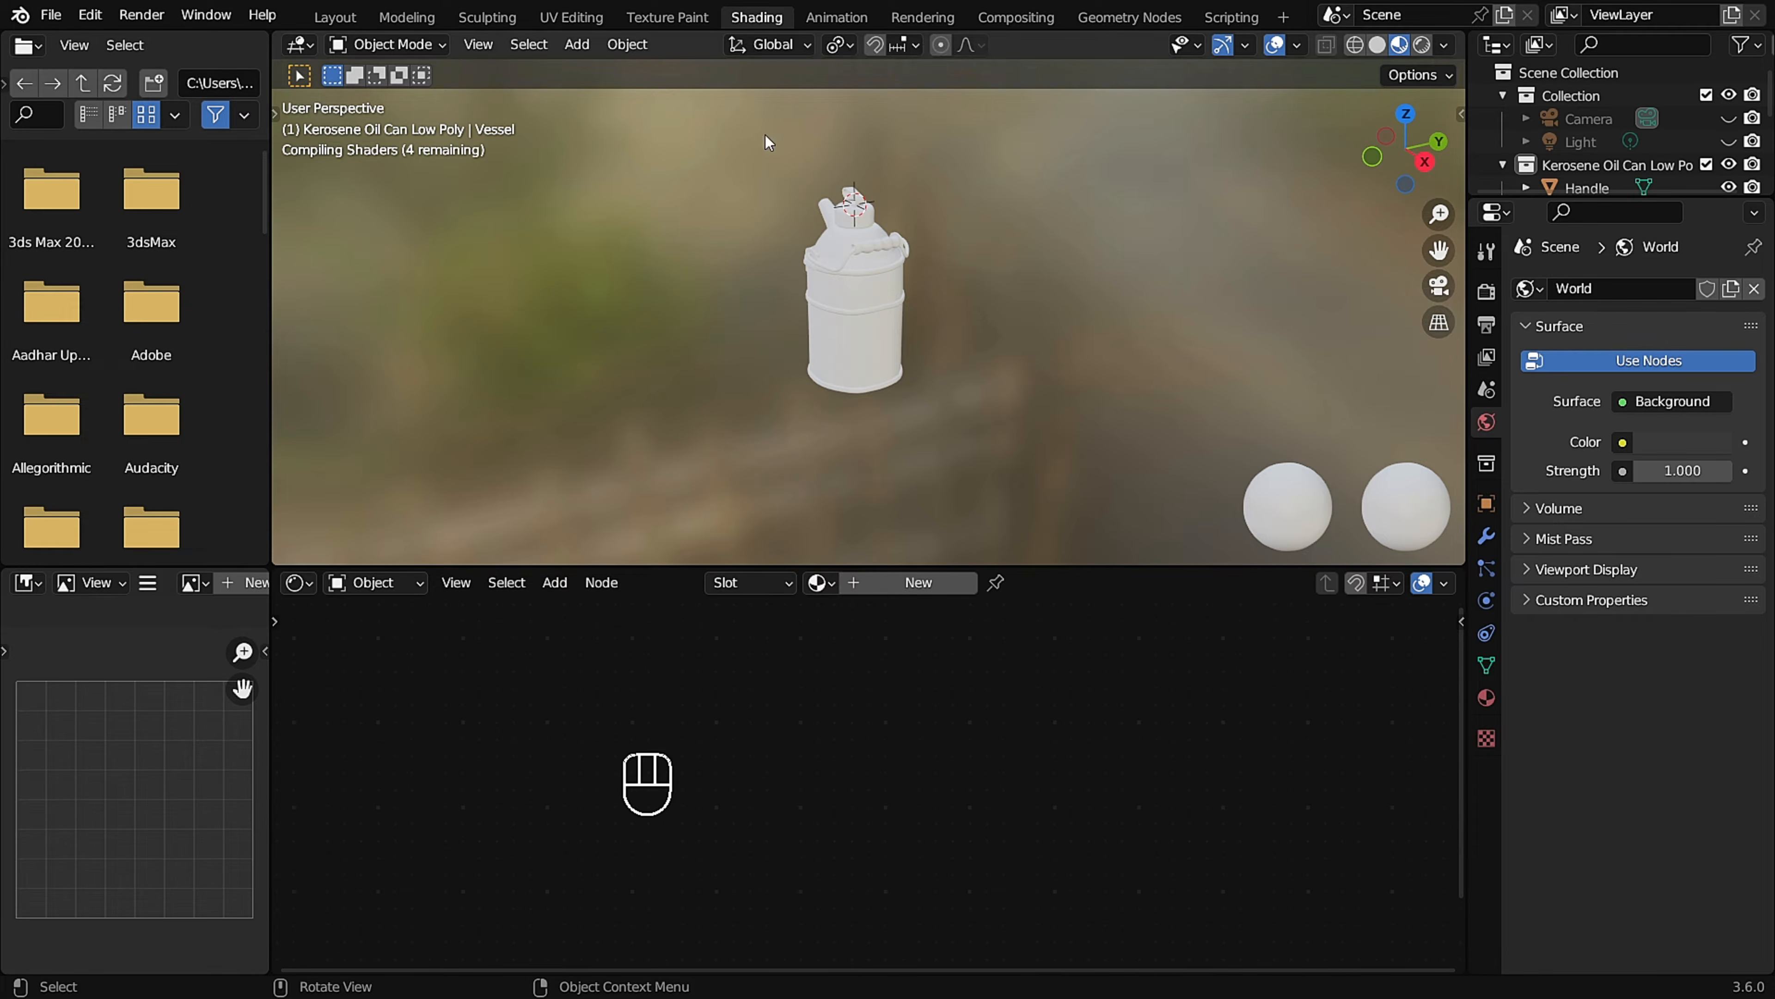
scroll(854, 251, up, 2)
middle_drag(854, 251, 867, 288)
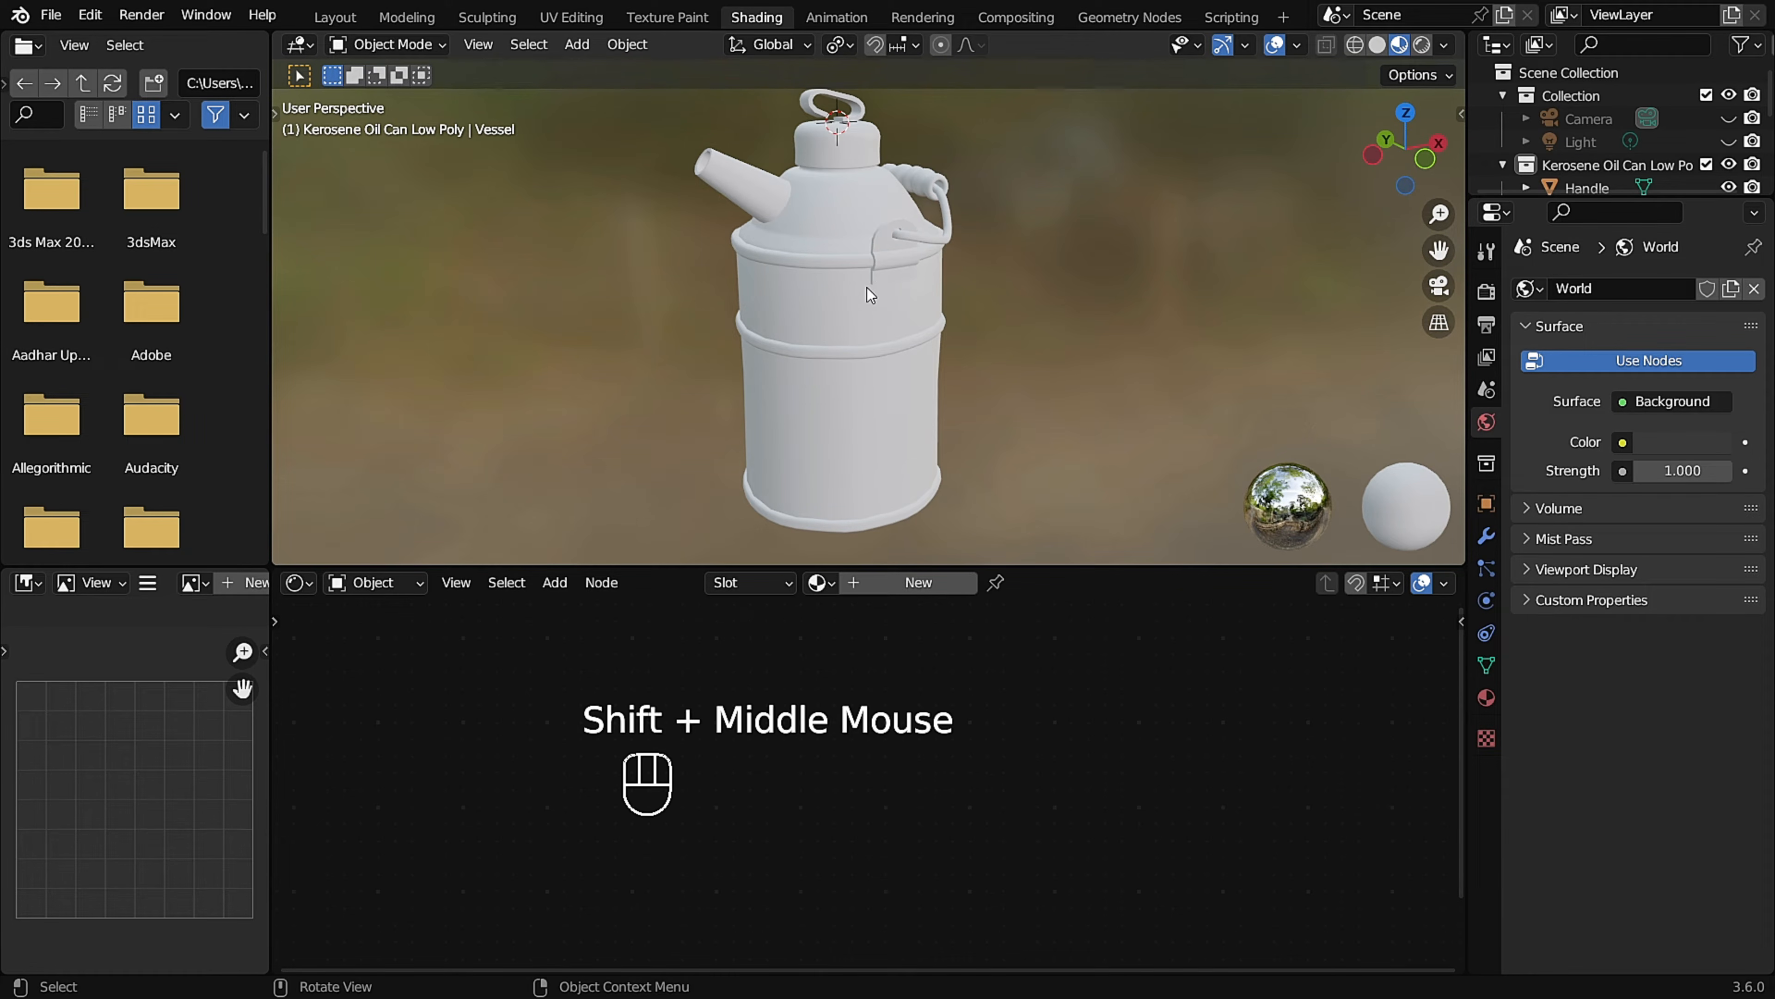
click(841, 316)
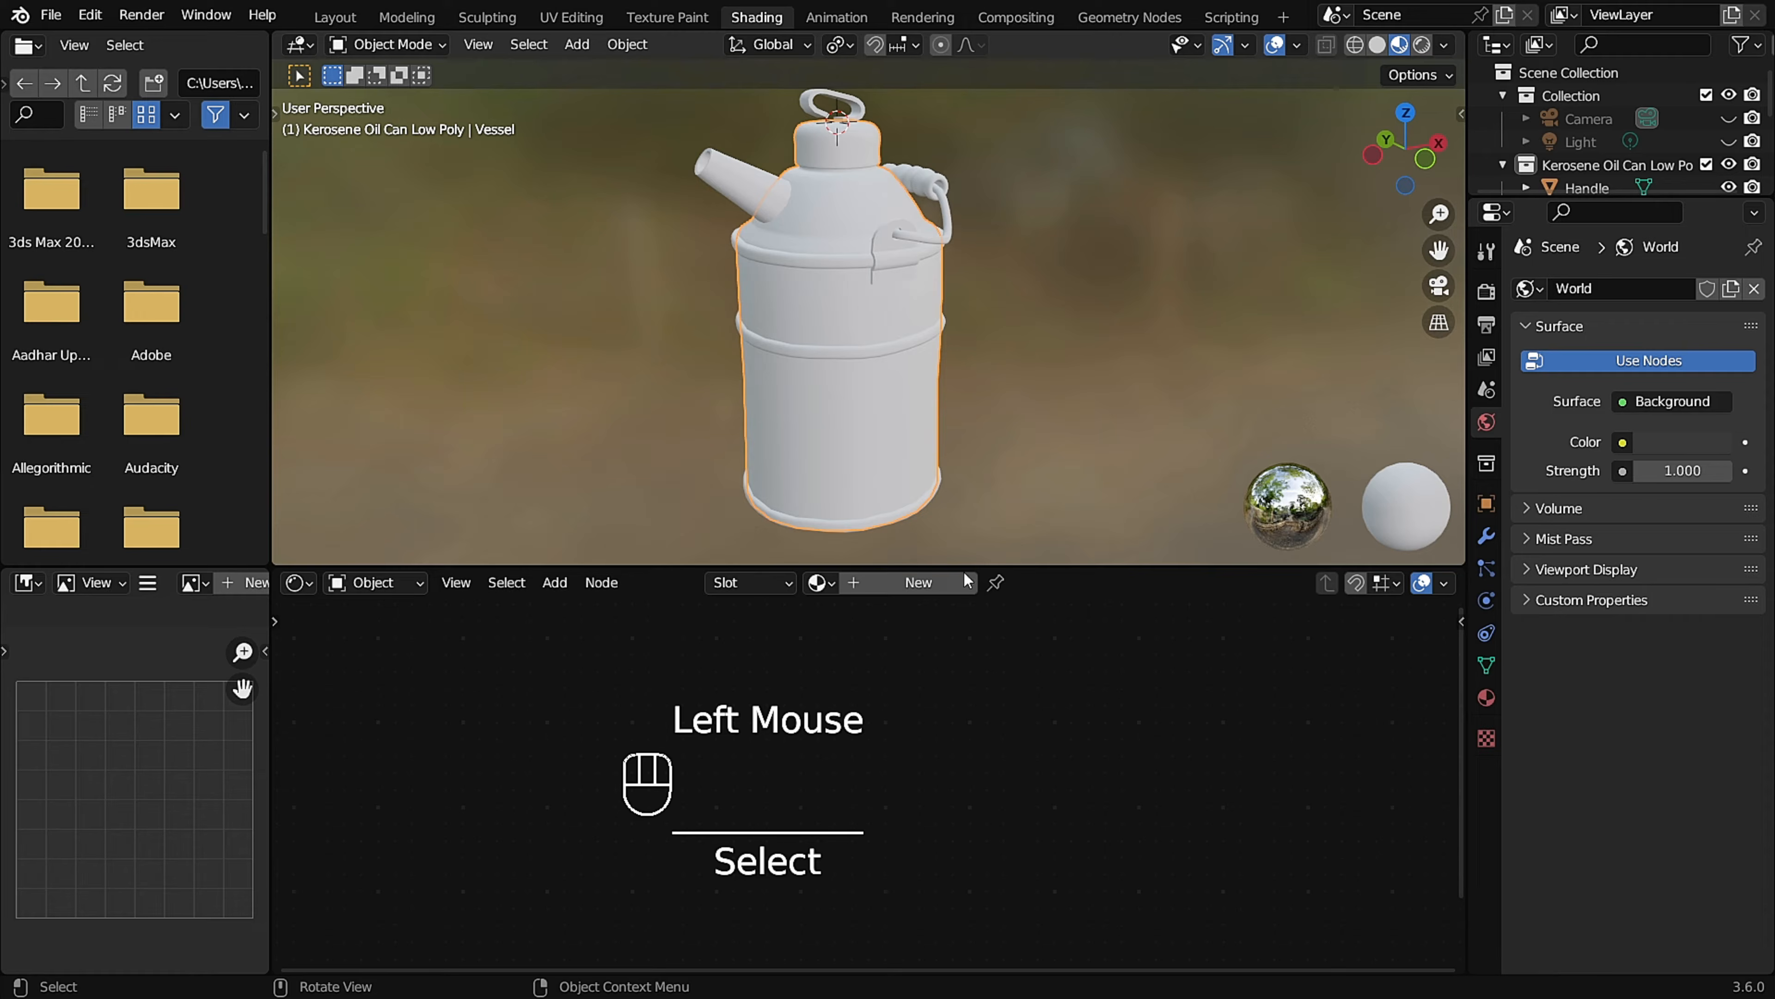
click(937, 593)
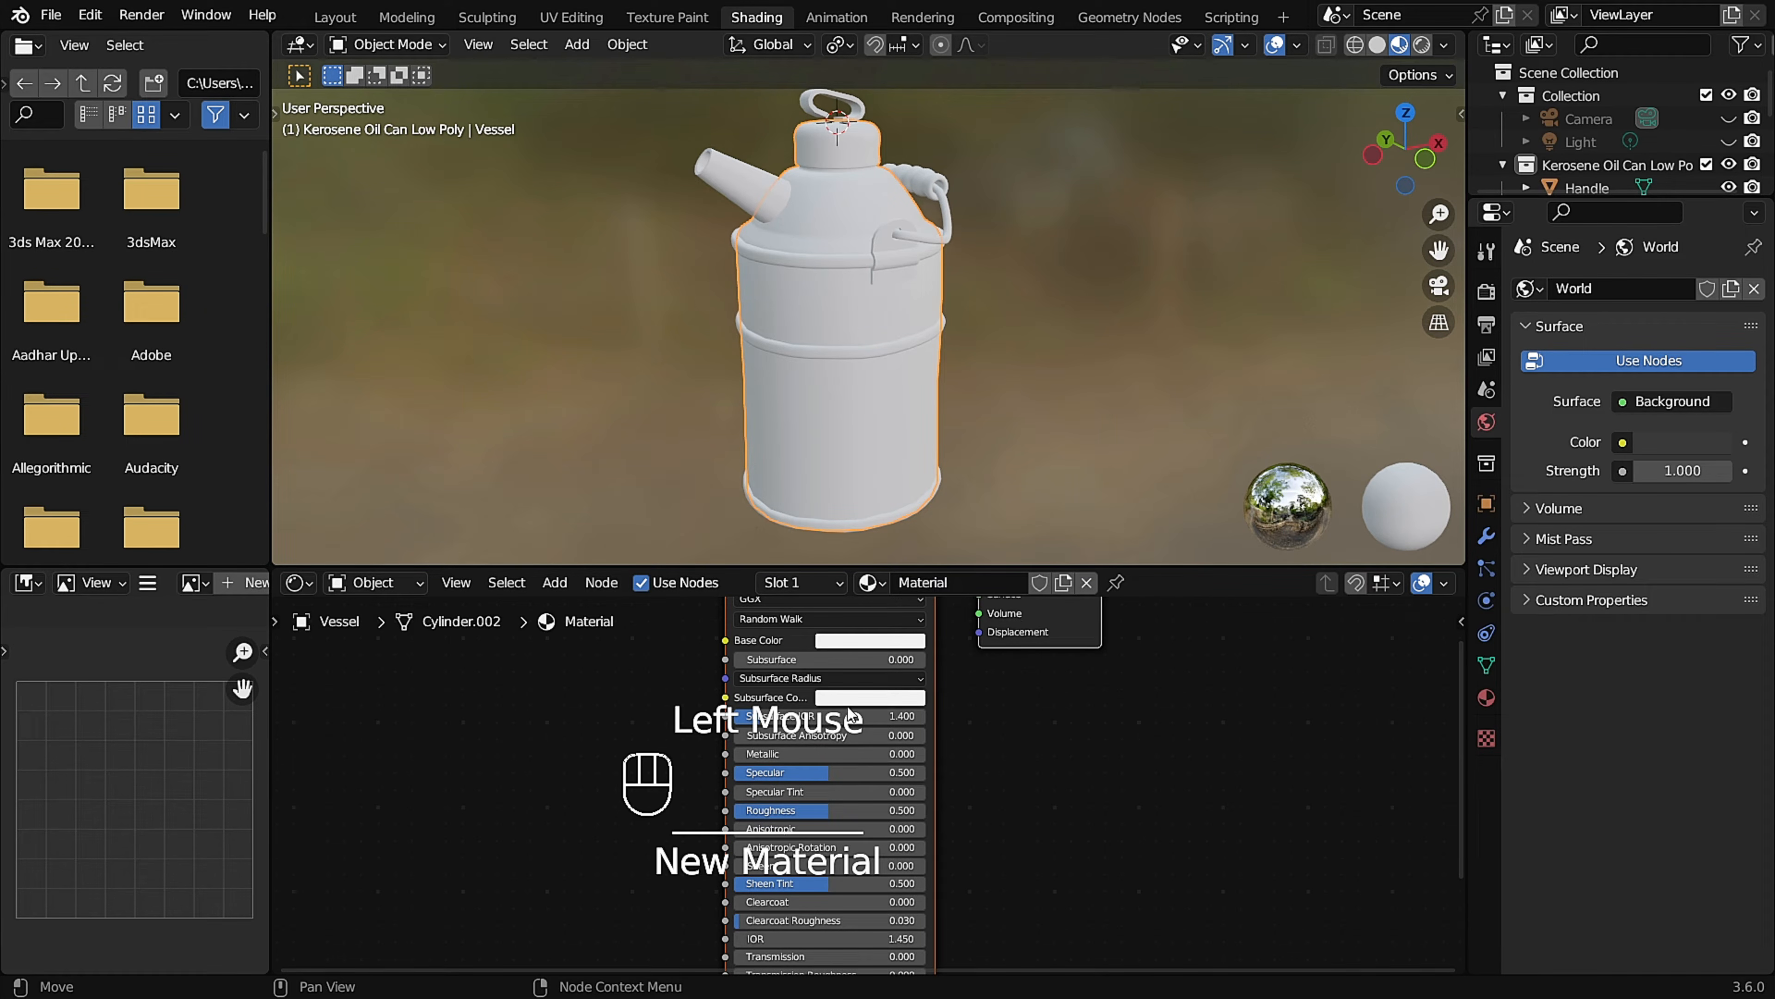
Enlarge the shader editor, add an Image Texture node and link its Color output to the Principled BSDF's Base Color.
drag(964, 565, 963, 432)
scroll(902, 343, down, 2)
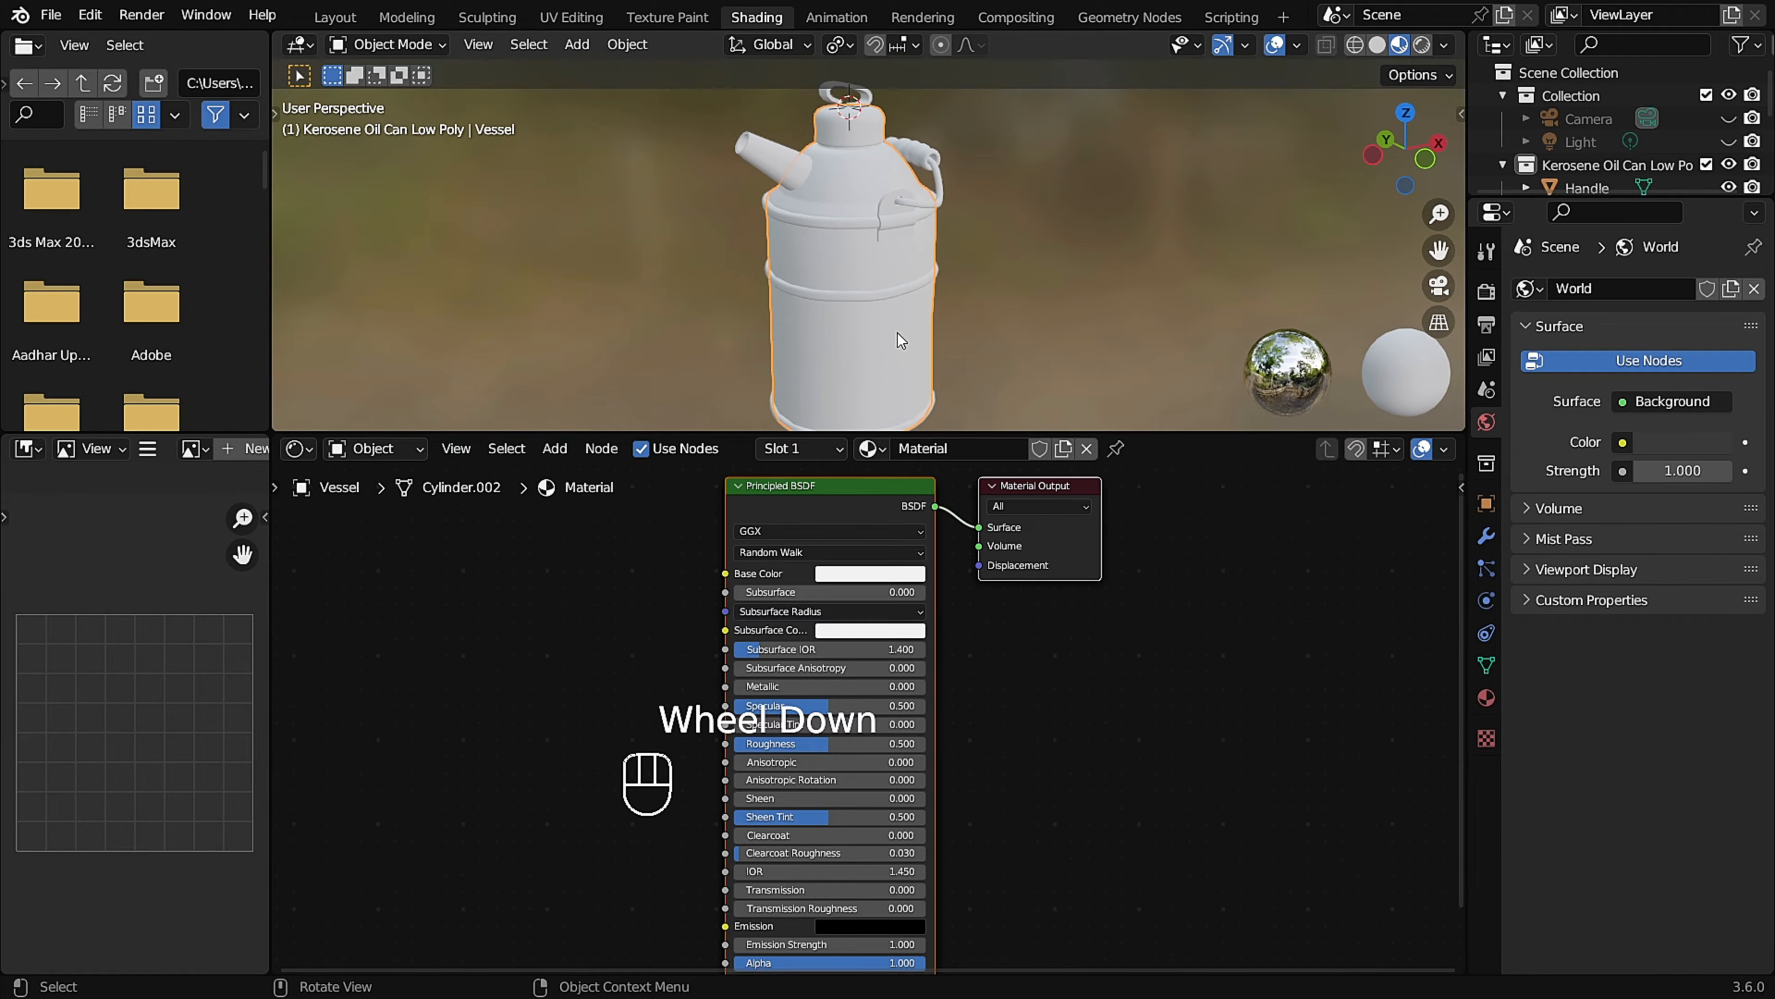
middle_drag(888, 318, 882, 324)
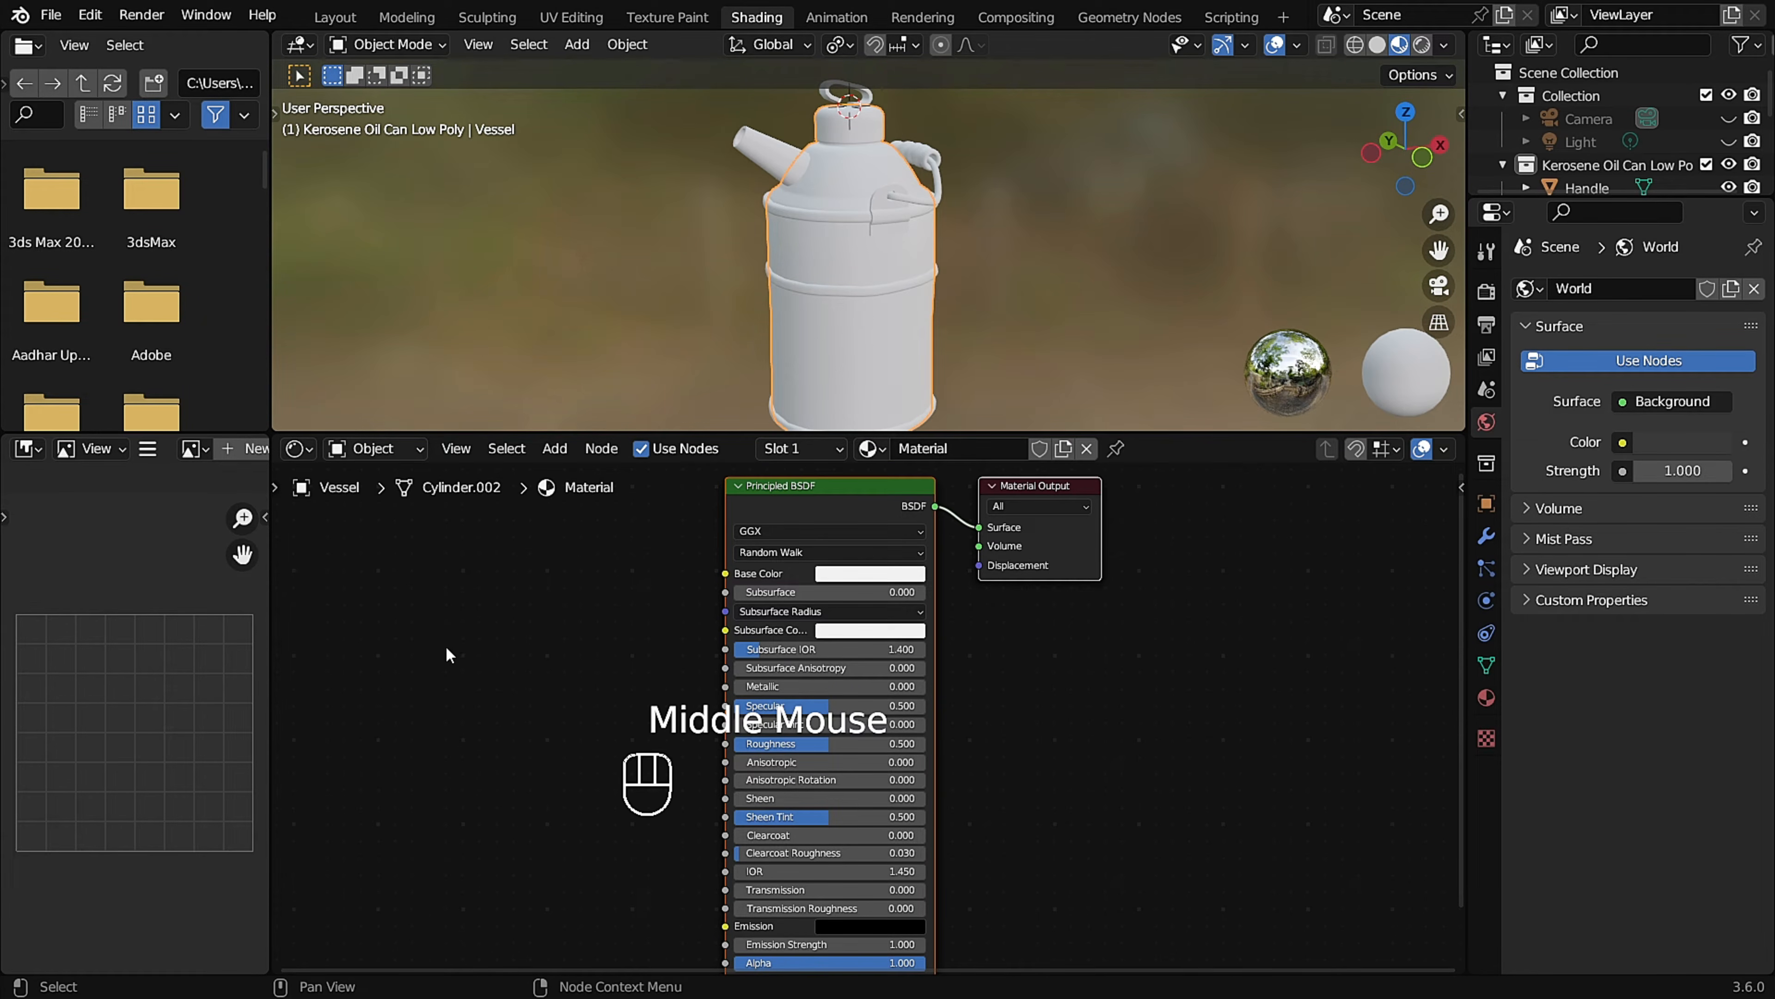
key(shift+a)
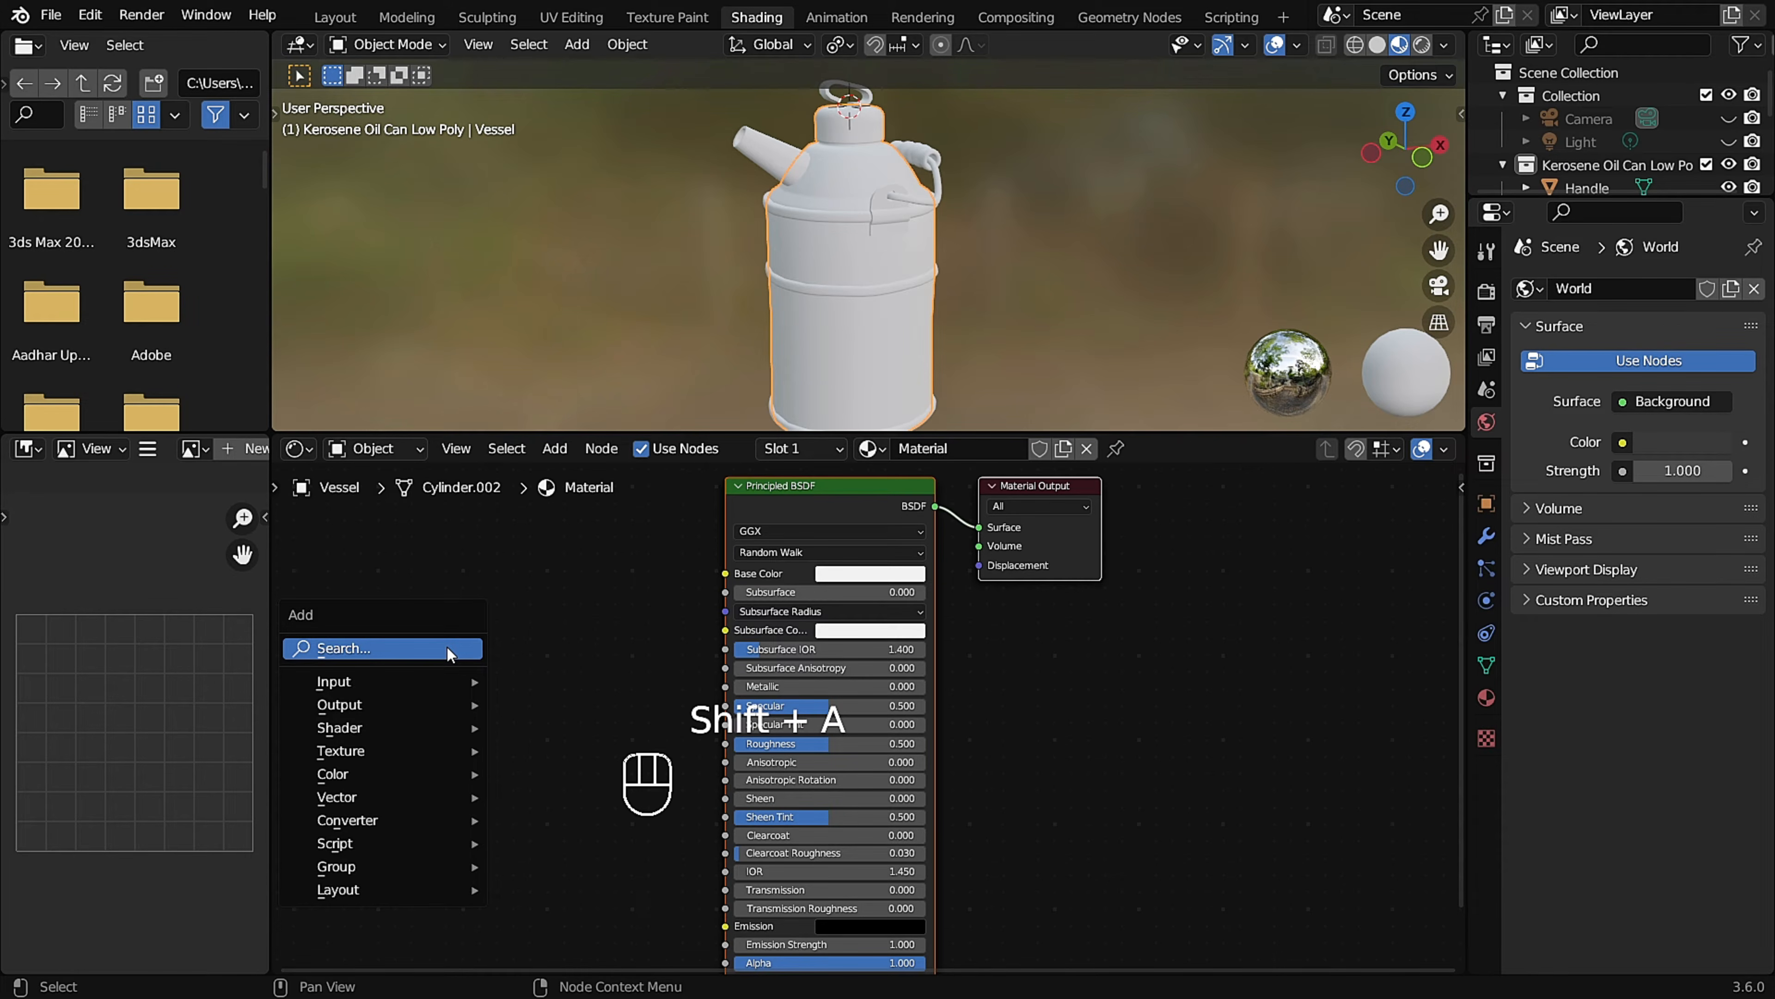
click(448, 650)
text(image)
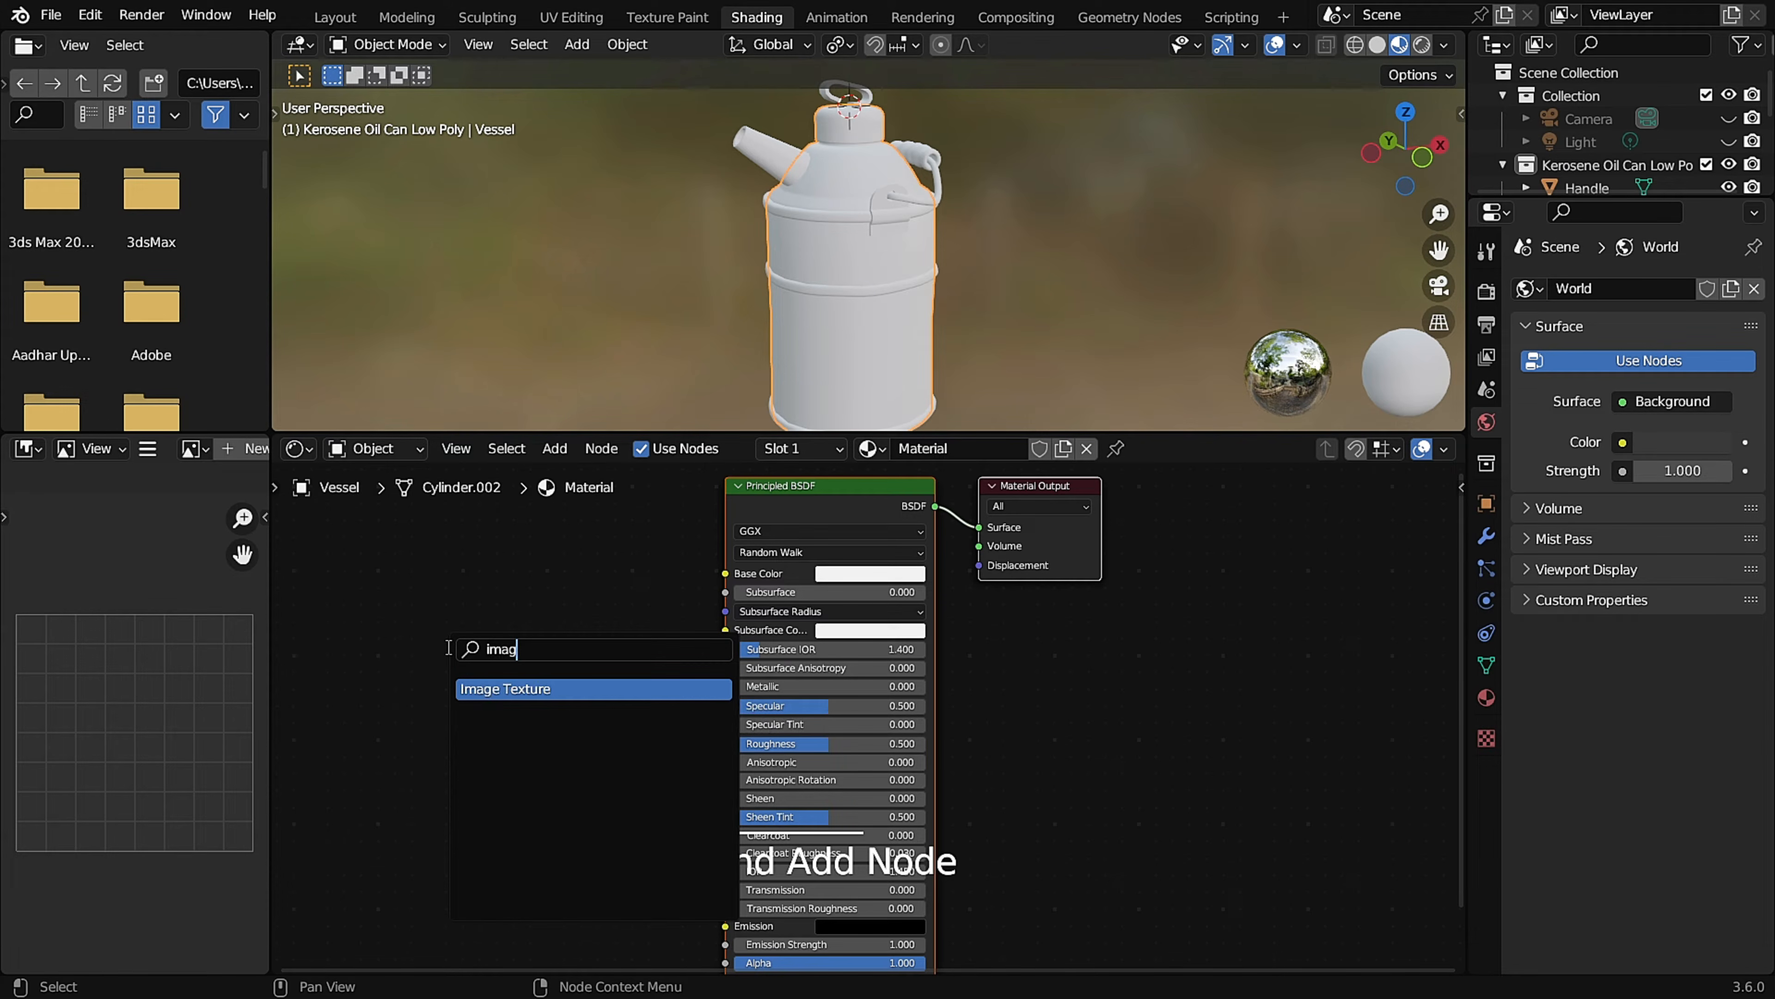
click(568, 688)
click(569, 652)
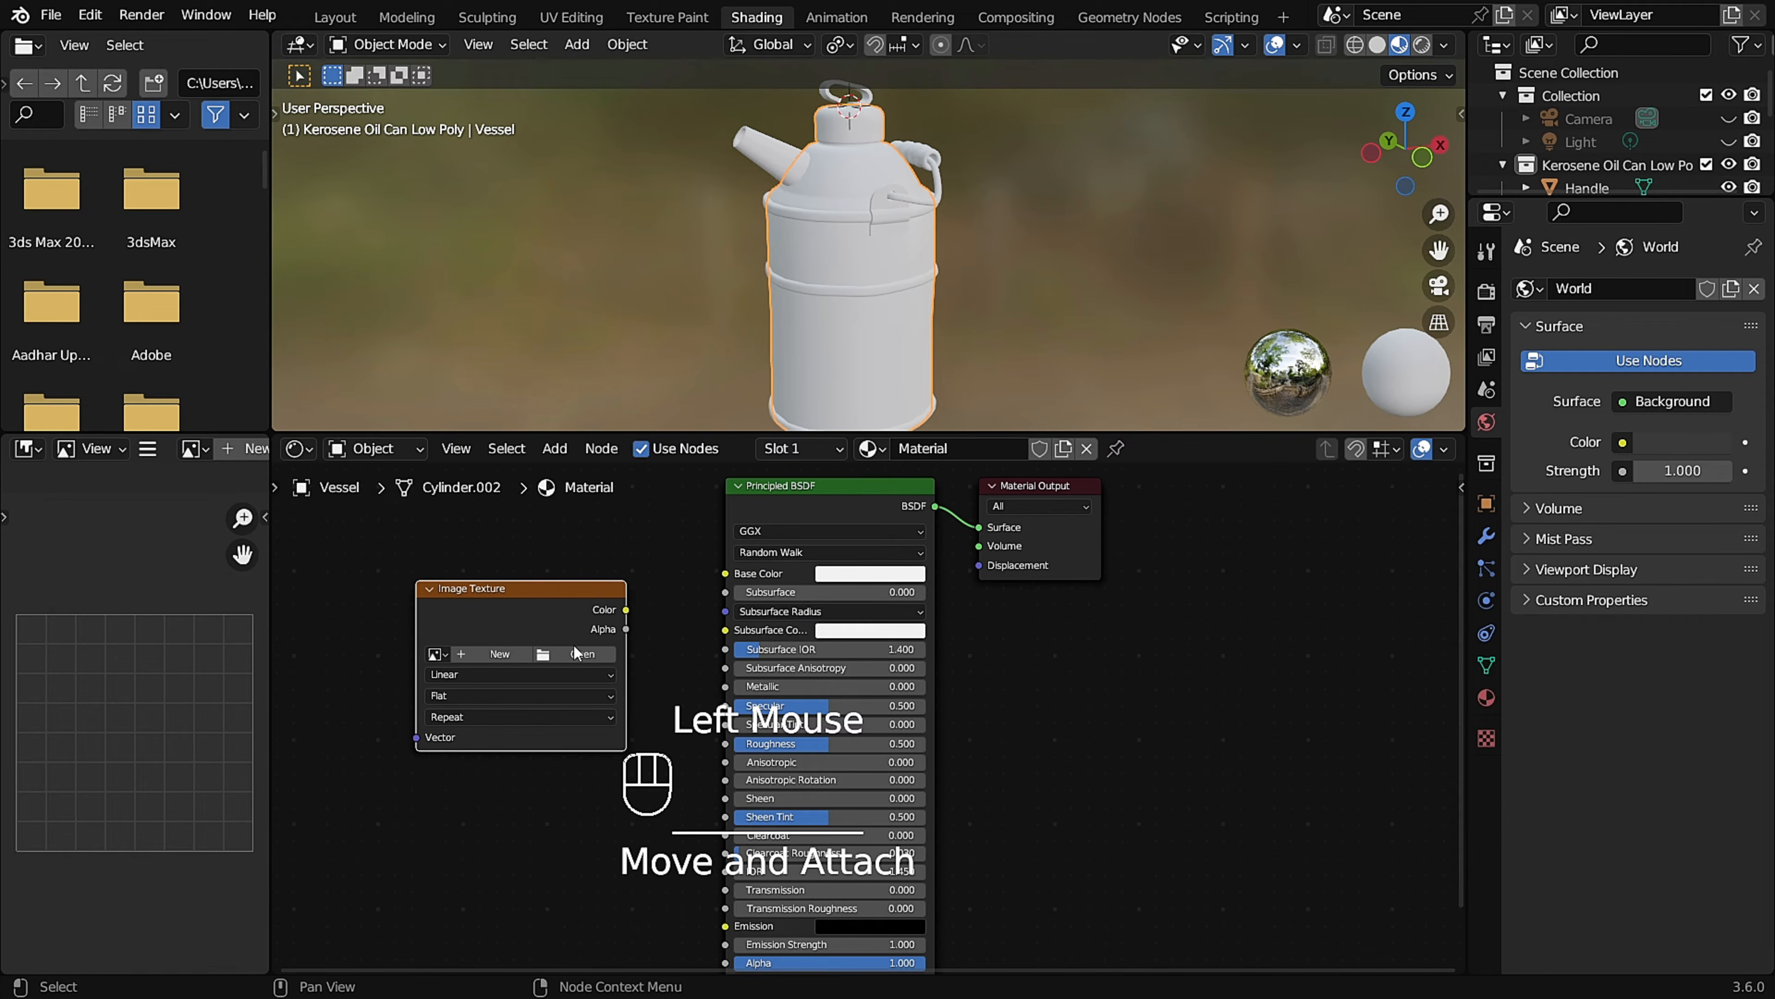
drag(626, 609, 725, 574)
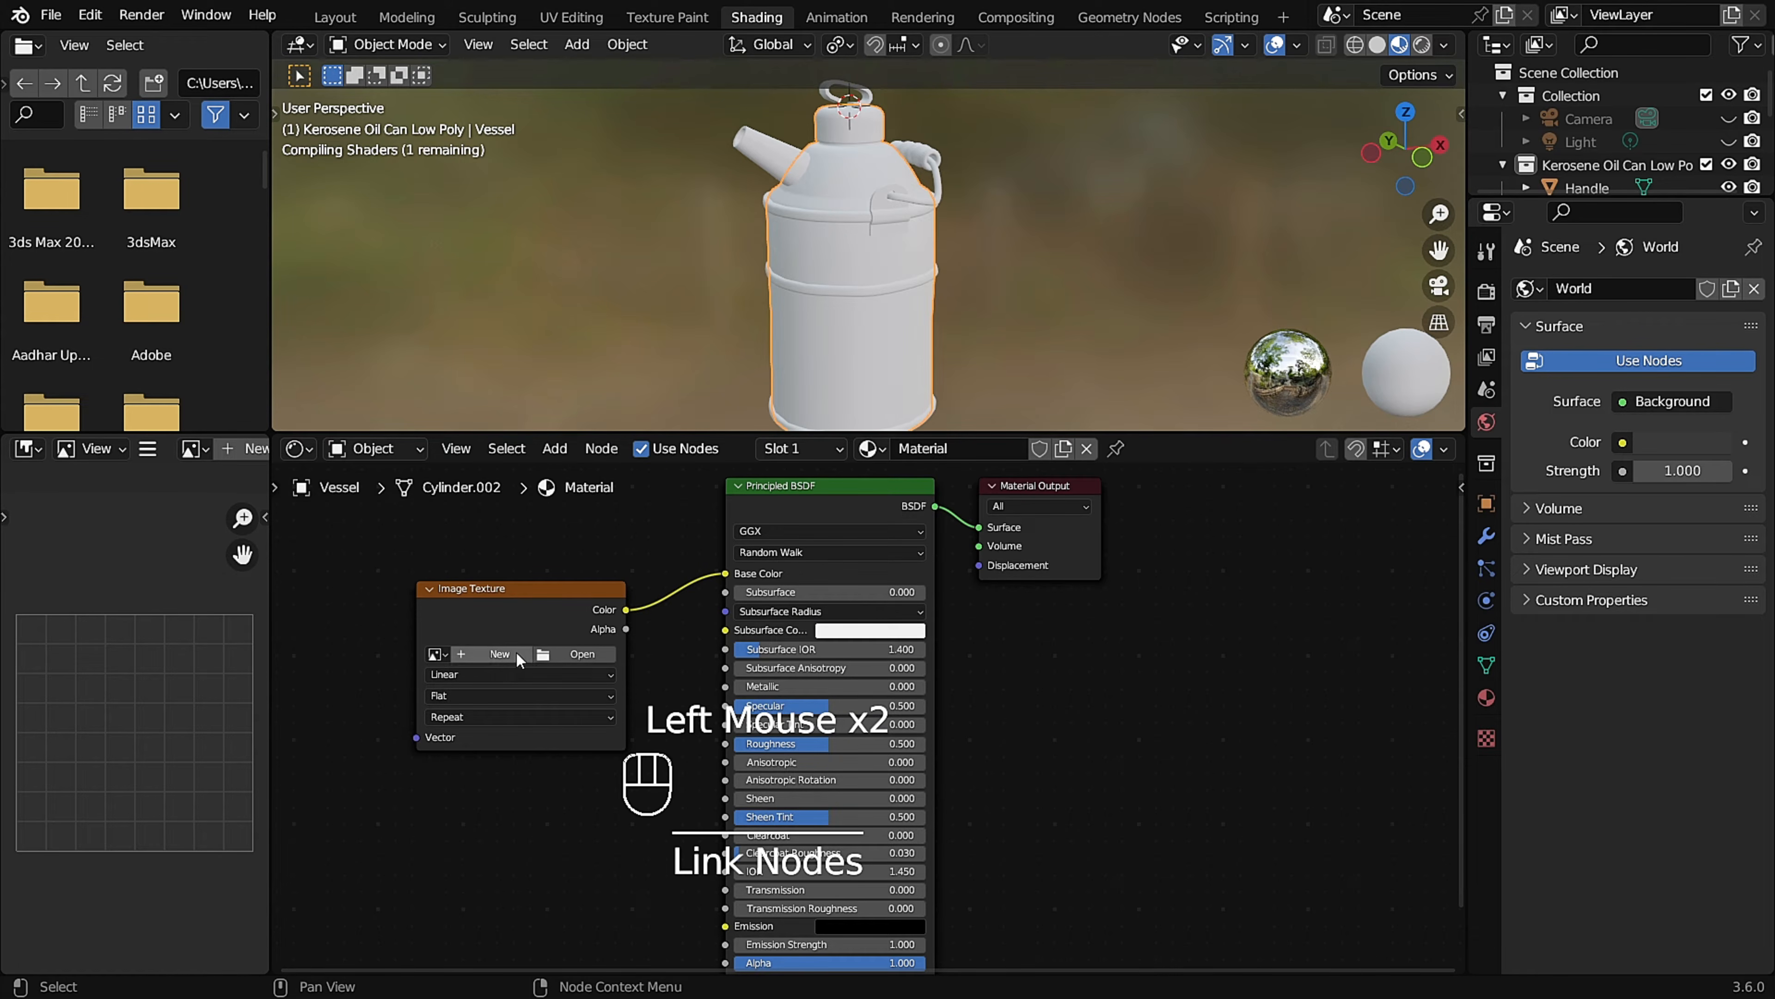
Create a new image named checkers in the texture node, using the UV Grid generated type.
click(499, 653)
click(549, 690)
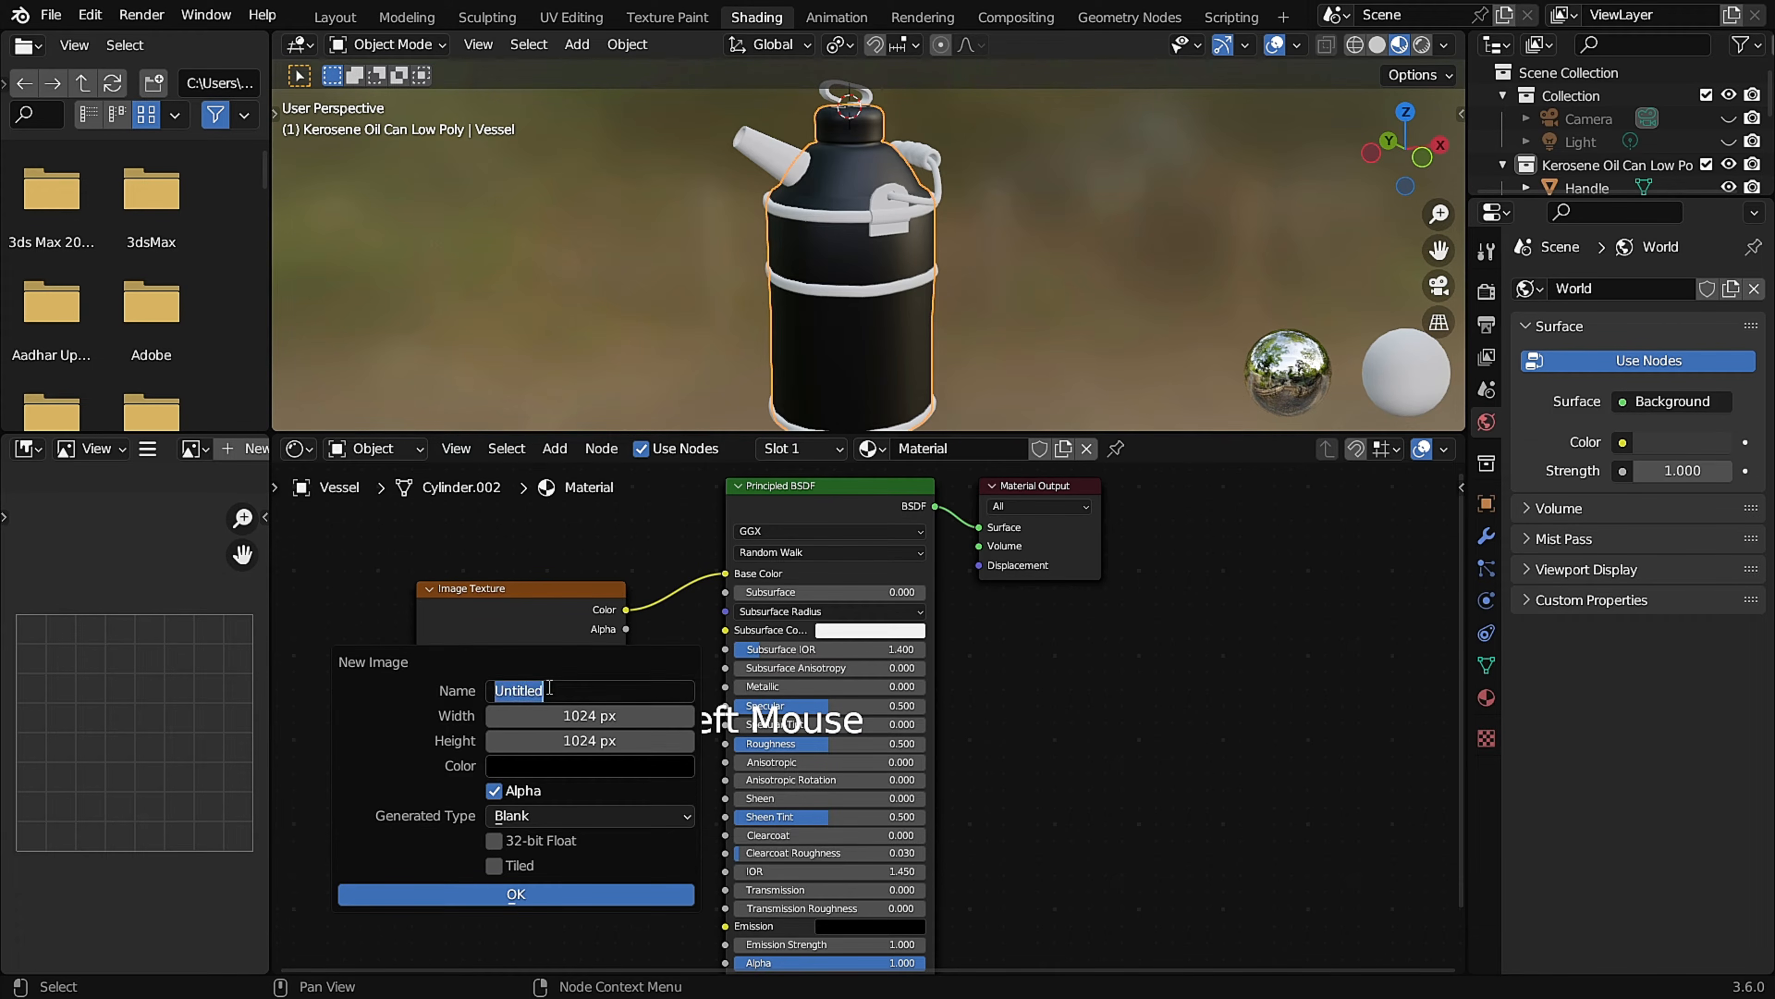
text(checkers)
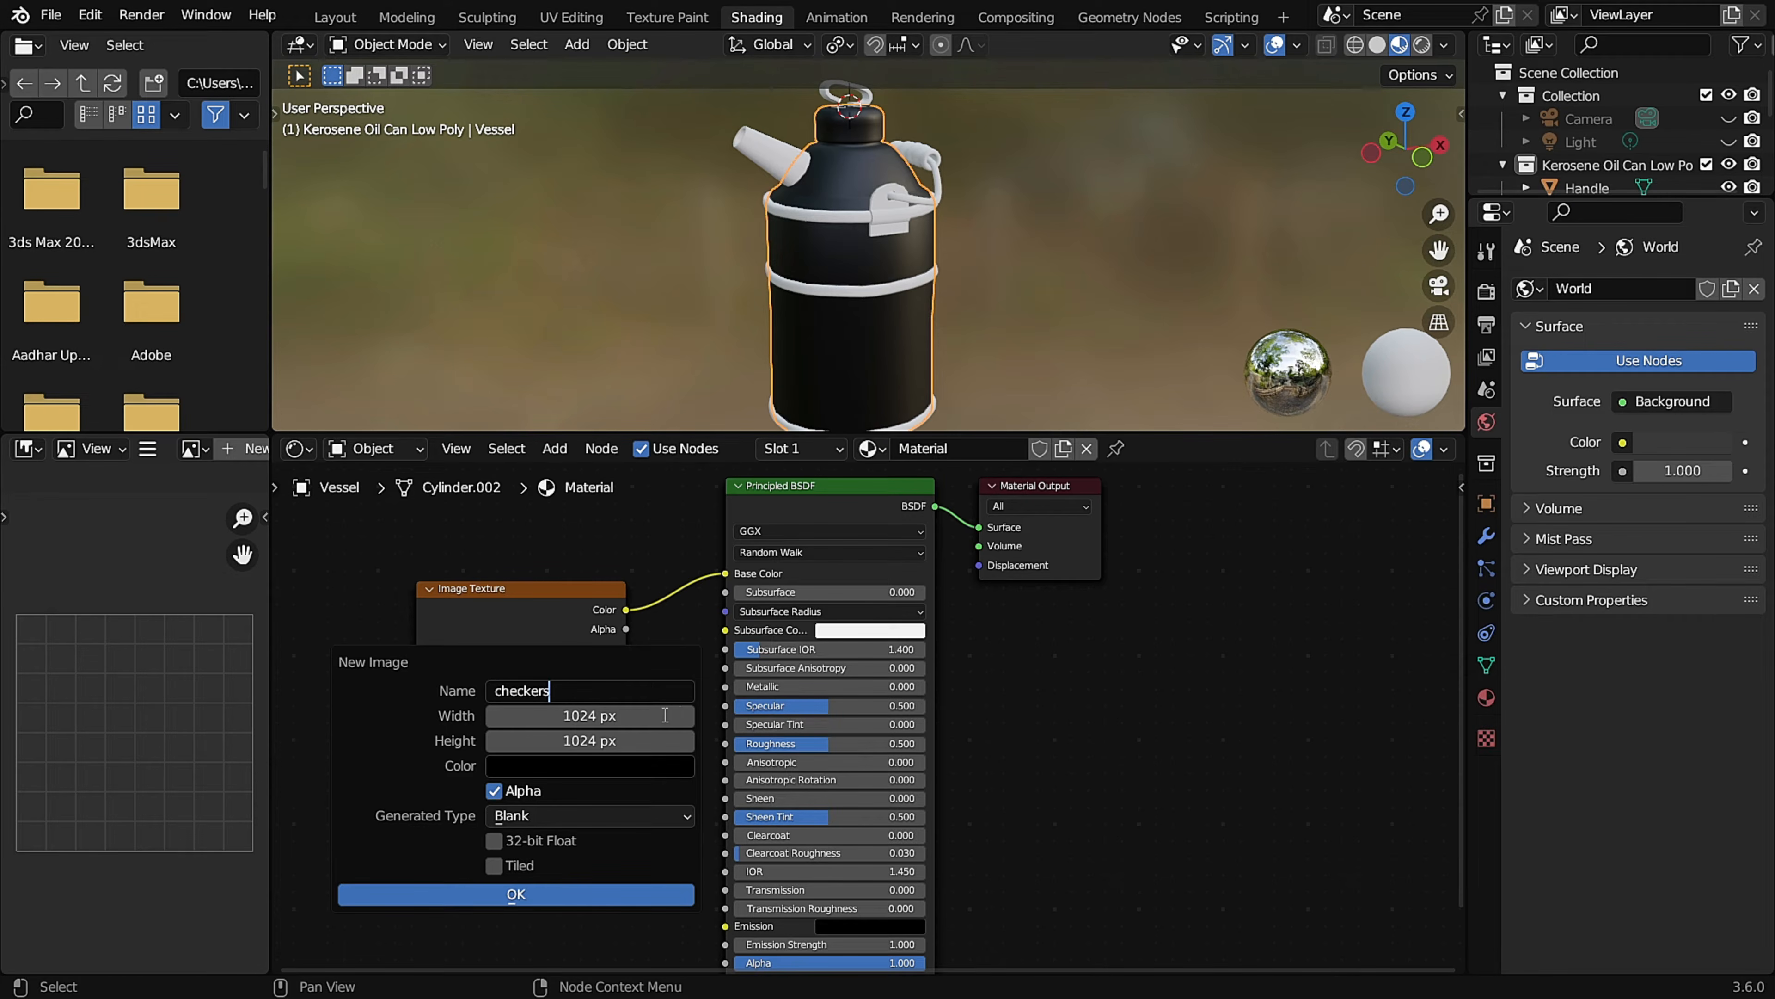
click(551, 813)
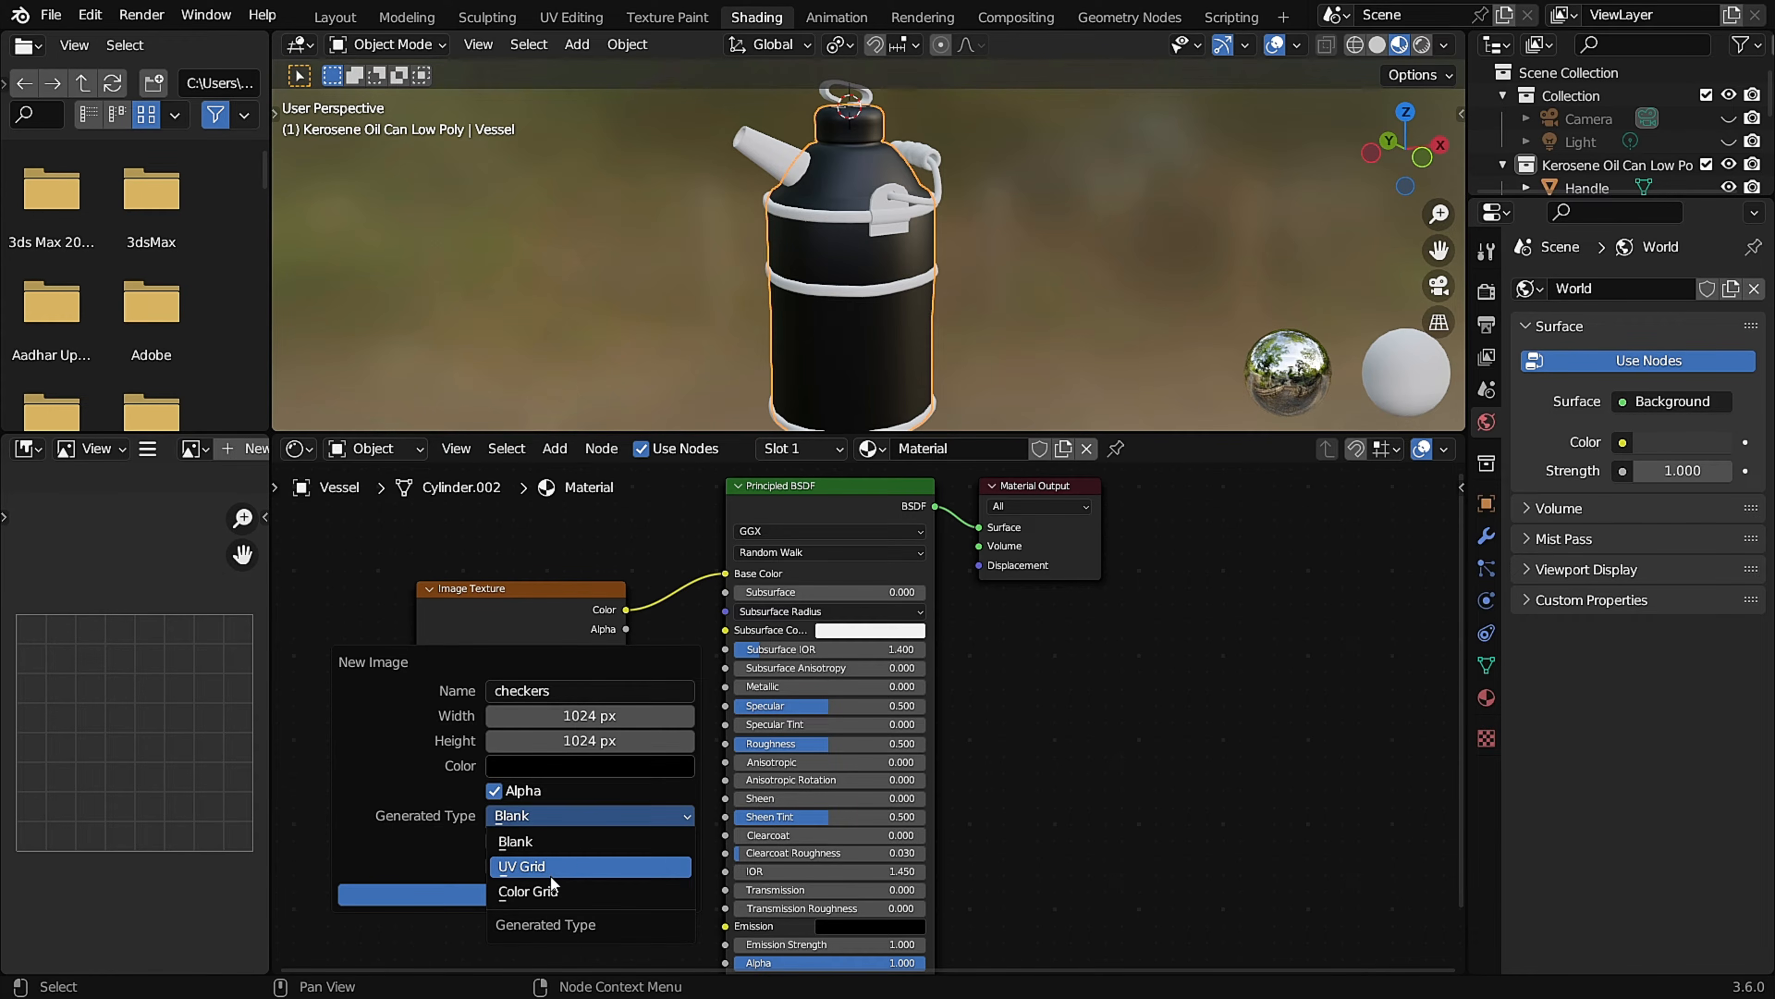
click(595, 867)
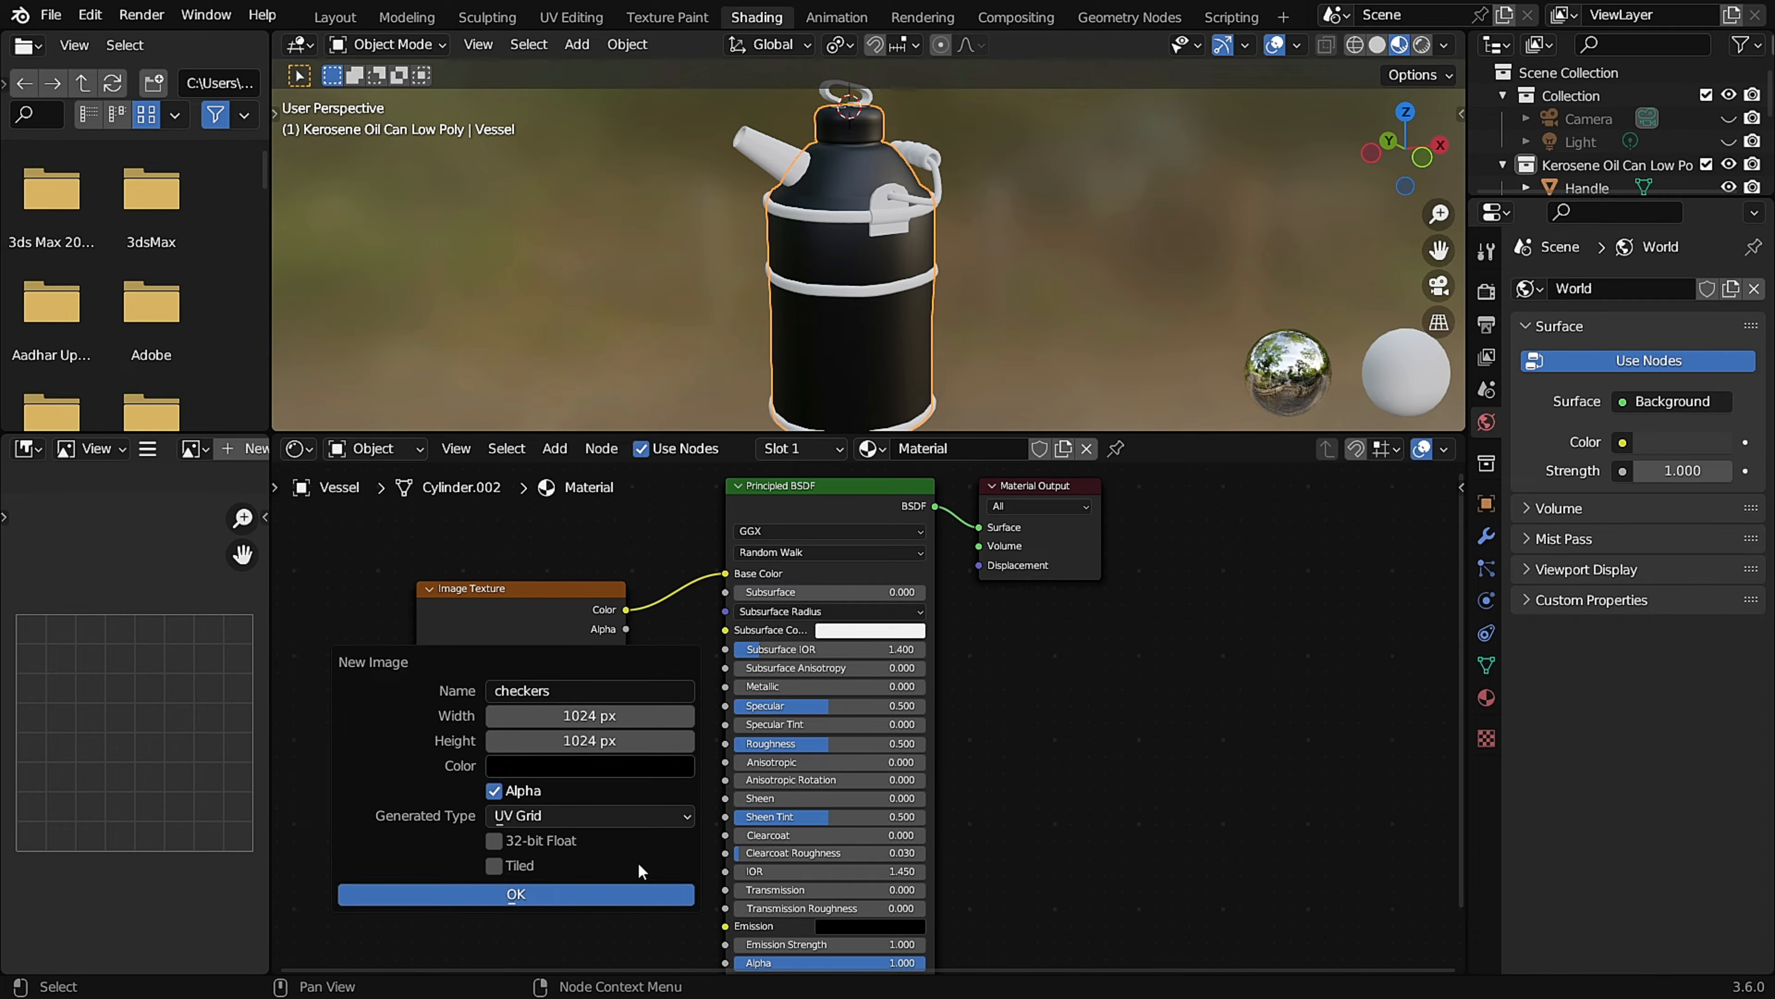
click(615, 893)
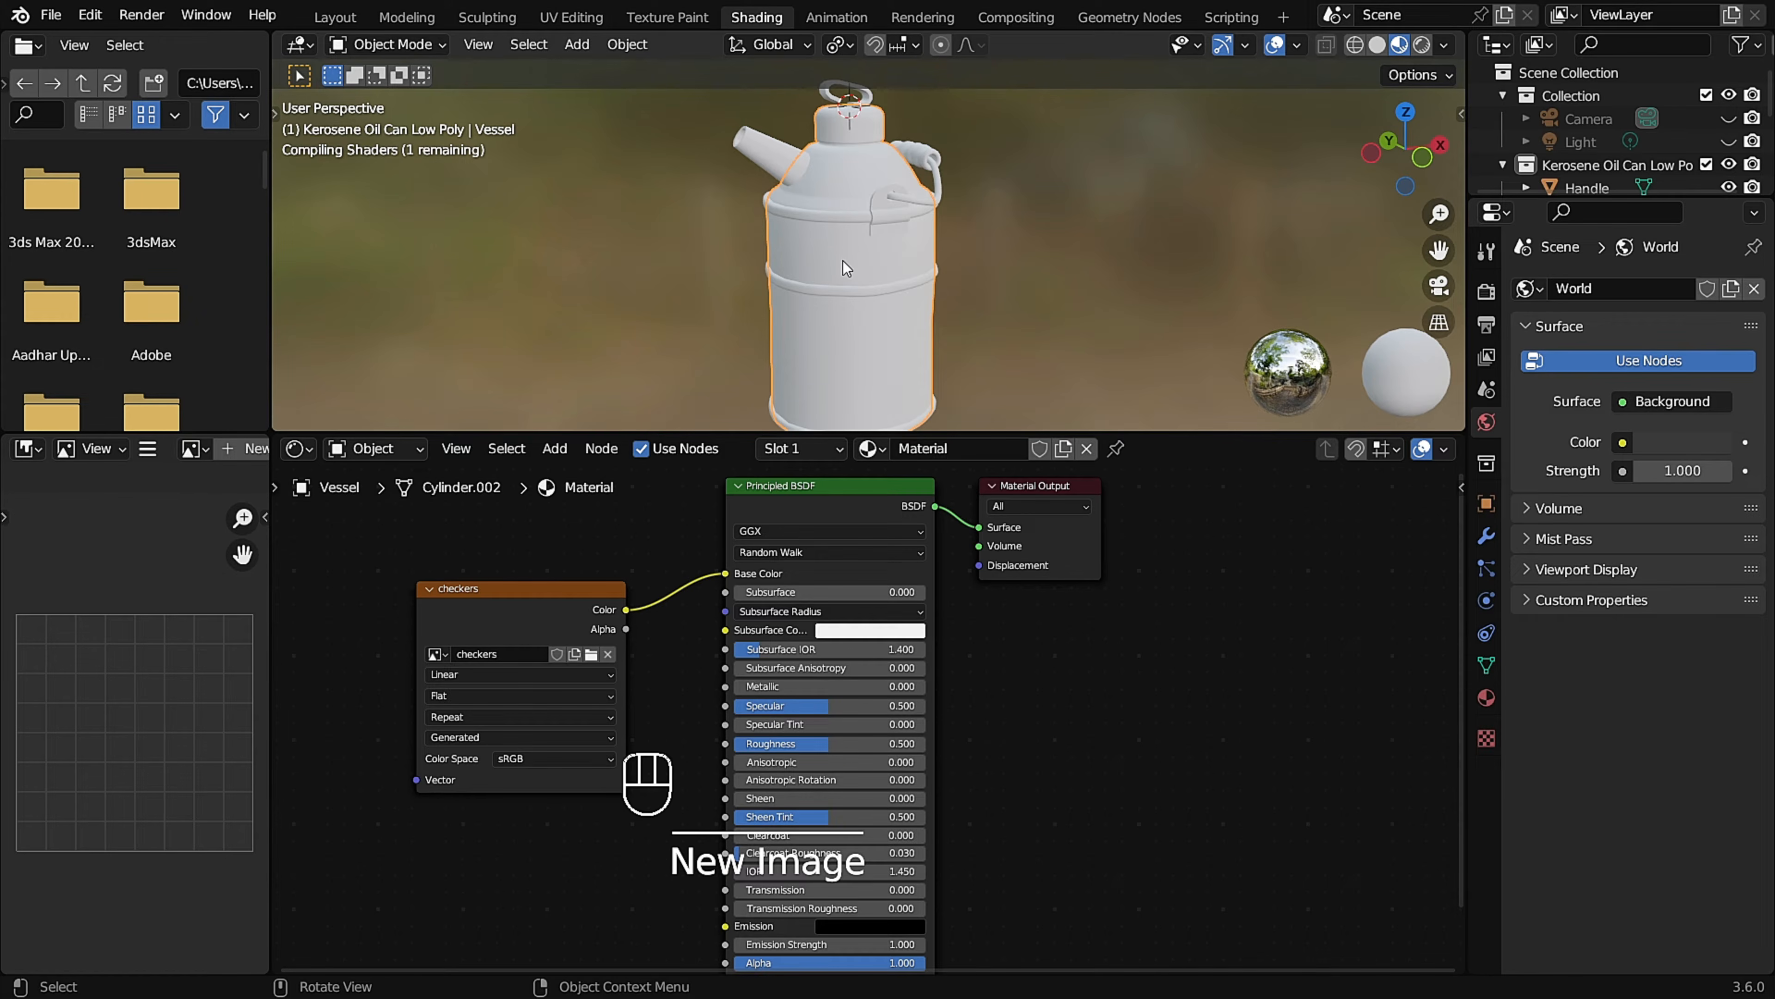
Select all the can's parts with the Vessel active and link its material to the other parts.
scroll(843, 266, up, 2)
middle_drag(842, 264, 849, 261)
scroll(833, 255, down, 1)
key(a)
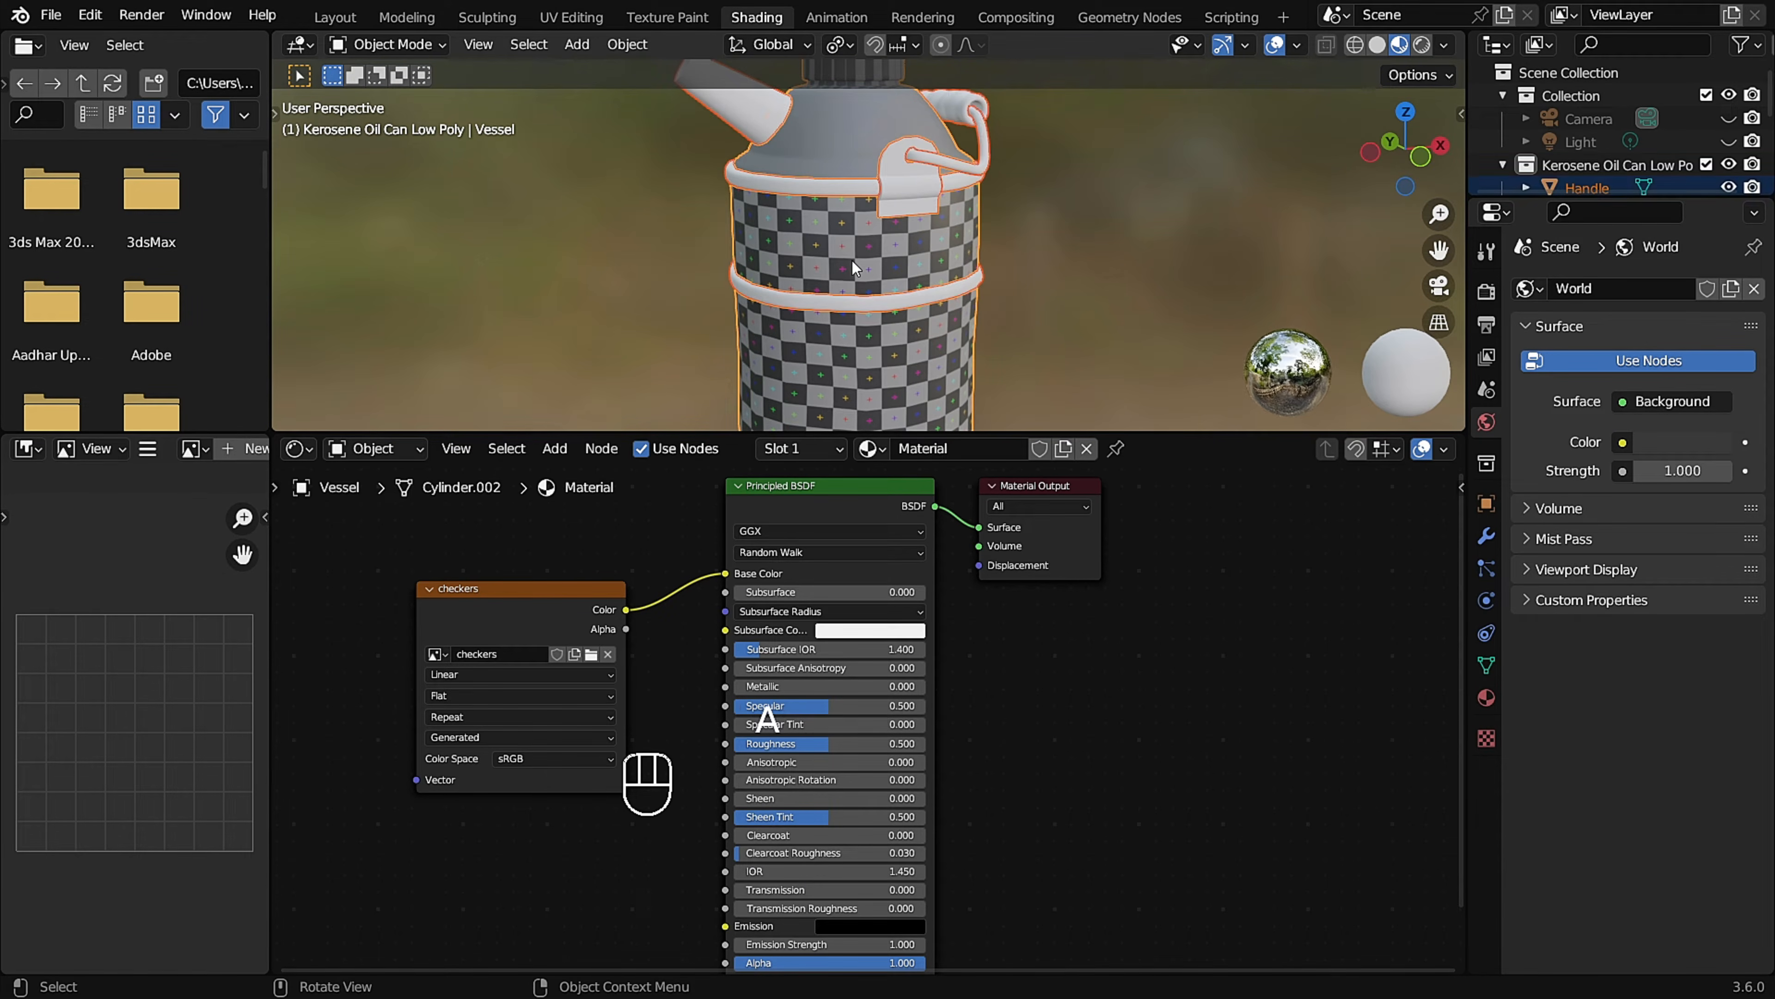
key(shift)
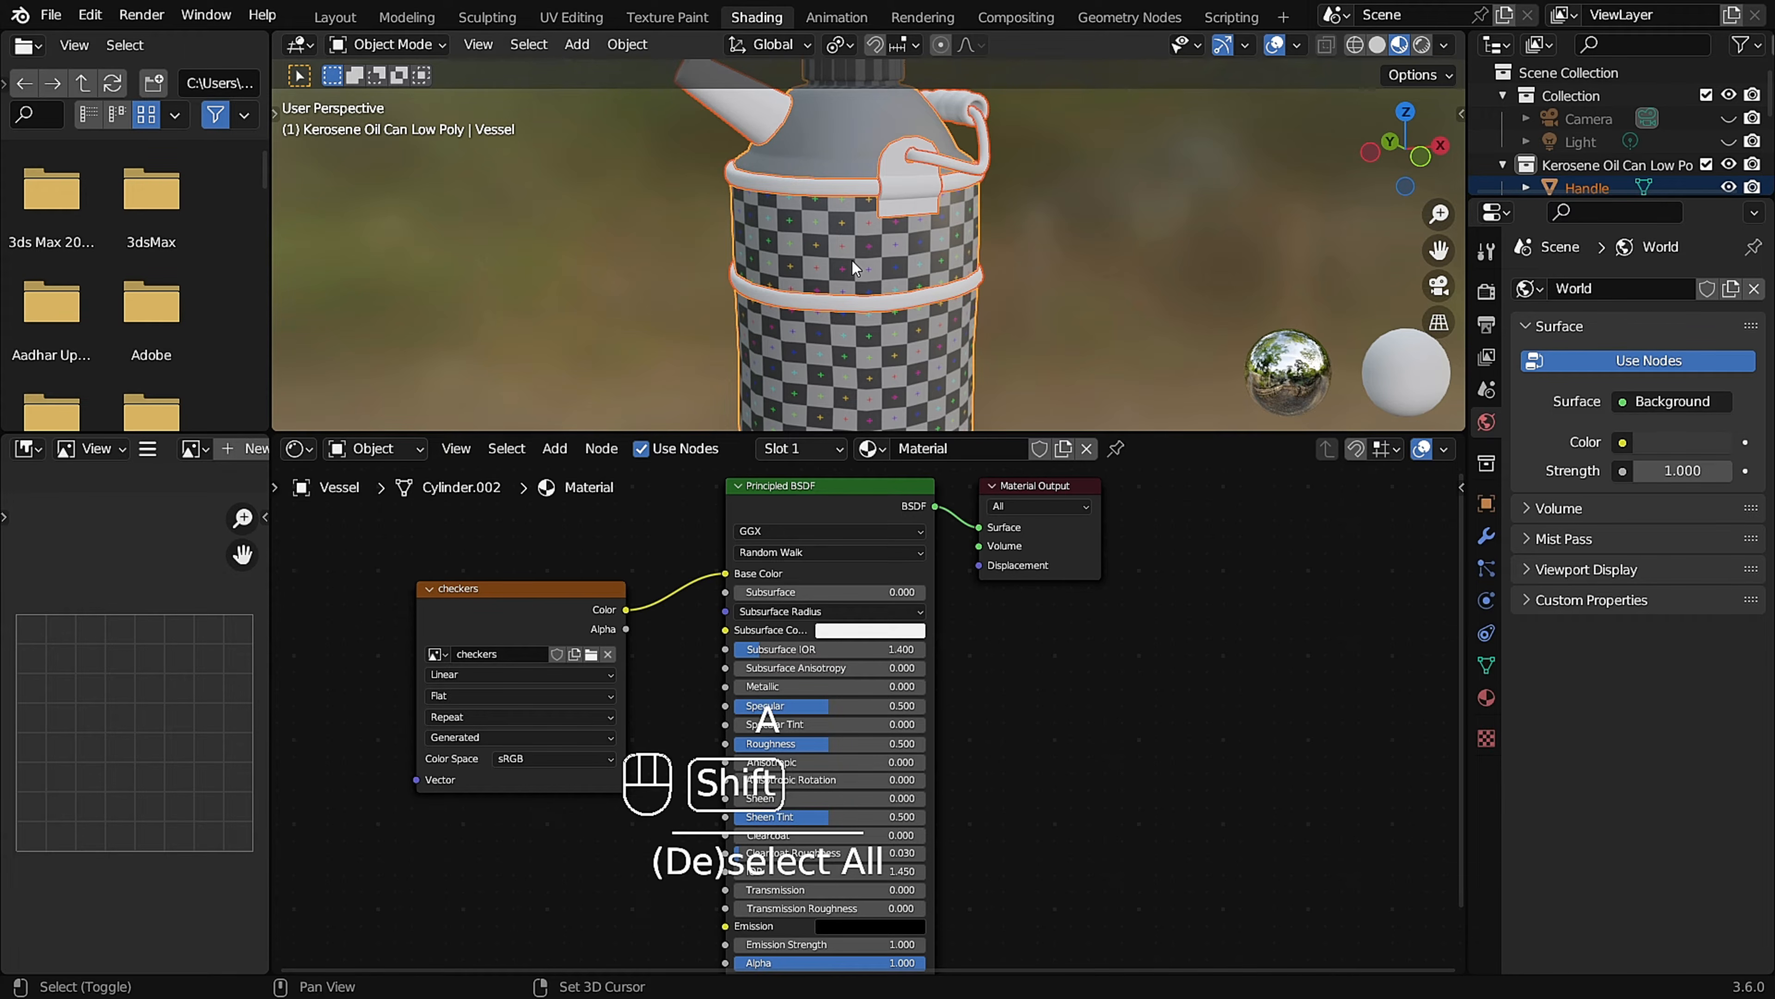
shift+click(902, 342)
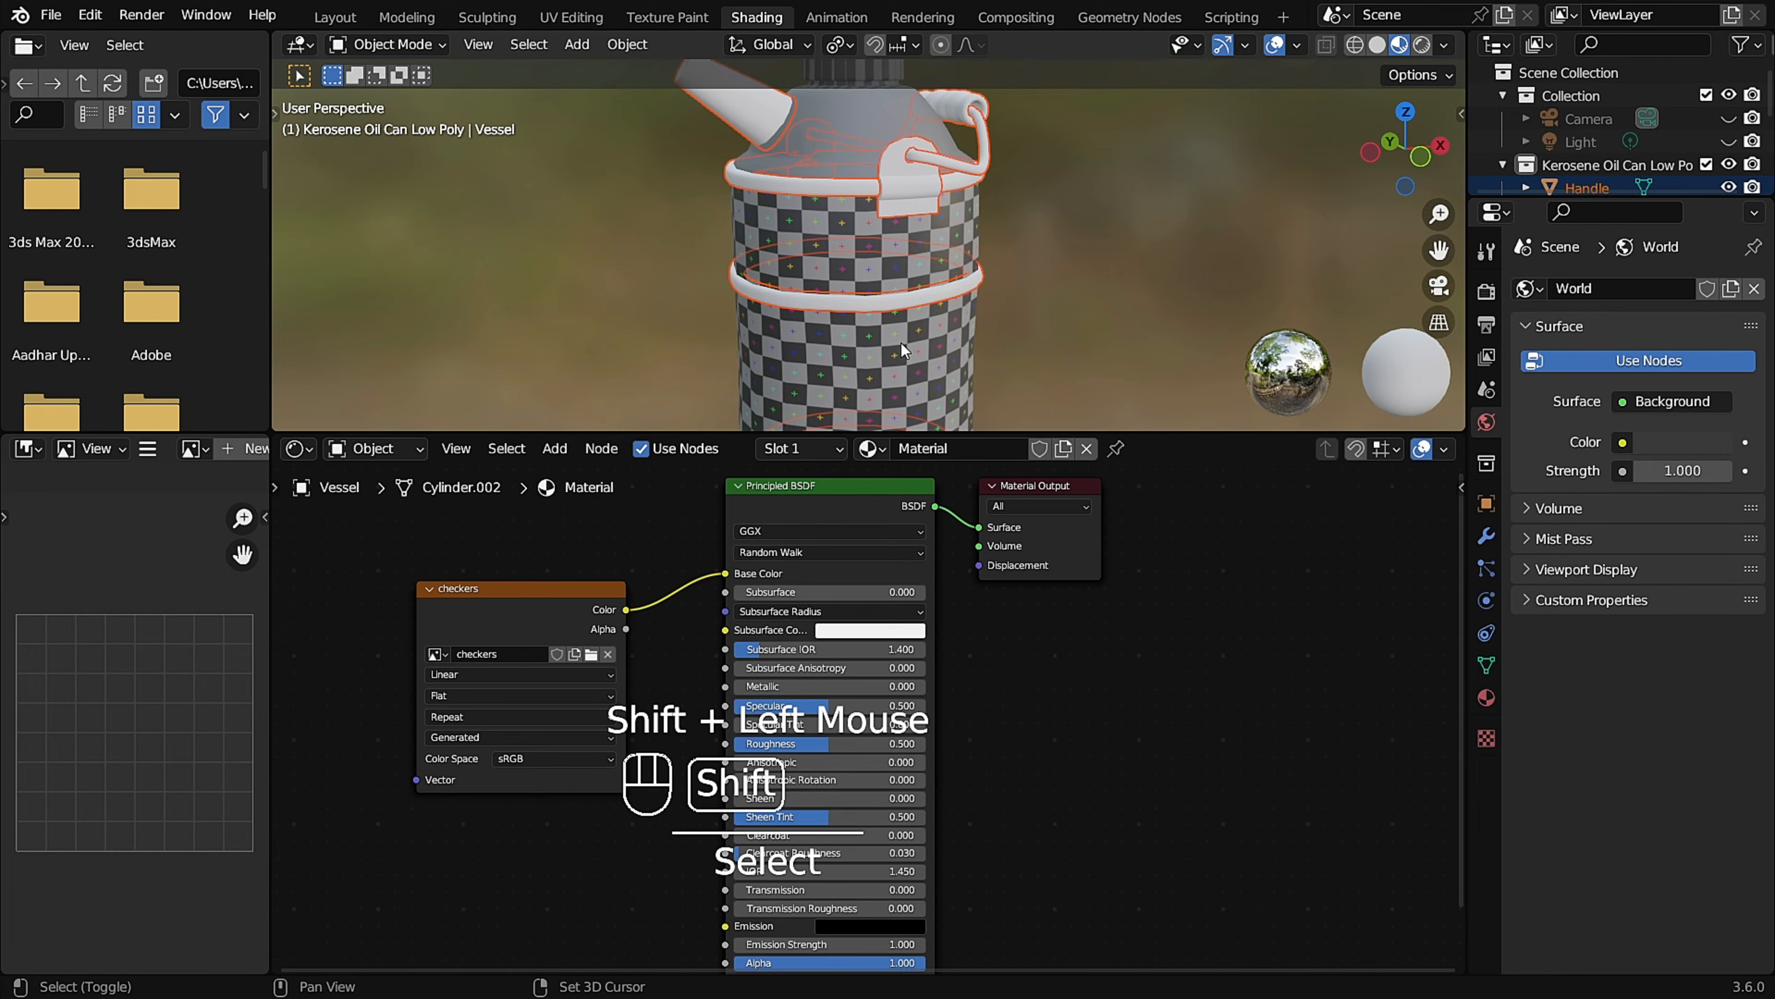
shift+click(901, 342)
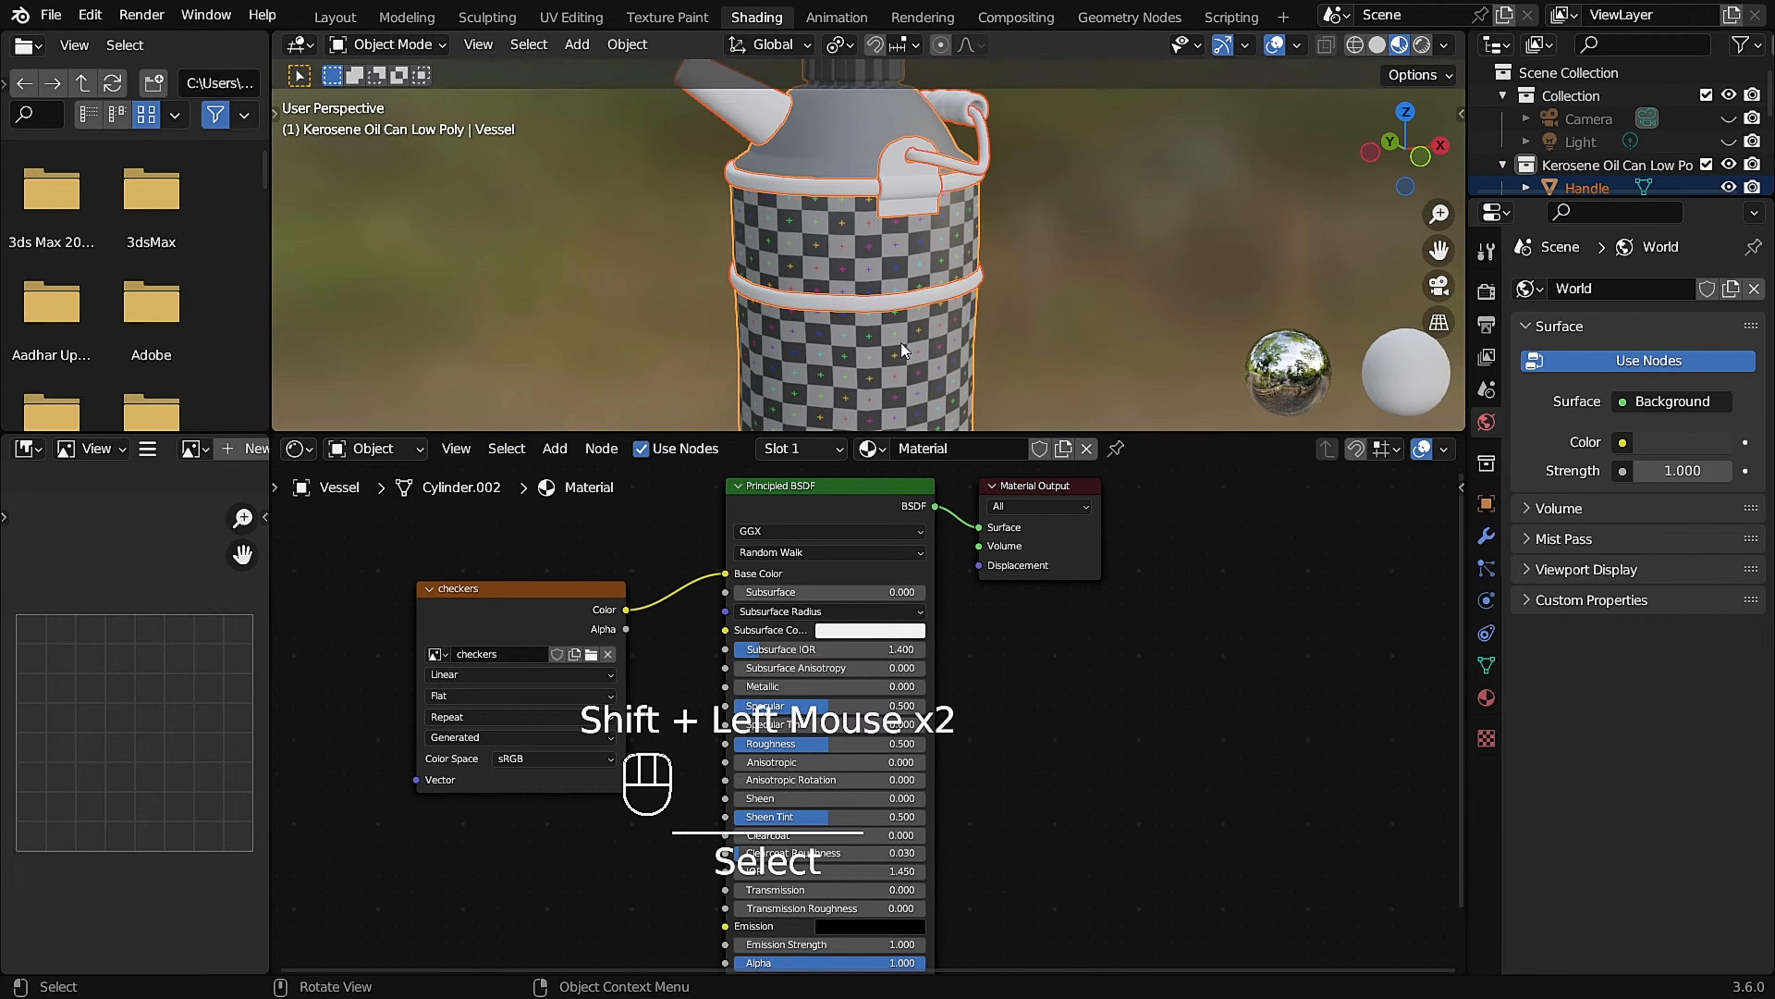
key(ctrl+l)
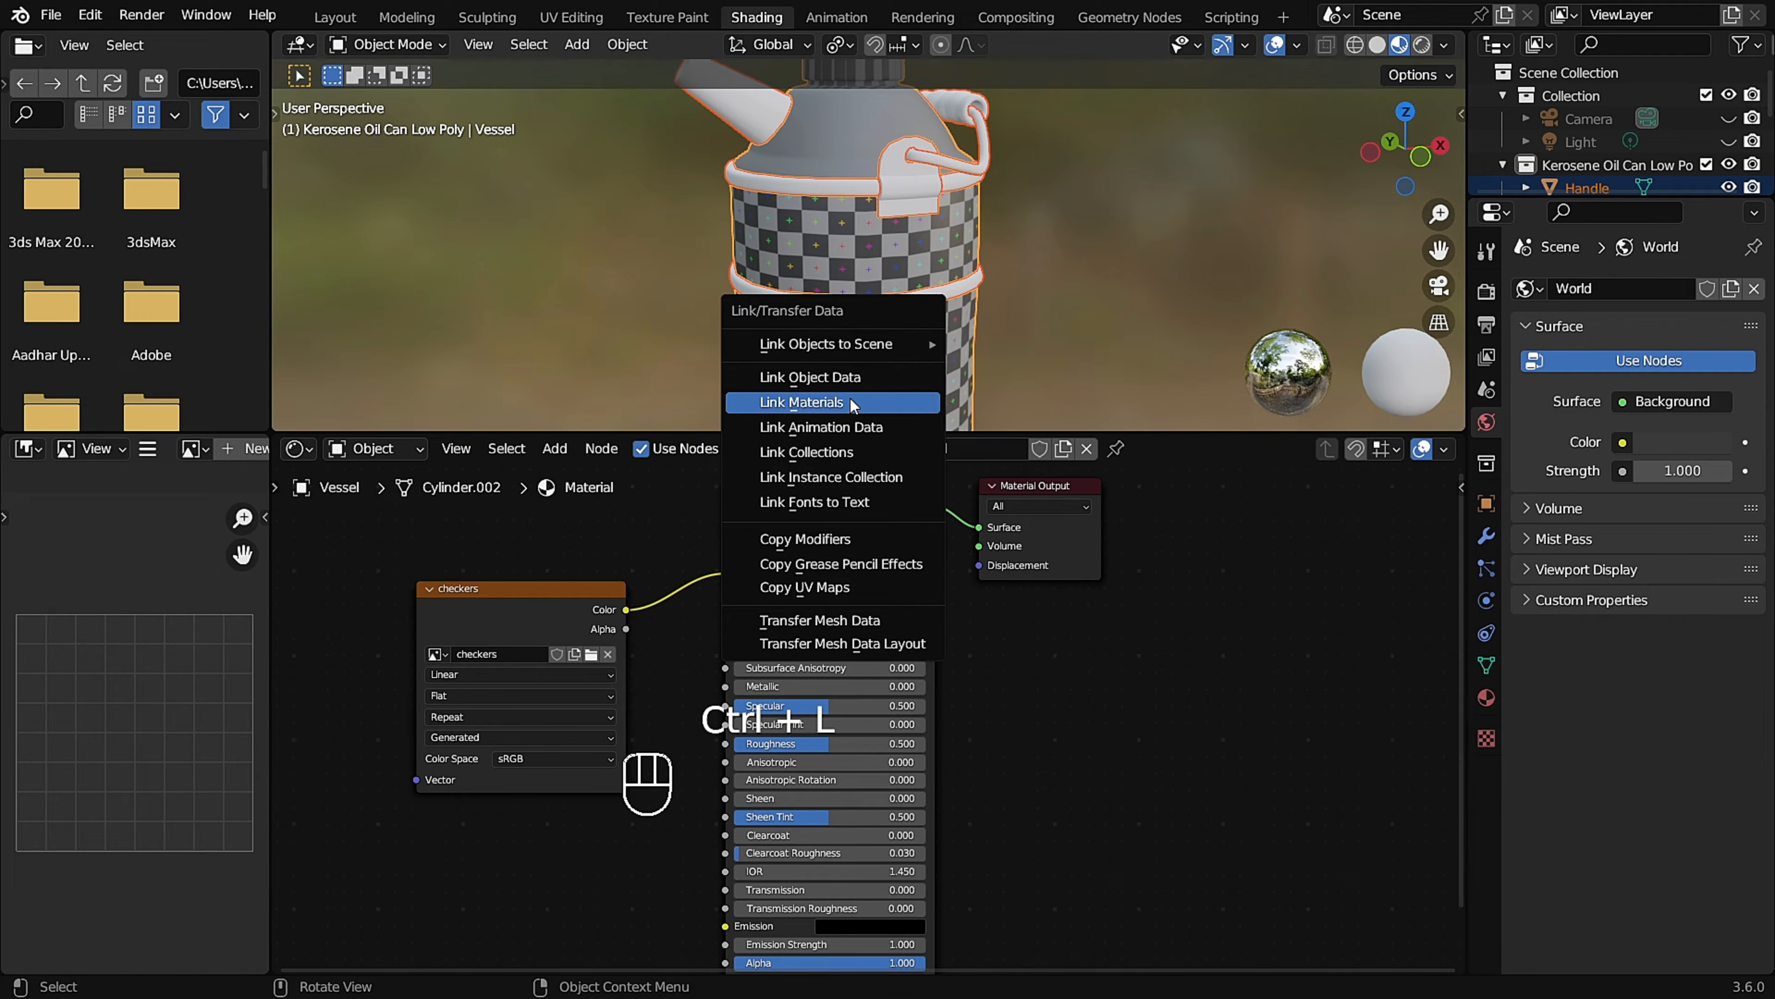
click(865, 403)
Examine the checker pattern on the can's cap, spout, shoulder, handle and rings for stretching.
scroll(917, 199, down, 1)
middle_drag(875, 151, 889, 301)
scroll(832, 196, down, 1)
scroll(863, 203, up, 2)
scroll(855, 248, up, 2)
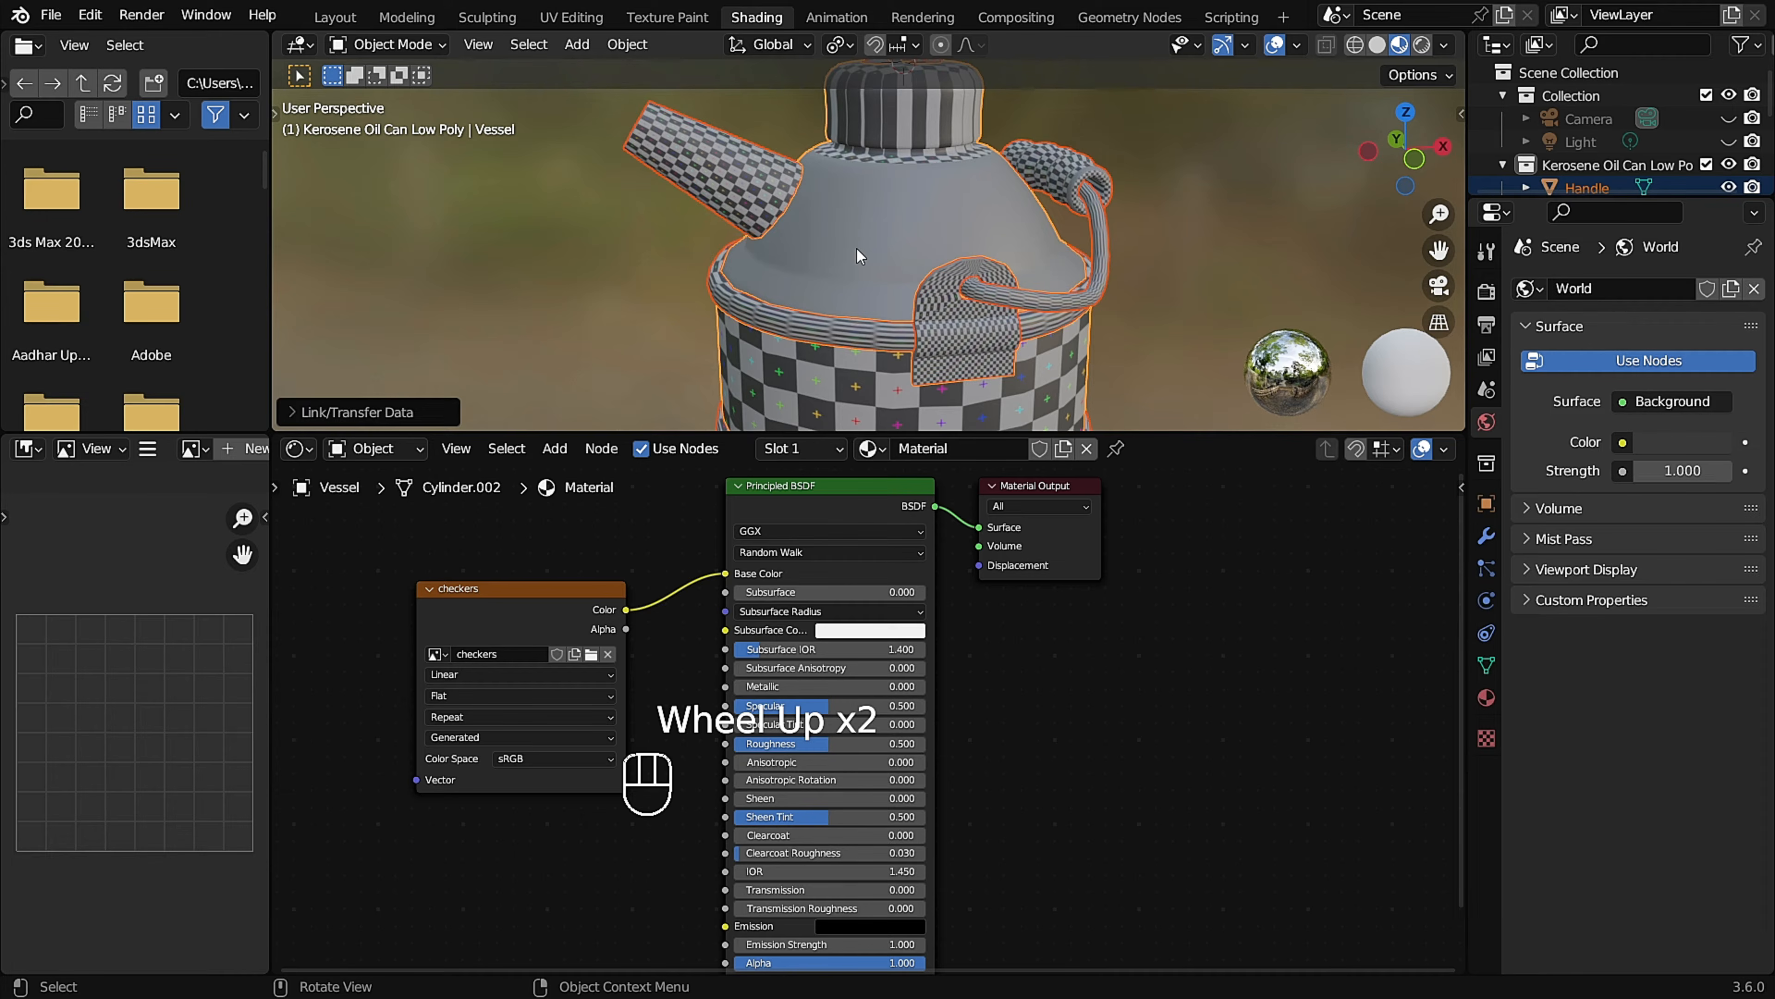
scroll(856, 232, down, 1)
key(ctrl+alt+BackSpace)
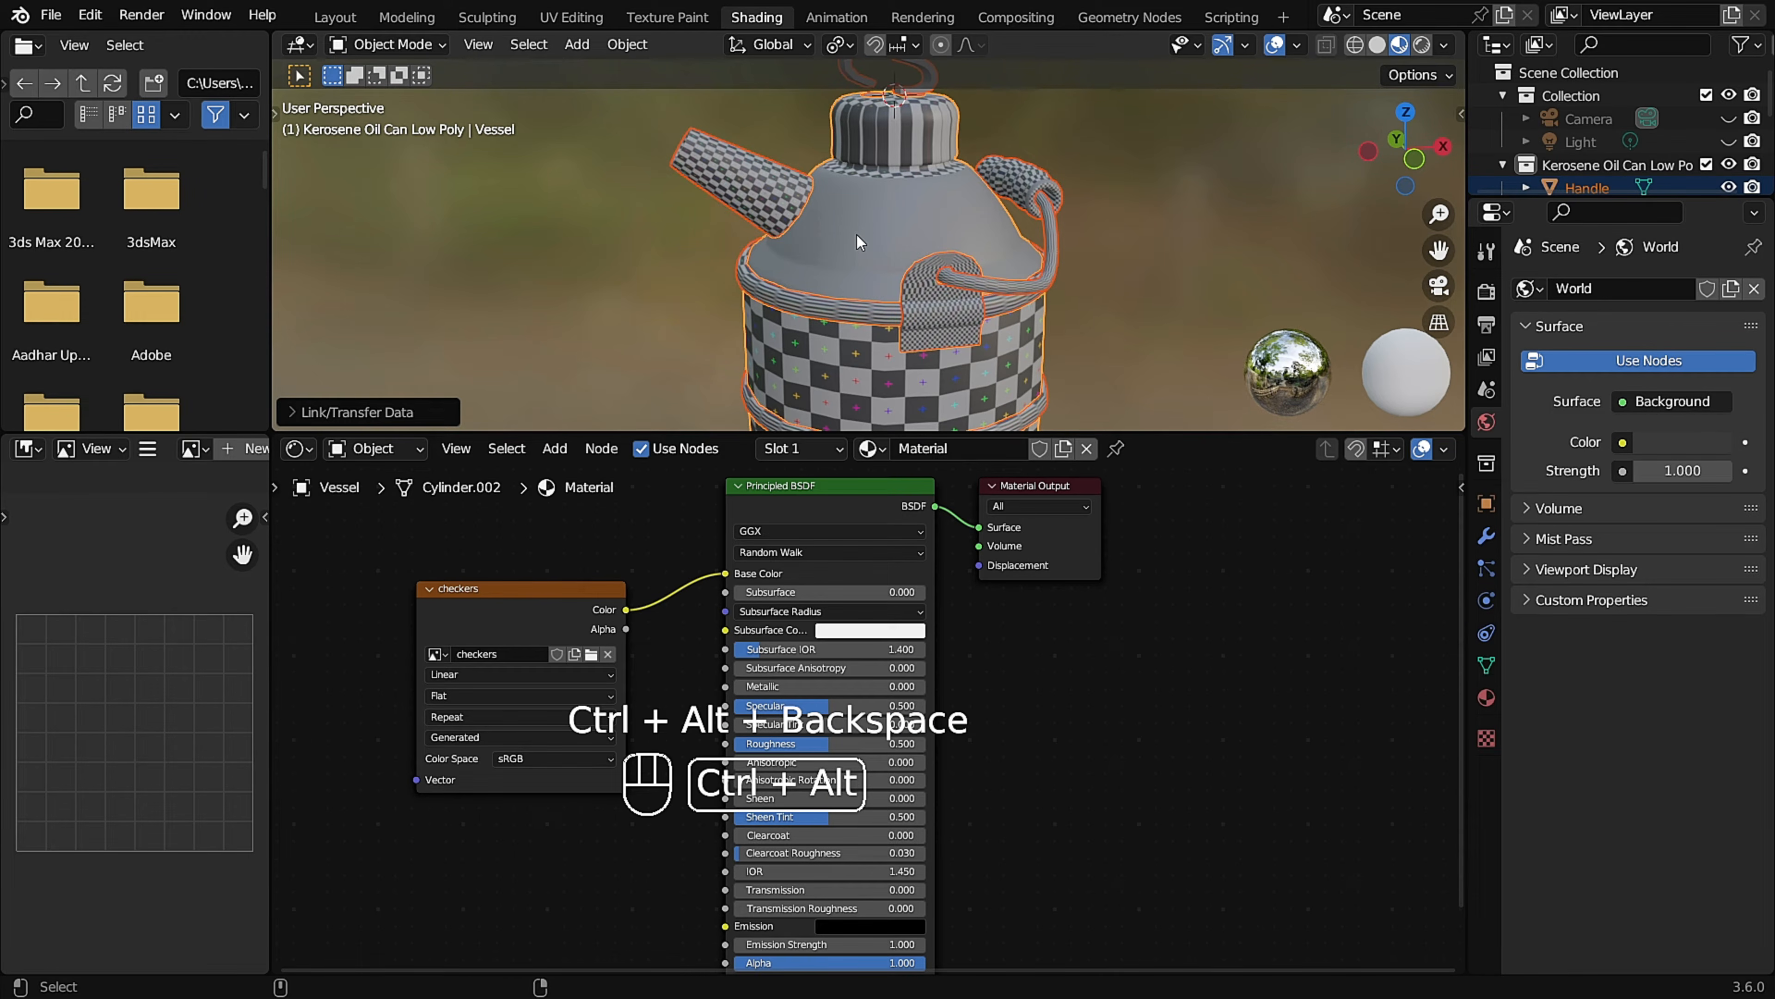
scroll(913, 203, up, 1)
mouse_move(913, 203)
middle_down()
mouse_move(889, 216)
mouse_move(910, 230)
middle_up()
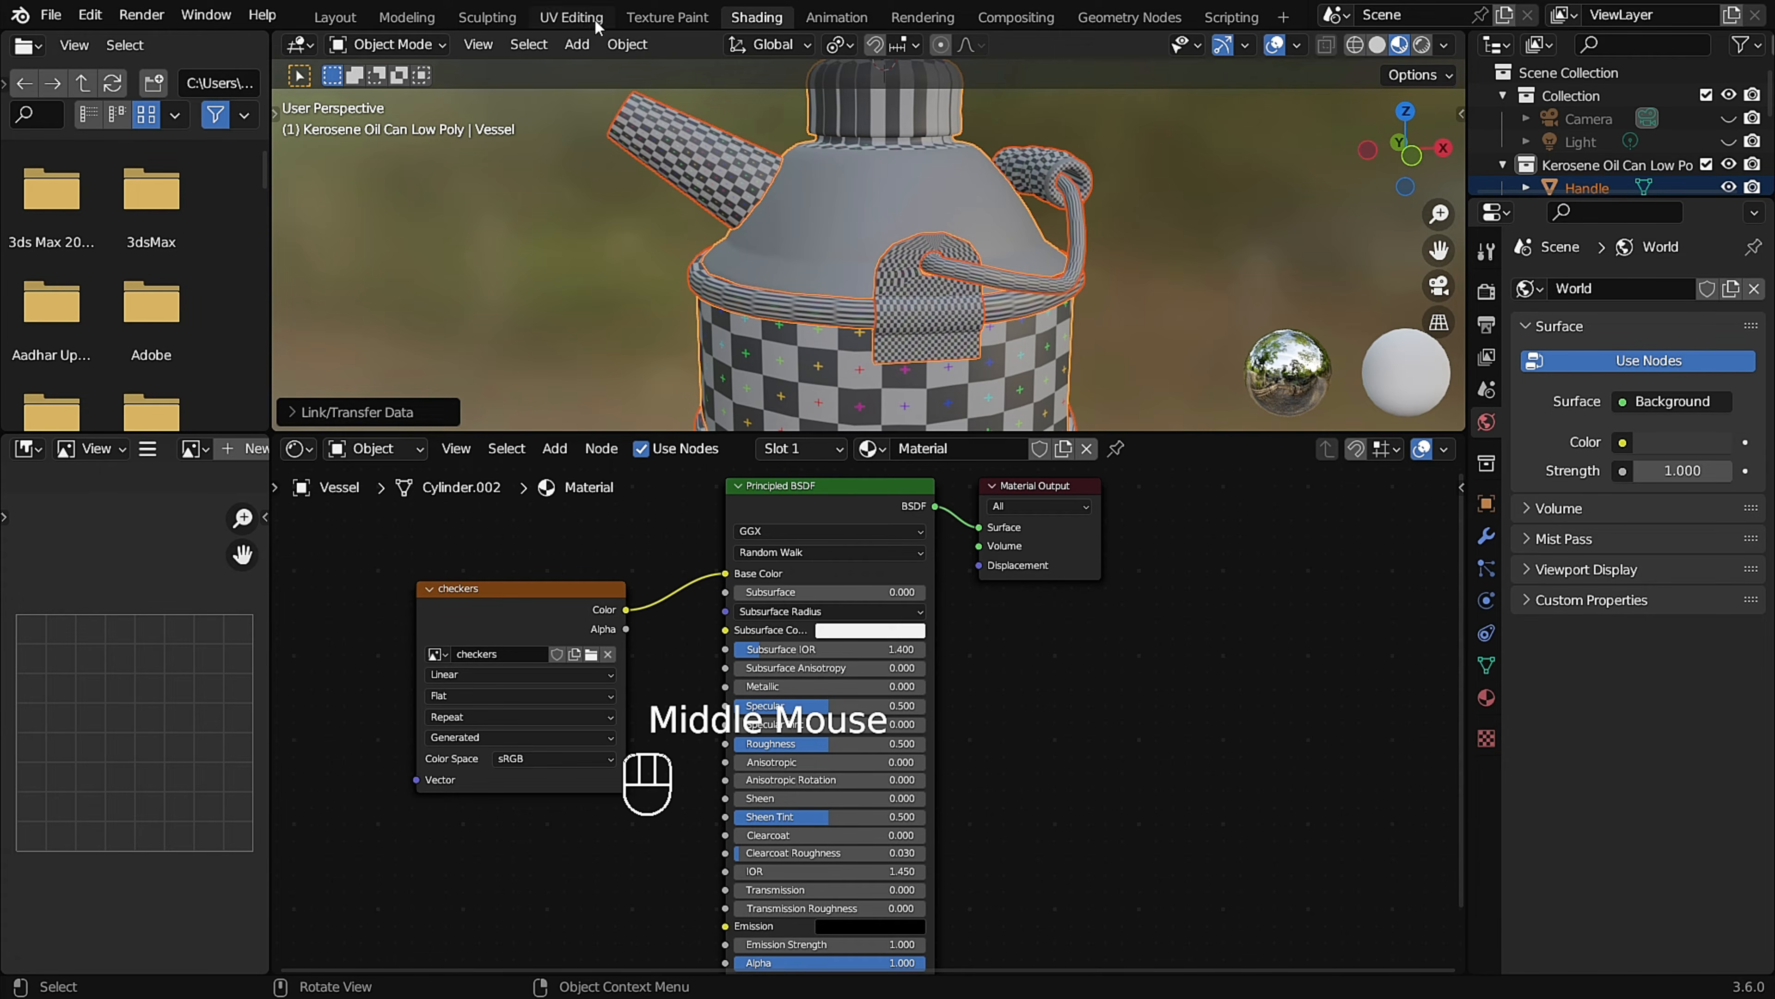
Switch to the UV Editing workspace and set the 3D viewport shading to Material Preview.
click(572, 17)
scroll(1059, 392, up, 3)
mouse_move(1014, 420)
middle_down()
mouse_move(979, 447)
mouse_move(1059, 364)
mouse_move(1101, 376)
middle_up()
scroll(978, 447, up, 2)
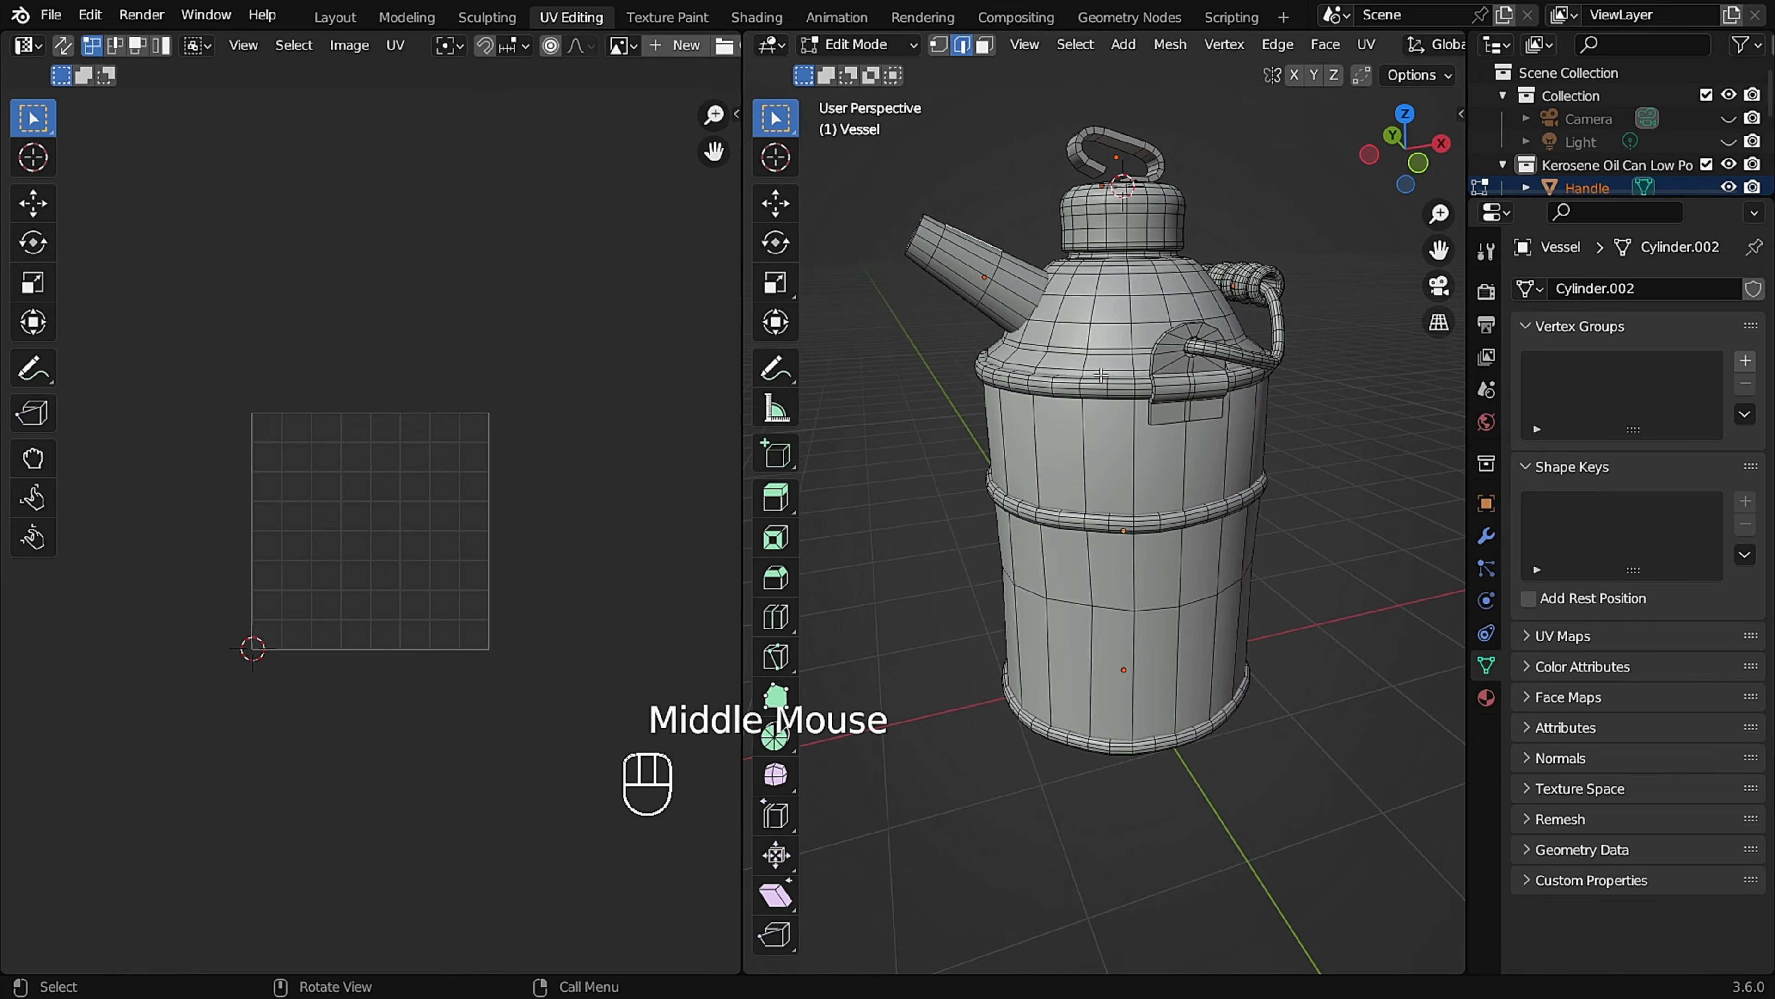
key(z)
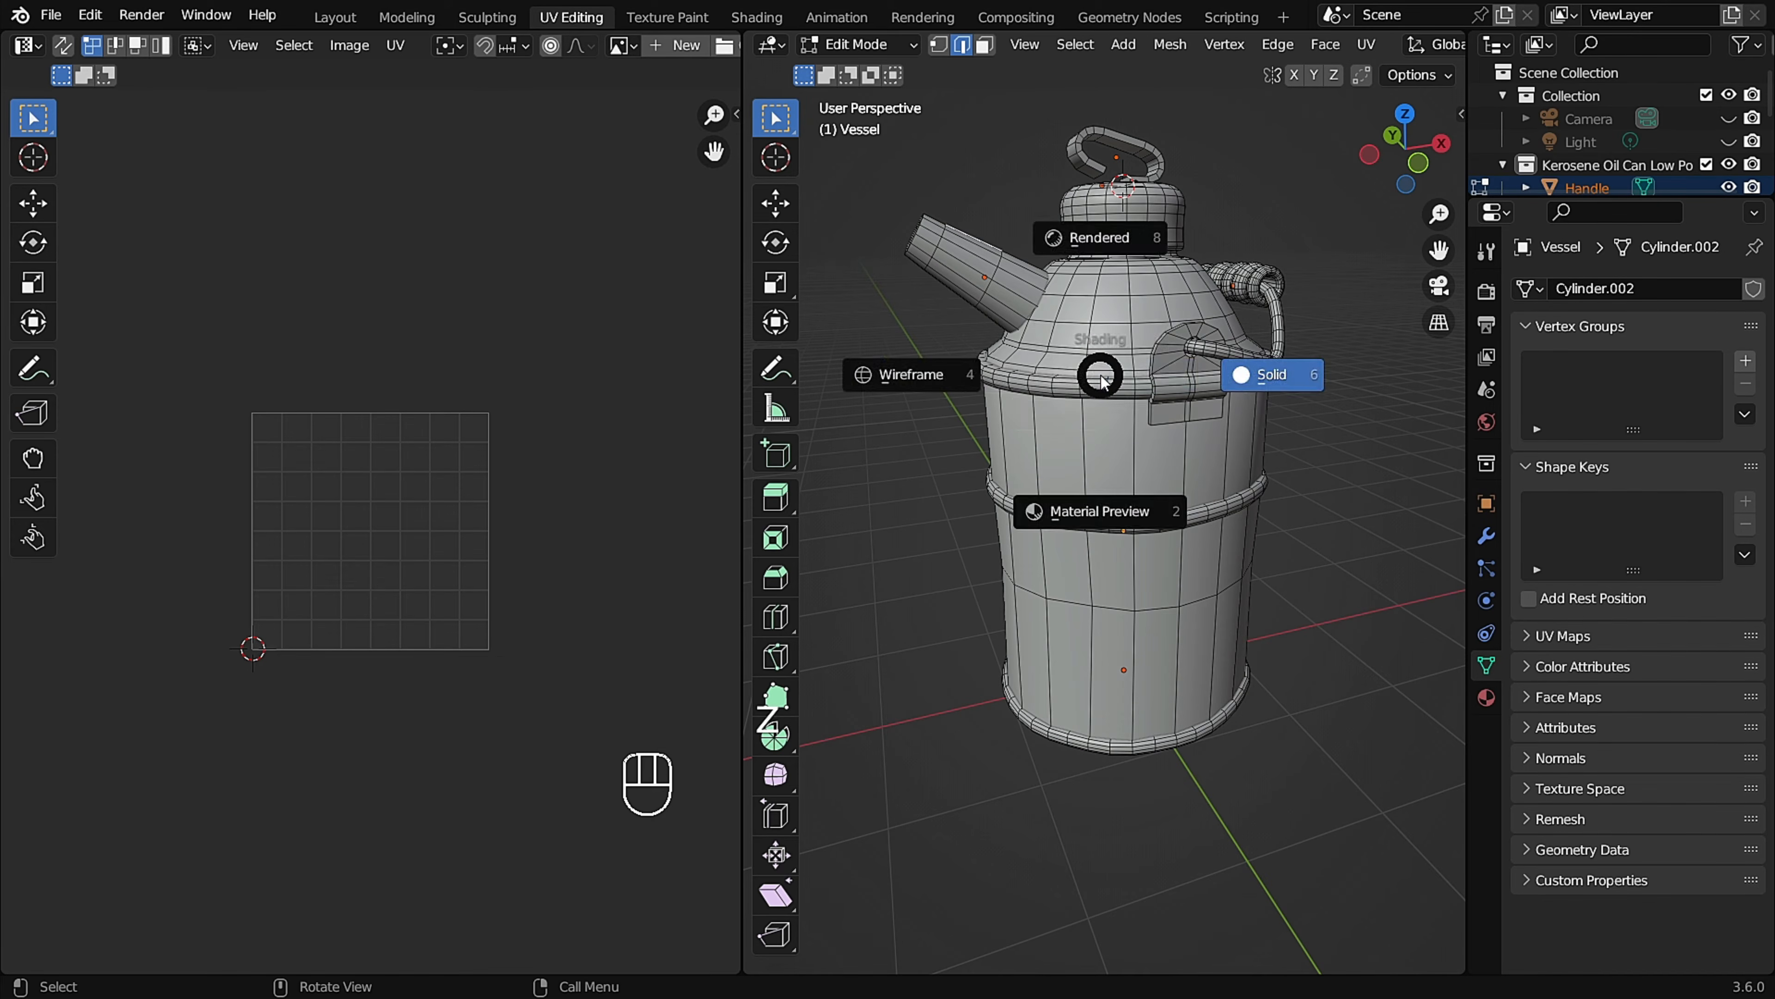
click(1108, 515)
mouse_move(1107, 515)
middle_down()
mouse_move(1084, 266)
mouse_move(1115, 438)
mouse_move(1146, 392)
middle_up()
scroll(1115, 438, up, 2)
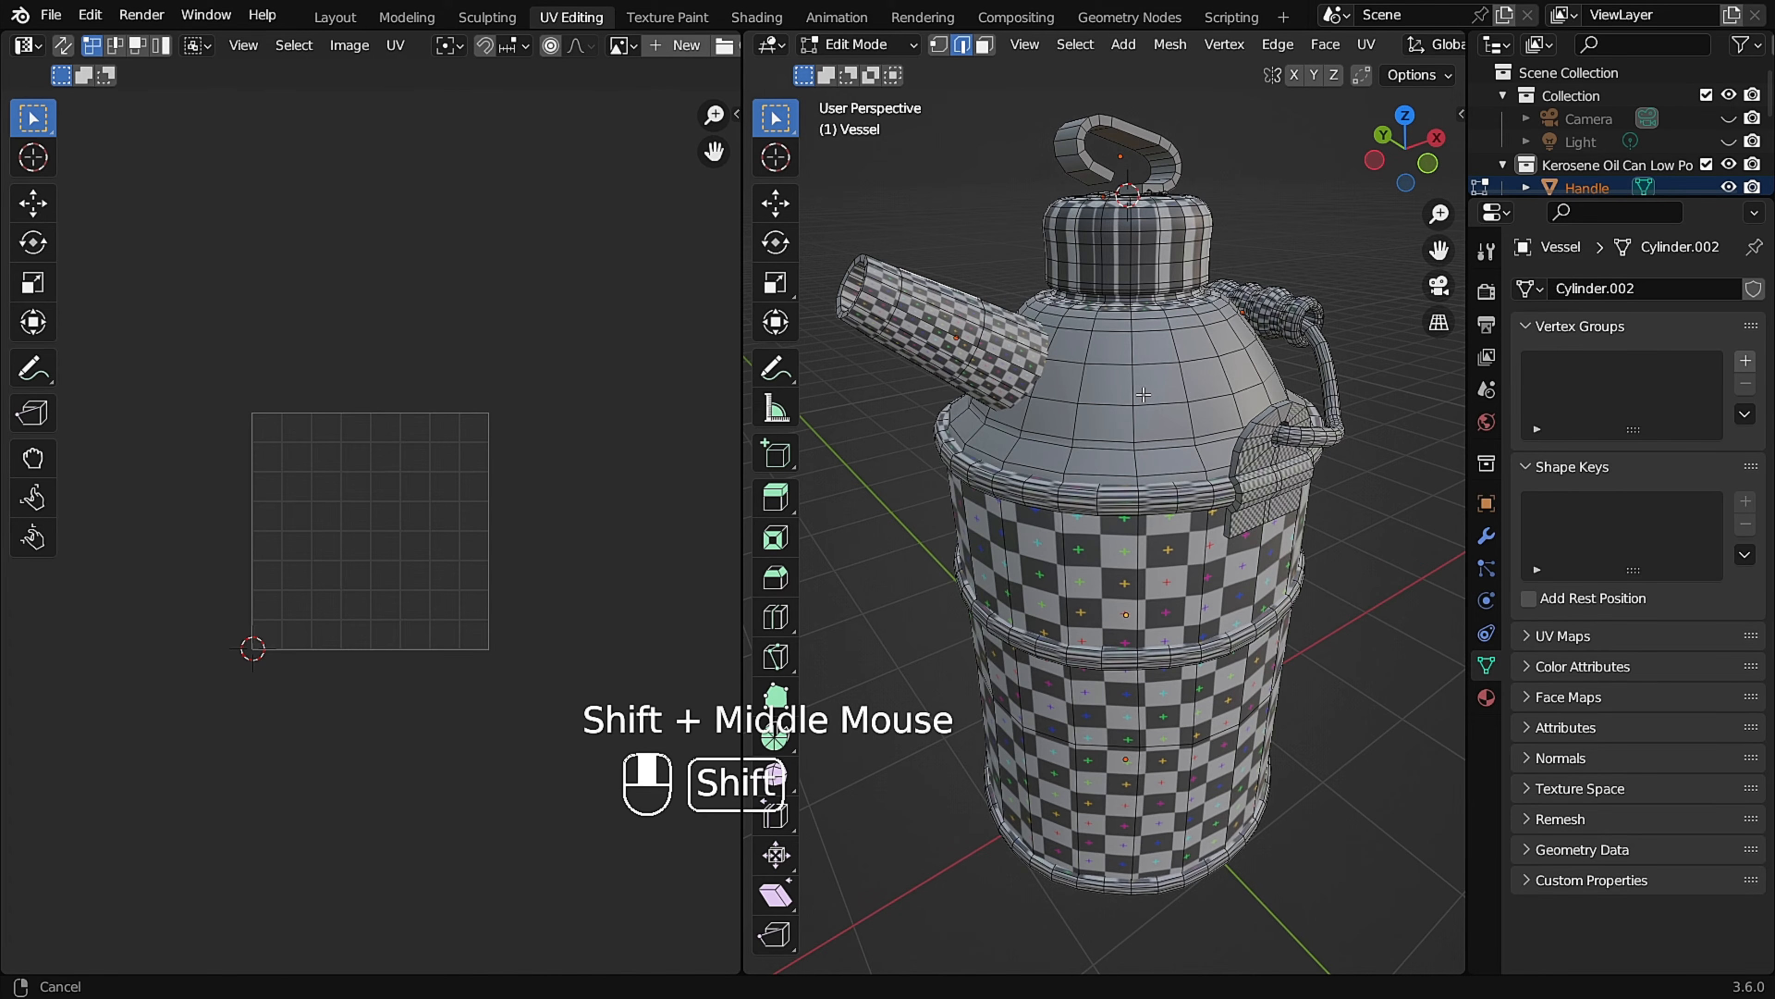
Set the 3D viewport's focal length to 85 mm and hide the view settings sidebar.
click(1452, 123)
click(1453, 217)
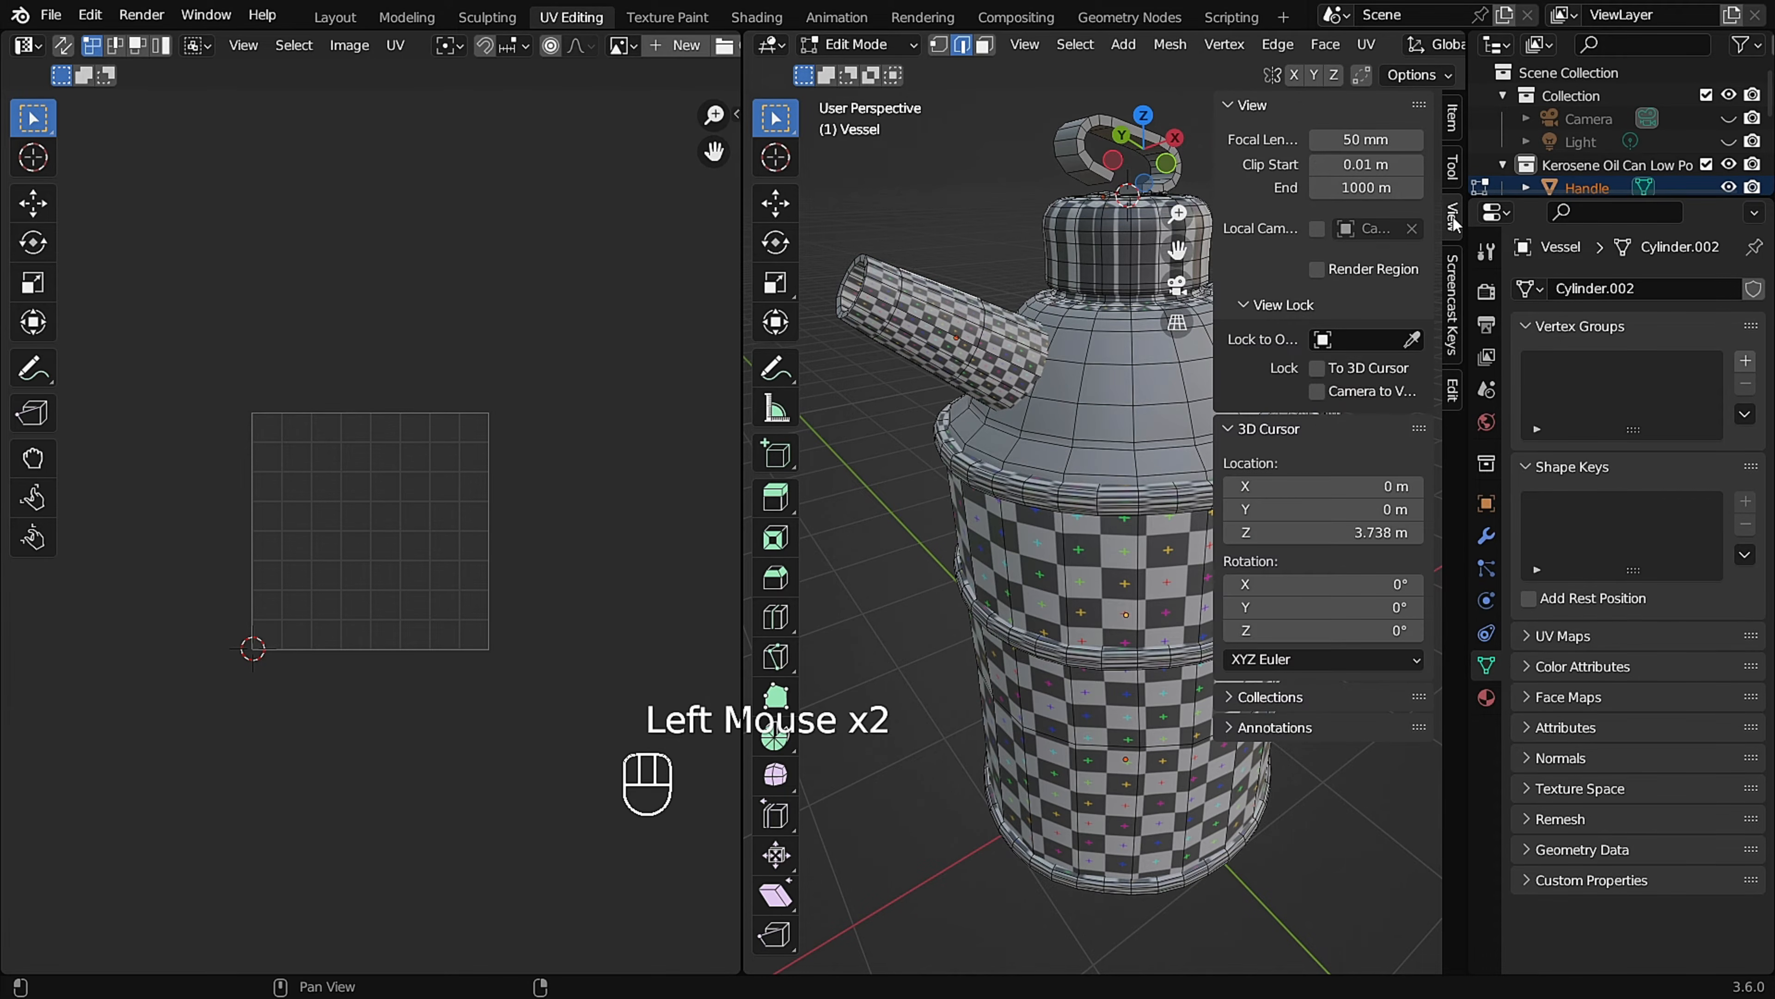
click(1362, 139)
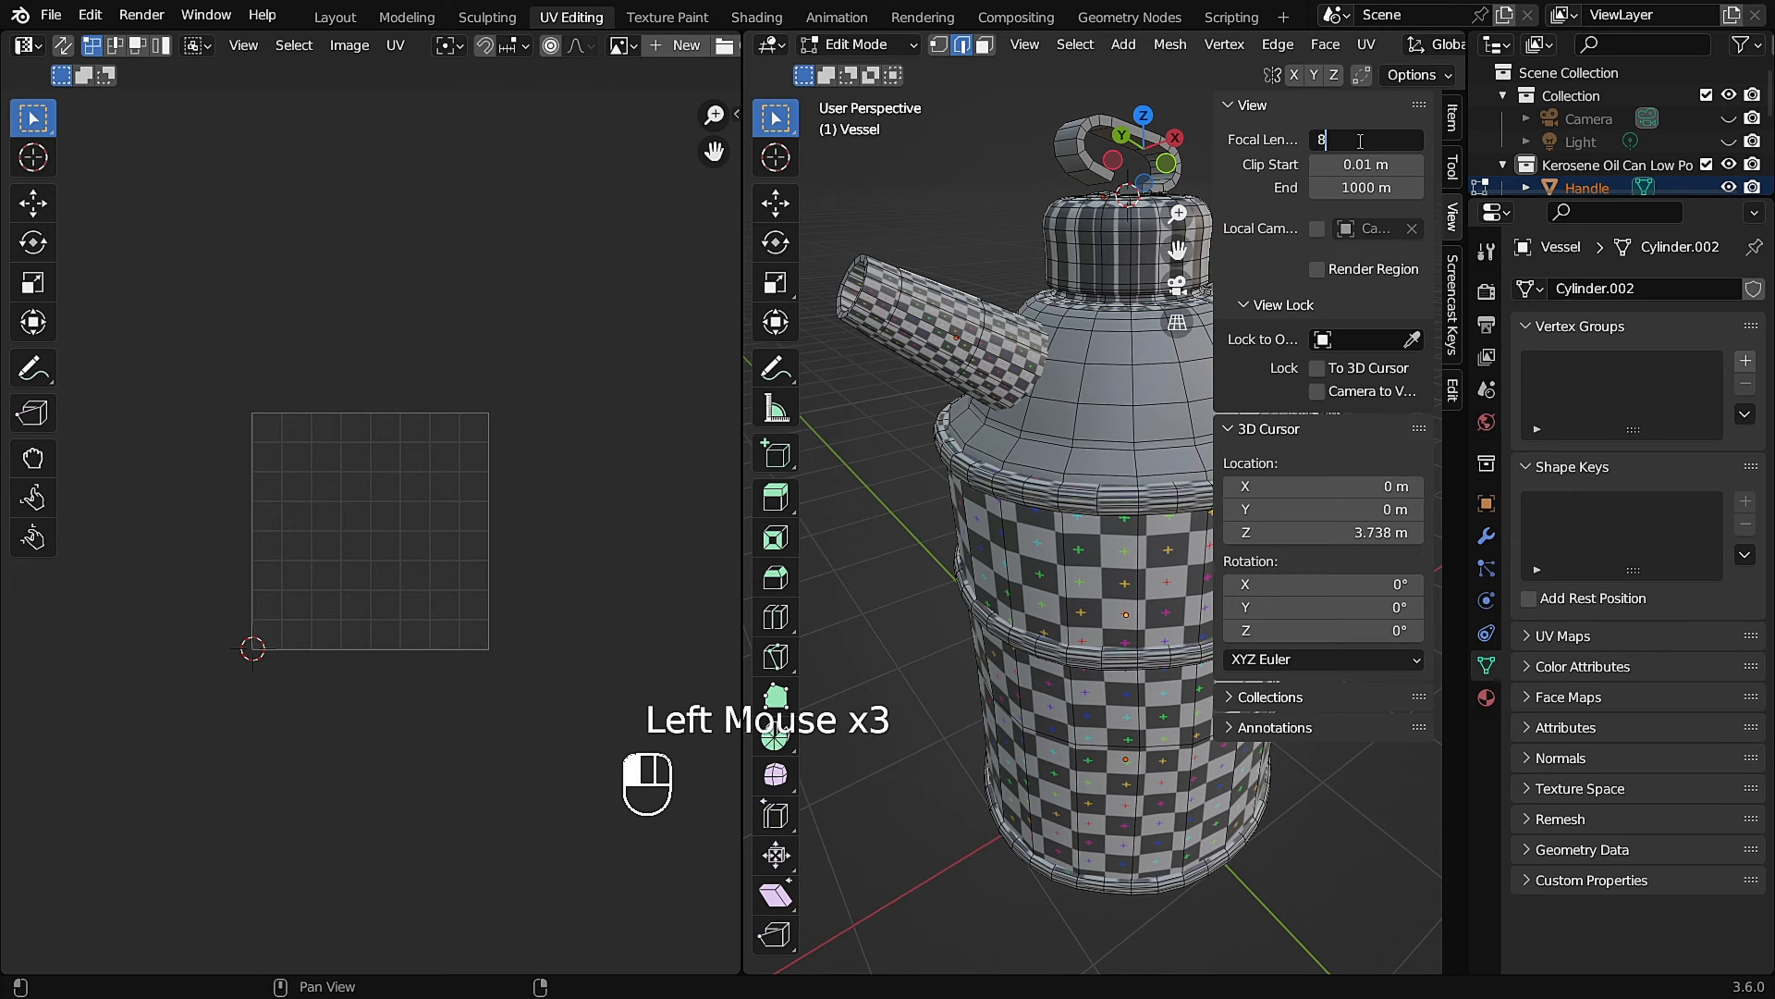
key(Return)
scroll(989, 305, down, 2)
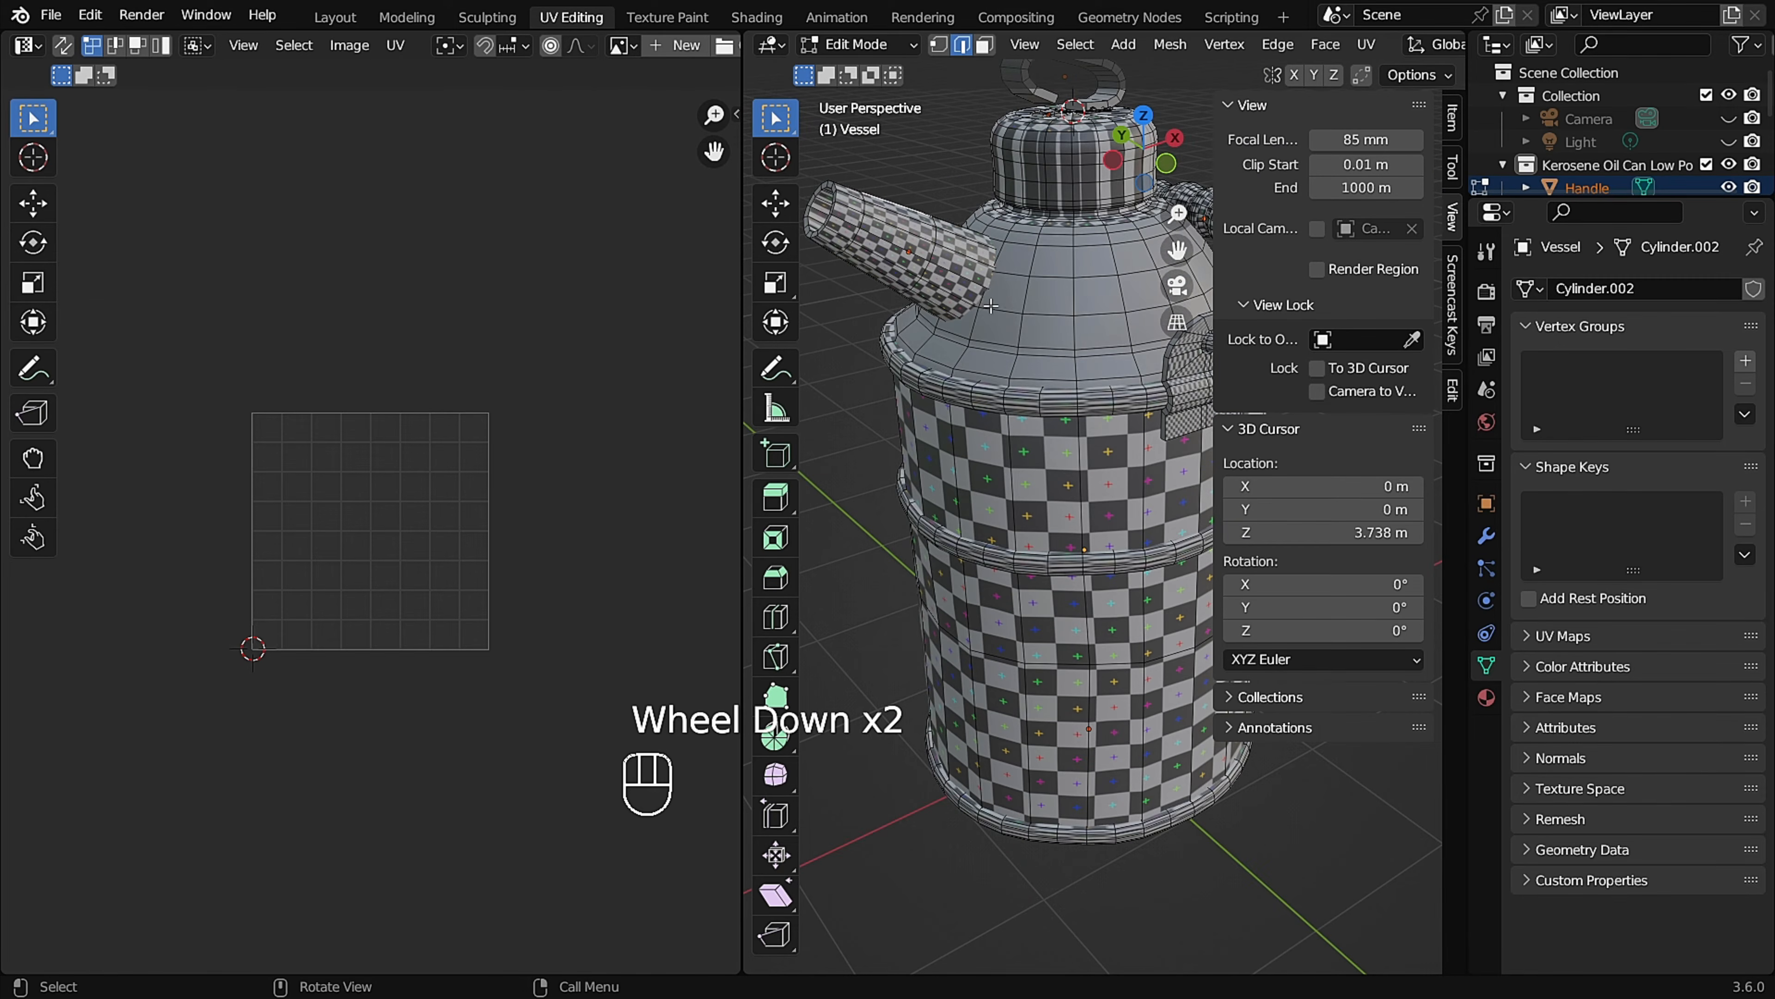
click(852, 384)
key(n)
mouse_move(1191, 319)
middle_down()
mouse_move(1177, 282)
mouse_move(1207, 323)
middle_up()
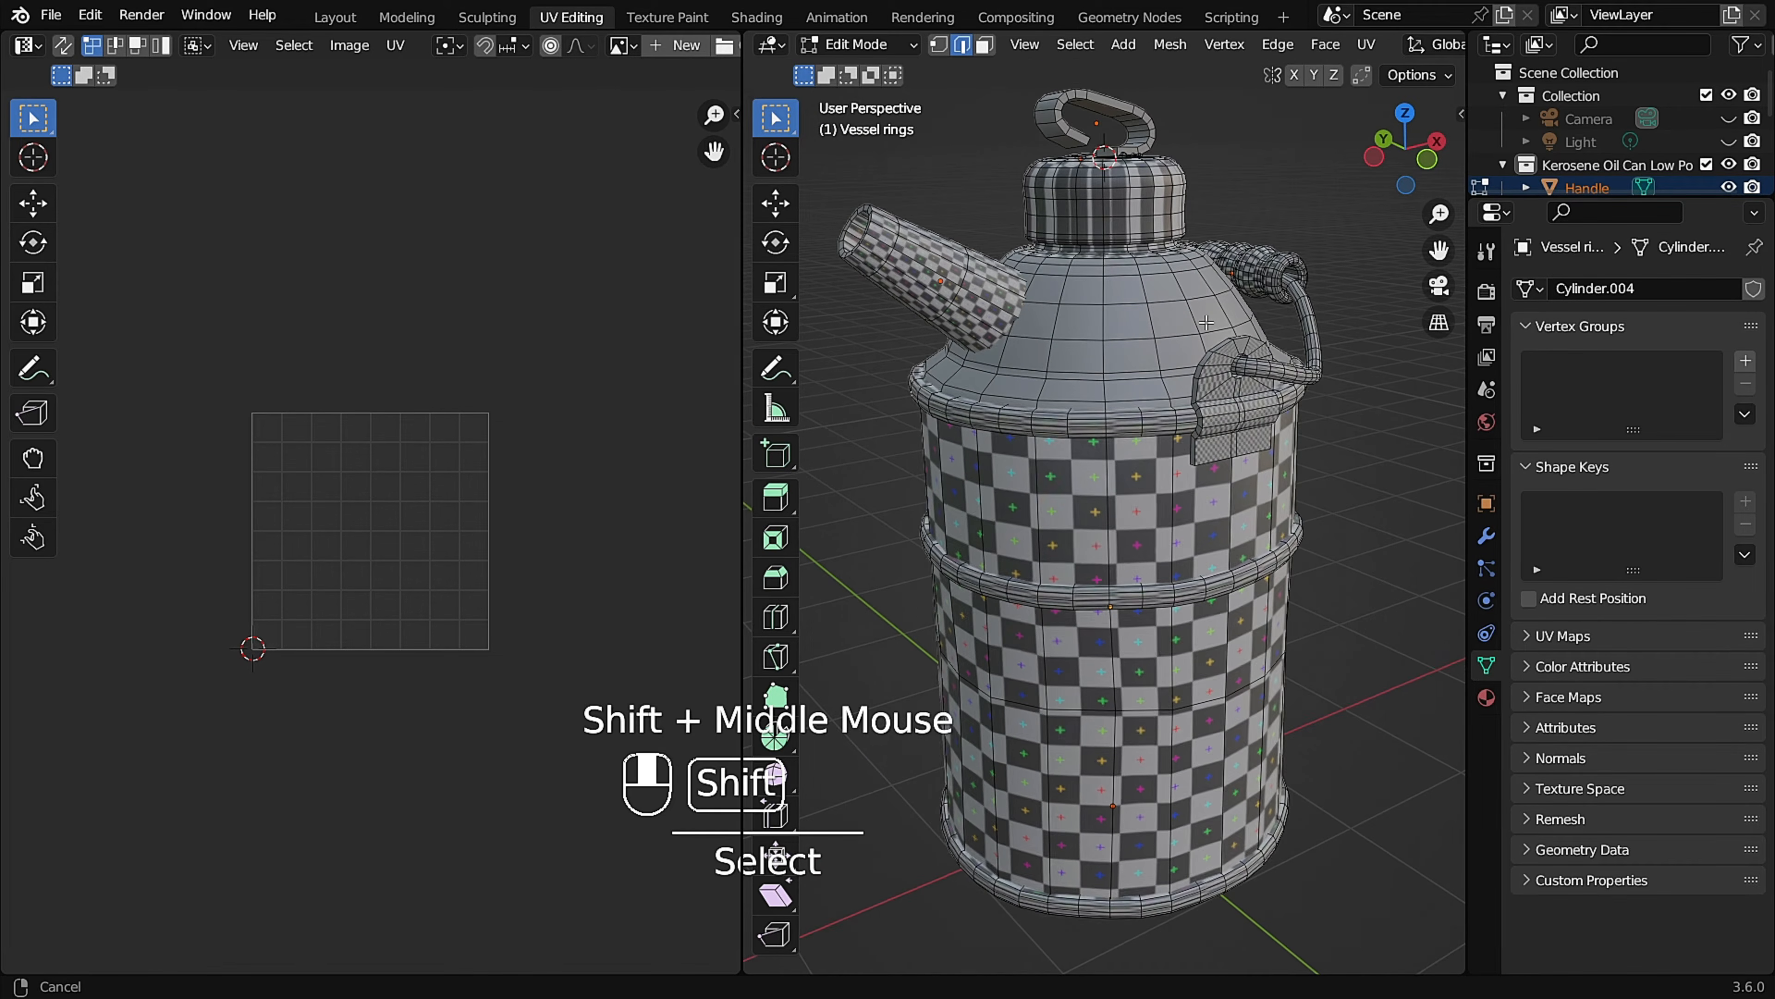
click(1447, 77)
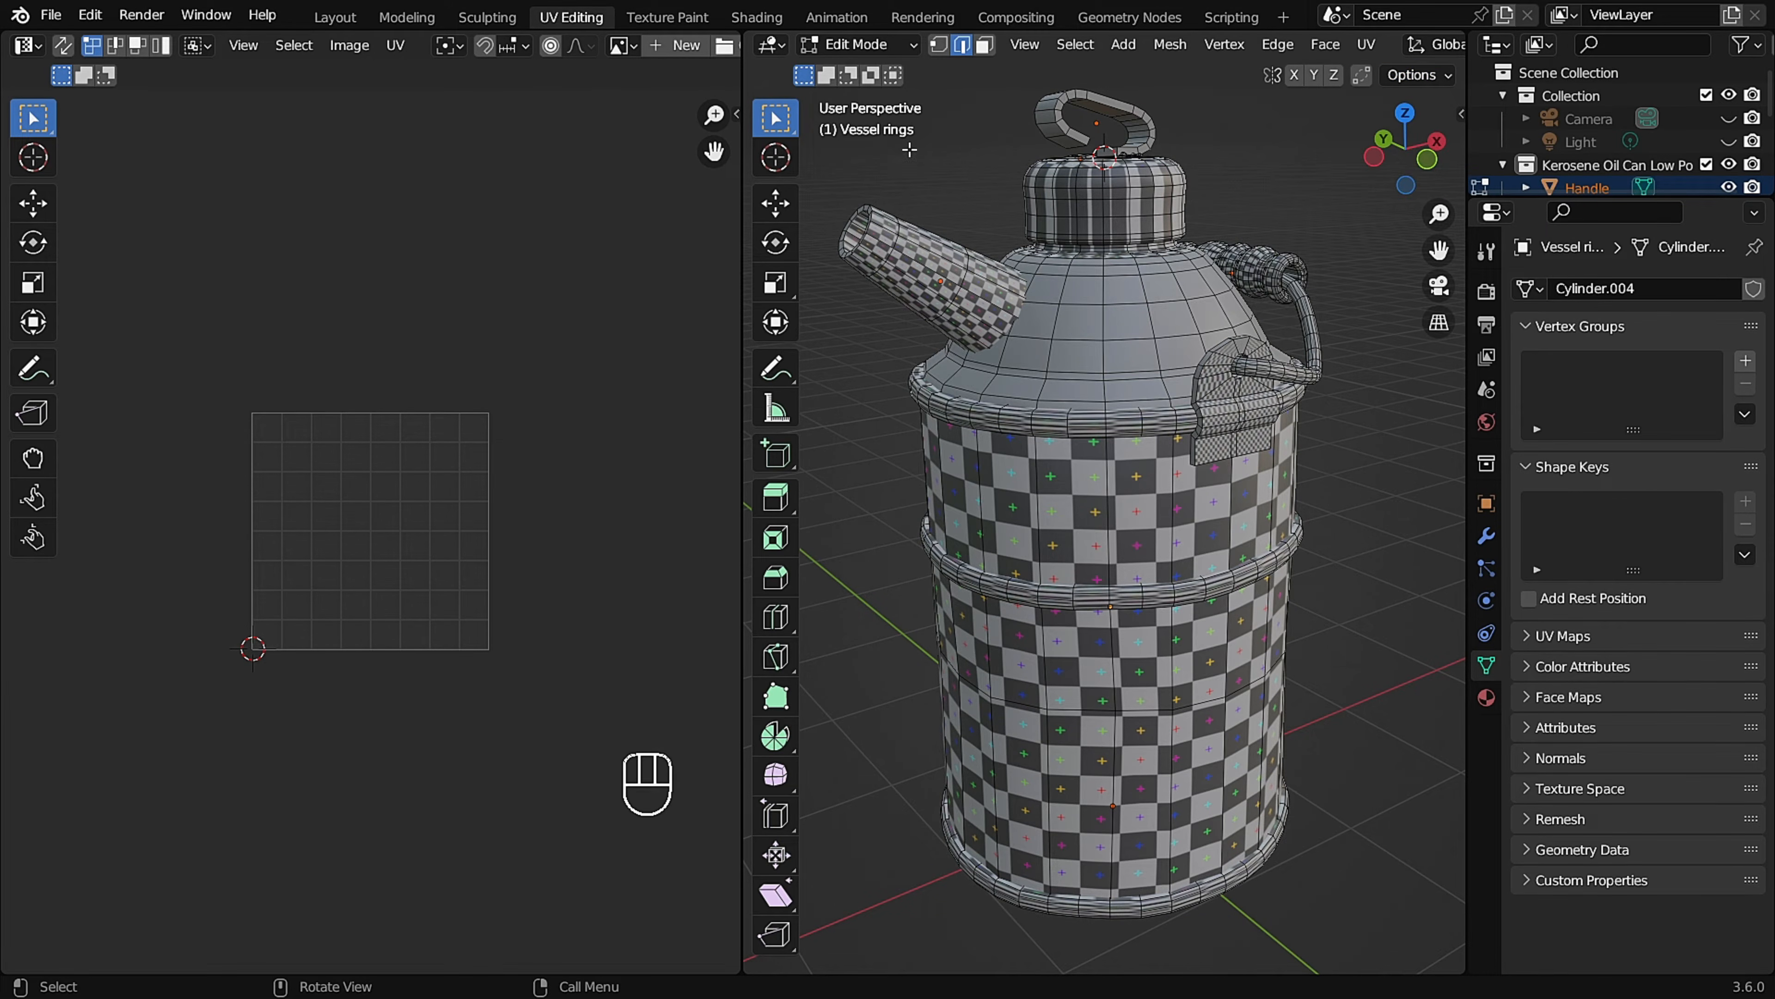
shift+middle_drag(870, 178, 899, 154)
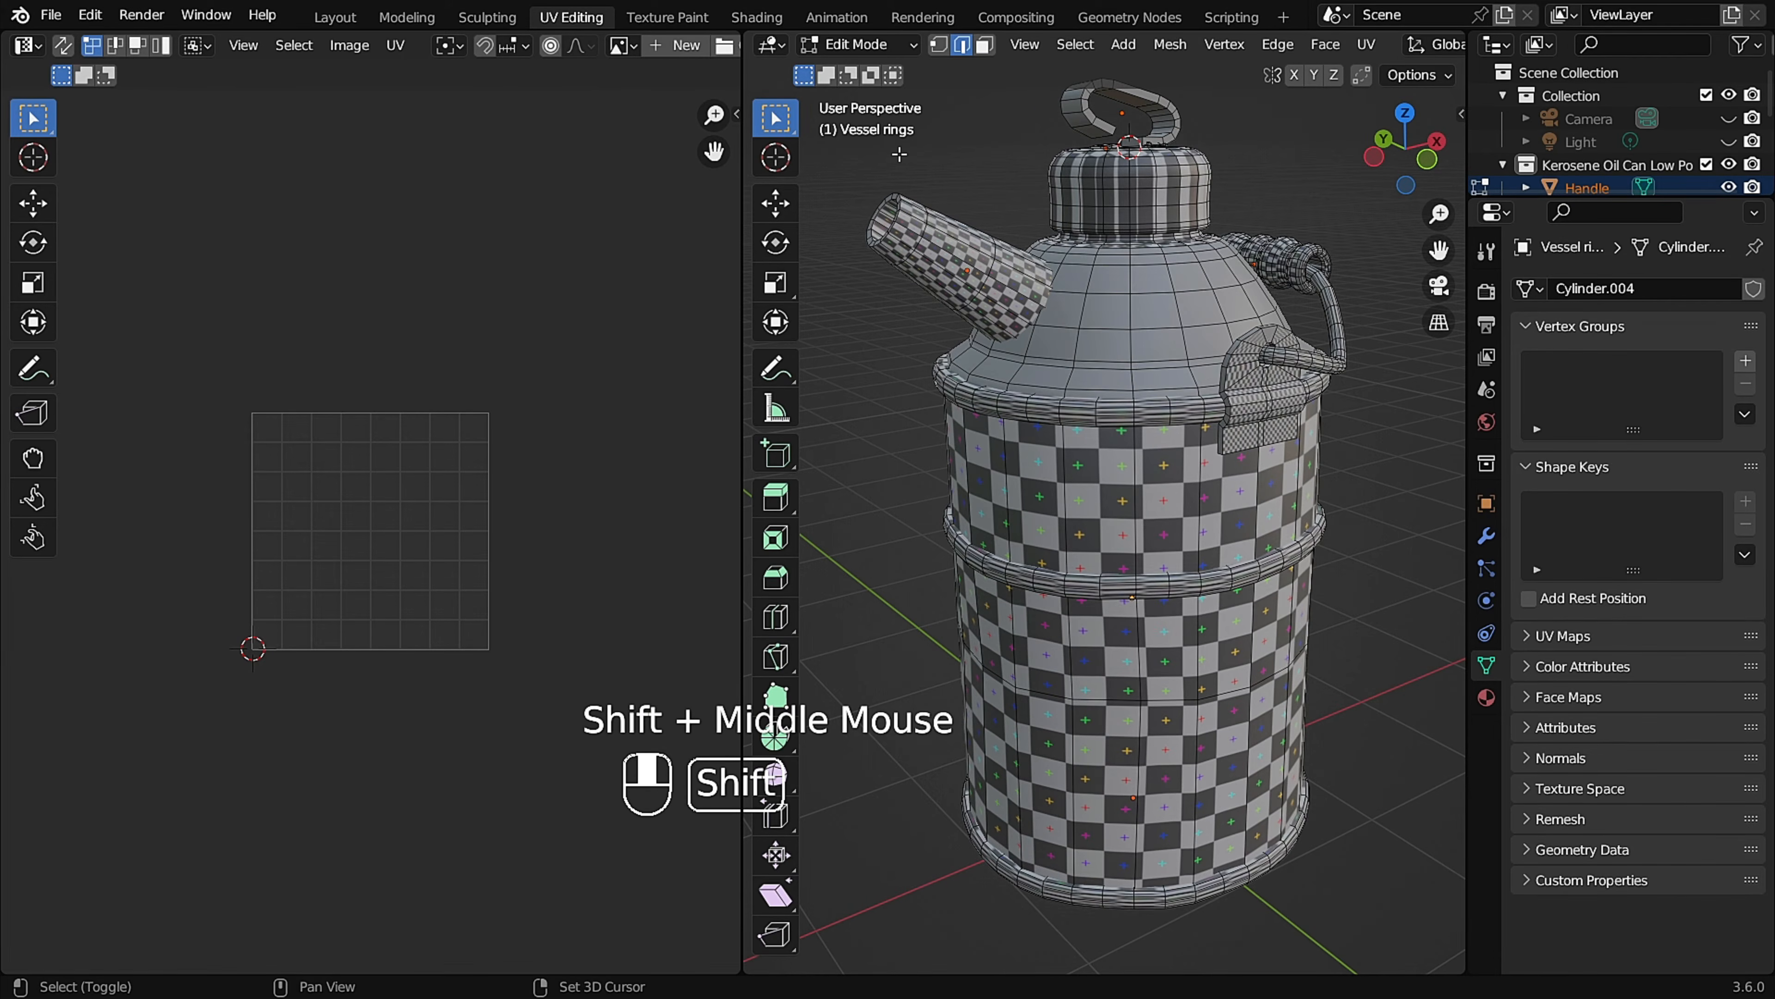
Turn on UV sync selection, hide the toolbars in both editors and widen the 3D viewport.
click(62, 52)
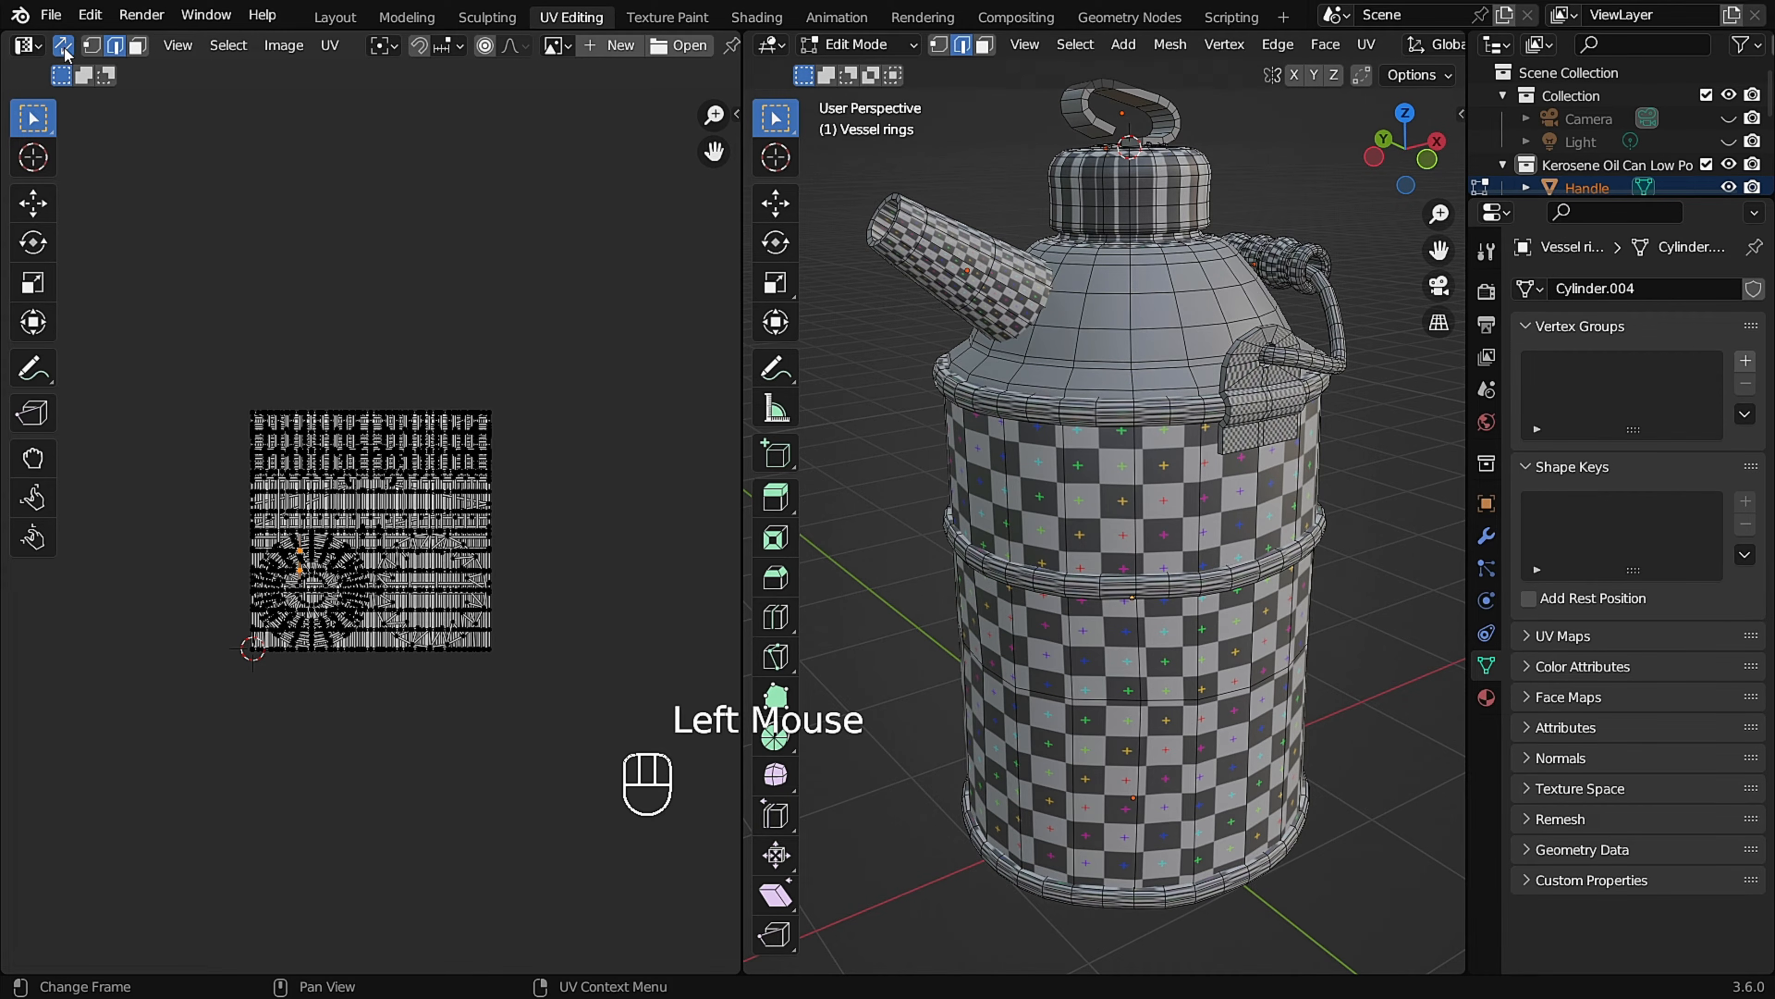
scroll(448, 643, up, 3)
shift+middle_drag(426, 629, 394, 349)
scroll(376, 473, up, 2)
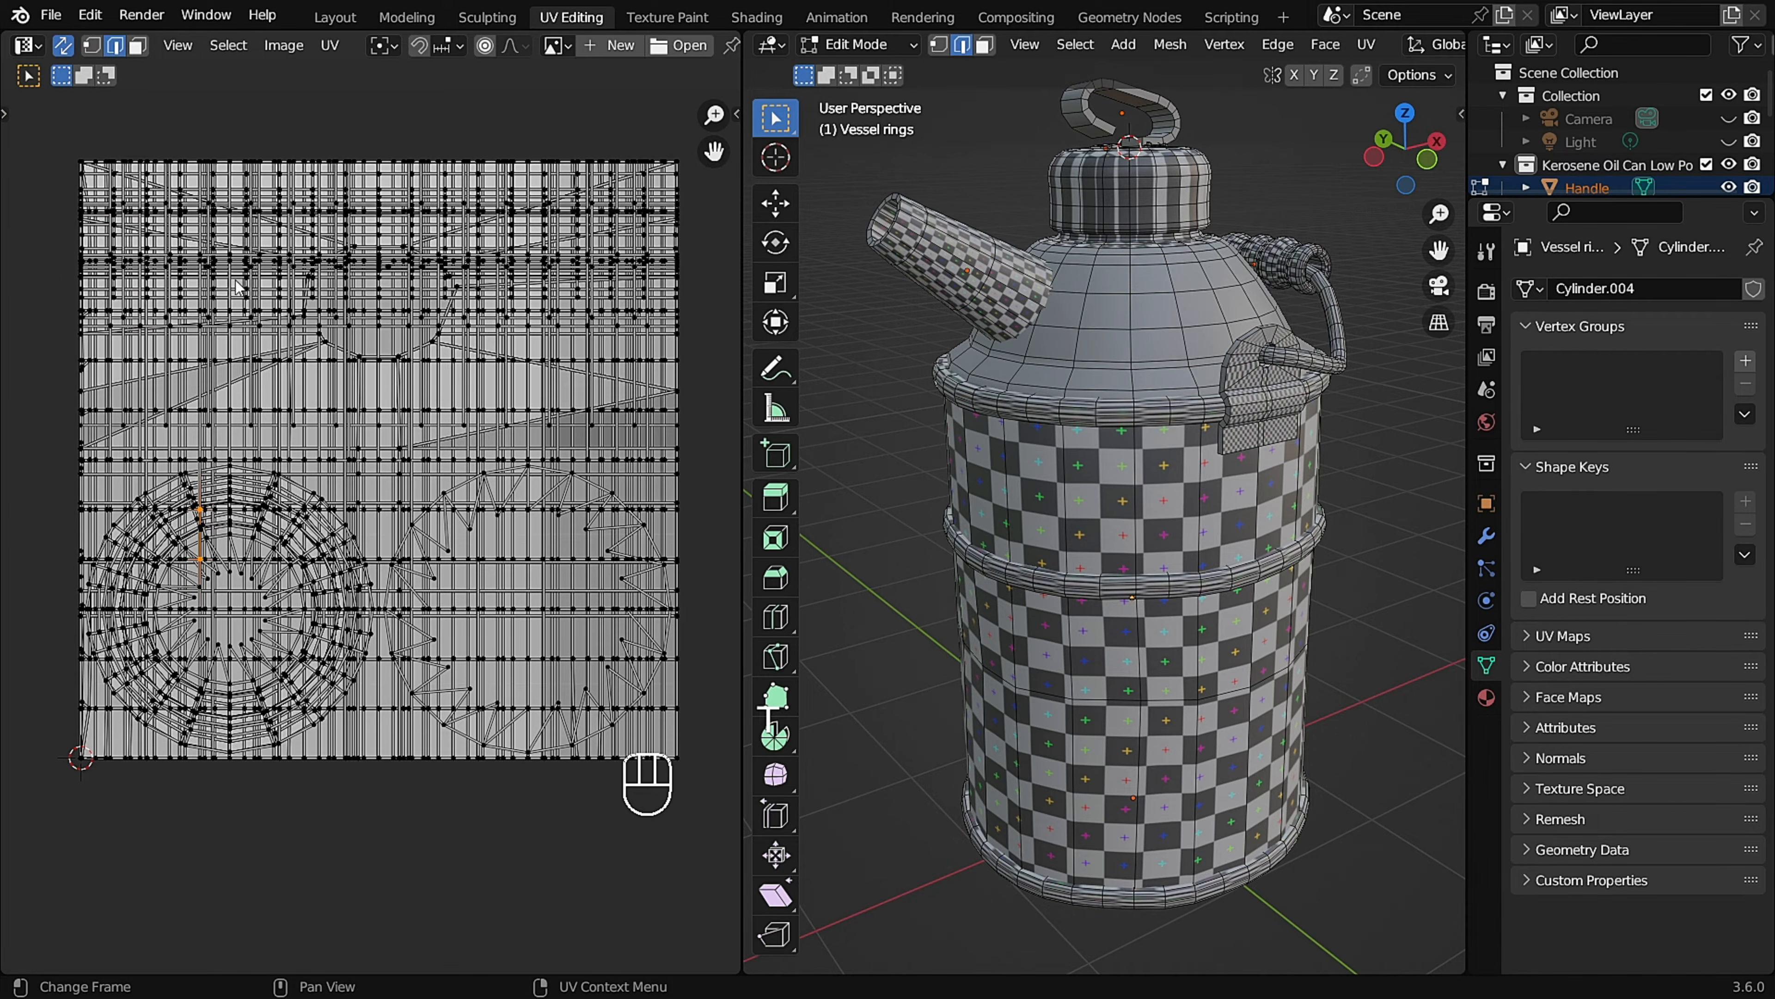
key(t)
drag(743, 328, 696, 329)
shift+middle_drag(559, 384, 548, 393)
Return to Object Mode, select only the Vessel and isolate it in Local View.
middle_drag(1146, 425, 1082, 430)
scroll(1069, 430, down, 2)
key(Tab)
click(1356, 451)
double_click(1137, 478)
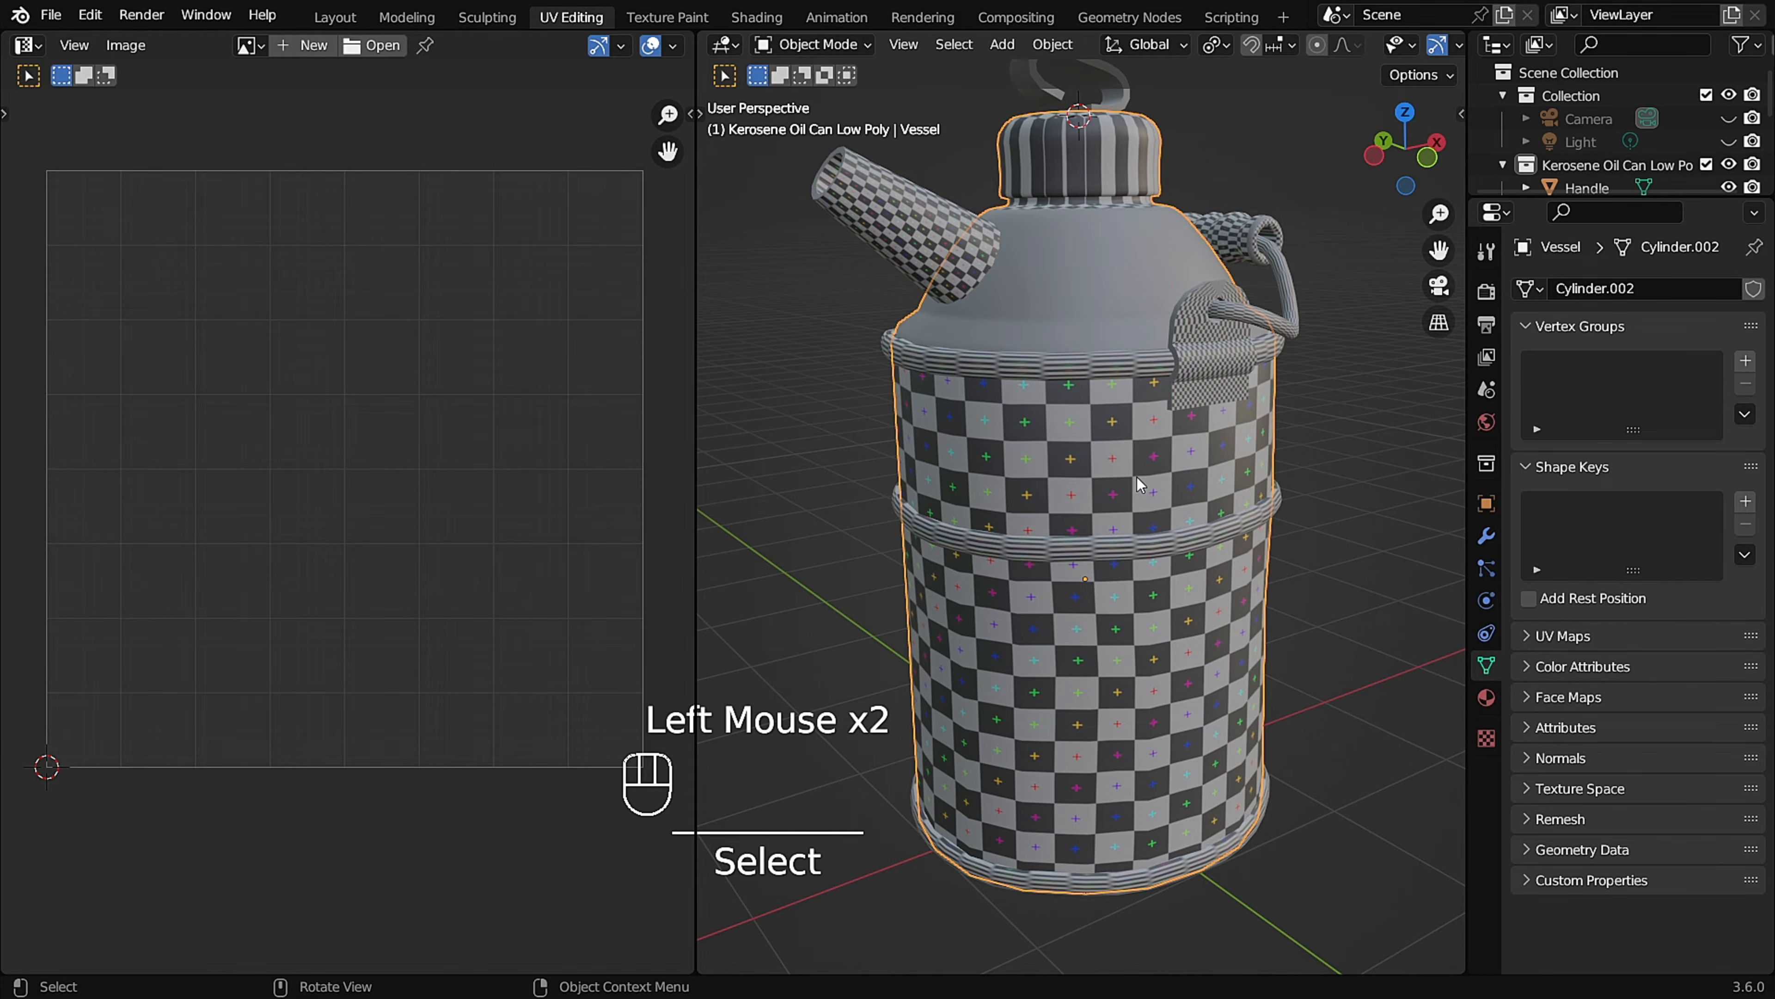
key(KP_Divide)
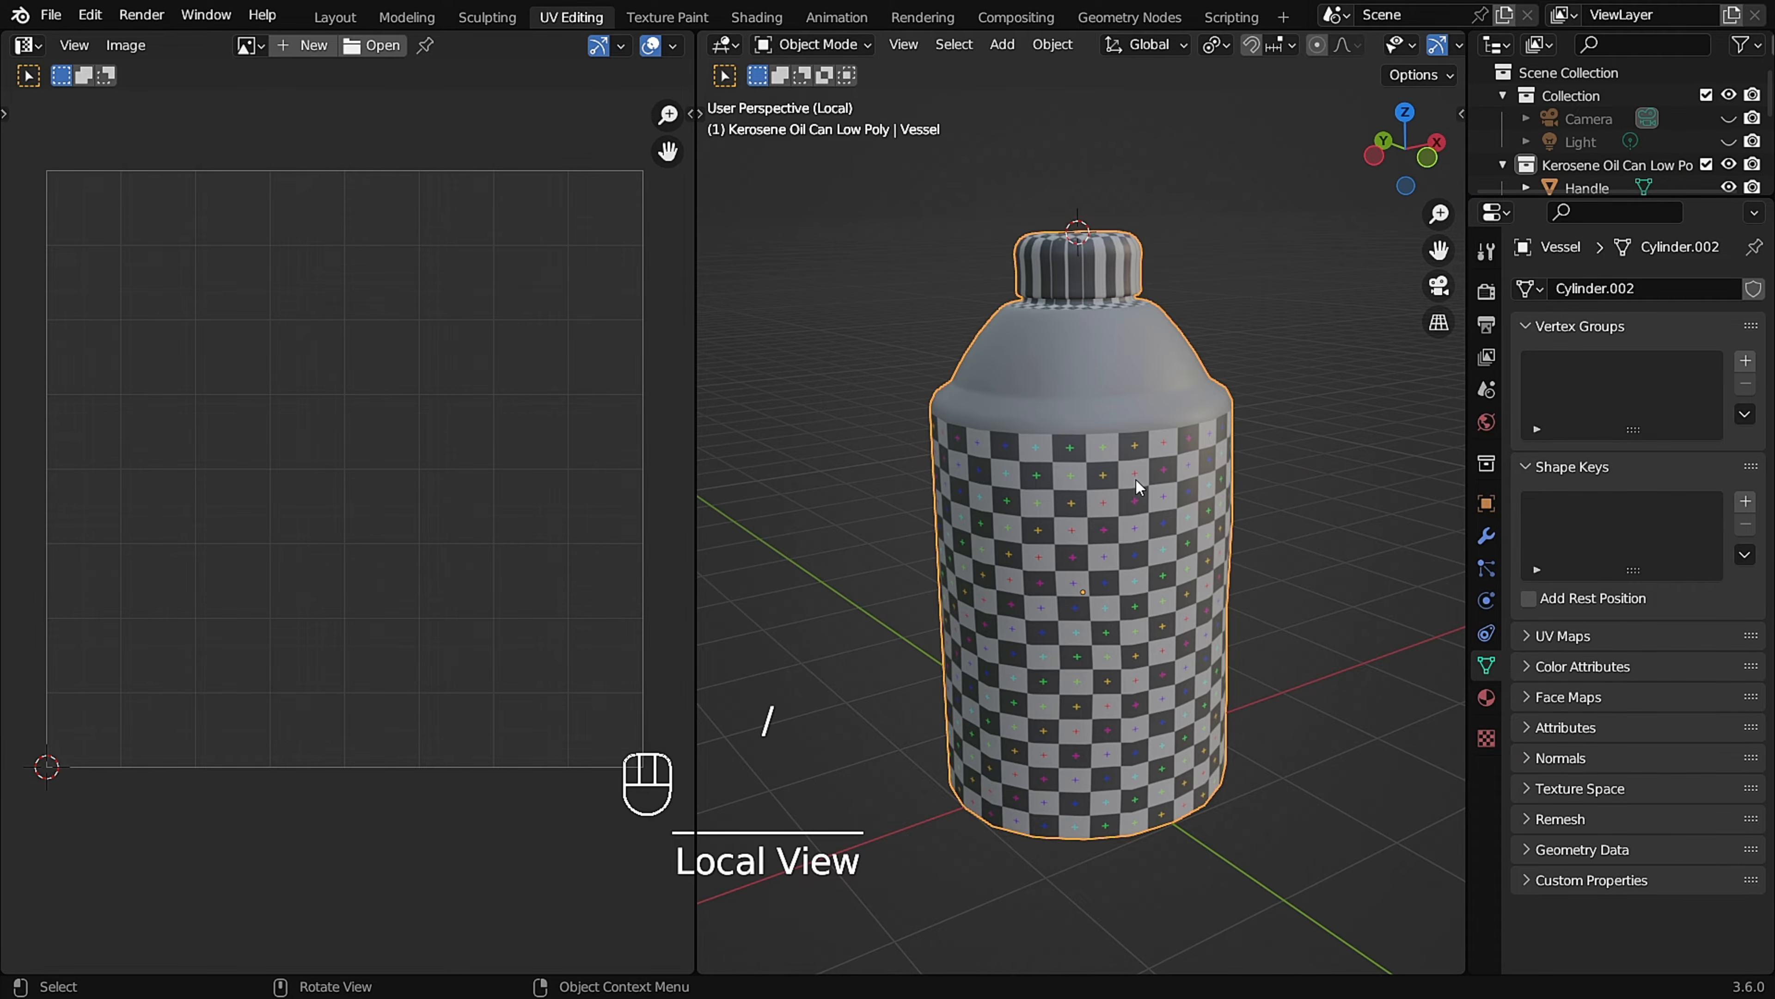
scroll(1136, 480, up, 2)
middle_drag(1134, 482, 1076, 434)
scroll(1082, 432, down, 2)
Set the viewport shading to Solid and enter Edit Mode on the Vessel with its underside in view.
key(z)
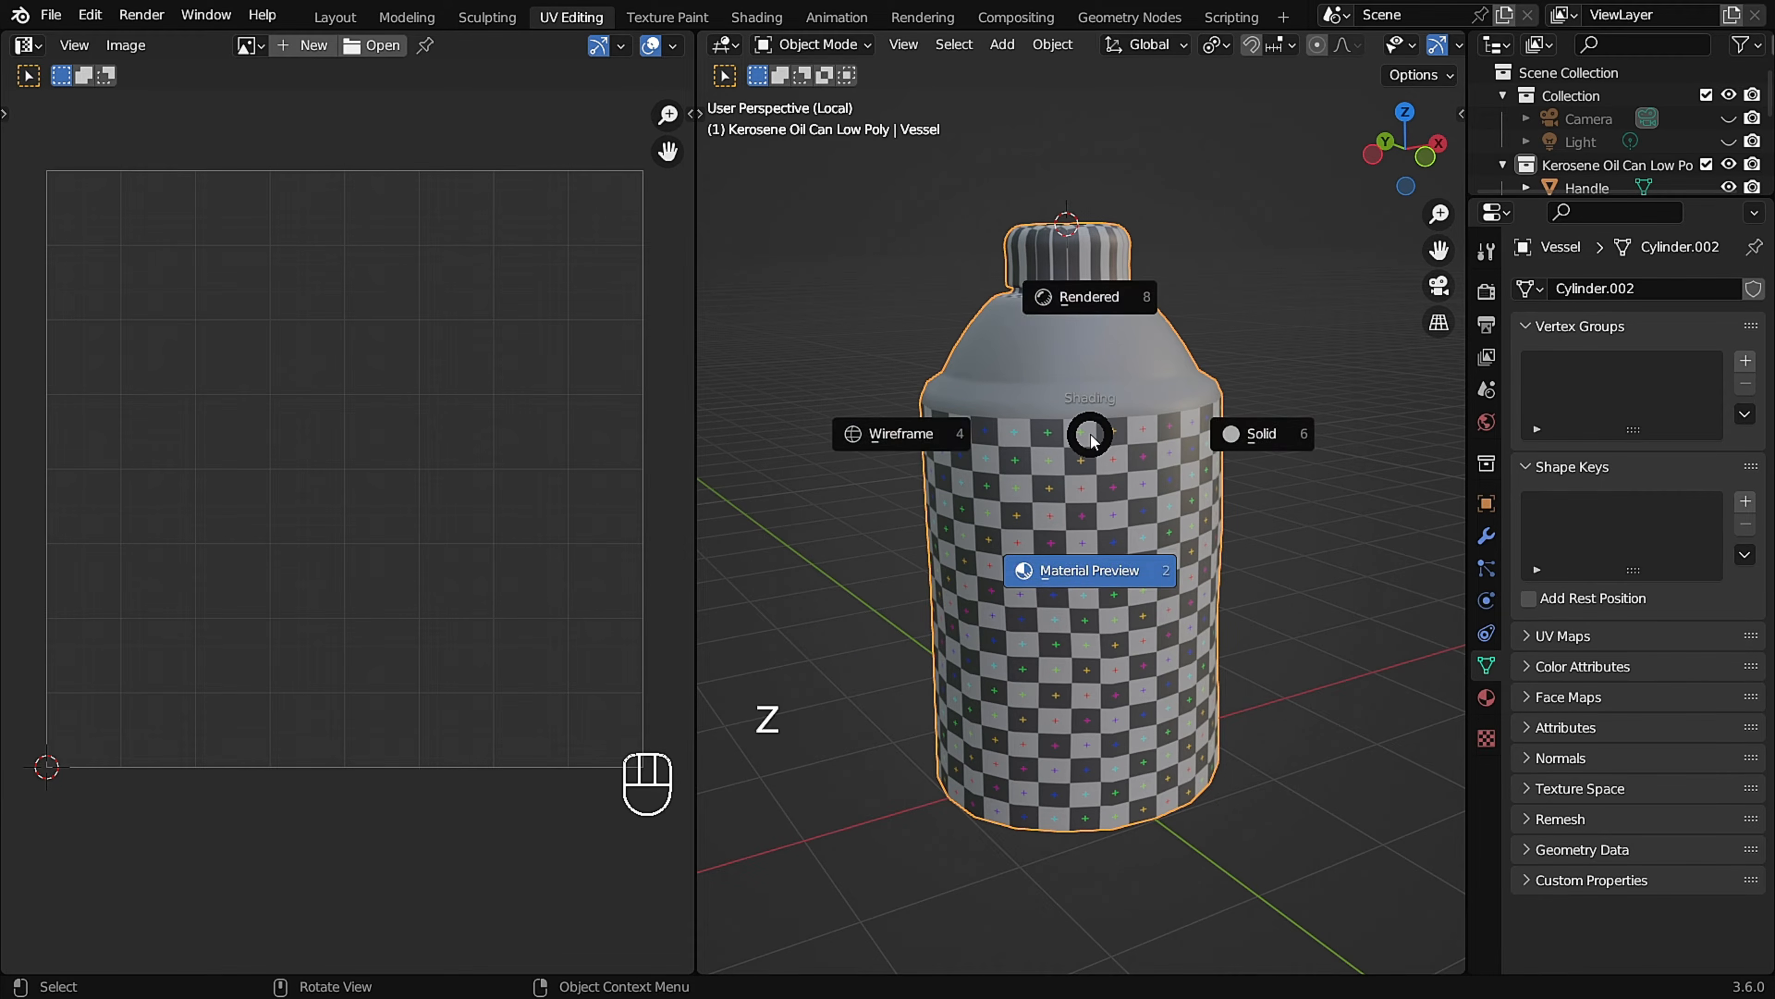
click(1202, 438)
scroll(1104, 433, up, 2)
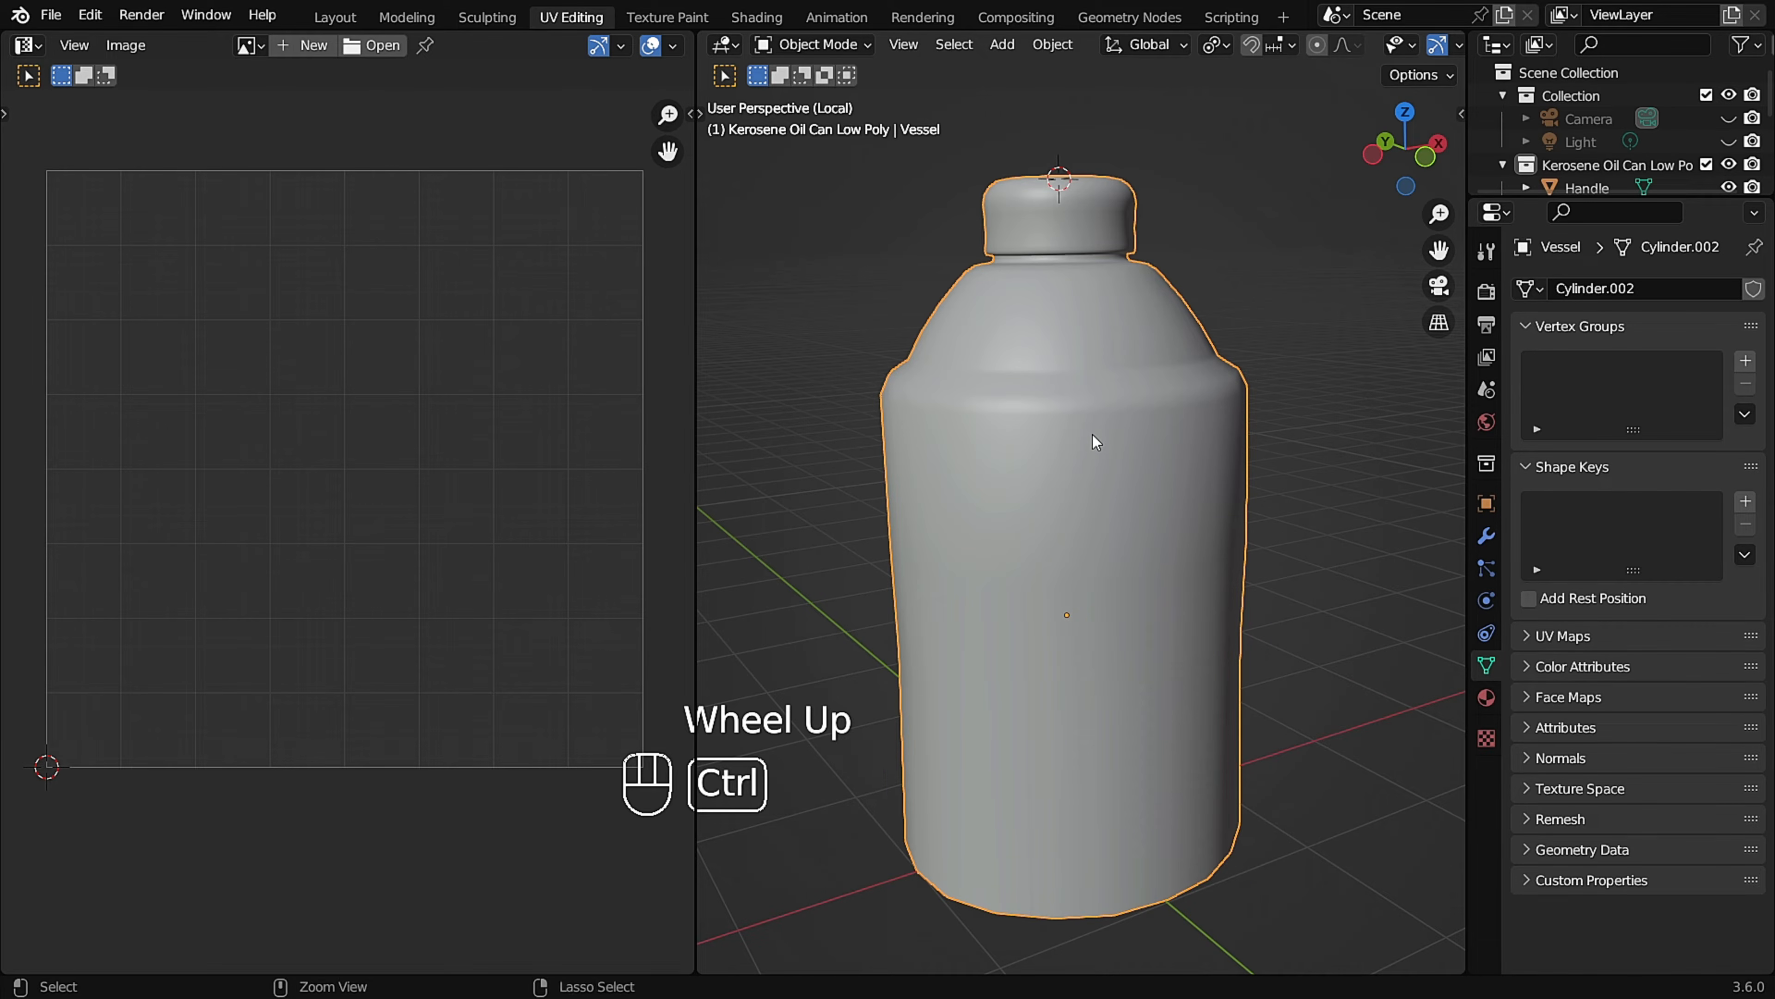
key(Tab)
middle_drag(1053, 498, 1083, 458)
shift+middle_drag(1106, 769, 1090, 626)
shift+middle_drag(1088, 673, 1058, 577)
scroll(1081, 621, up, 1)
scroll(1055, 574, up, 1)
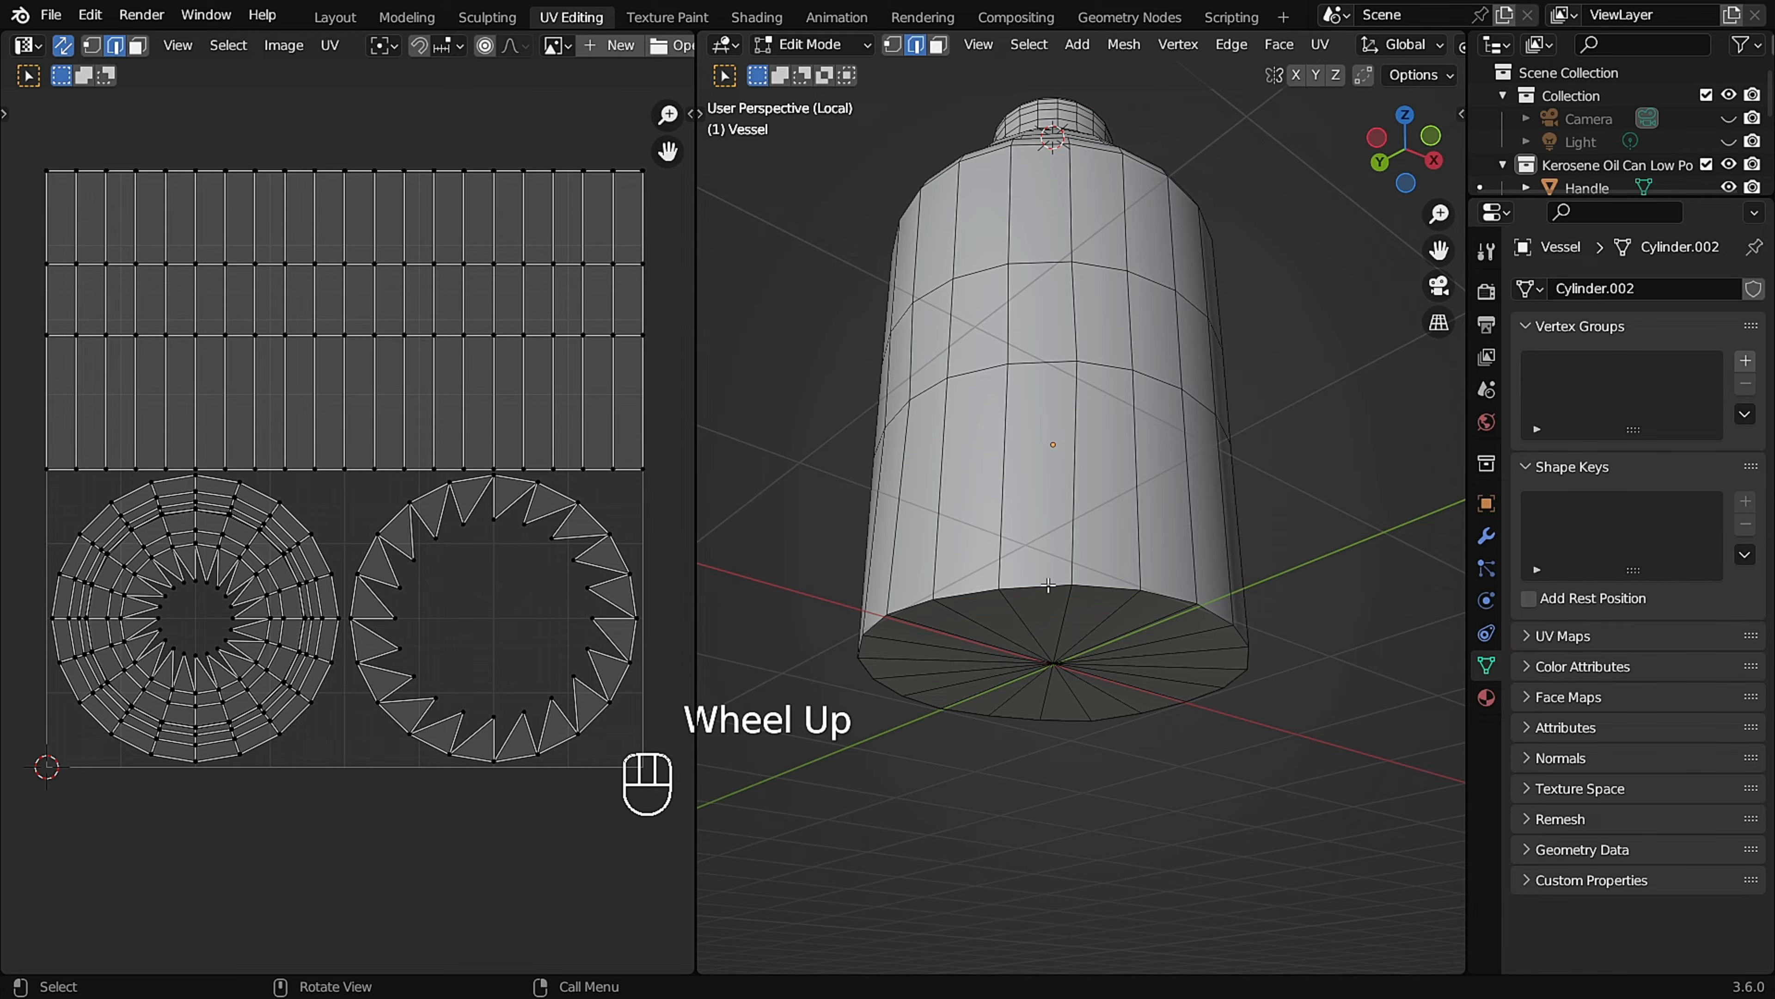
Mark a seam along the edge loop around the Vessel's base.
middle_drag(1055, 586, 1082, 575)
scroll(1084, 573, up, 1)
key(u)
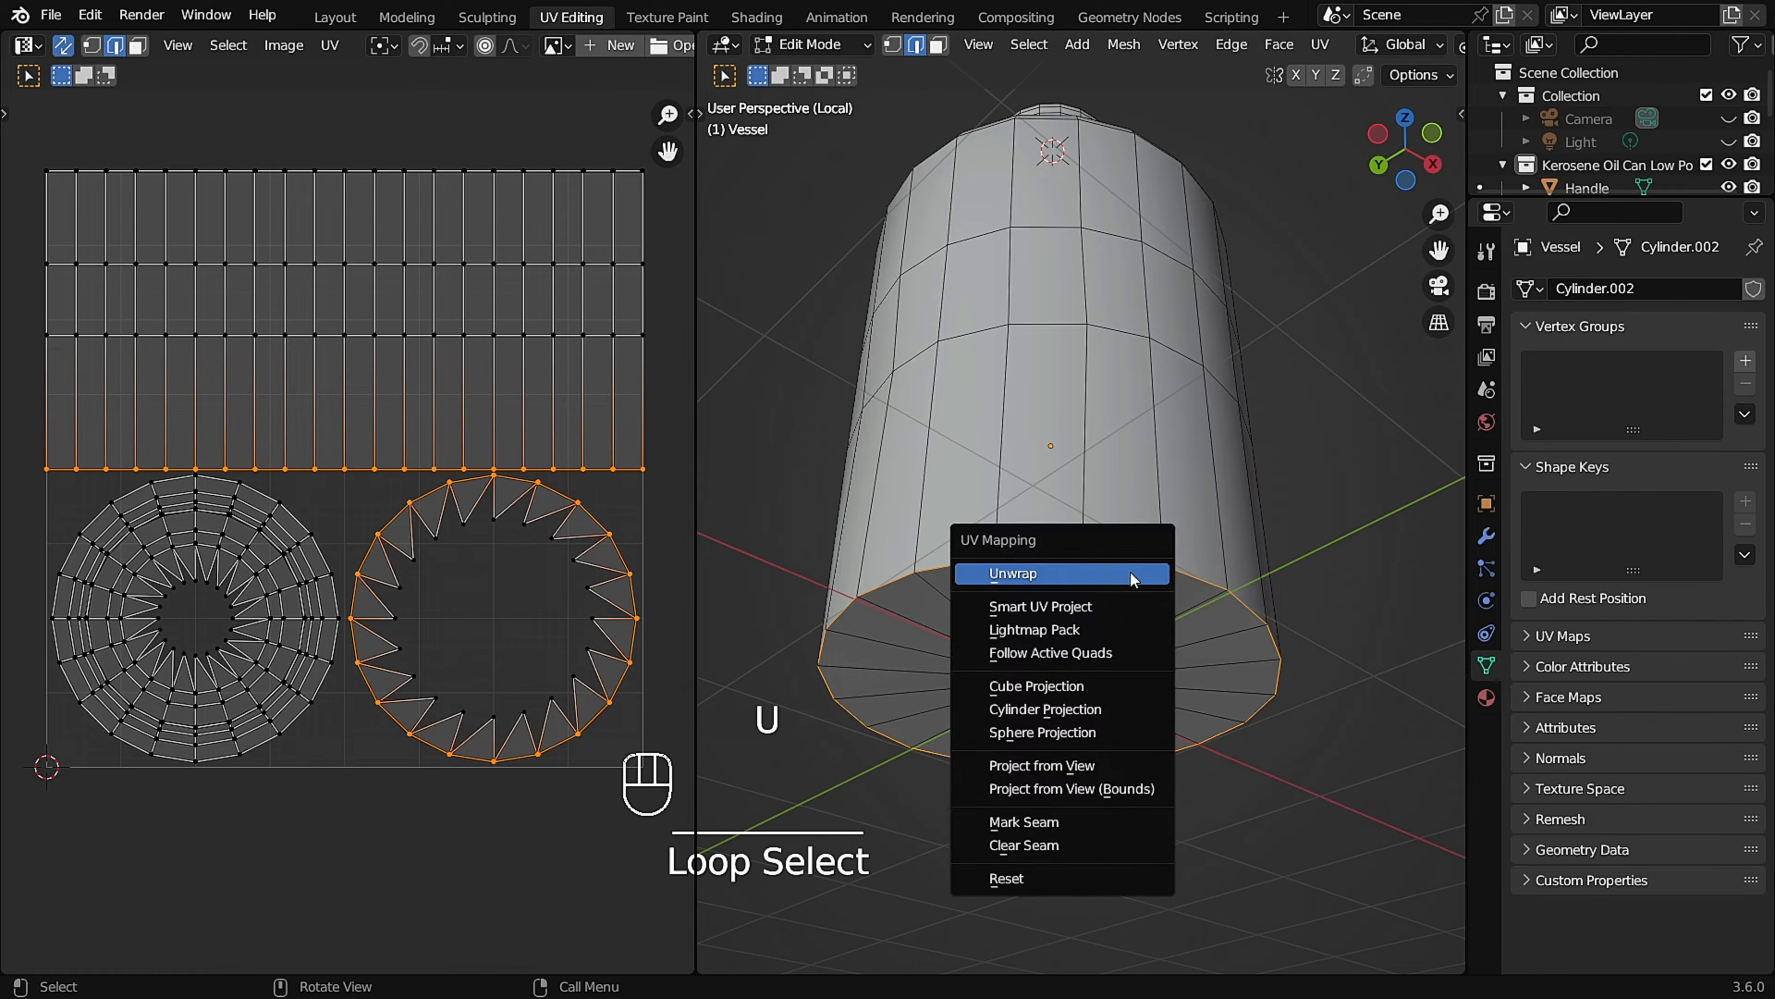
click(1074, 822)
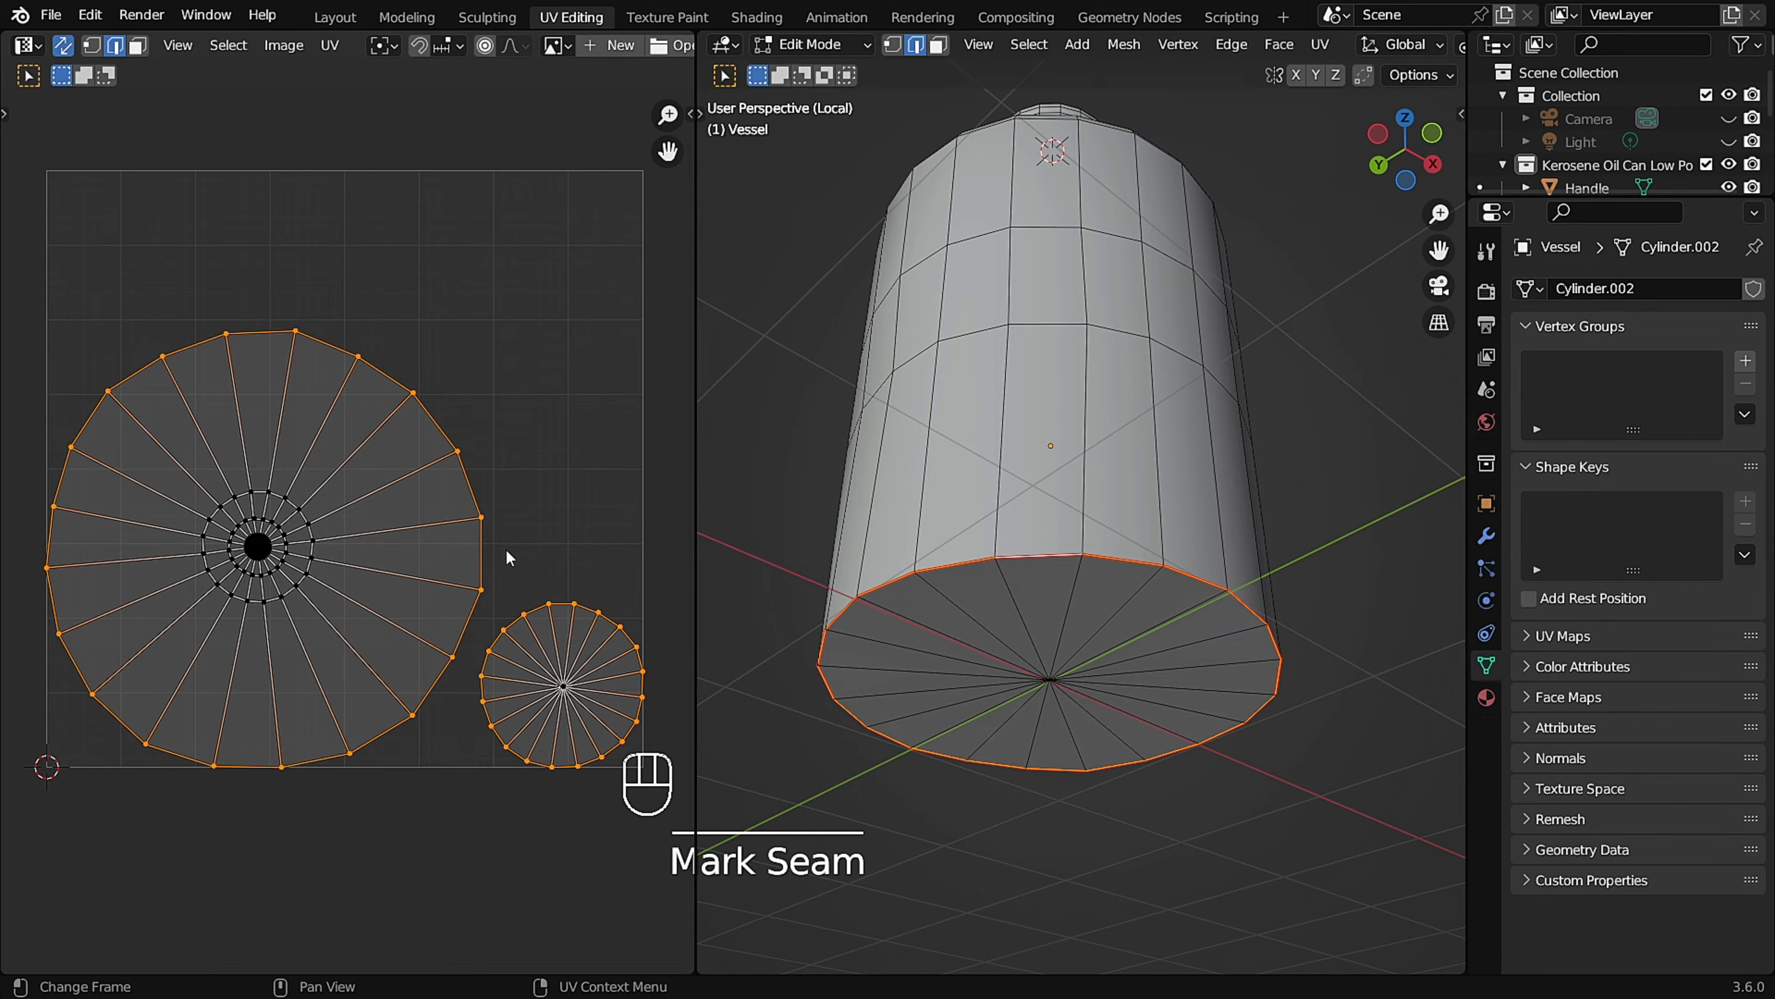
Mark a seam along the edge loop on the Vessel's neck, directly beneath the cap.
scroll(1119, 420, down, 2)
middle_drag(1119, 420, 1153, 545)
shift+scroll(1156, 390, down, 2)
scroll(1119, 306, up, 1)
mouse_move(1119, 307)
middle_down()
mouse_move(1147, 396)
mouse_move(1121, 297)
middle_up()
scroll(1118, 306, up, 2)
scroll(1149, 400, up, 1)
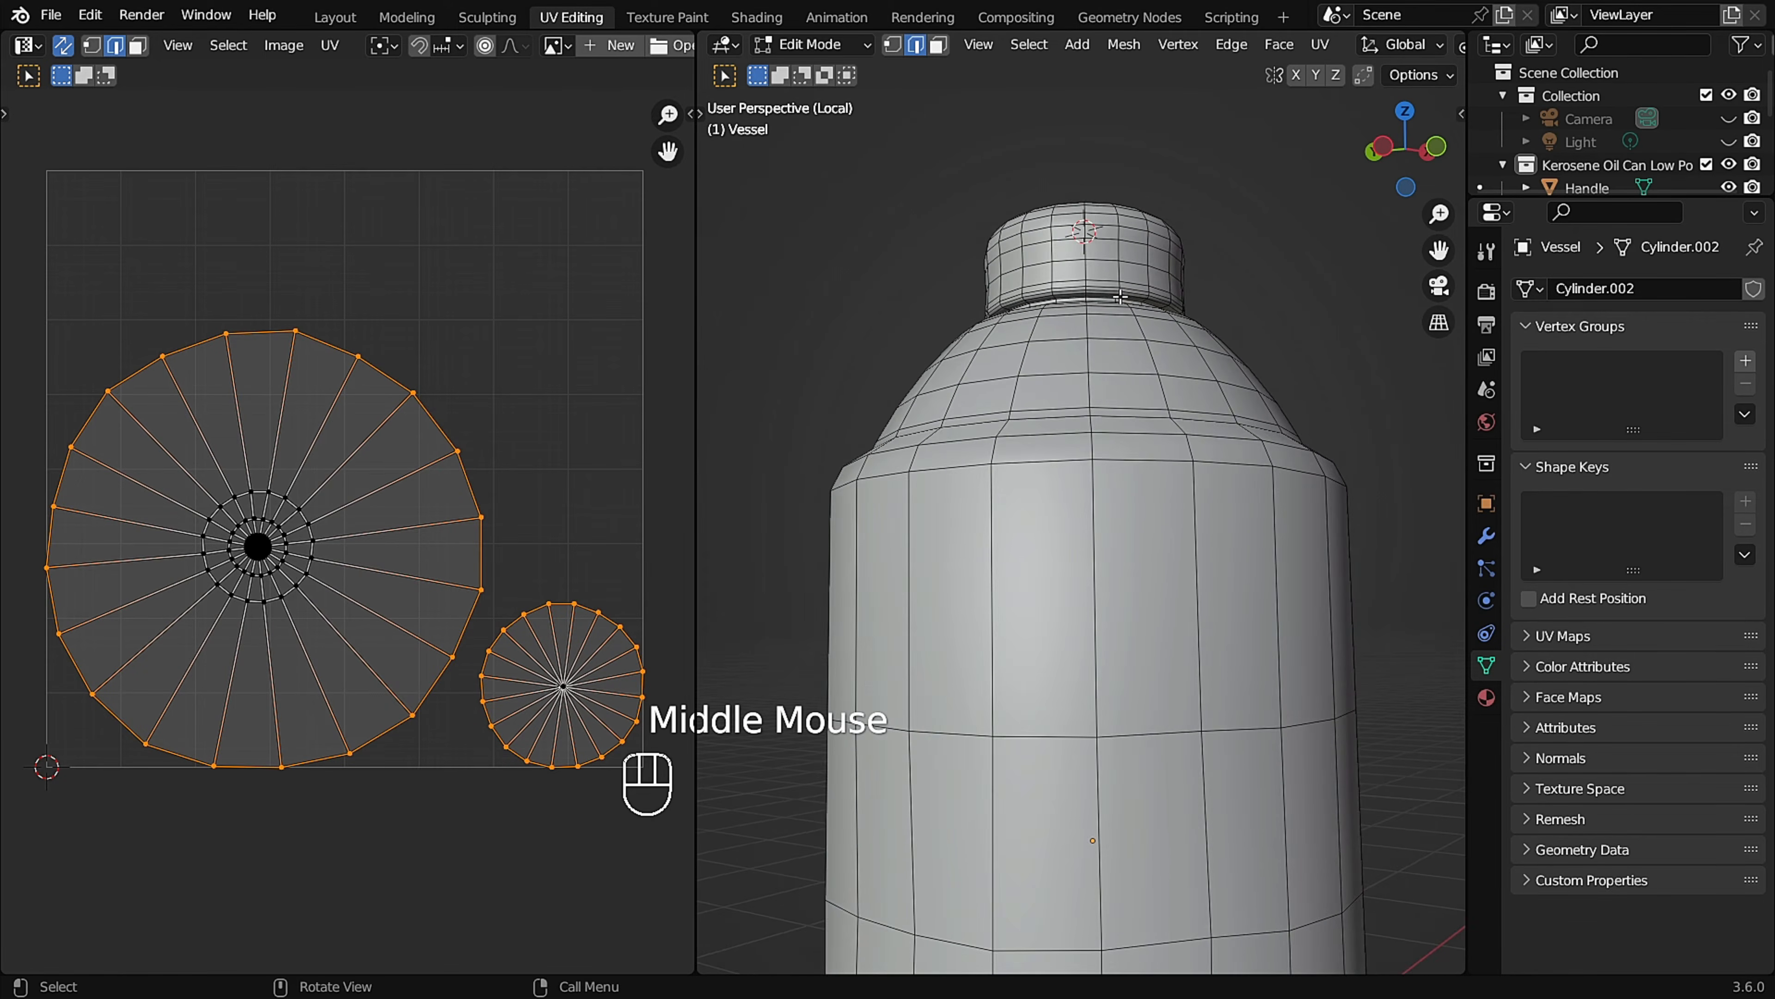
scroll(1120, 297, up, 8)
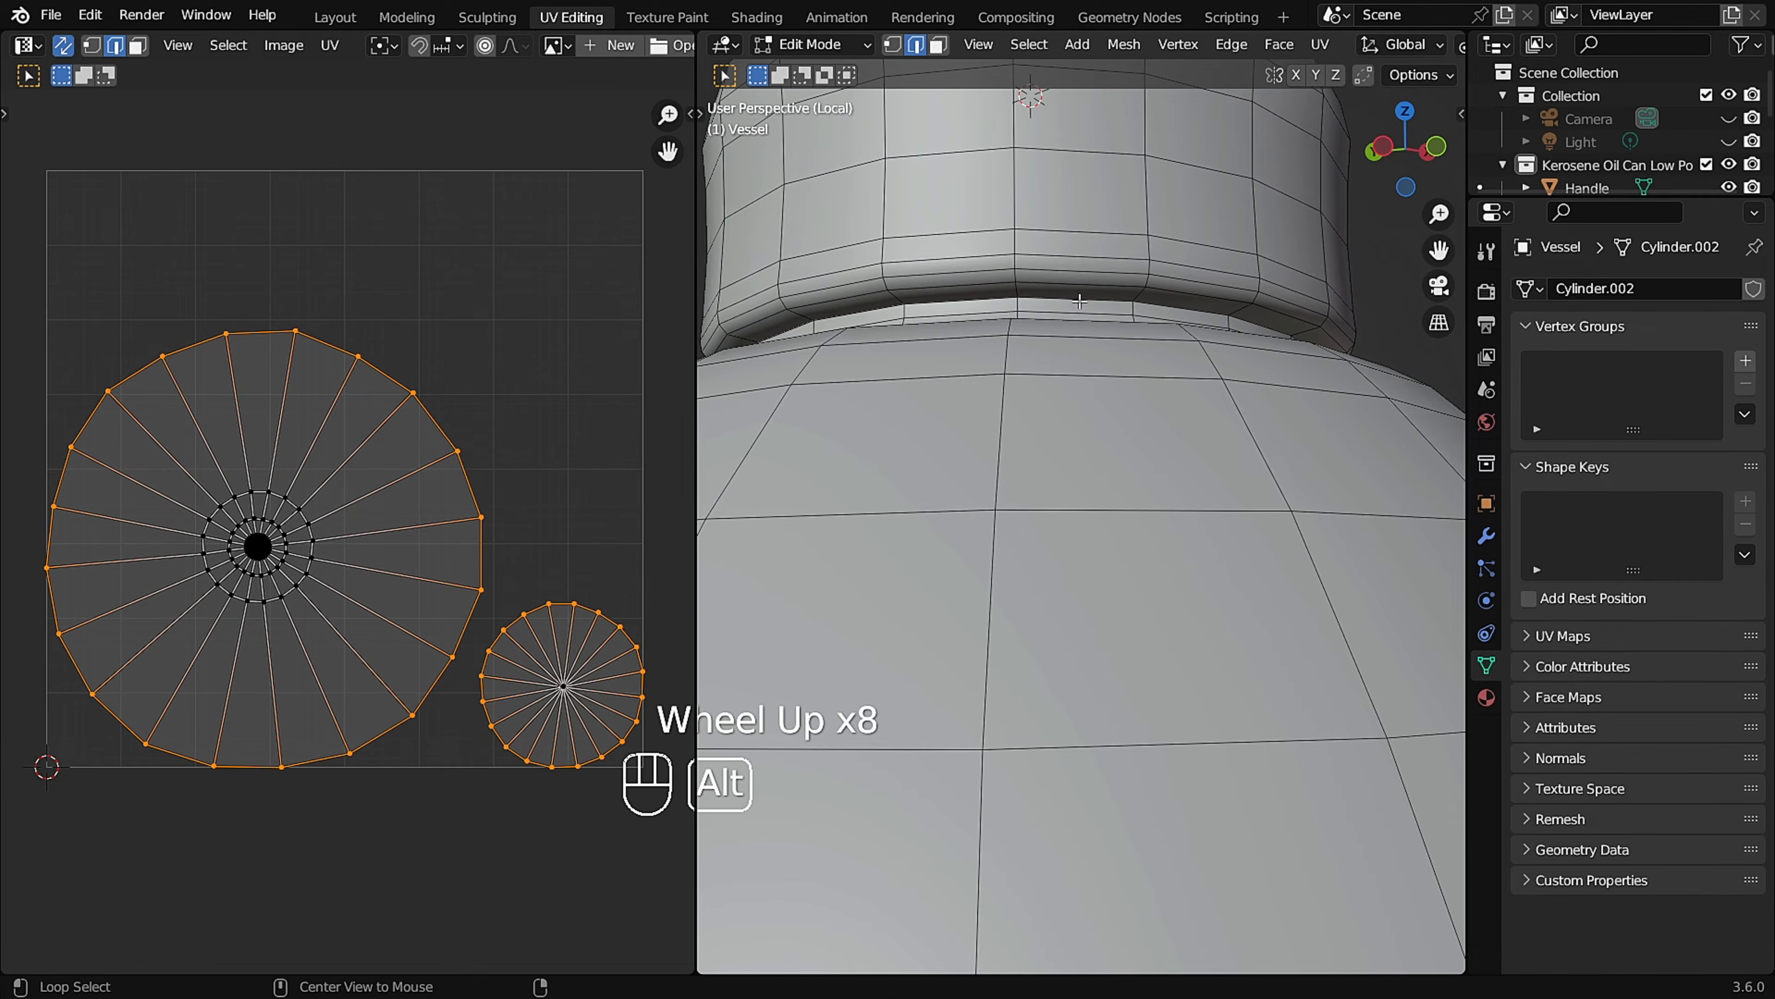
scroll(1078, 301, down, 2)
middle_drag(1078, 301, 1107, 361)
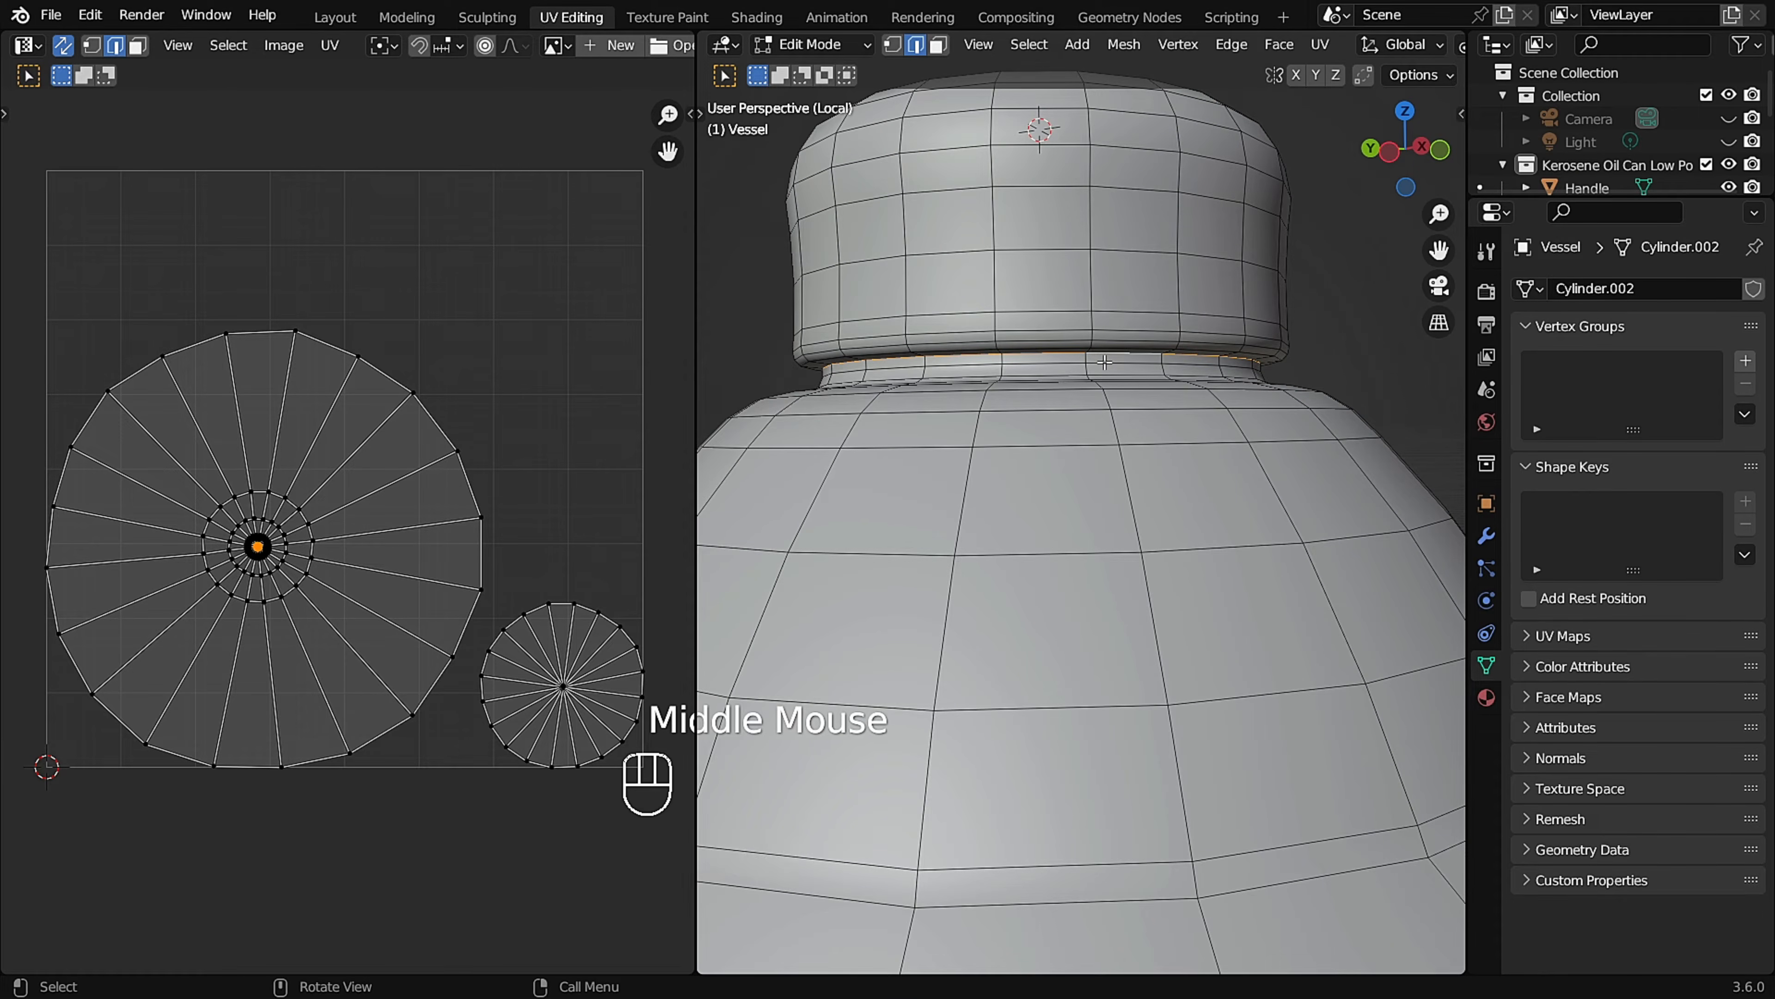
key(u)
click(1103, 363)
Mark a seam along the circular edge loop surrounding the cap's flat top.
scroll(1103, 367, down, 2)
mouse_move(1103, 367)
middle_down()
mouse_move(1141, 322)
mouse_move(1120, 381)
middle_up()
scroll(1117, 350, down, 1)
shift+middle_drag(1113, 308, 1118, 269)
scroll(1123, 264, up, 2)
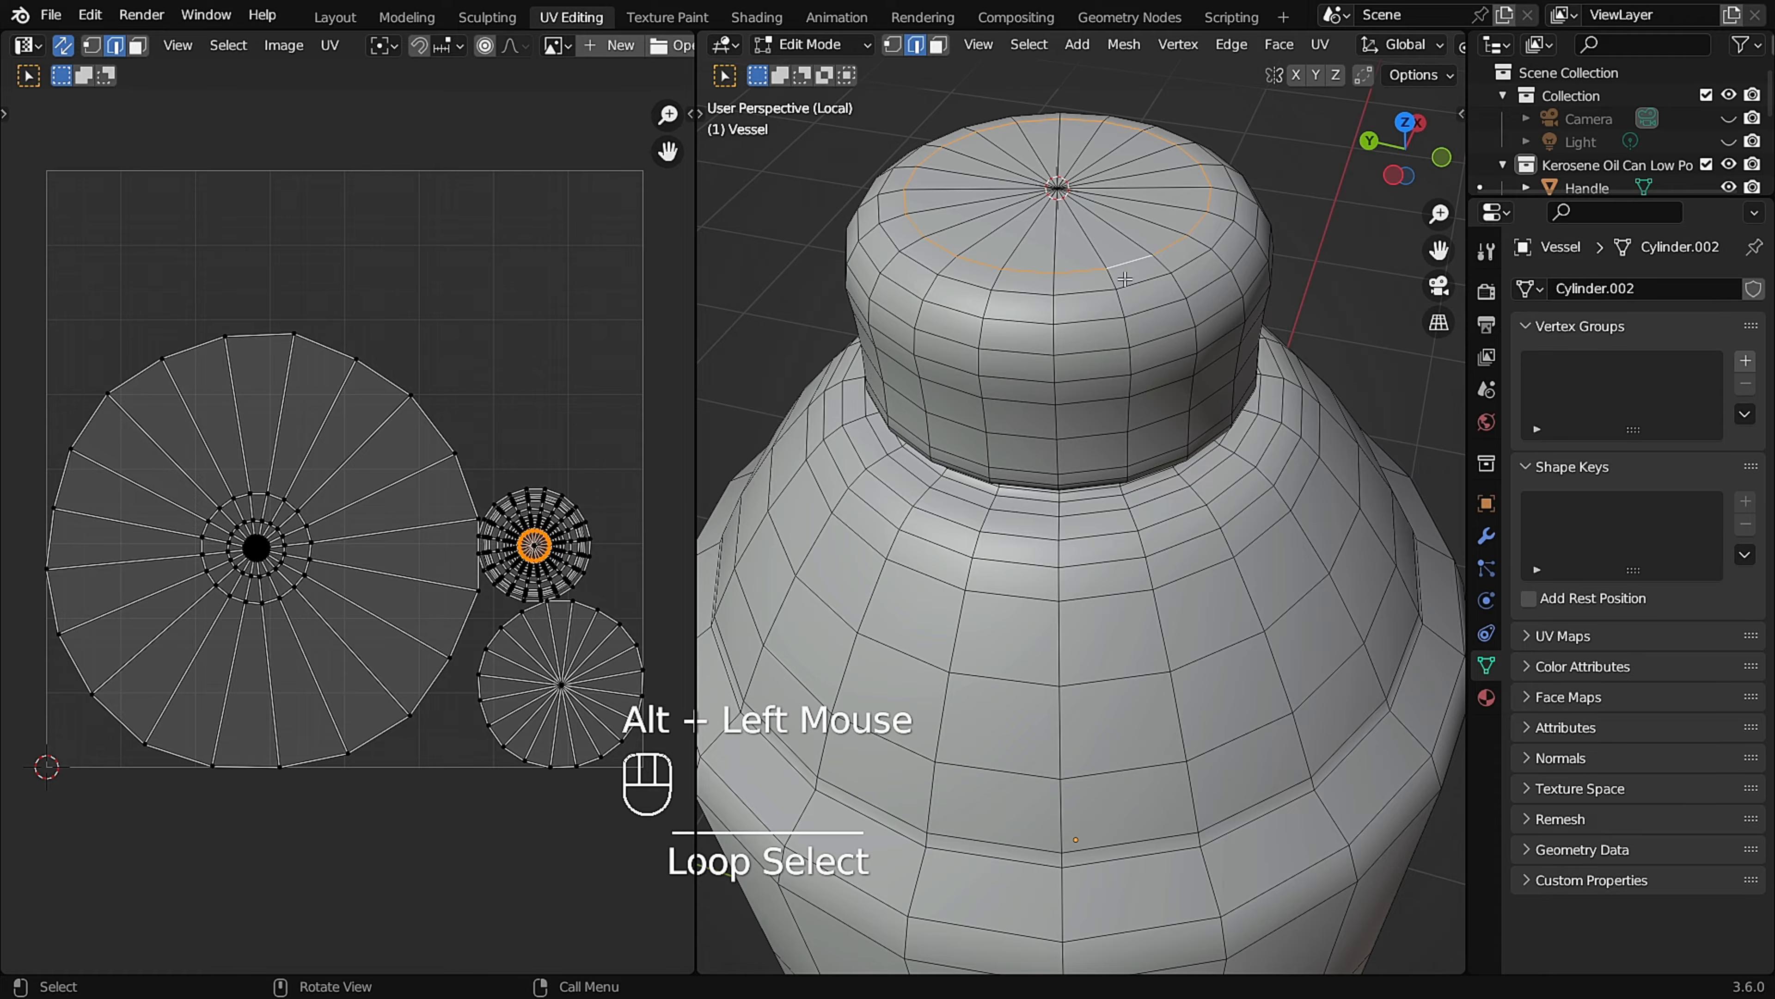
key(u)
click(1122, 309)
Mark a vertical seam down the back of the cap, from its top loop to the neck seam, using Pick Shortest Path.
scroll(1114, 310, down, 2)
middle_drag(1115, 310, 1094, 261)
scroll(1092, 258, down, 1)
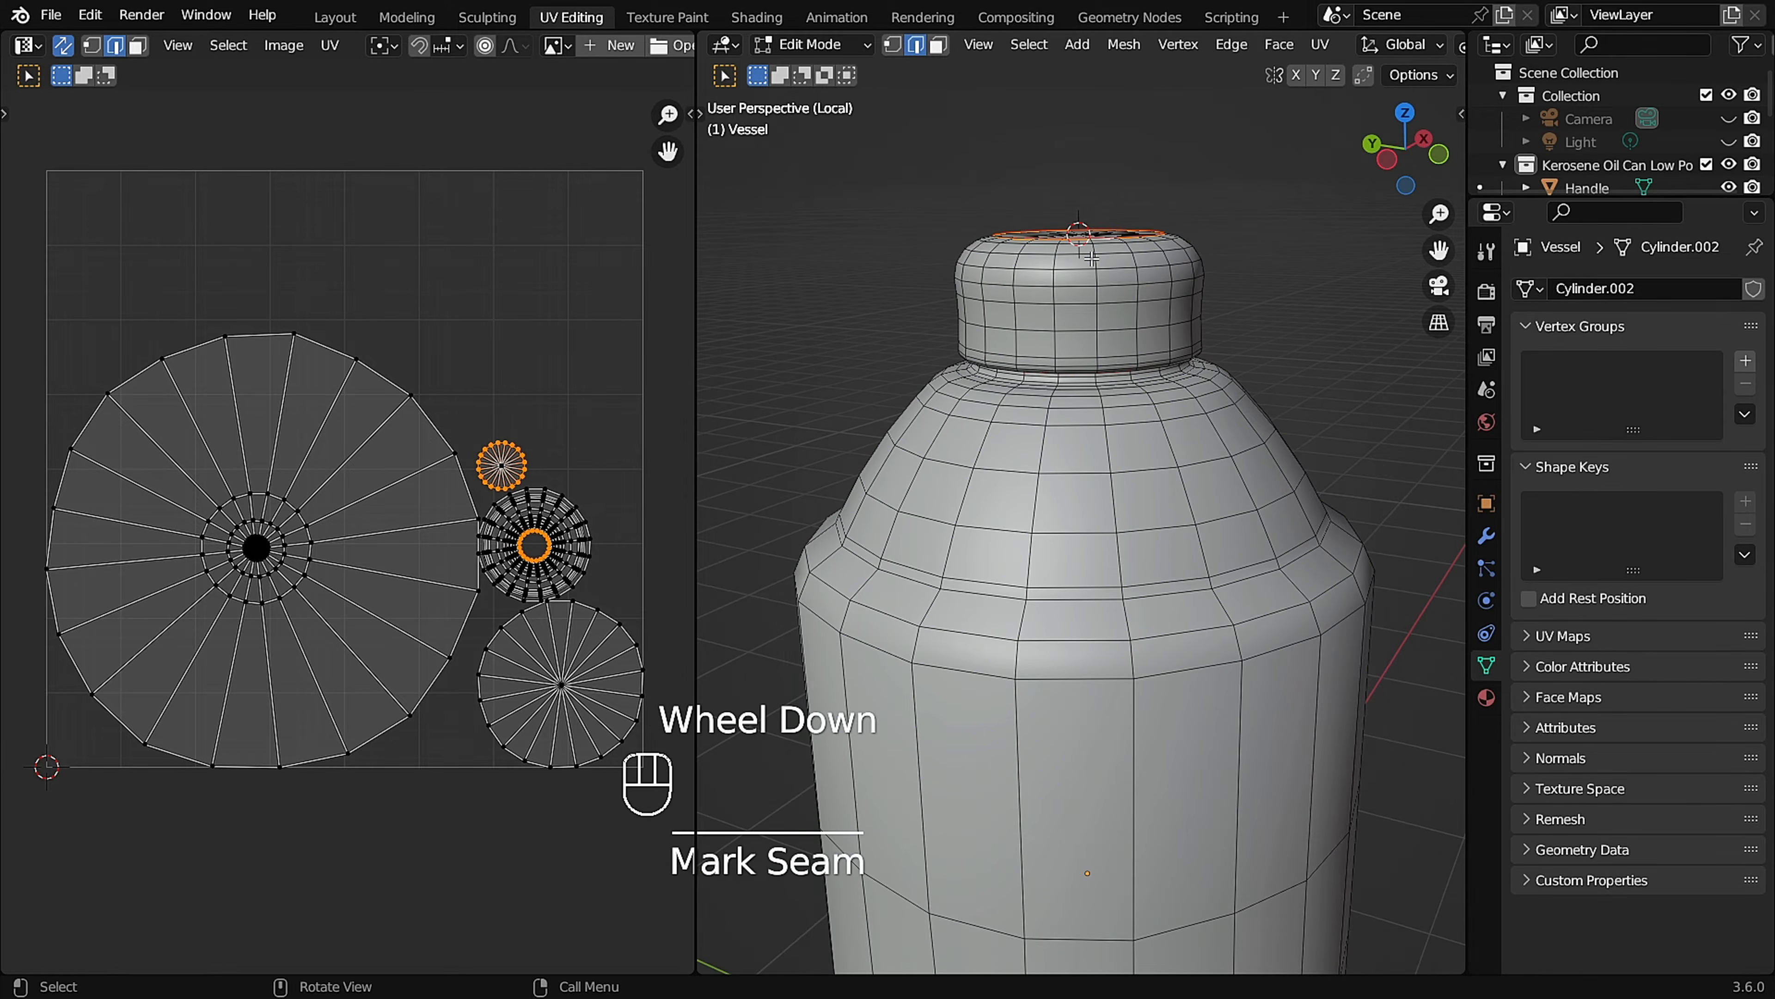
key(KP_1)
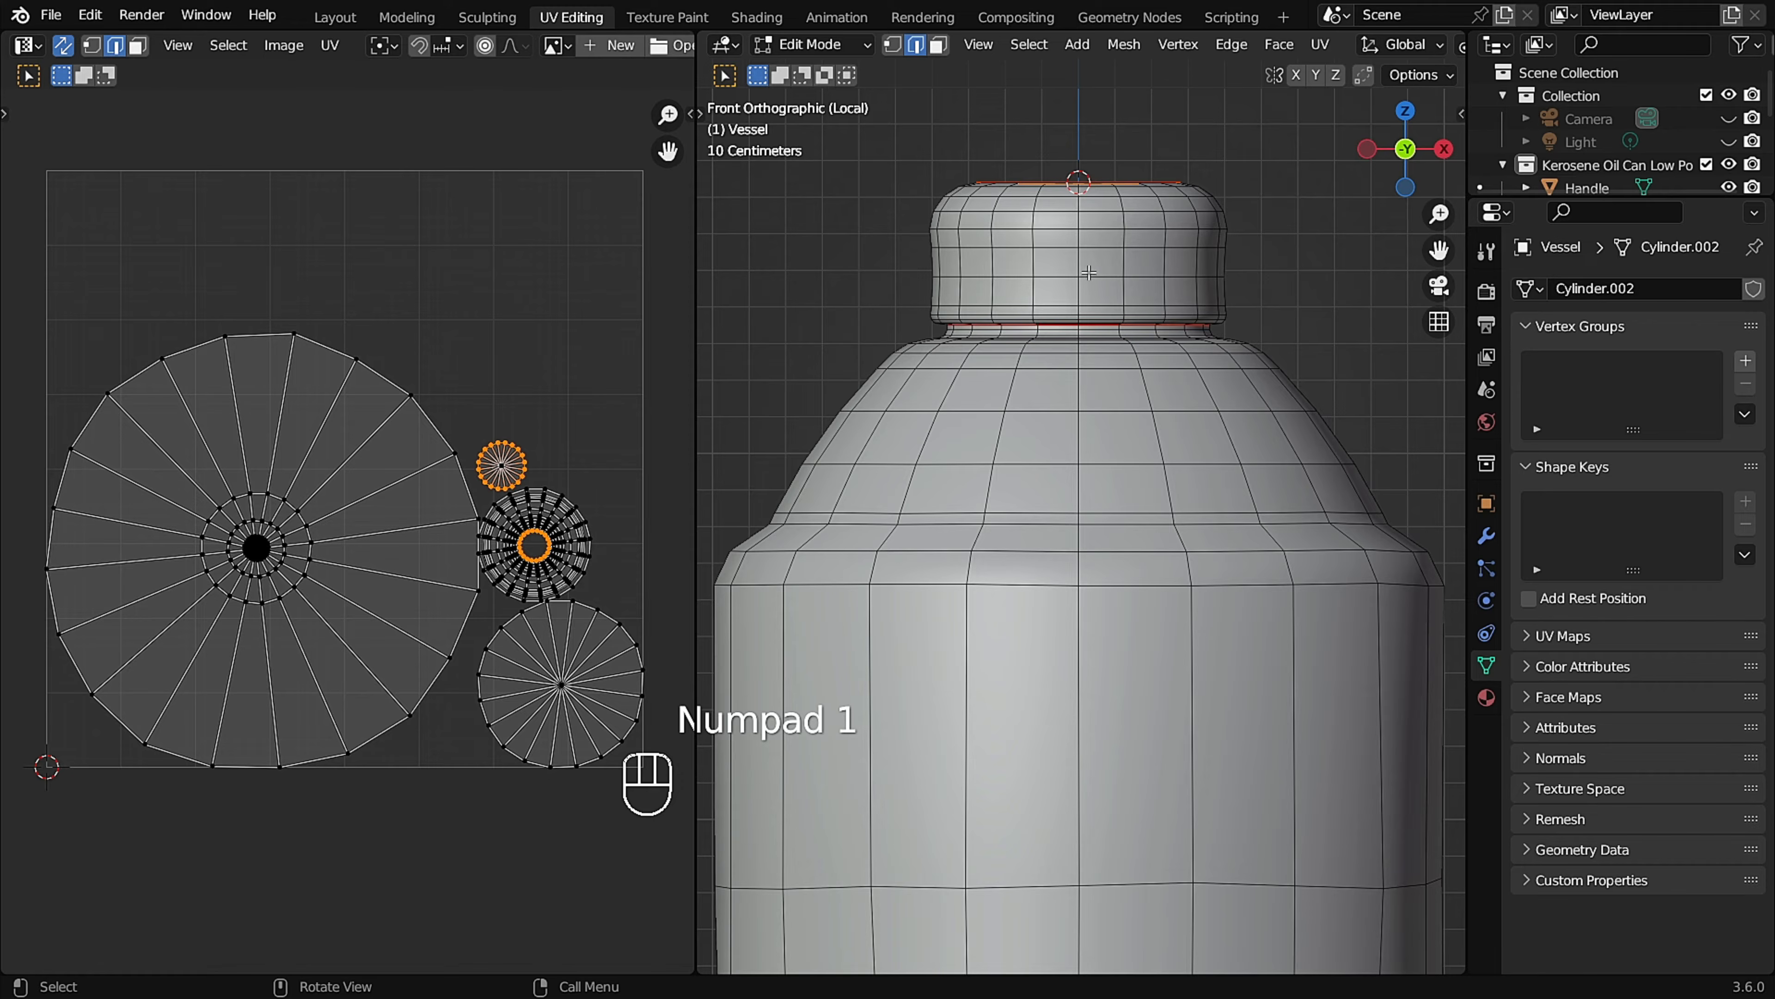
click(1080, 221)
scroll(1080, 221, down, 2)
mouse_move(1080, 221)
middle_down()
mouse_move(1077, 267)
mouse_move(1019, 318)
mouse_move(989, 304)
mouse_move(999, 329)
mouse_move(1071, 254)
middle_up()
scroll(1080, 242, up, 2)
scroll(986, 302, up, 2)
scroll(996, 315, up, 5)
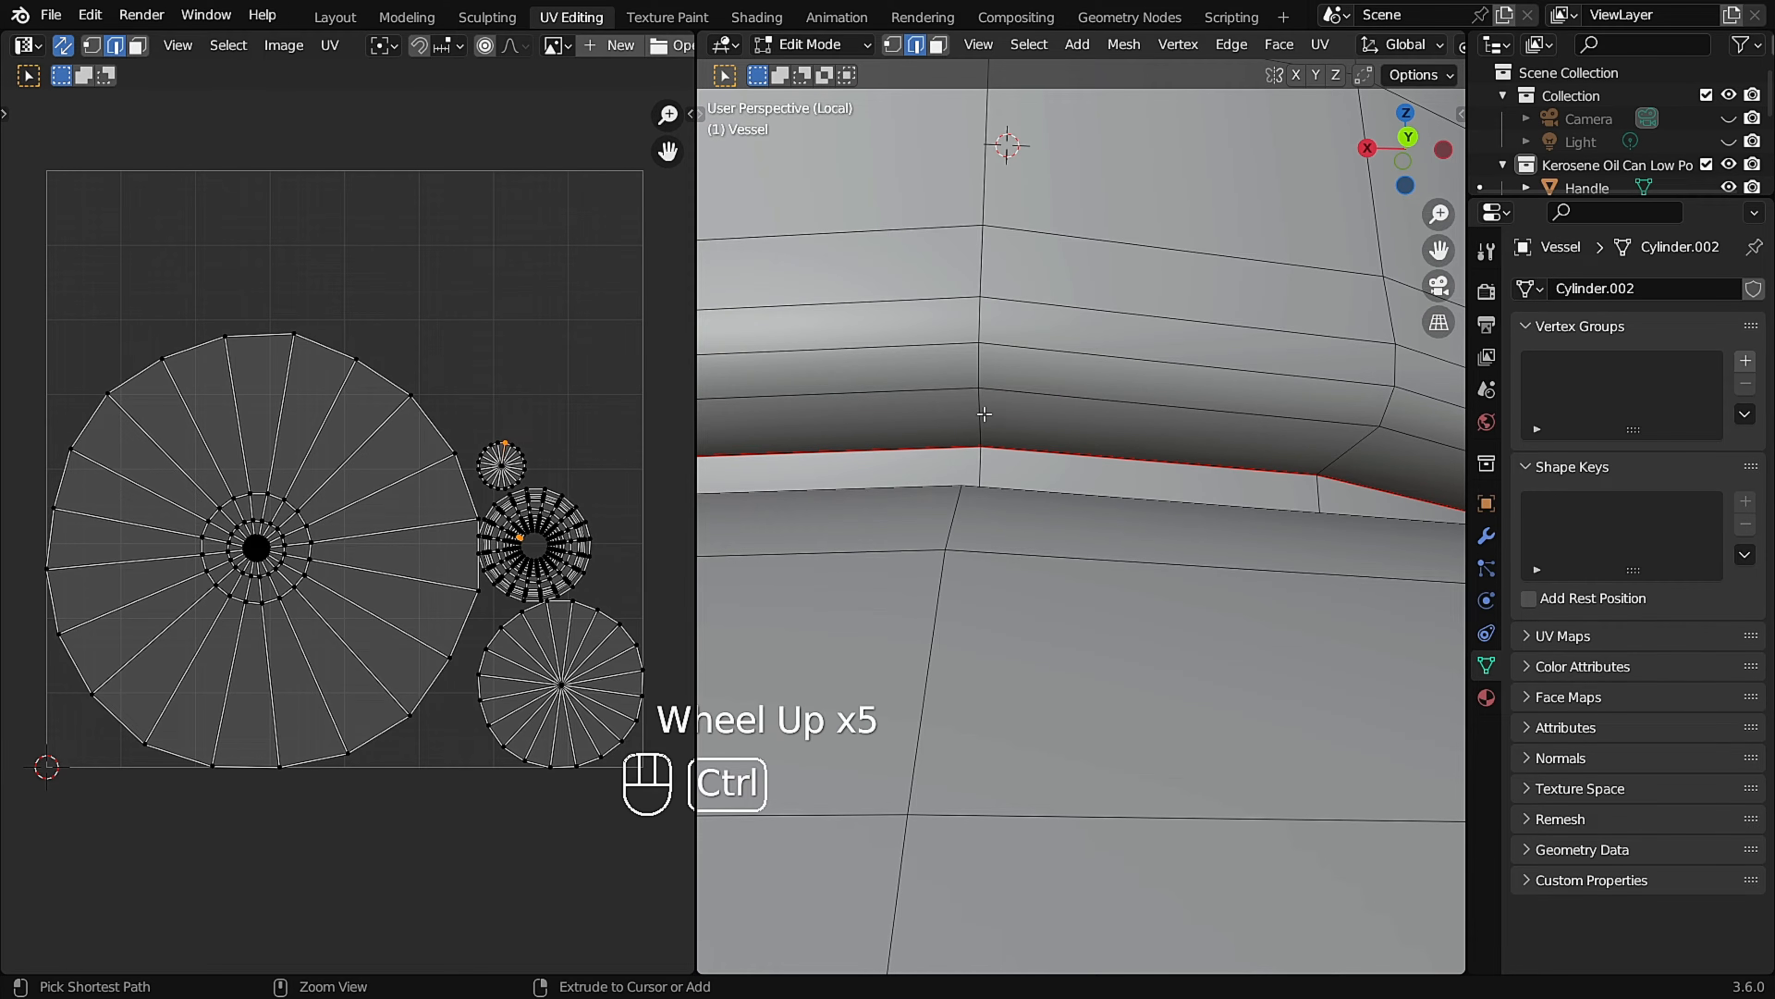
scroll(1015, 328, down, 2)
shift+scroll(1010, 209, up, 1)
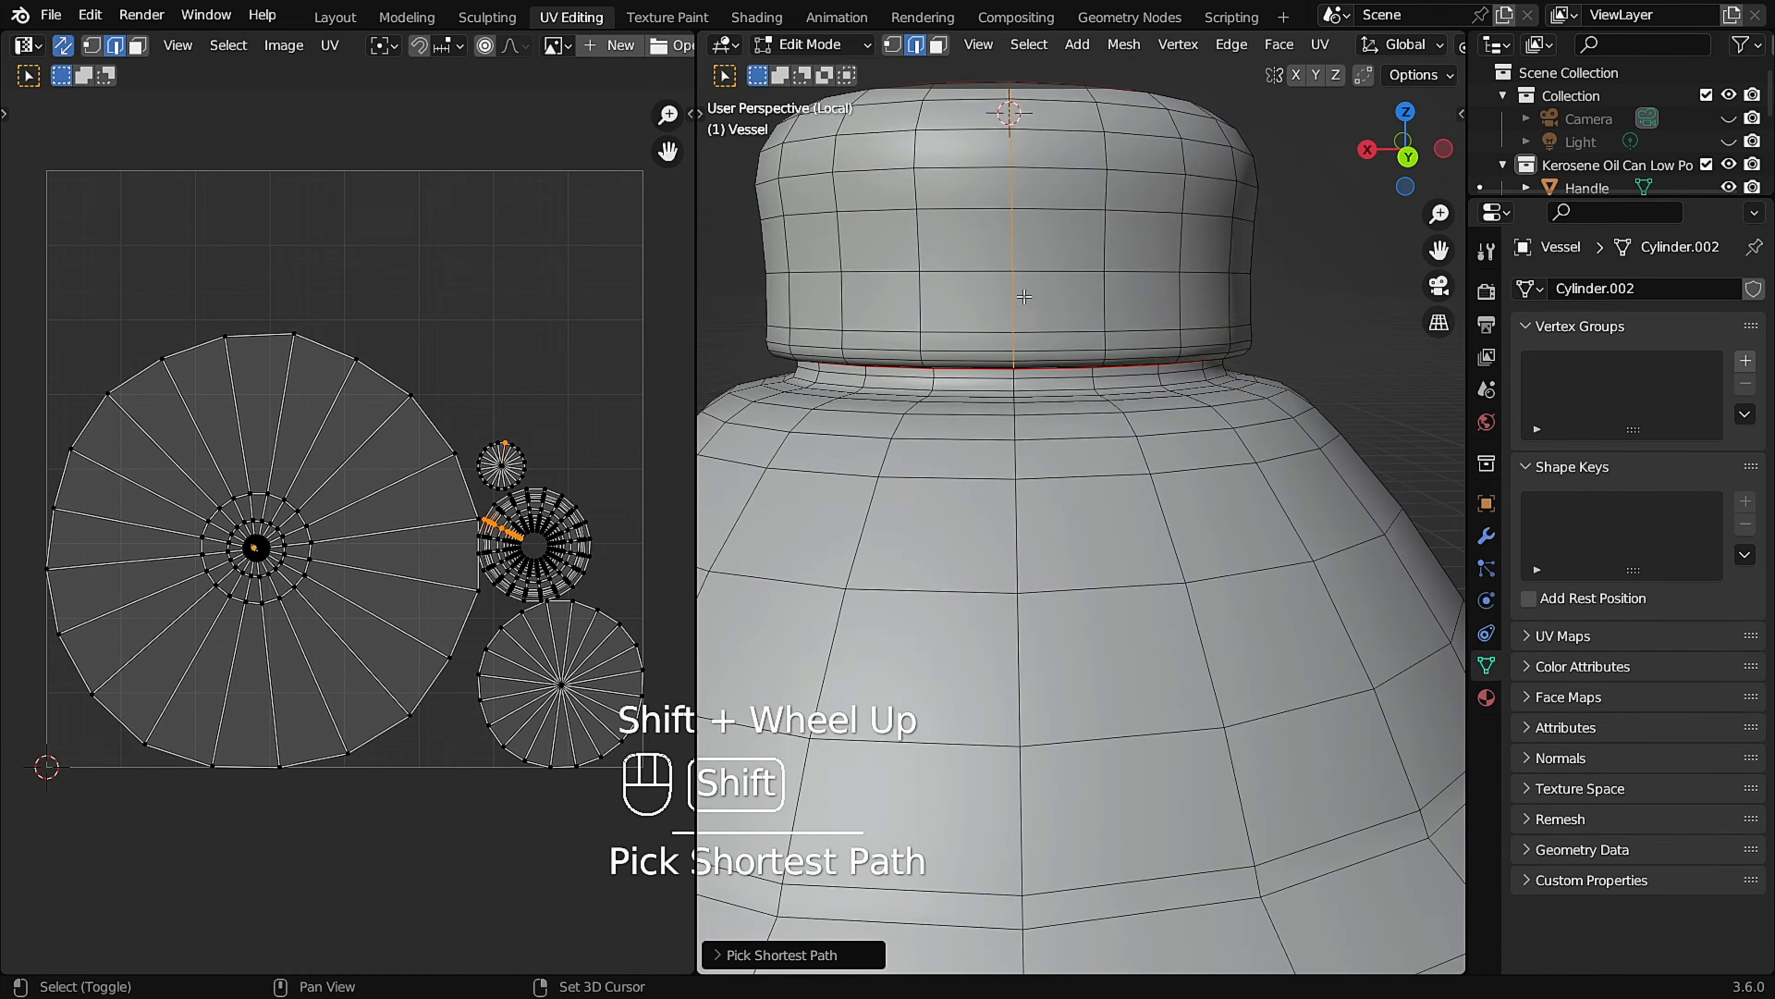
shift+middle_drag(1010, 148, 1008, 302)
middle_drag(1010, 409, 969, 356)
key(u)
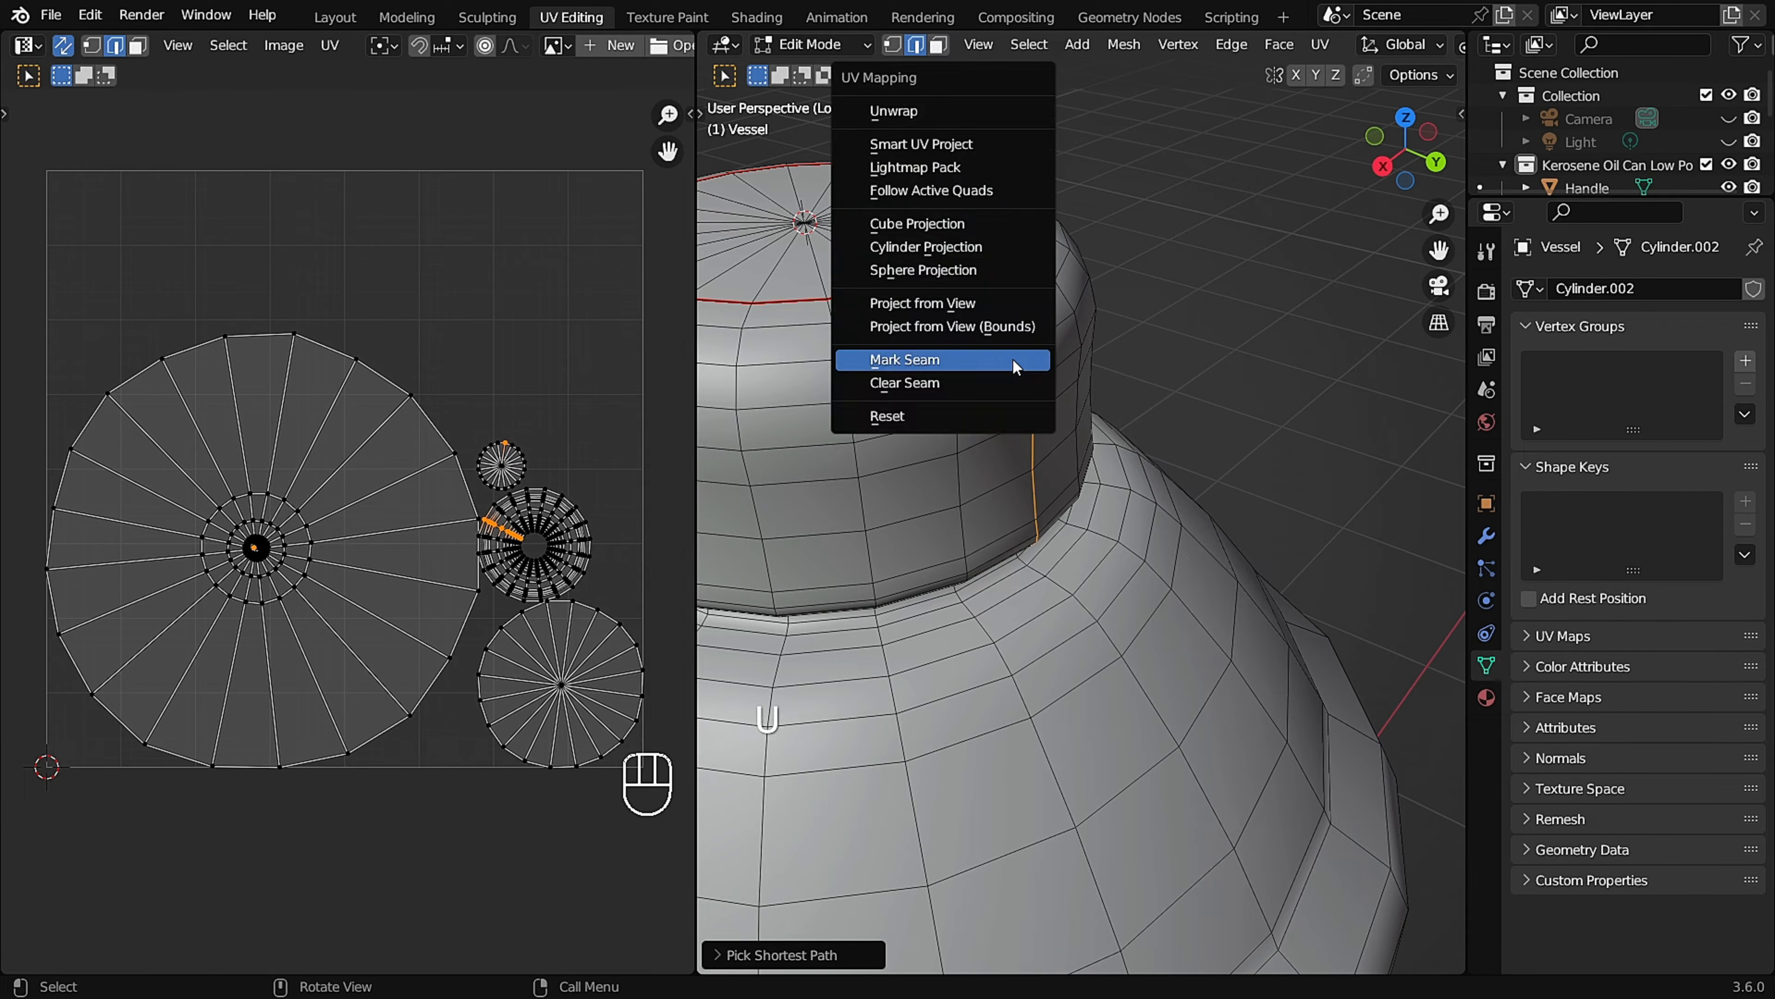
click(1015, 361)
Mark a vertical seam down the back of the Vessel's body, from the neck seam to the base seam, using Pick Shortest Path.
scroll(1031, 371, down, 3)
middle_drag(1031, 371, 1039, 439)
shift+scroll(1083, 378, down, 4)
scroll(1140, 336, up, 2)
scroll(1153, 276, up, 3)
scroll(1153, 462, down, 3)
scroll(1079, 356, down, 2)
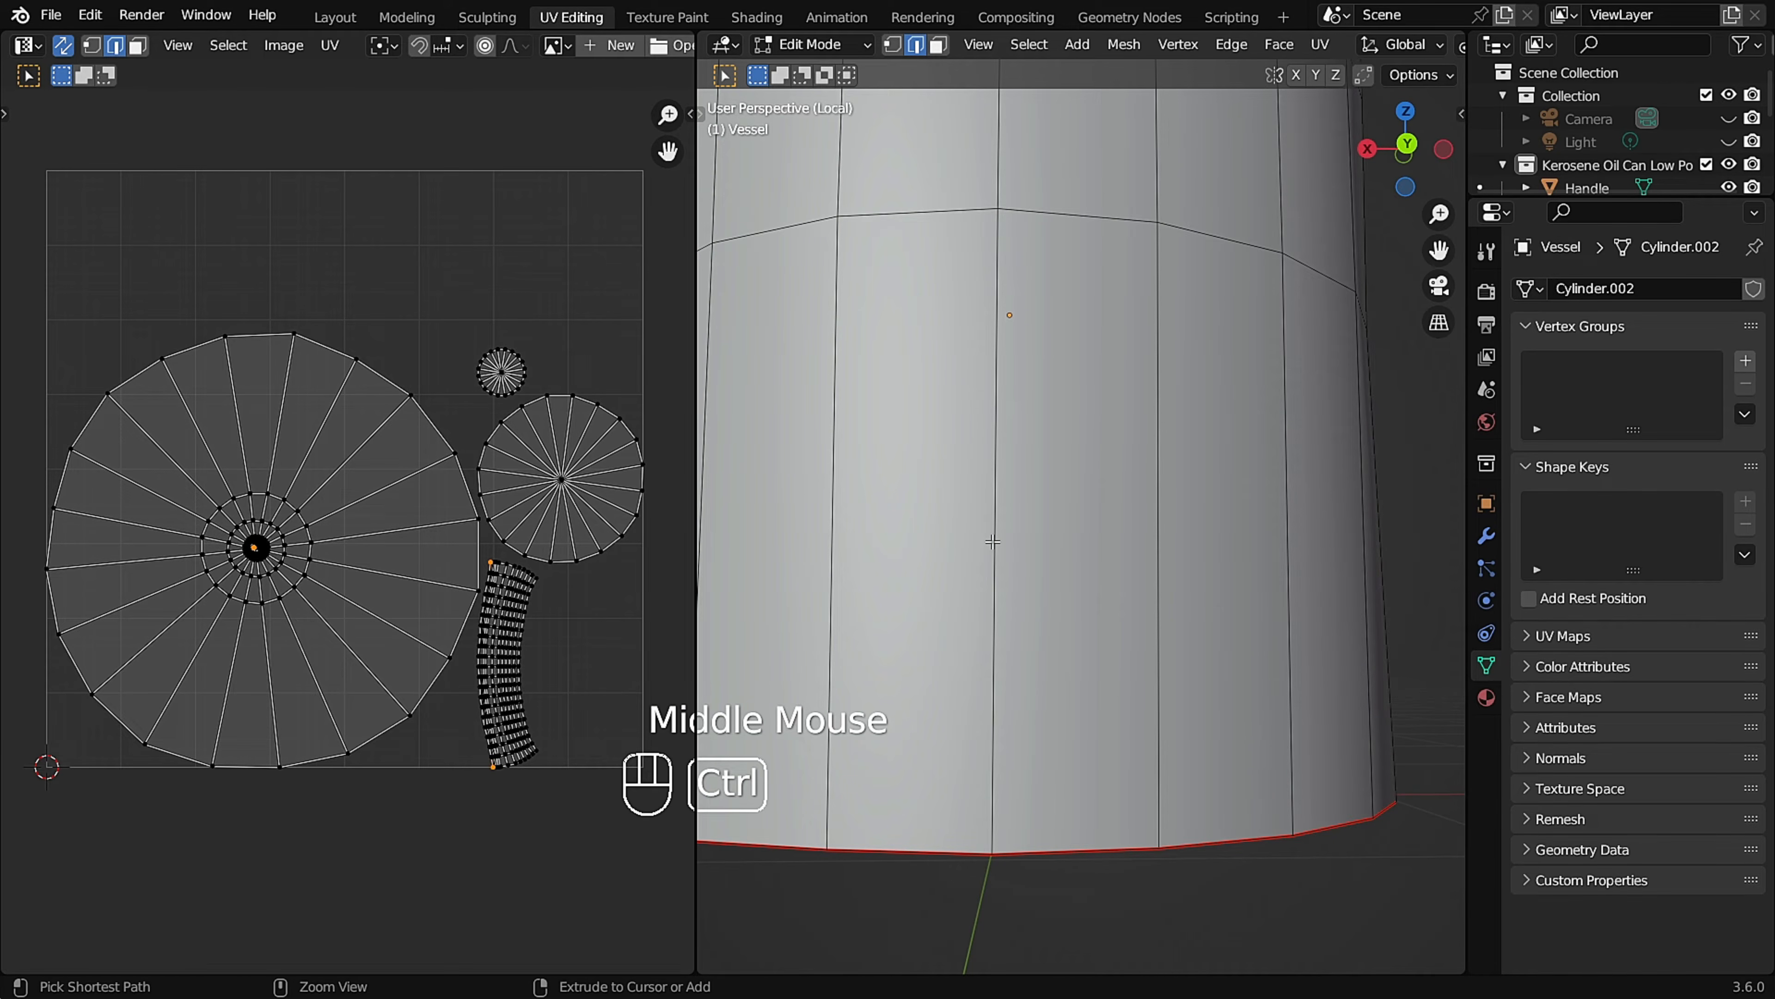
scroll(992, 542, down, 2)
middle_drag(1004, 394, 1029, 399)
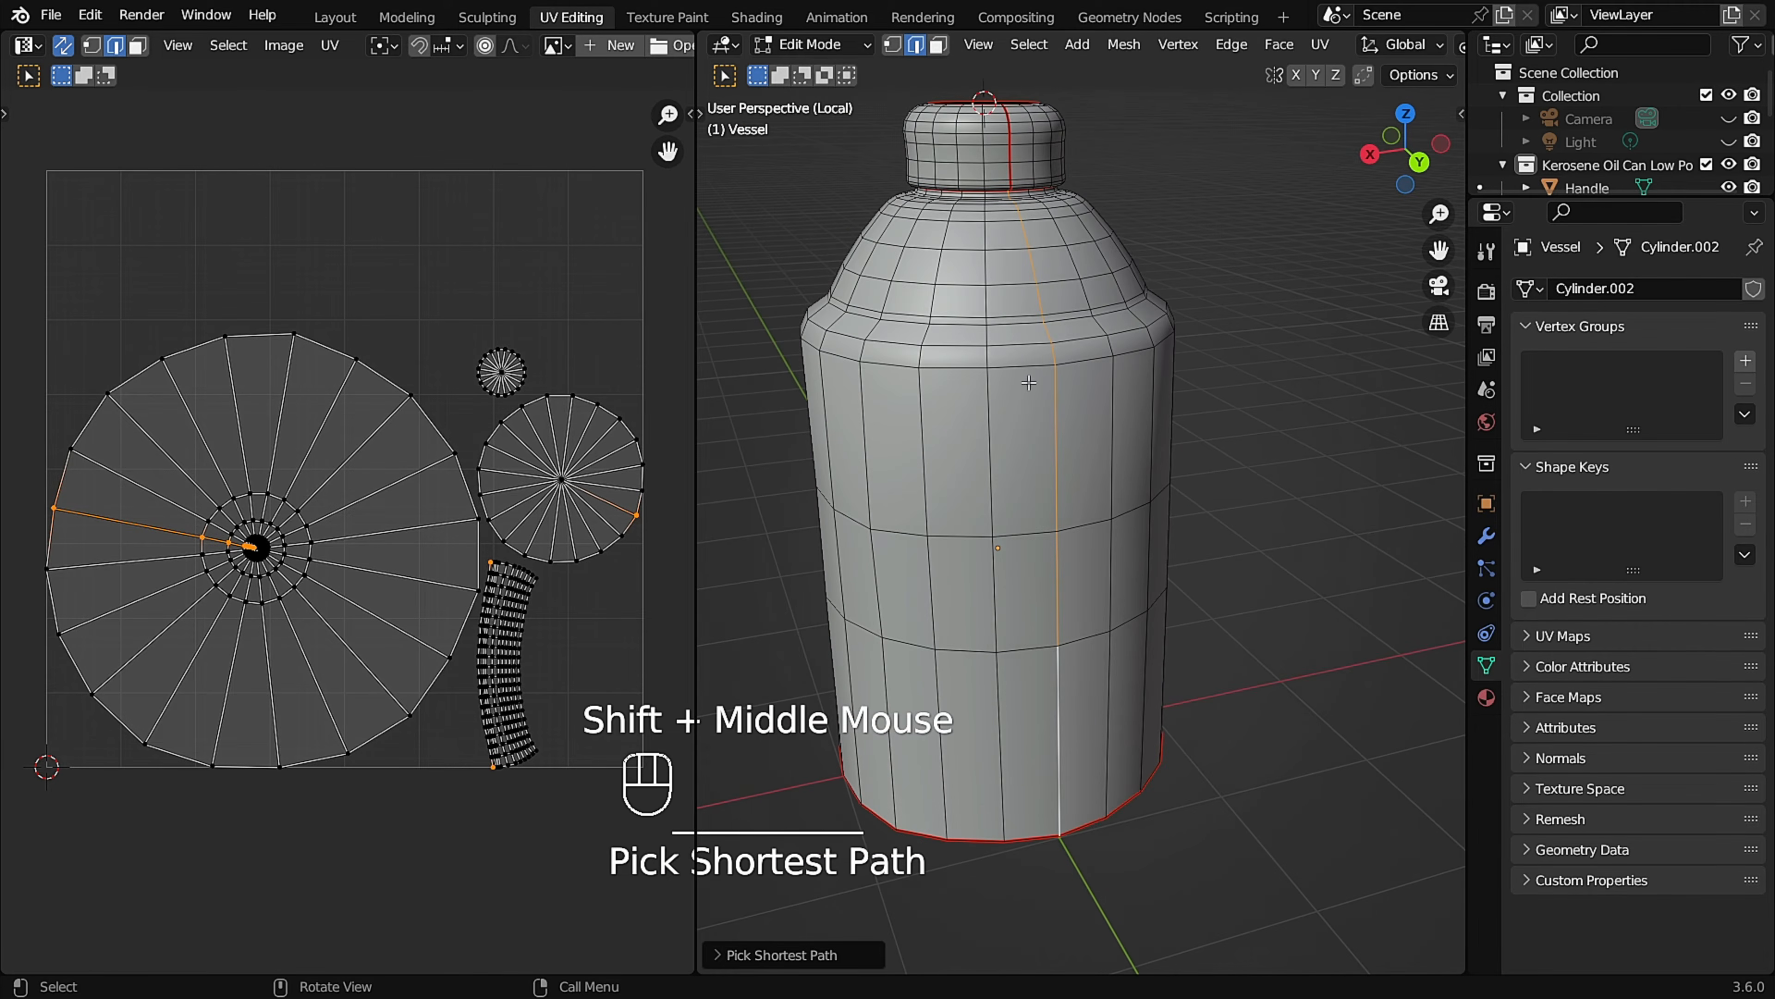
scroll(1002, 200, up, 2)
middle_drag(1002, 200, 971, 220)
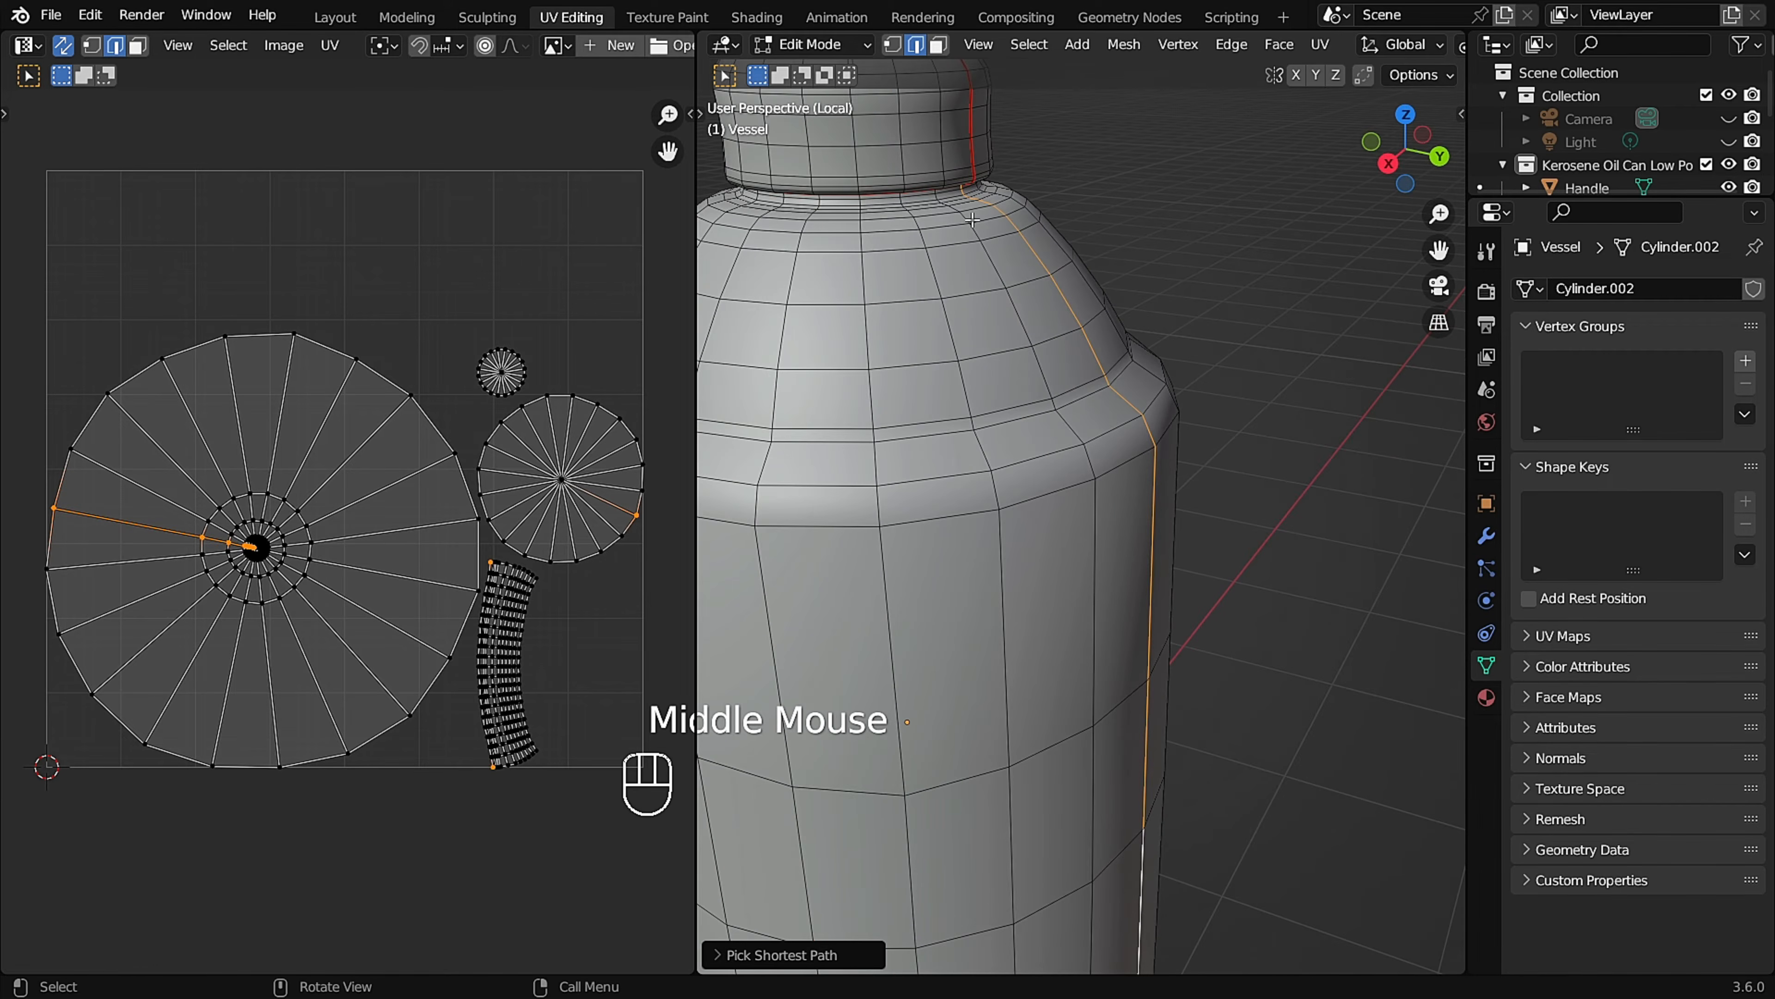
key(u)
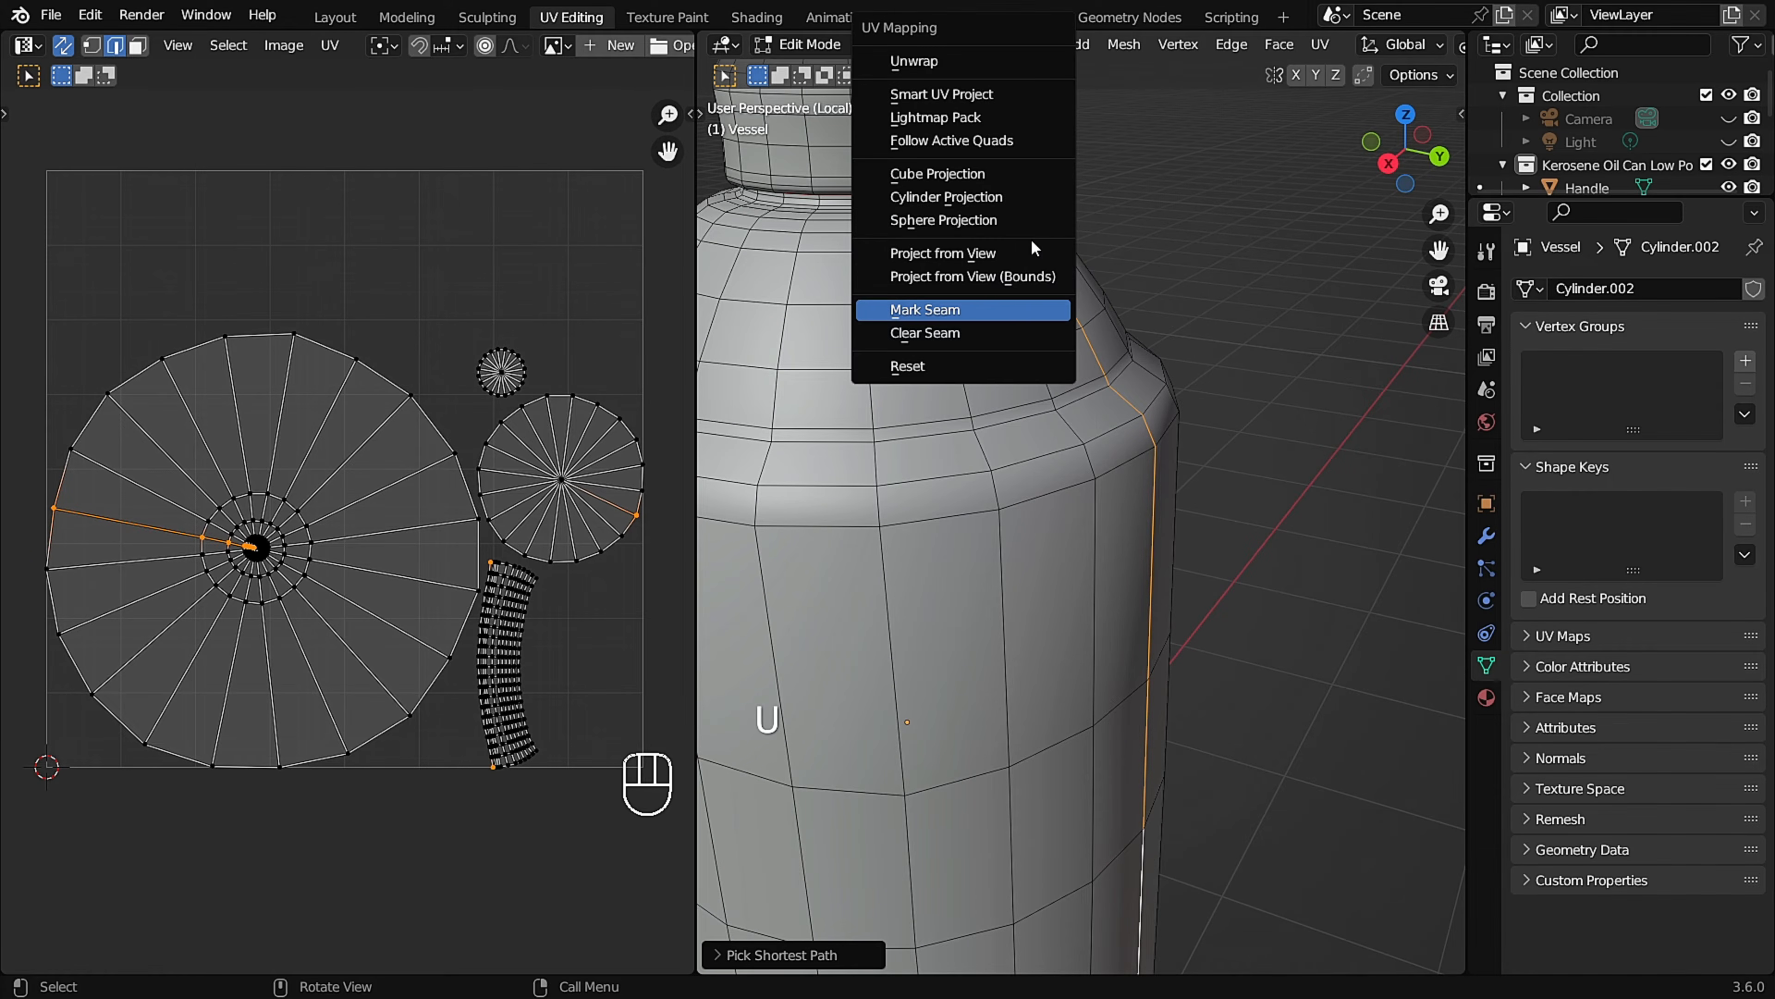
click(1025, 310)
Mark a seam along the shoulder edge loop where the Vessel's sloped upper part meets the straight body.
scroll(1025, 312, down, 2)
middle_drag(1025, 312, 1145, 470)
scroll(964, 374, up, 2)
scroll(1046, 360, up, 2)
scroll(1084, 368, up, 1)
scroll(1062, 406, up, 1)
scroll(1078, 453, down, 2)
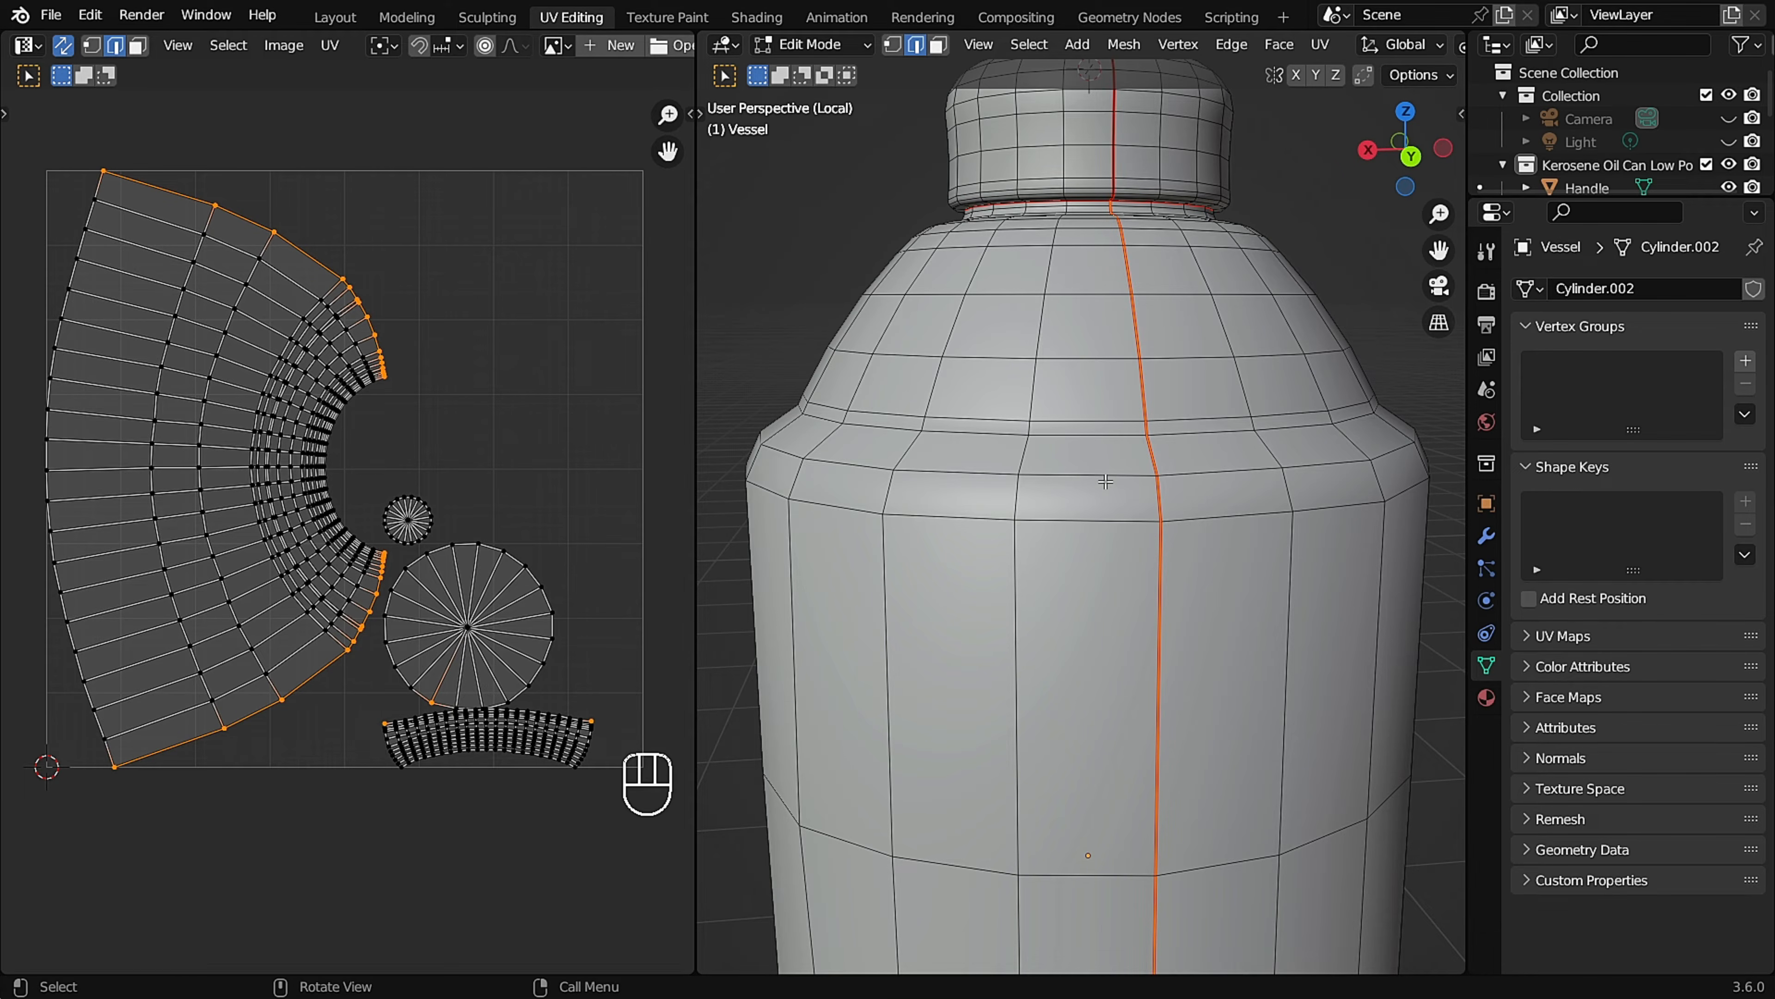
scroll(1104, 477, down, 2)
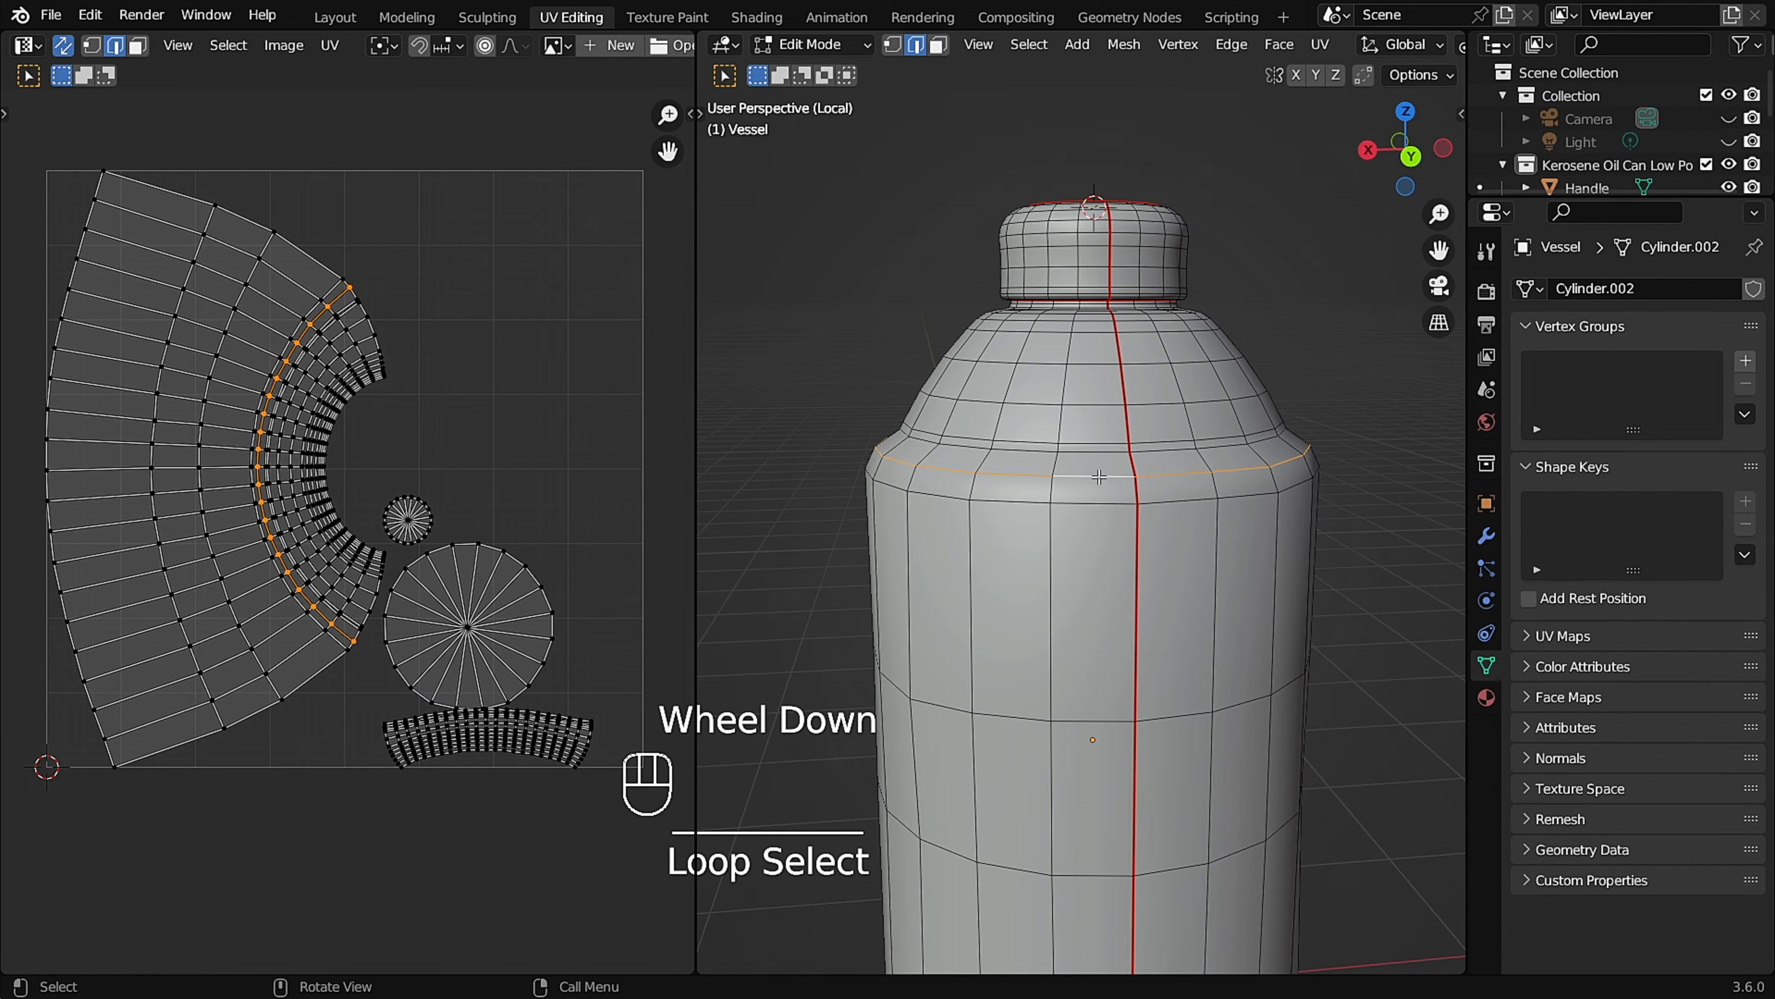
click(1099, 478)
Set the viewport shading to Material Preview and inspect the checker pattern over the Vessel.
scroll(1097, 479, down, 2)
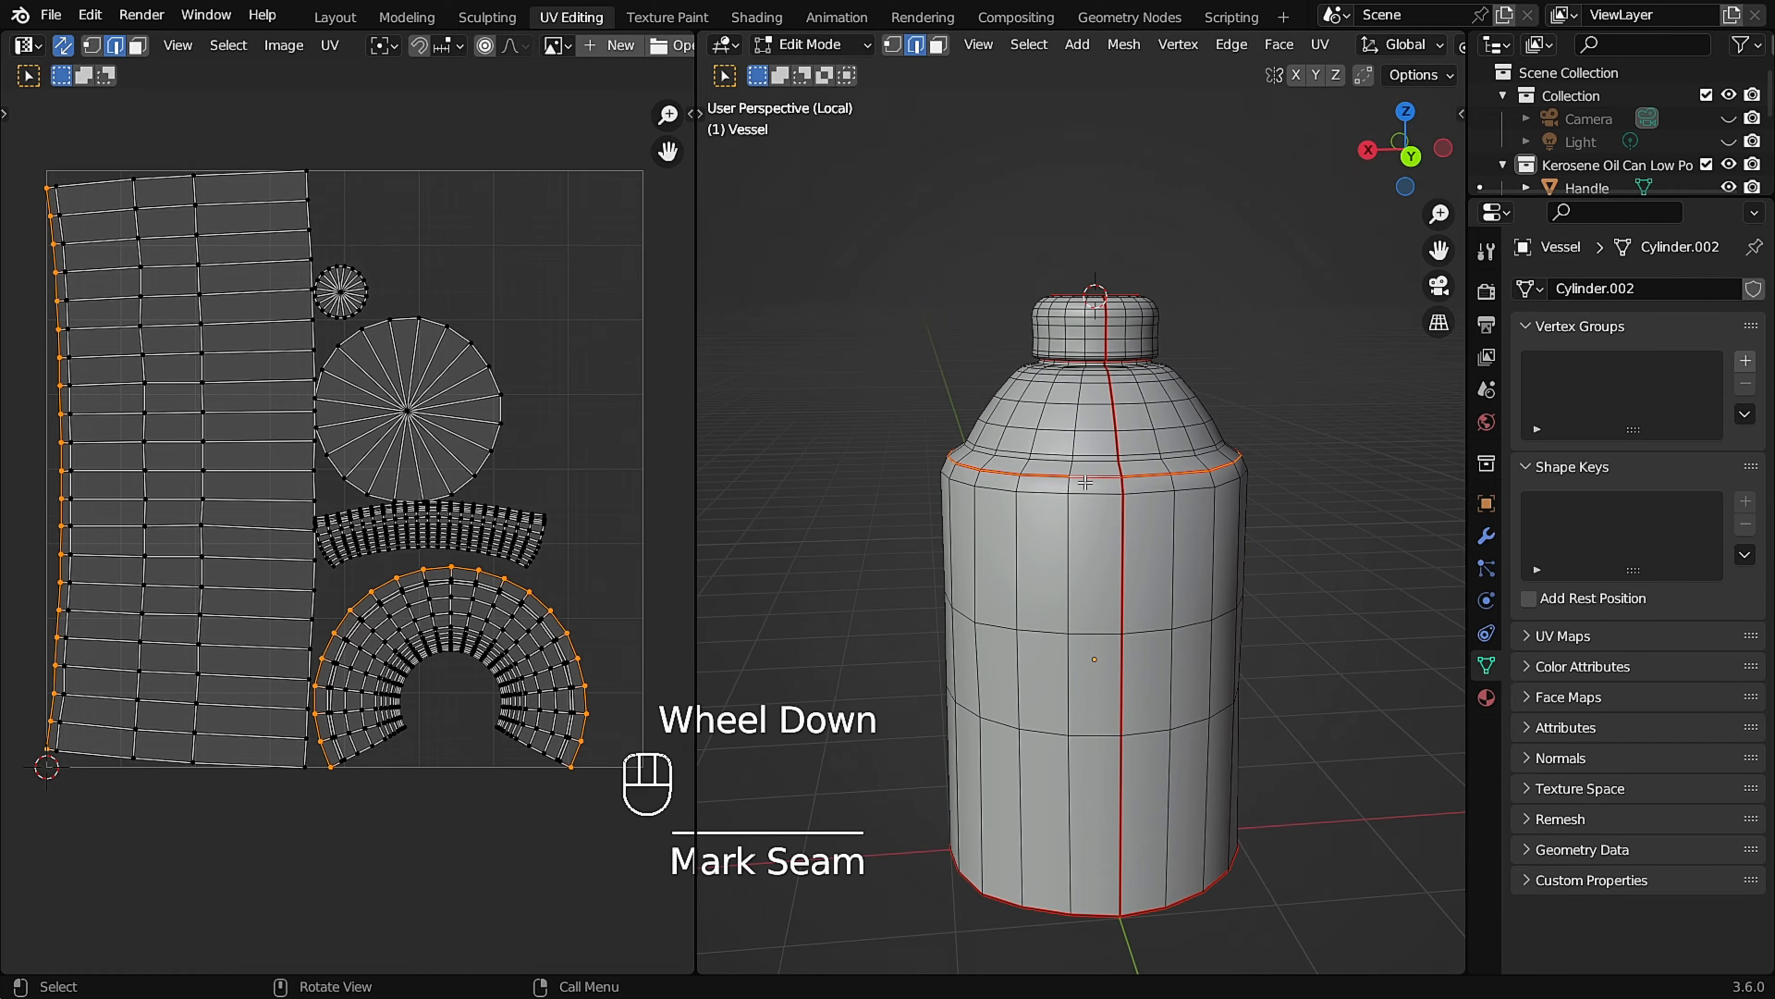
middle_drag(1340, 460, 1328, 448)
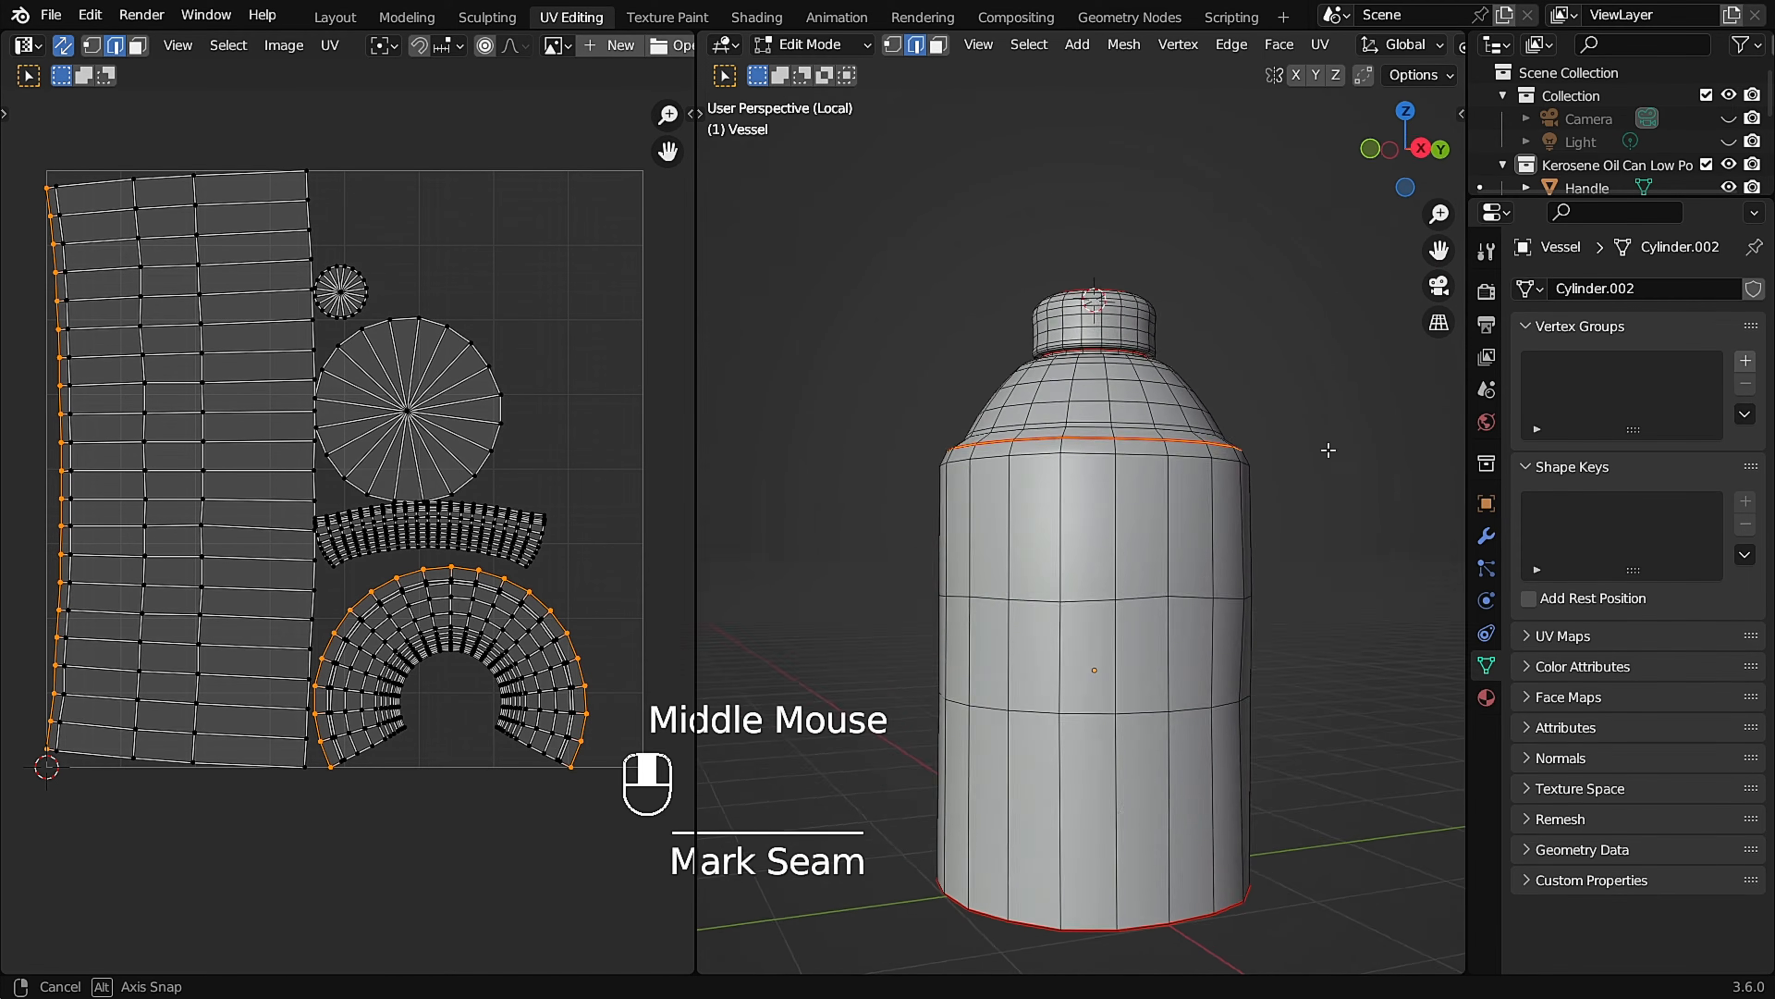
middle_drag(1143, 435, 1169, 462)
scroll(1094, 356, up, 3)
middle_drag(1095, 357, 1193, 372)
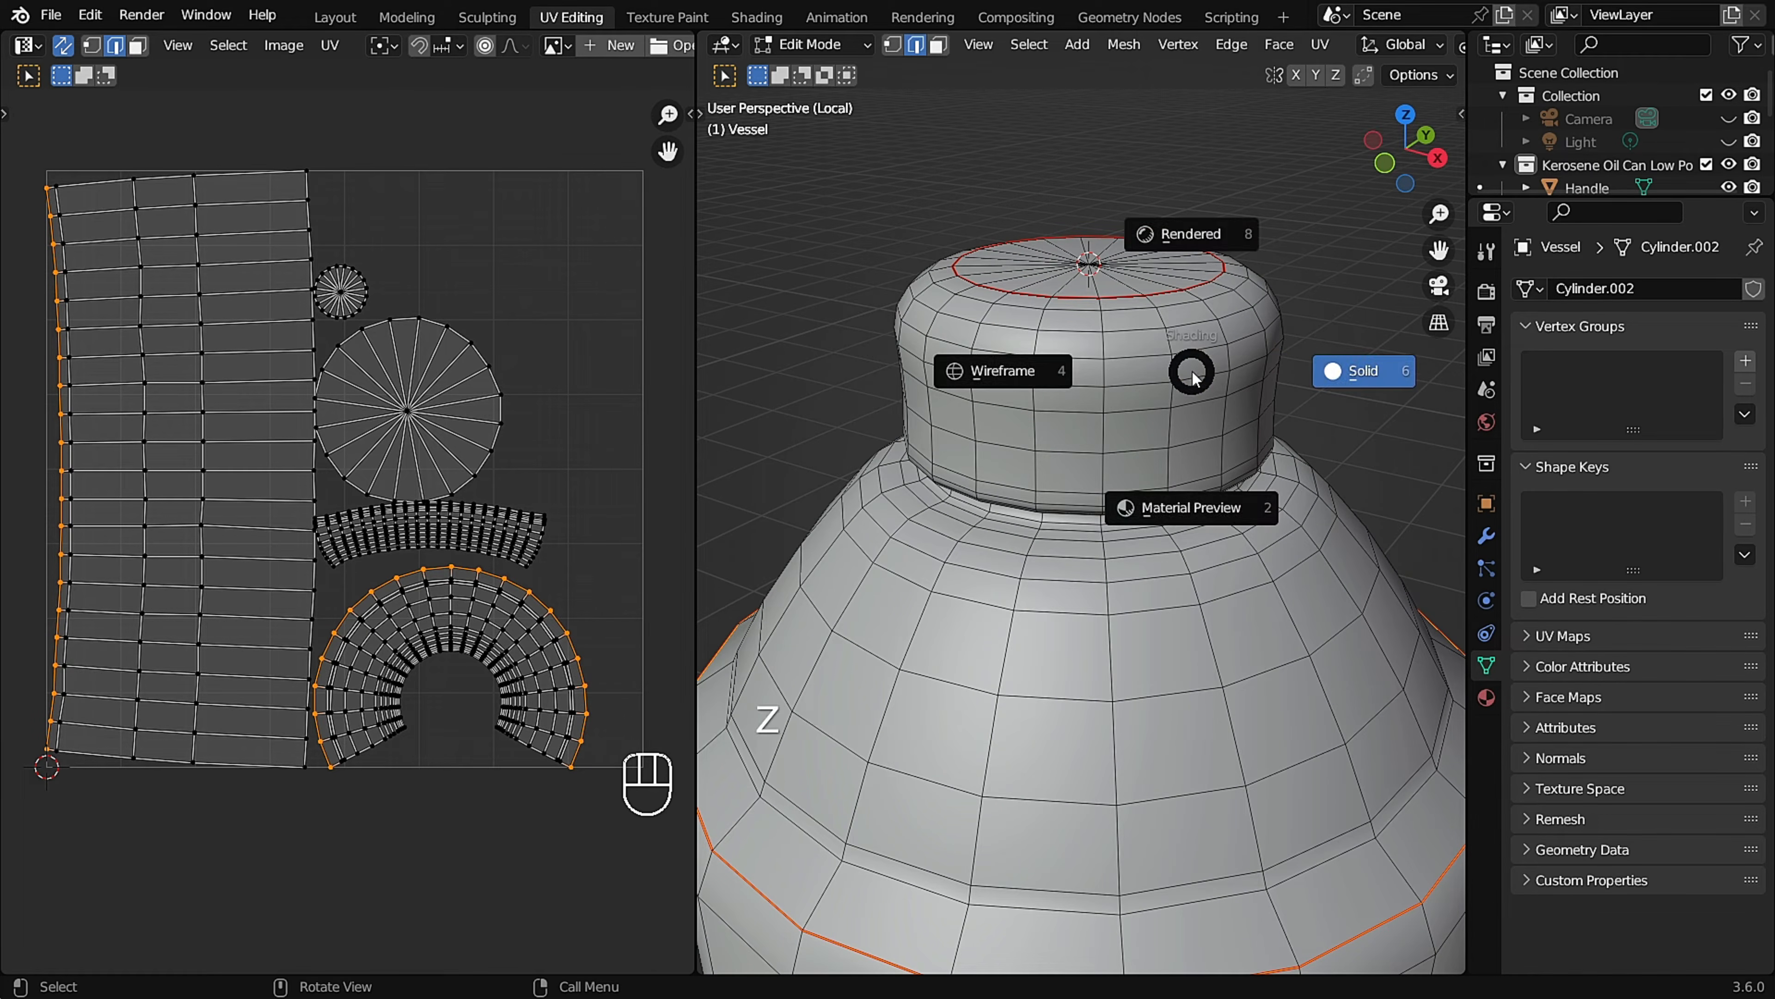
click(1192, 505)
scroll(1192, 505, down, 3)
mouse_move(1192, 504)
middle_down()
mouse_move(1118, 741)
mouse_move(1116, 498)
mouse_move(1194, 394)
mouse_move(1174, 409)
middle_up()
scroll(1188, 392, down, 2)
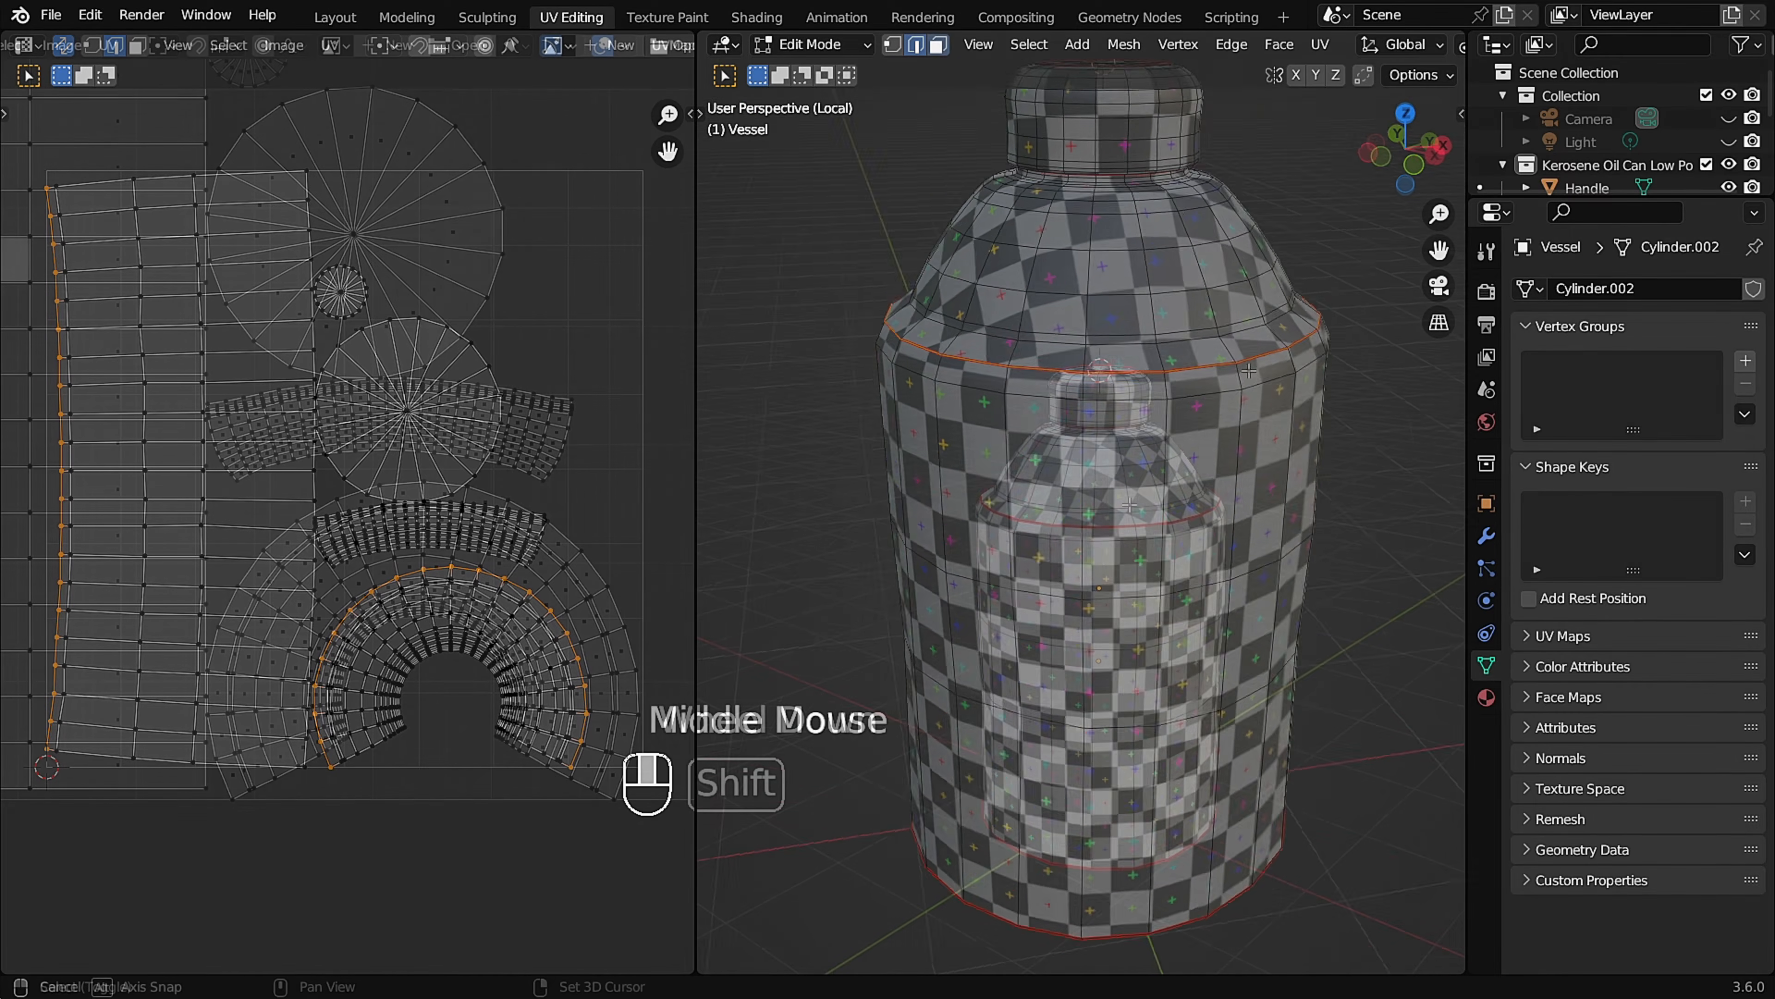
Leave the Vessel's Local View, then isolate the Vessel rings and enter Edit Mode on them.
key(KP_Divide)
middle_drag(992, 420, 956, 343)
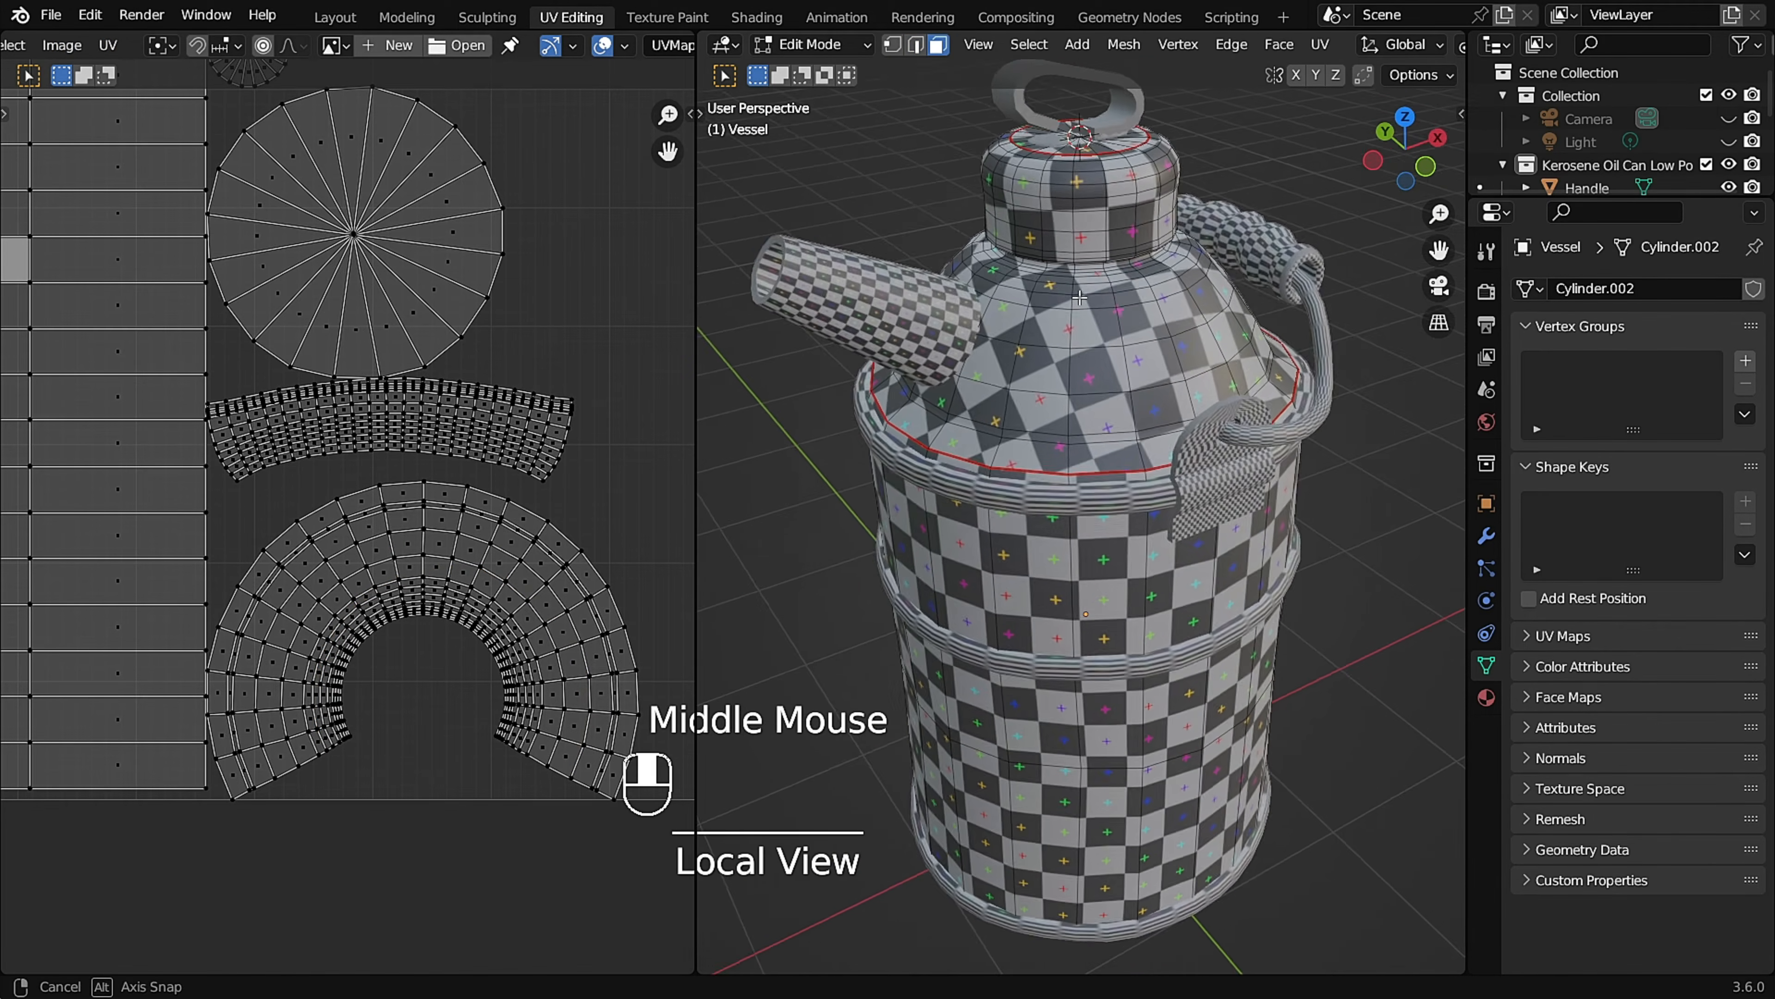
scroll(956, 342, down, 1)
scroll(955, 342, up, 2)
shift+middle_drag(943, 692, 1251, 450)
key(Tab)
scroll(1182, 535, down, 4)
scroll(1251, 450, up, 2)
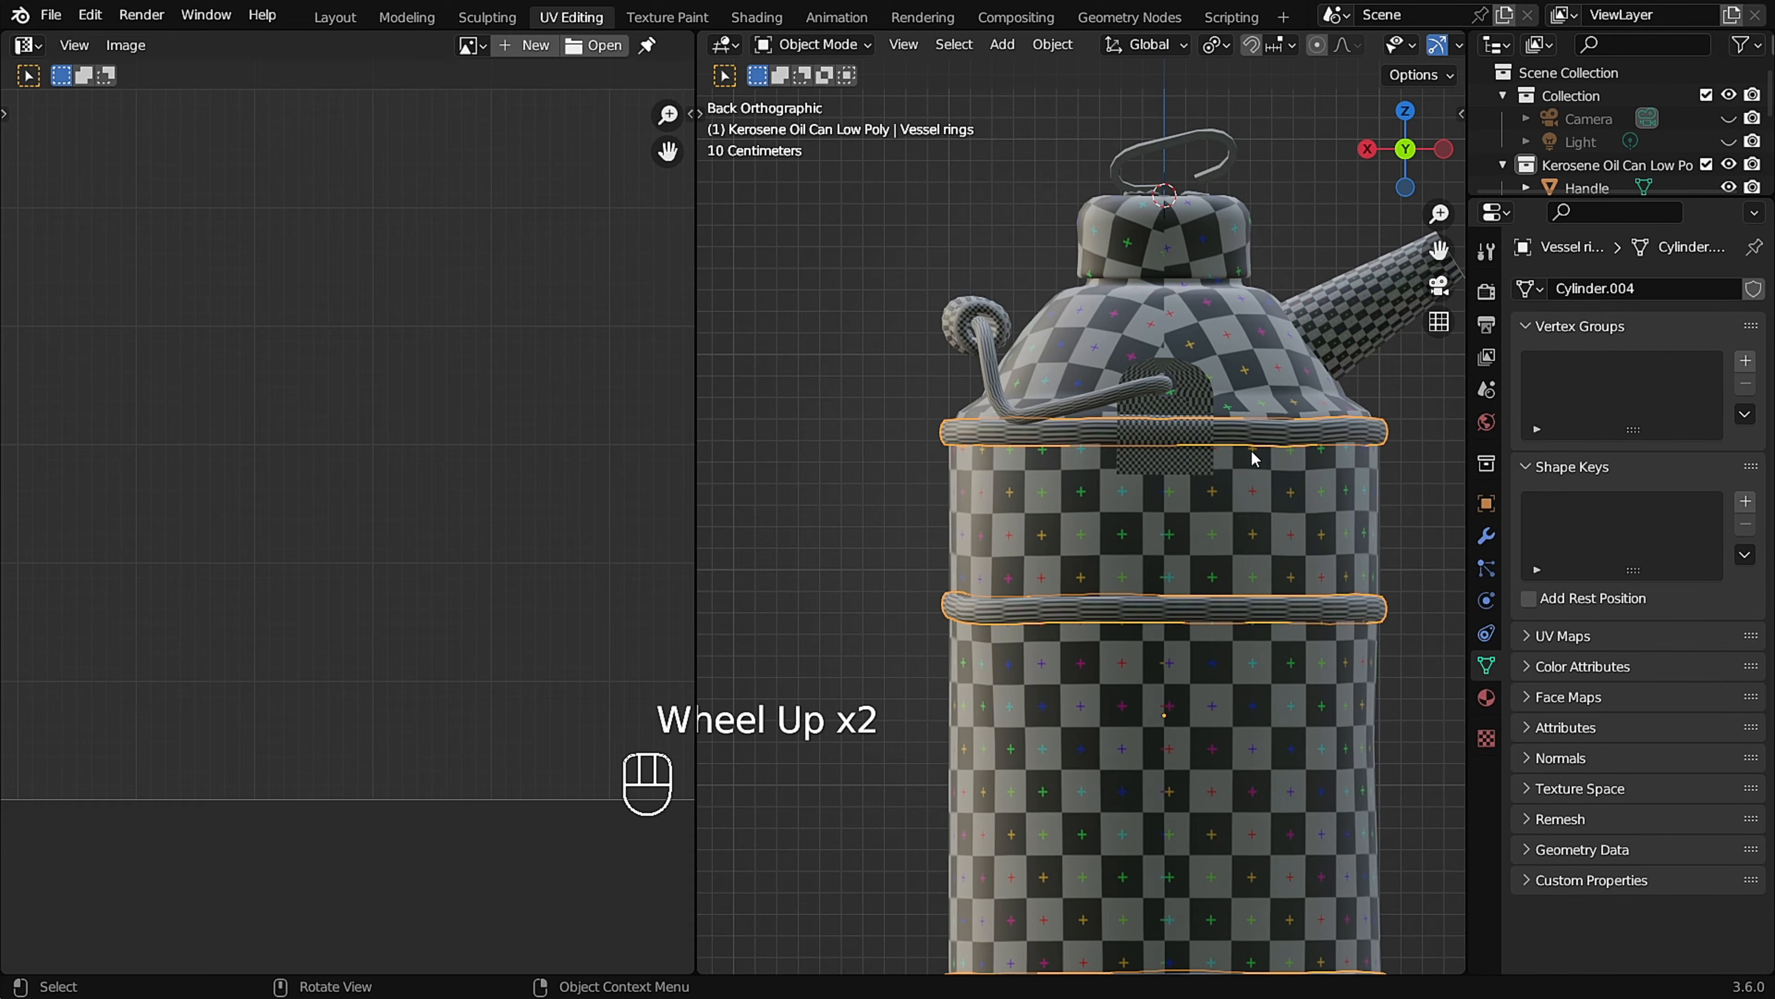
key(slash)
key(Tab)
In Solid shading and edge select mode, mark a seam across each Vessel ring at the centre of its back.
scroll(1086, 266, up, 5)
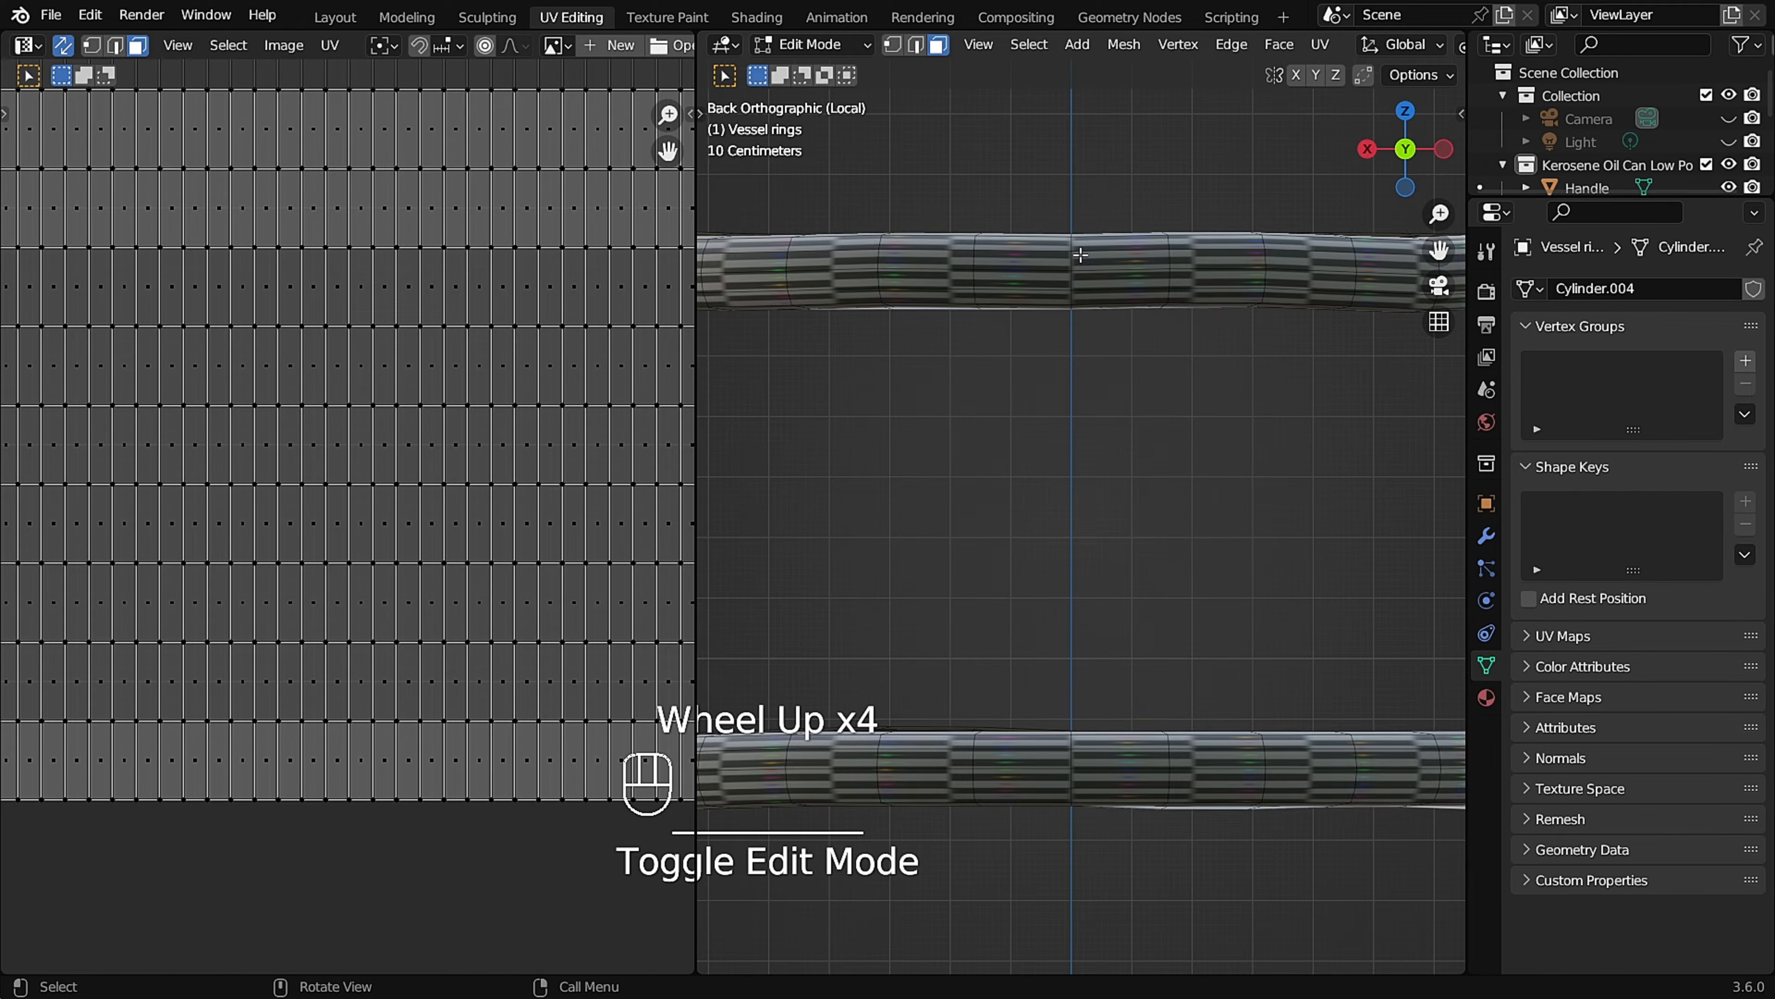
click(1153, 278)
scroll(1110, 376, down, 2)
shift+middle_drag(1110, 377, 1136, 700)
scroll(1140, 621, up, 6)
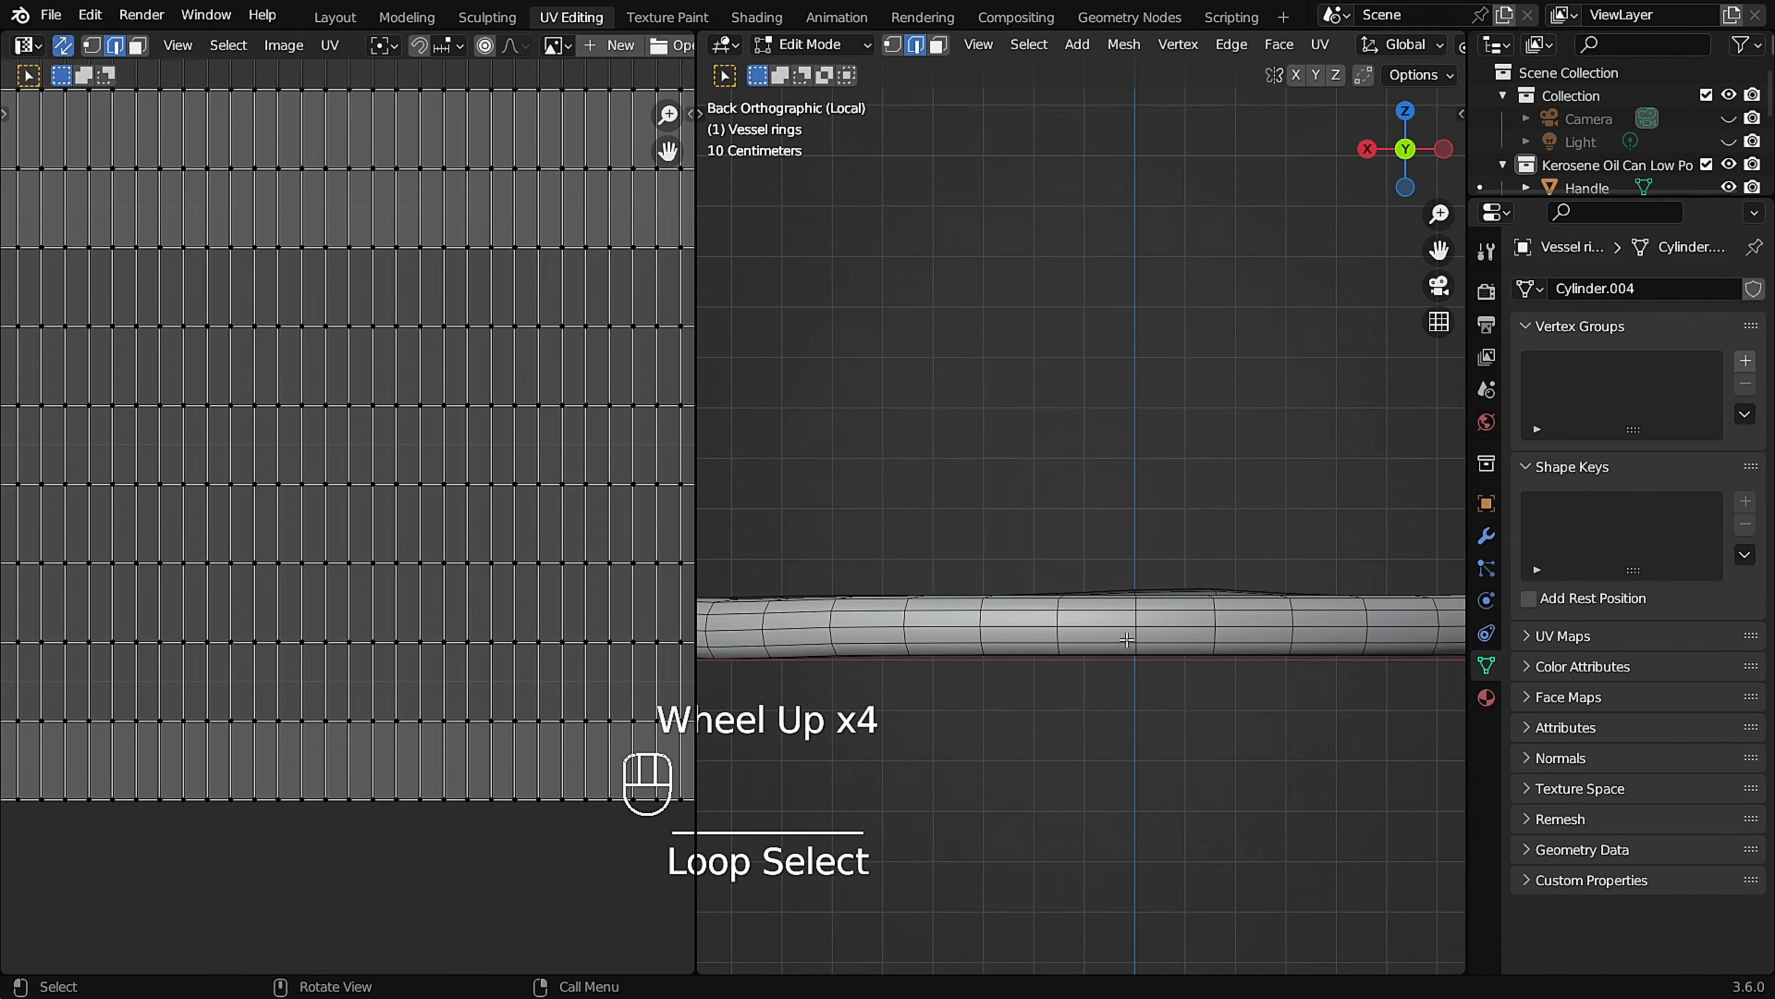
key(u)
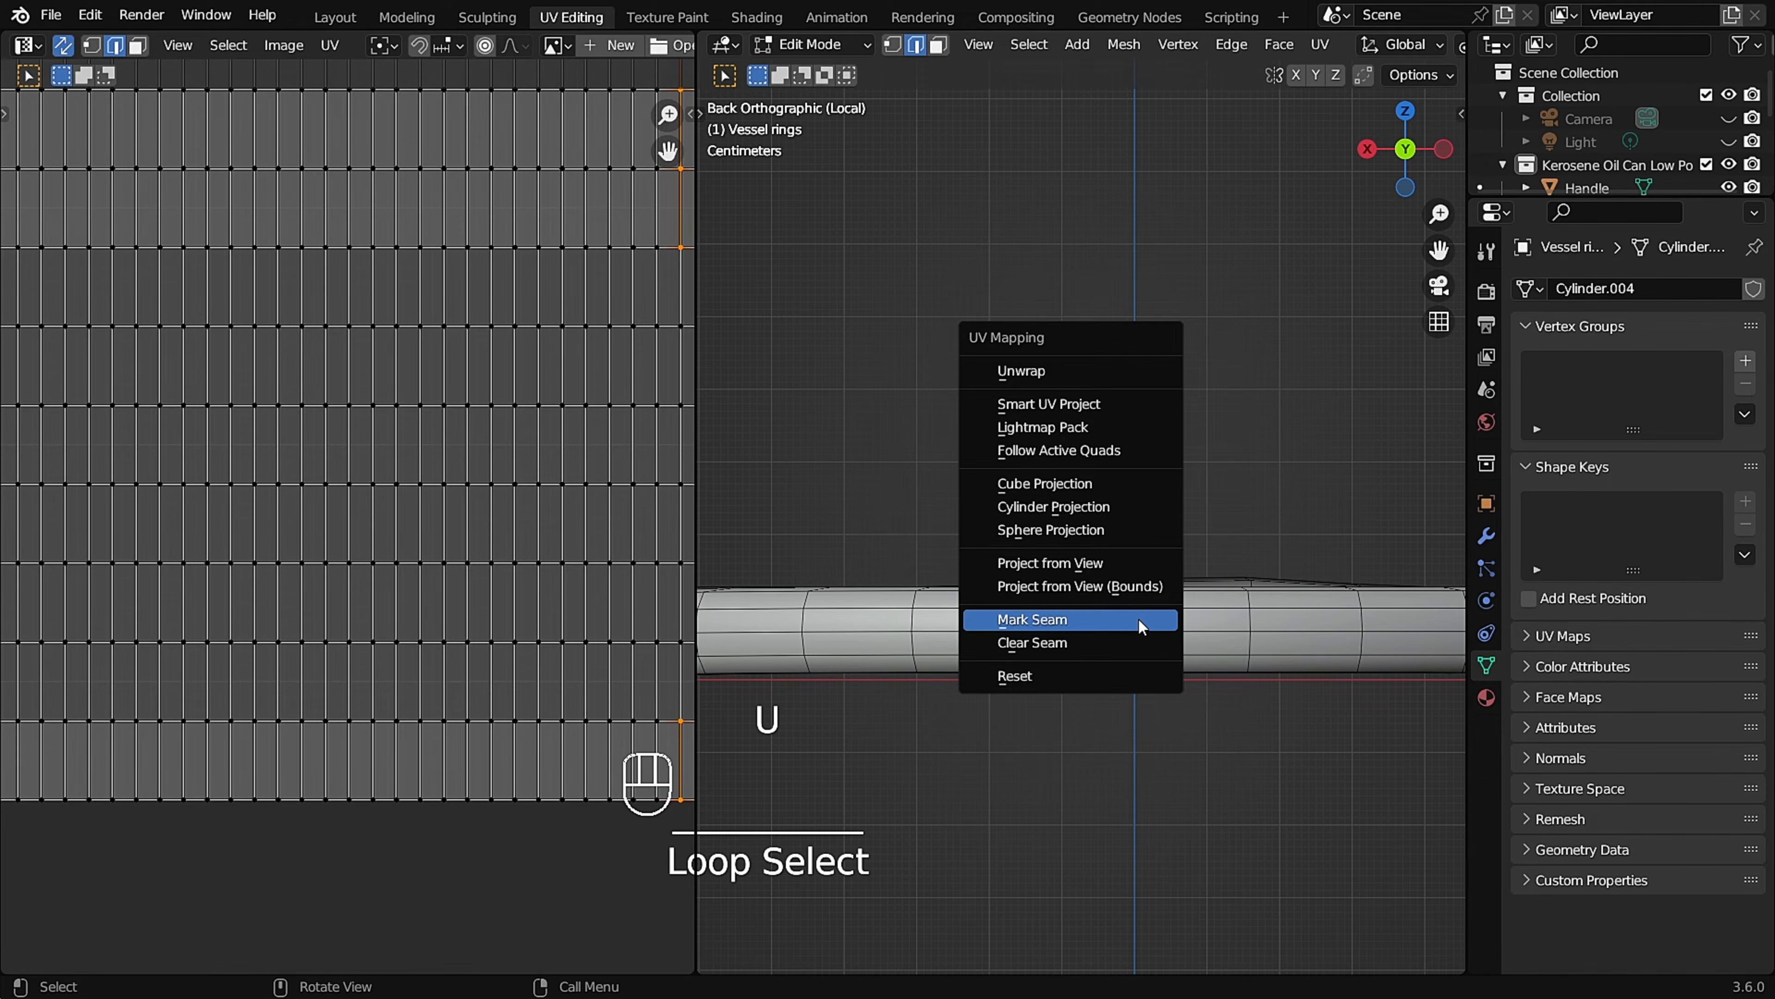
click(1142, 619)
Set the viewport shading back to Material Preview and examine the checker pattern on the Vessel rings.
scroll(194, 365, down, 2)
scroll(166, 367, up, 4)
scroll(936, 386, down, 1)
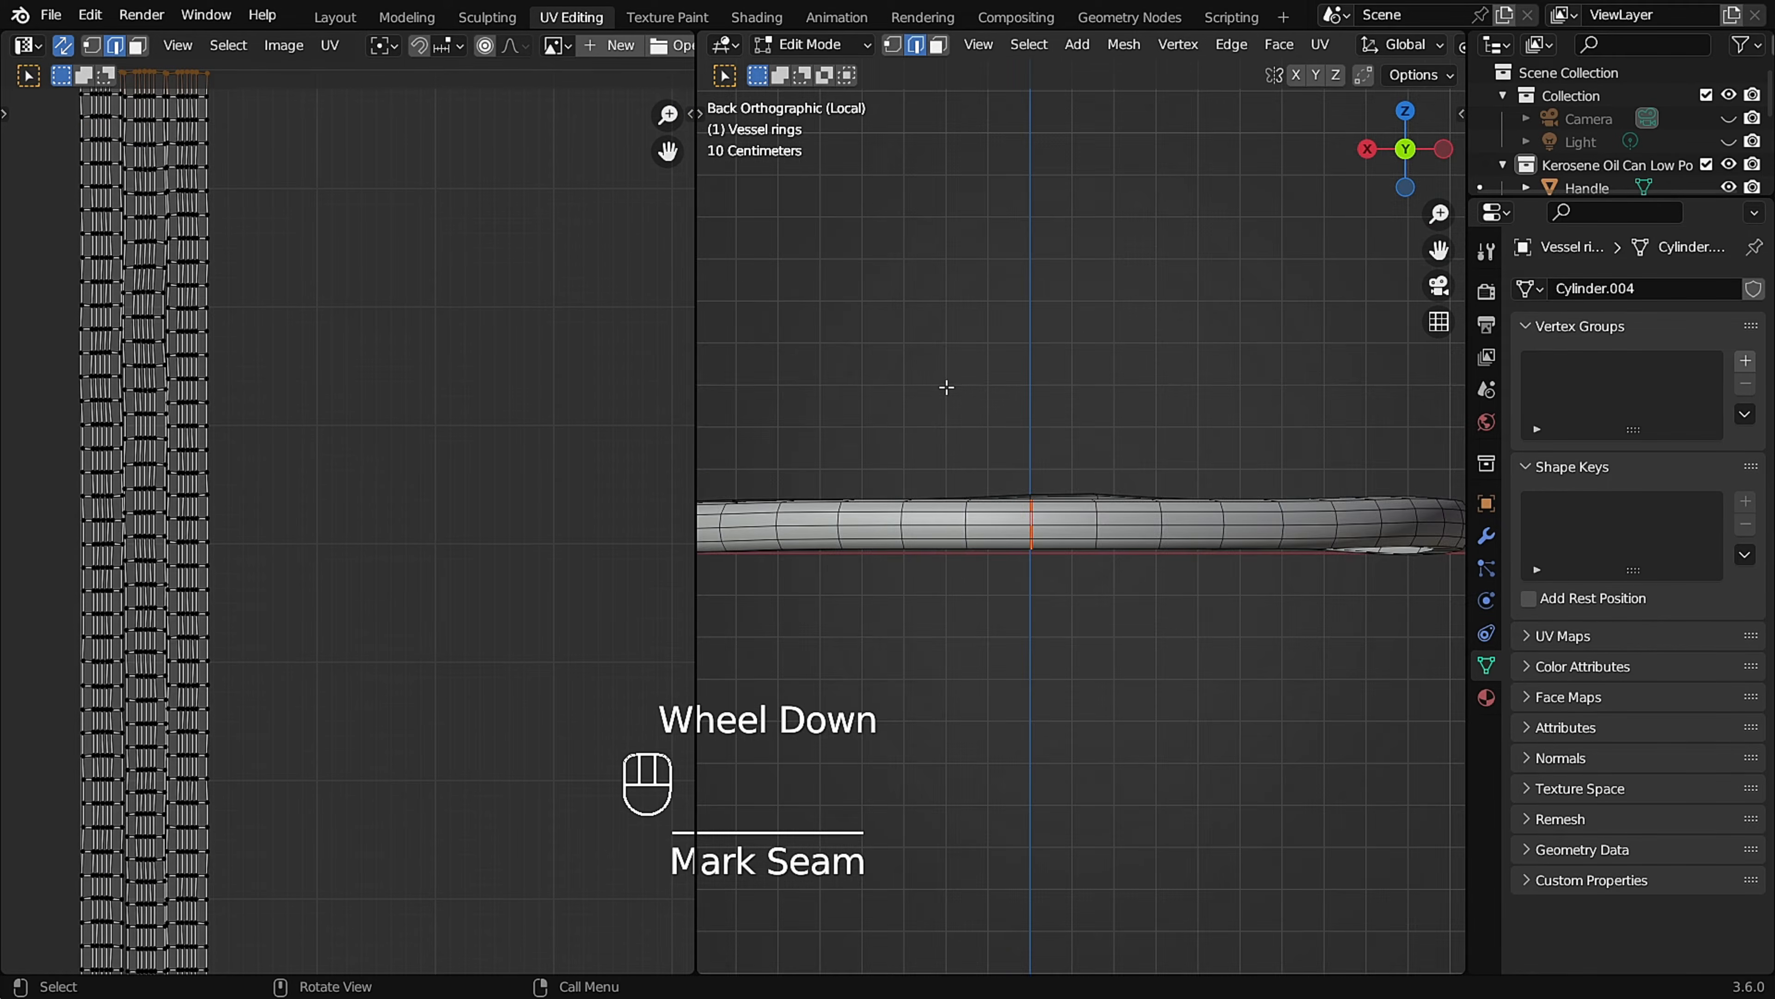
middle_drag(936, 386, 1165, 451)
key(z)
click(1171, 588)
scroll(1171, 588, up, 2)
middle_drag(1171, 587, 1083, 381)
shift+middle_drag(1084, 381, 1218, 434)
scroll(1139, 444, down, 2)
Leave the Vessel rings' Edit Mode and Local View, then isolate the Handle Connects and enter Edit Mode on them.
key(Tab)
scroll(1218, 434, down, 1)
key(KP_Divide)
middle_drag(1103, 455, 1244, 465)
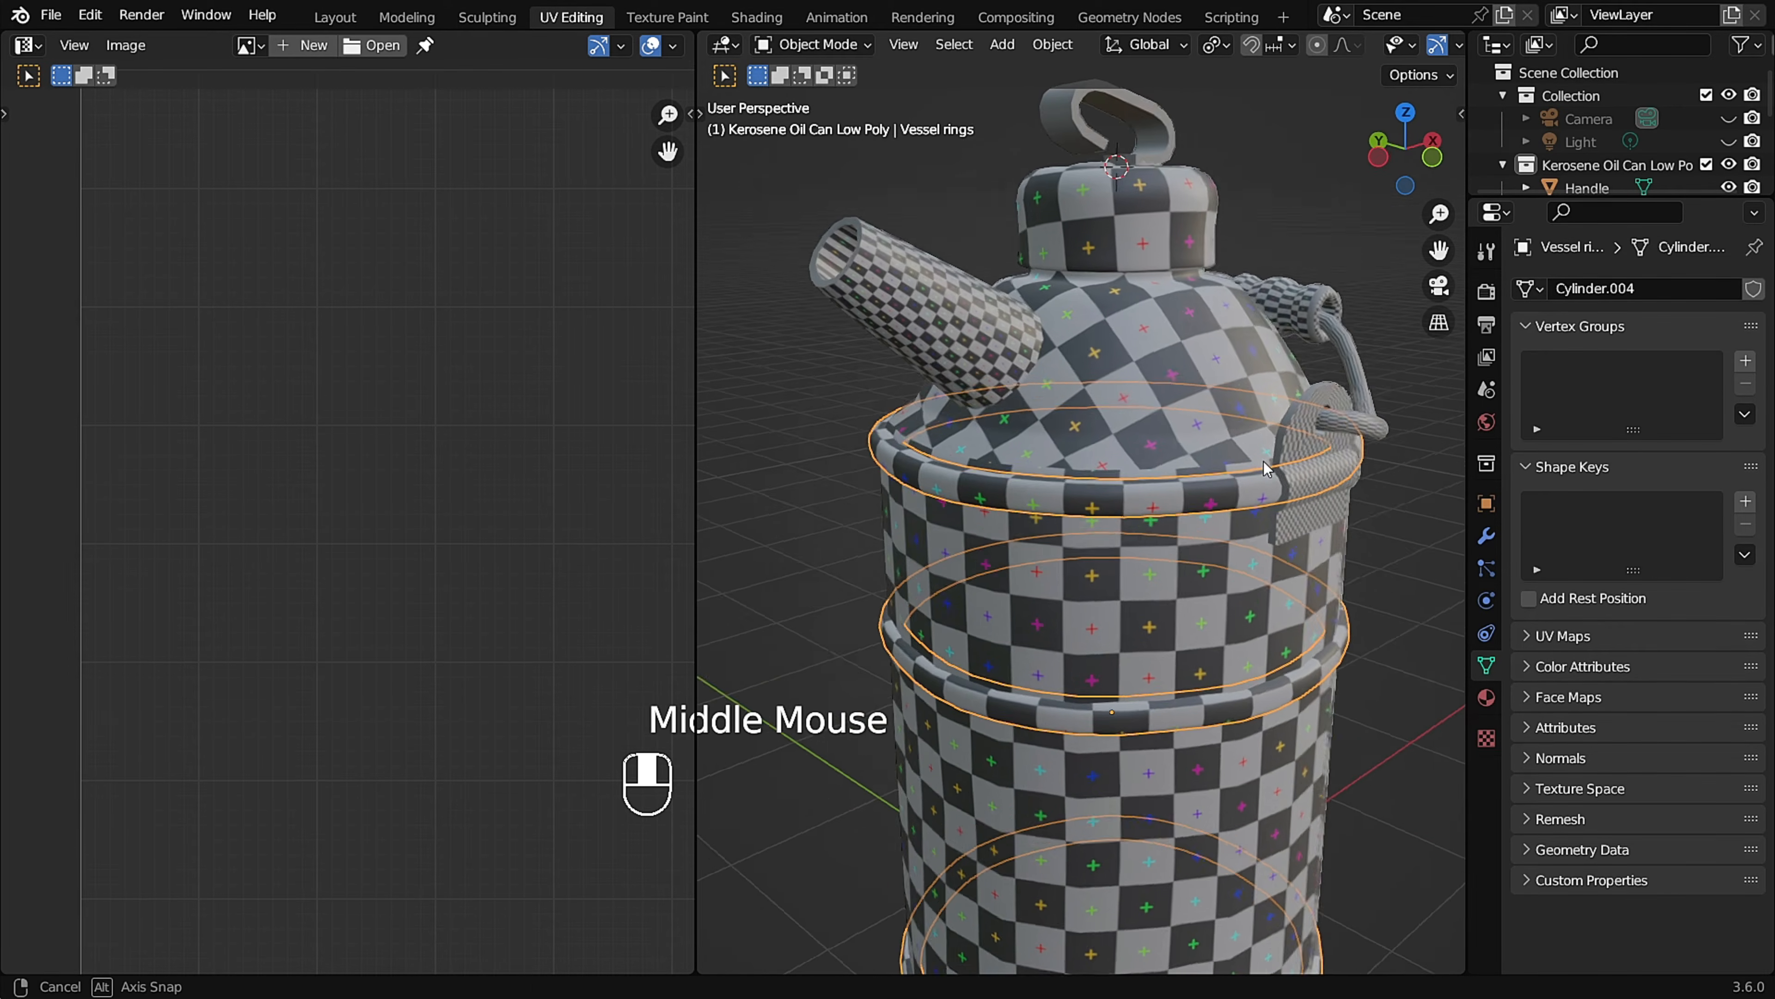
scroll(1232, 449, up, 2)
key(KP_Divide)
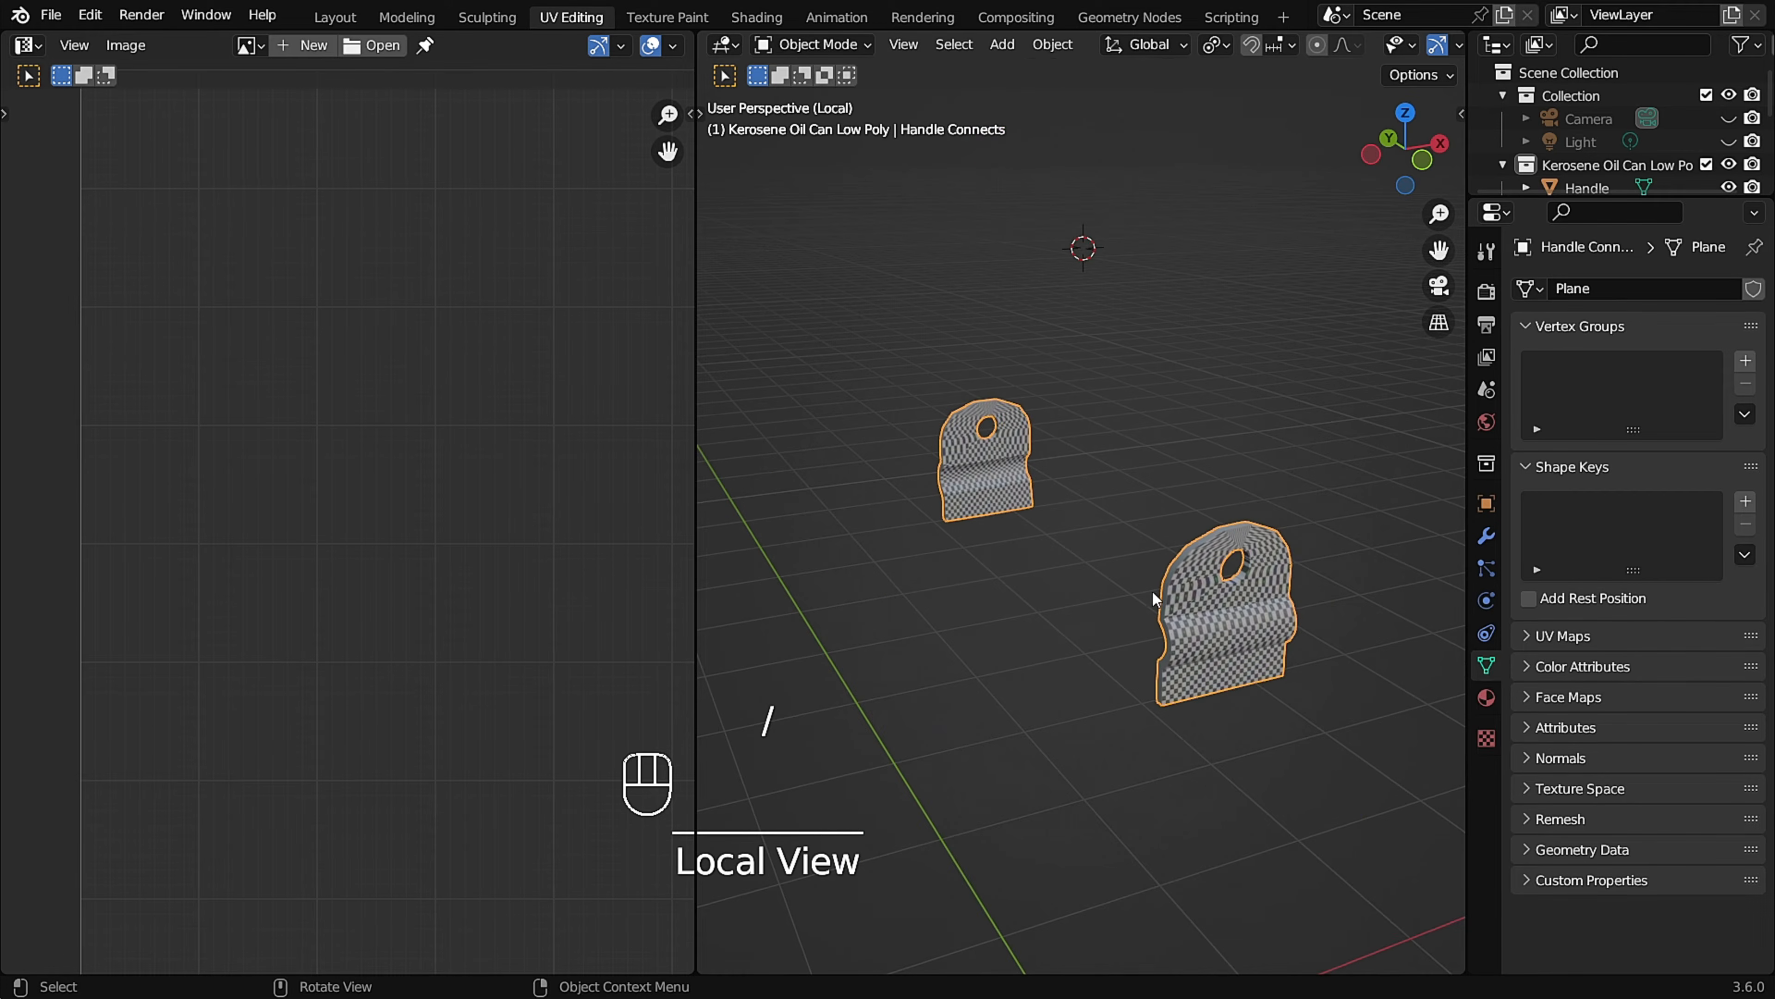
scroll(1182, 579, up, 3)
key(Tab)
Mark seams along one handle connector's front and back outlines, its hole edges and the short edges at its bottom corners.
middle_drag(1181, 579, 1118, 539)
scroll(1180, 519, up, 2)
alt+click(1188, 520)
shift+middle_drag(1119, 538, 1112, 462)
middle_drag(1089, 546, 1205, 574)
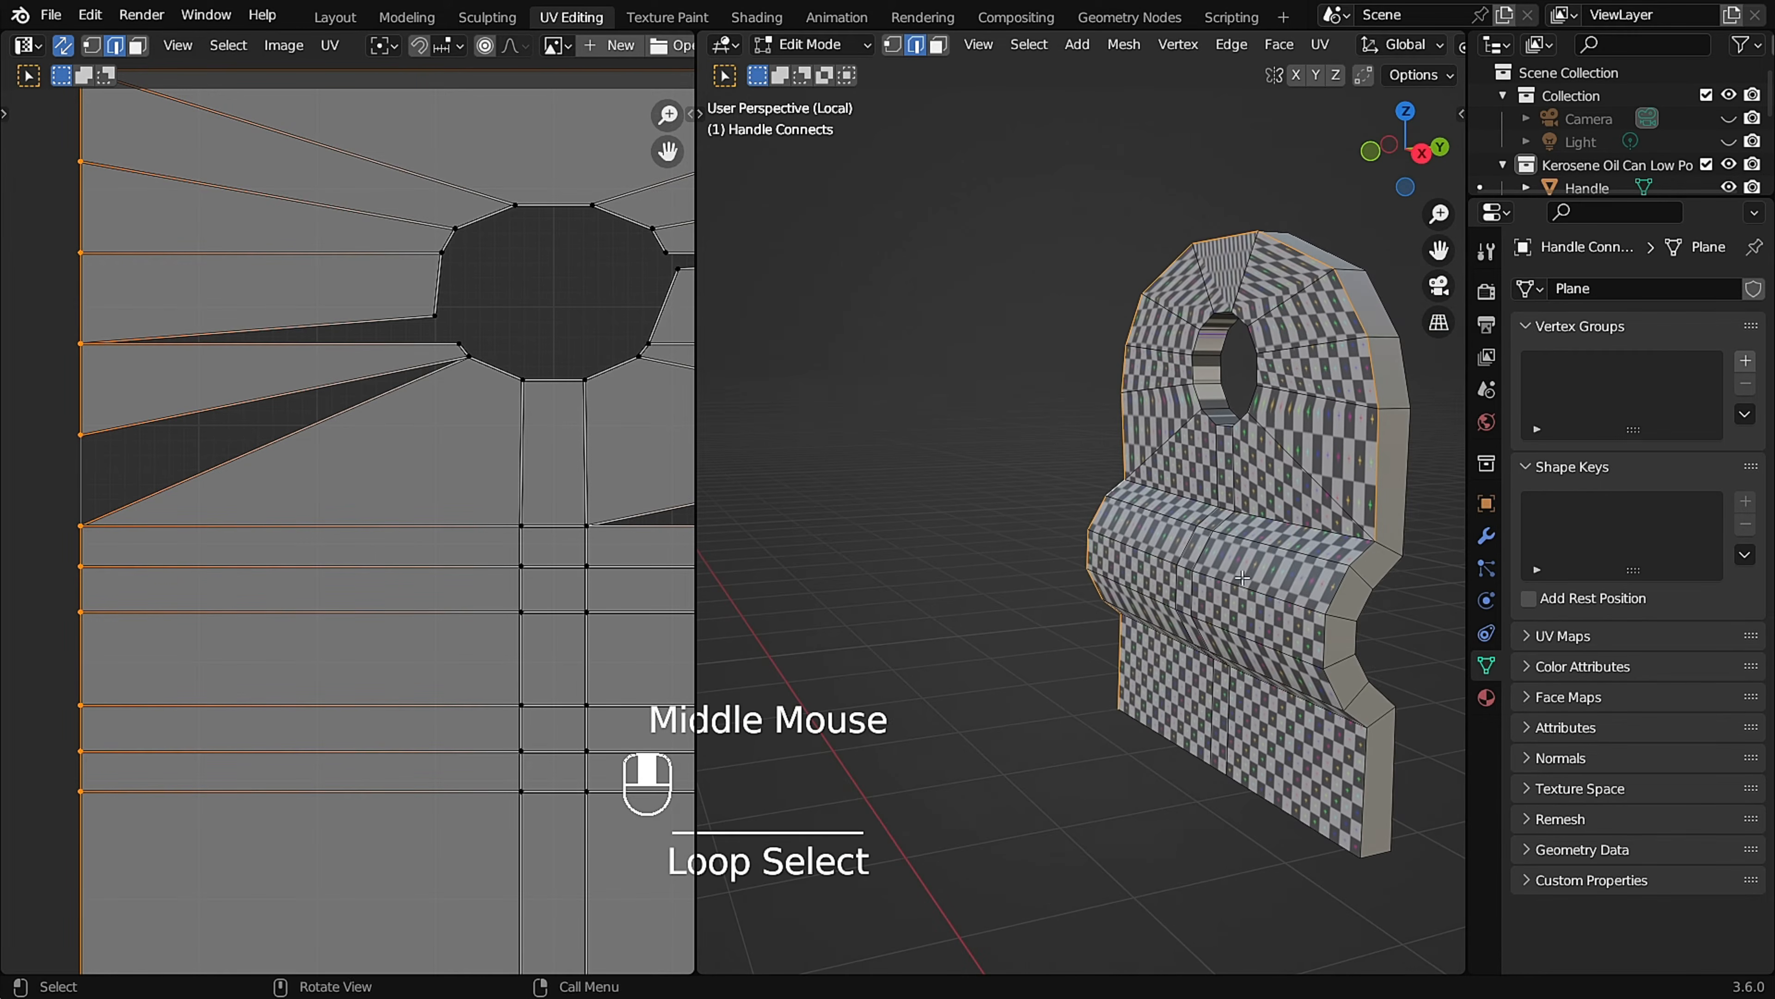
middle_drag(1339, 582, 1234, 586)
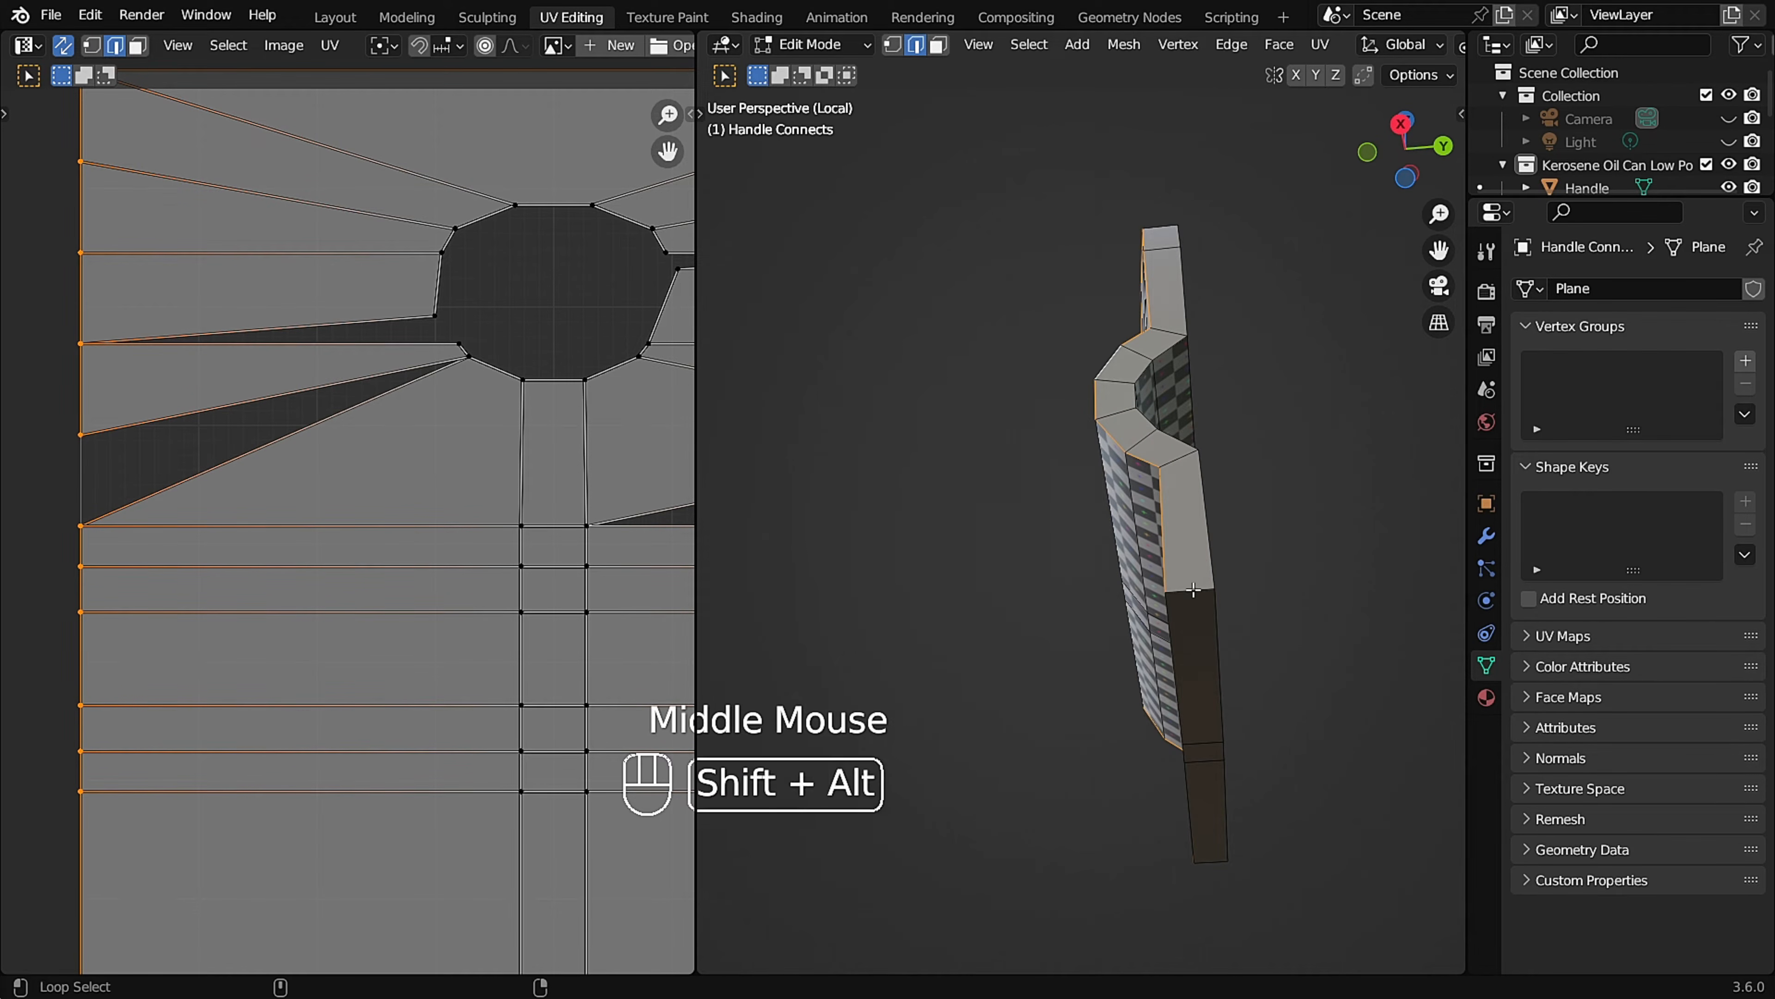
middle_drag(1202, 499, 1052, 398)
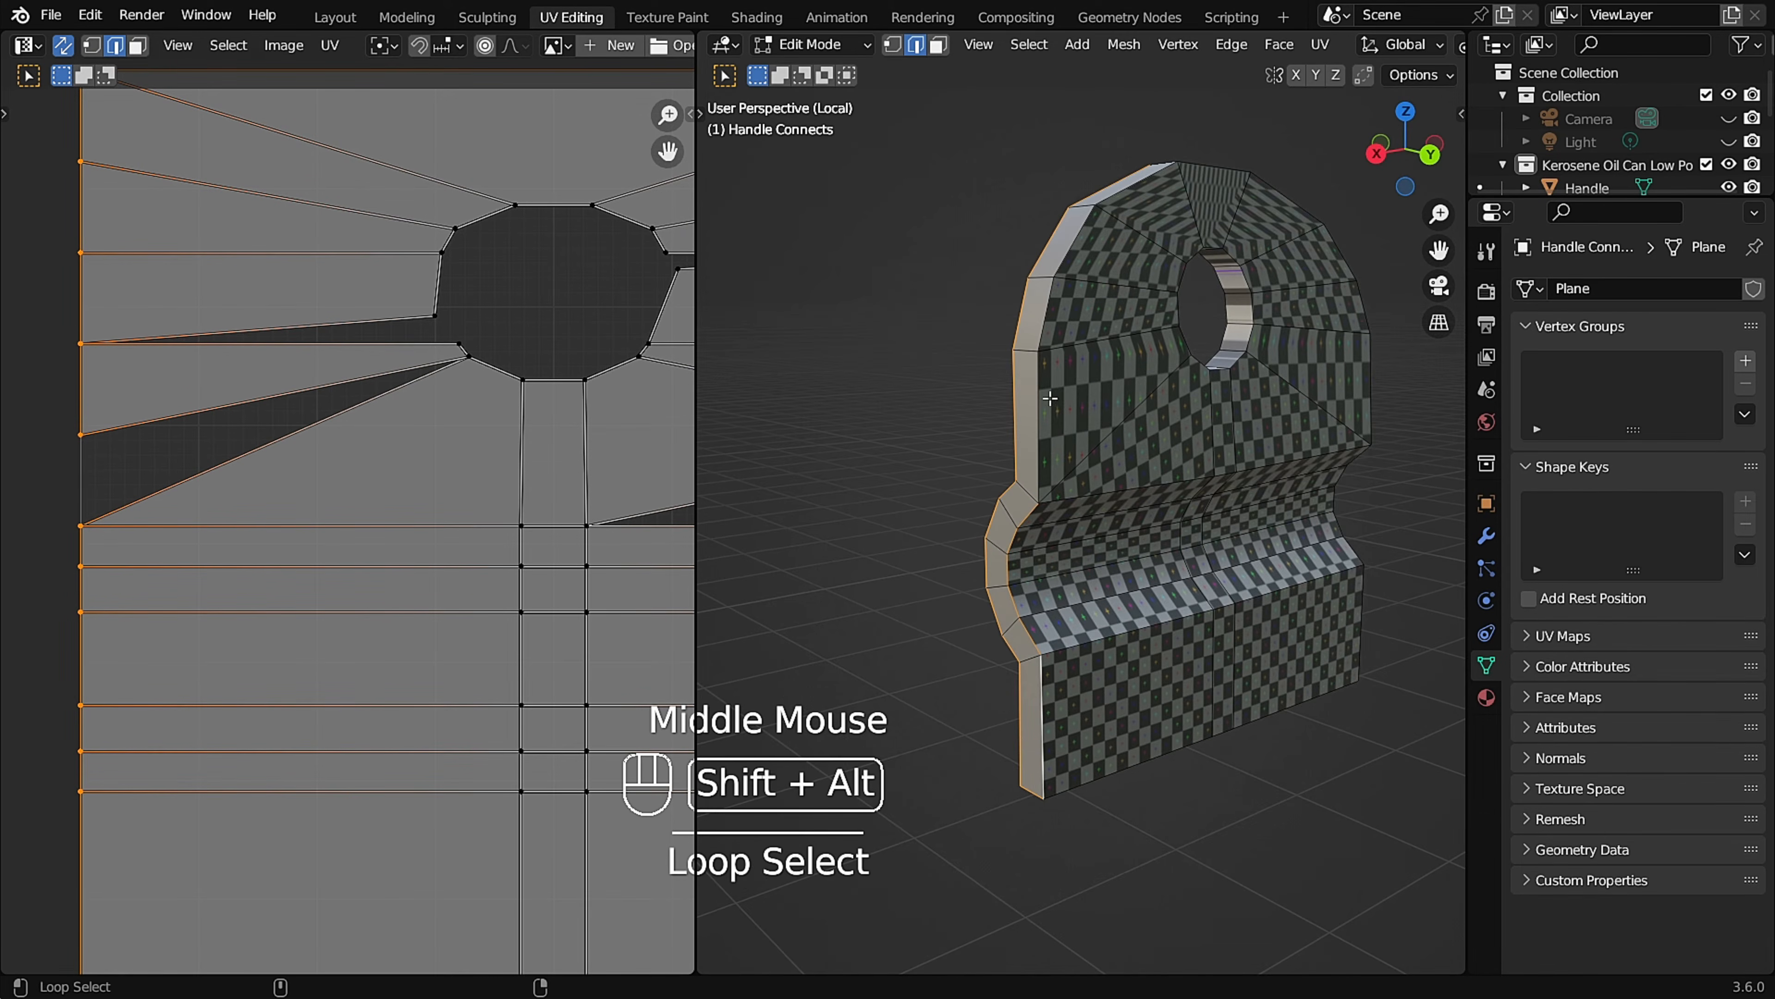
middle_drag(1262, 394, 1158, 608)
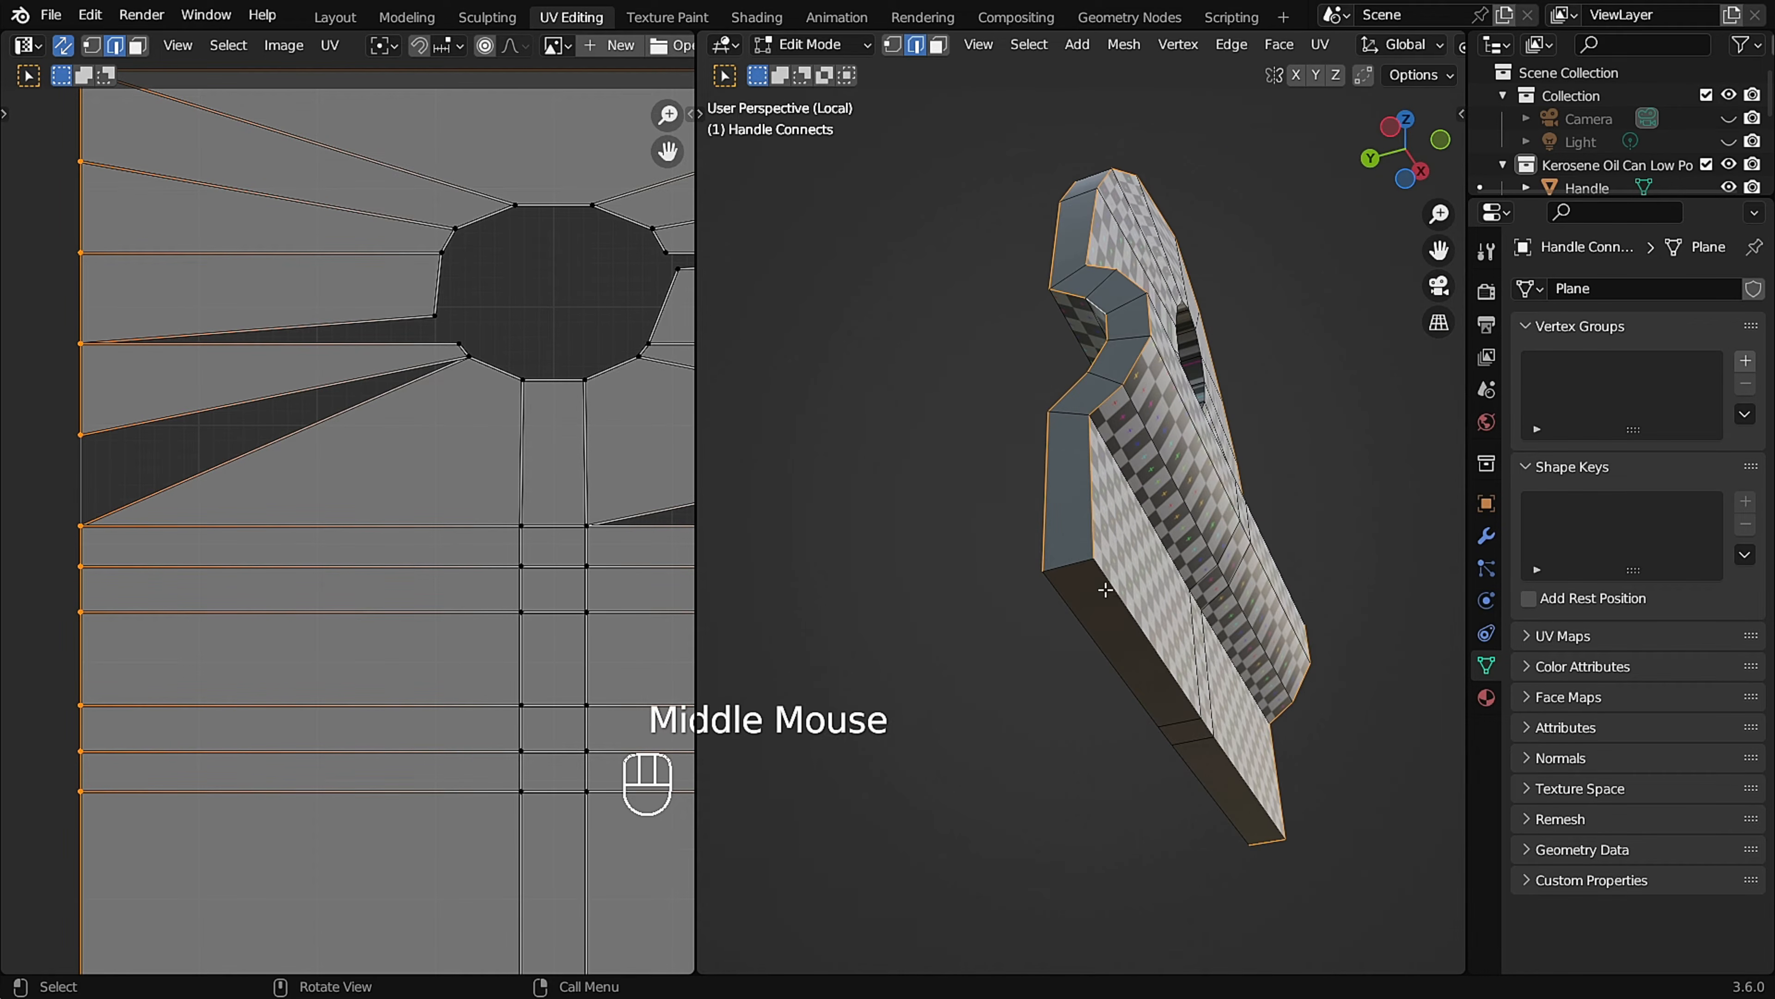
middle_drag(1248, 645, 1384, 595)
key(u)
click(1214, 379)
Mark matching seams on the other handle connector's outlines, hole edges and bottom corner edges, and check both connectors' UV islands.
scroll(577, 500, down, 2)
middle_drag(1097, 332, 1244, 418)
scroll(1177, 341, down, 4)
shift+middle_drag(1154, 437, 1044, 319)
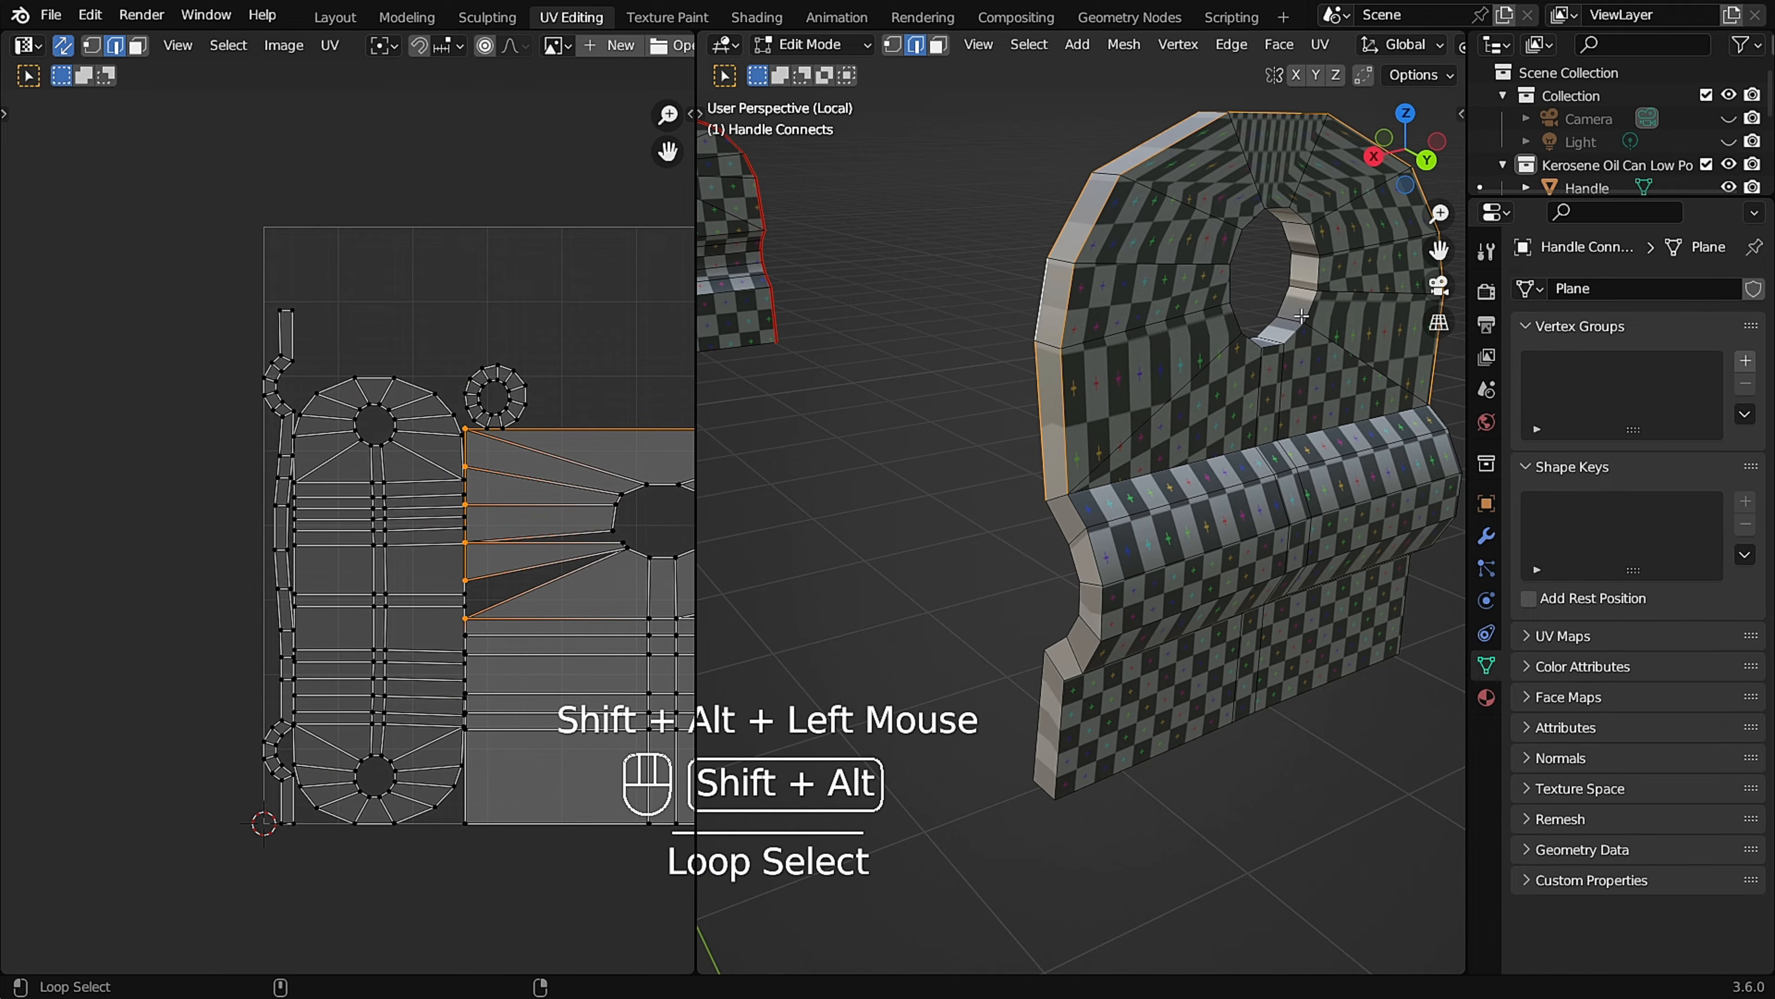
middle_drag(1138, 433, 825, 420)
alt+shift+click(1194, 433)
shift+middle_drag(1328, 448, 933, 437)
shift+middle_drag(933, 437, 1258, 378)
middle_drag(1258, 378, 1250, 308)
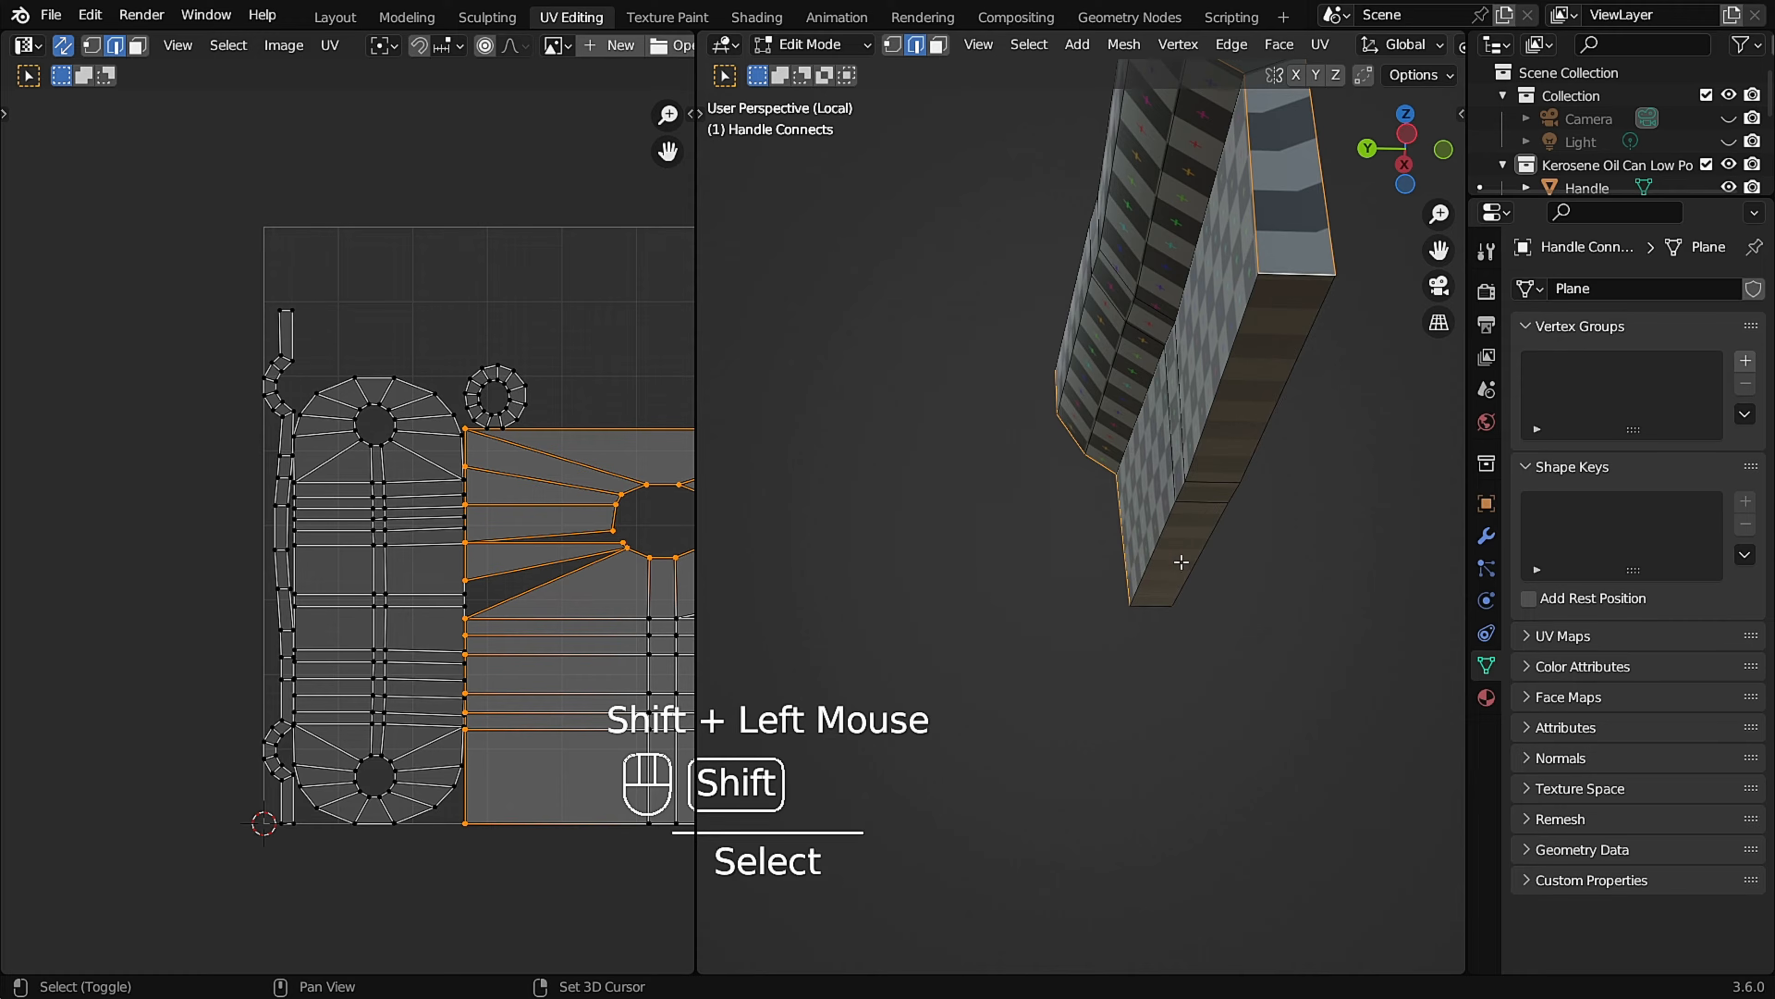
scroll(1199, 447, down, 4)
scroll(1157, 490, up, 4)
middle_drag(1156, 489, 1131, 512)
key(u)
click(1134, 509)
scroll(493, 490, down, 1)
scroll(442, 486, up, 2)
scroll(443, 485, down, 2)
shift+middle_drag(442, 486, 402, 476)
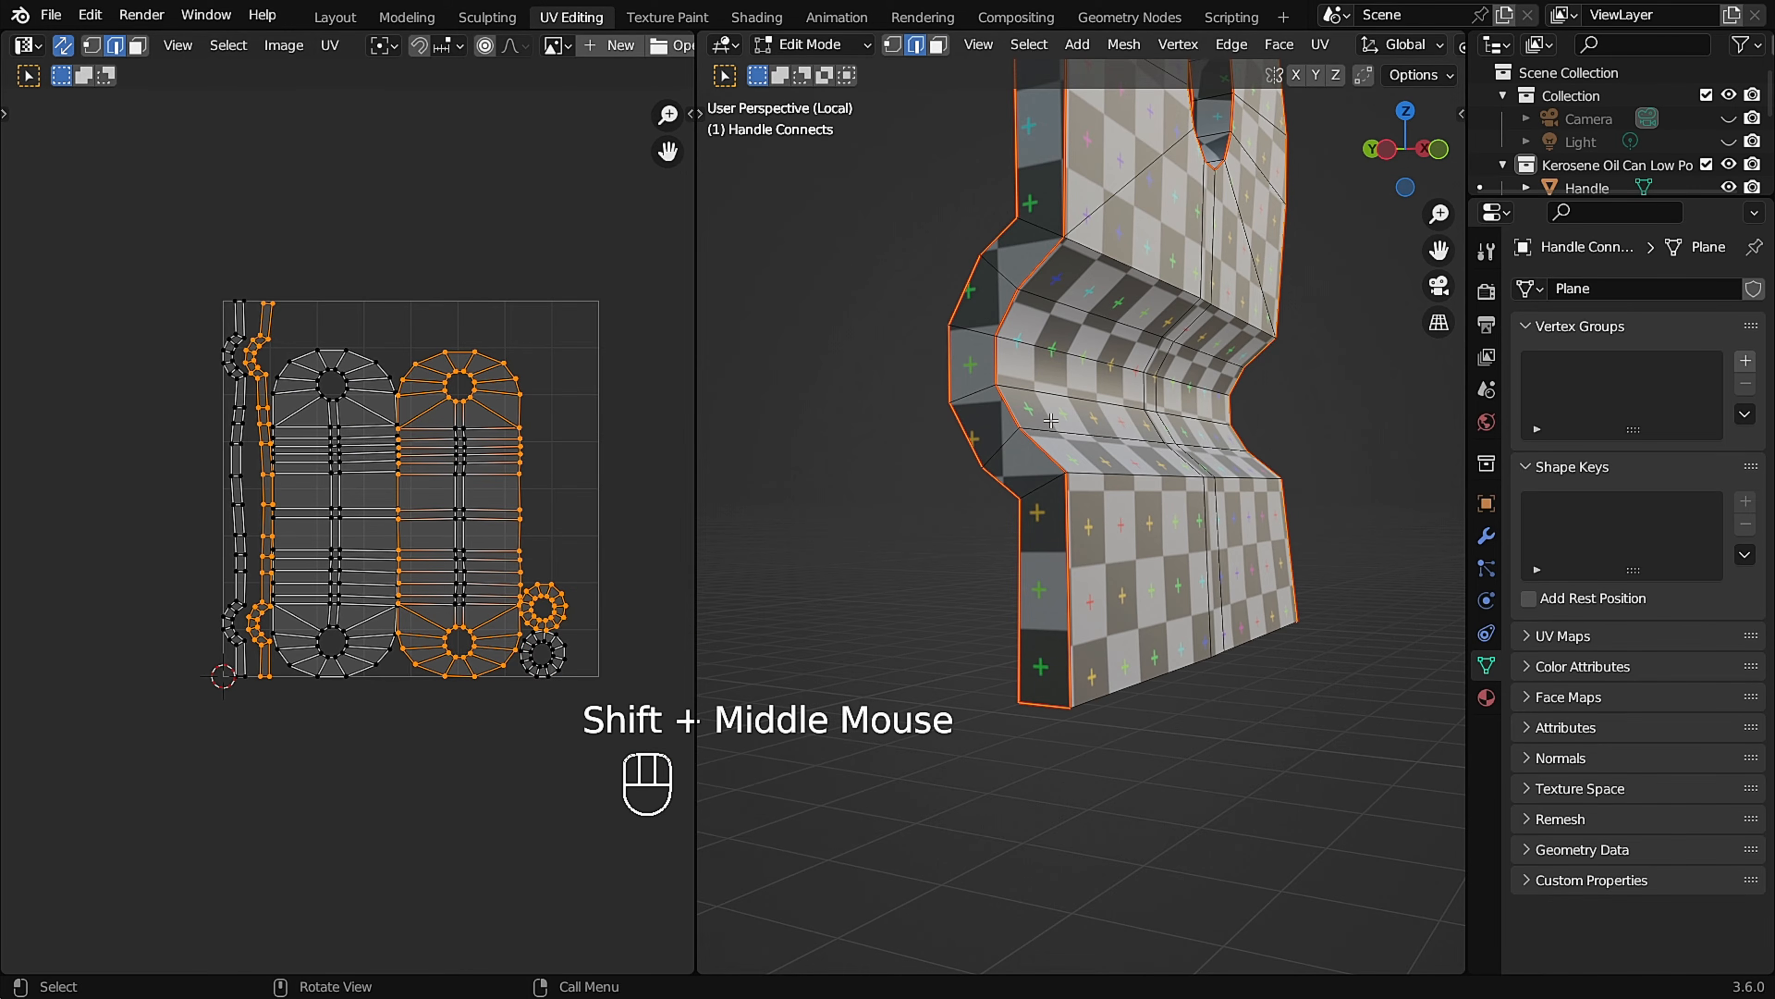
Leave the Handle Connects' Local View and Edit Mode, then isolate the Spout and enter Edit Mode on it.
key(slash)
scroll(1029, 410, down, 1)
middle_drag(1028, 409, 942, 388)
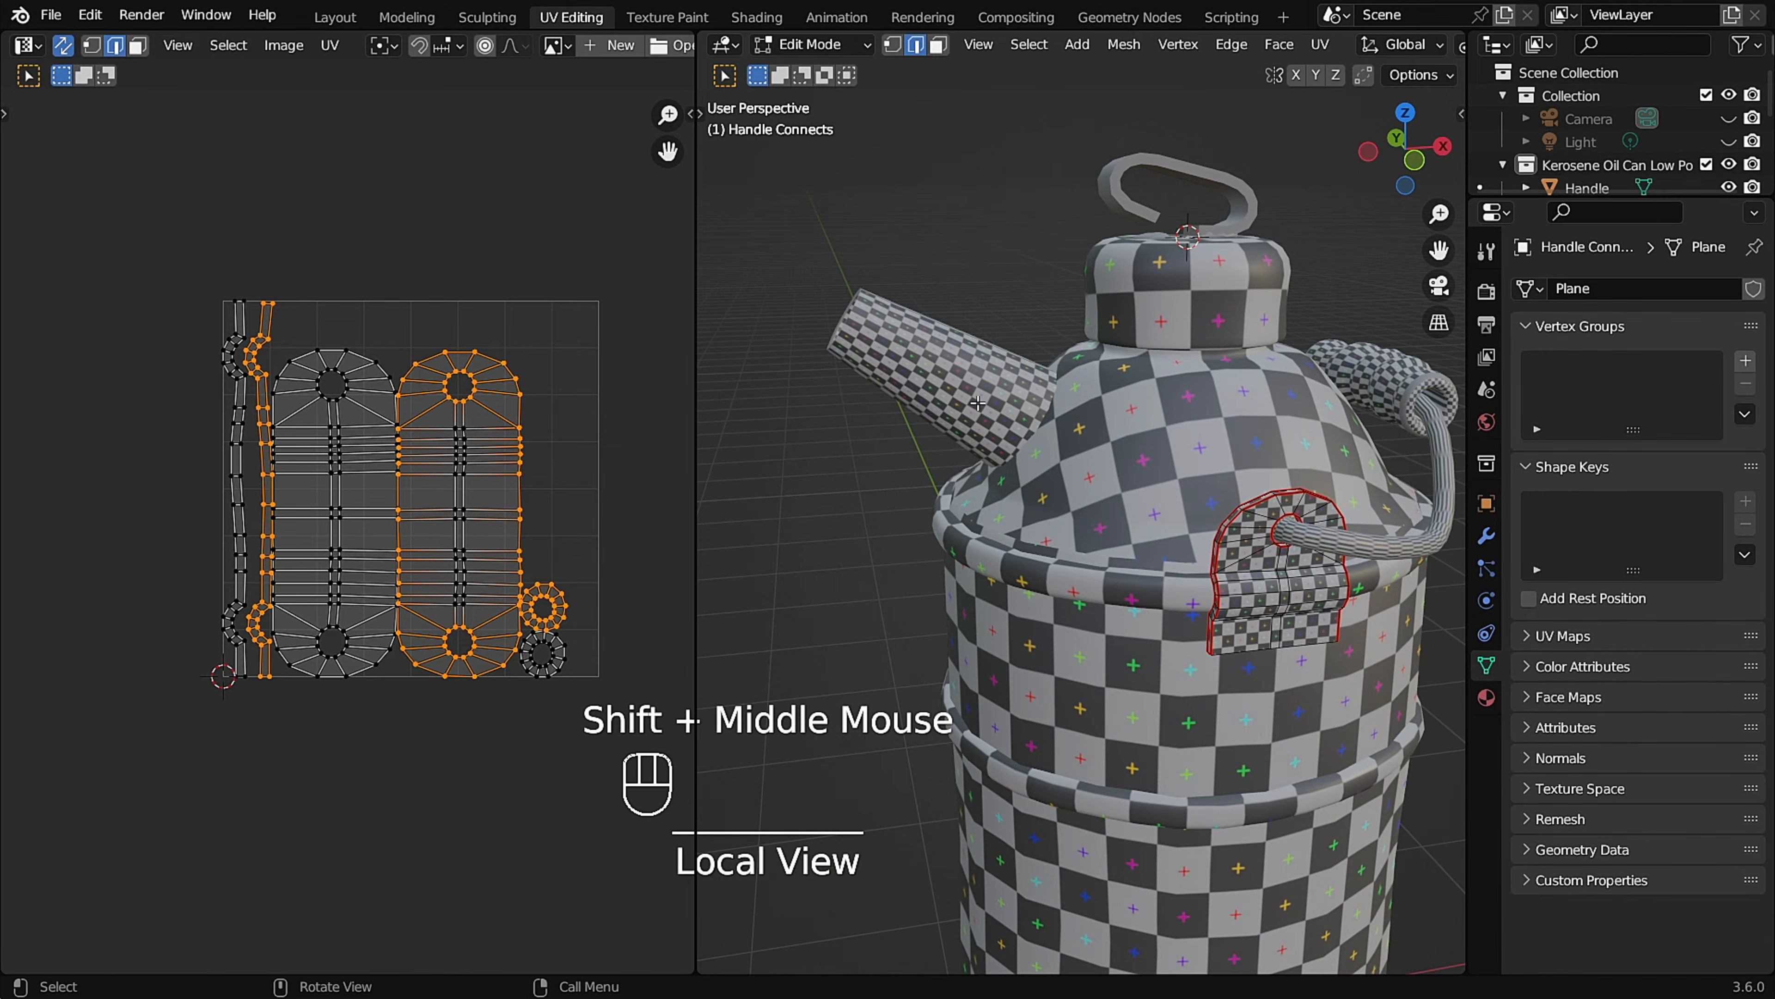
key(Tab)
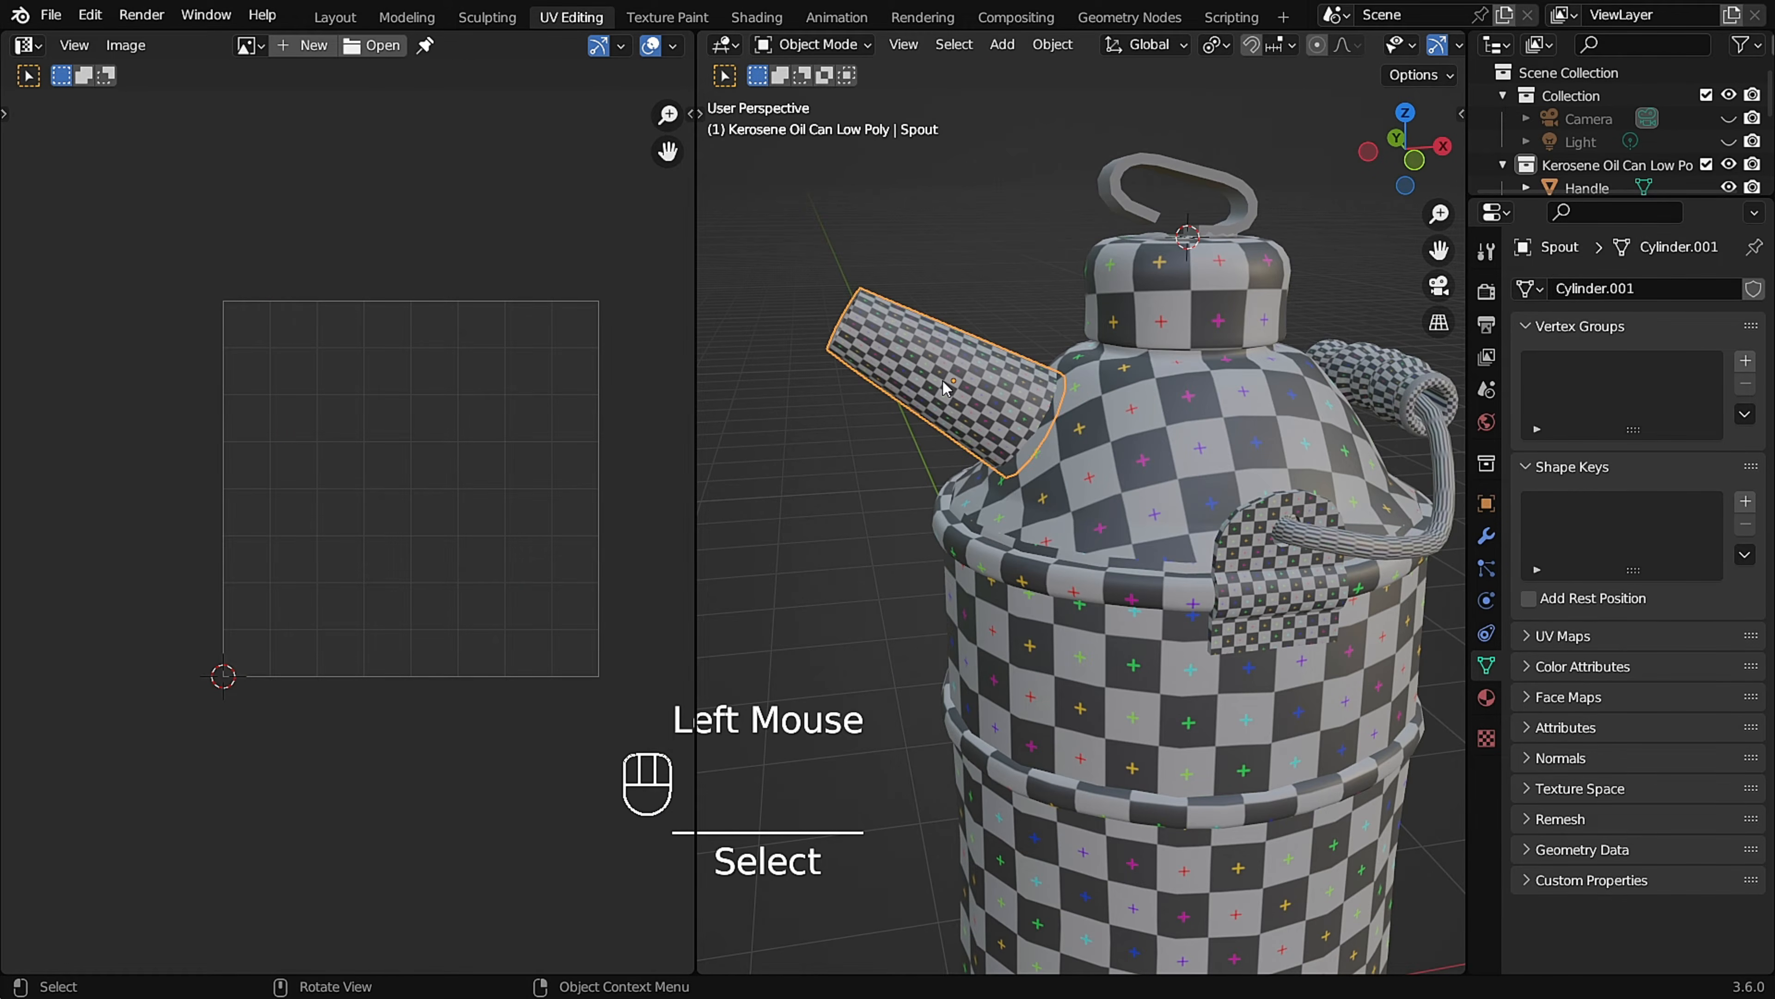
key(slash)
key(Tab)
middle_drag(971, 433, 1026, 434)
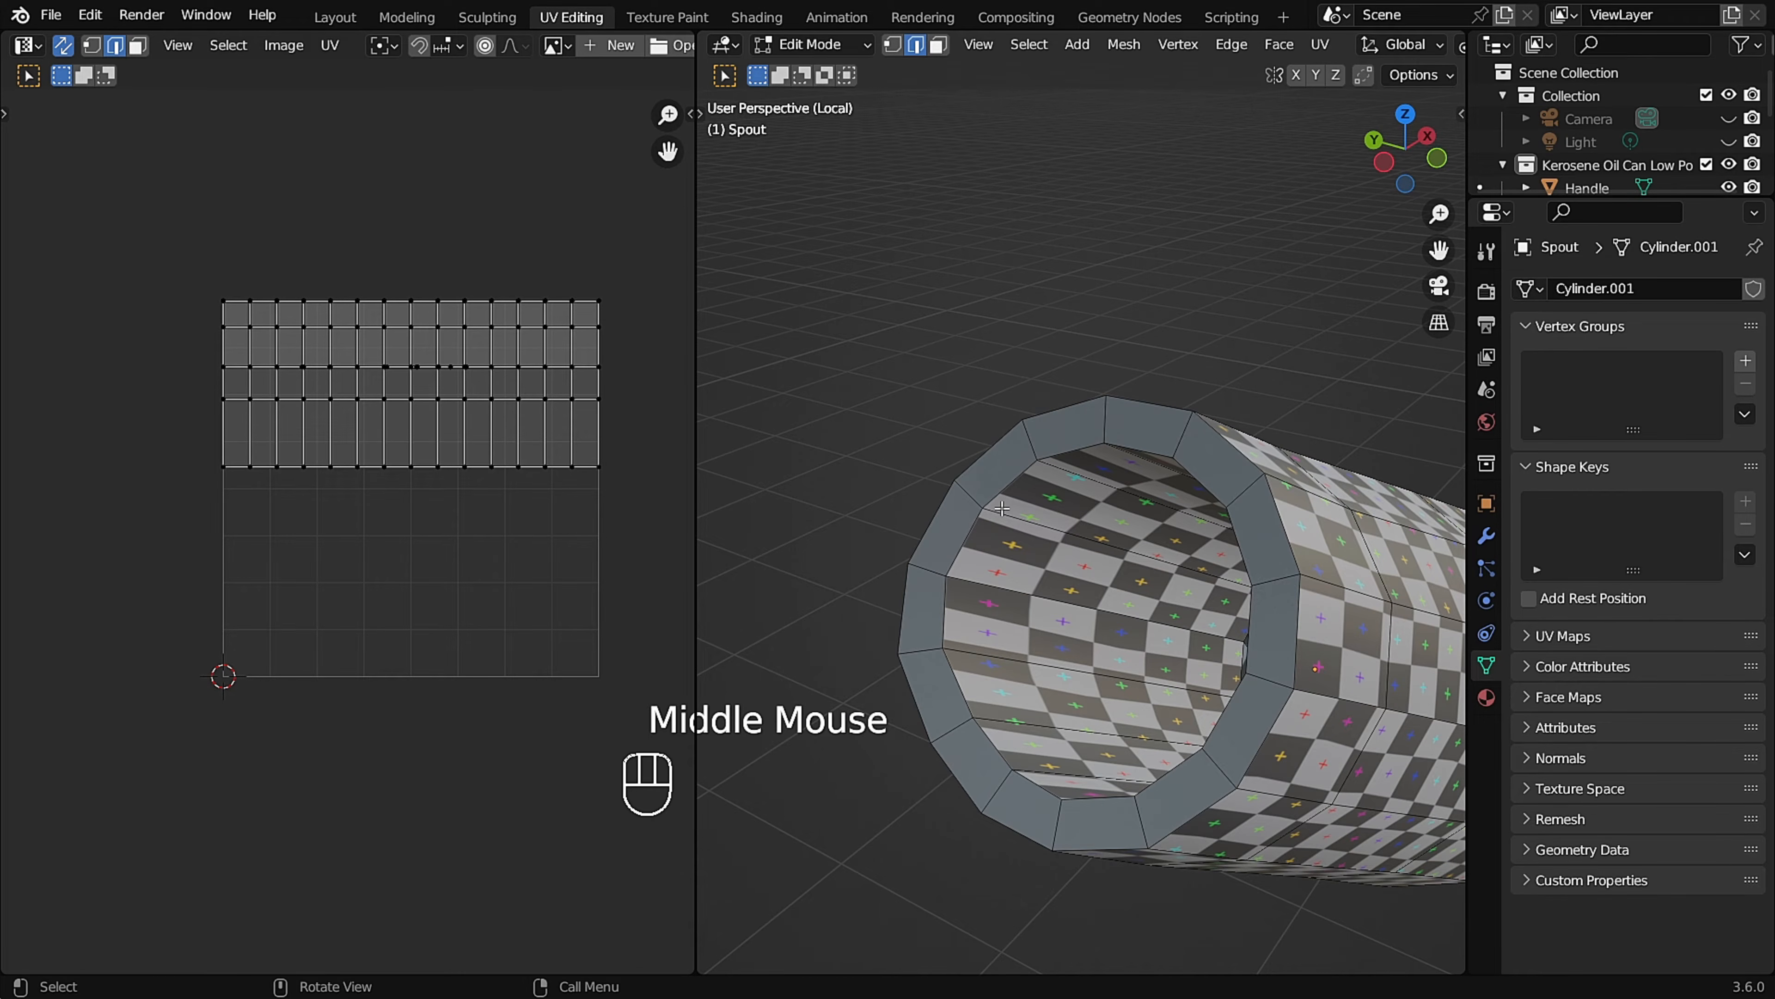
Mark seams around the Spout's inner rim loop and the loop at the inner end of its opening.
alt+click(963, 536)
scroll(964, 535, down, 6)
shift+middle_drag(979, 535, 916, 501)
scroll(930, 500, up, 3)
middle_drag(1084, 528, 1182, 540)
scroll(940, 551, up, 2)
middle_drag(885, 487, 799, 463)
alt+shift+click(799, 464)
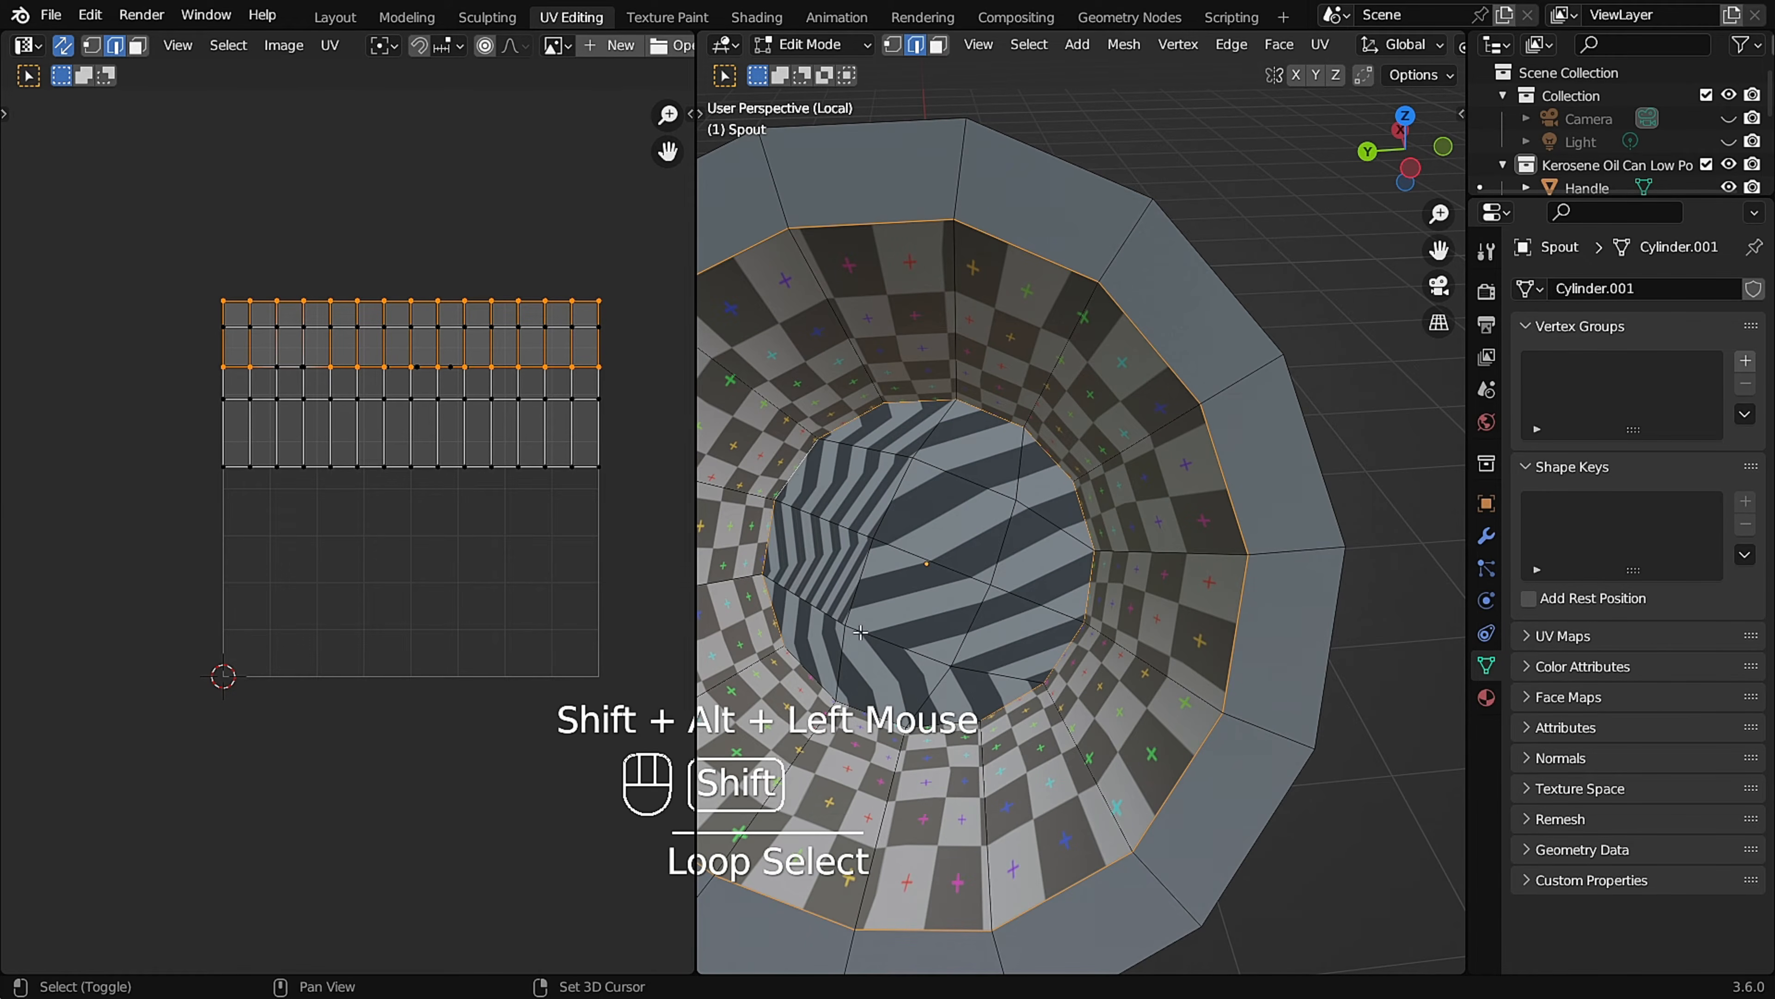
alt+shift+middle_drag(853, 642, 836, 639)
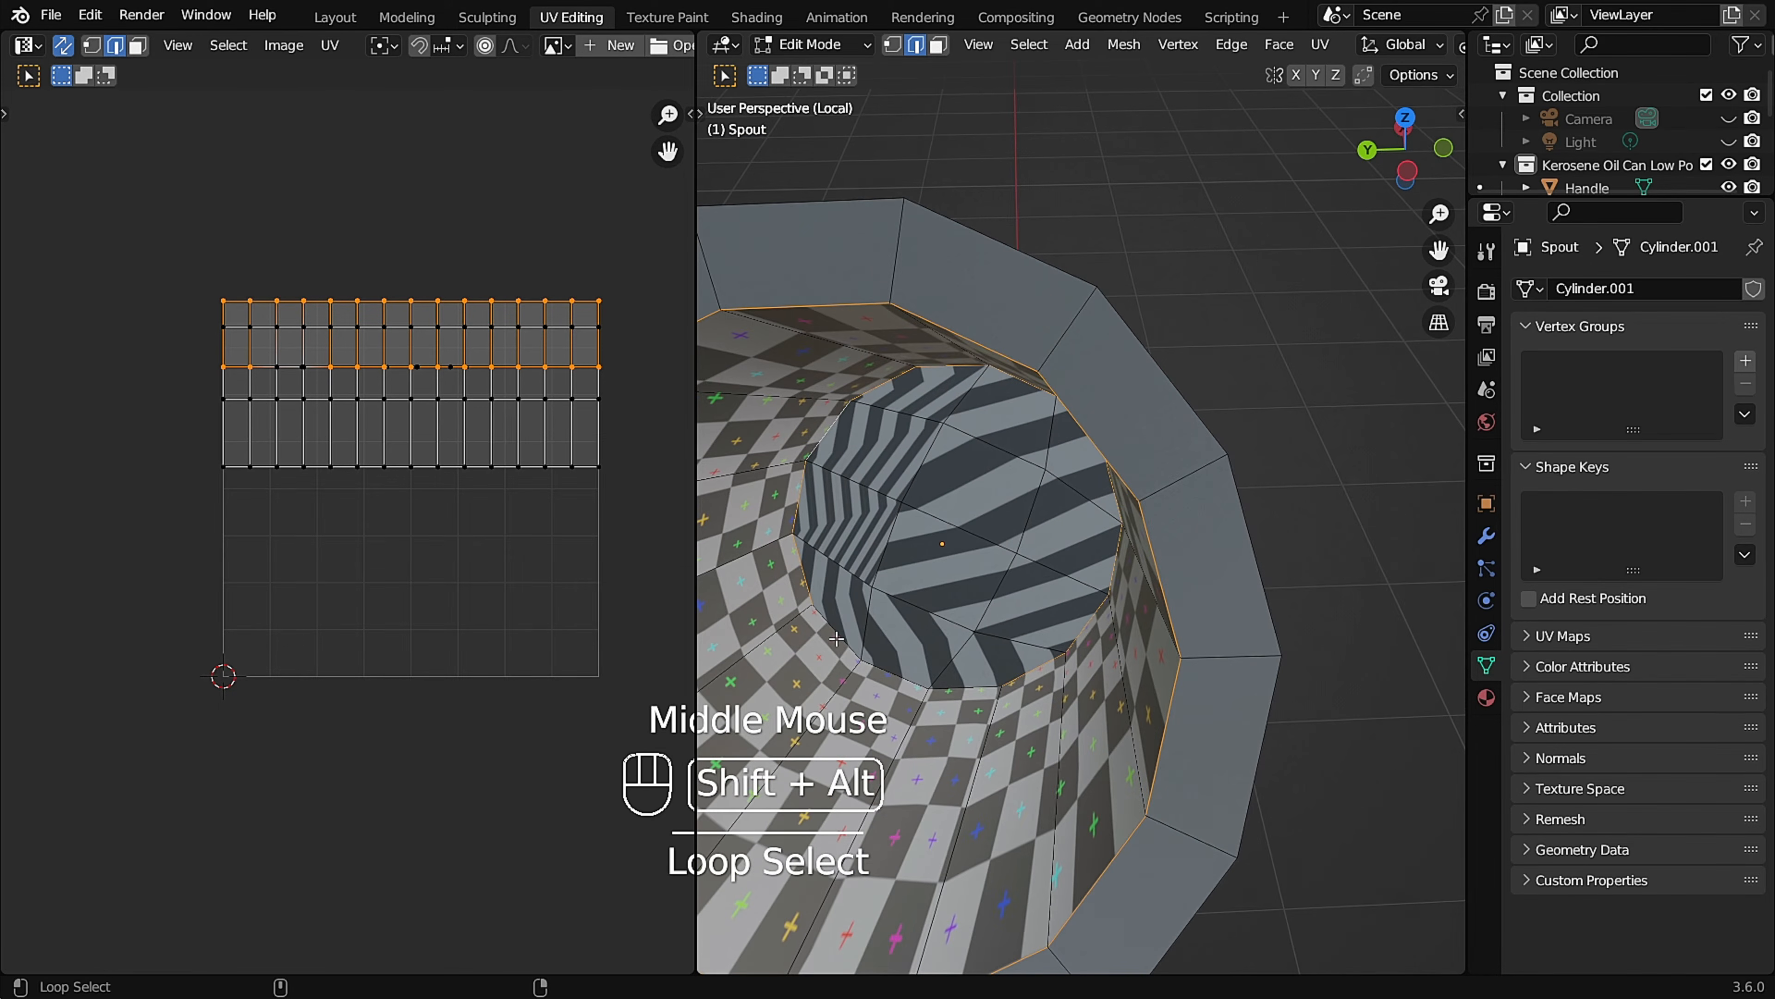
key(u)
click(1048, 607)
scroll(1045, 607, down, 5)
middle_drag(1045, 607, 988, 498)
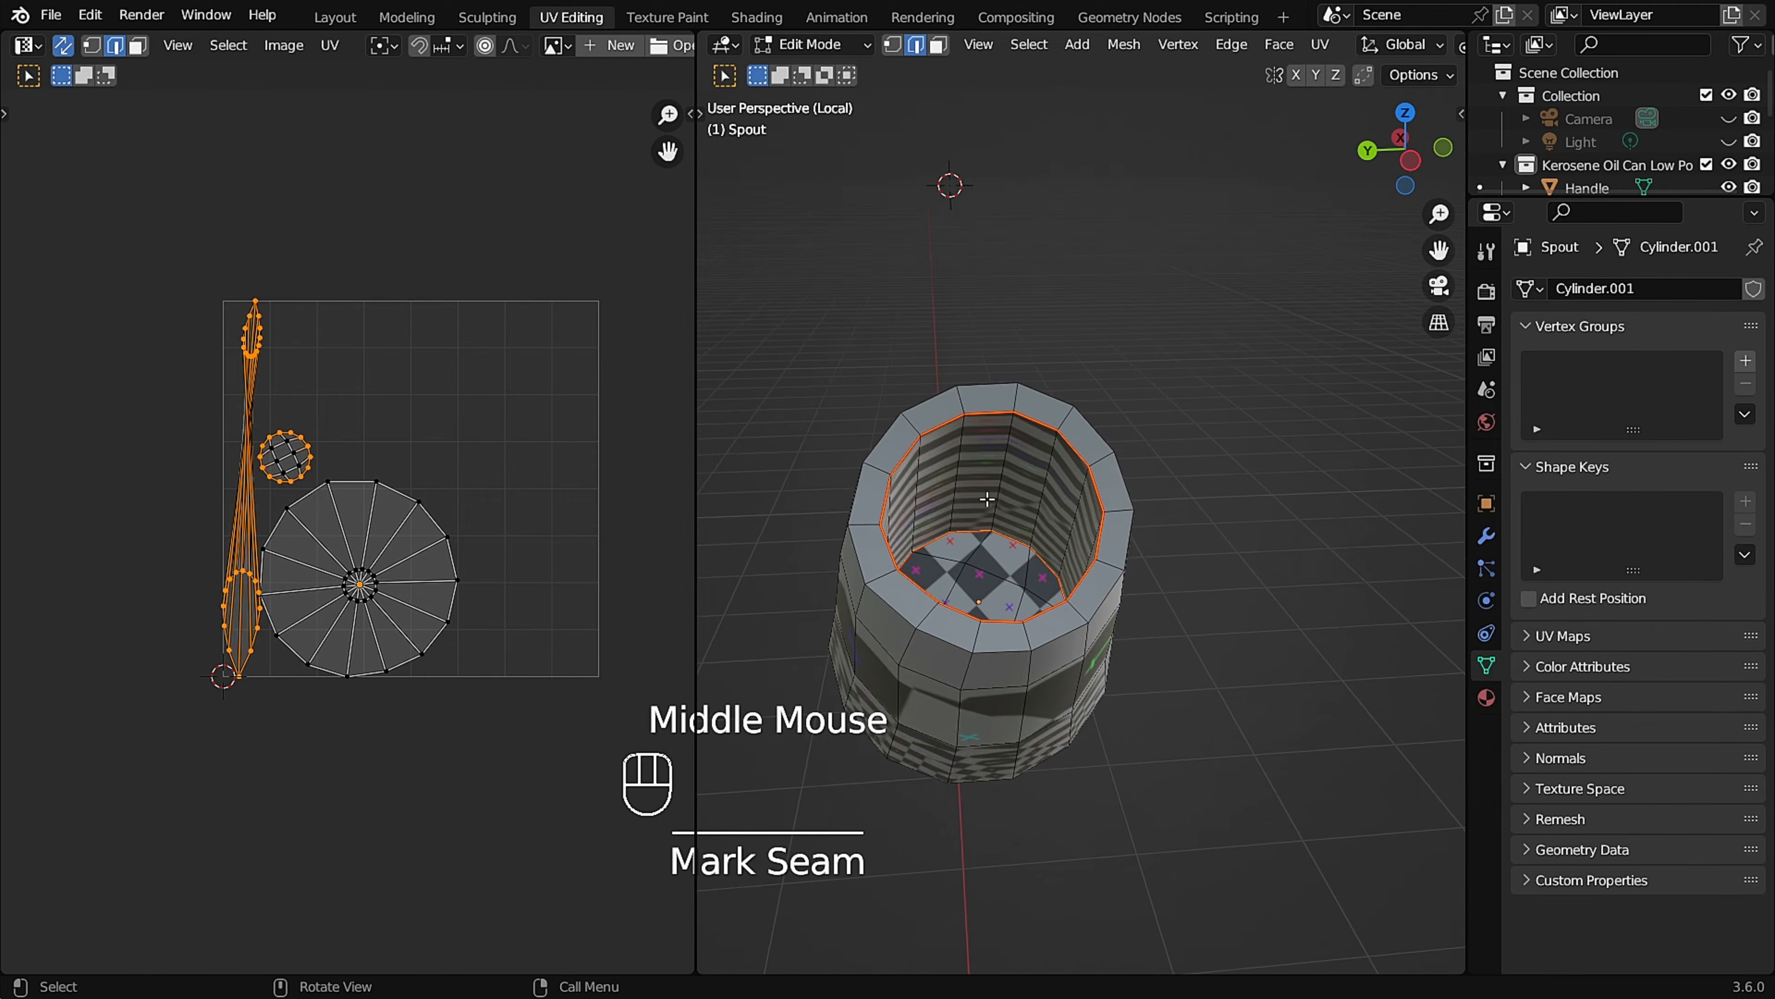
Mark a seam along one lengthwise edge of the Spout's inner wall and check the resulting UV island.
scroll(987, 498, up, 2)
key(u)
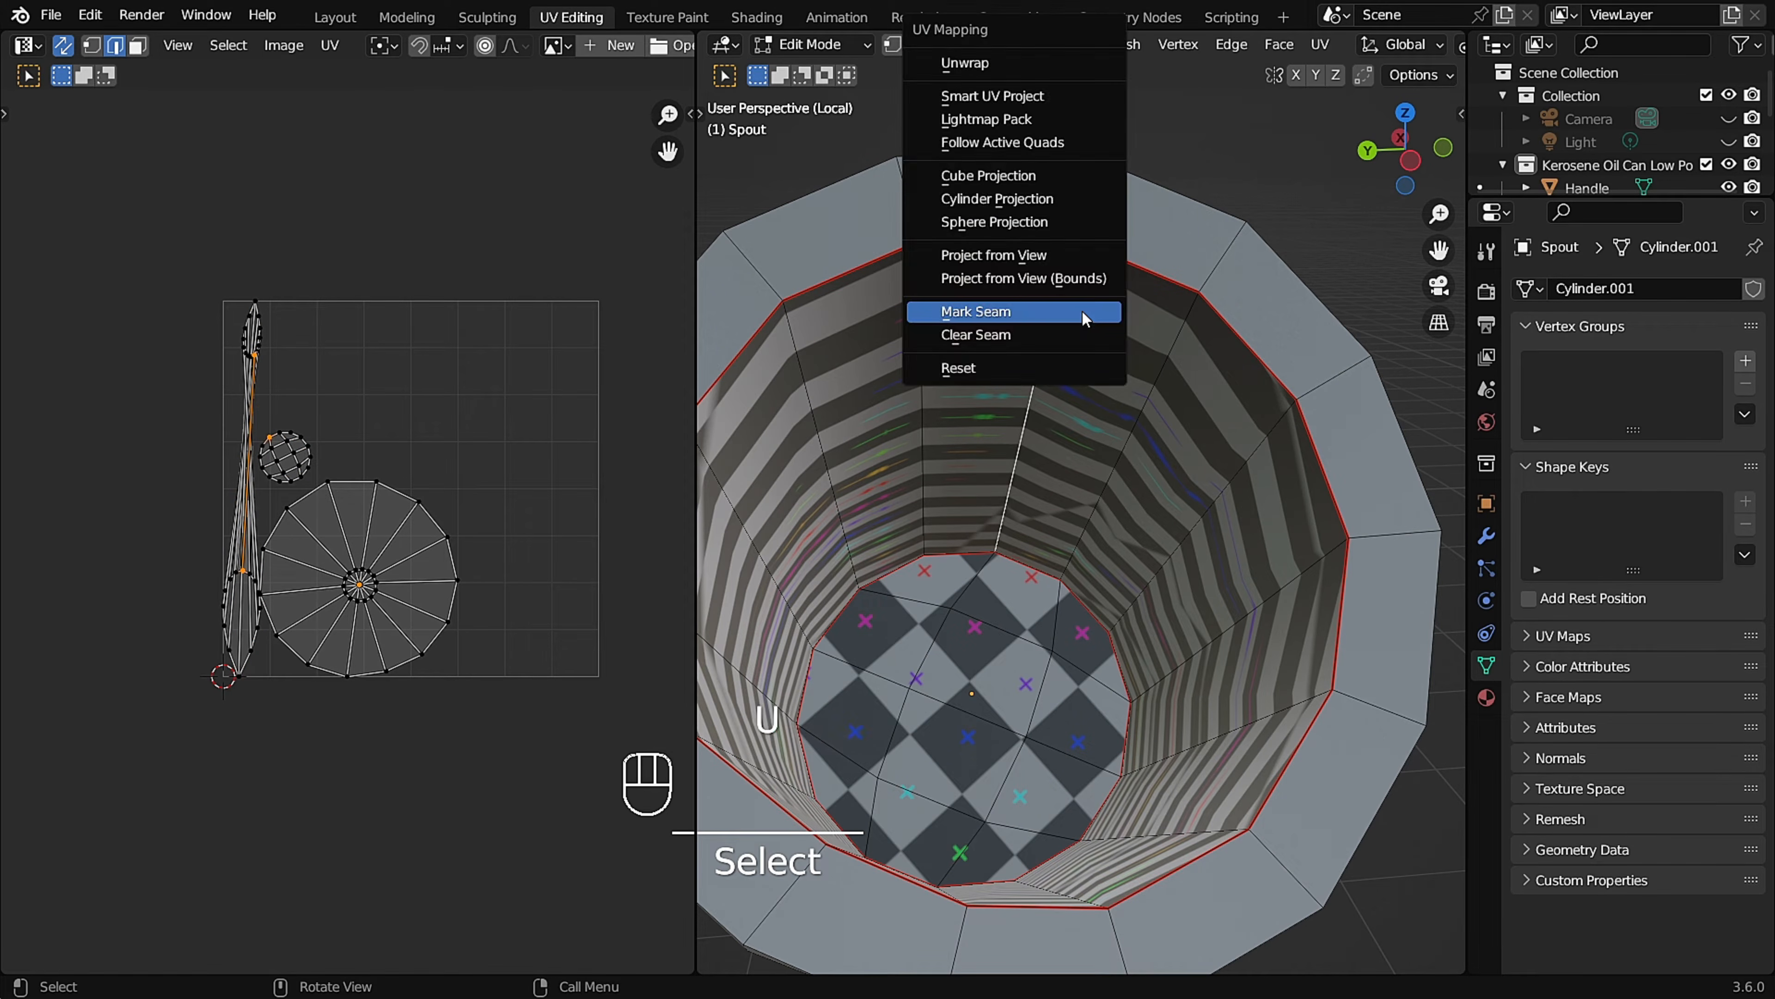
click(1082, 311)
scroll(1081, 311, down, 5)
middle_drag(1082, 311, 1119, 484)
middle_drag(1119, 484, 199, 495)
middle_drag(717, 364, 920, 370)
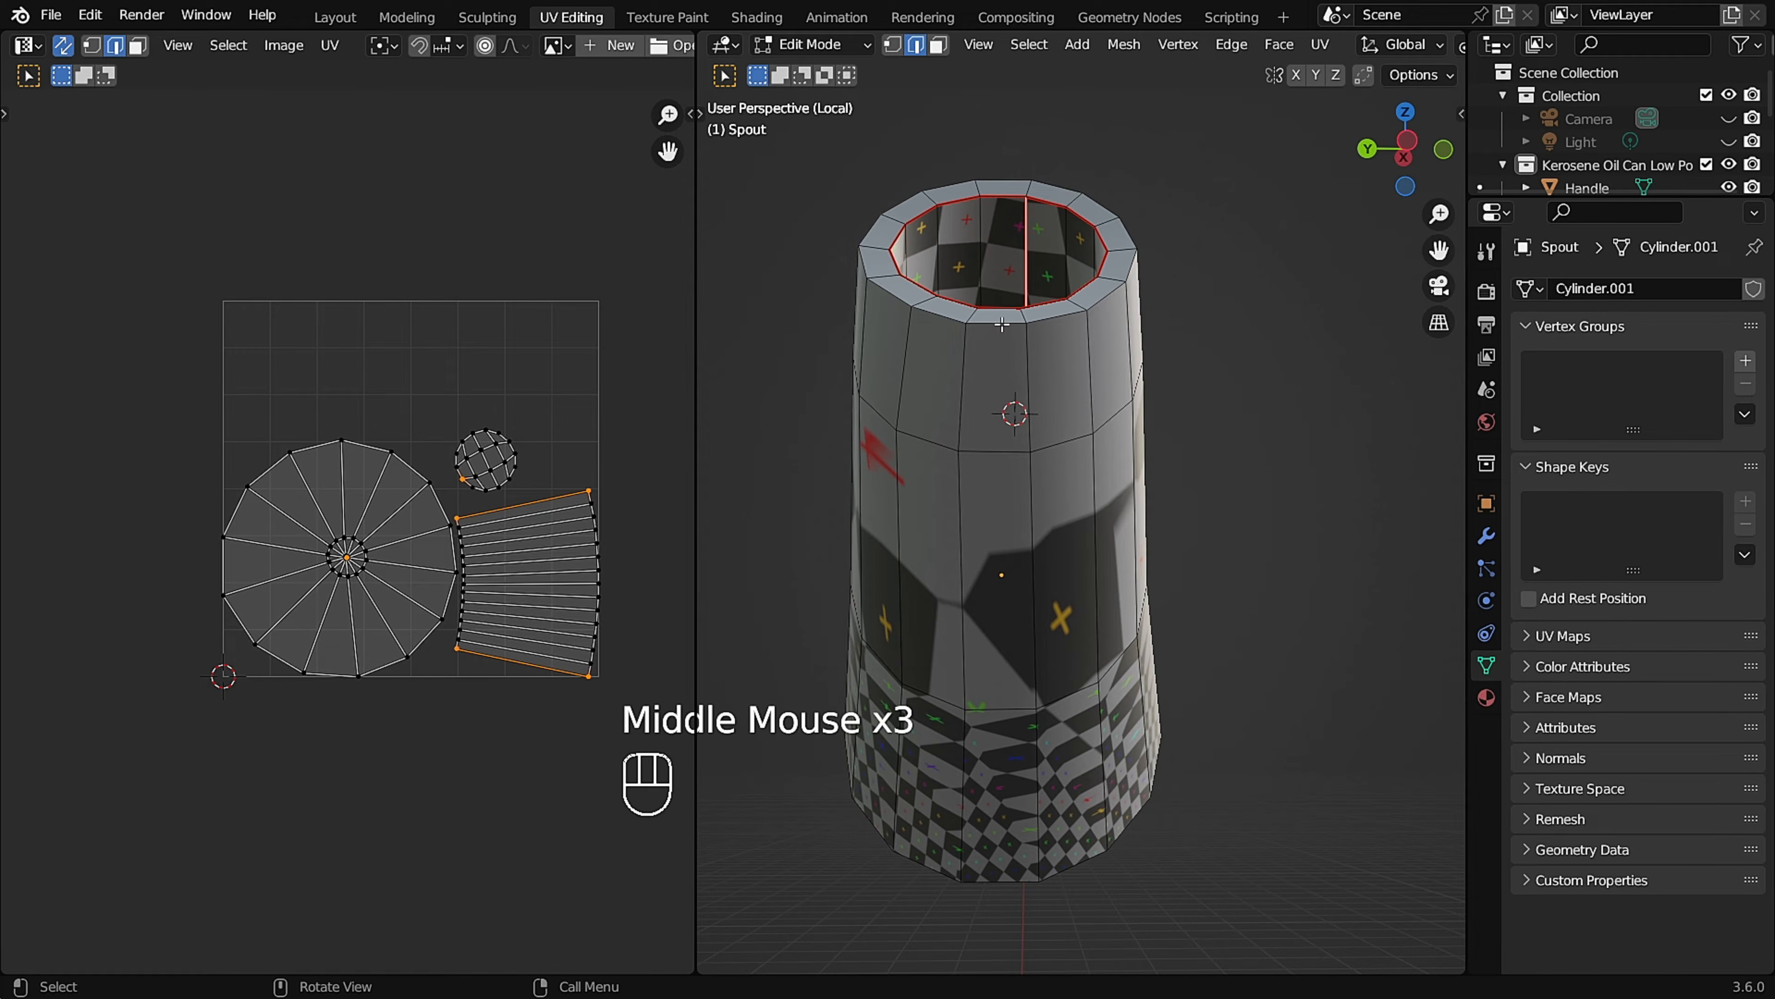
Try to mark a complete lengthwise edge loop running over the Spout's outer wall as a seam.
middle_drag(1002, 324, 959, 353)
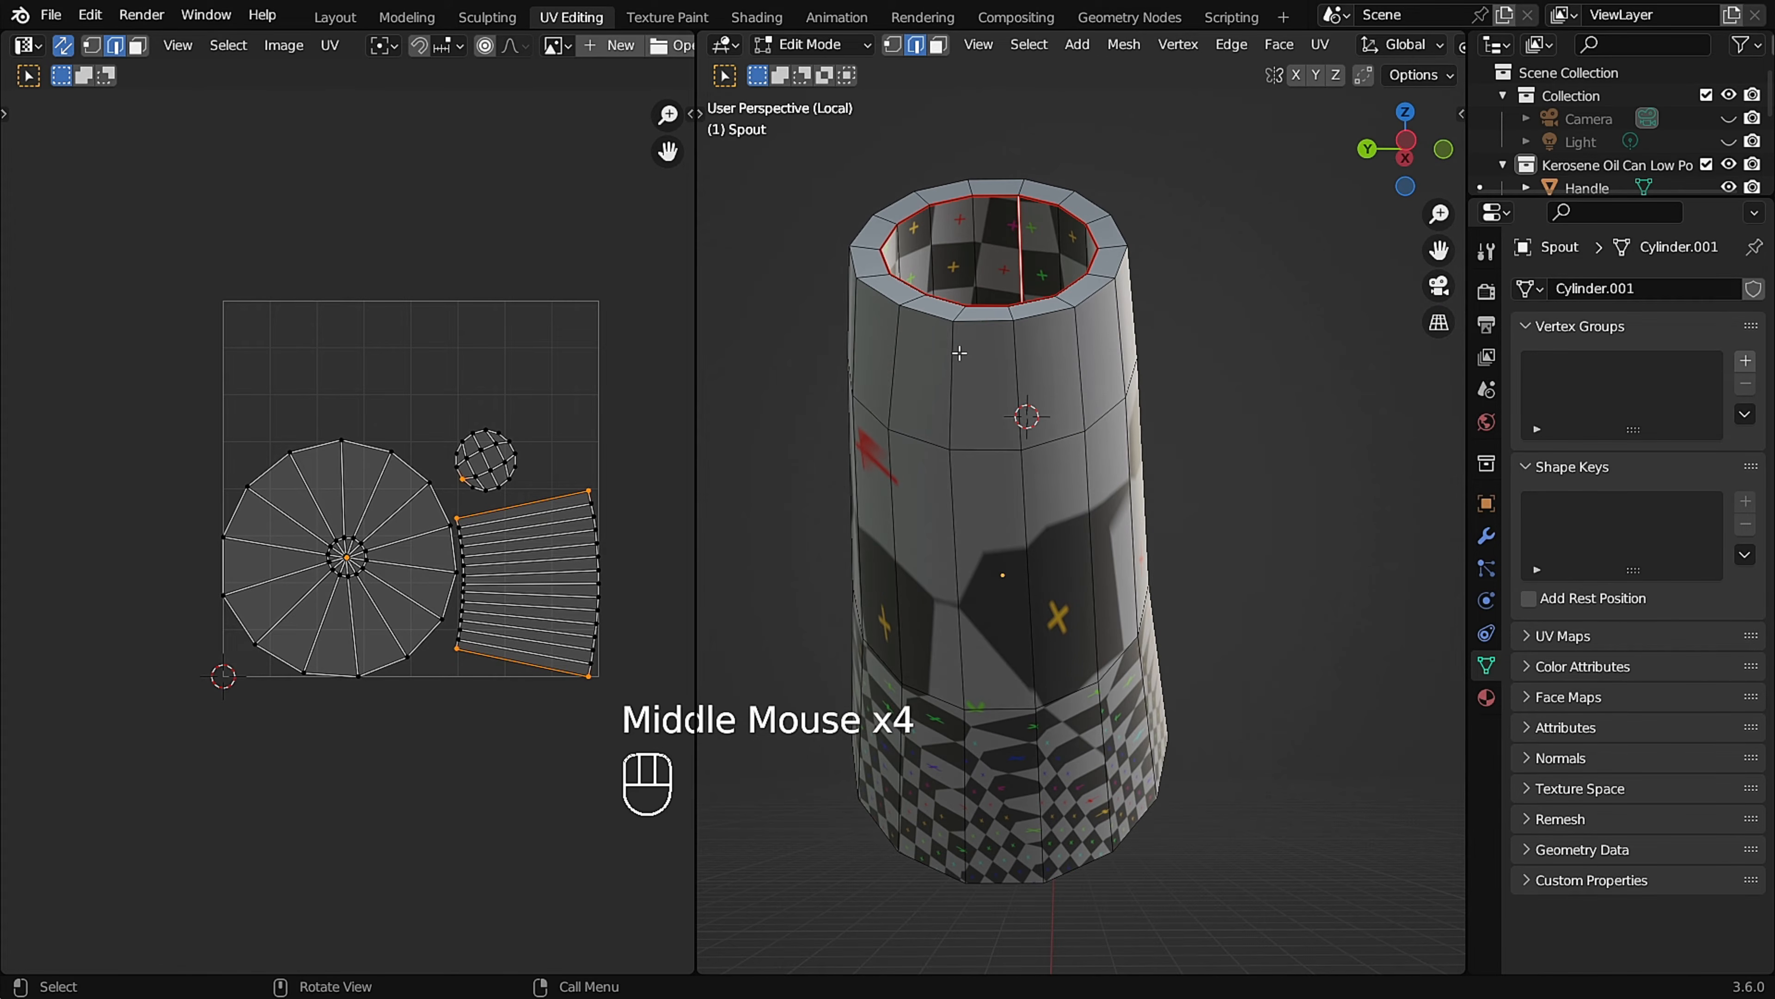
key(u)
click(972, 471)
middle_drag(972, 471, 992, 489)
scroll(552, 371, up, 2)
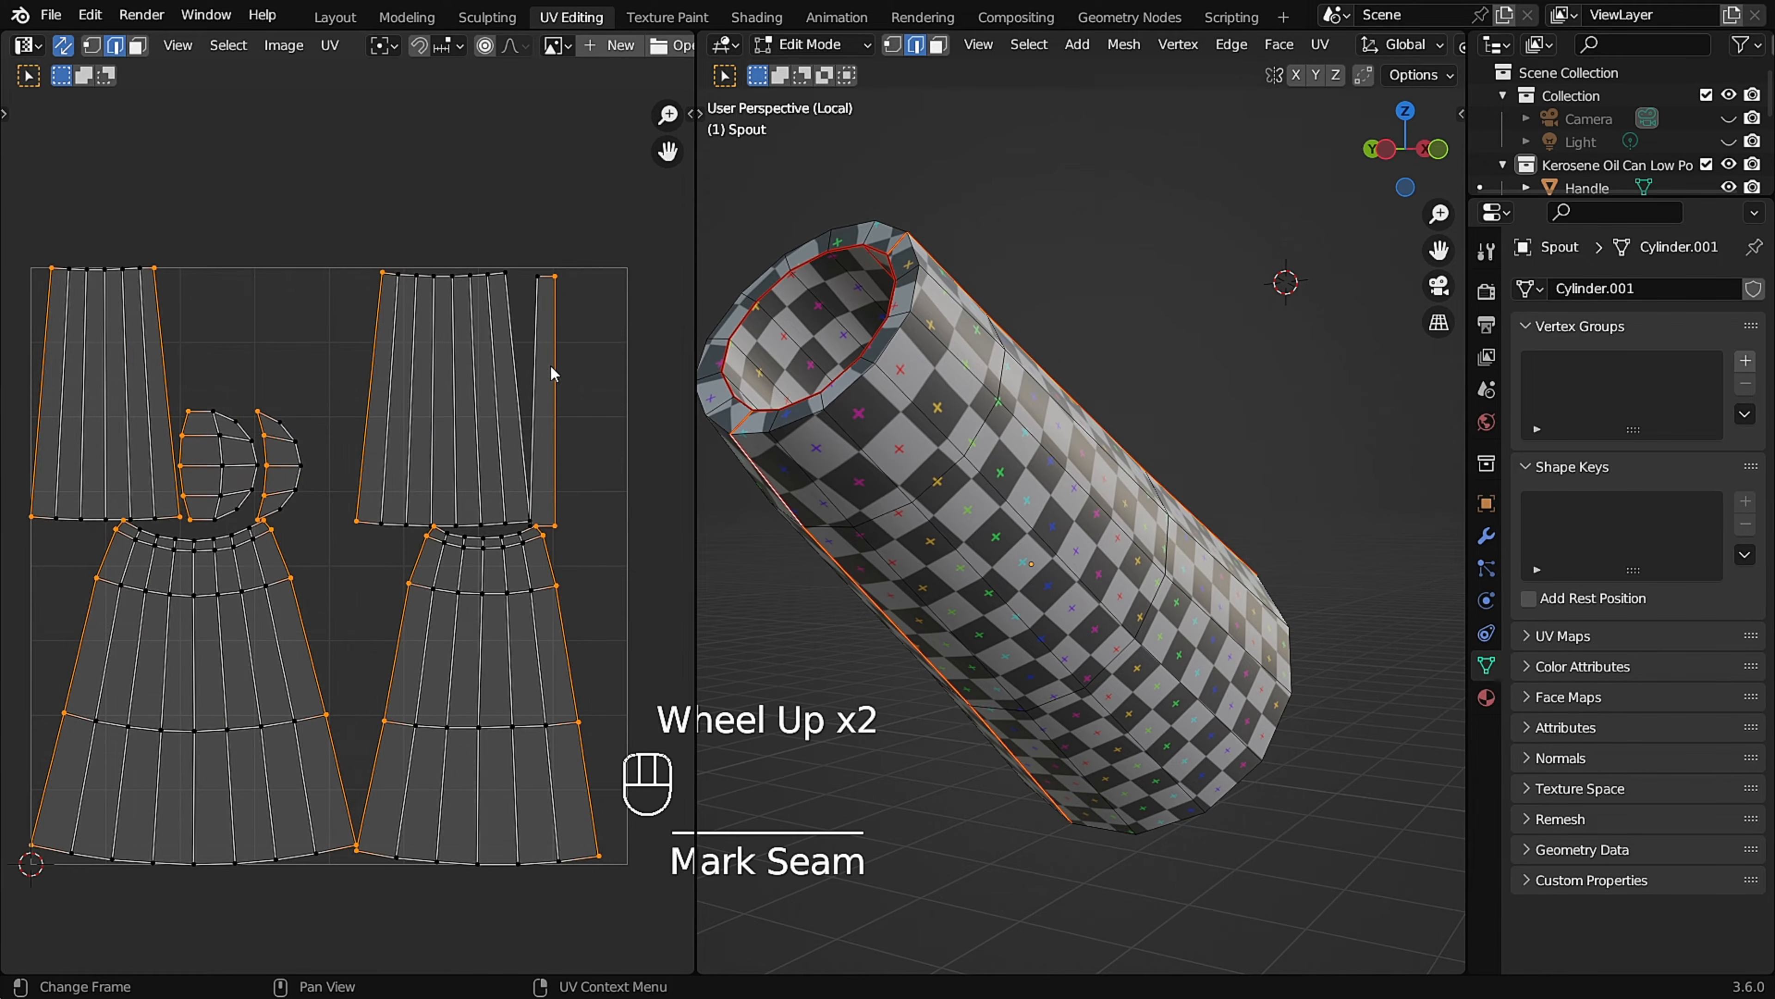
middle_drag(999, 341, 1001, 535)
key(ctrl+z)
Mark a seam along a single lengthwise edge line on the Spout's outer wall and check its UV island.
shift+middle_drag(1119, 818, 937, 476)
ctrl+click(1066, 648)
key(u)
click(988, 416)
scroll(987, 416, down, 5)
middle_drag(825, 580, 874, 556)
middle_drag(1104, 315, 902, 294)
scroll(902, 294, up, 3)
shift+middle_drag(140, 567, 364, 455)
scroll(238, 475, up, 1)
scroll(409, 467, up, 2)
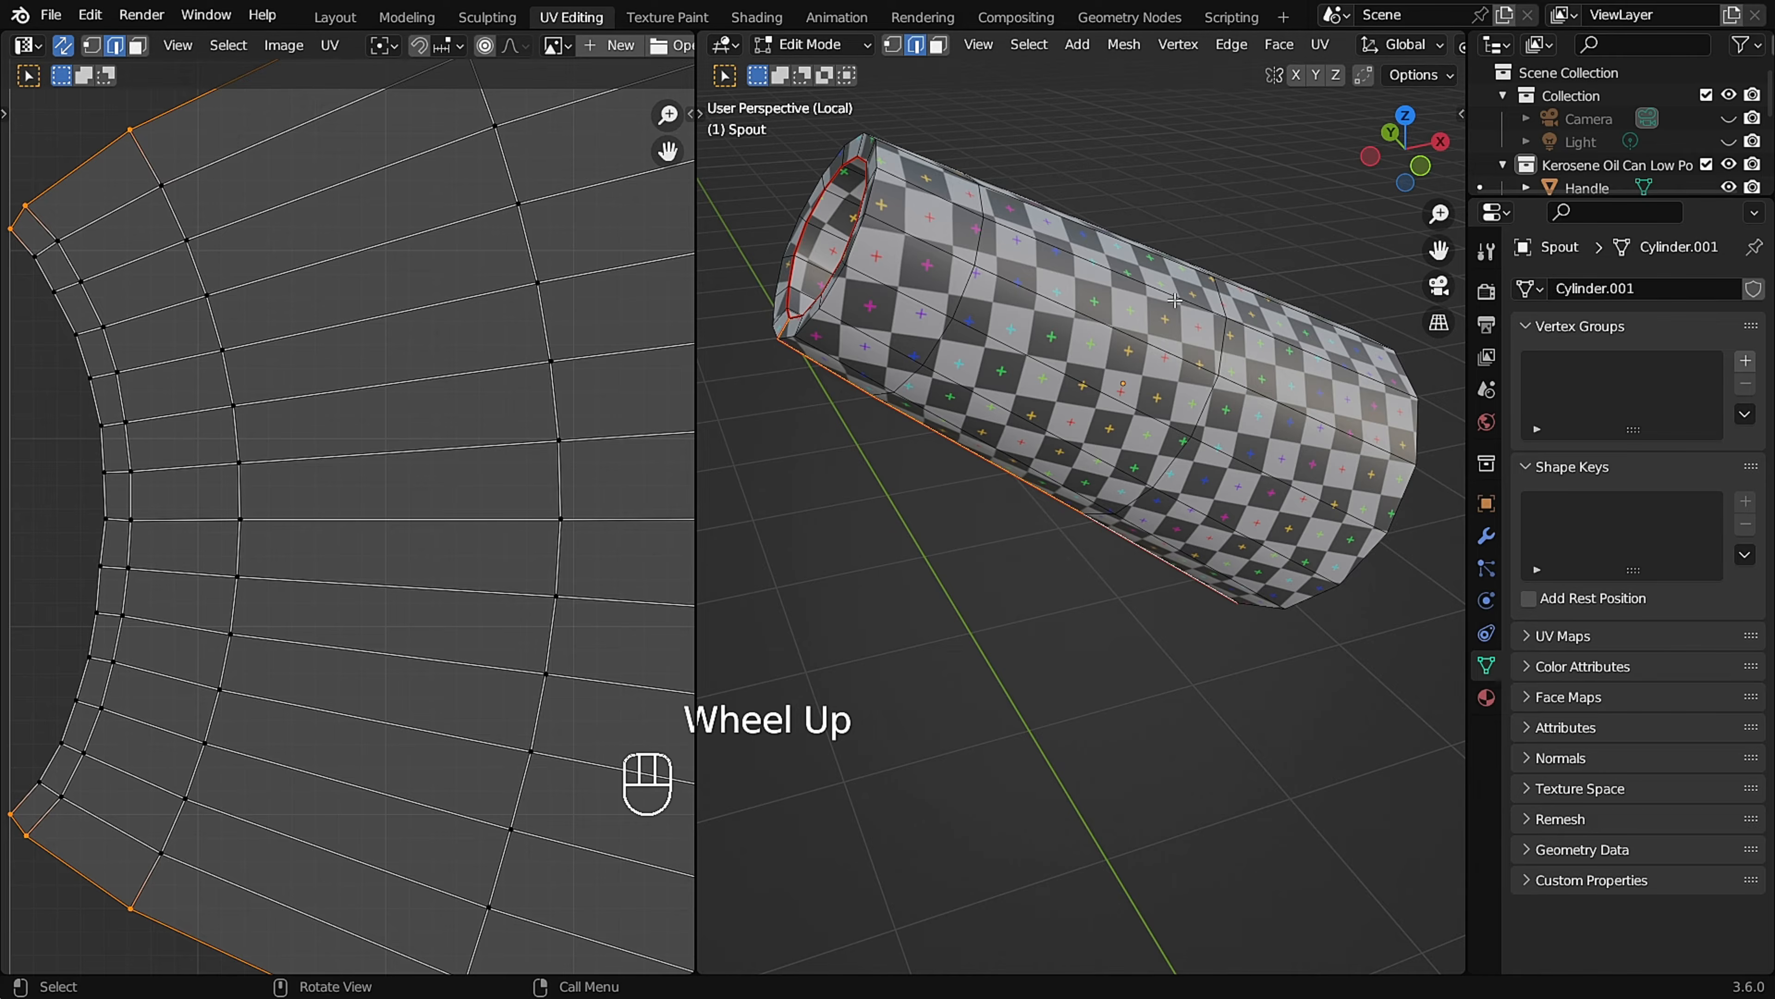
Leave the Spout's Edit Mode and Local View, then isolate the Top piece and enter Edit Mode on it.
key(Tab)
scroll(1113, 311, down, 2)
scroll(1112, 367, down, 1)
key(slash)
middle_drag(1110, 370, 1112, 545)
scroll(1200, 407, up, 2)
key(Tab)
key(Tab)
scroll(1171, 348, up, 1)
scroll(1101, 395, up, 2)
click(1101, 395)
key(slash)
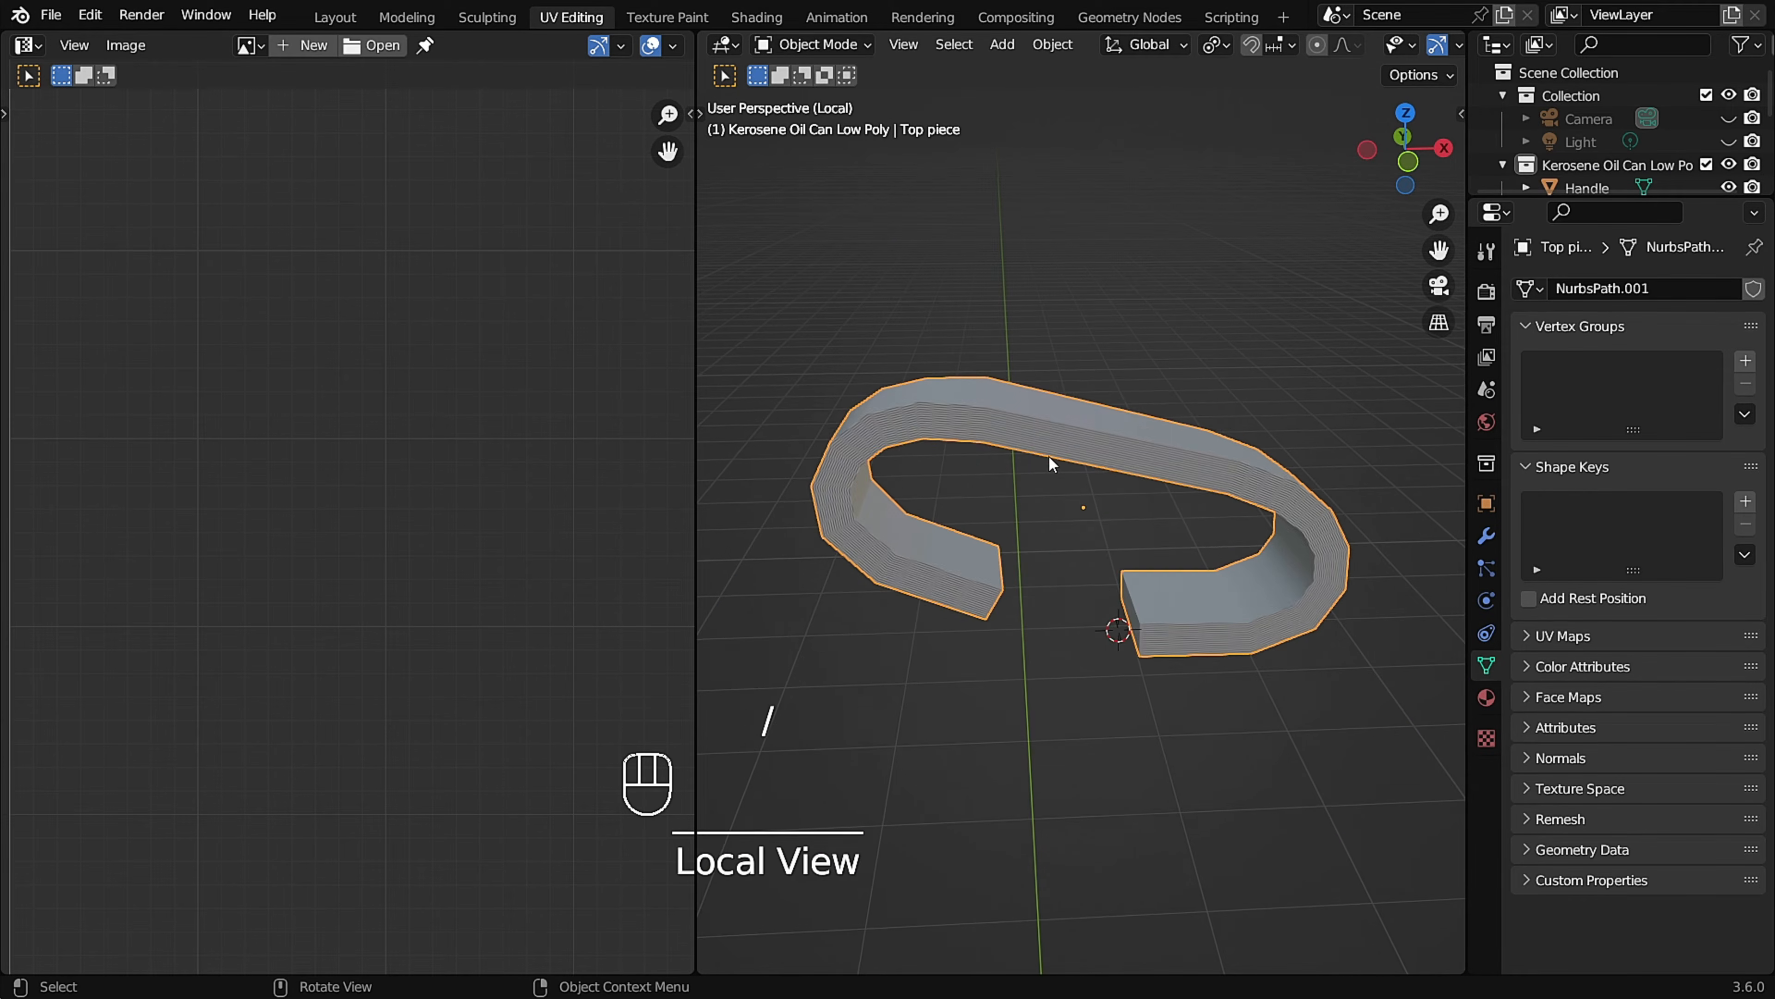
key(Tab)
Mark seams along the Top piece's side edge loops and its end edges, and check the UV islands.
scroll(1034, 441, up, 1)
middle_drag(1042, 442, 1053, 523)
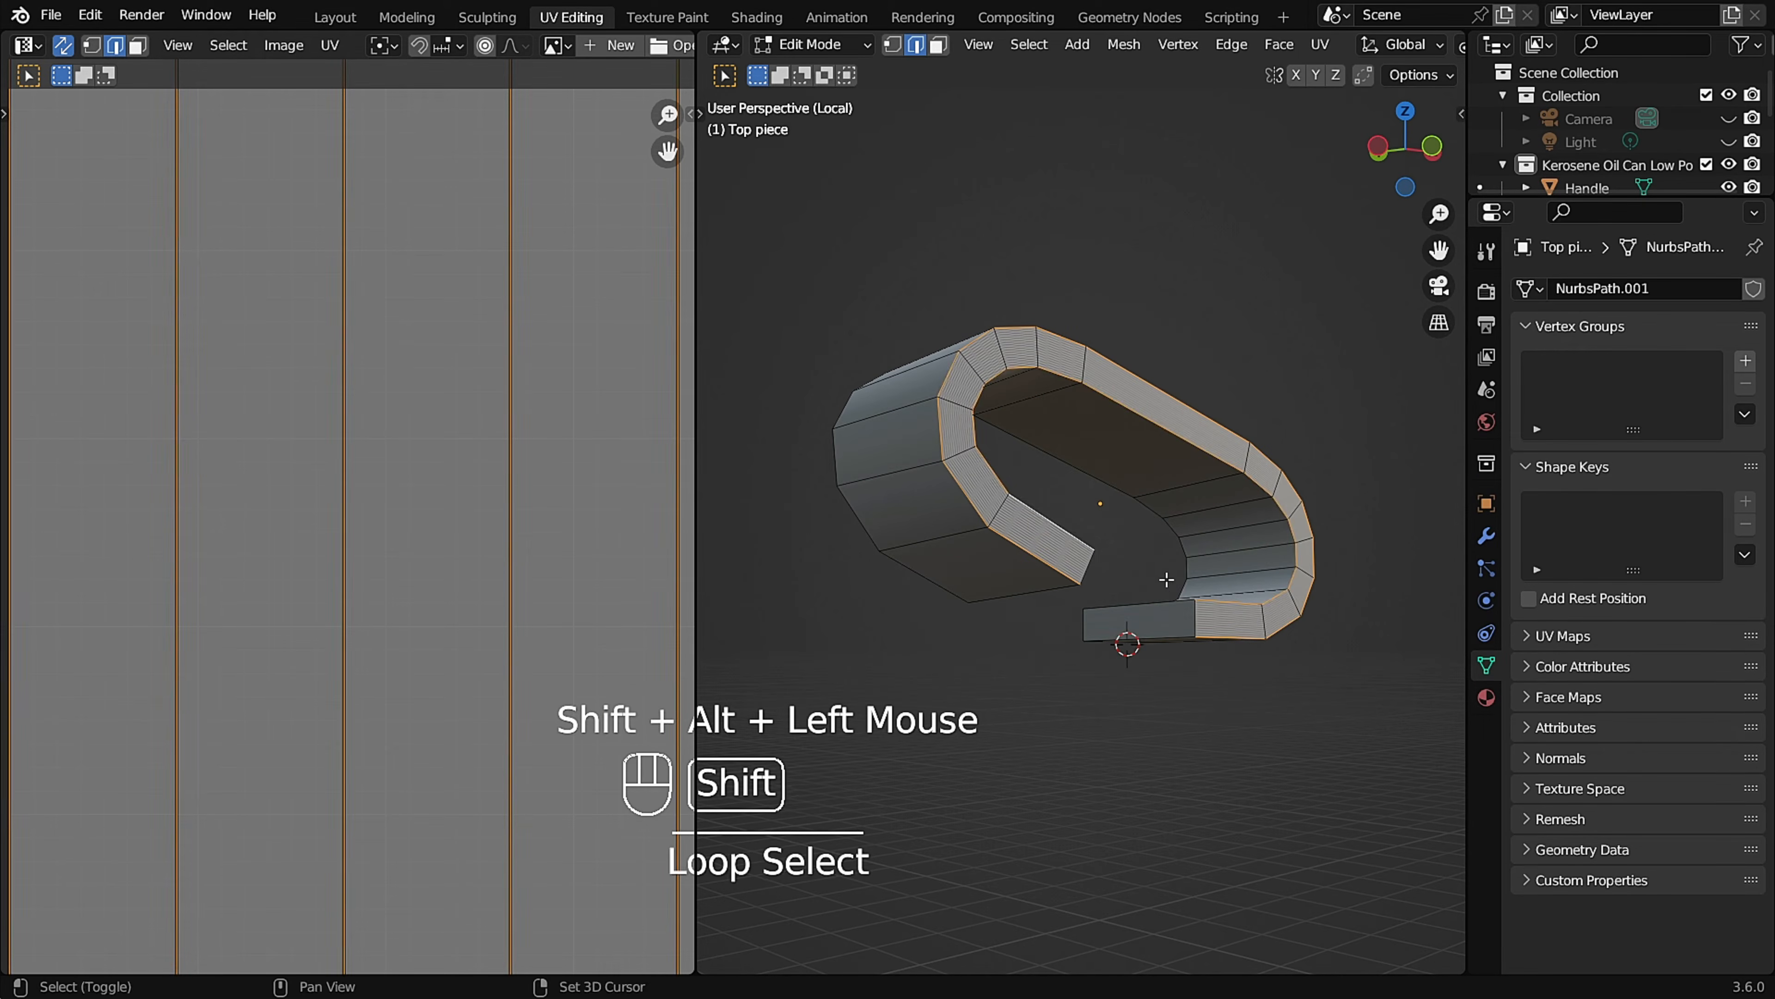
middle_drag(1197, 587, 1139, 586)
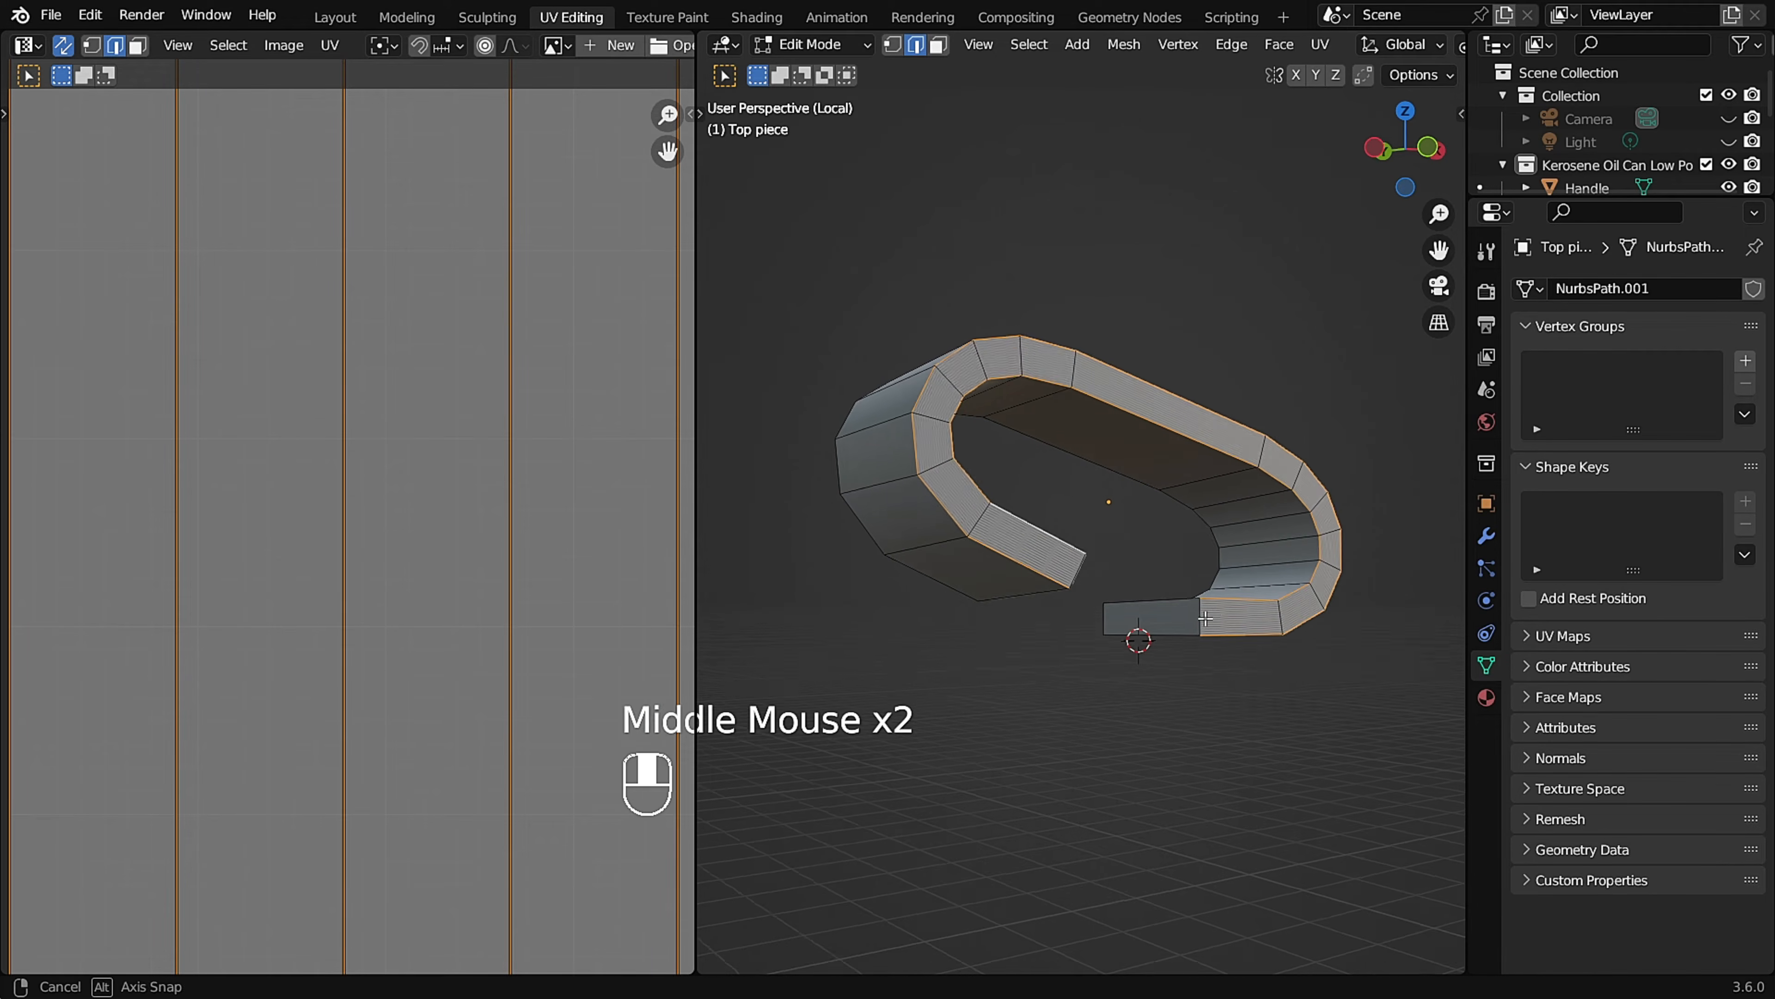
middle_drag(1217, 626, 1125, 616)
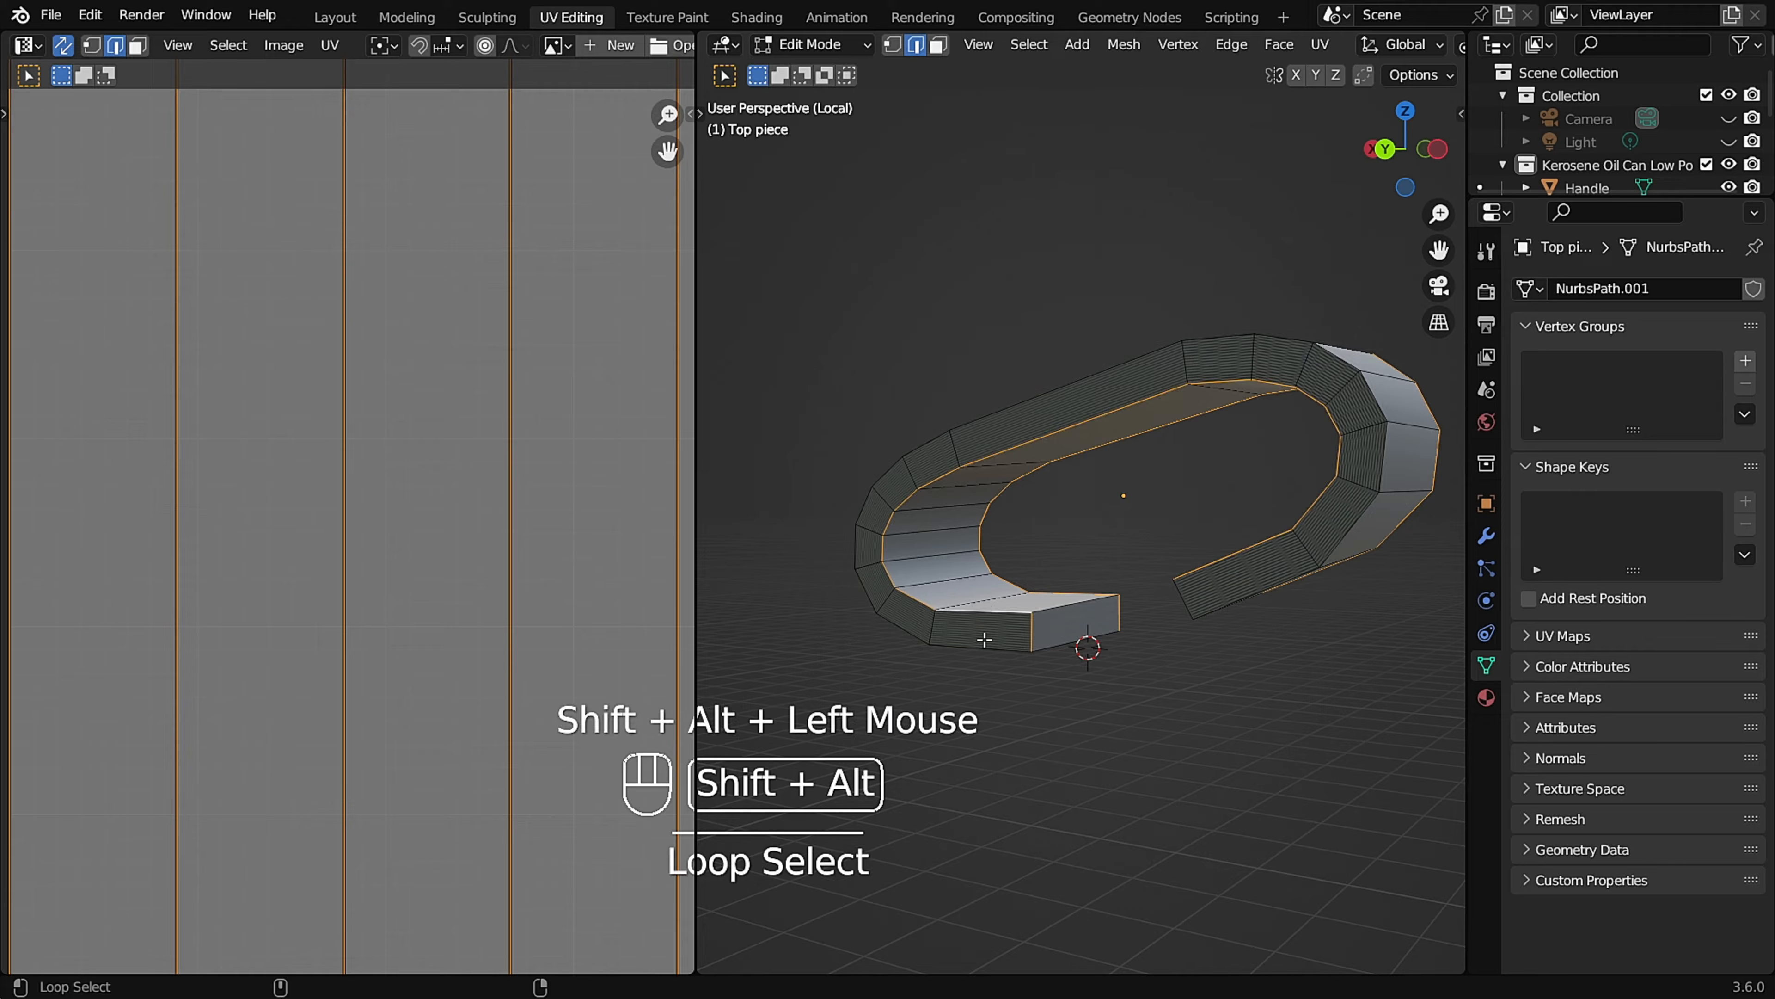
middle_drag(985, 627, 416, 595)
middle_drag(1012, 610, 1265, 568)
scroll(1052, 573, up, 1)
middle_drag(1234, 660, 1118, 559)
click(1075, 593)
scroll(515, 496, down, 2)
shift+middle_drag(515, 496, 507, 573)
middle_drag(1174, 455, 1094, 465)
Leave the Top piece's Edit Mode and Local View, then isolate the Handle and enter Edit Mode on it.
key(Tab)
key(slash)
scroll(1230, 415, down, 2)
scroll(1084, 470, down, 2)
scroll(1206, 601, down, 1)
shift+middle_drag(1206, 601, 1307, 518)
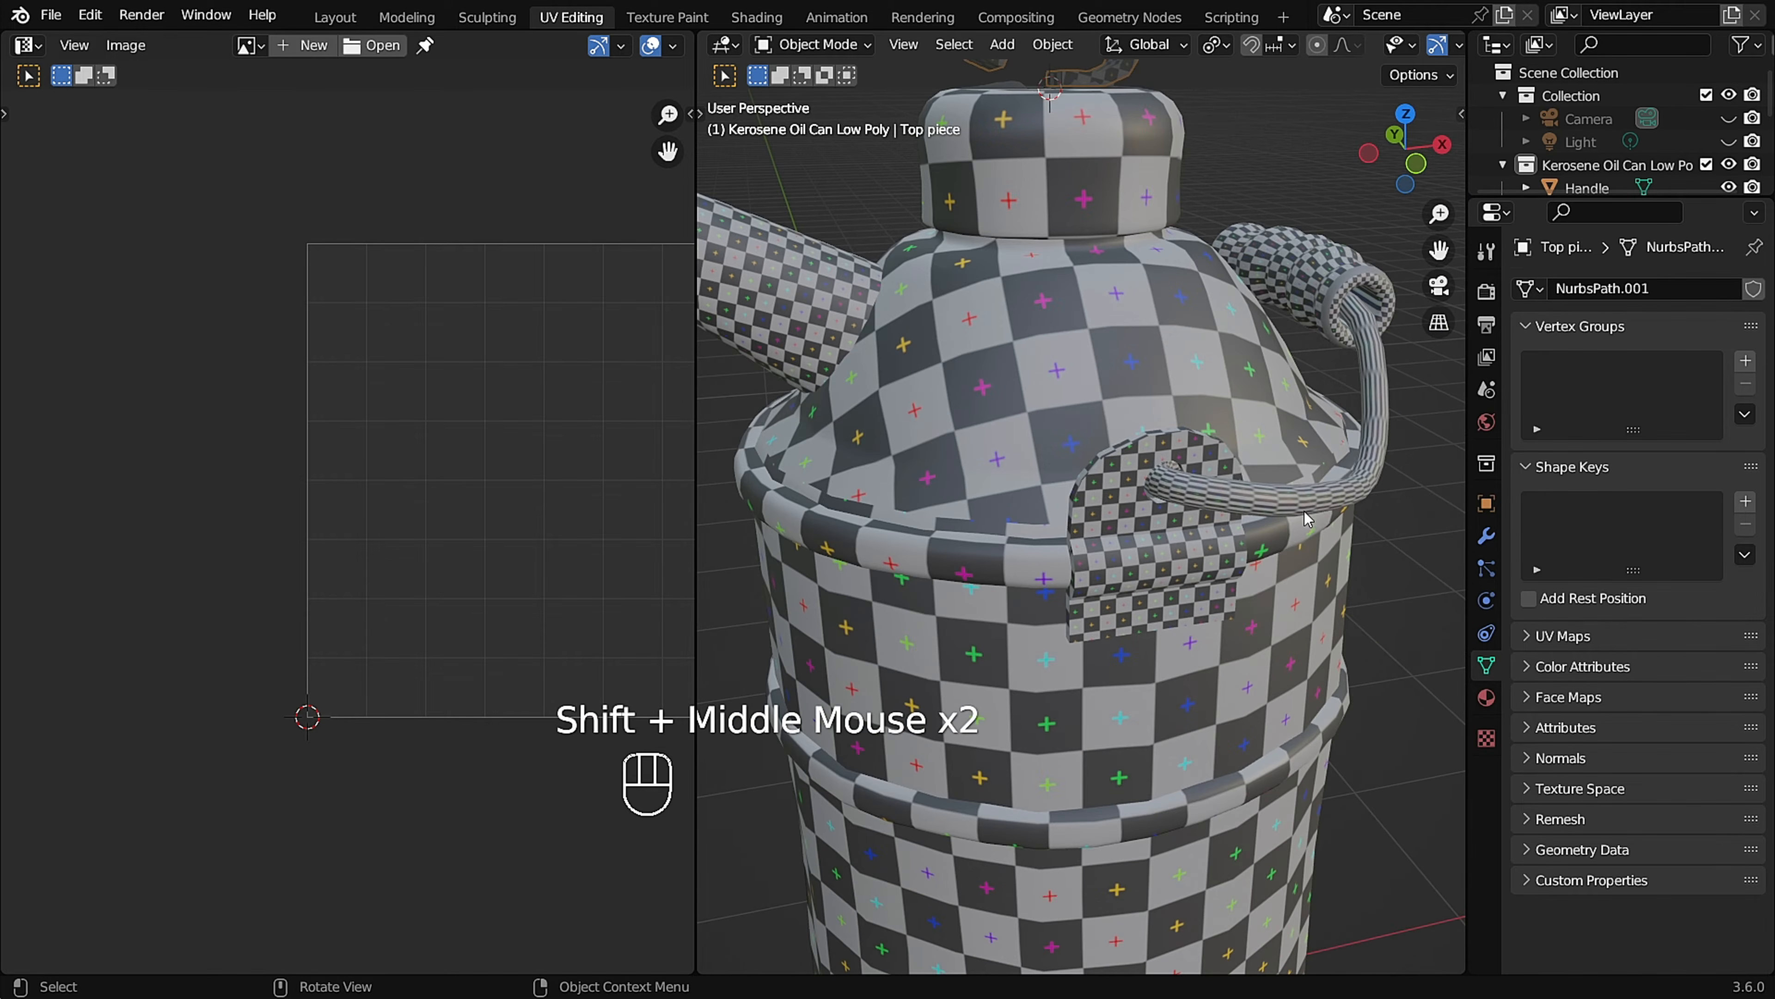
key(slash)
scroll(1173, 563, up, 2)
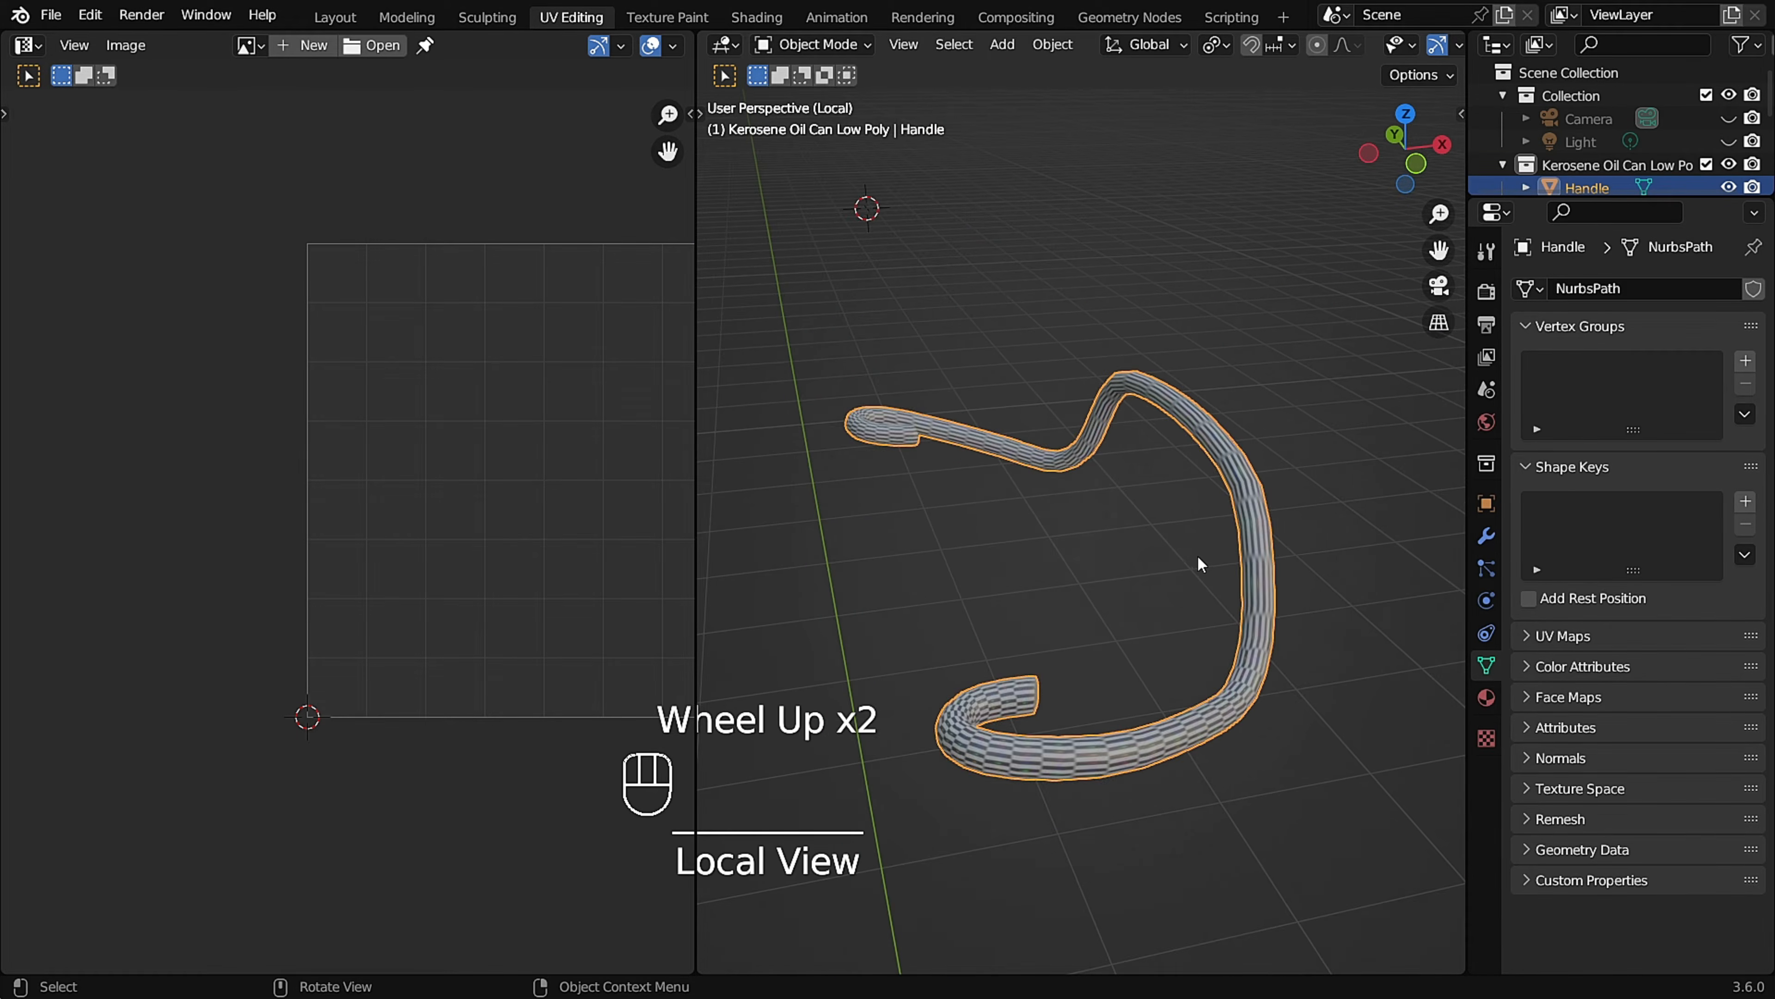
key(Tab)
Mark seams around the edge loops at both ends of the Handle.
middle_drag(1173, 575, 1029, 705)
scroll(949, 725, up, 3)
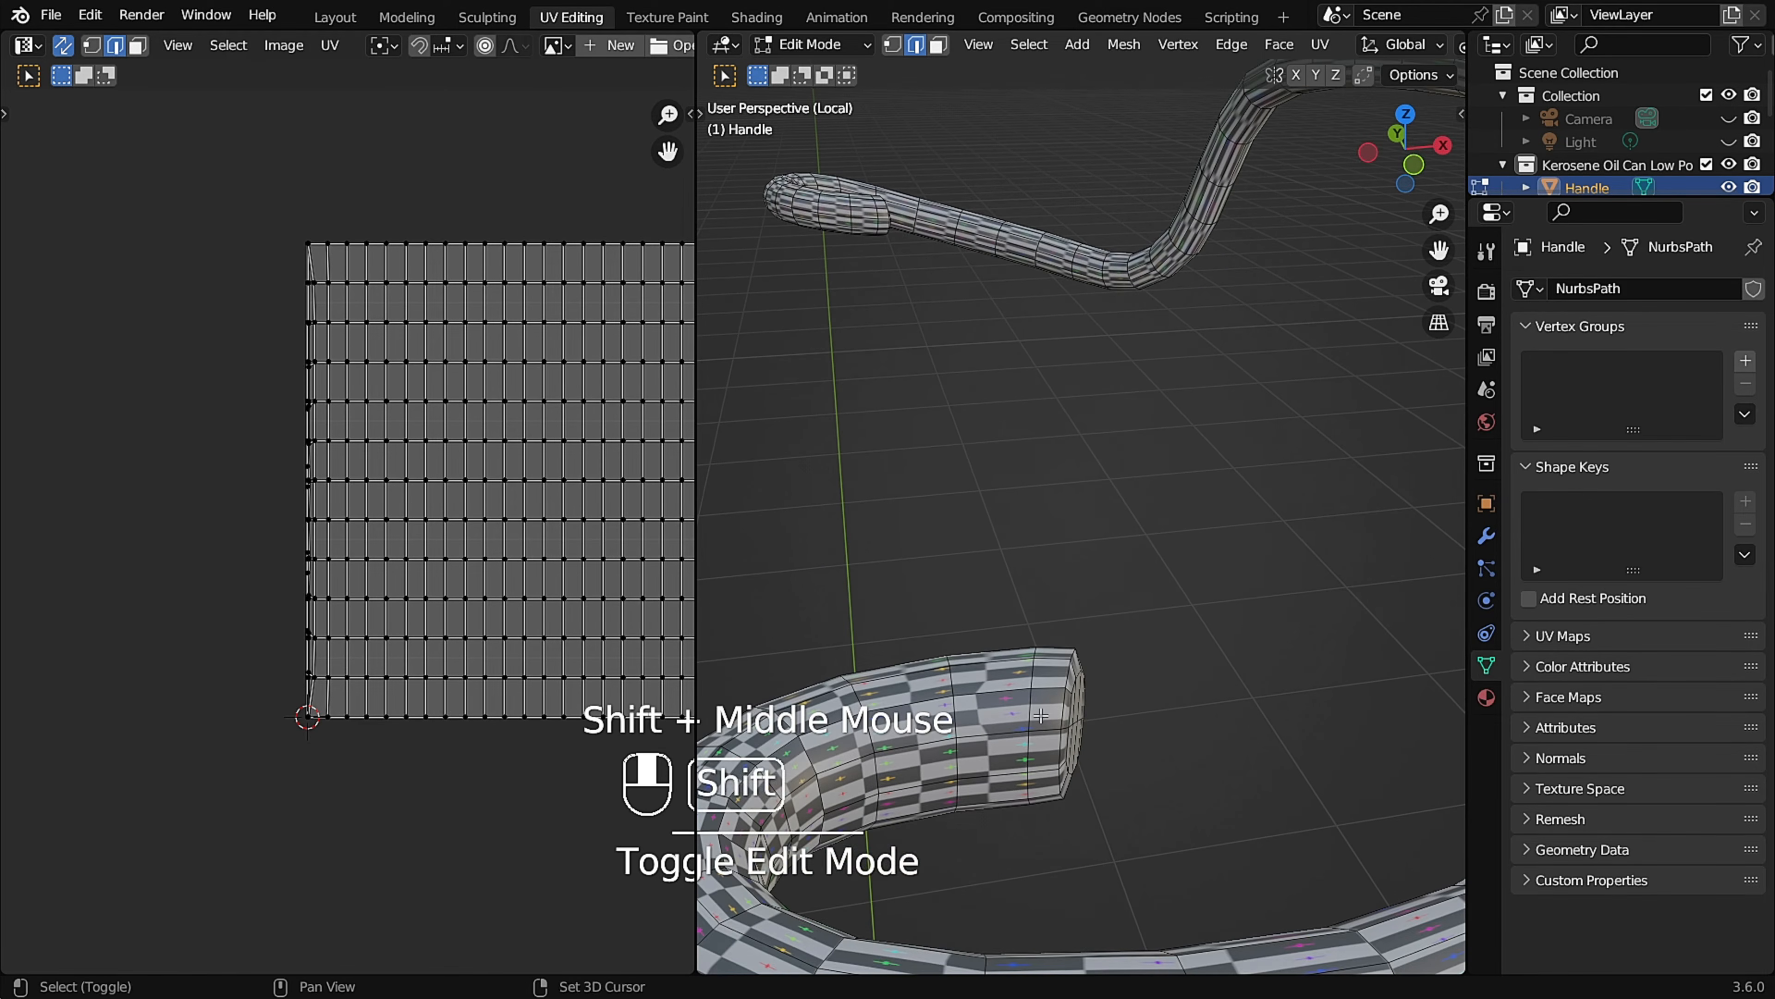
middle_drag(1068, 643, 1077, 508)
scroll(1188, 378, up, 6)
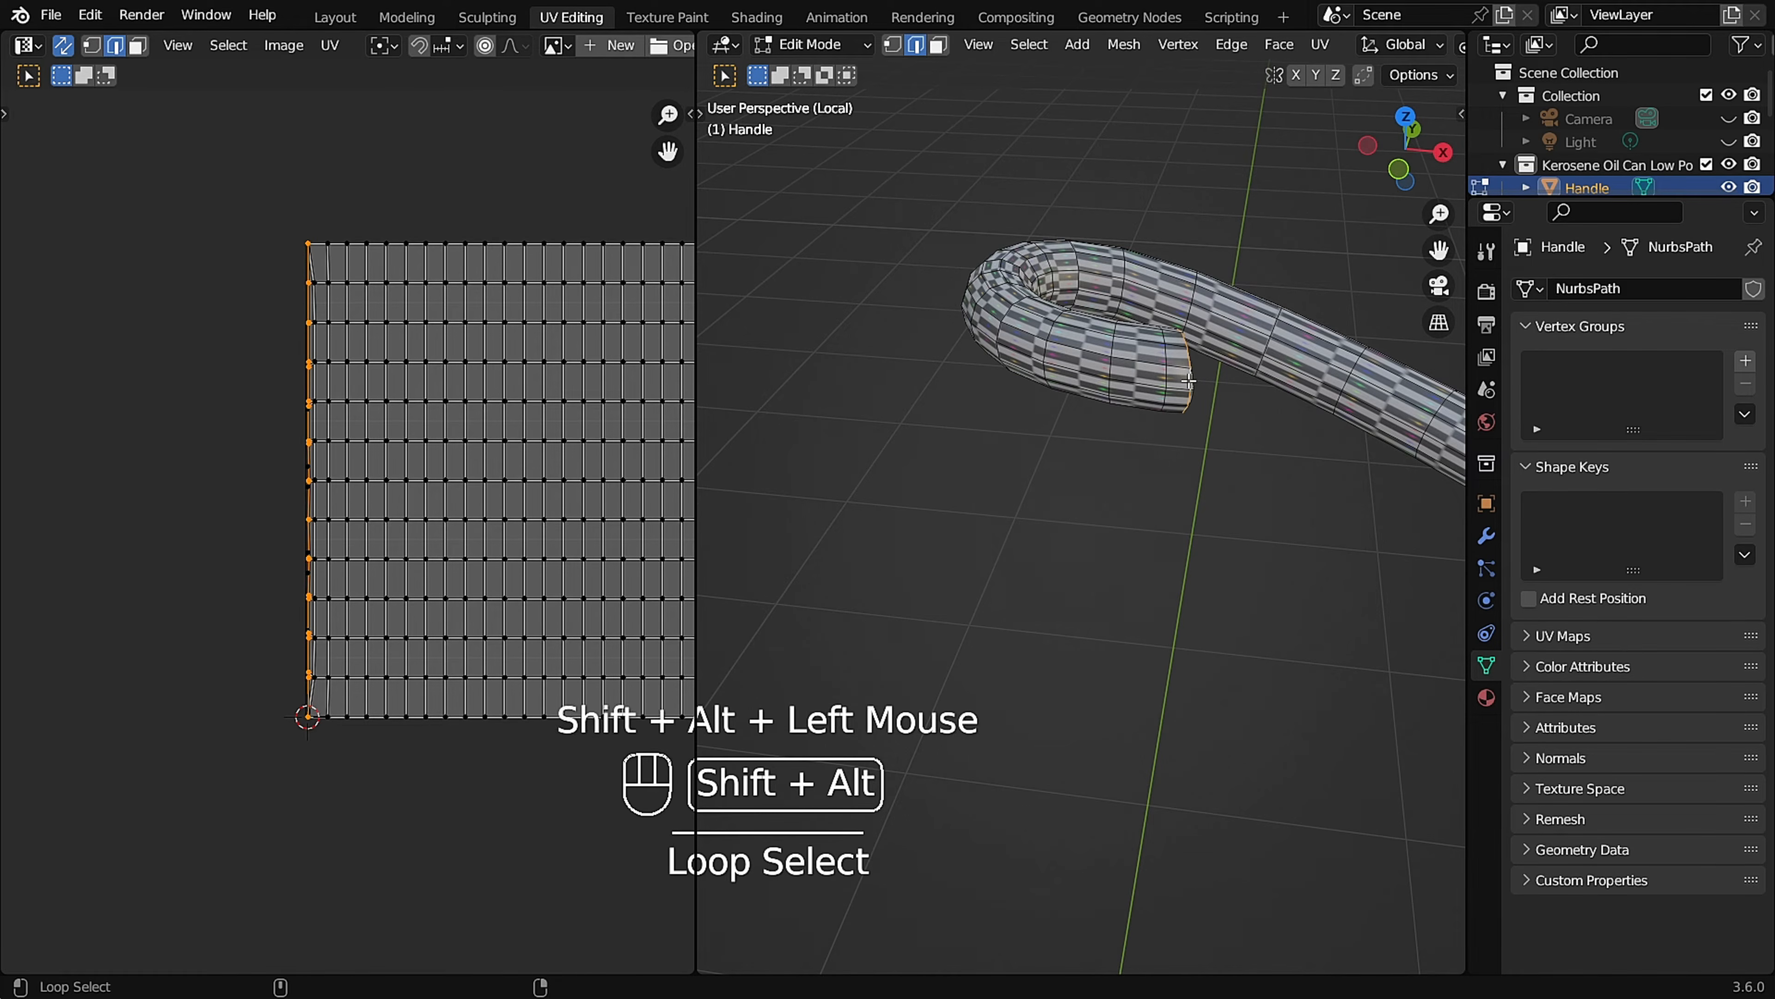
scroll(1190, 381, down, 2)
key(u)
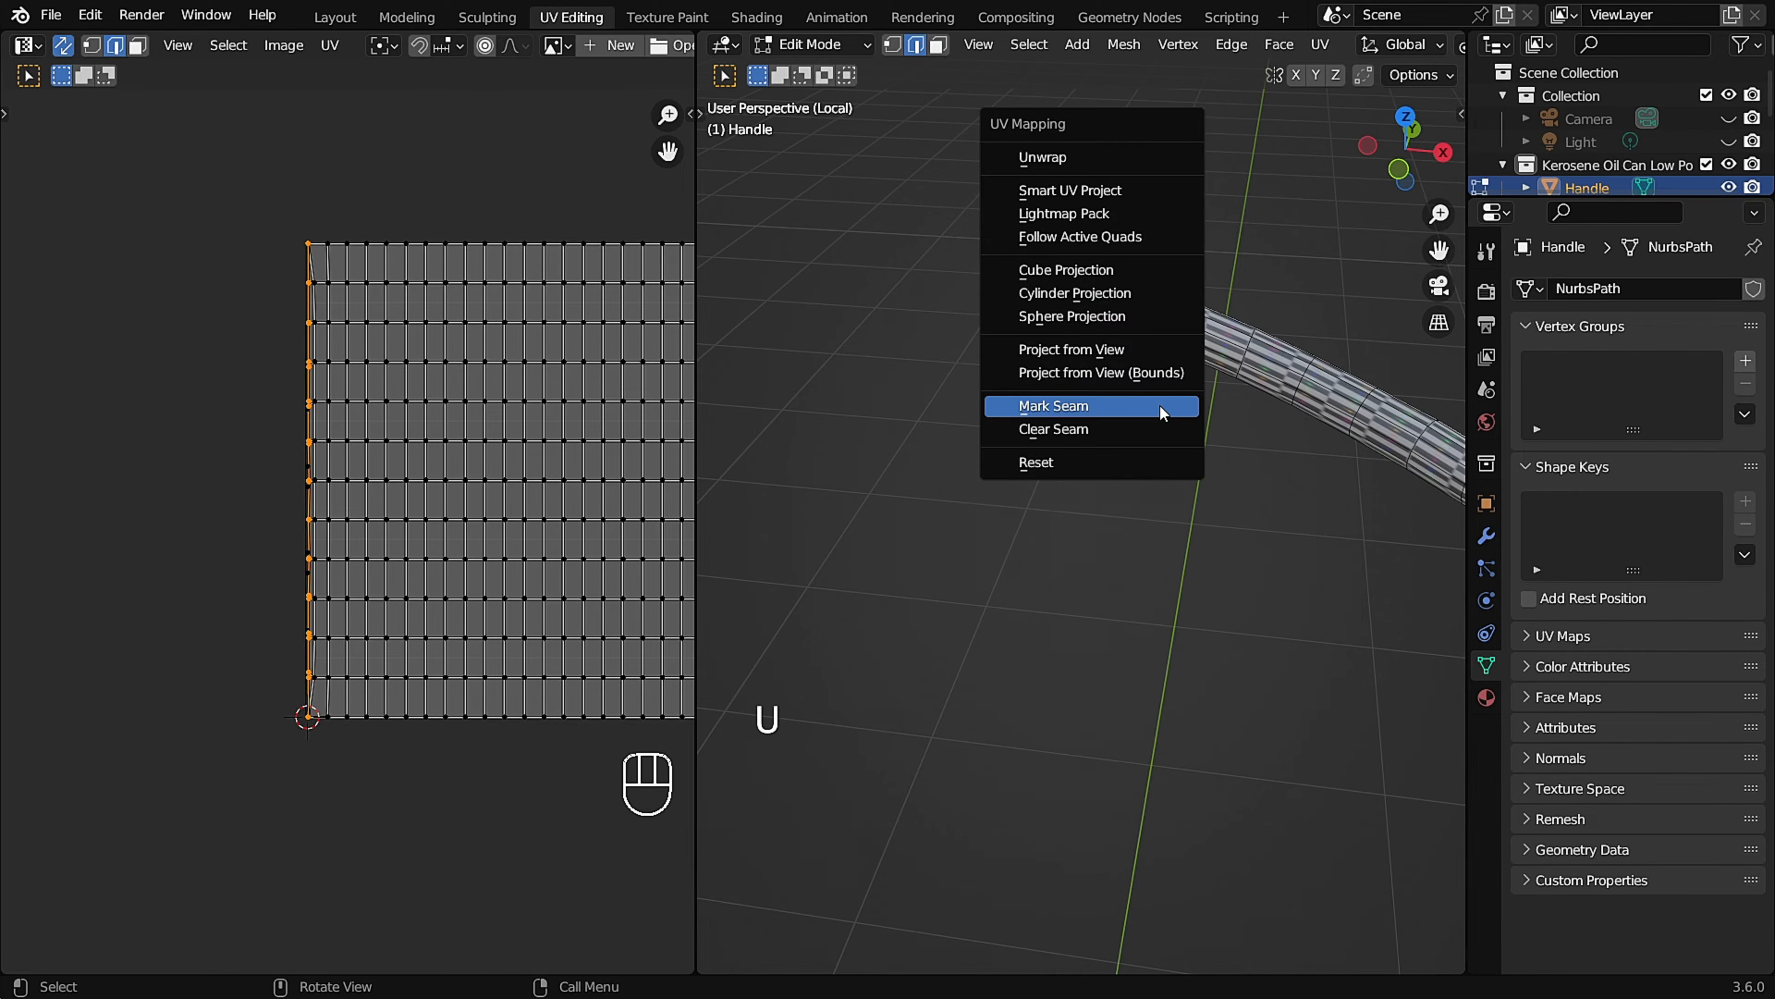
click(1153, 414)
Mark a seam along the Handle's full length between its end caps, leaving the cap edges unmarked.
scroll(1153, 413, down, 2)
middle_drag(1154, 414, 1352, 566)
scroll(1360, 508, up, 2)
scroll(1346, 509, down, 2)
scroll(1288, 595, up, 5)
scroll(1303, 579, up, 6)
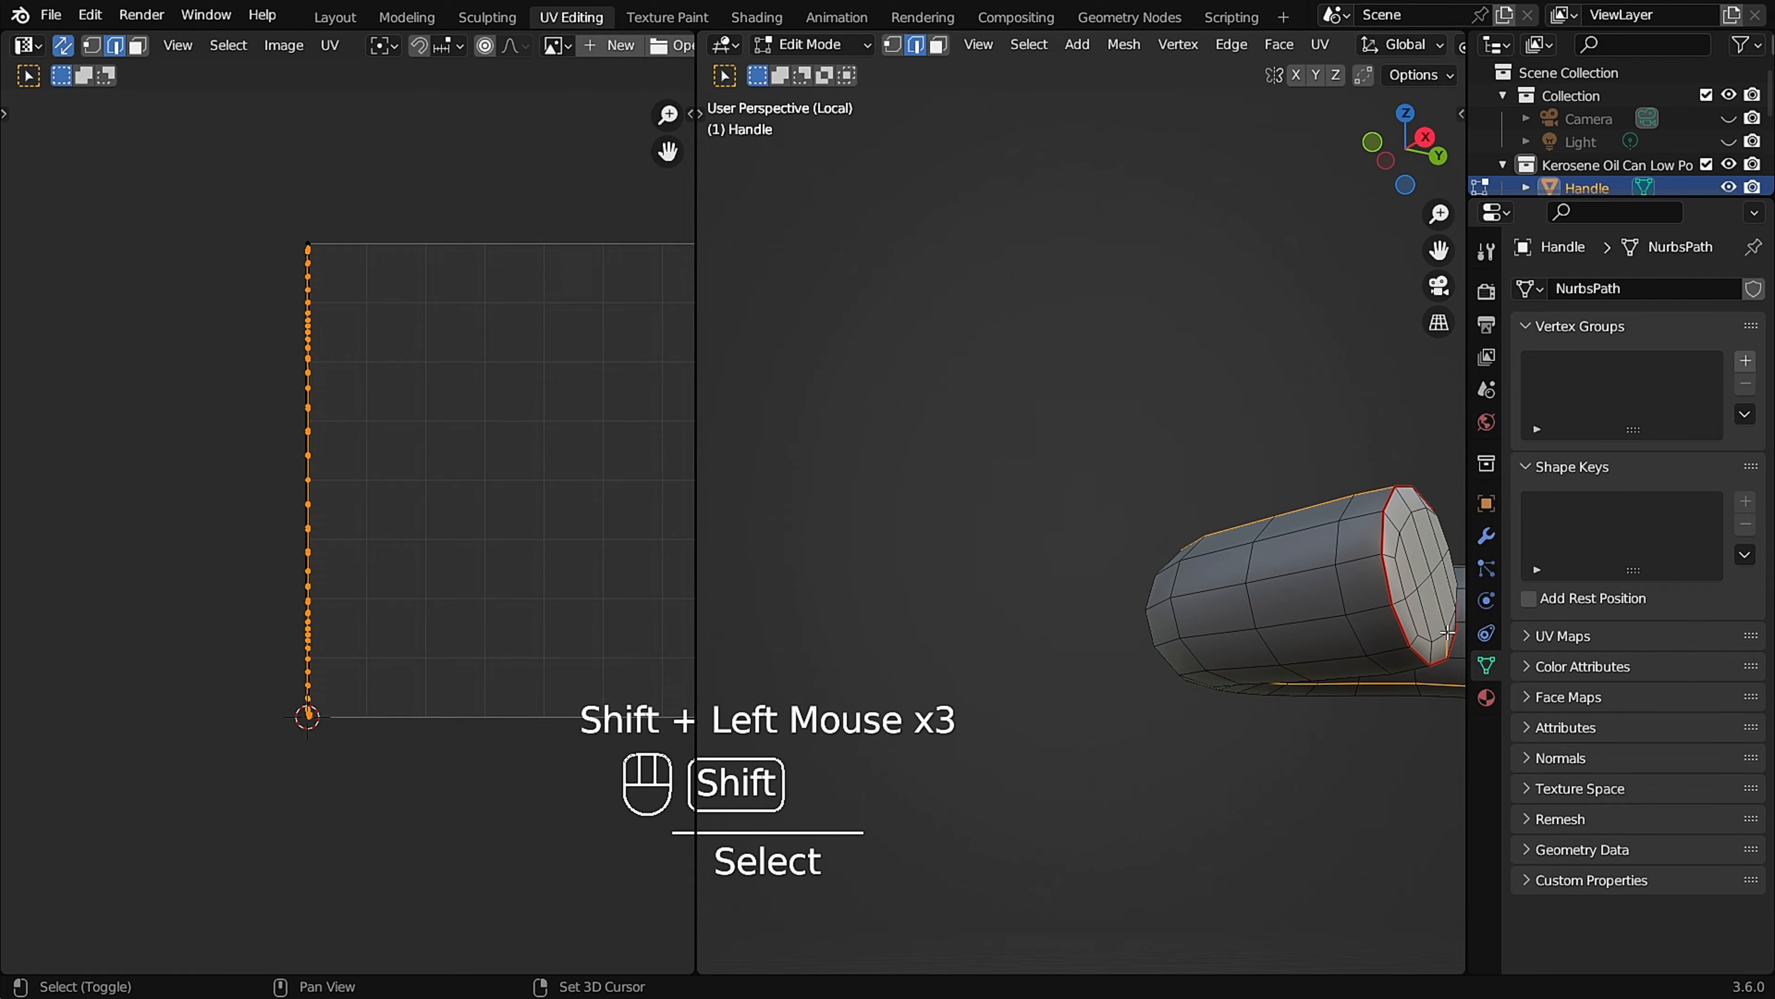
scroll(1165, 507, down, 6)
middle_drag(979, 516, 905, 428)
scroll(905, 428, up, 6)
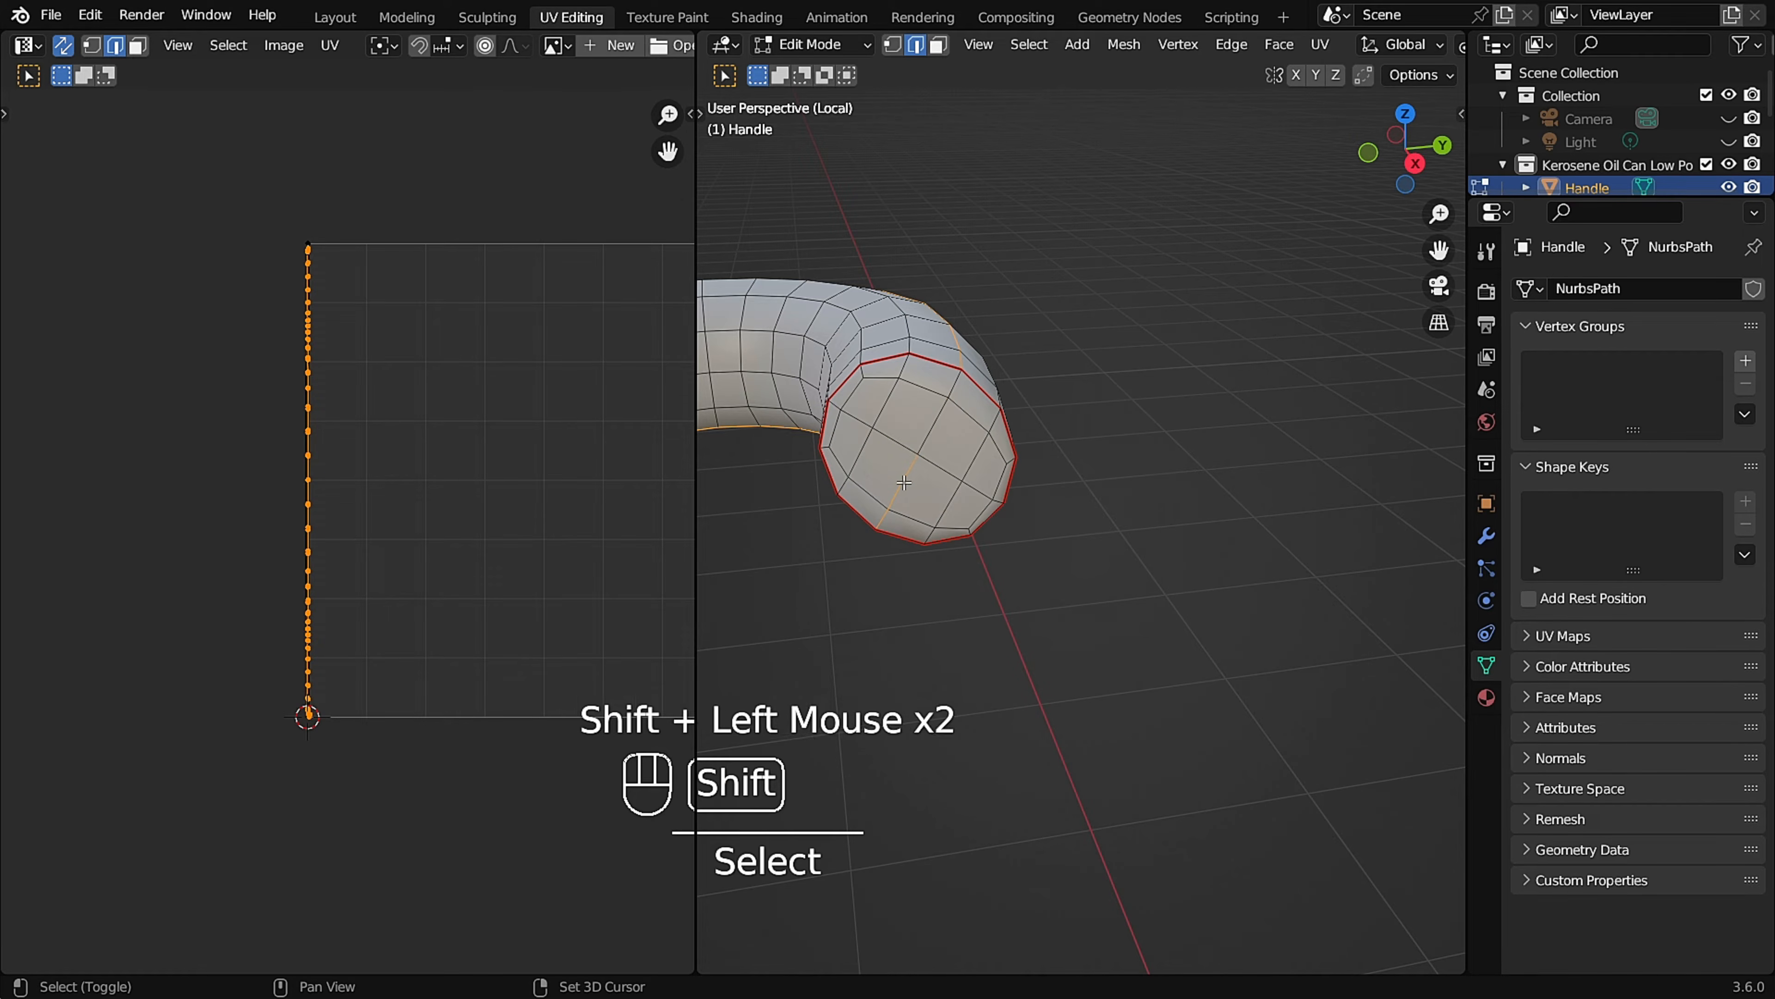
key(u)
click(907, 508)
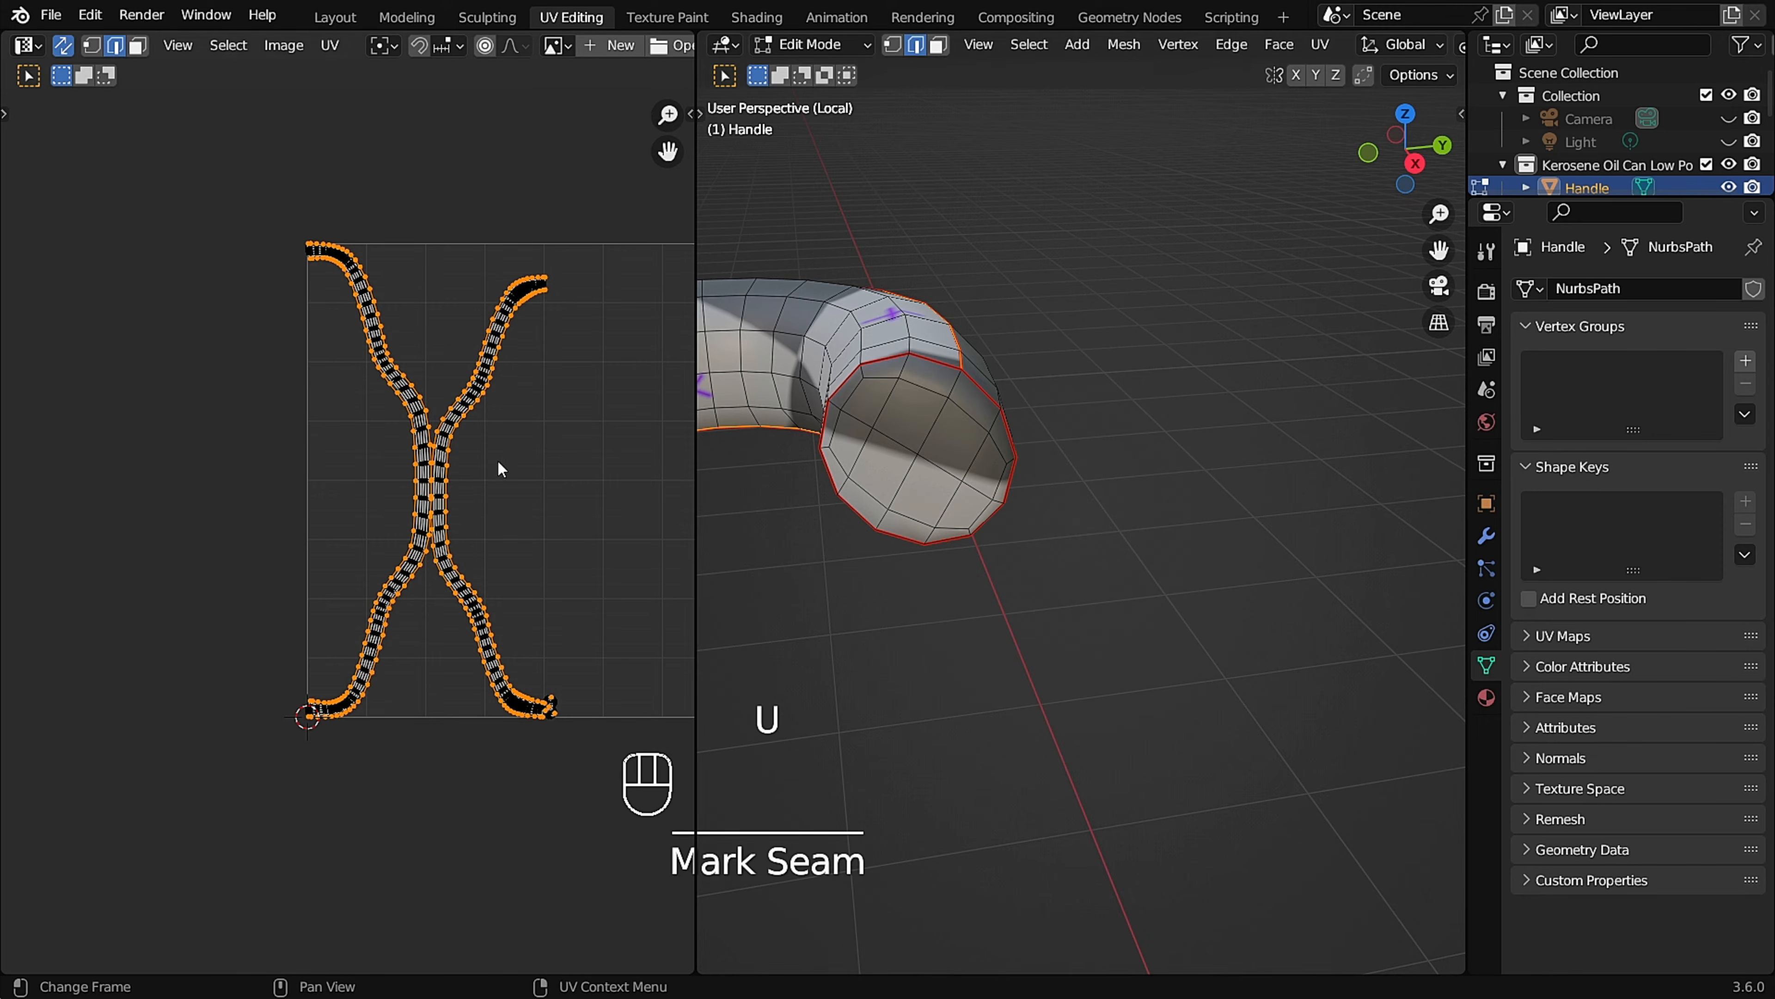
Mark a seam around the edge loop at the middle of the Handle to split its long UV island.
scroll(527, 468, down, 2)
scroll(1157, 500, down, 3)
shift+middle_drag(1157, 501, 1121, 383)
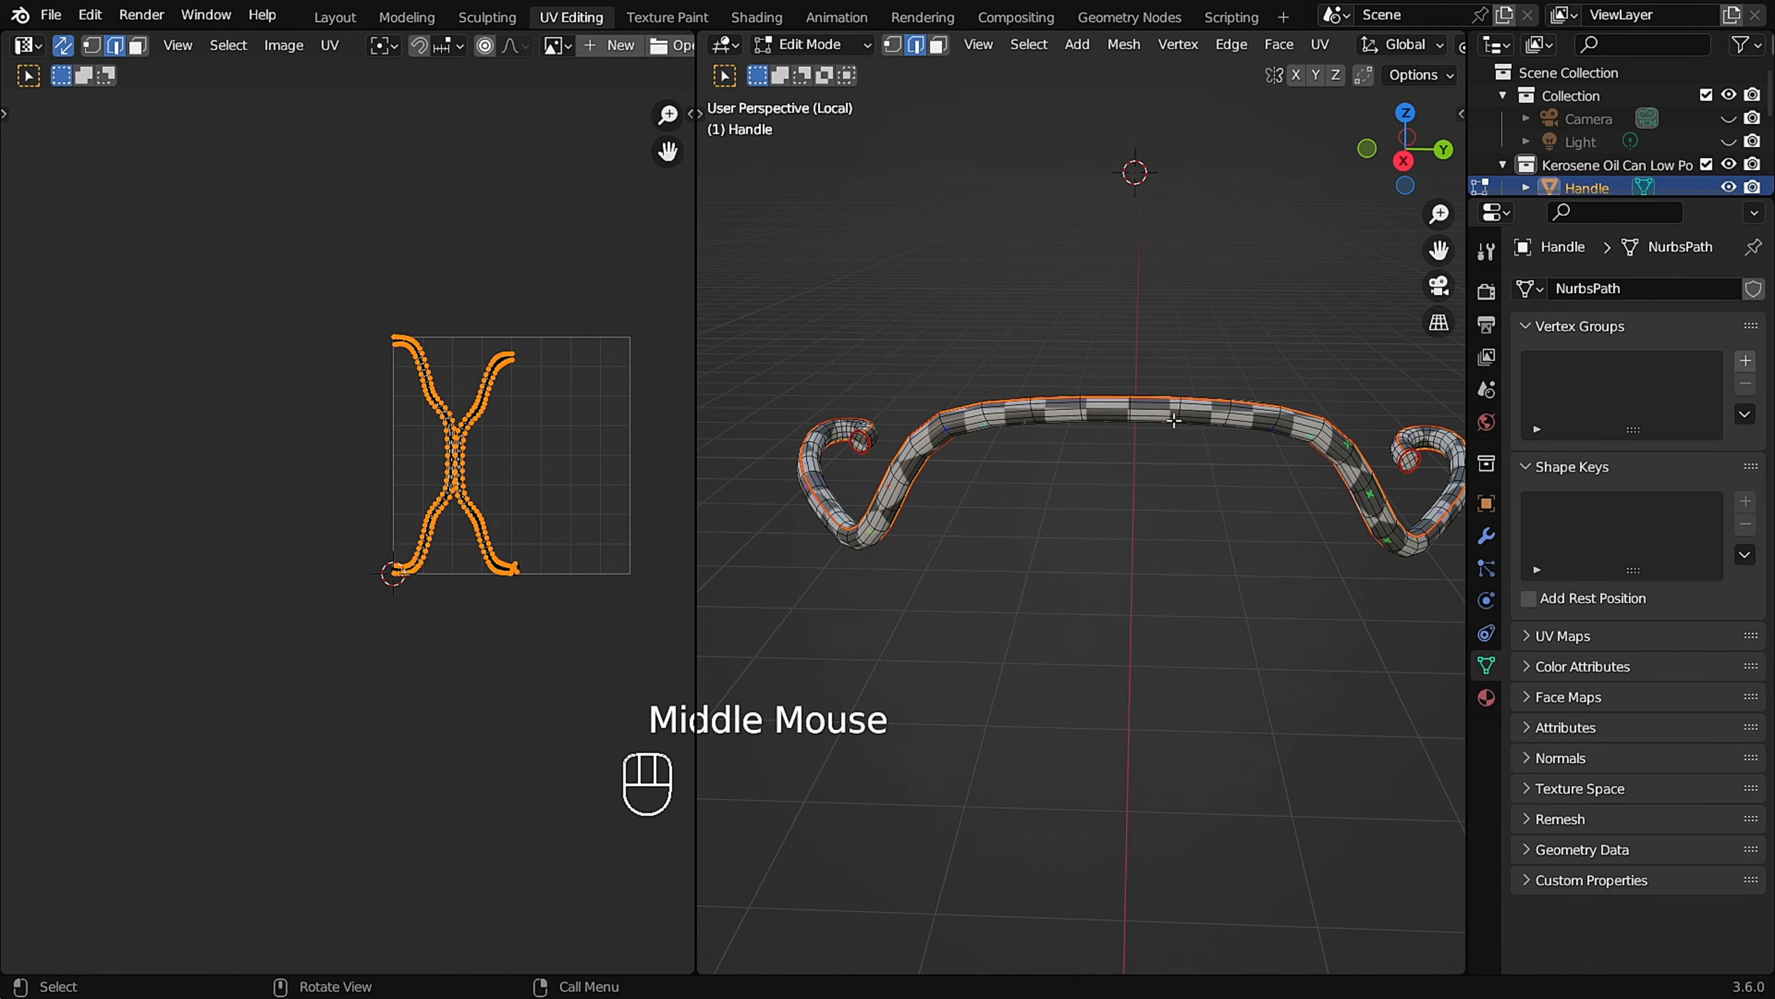
scroll(1121, 383, up, 4)
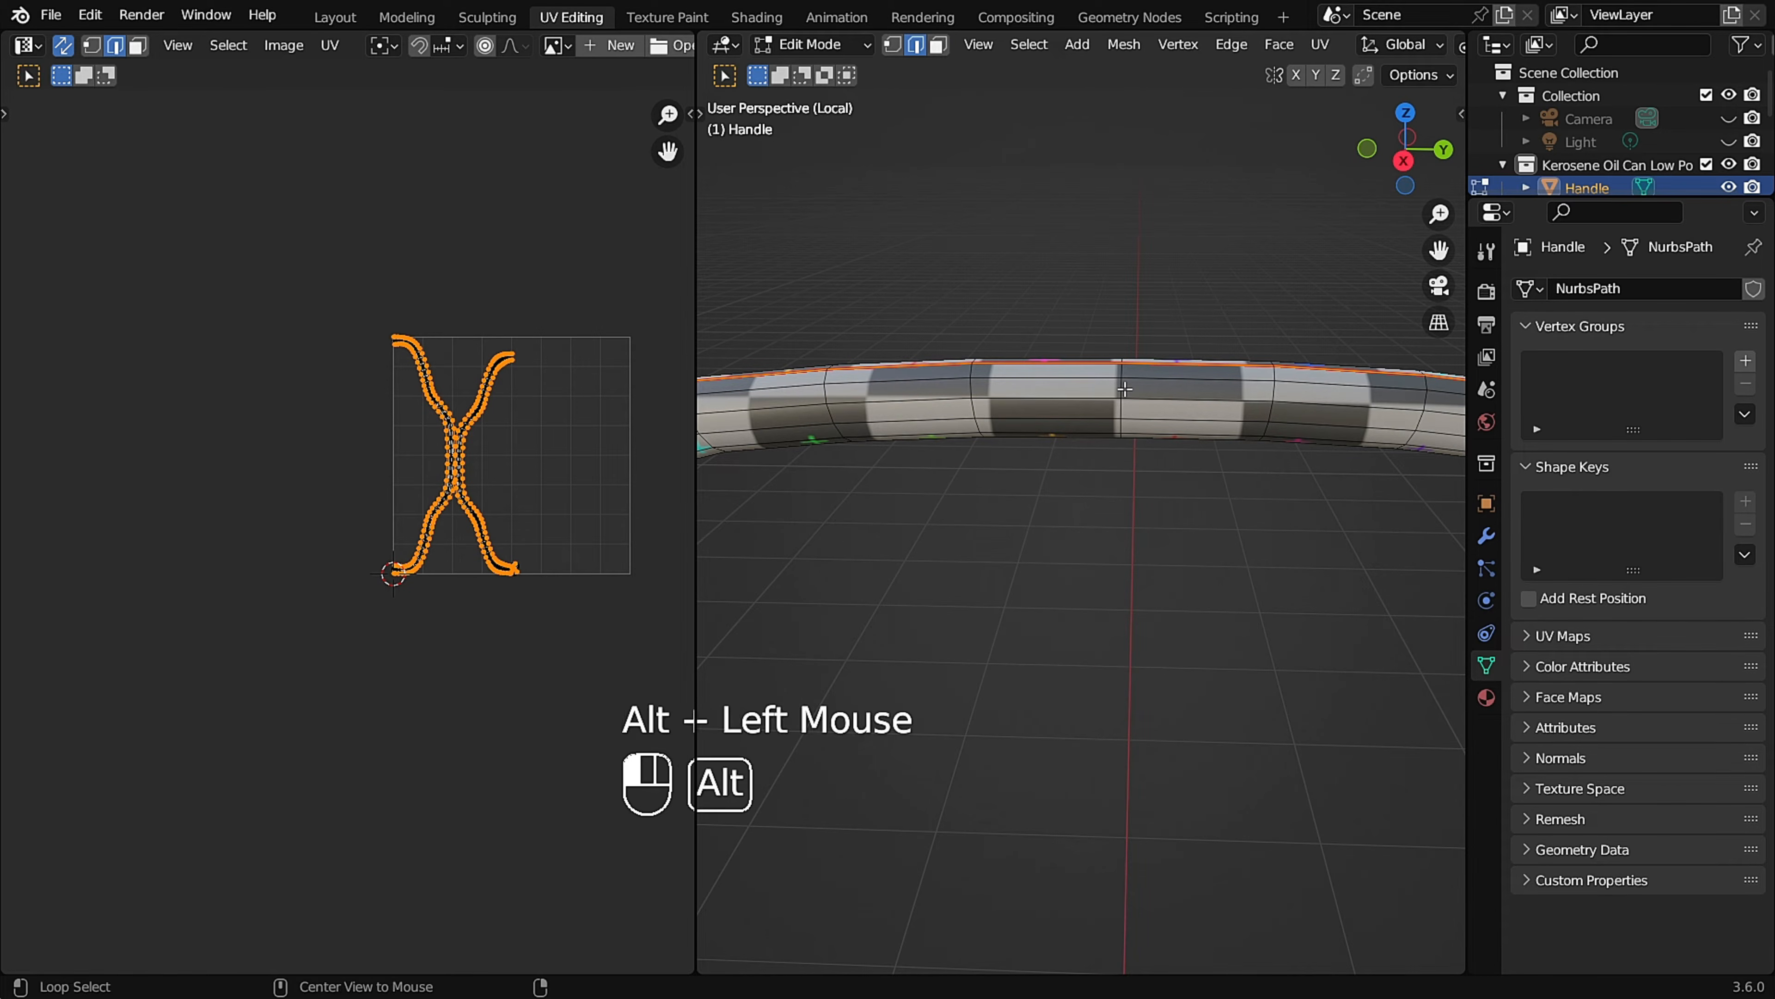
middle_drag(1125, 396, 1233, 493)
key(u)
click(1146, 458)
scroll(1146, 461, down, 2)
scroll(1434, 336, down, 2)
Leave the Handle's Edit Mode and Local View, then isolate the Handle Grip and enter Edit Mode on it.
key(Tab)
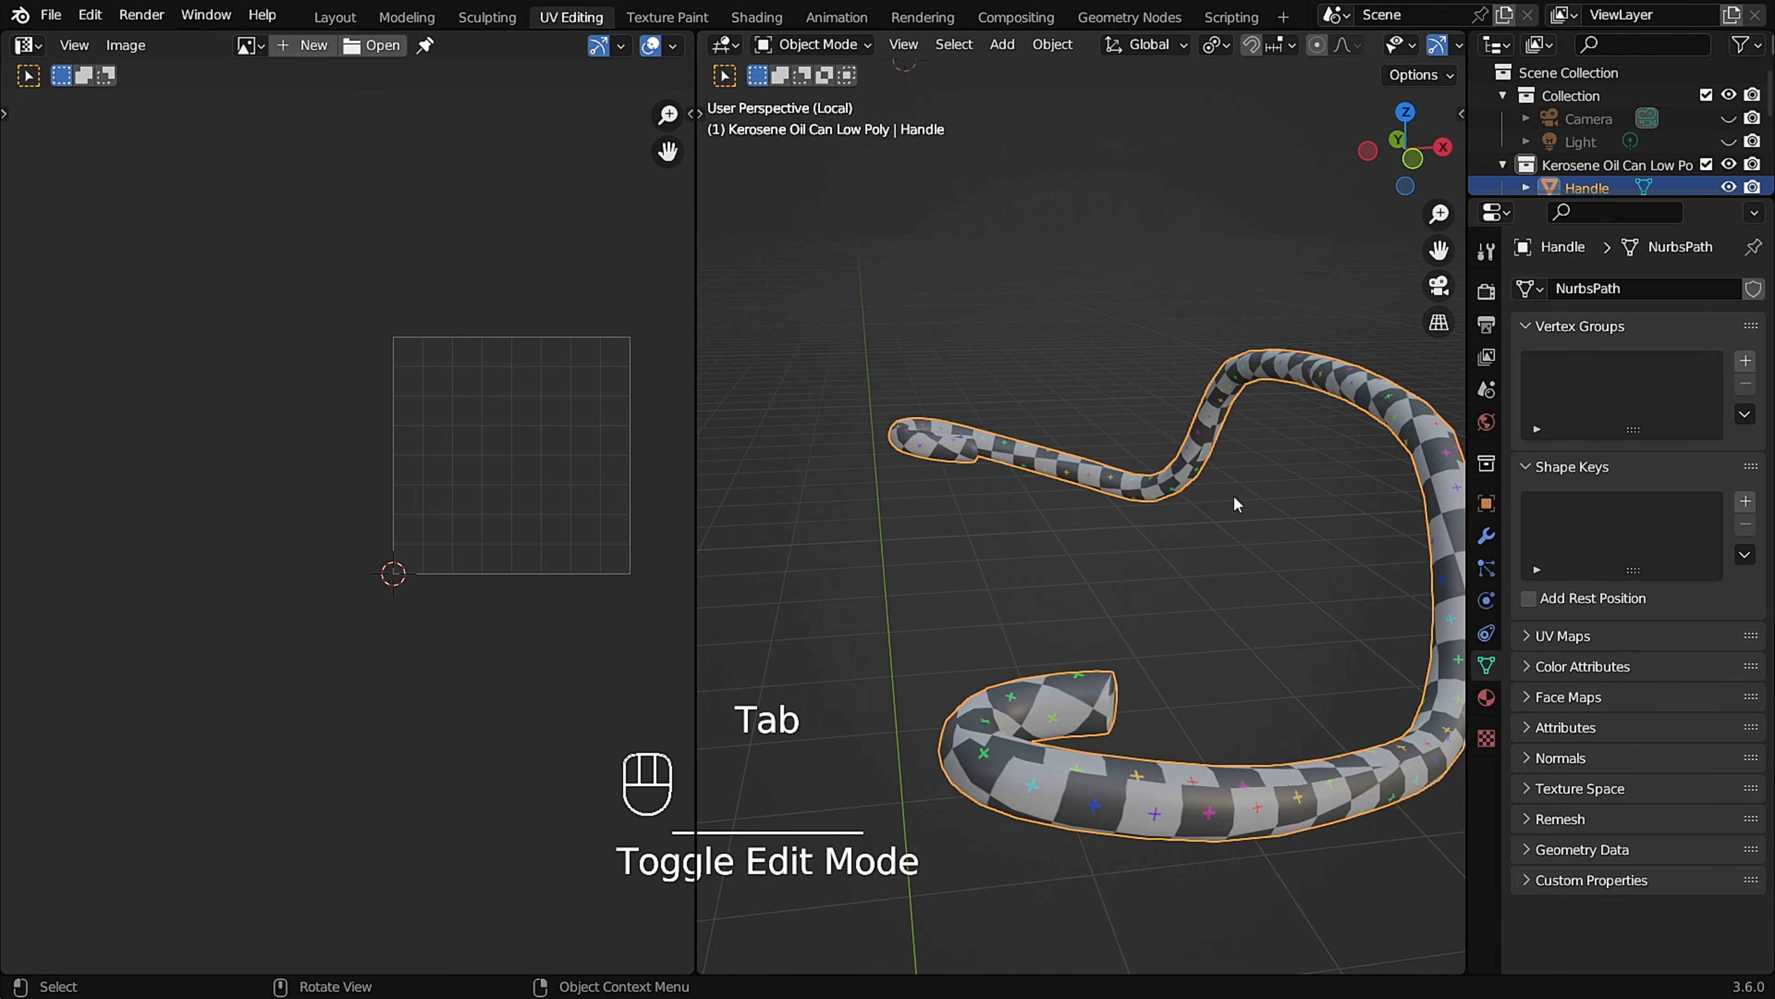
key(KP_Divide)
scroll(1237, 447, down, 2)
click(1317, 374)
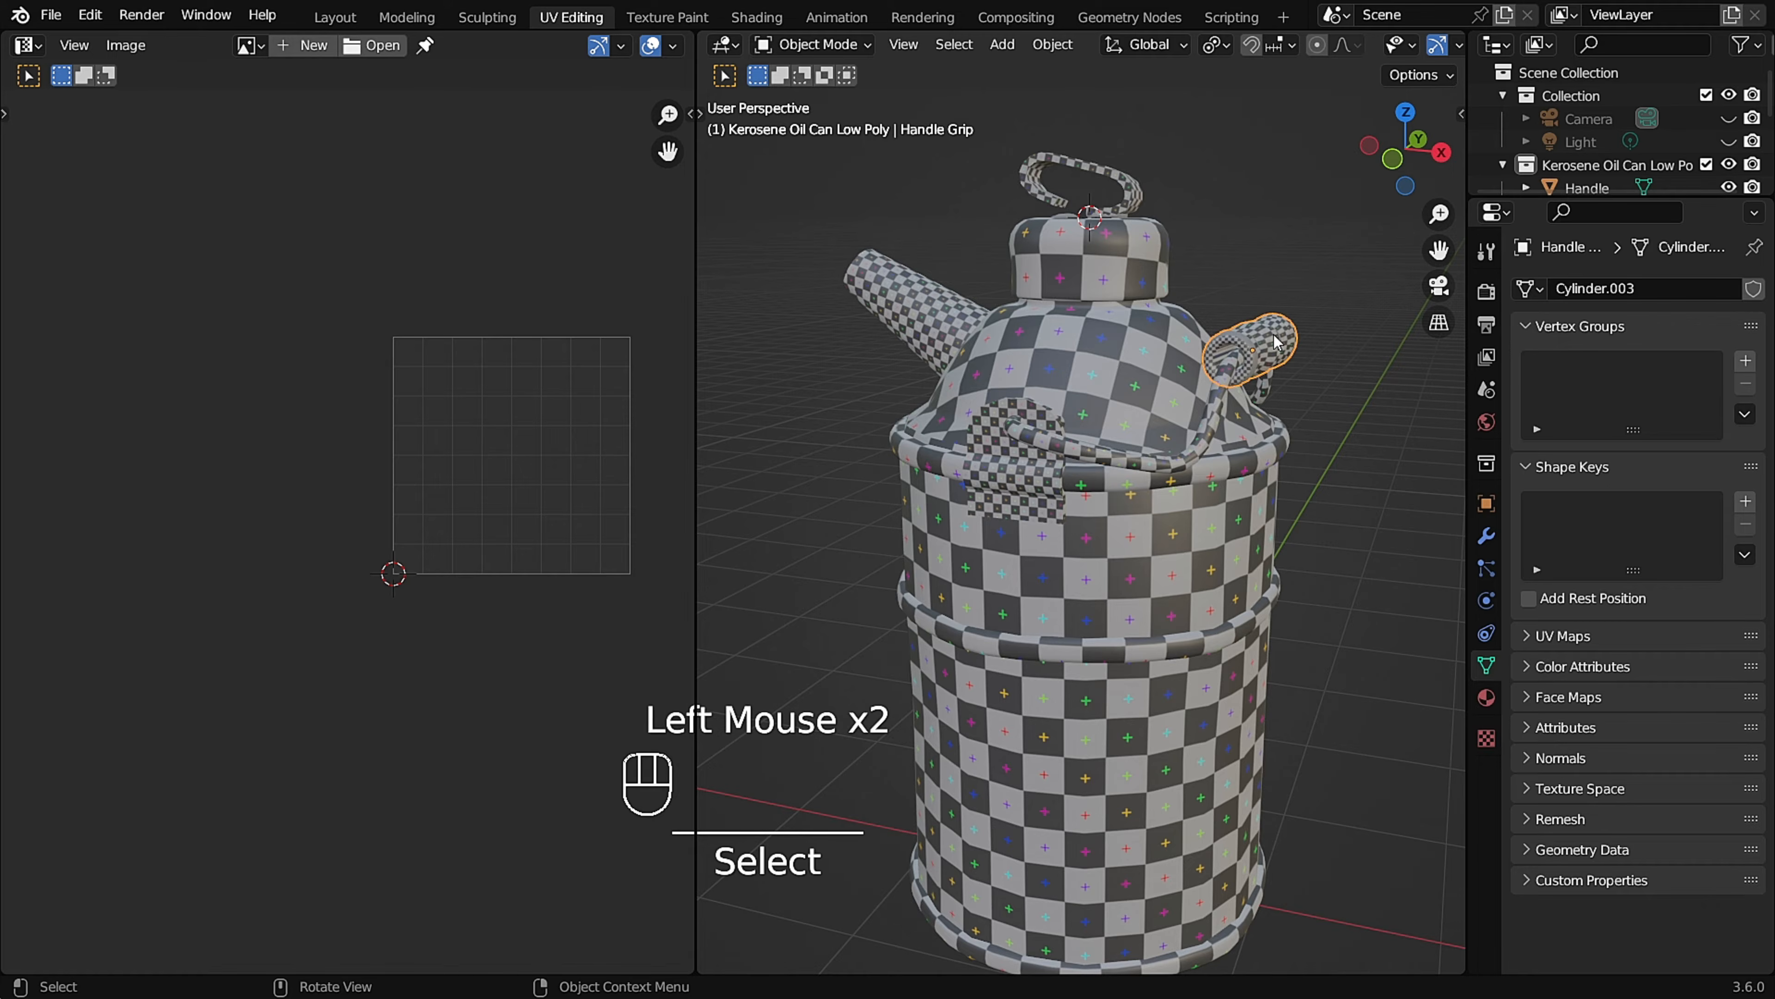
key(KP_Divide)
scroll(1237, 340, up, 2)
middle_drag(1103, 539, 1064, 618)
key(Tab)
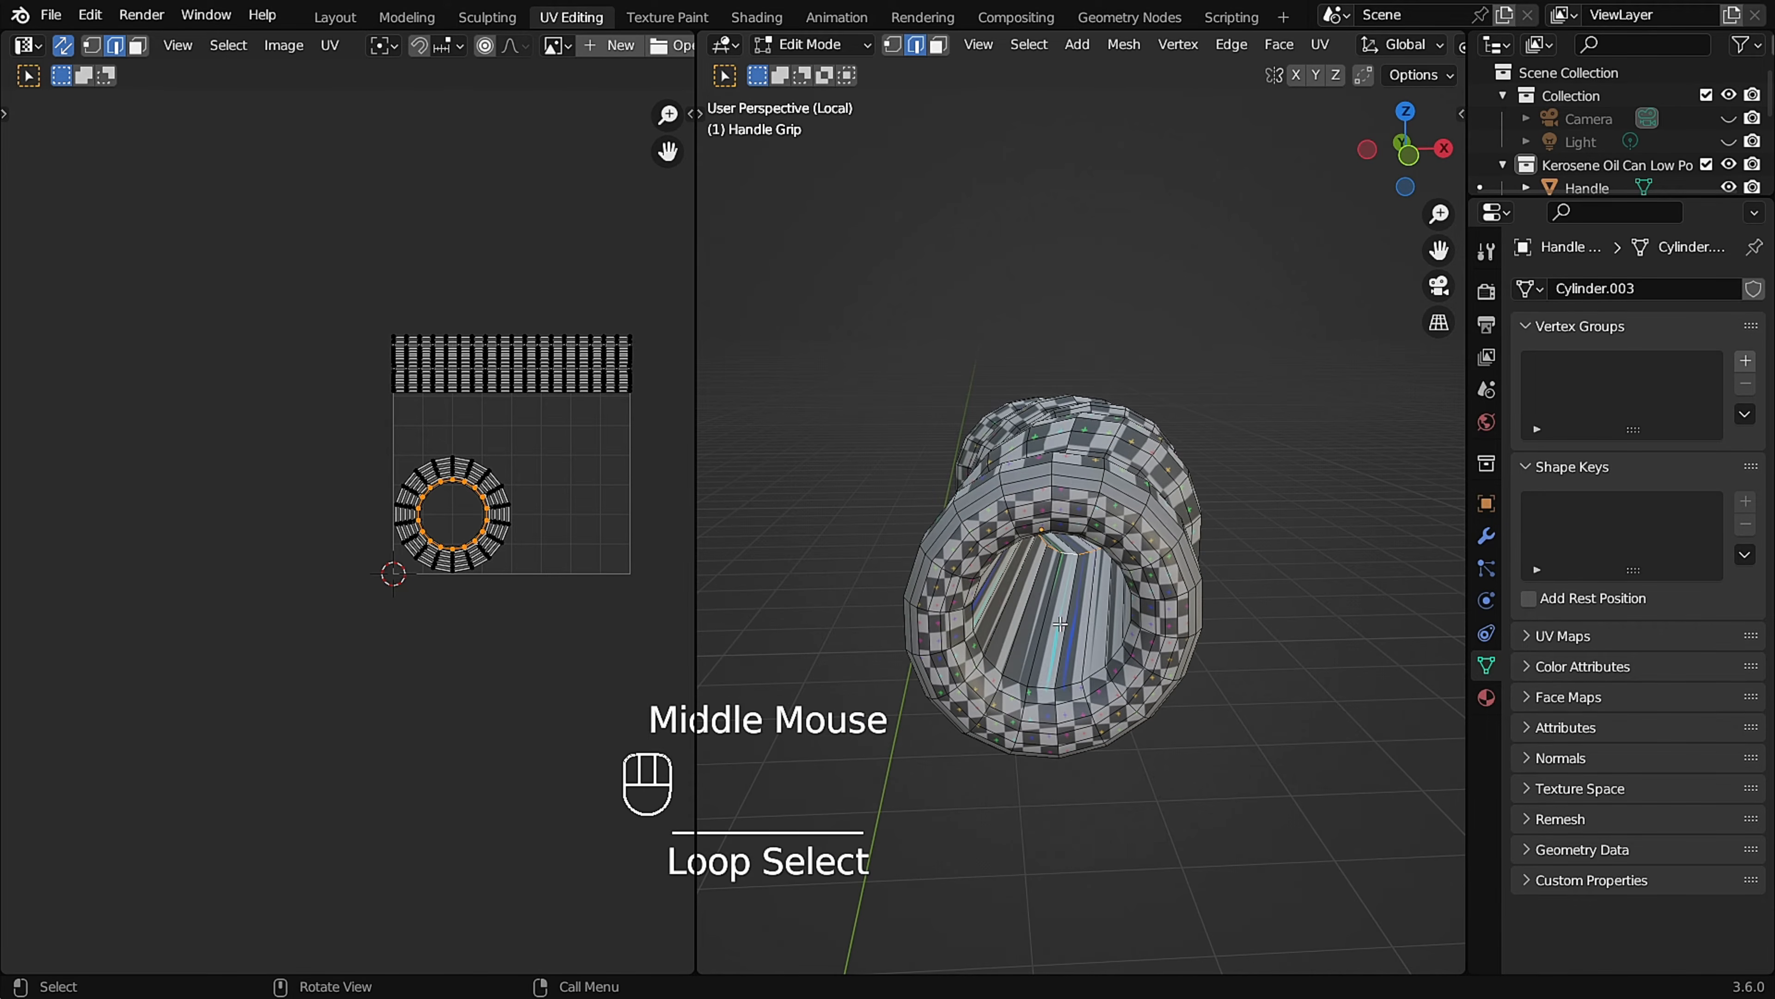
Select the inner edge loops at both openings of the Handle Grip and set the viewport shading to Solid.
scroll(1159, 582, down, 1)
middle_drag(828, 266, 1256, 717)
scroll(1256, 717, up, 4)
scroll(1196, 575, down, 1)
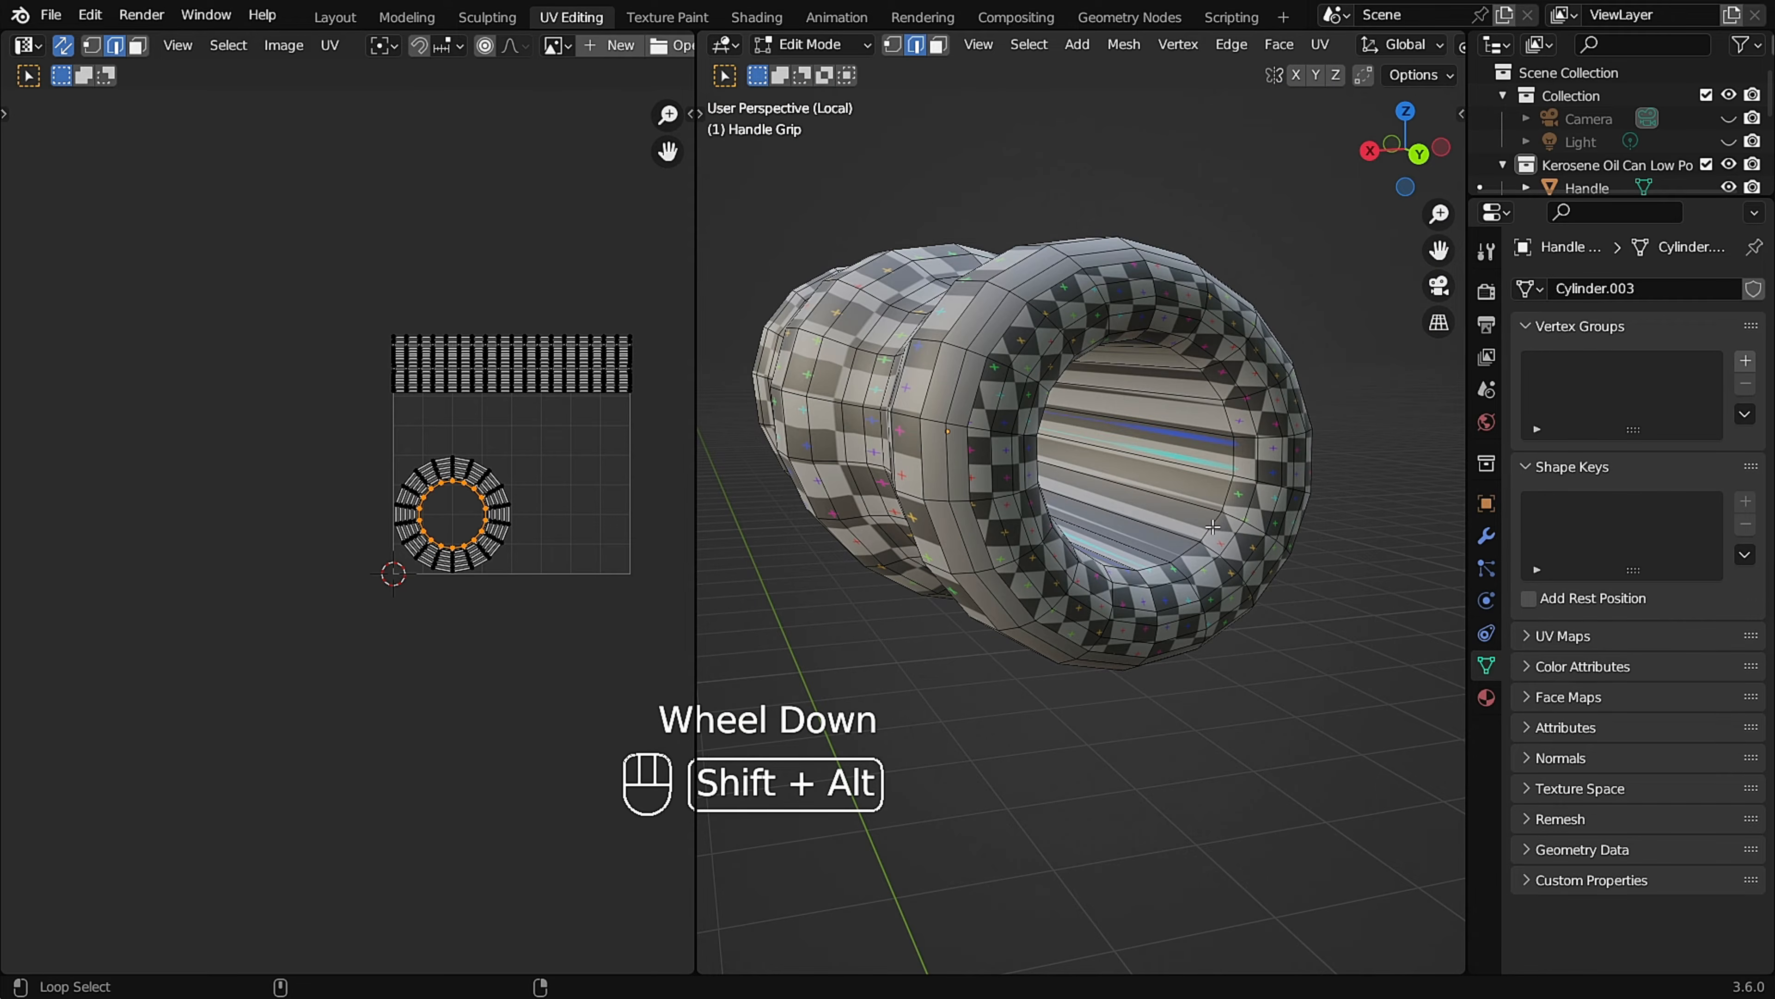
middle_drag(1227, 530, 908, 279)
click(1020, 276)
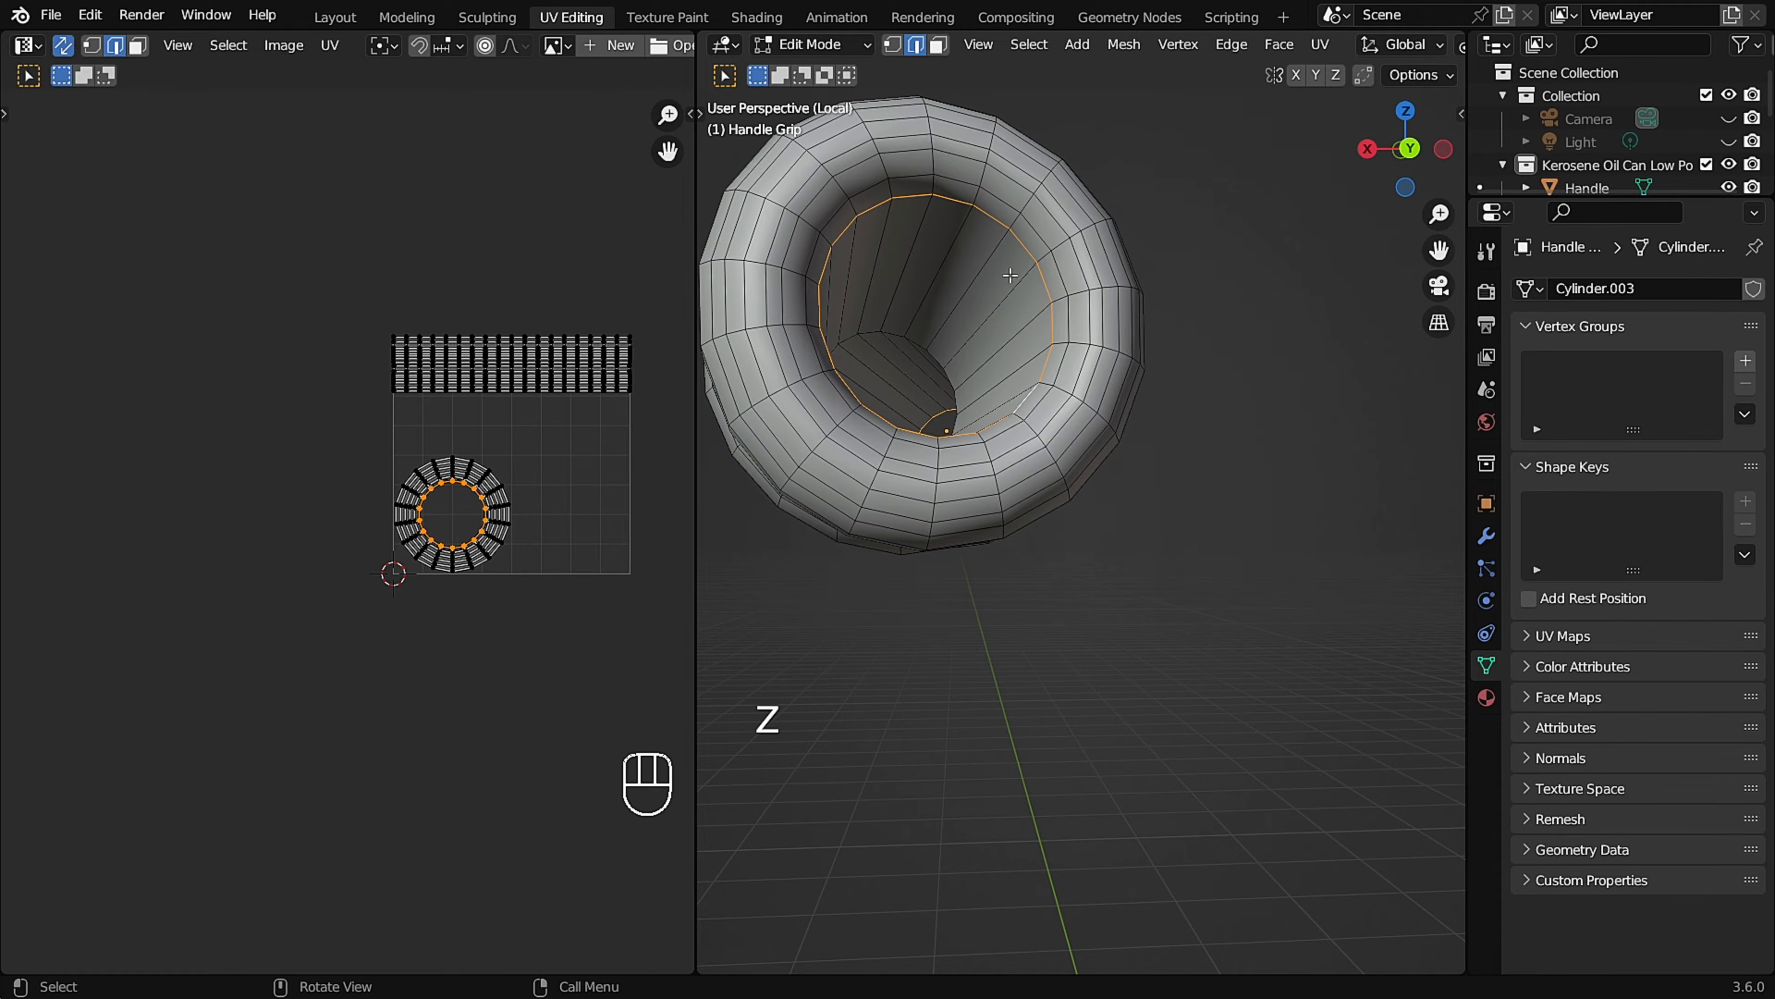
Examine the Handle Grip's inner openings and selected edges with X-ray on and off.
mouse_move(979, 252)
middle_down()
mouse_move(1003, 255)
mouse_move(916, 319)
mouse_move(1093, 310)
mouse_move(948, 300)
mouse_move(958, 280)
middle_up()
scroll(917, 320, up, 3)
scroll(917, 320, down, 6)
key(alt+z)
scroll(965, 244, up, 4)
key(alt+z)
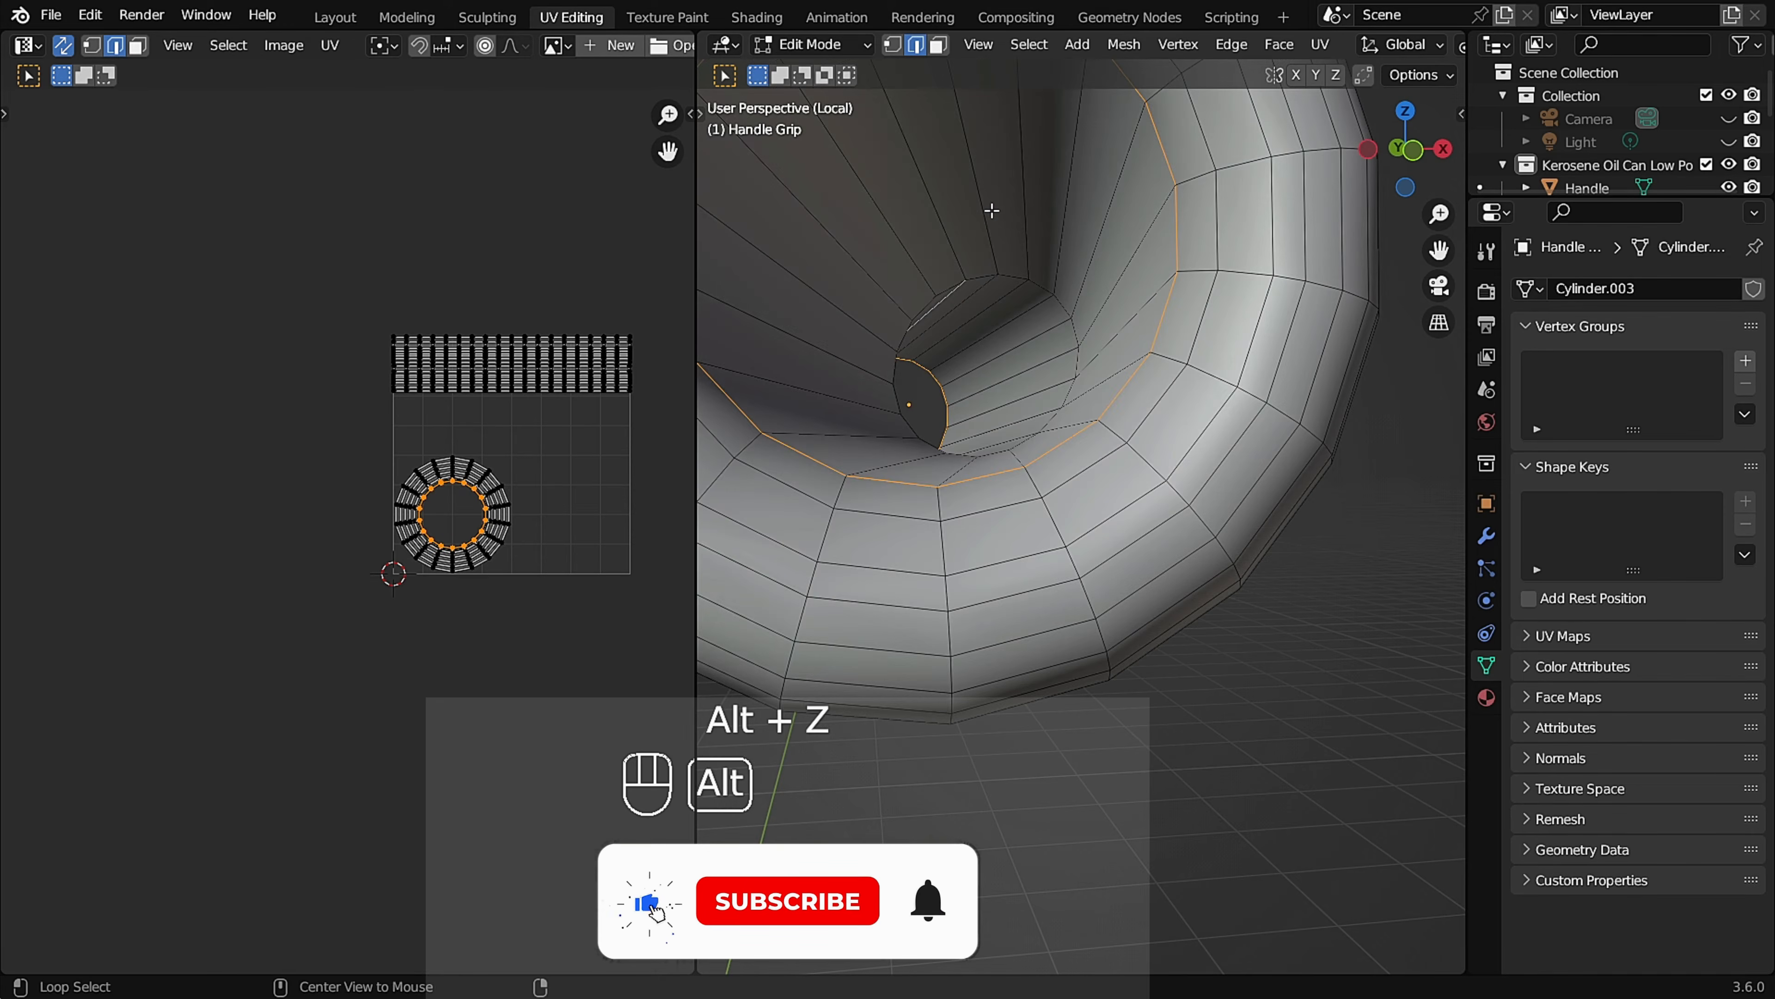
scroll(974, 217, down, 2)
scroll(944, 198, down, 4)
middle_drag(943, 203, 986, 199)
key(alt+z)
key(alt+z)
scroll(979, 294, up, 2)
scroll(963, 436, up, 3)
scroll(972, 437, down, 2)
scroll(935, 372, up, 2)
Add a lengthwise edge path on the Handle Grip's outer surface to the selection and mark all selected edges as seams.
ctrl+click(957, 303)
scroll(959, 305, down, 1)
middle_drag(992, 508, 864, 442)
ctrl+scroll(1045, 420, up, 1)
scroll(1040, 421, down, 2)
scroll(864, 443, up, 3)
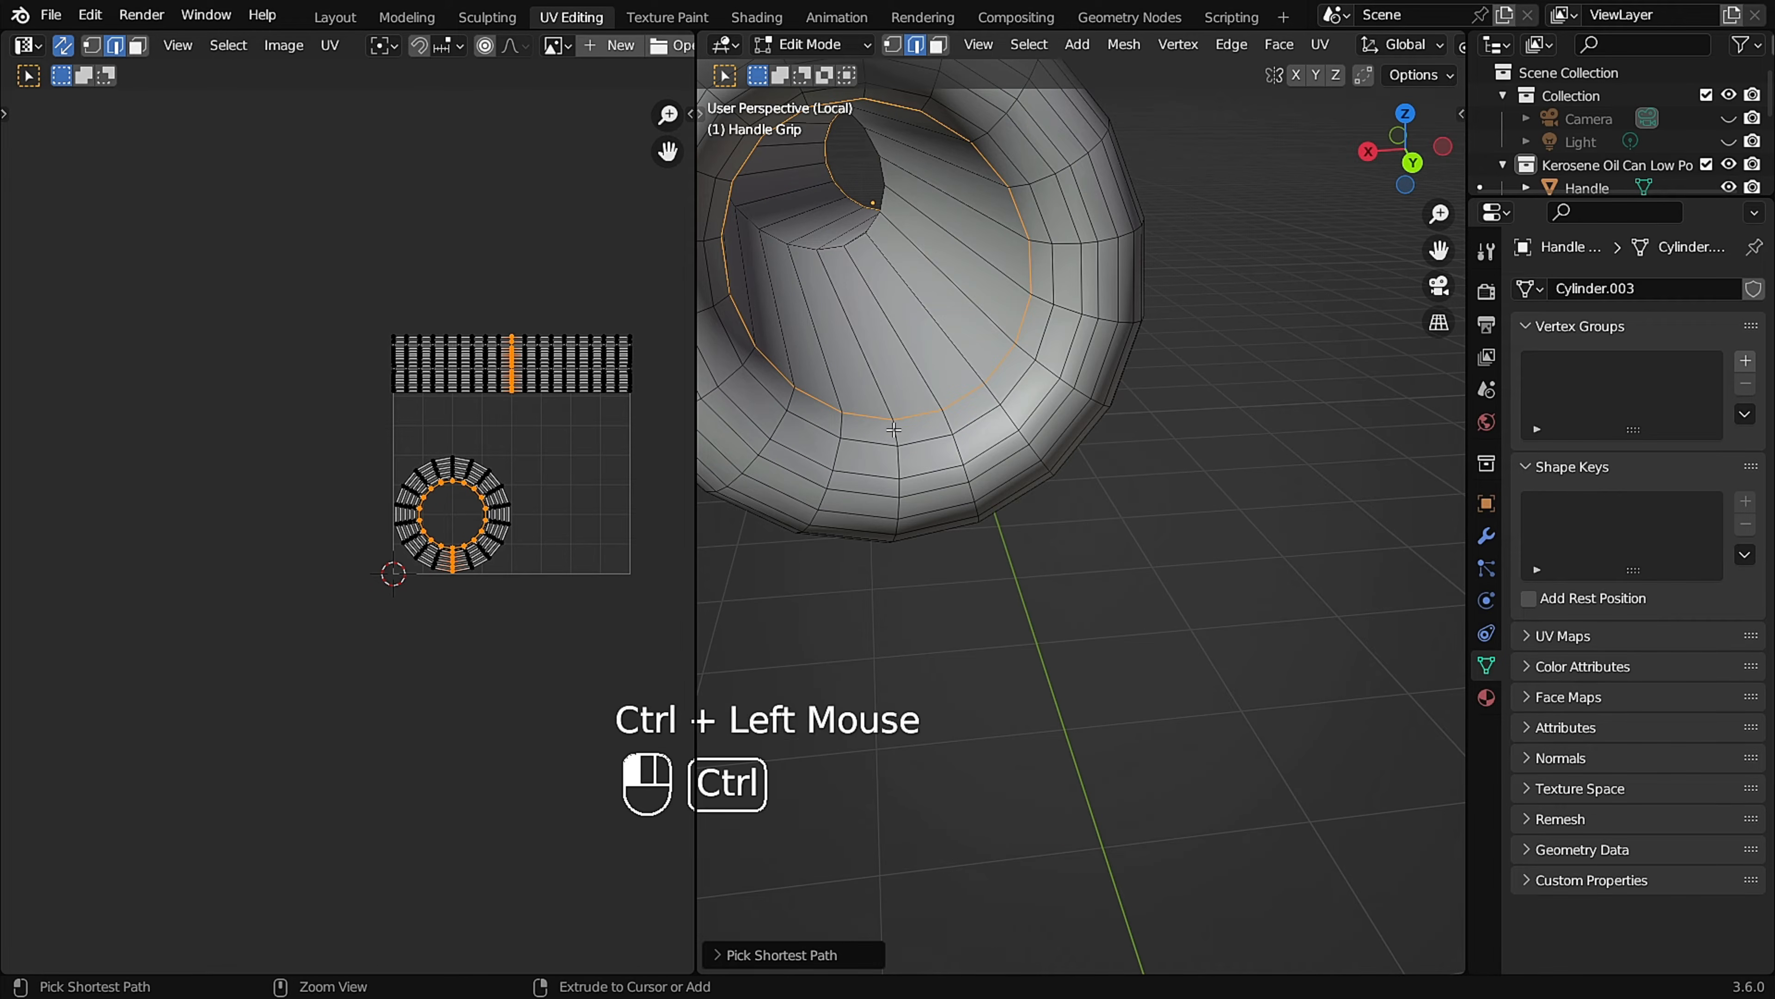
key(u)
click(923, 436)
Set the viewport shading back to Material Preview, then leave the Handle Grip's Edit Mode and Local View.
scroll(987, 366, down, 2)
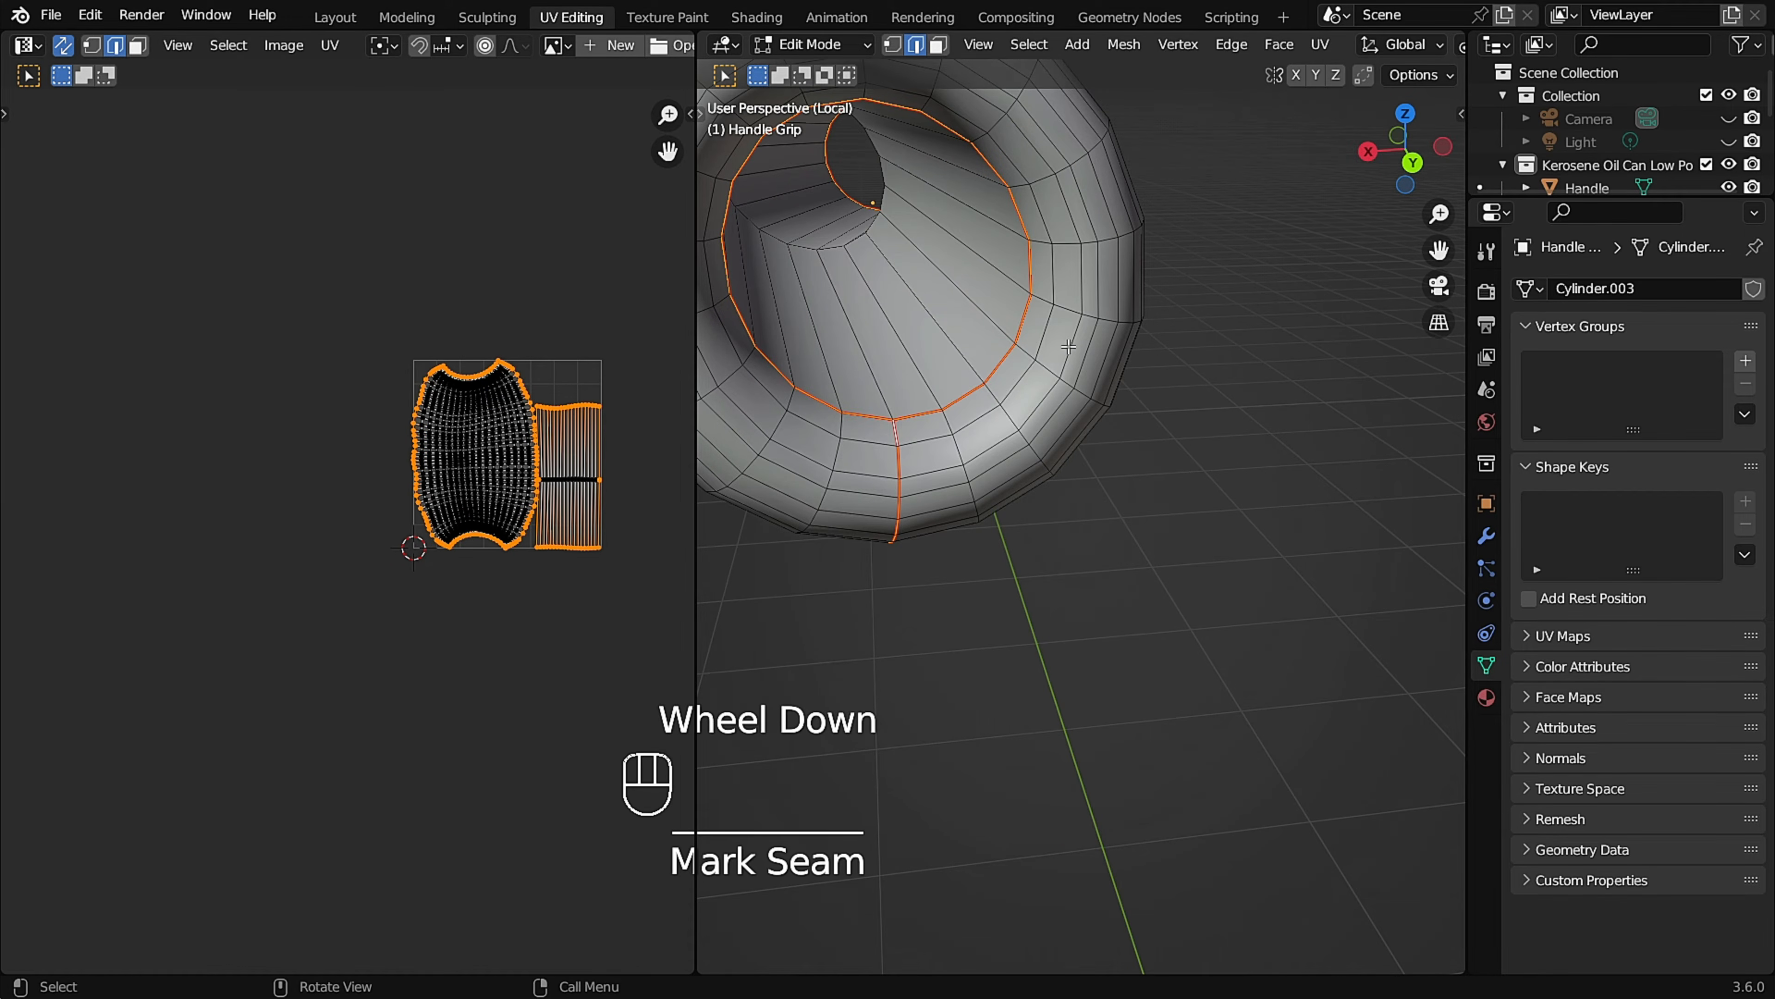
click(1088, 501)
mouse_move(1087, 500)
middle_down()
mouse_move(1094, 345)
mouse_move(1132, 435)
mouse_move(1256, 389)
mouse_move(1192, 405)
mouse_move(1213, 286)
mouse_move(1181, 301)
mouse_move(1074, 259)
middle_up()
key(Tab)
key(slash)
Isolate the Soldings under the Top piece and enter Edit Mode on them.
scroll(897, 419, up, 4)
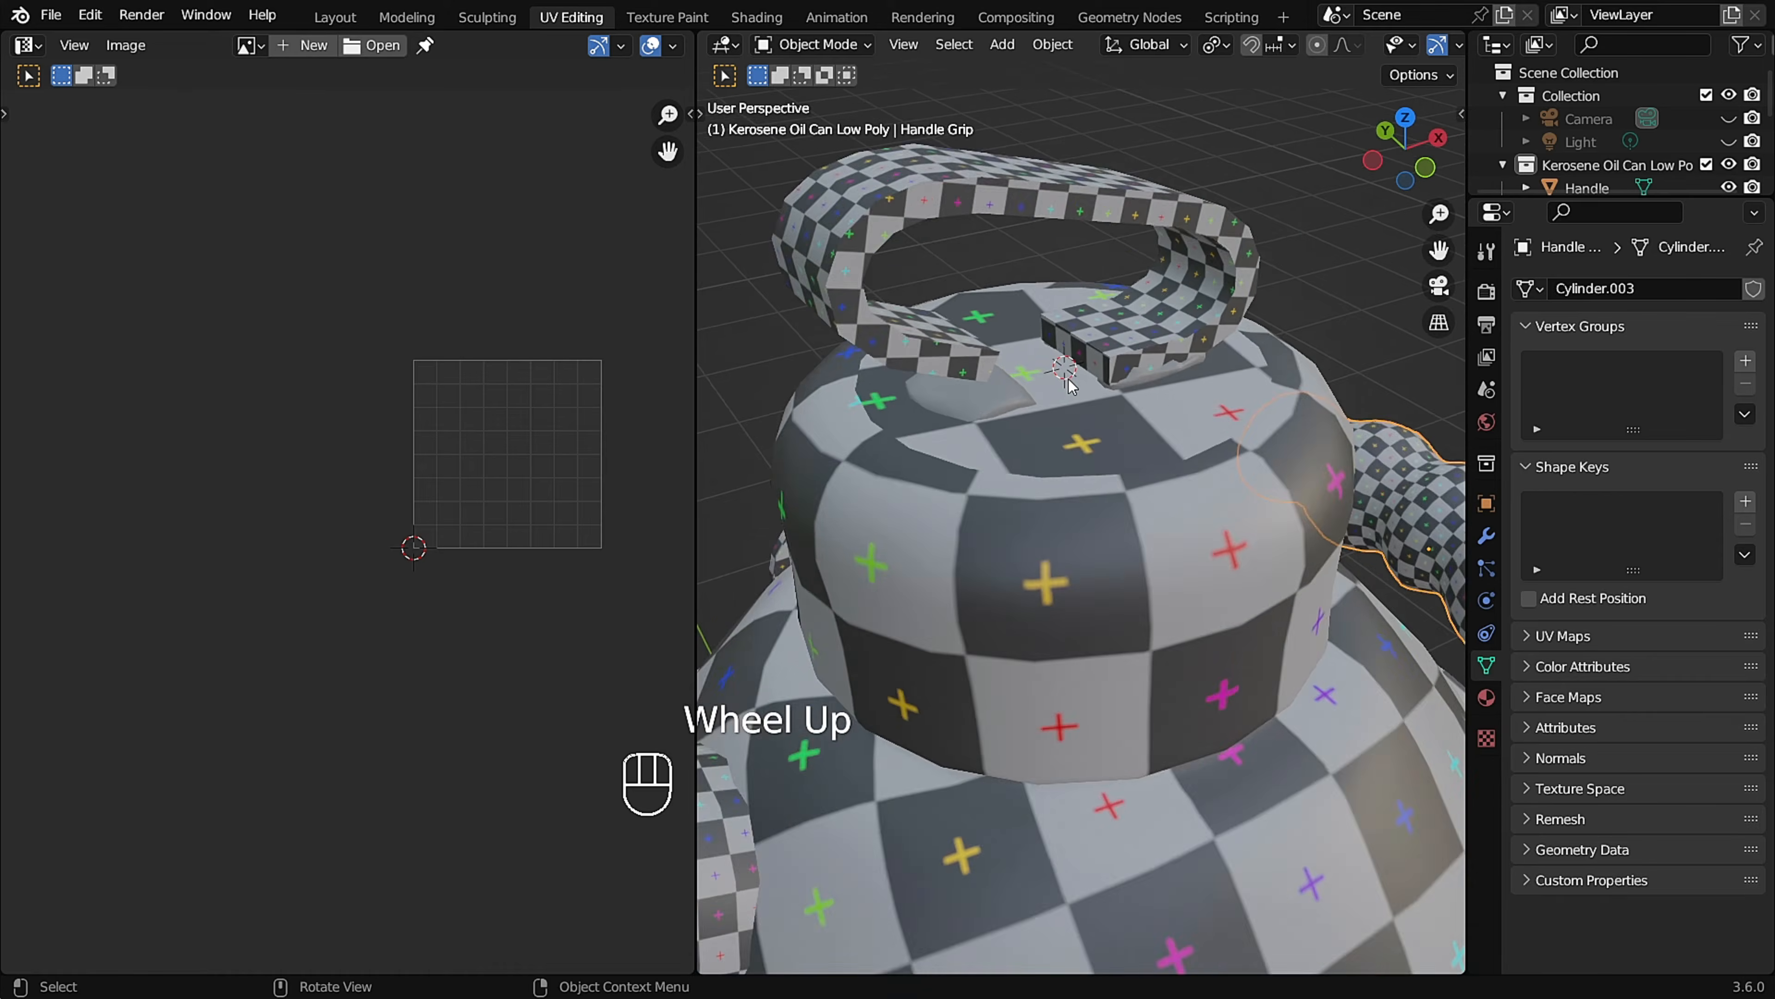
scroll(859, 427, down, 2)
click(900, 438)
key(slash)
middle_drag(1189, 456, 1164, 523)
middle_drag(951, 573, 1221, 521)
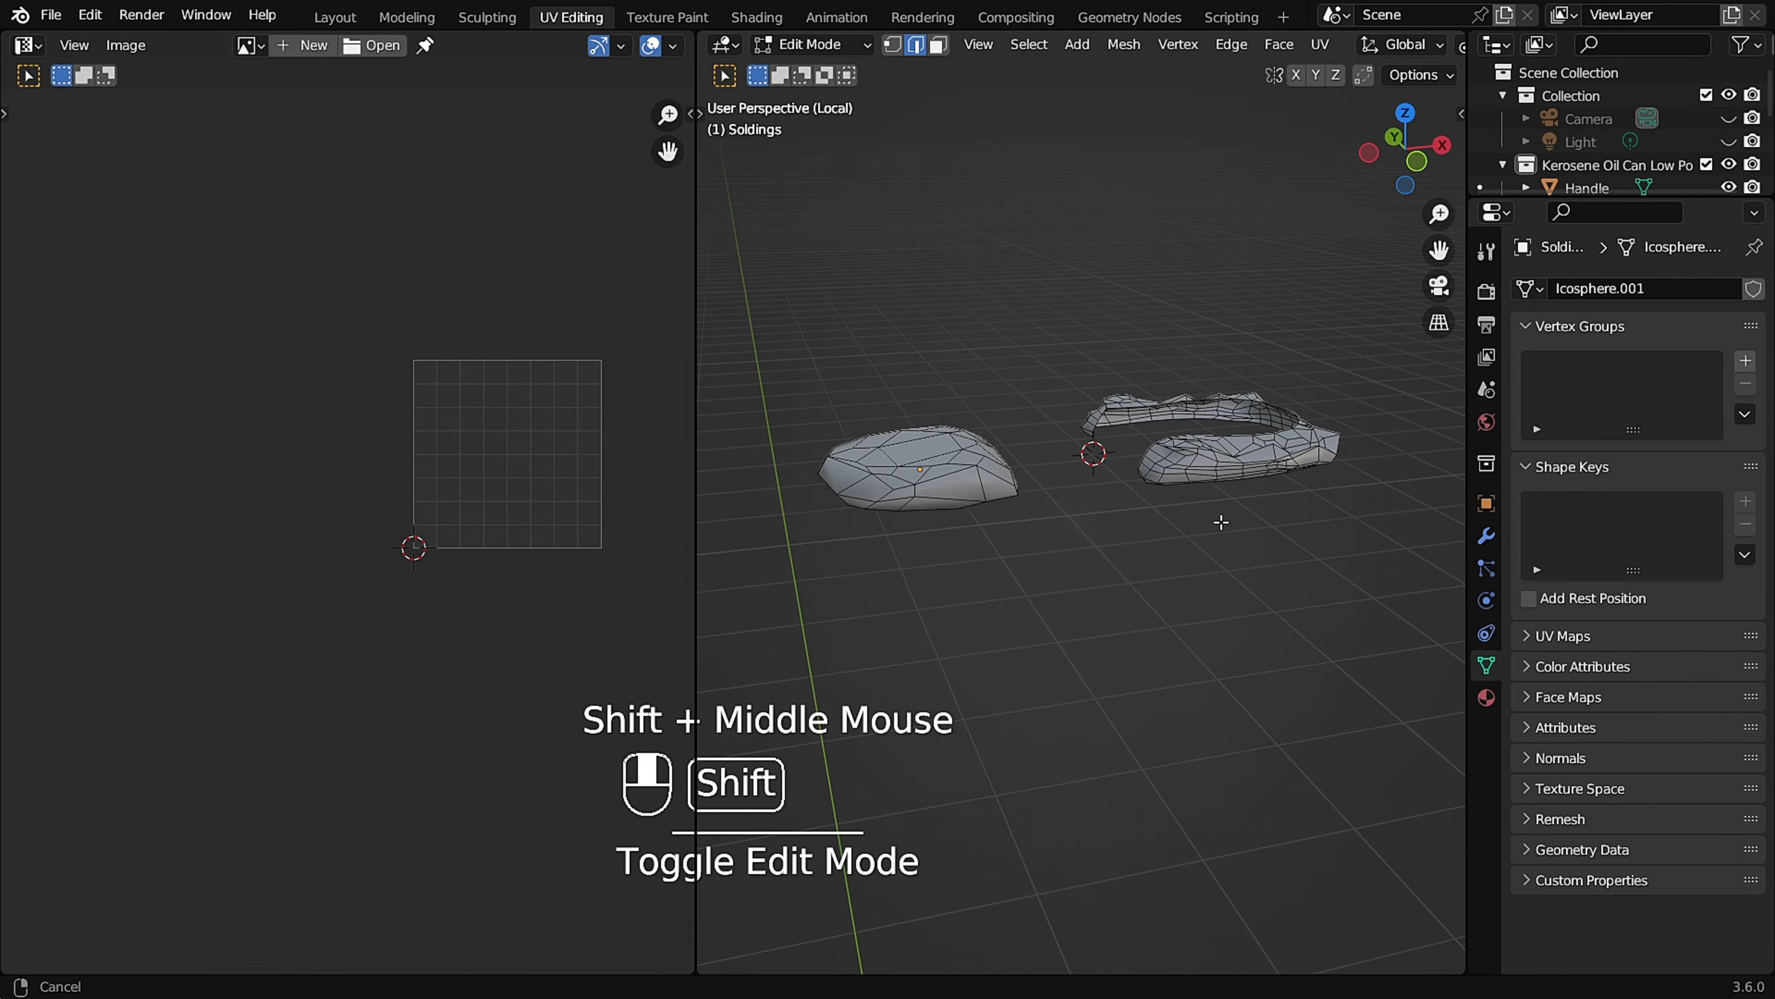
Select the lower rim edge loop of the separate rounded solding piece and mark it as a seam.
scroll(1224, 451, up, 1)
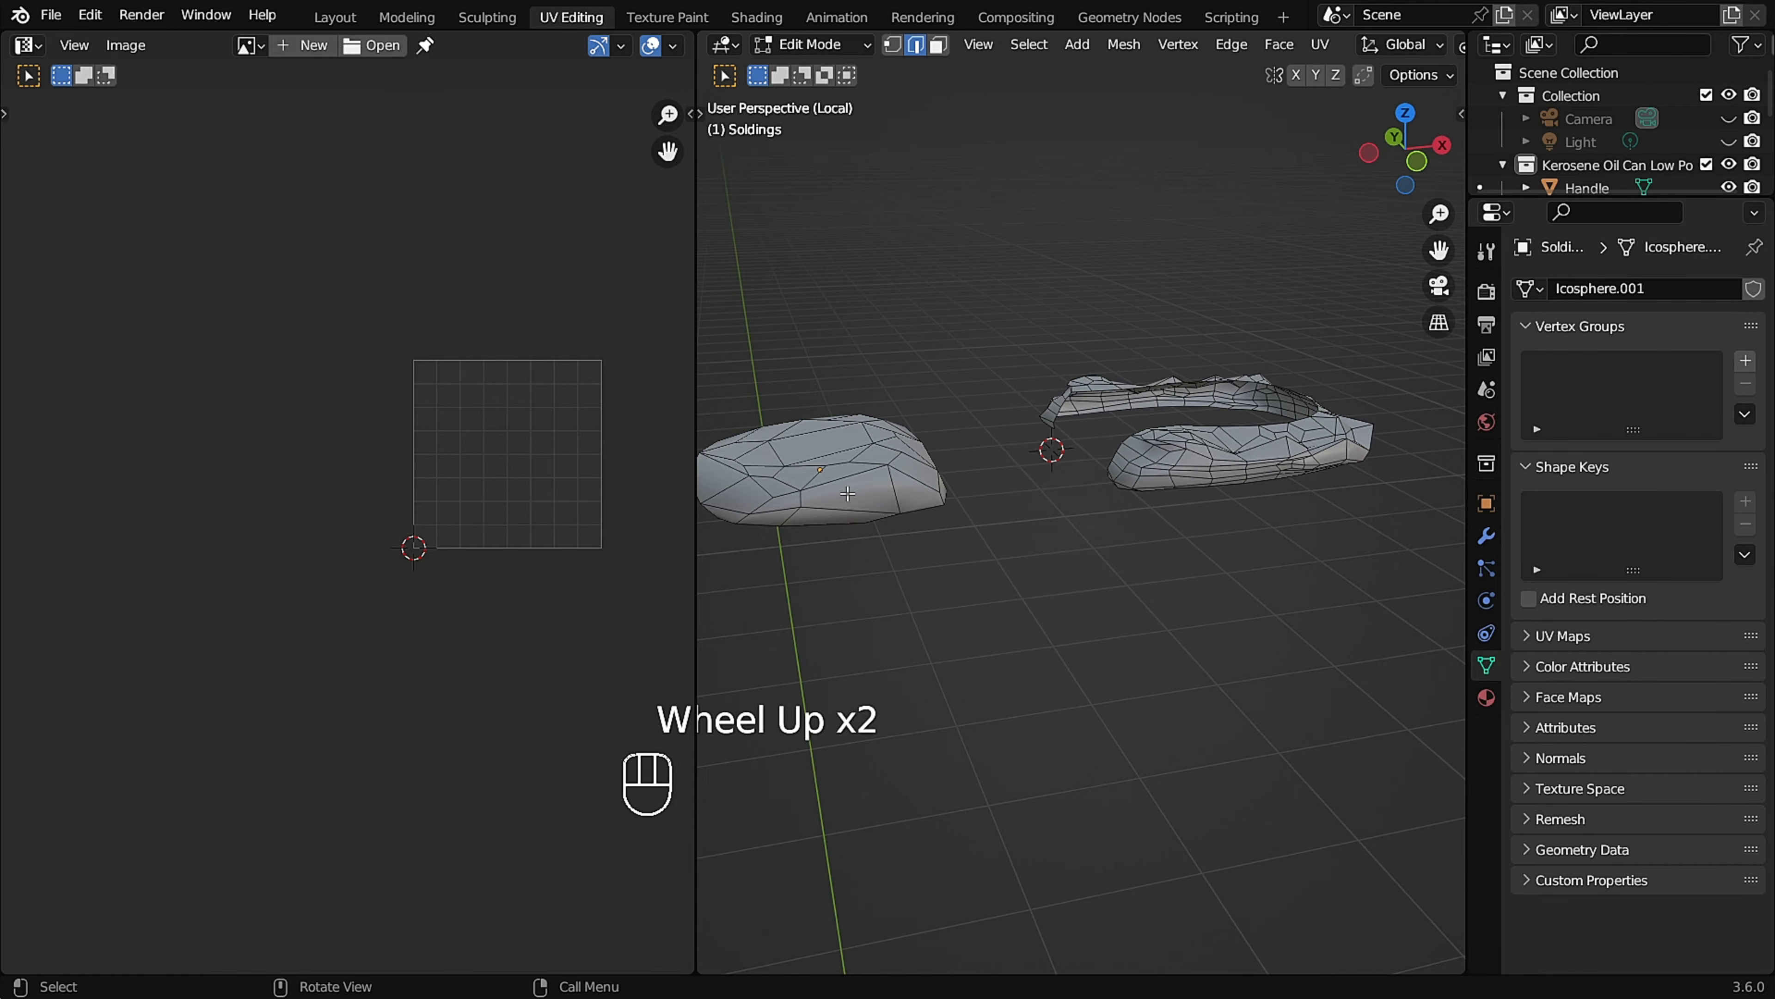
middle_drag(847, 494, 979, 355)
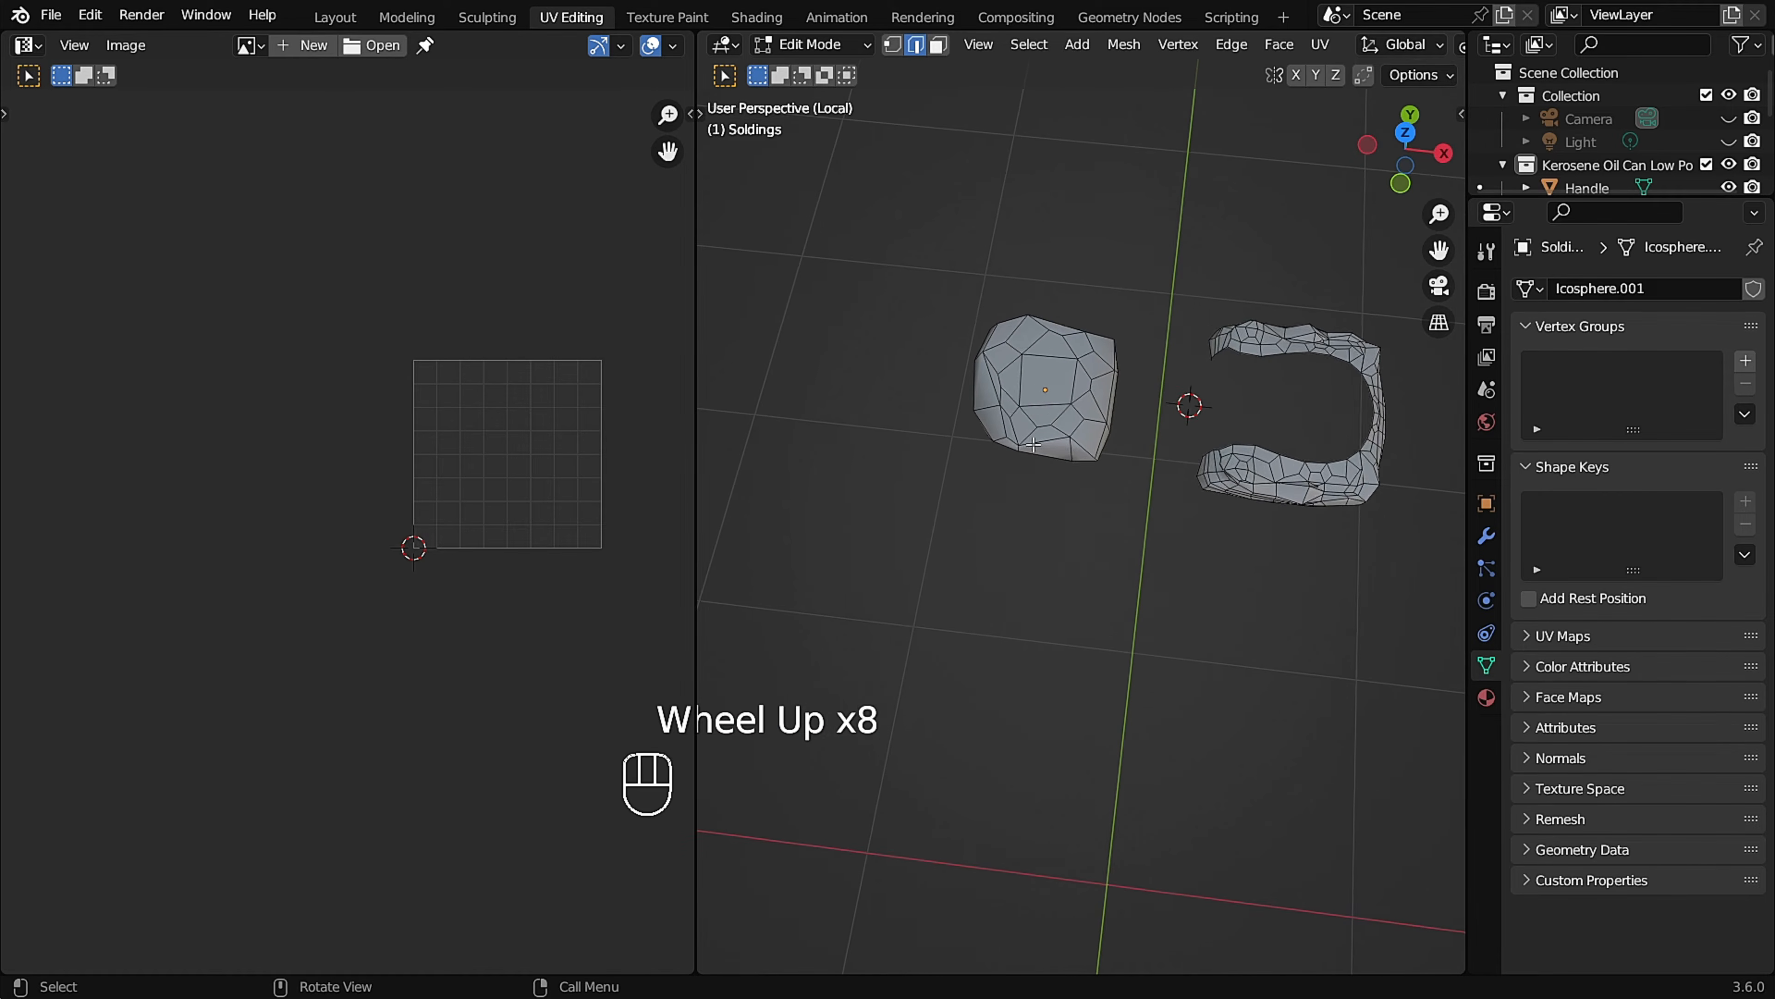
middle_drag(1036, 438, 1050, 442)
key(KP_Divide)
scroll(1036, 466, up, 4)
shift+middle_drag(1036, 467, 1008, 529)
key(KP_Divide)
middle_drag(993, 363, 987, 420)
ctrl+middle_drag(988, 420, 980, 615)
click(991, 675)
shift+middle_drag(962, 675, 1046, 514)
middle_drag(1029, 424, 1099, 452)
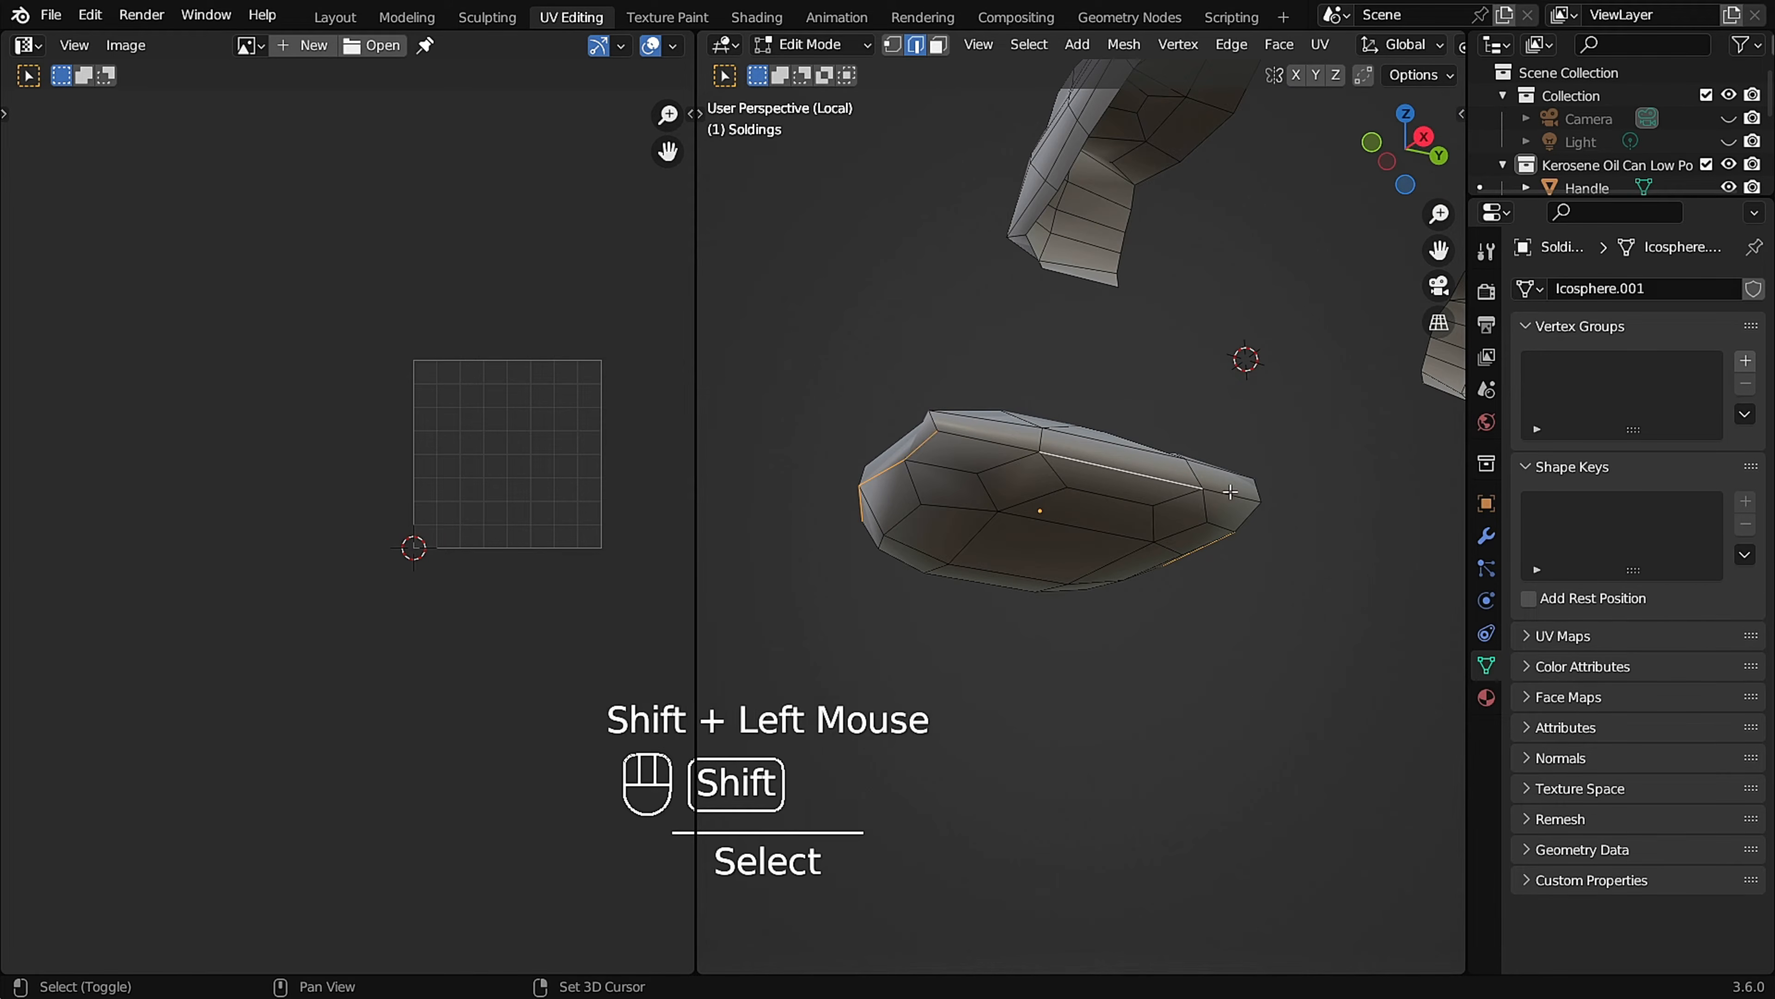
middle_drag(1220, 490, 624, 609)
shift+click(1125, 430)
key(u)
click(1125, 431)
Set the viewport shading to Material Preview and unwrap all faces of the Soldings.
key(z)
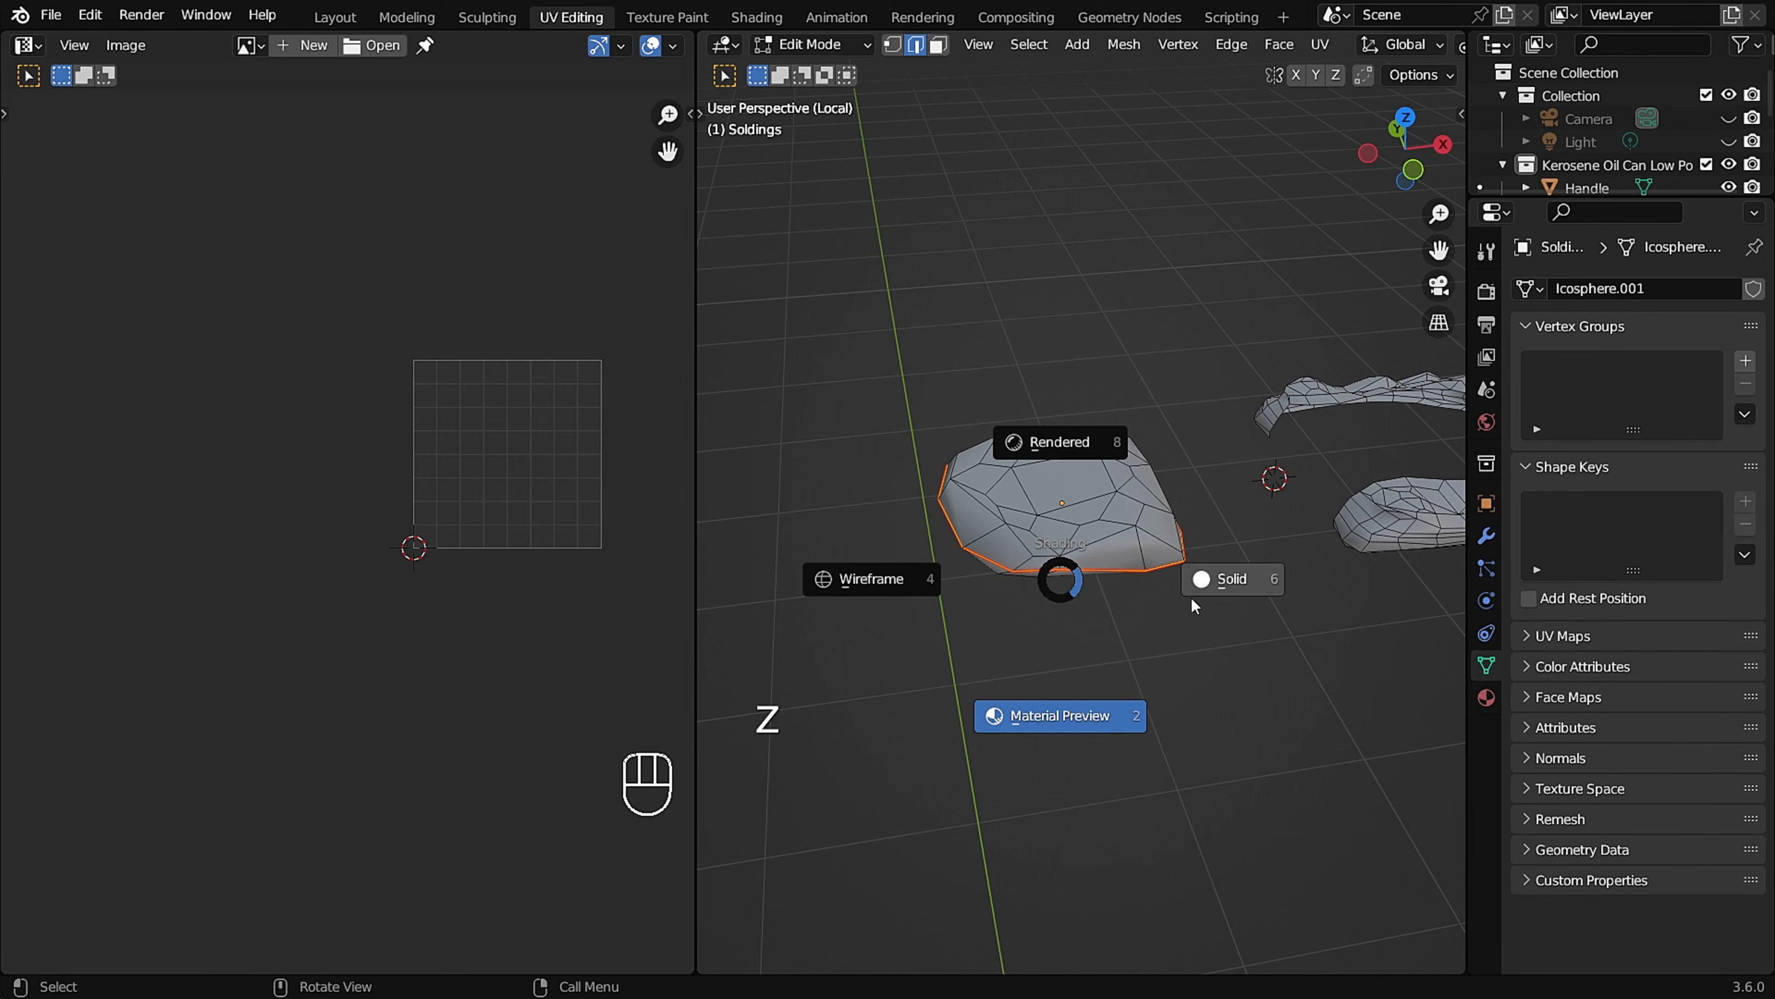
click(1092, 727)
middle_drag(1092, 727, 1202, 523)
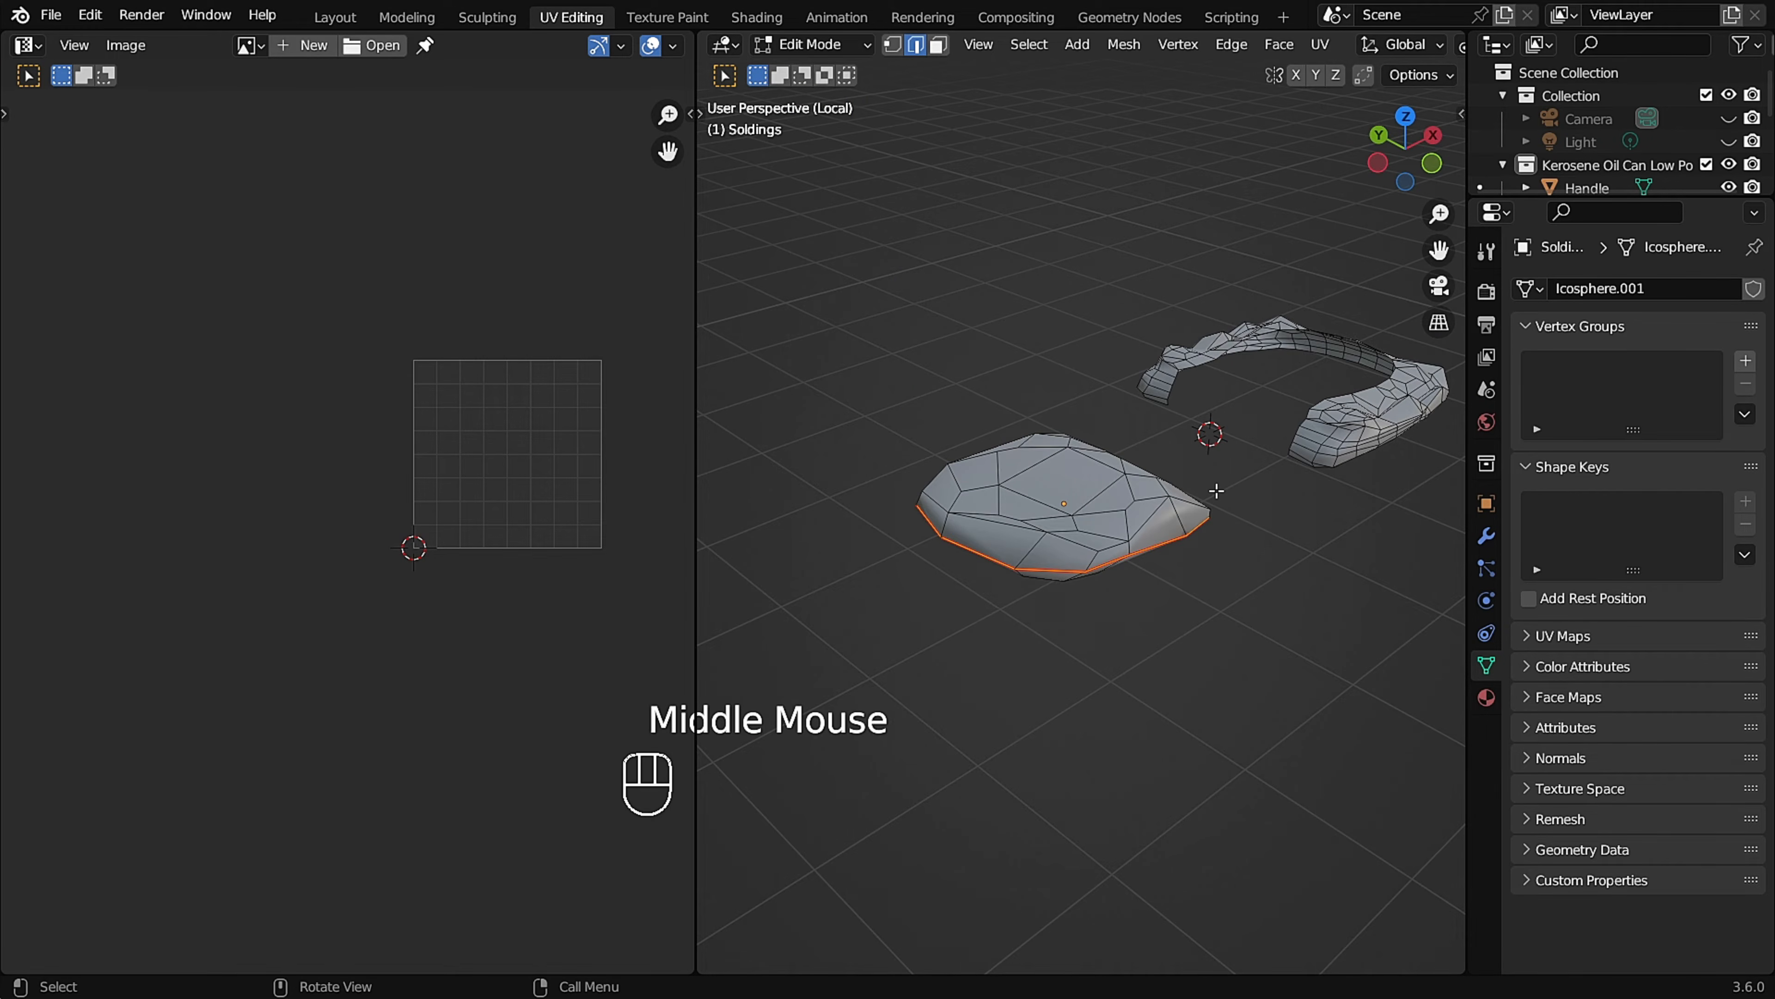
middle_drag(1313, 472, 1186, 499)
key(a)
key(u)
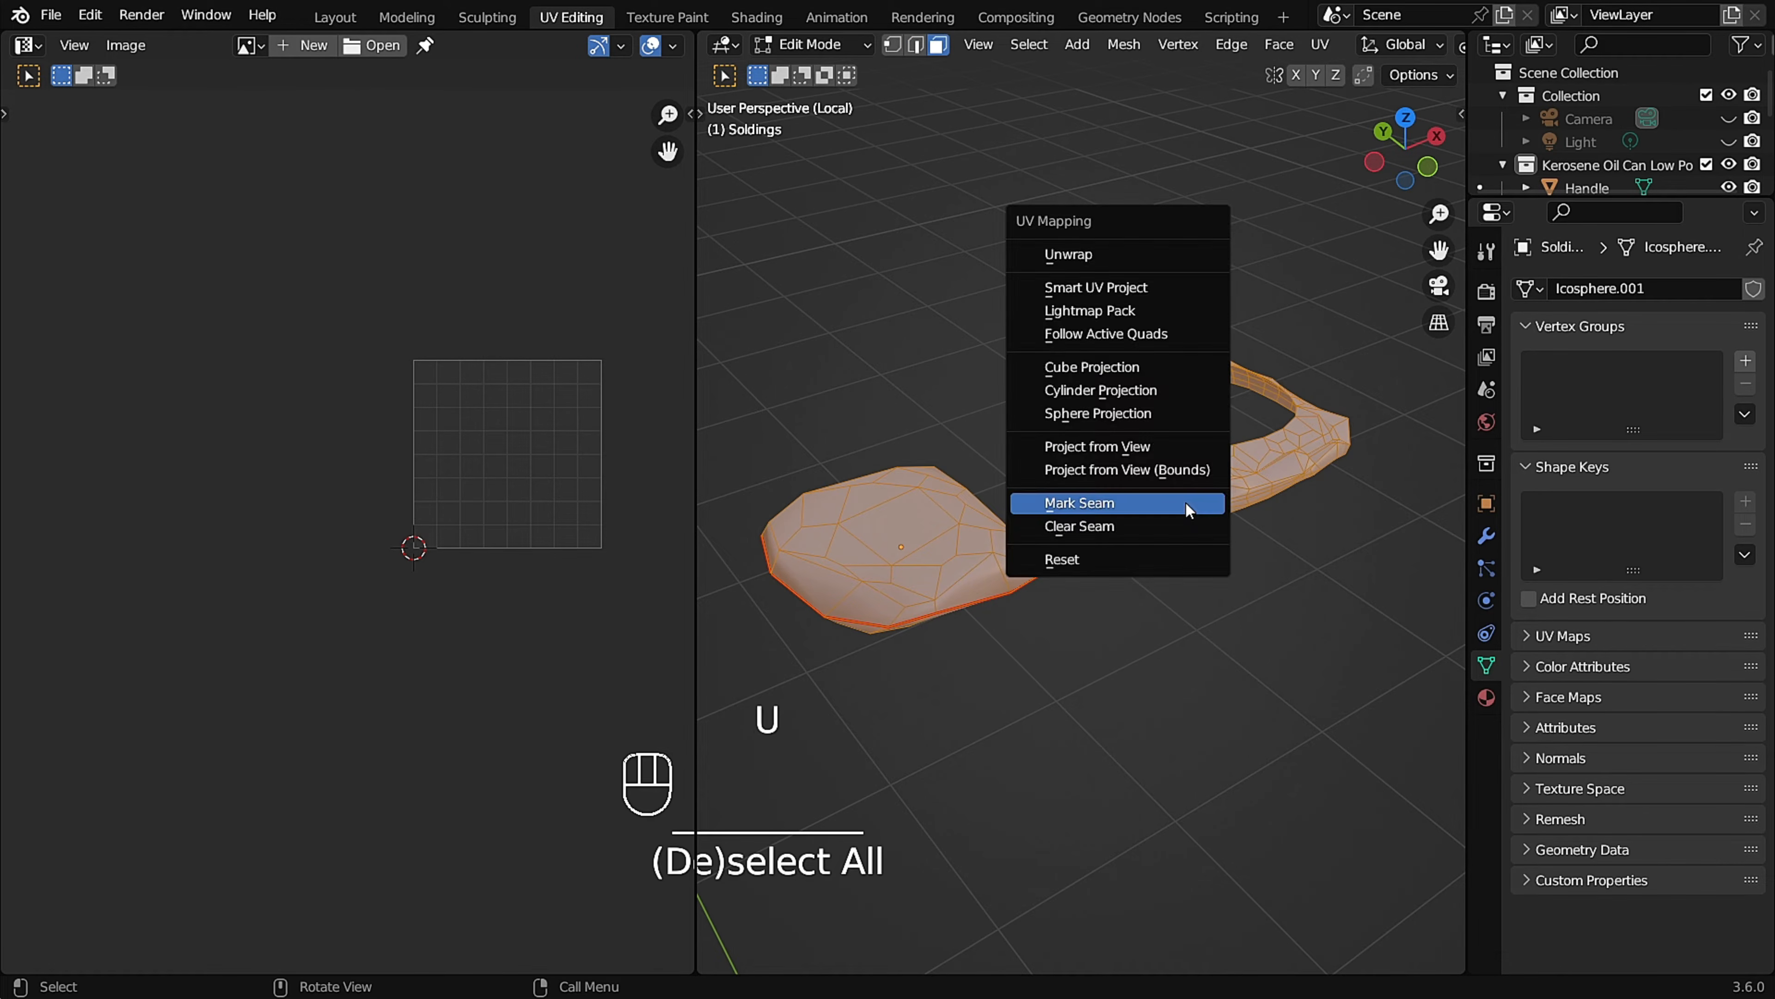
click(1097, 263)
Examine the checker pattern on the Soldings for stretching, comparing it in and out of Edit Mode.
scroll(499, 476, up, 3)
shift+middle_drag(1118, 490, 1182, 412)
scroll(1172, 473, up, 2)
click(393, 432)
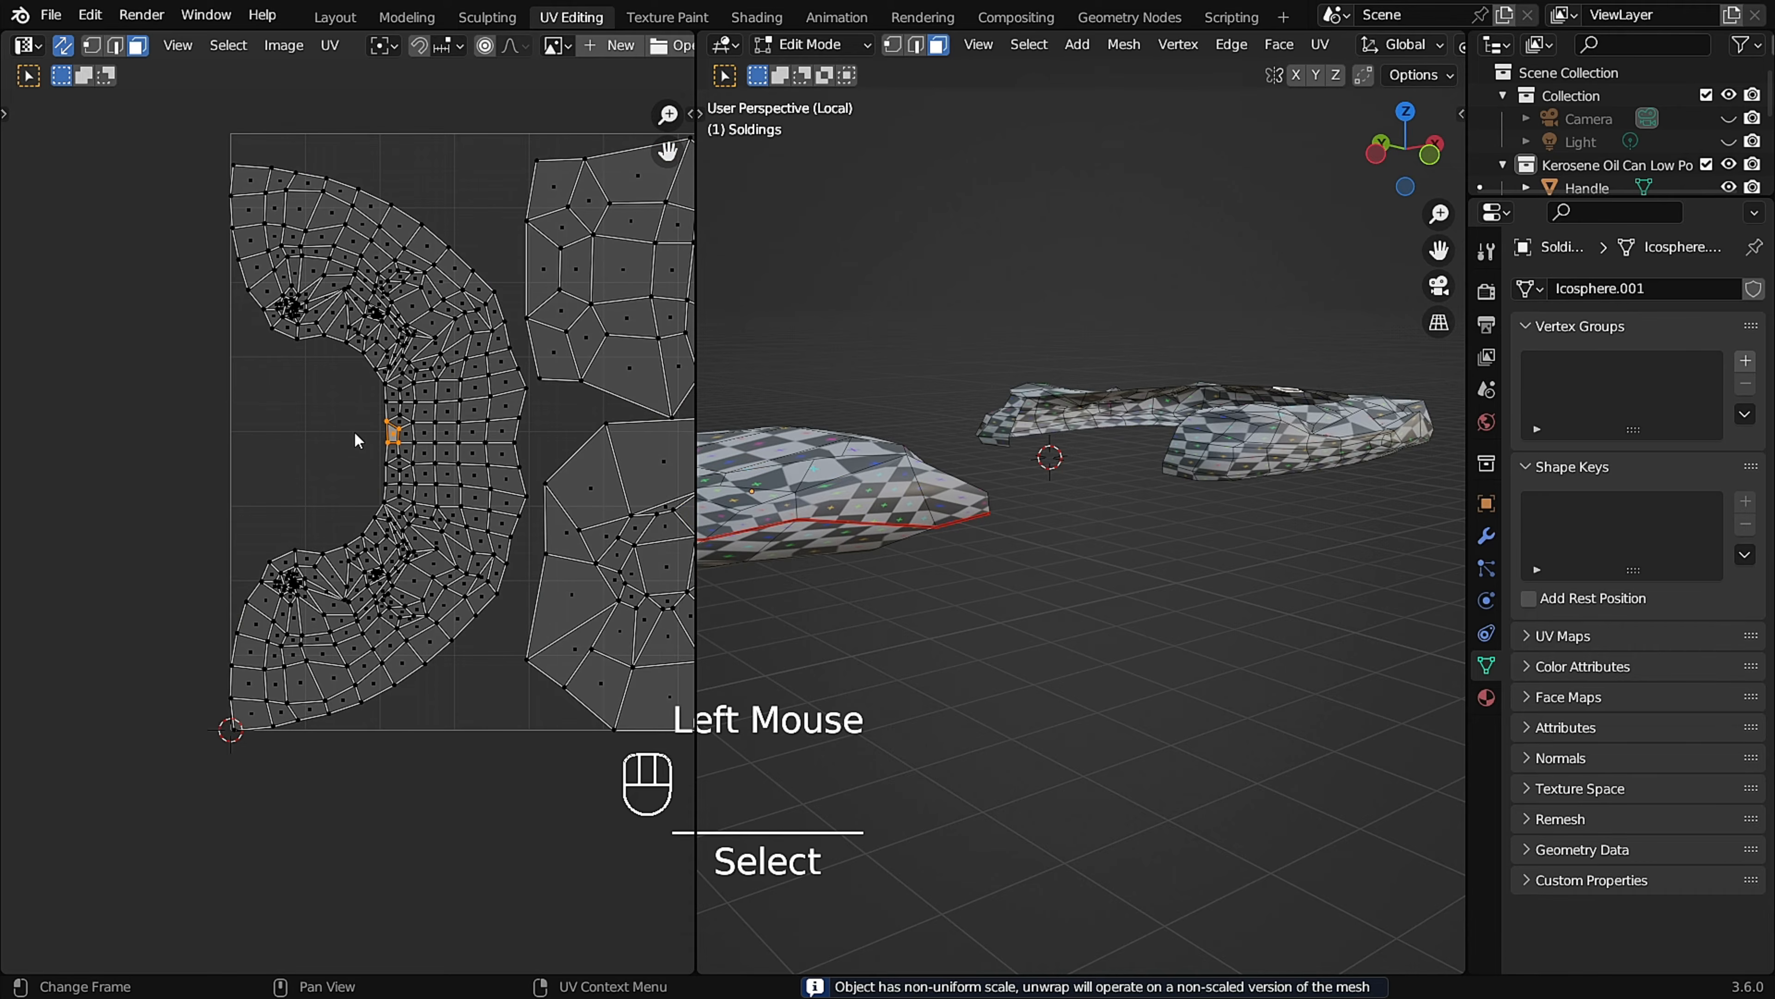
scroll(451, 432, up, 2)
middle_drag(1101, 489, 1132, 392)
key(Tab)
scroll(1118, 476, up, 2)
key(Tab)
scroll(1117, 480, down, 2)
middle_drag(1117, 480, 902, 467)
key(Tab)
Apply All Transforms to the Soldings object and unwrap all its faces again.
key(Tab)
scroll(1015, 476, up, 2)
middle_drag(1015, 476, 1235, 476)
key(Tab)
key(ctrl+a)
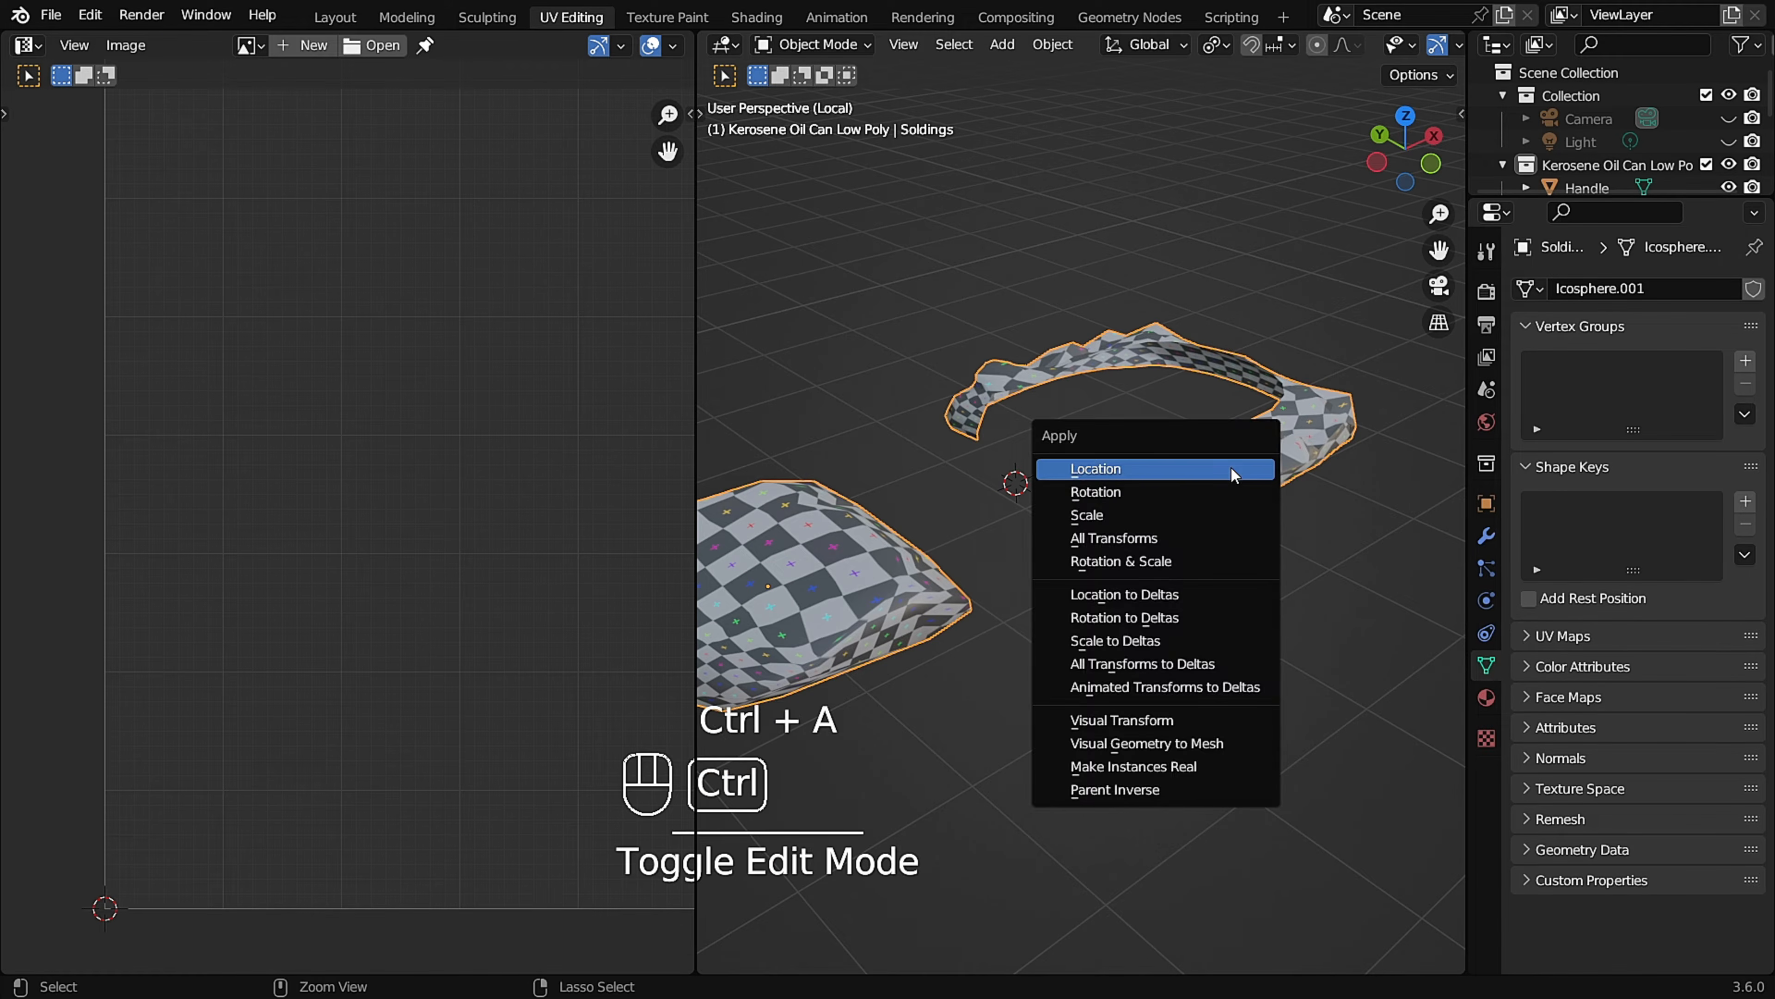
click(1204, 539)
key(Tab)
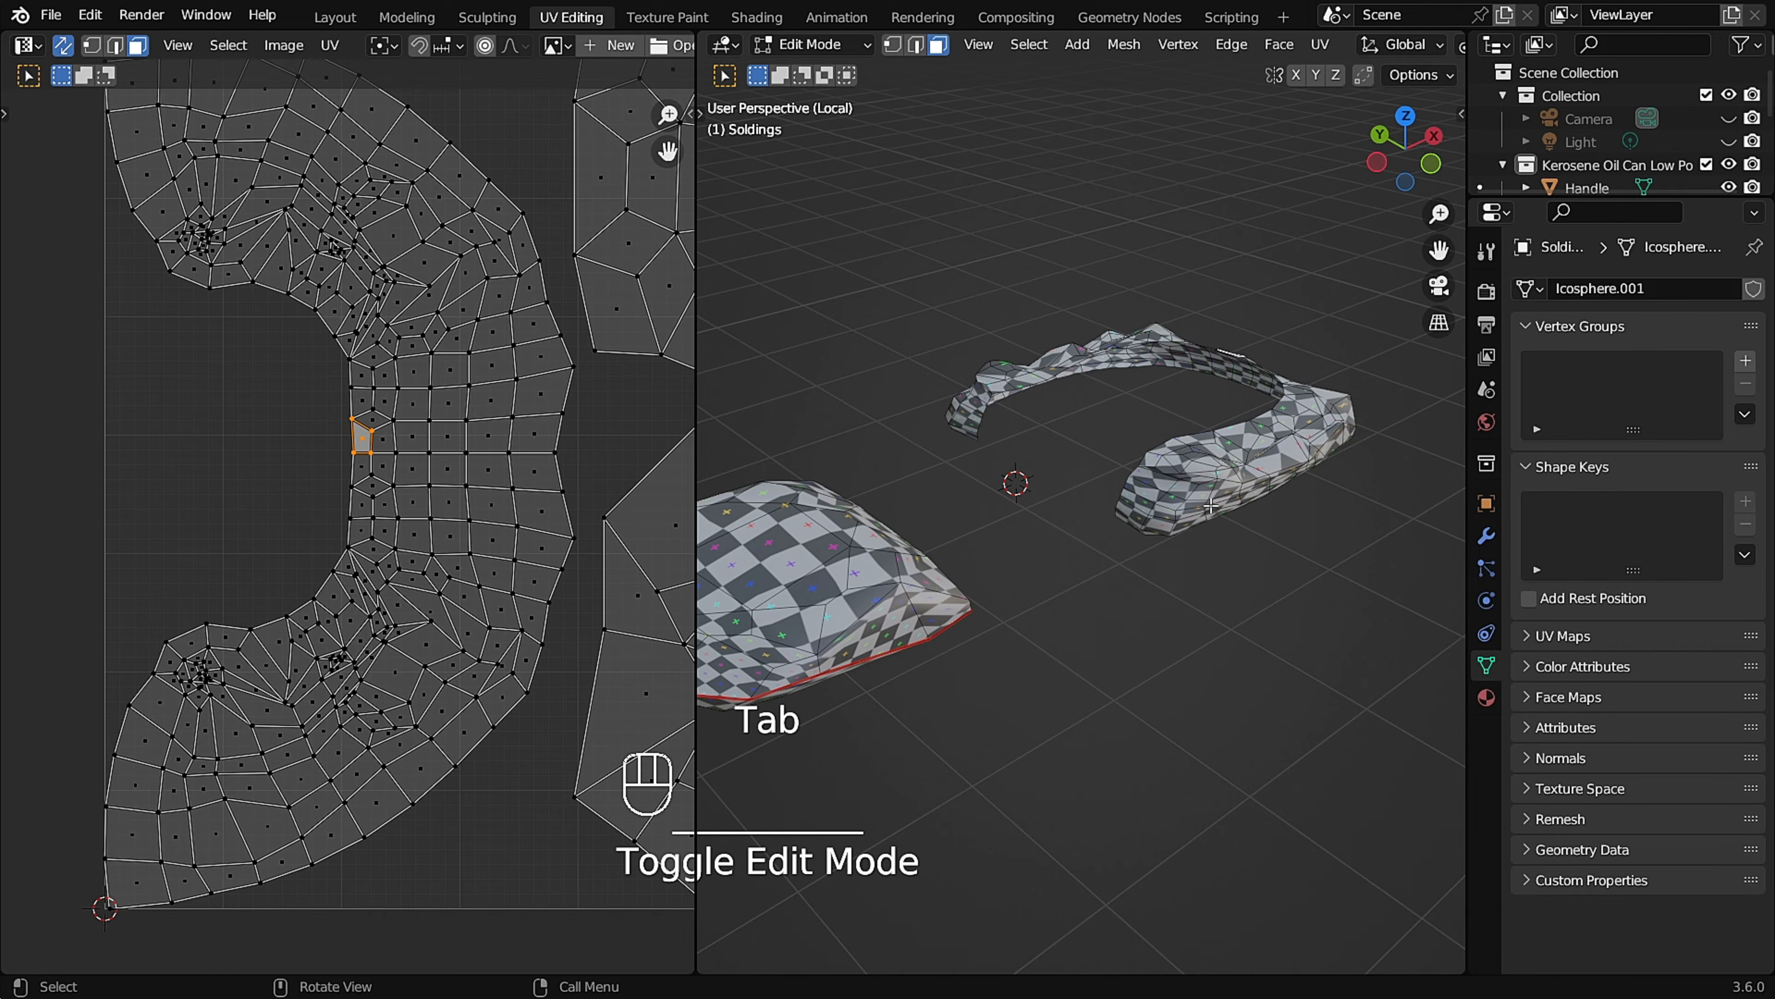
key(a)
key(u)
click(1210, 506)
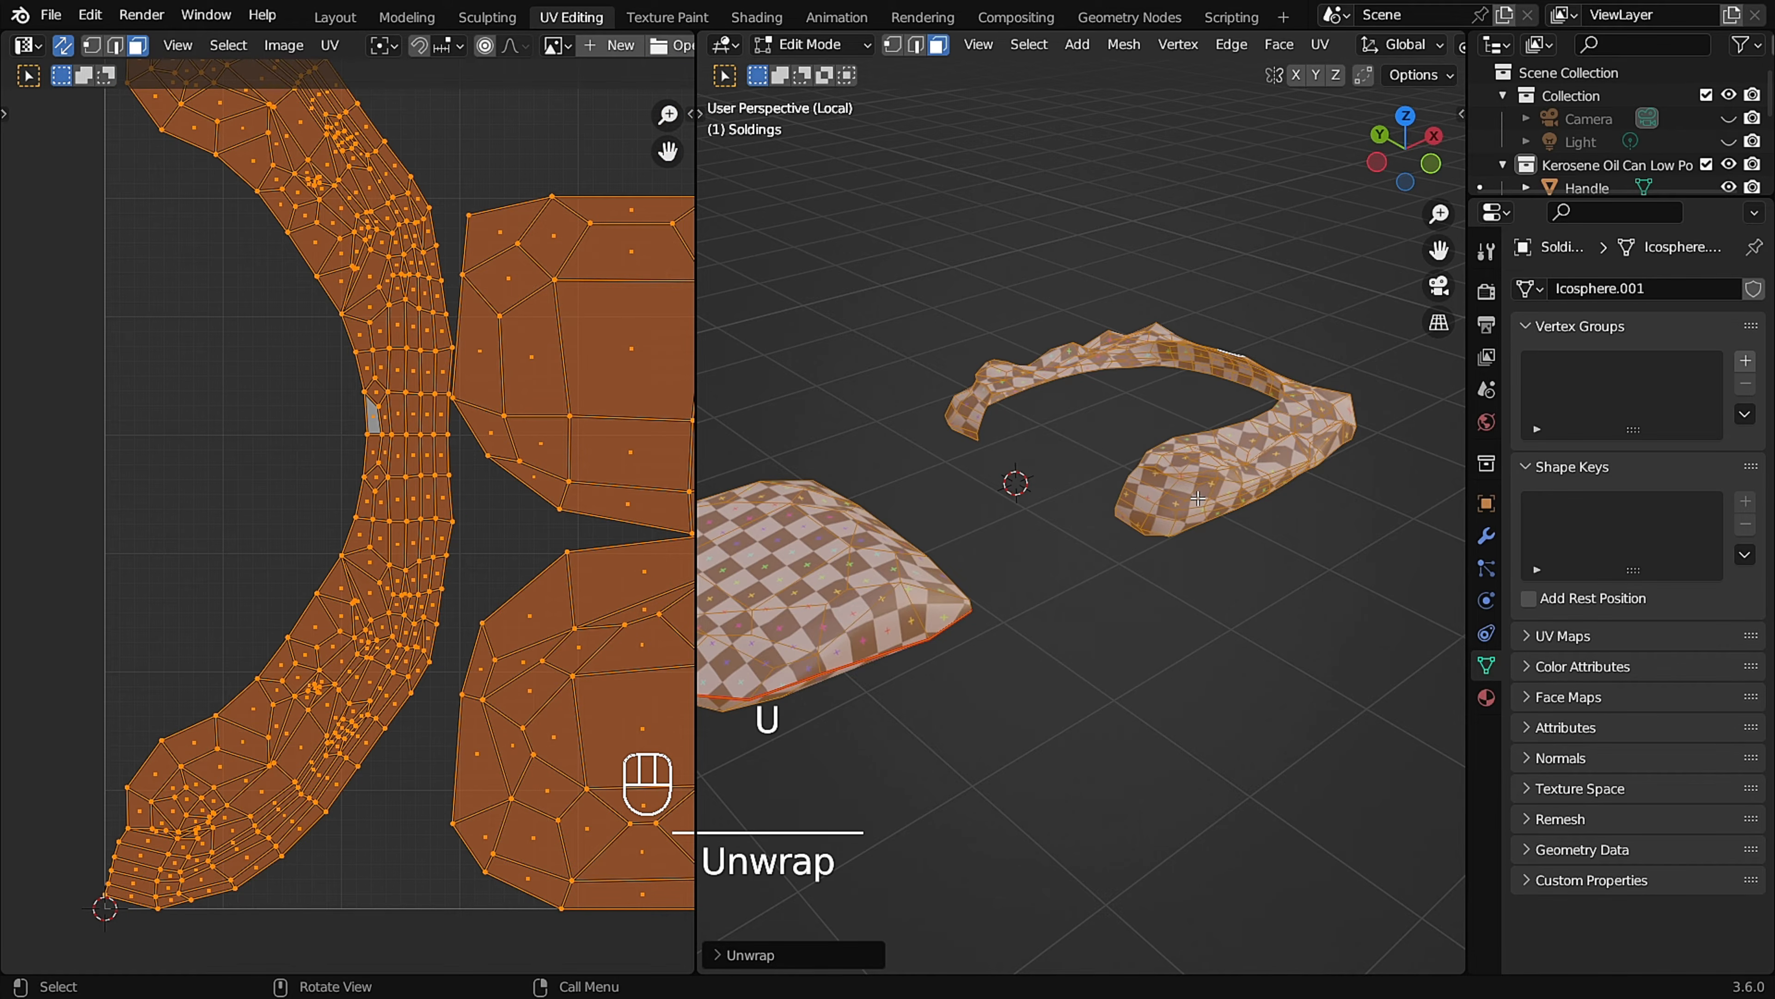
Examine the Soldings' new UV islands and the checker pattern on both solding pieces.
middle_drag(1210, 507, 1161, 510)
scroll(480, 484, down, 2)
click(480, 484)
shift+middle_drag(479, 485, 443, 485)
scroll(1097, 580, down, 1)
shift+middle_drag(1098, 580, 1090, 468)
middle_drag(1091, 468, 1097, 468)
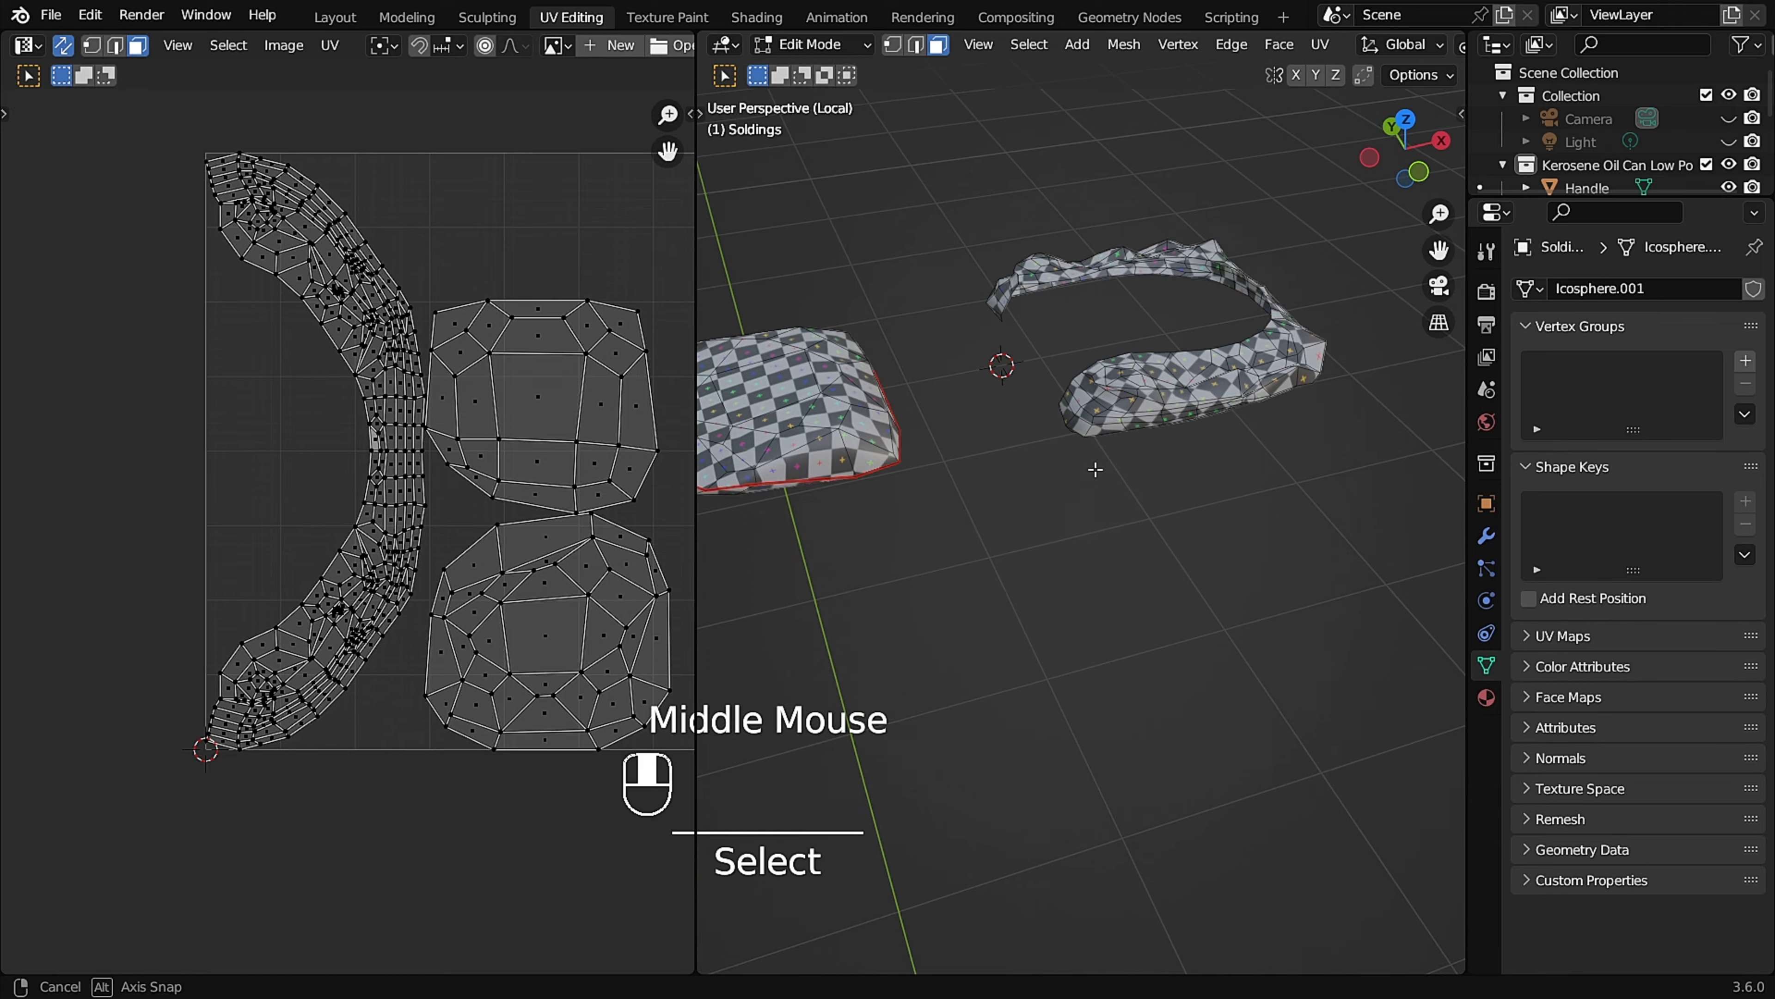
scroll(1217, 420, up, 1)
Leave Local View and Edit Mode on the Soldings, then select all parts of the can and enter Edit Mode on them together.
key(KP_Divide)
scroll(1216, 421, down, 1)
middle_drag(1217, 421, 1178, 446)
scroll(1104, 398, down, 1)
scroll(1105, 398, down, 2)
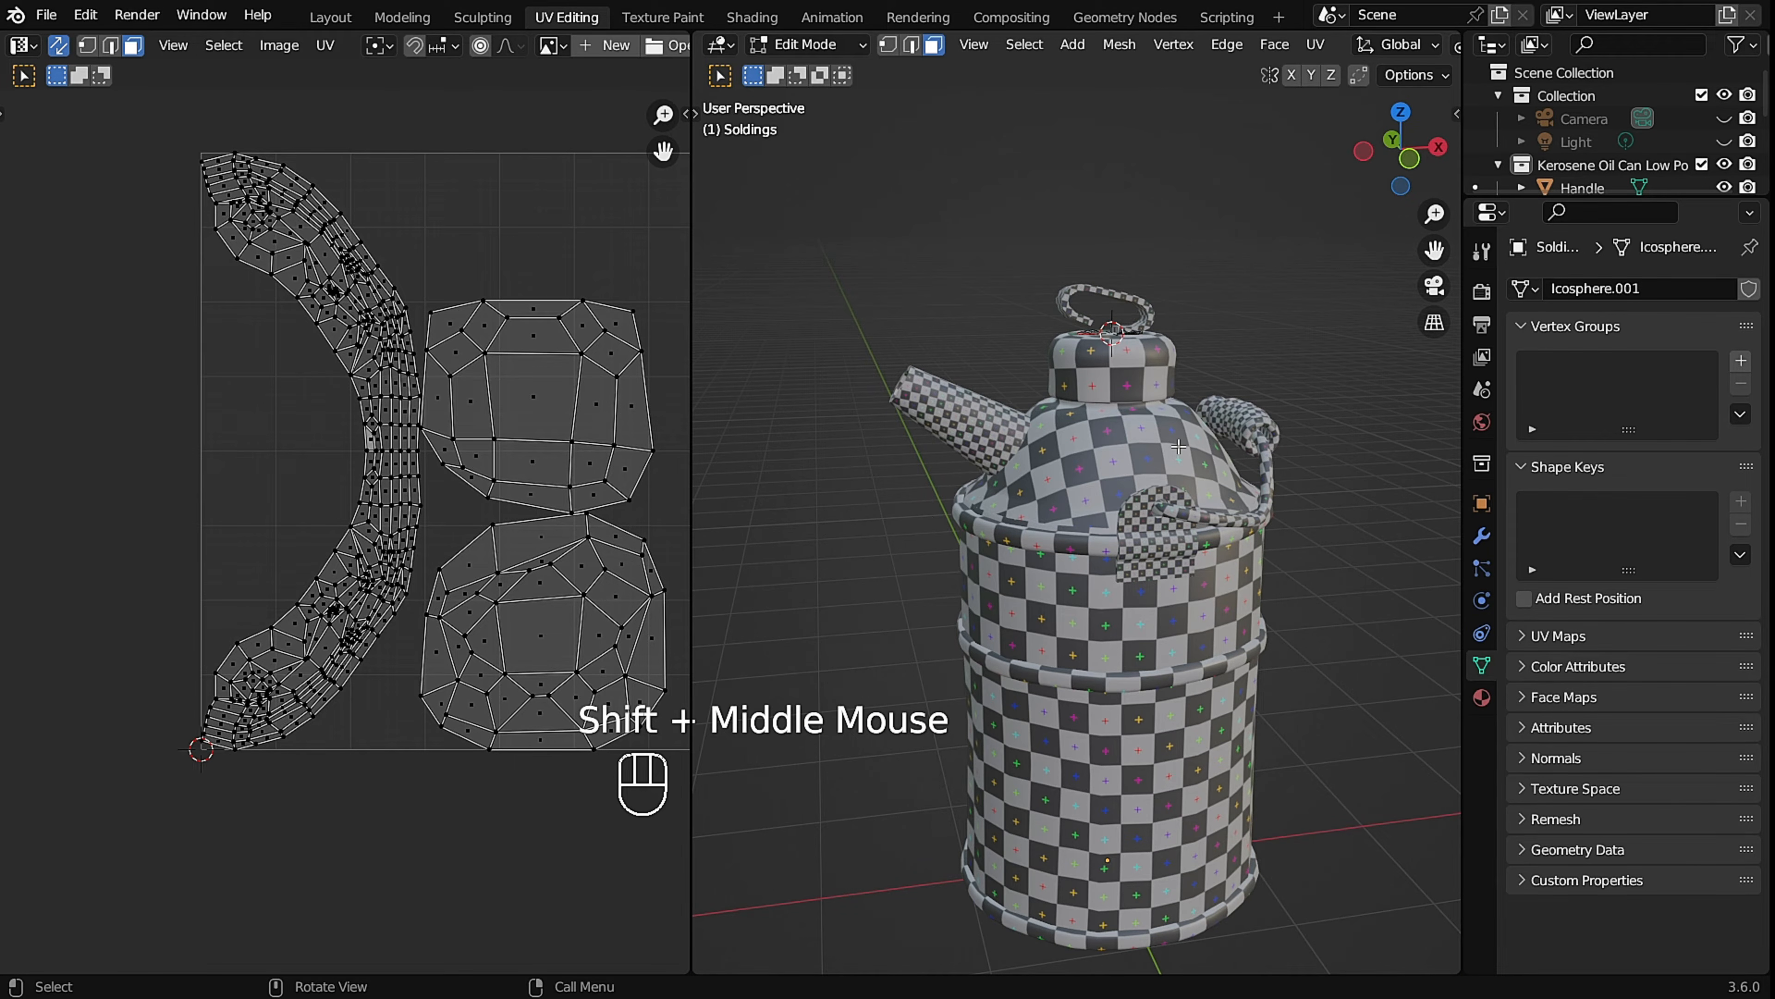
key(Tab)
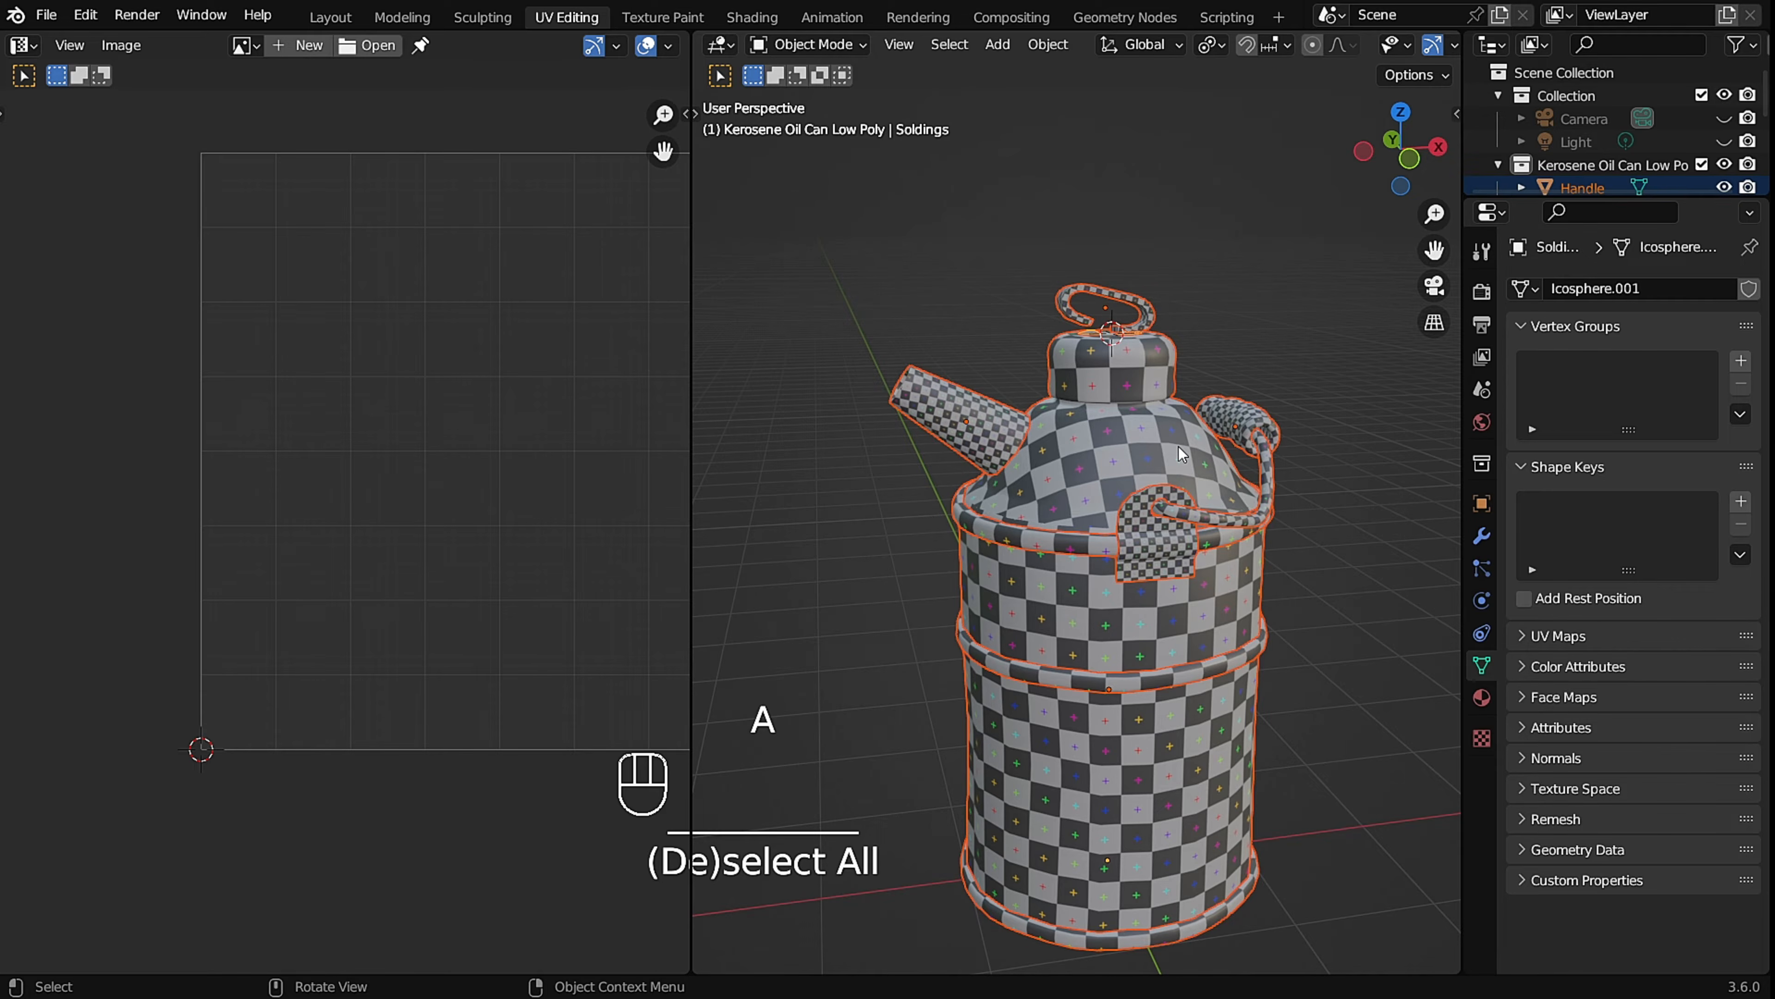
right_click(1182, 362)
key(Tab)
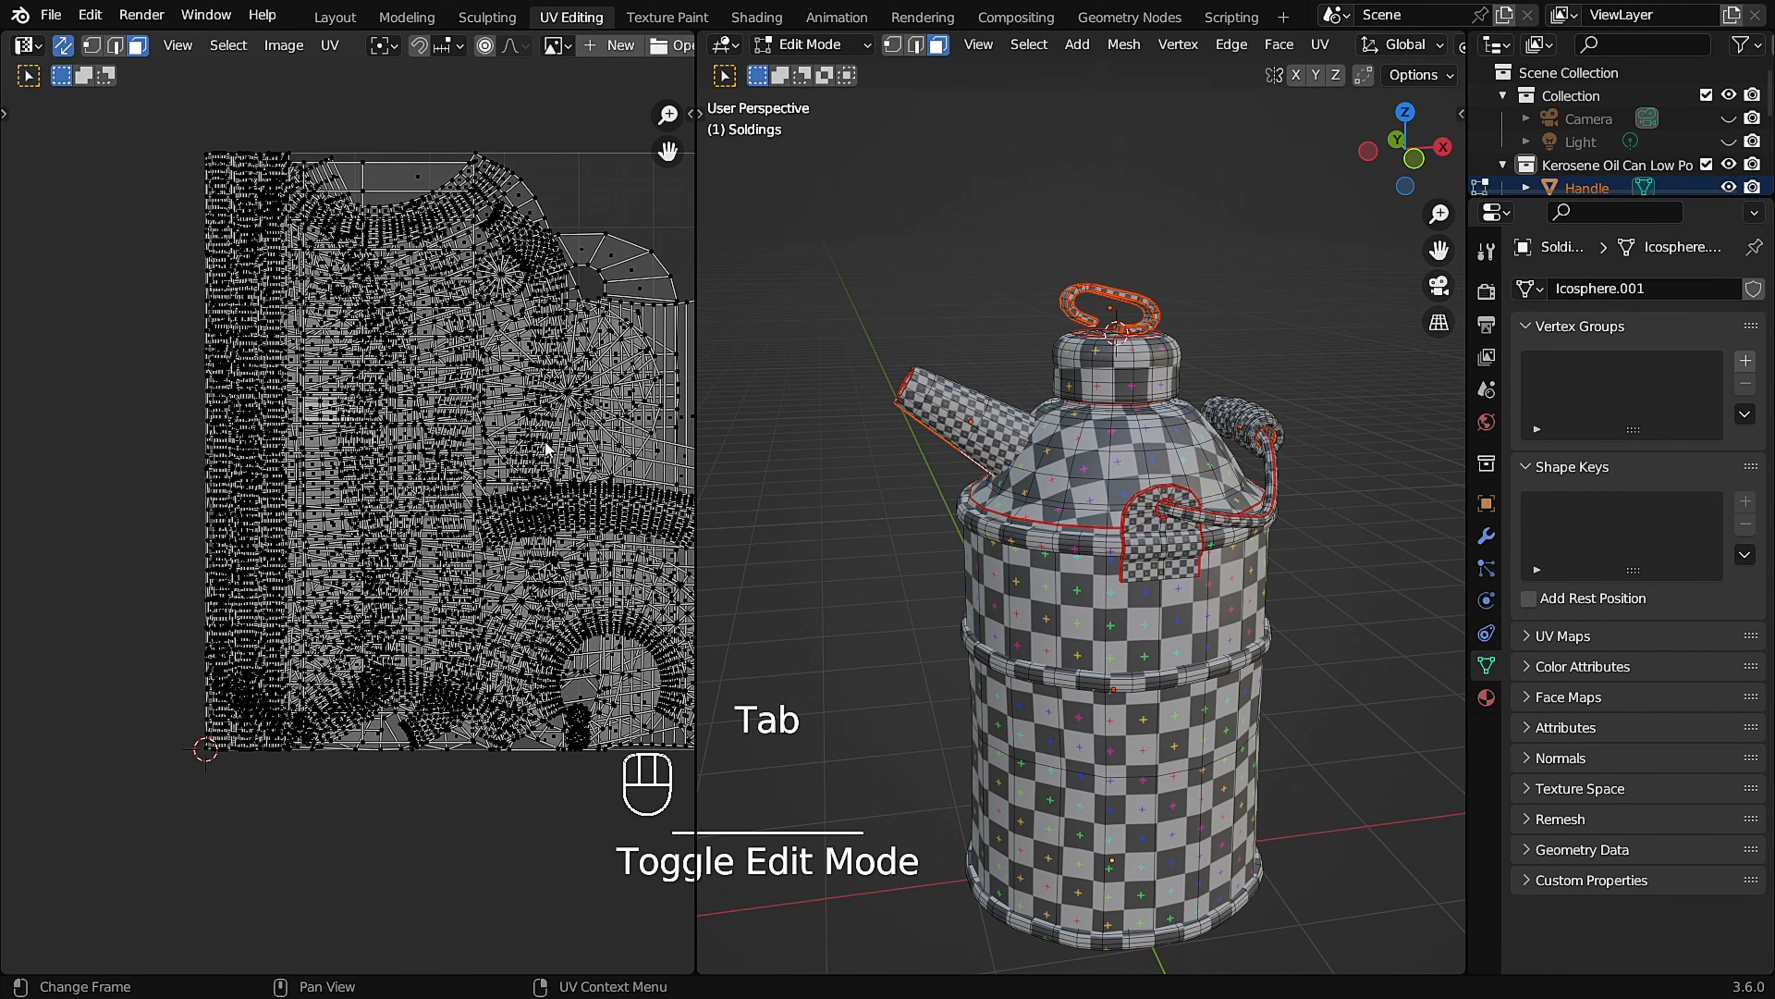
Select all UV islands of the whole can and apply Average Islands Scale.
key(a)
scroll(450, 419, down, 1)
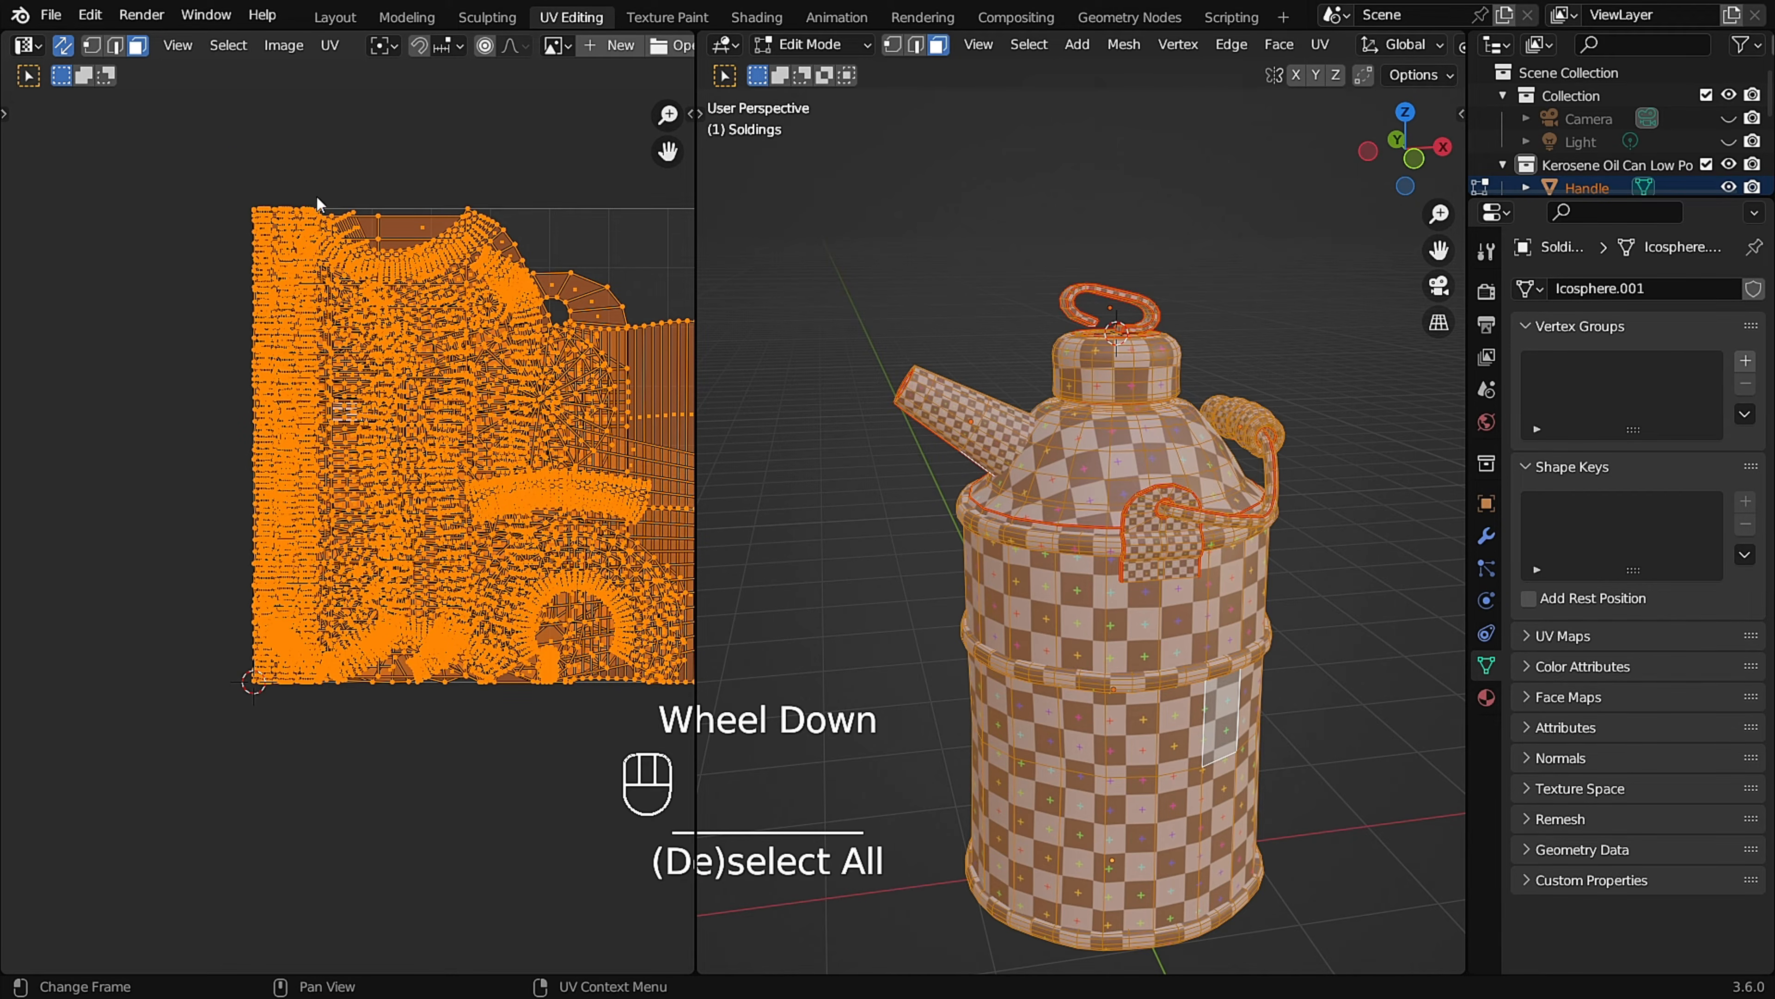
click(334, 46)
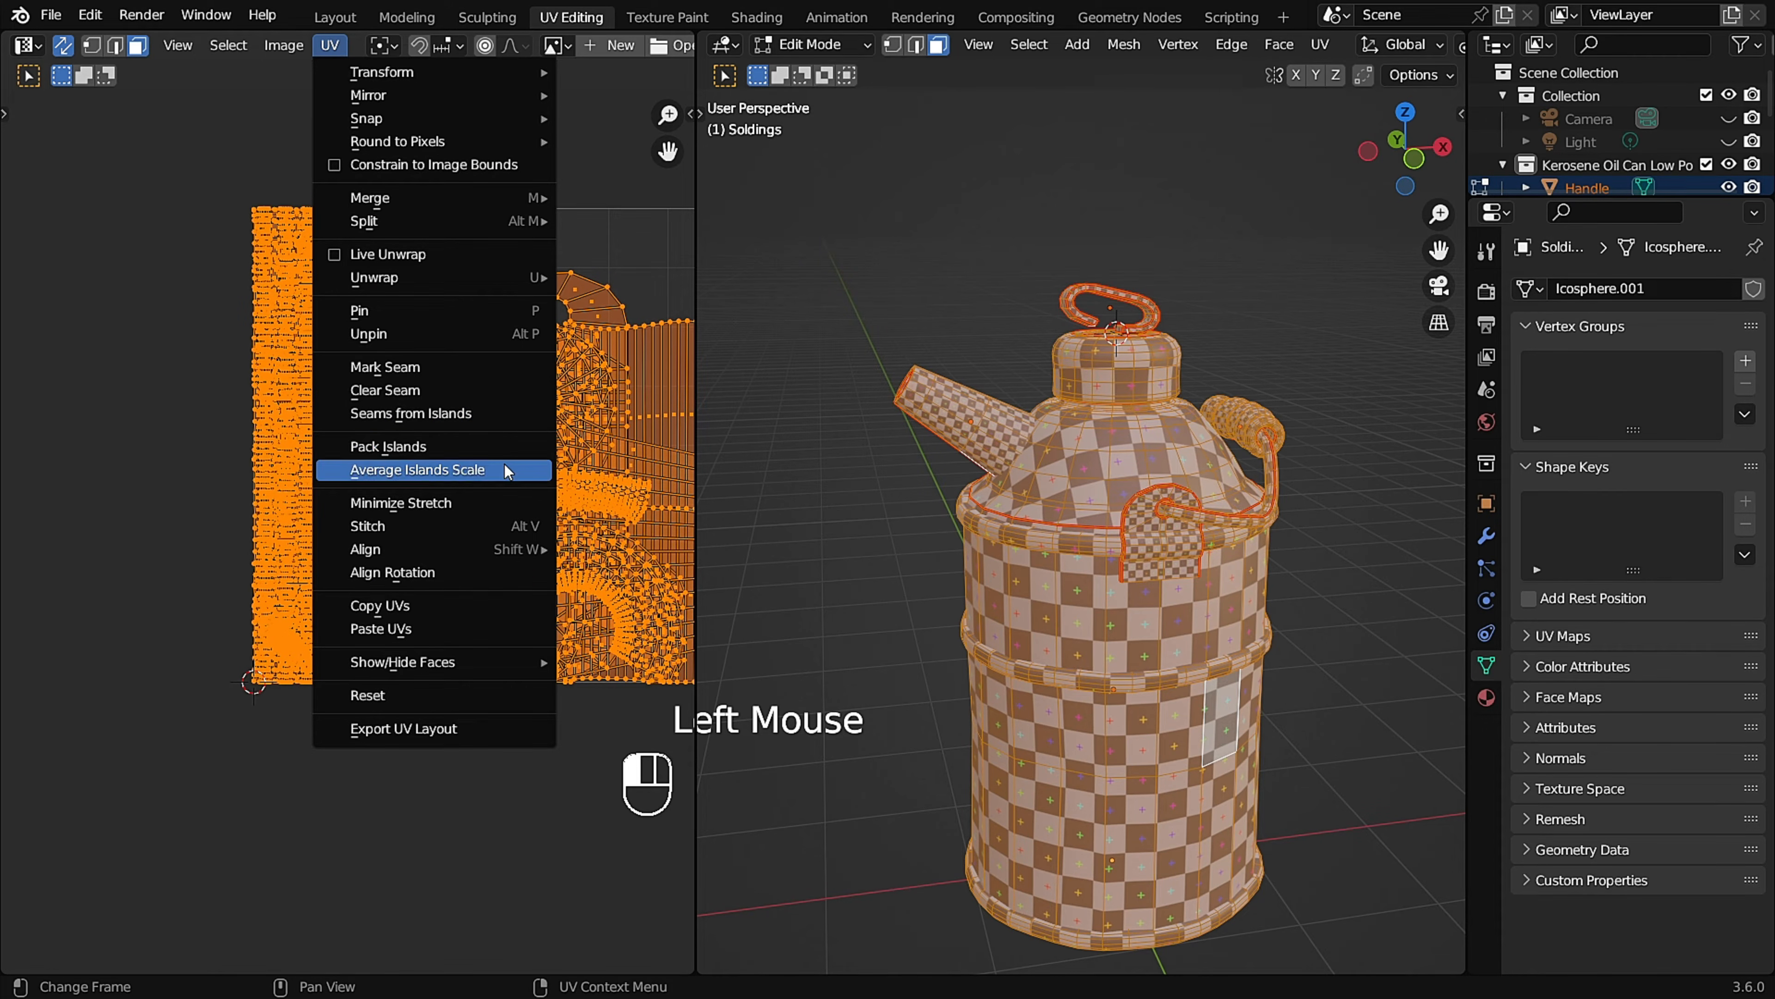
click(521, 470)
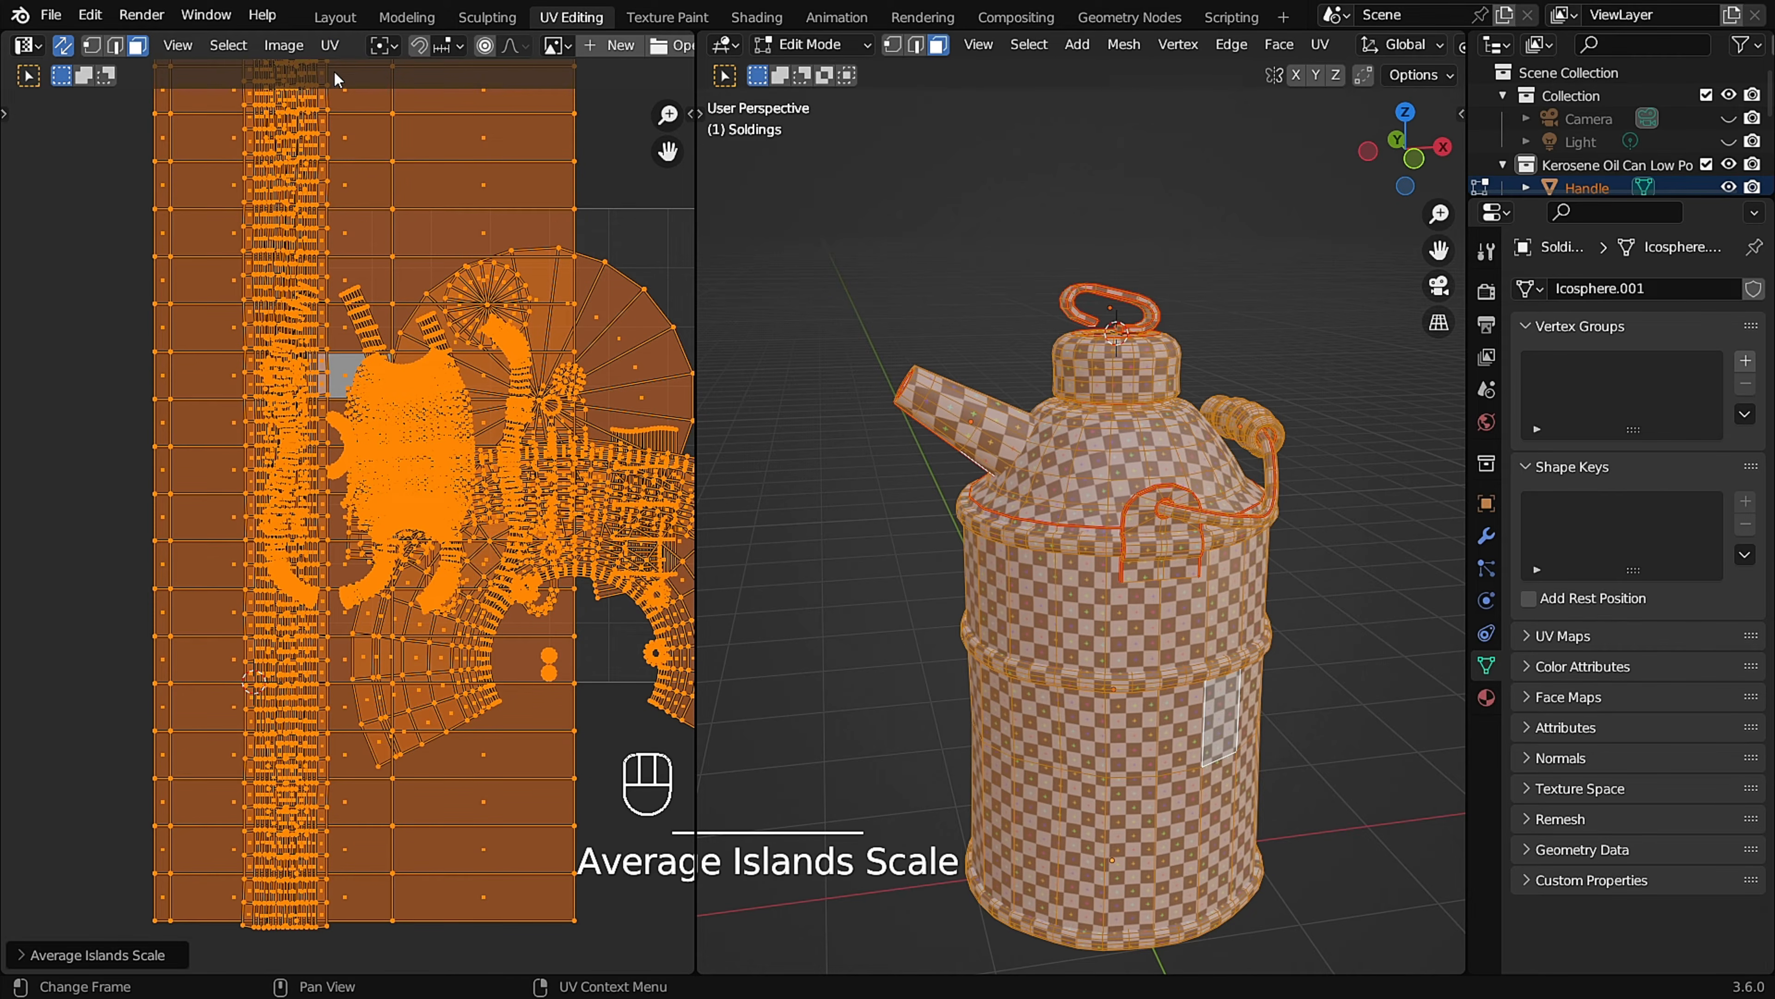
Pack all UV islands using Exact Shape (Concave), with Scale and Rotate enabled and a scaled margin of 0.001.
click(332, 47)
click(405, 446)
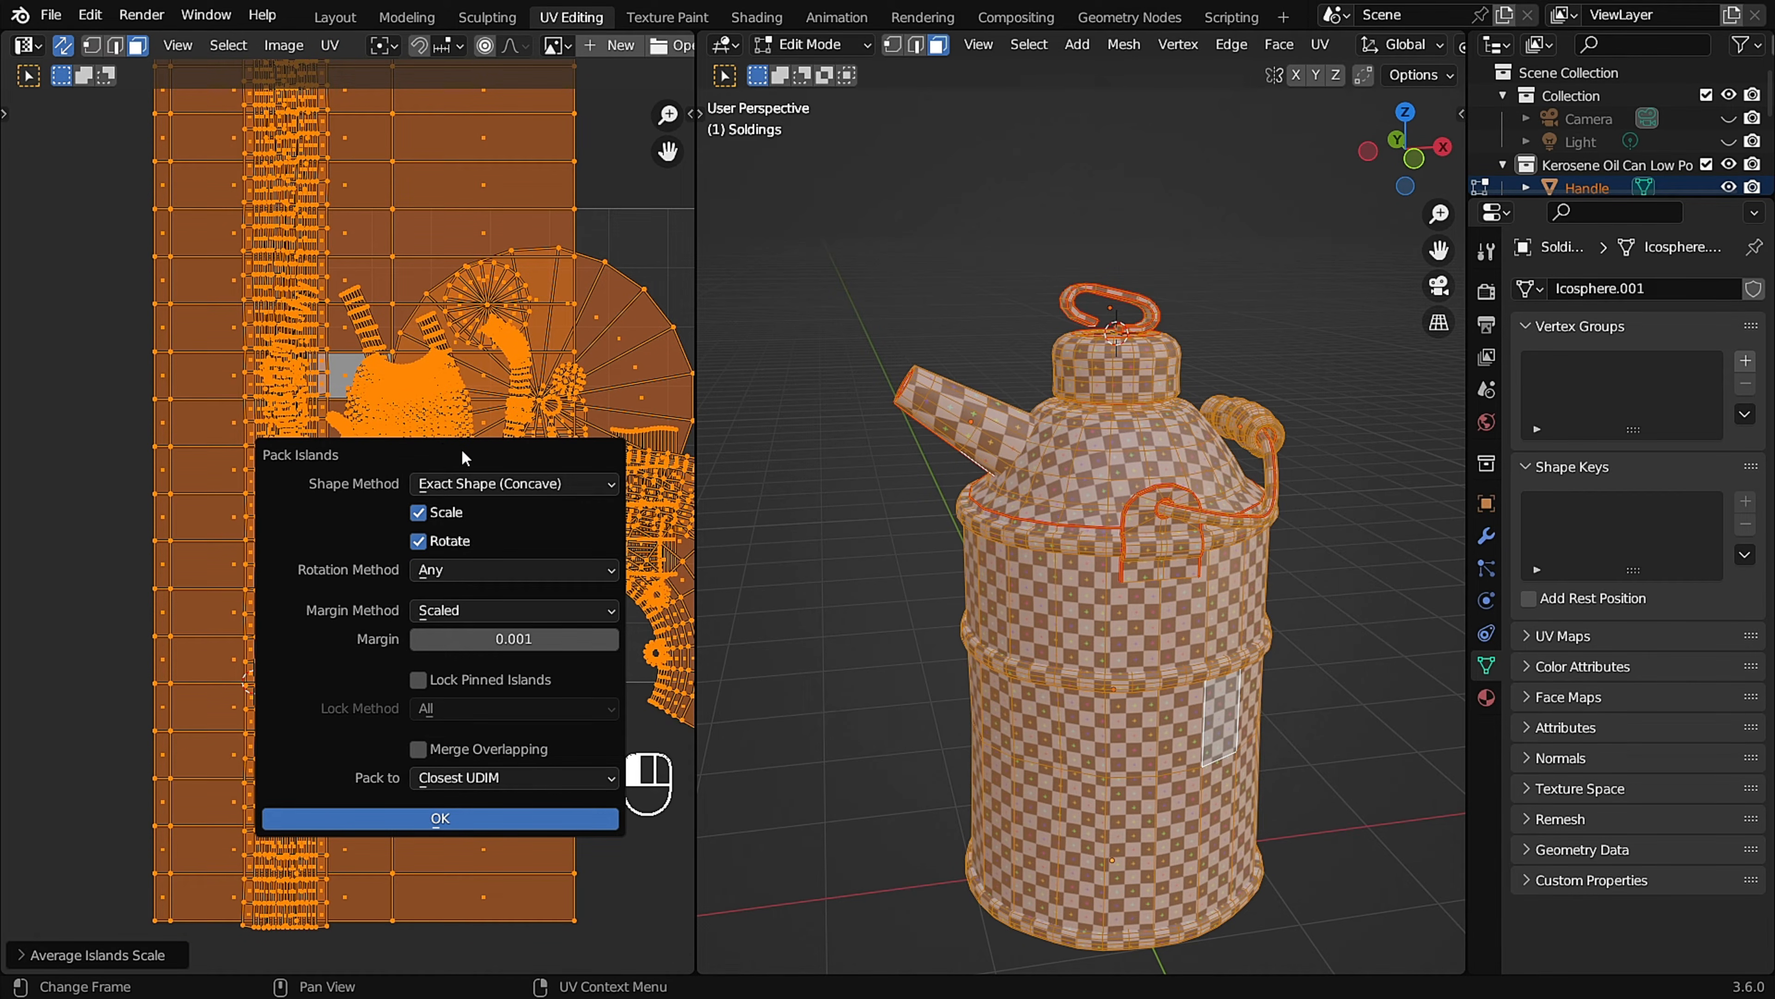
click(508, 820)
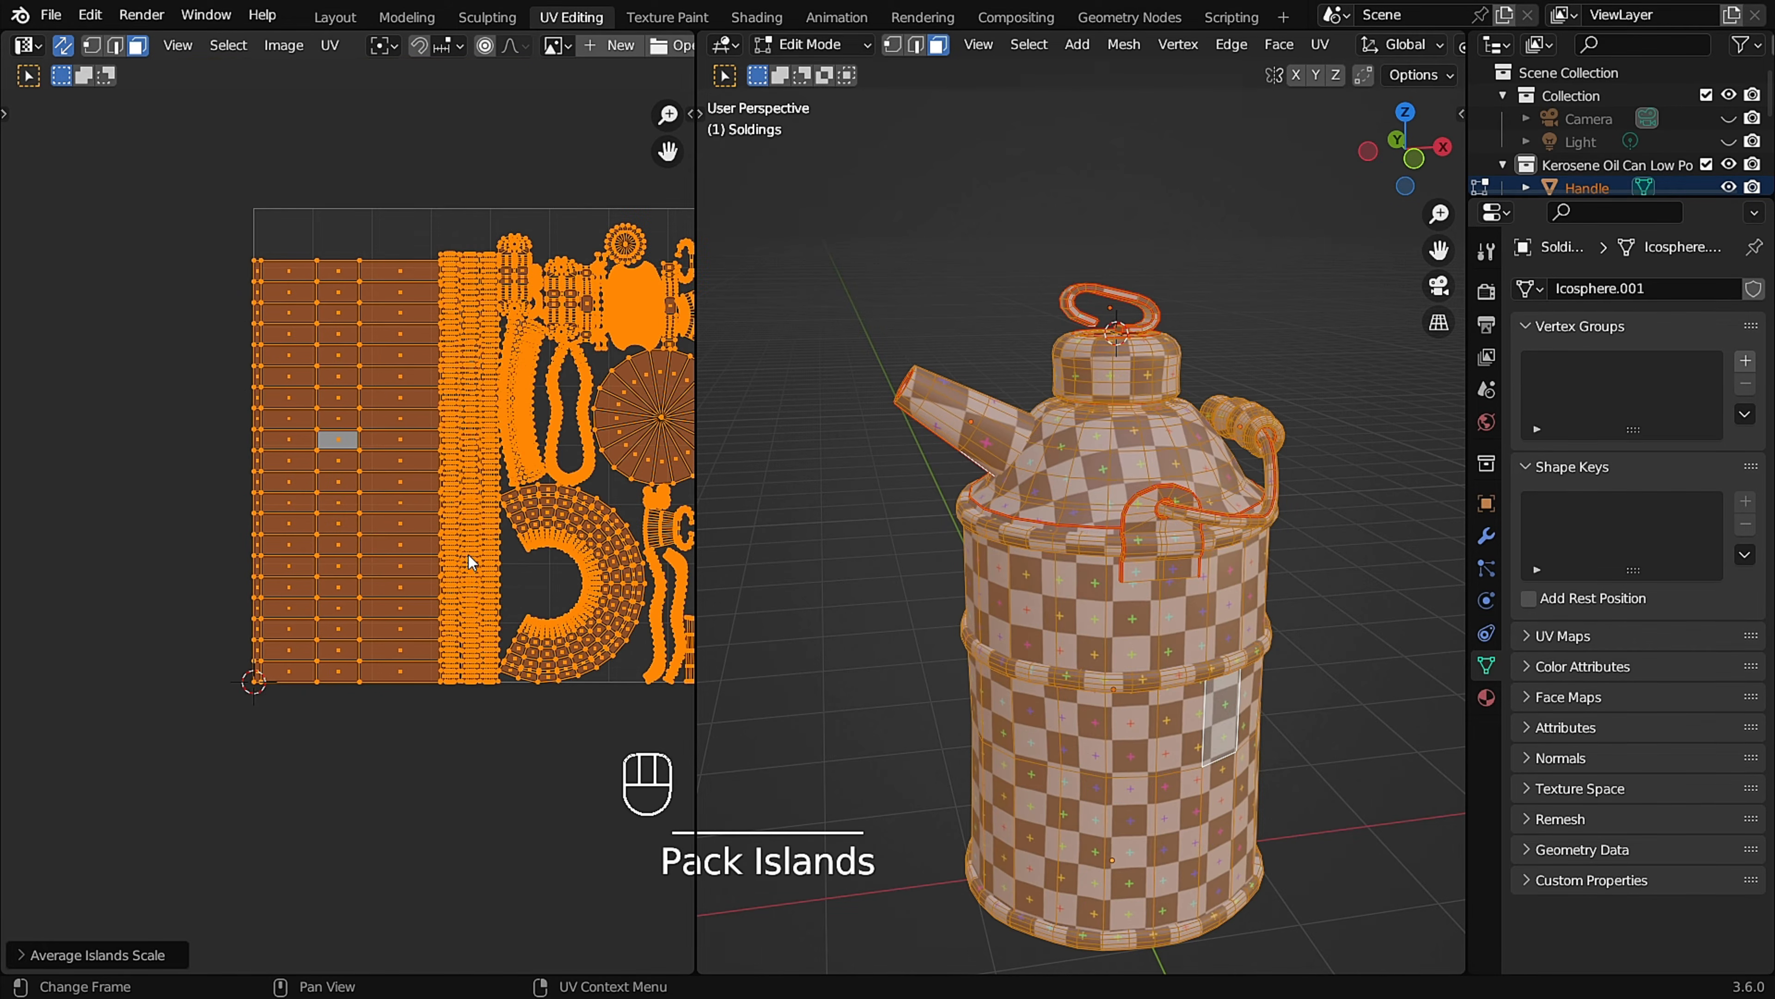
scroll(471, 549, down, 1)
scroll(492, 497, up, 1)
scroll(1227, 381, down, 1)
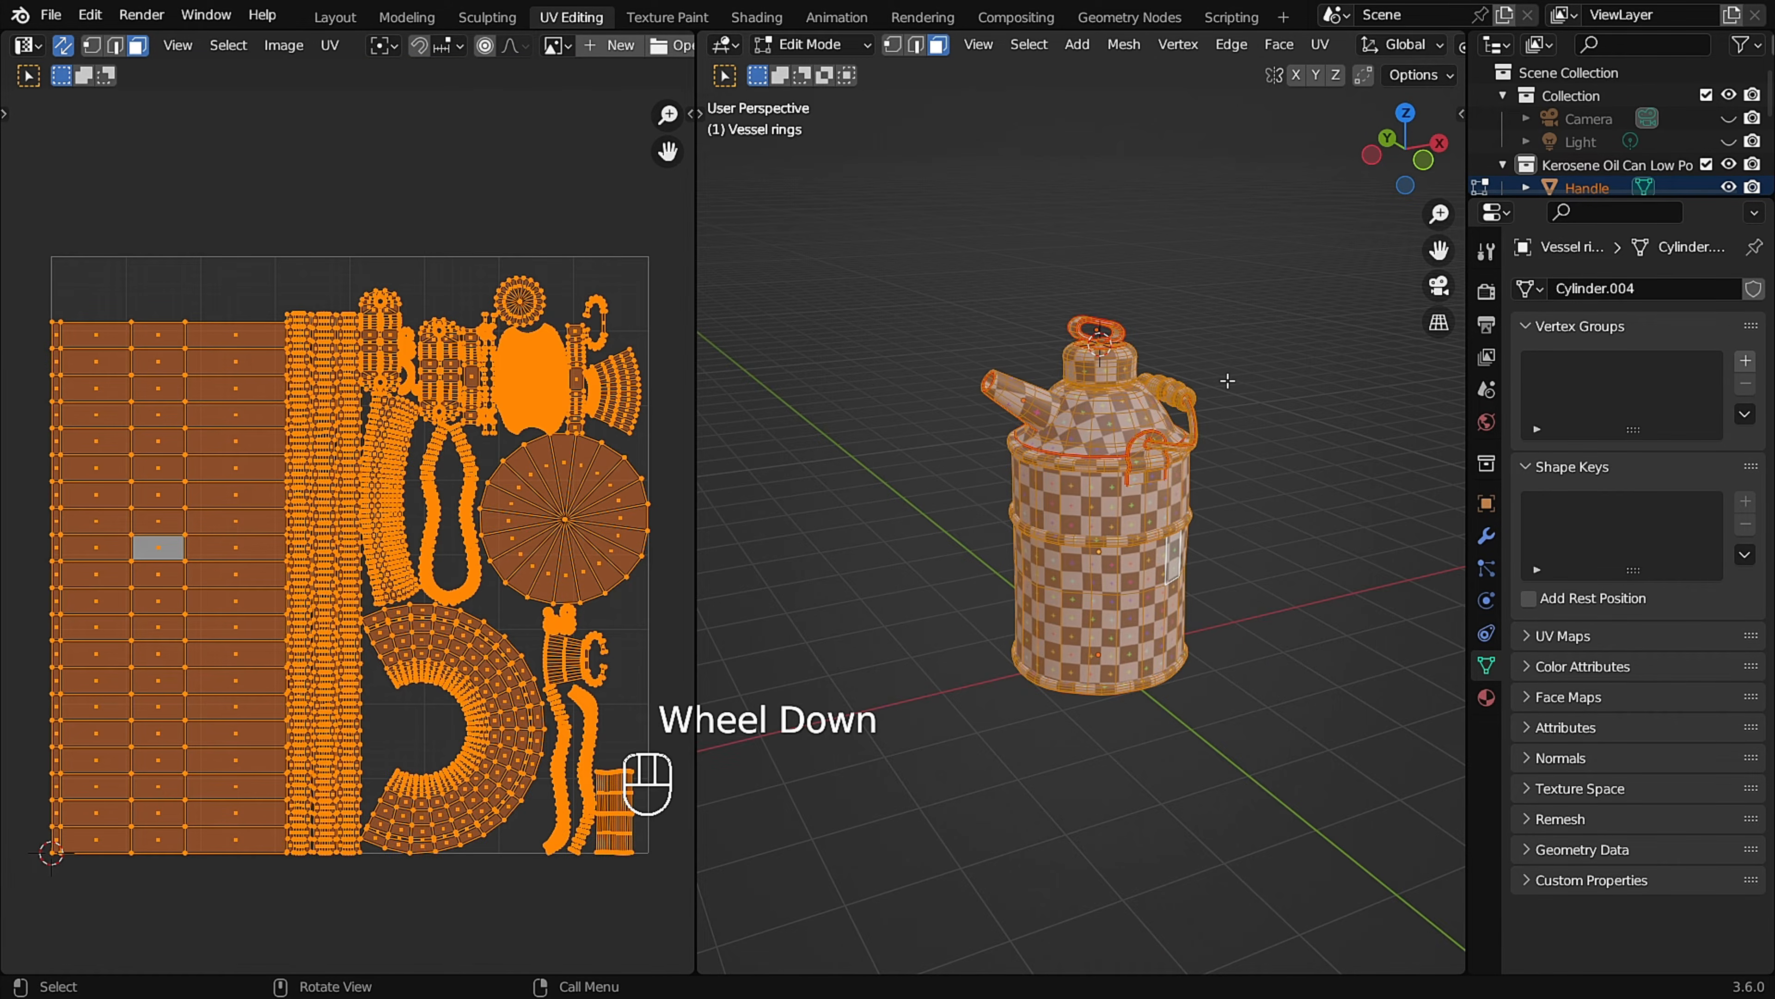
scroll(1209, 381, up, 2)
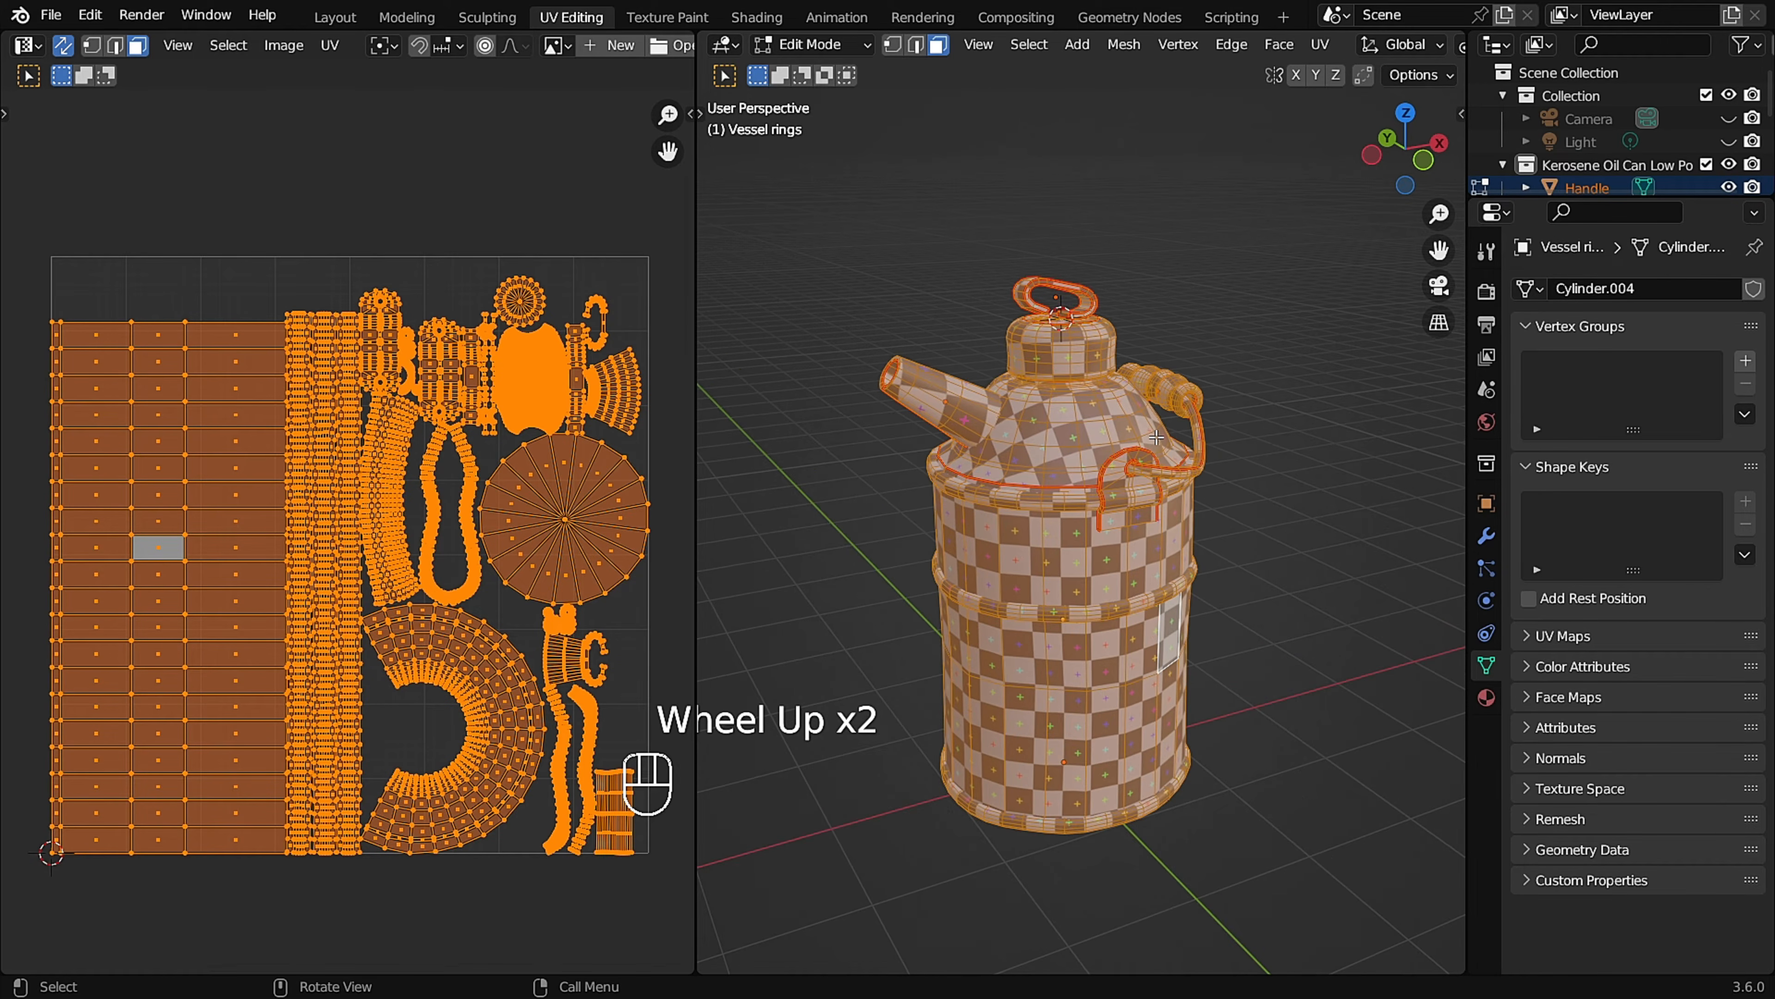
Clear the selection and select all linked faces of the vessel's middle ring.
middle_drag(1141, 438, 1135, 522)
scroll(1158, 520, up, 2)
click(1158, 521)
click(1135, 522)
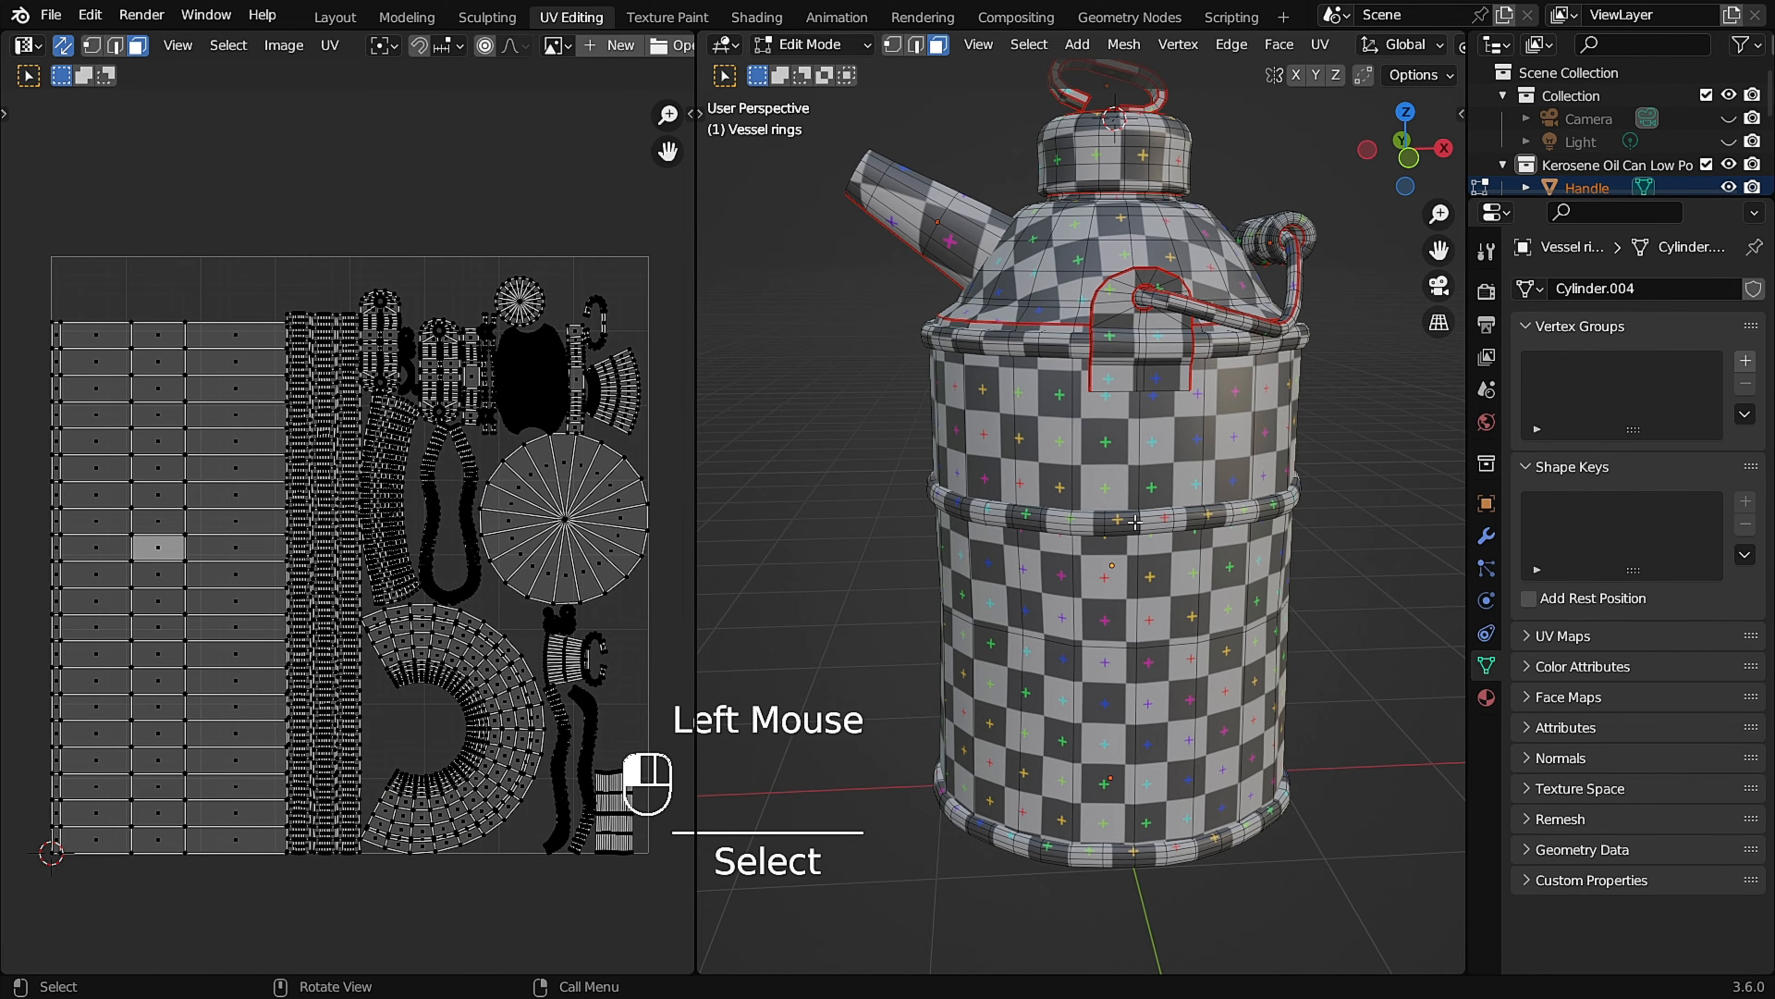
key(l)
scroll(1119, 495, up, 3)
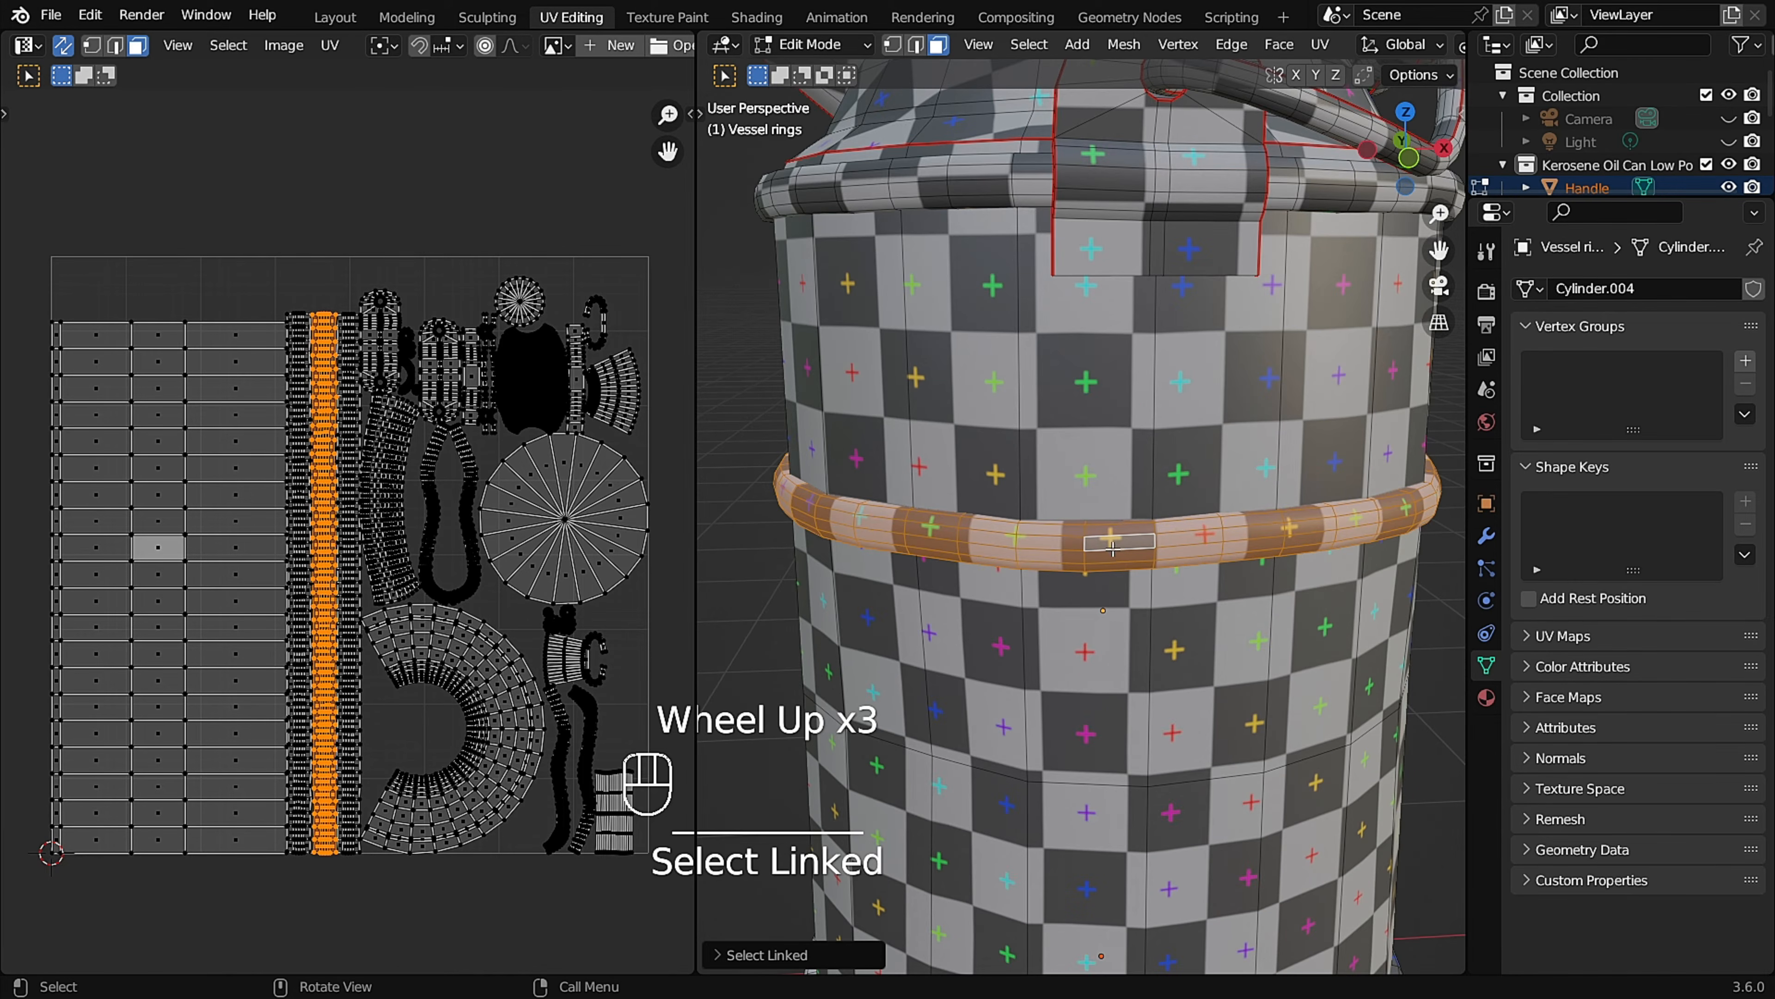
Straighten the edges of one central quad in the middle ring's UV island by scaling them to 0 along their axes.
scroll(321, 420, up, 4)
scroll(350, 360, up, 3)
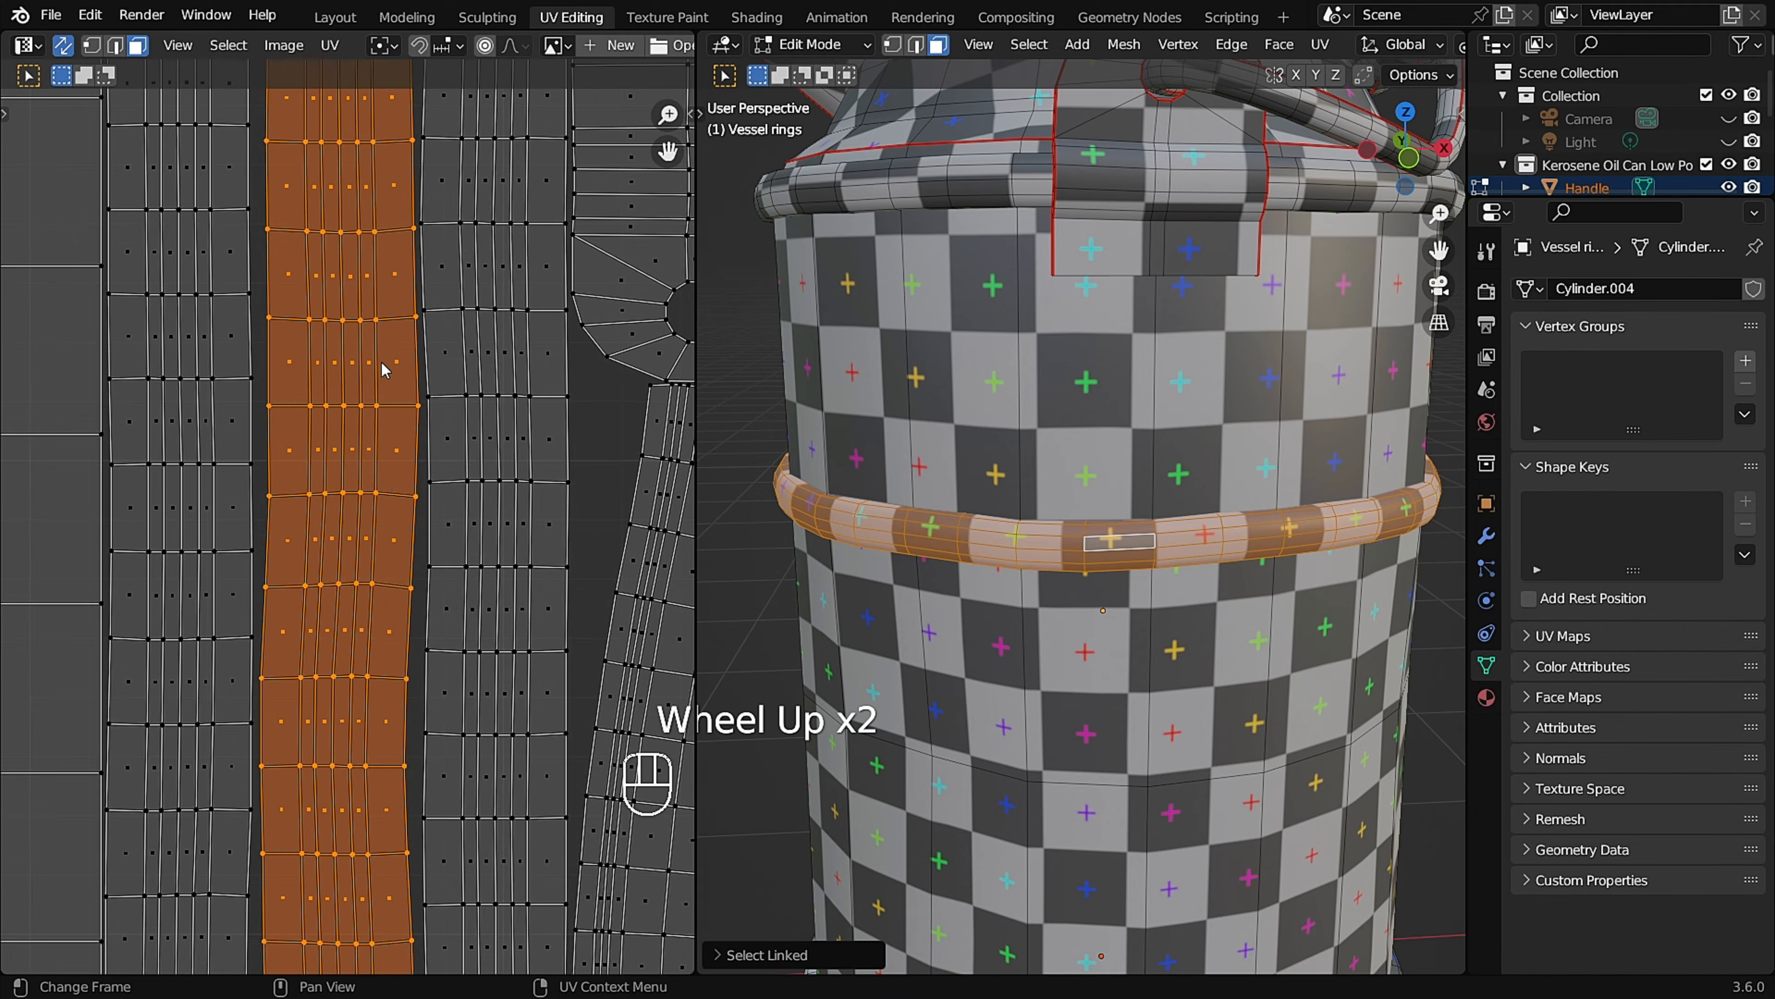
shift+middle_drag(353, 356, 422, 403)
scroll(392, 385, up, 1)
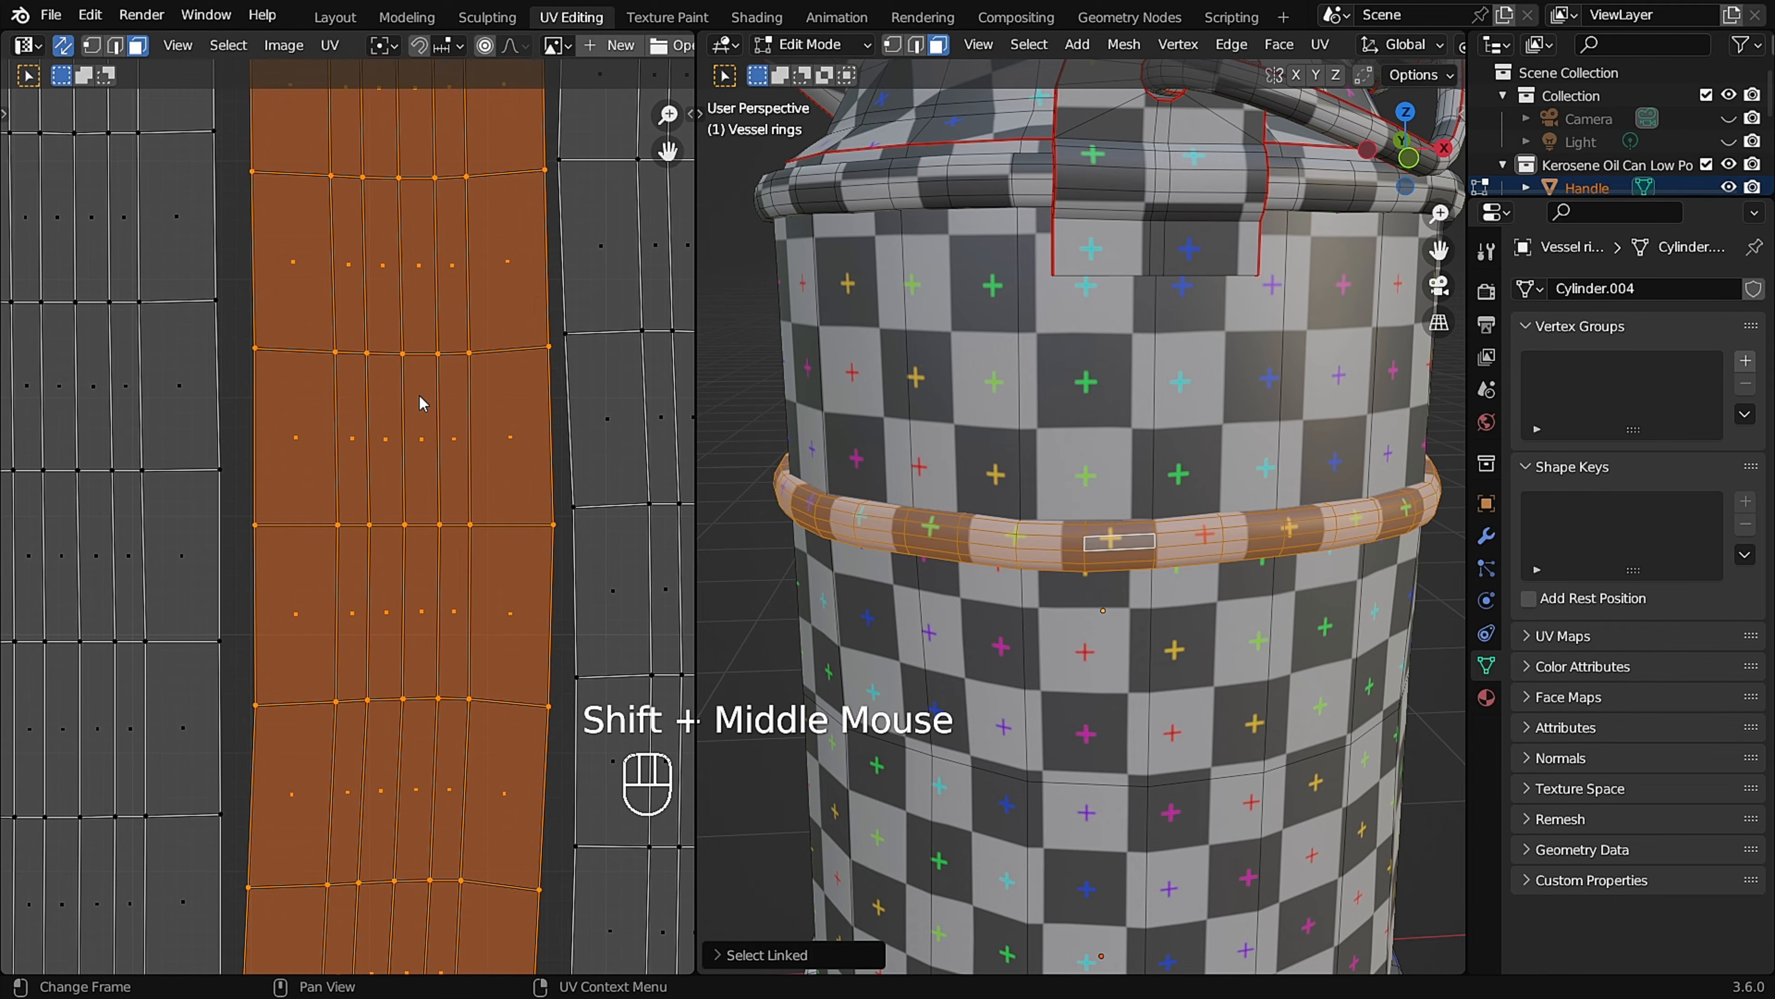
key(2)
click(418, 356)
scroll(423, 360, up, 1)
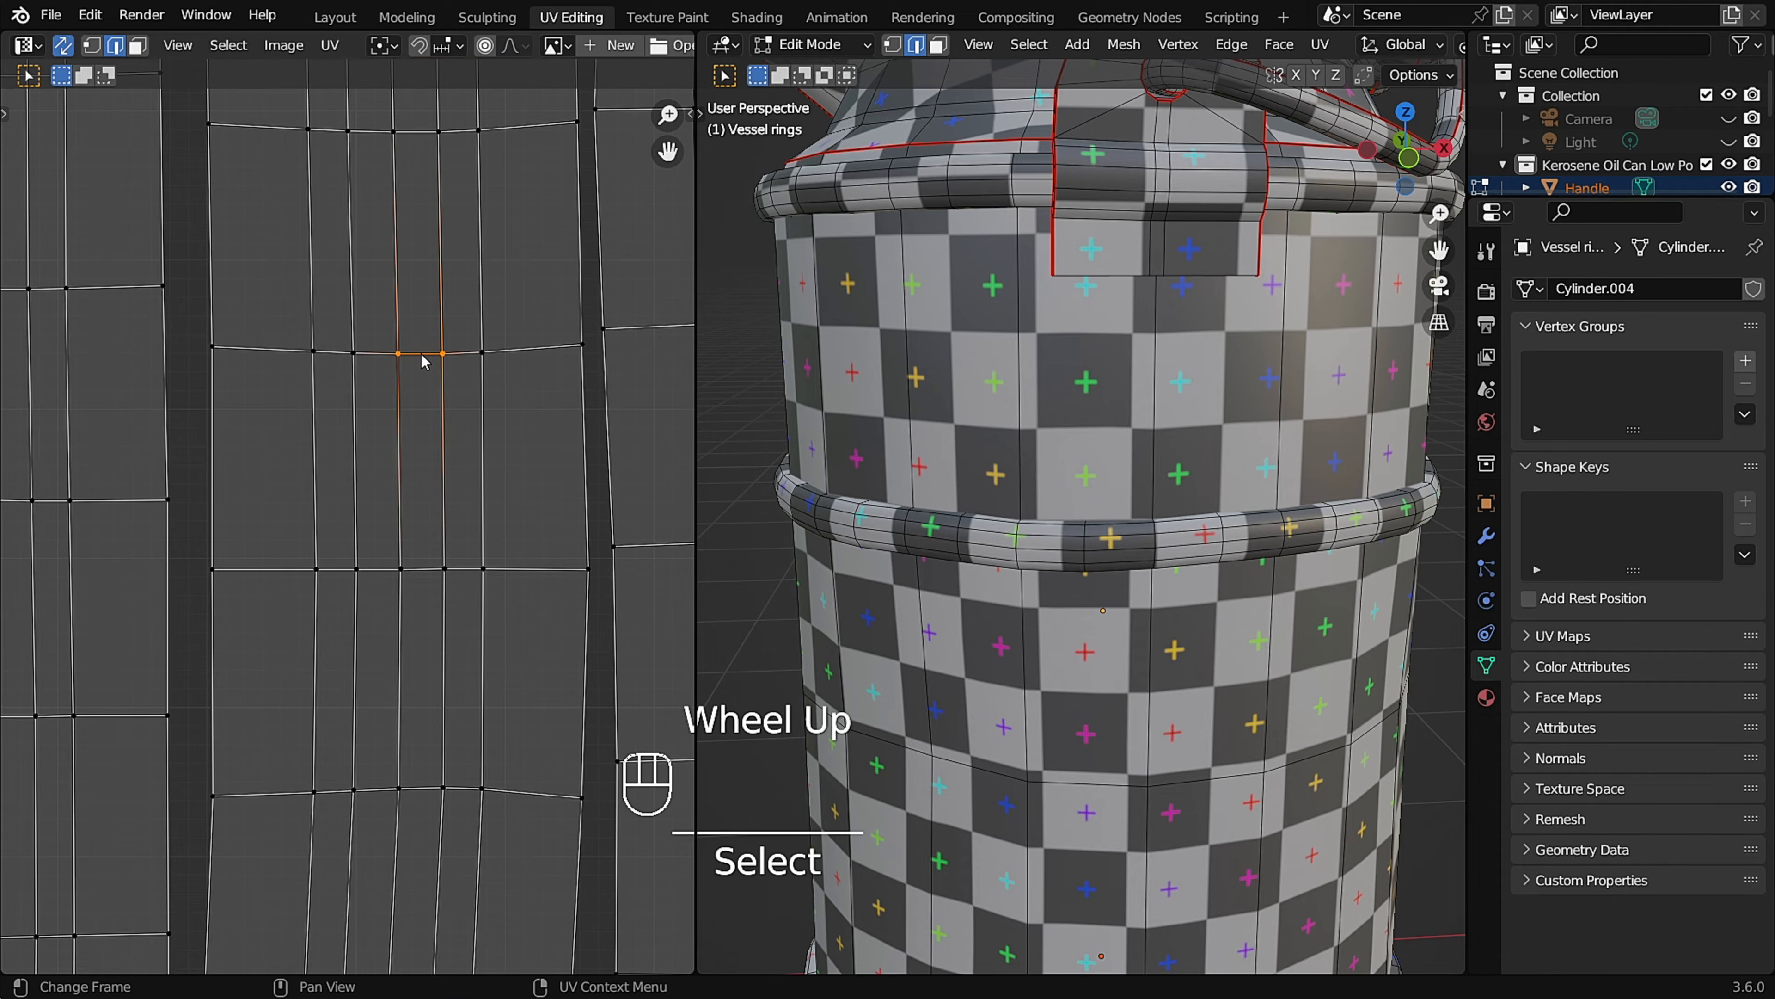
click(424, 361)
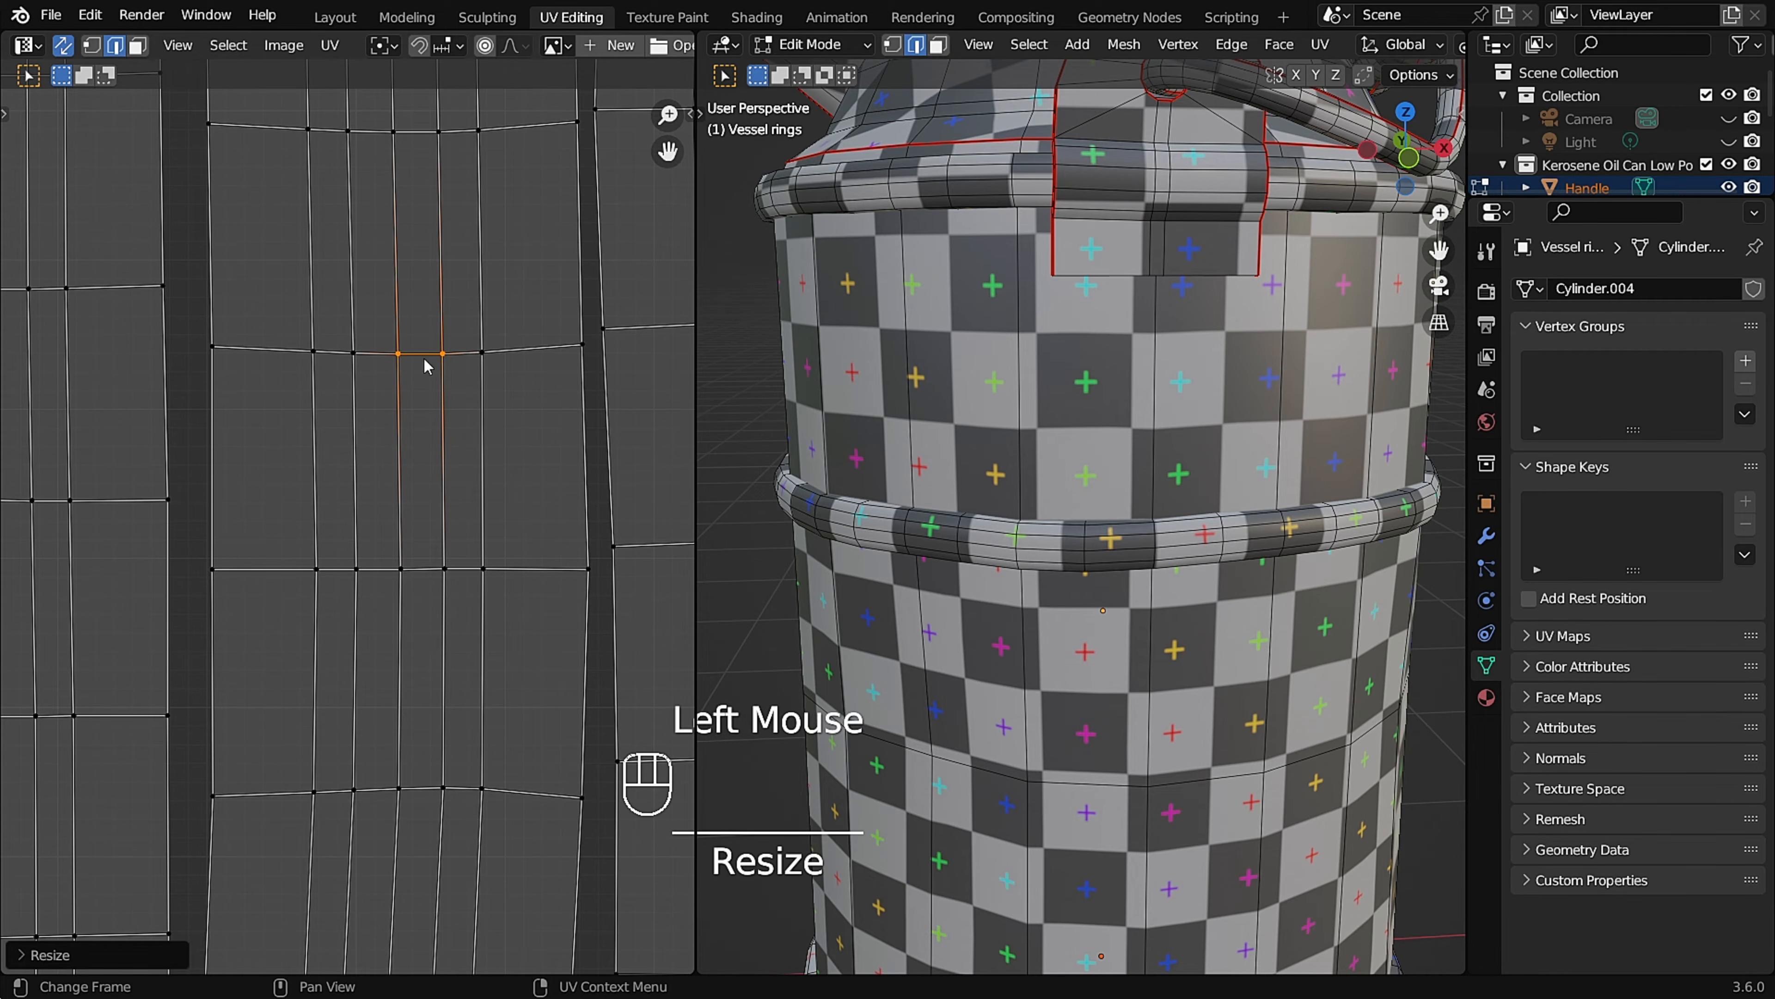
key(s)
key(x)
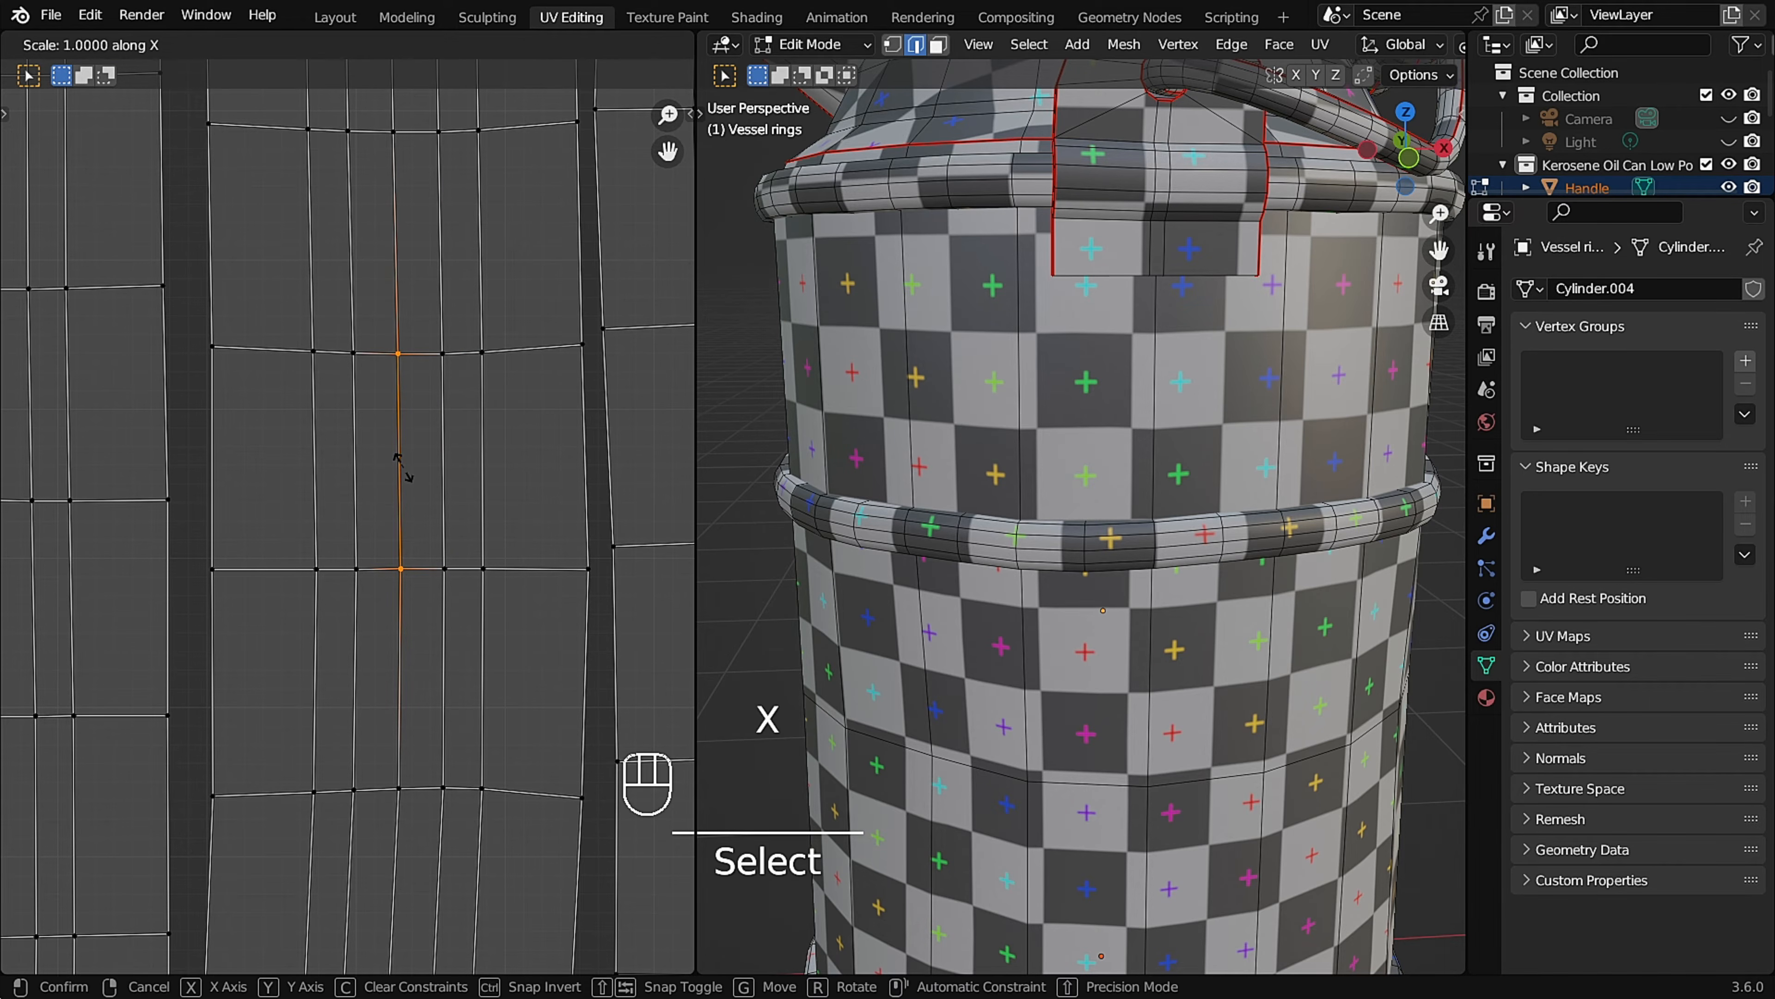
key(0)
click(442, 475)
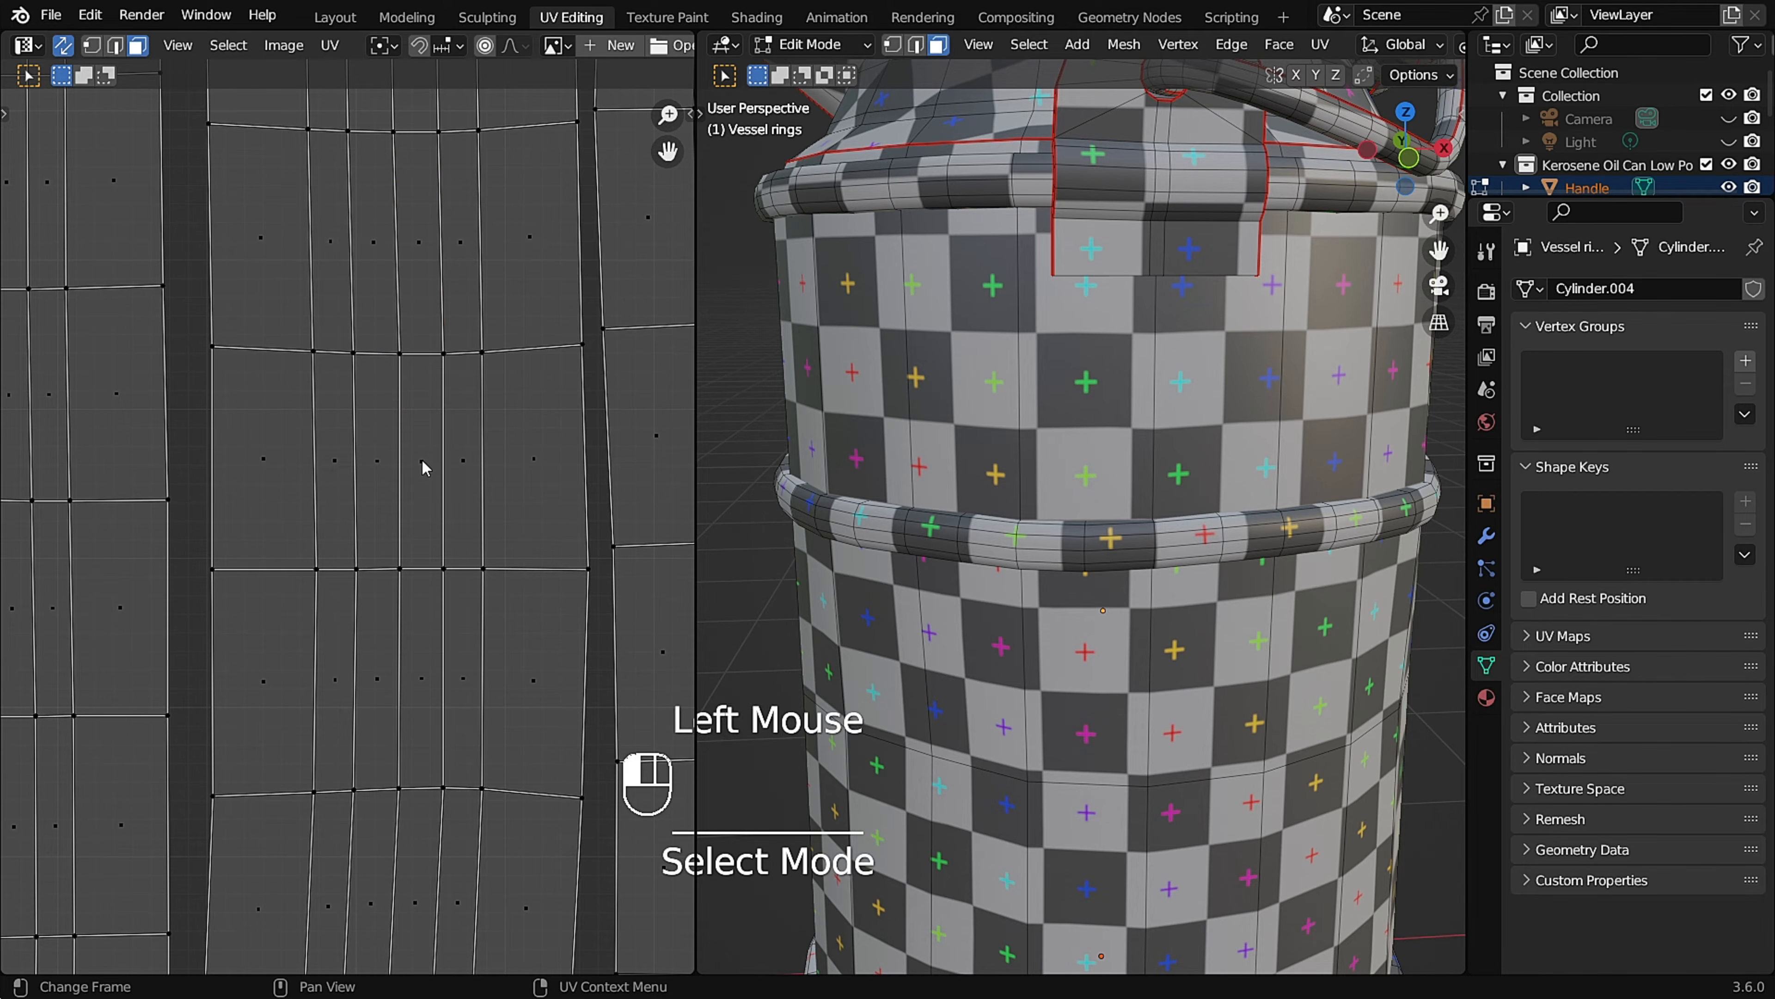
Select the middle ring's whole UV island with the straightened quad active and unwrap it with Follow Active Quads.
key(l)
key(F3)
text(fo)
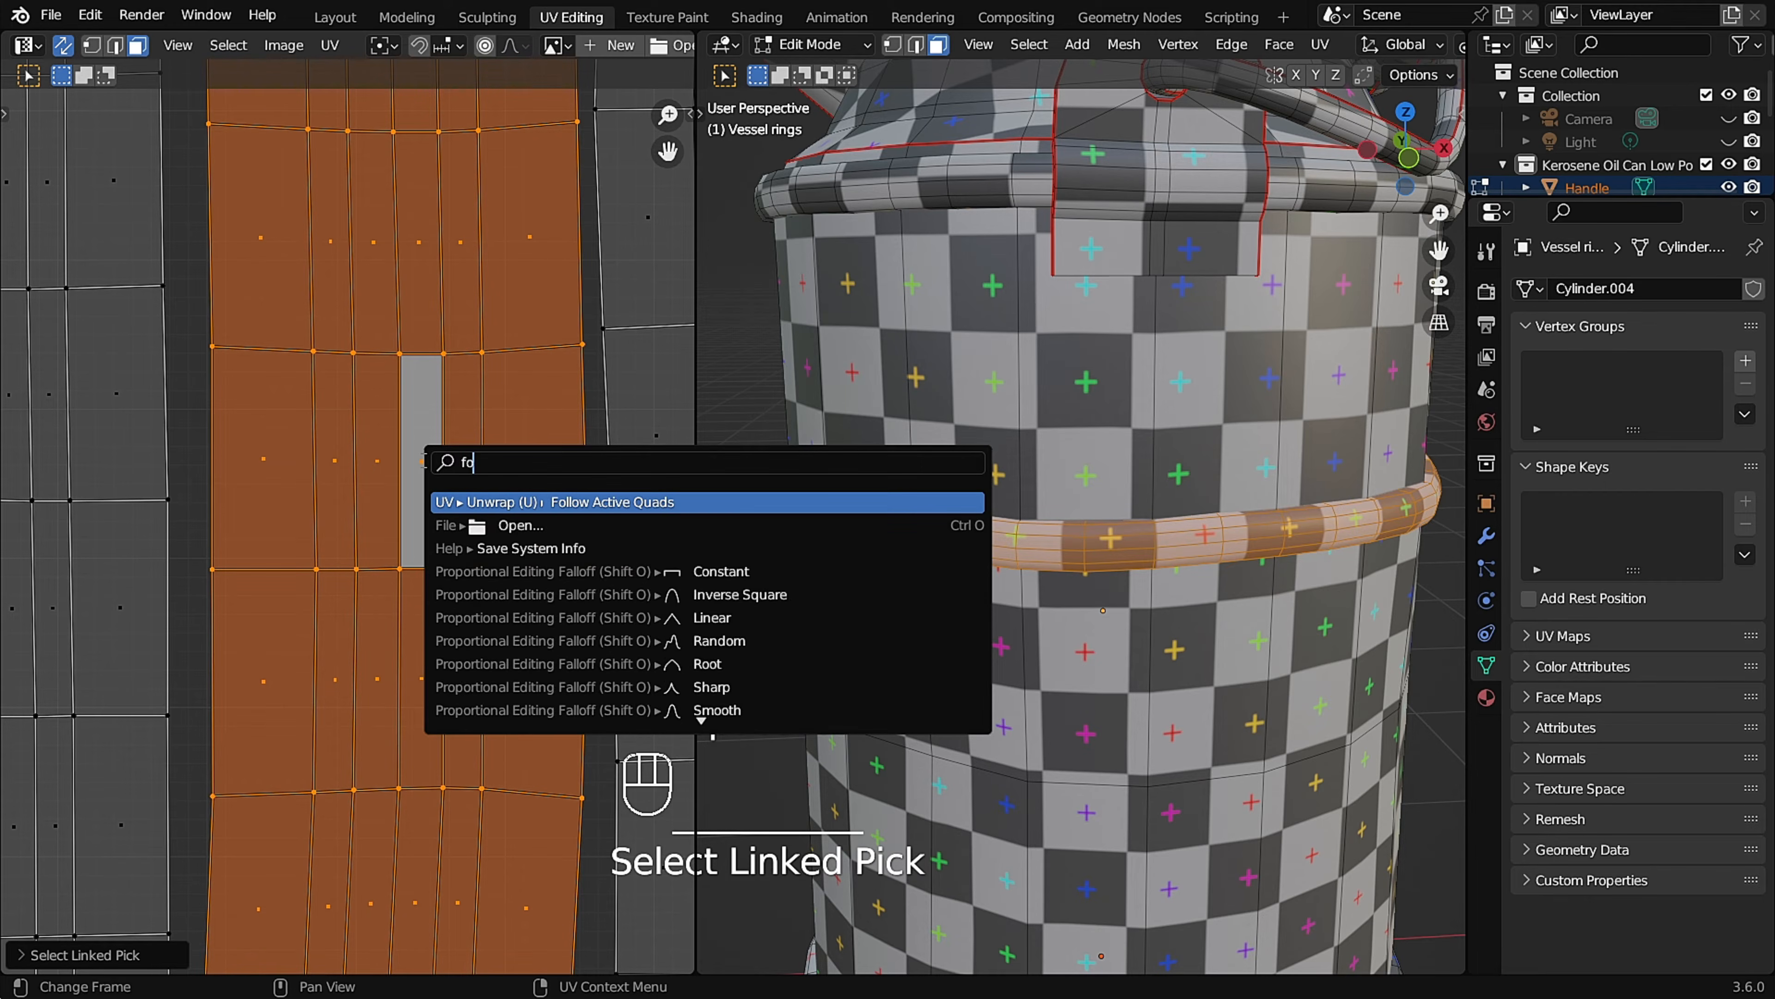
click(576, 502)
click(577, 575)
Straighten the edges of one central quad in the upper ring's UV island by scaling them flat.
scroll(392, 489, down, 3)
middle_drag(979, 524, 933, 519)
scroll(559, 510, down, 3)
scroll(482, 442, up, 1)
scroll(482, 442, up, 3)
scroll(575, 484, up, 2)
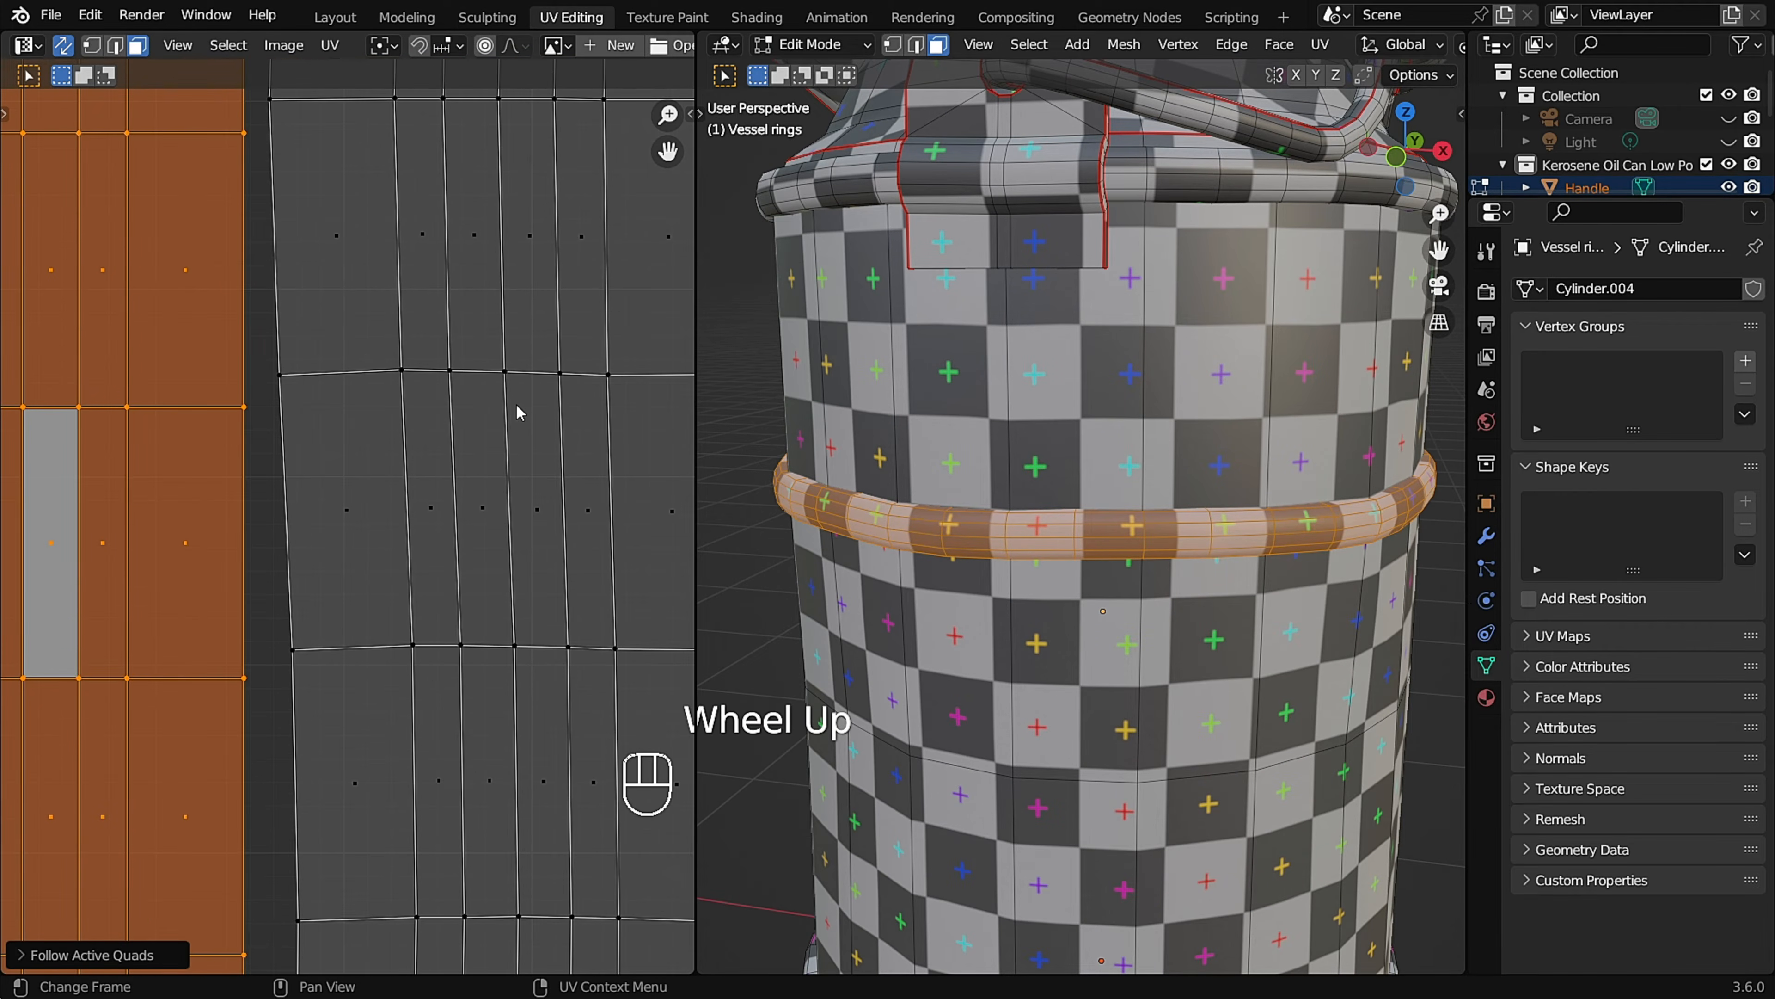
key(2)
click(534, 374)
key(s)
click(578, 636)
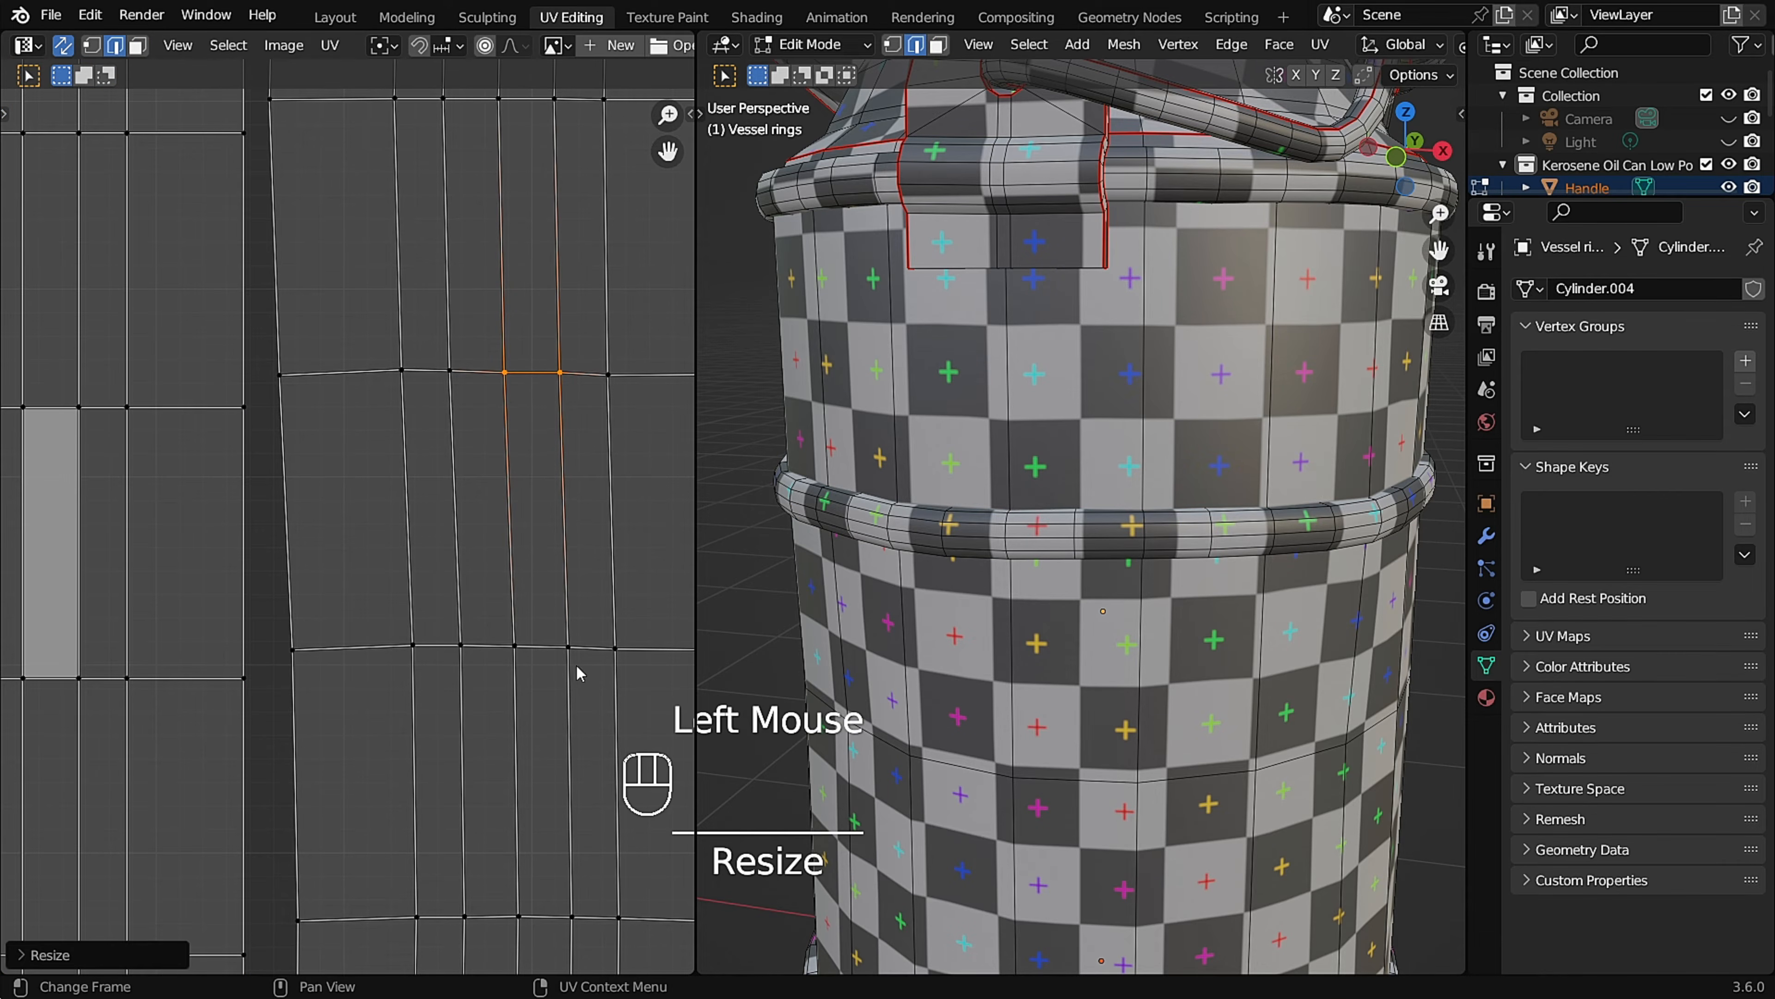
key(s)
click(563, 554)
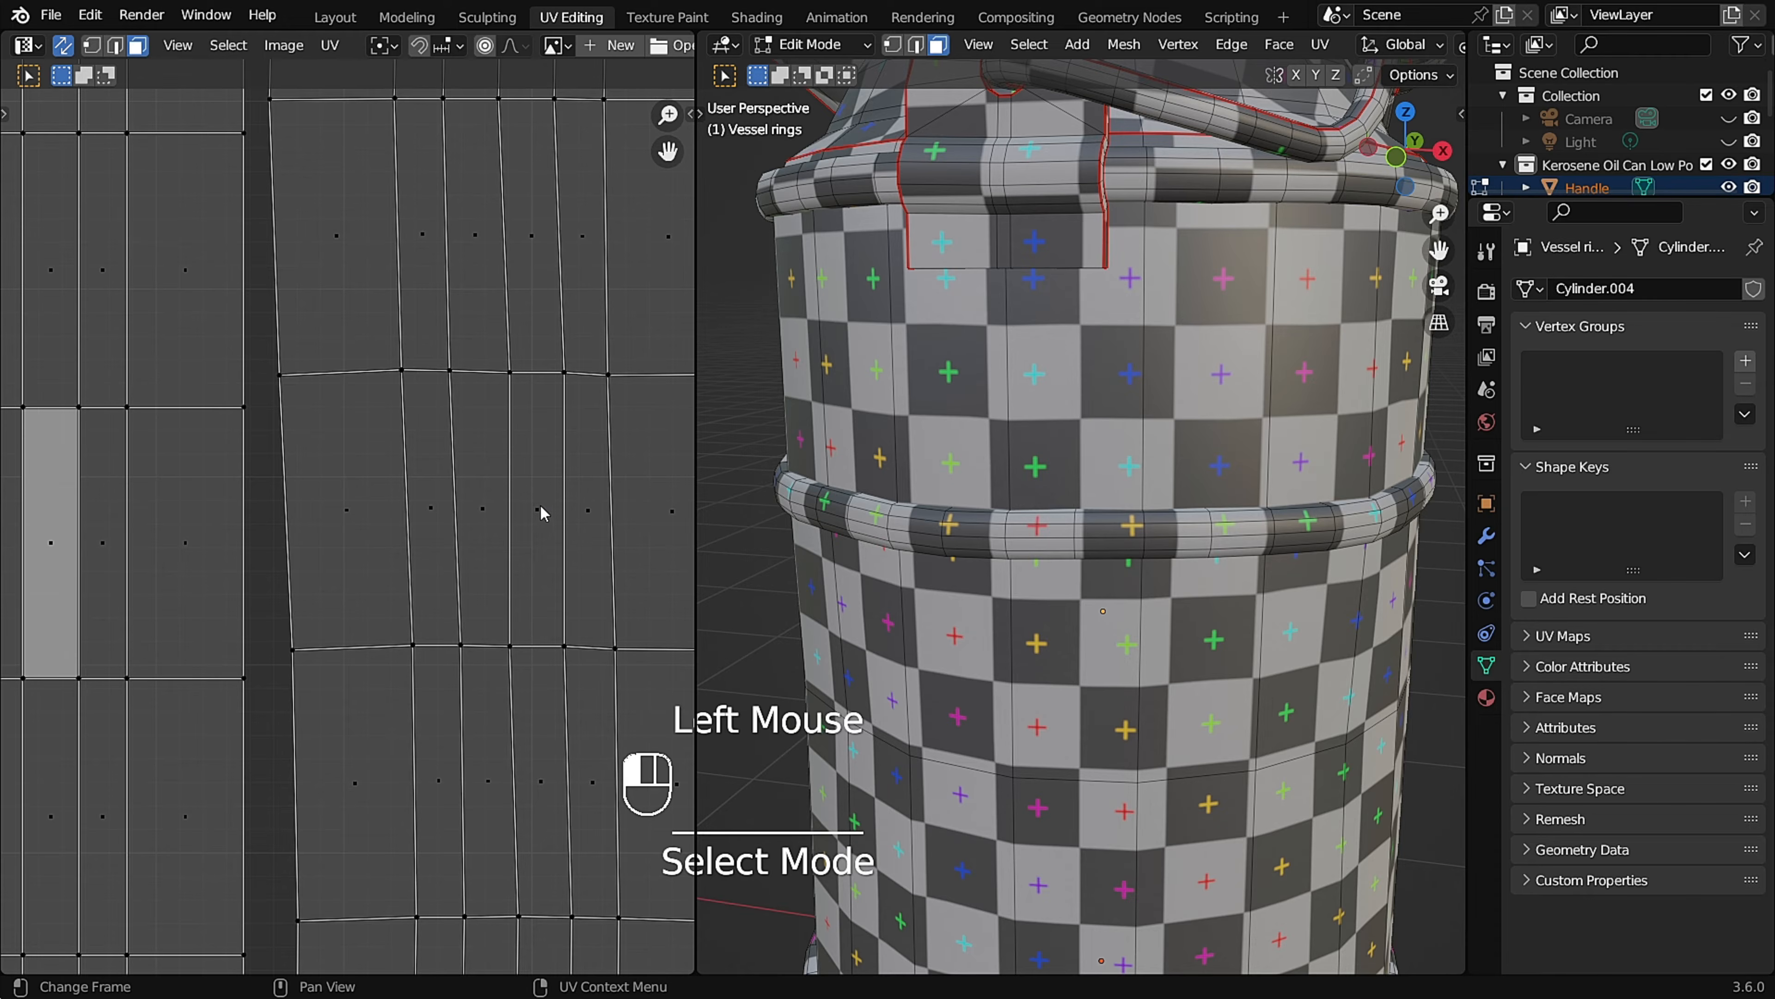
Unwrap the upper ring's UV island from its straightened quad with Follow Active Quads, using Length Average.
click(543, 513)
key(l)
key(space)
key(Return)
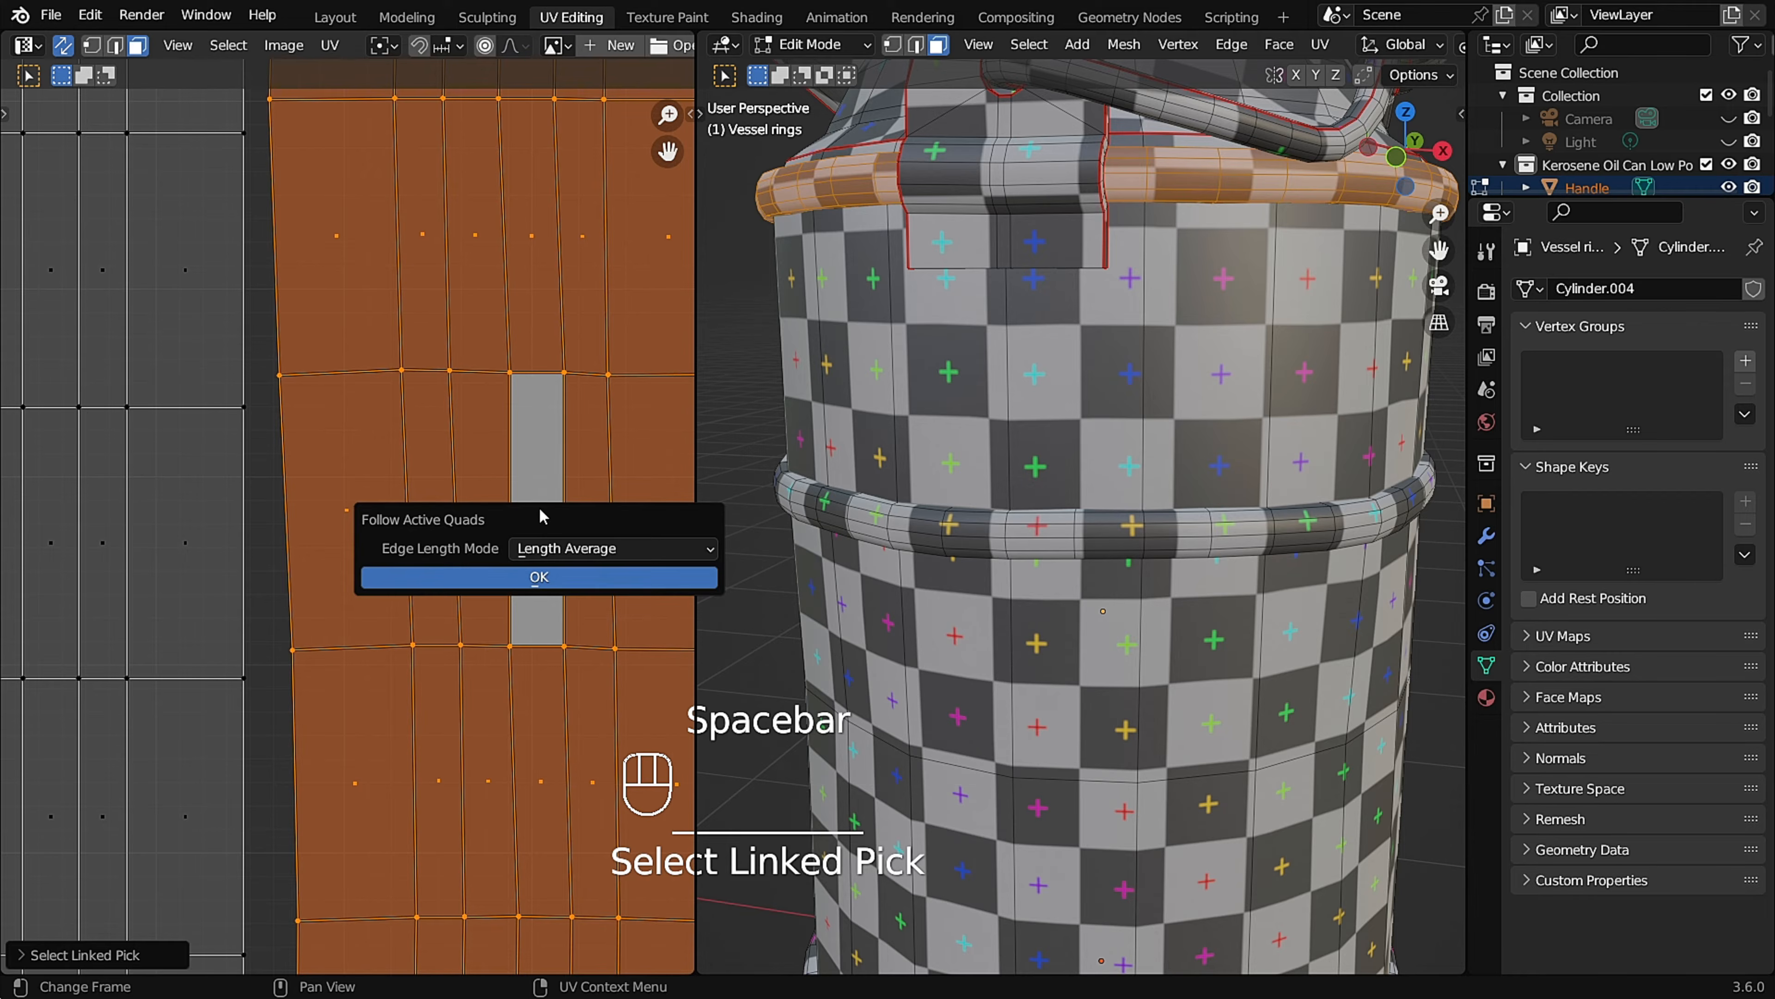
key(Return)
Flatten the horizontal edges of a central quad in the remaining ring's UV island by scaling them to 0 along Y.
scroll(448, 515, down, 6)
shift+middle_drag(336, 509, 452, 484)
scroll(336, 516, up, 5)
shift+middle_drag(309, 520, 379, 512)
scroll(380, 511, up, 2)
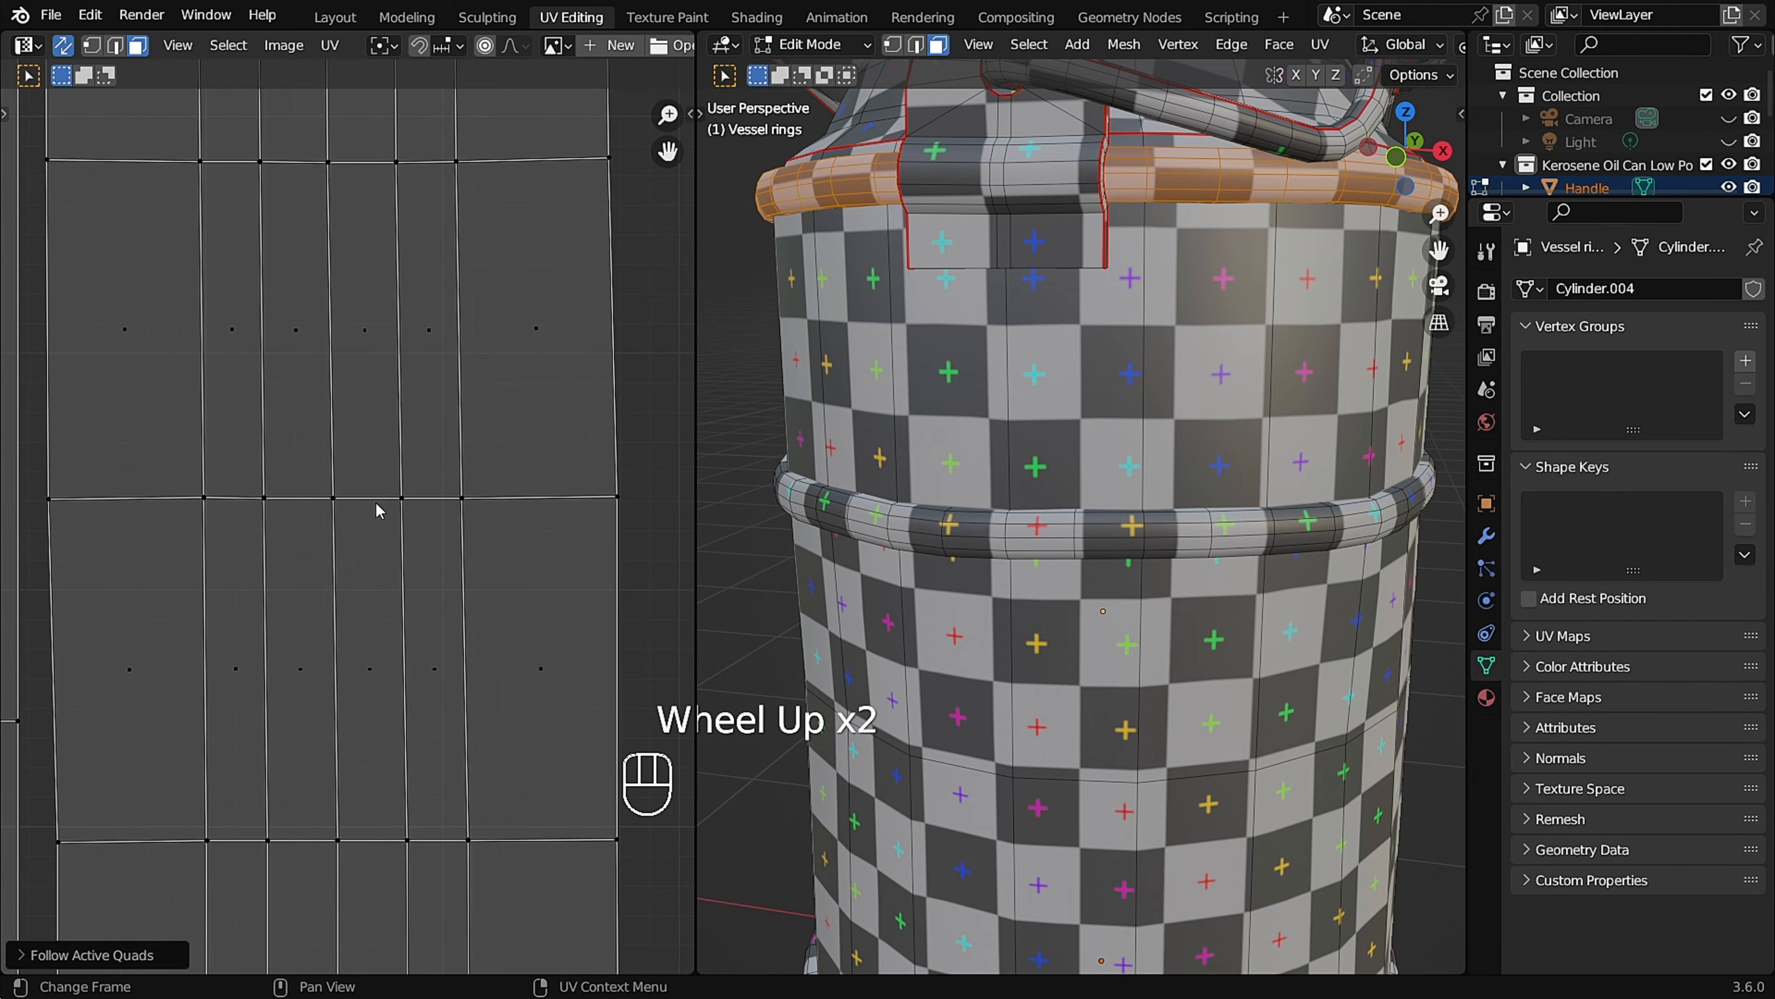
key(2)
click(369, 500)
key(s)
click(381, 789)
key(s)
key(y)
key(0)
click(384, 837)
click(335, 723)
key(s)
key(0)
click(334, 720)
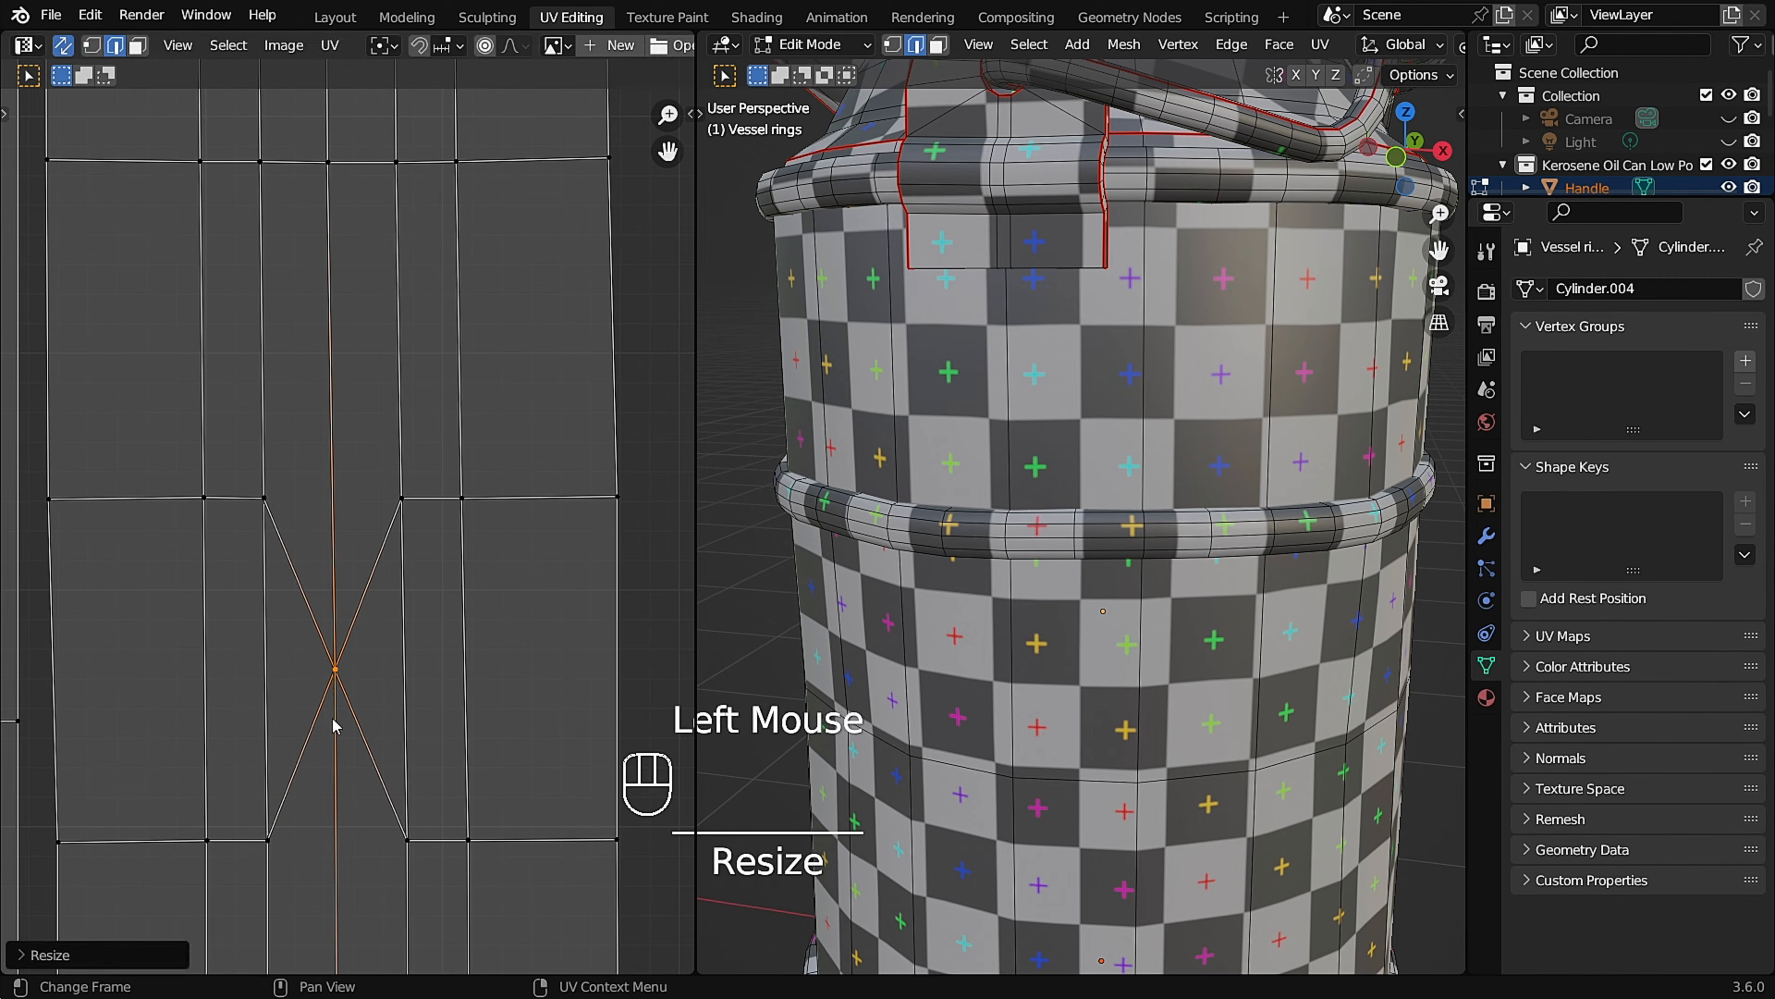
Straighten the vertical edges of the same quad by scaling them to 0 along X.
key(s)
key(x)
key(0)
click(409, 682)
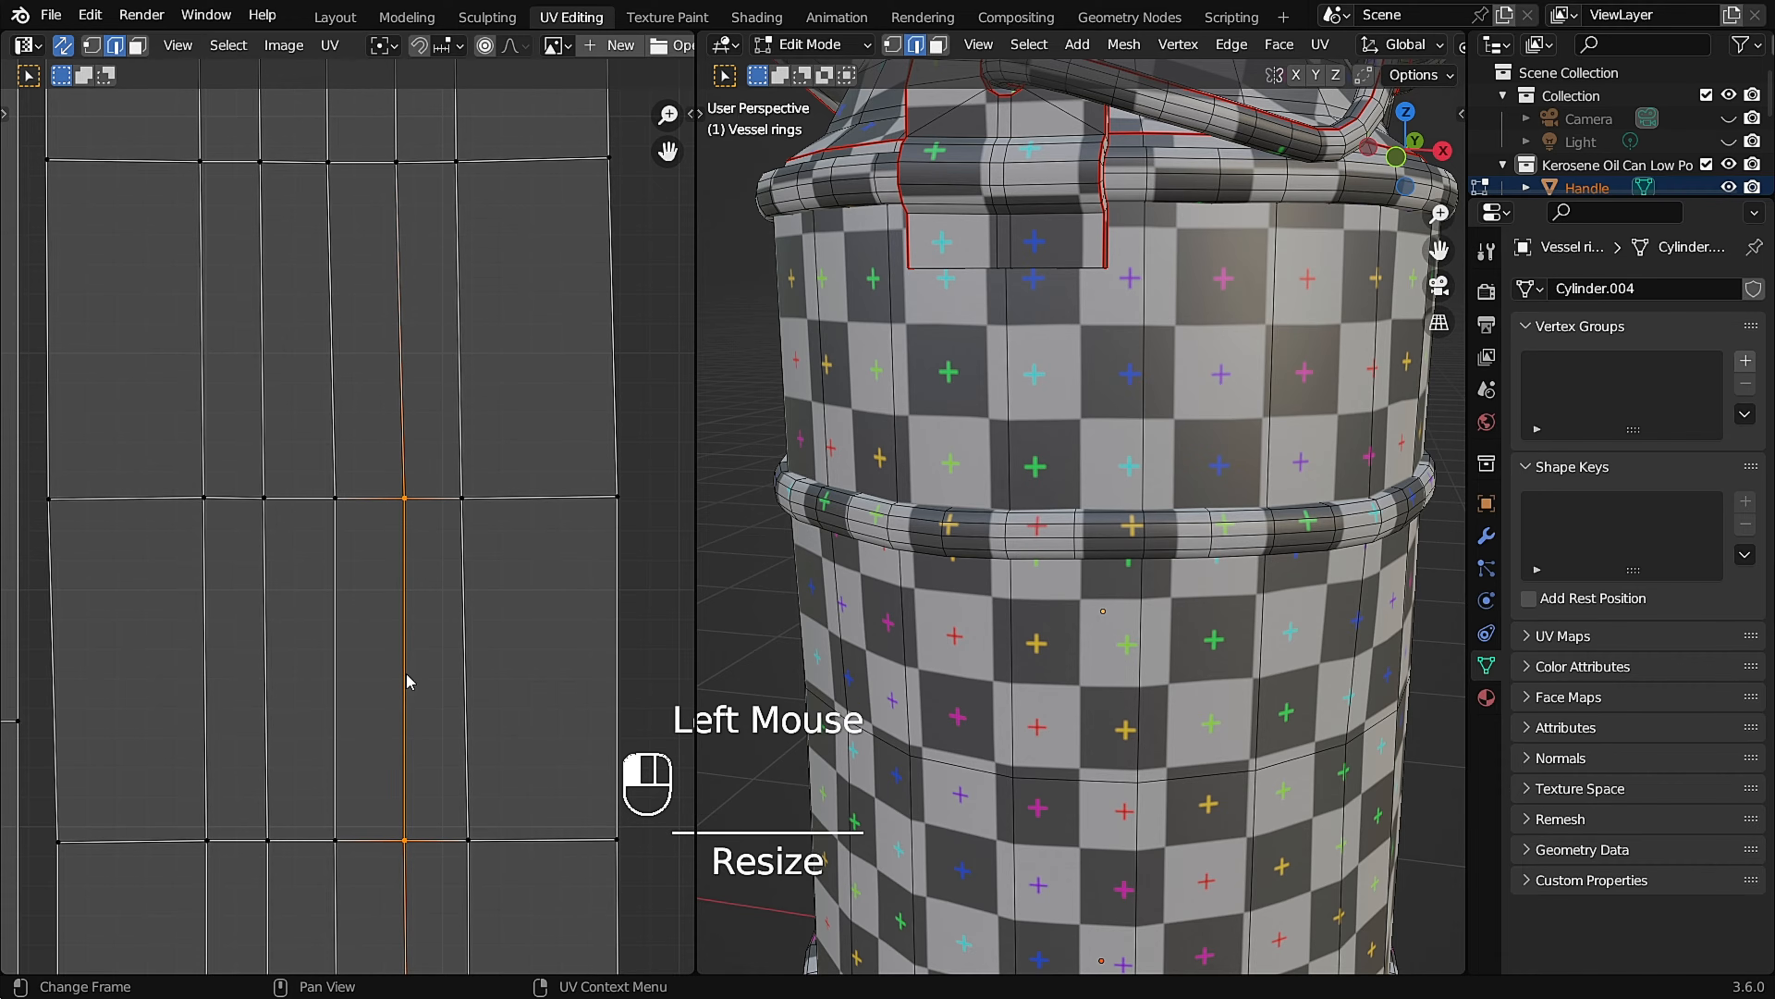
Unwrap the remaining ring's UV island from its straightened quad with Follow Active Quads.
key(l)
key(F3)
text(follow)
key(Return)
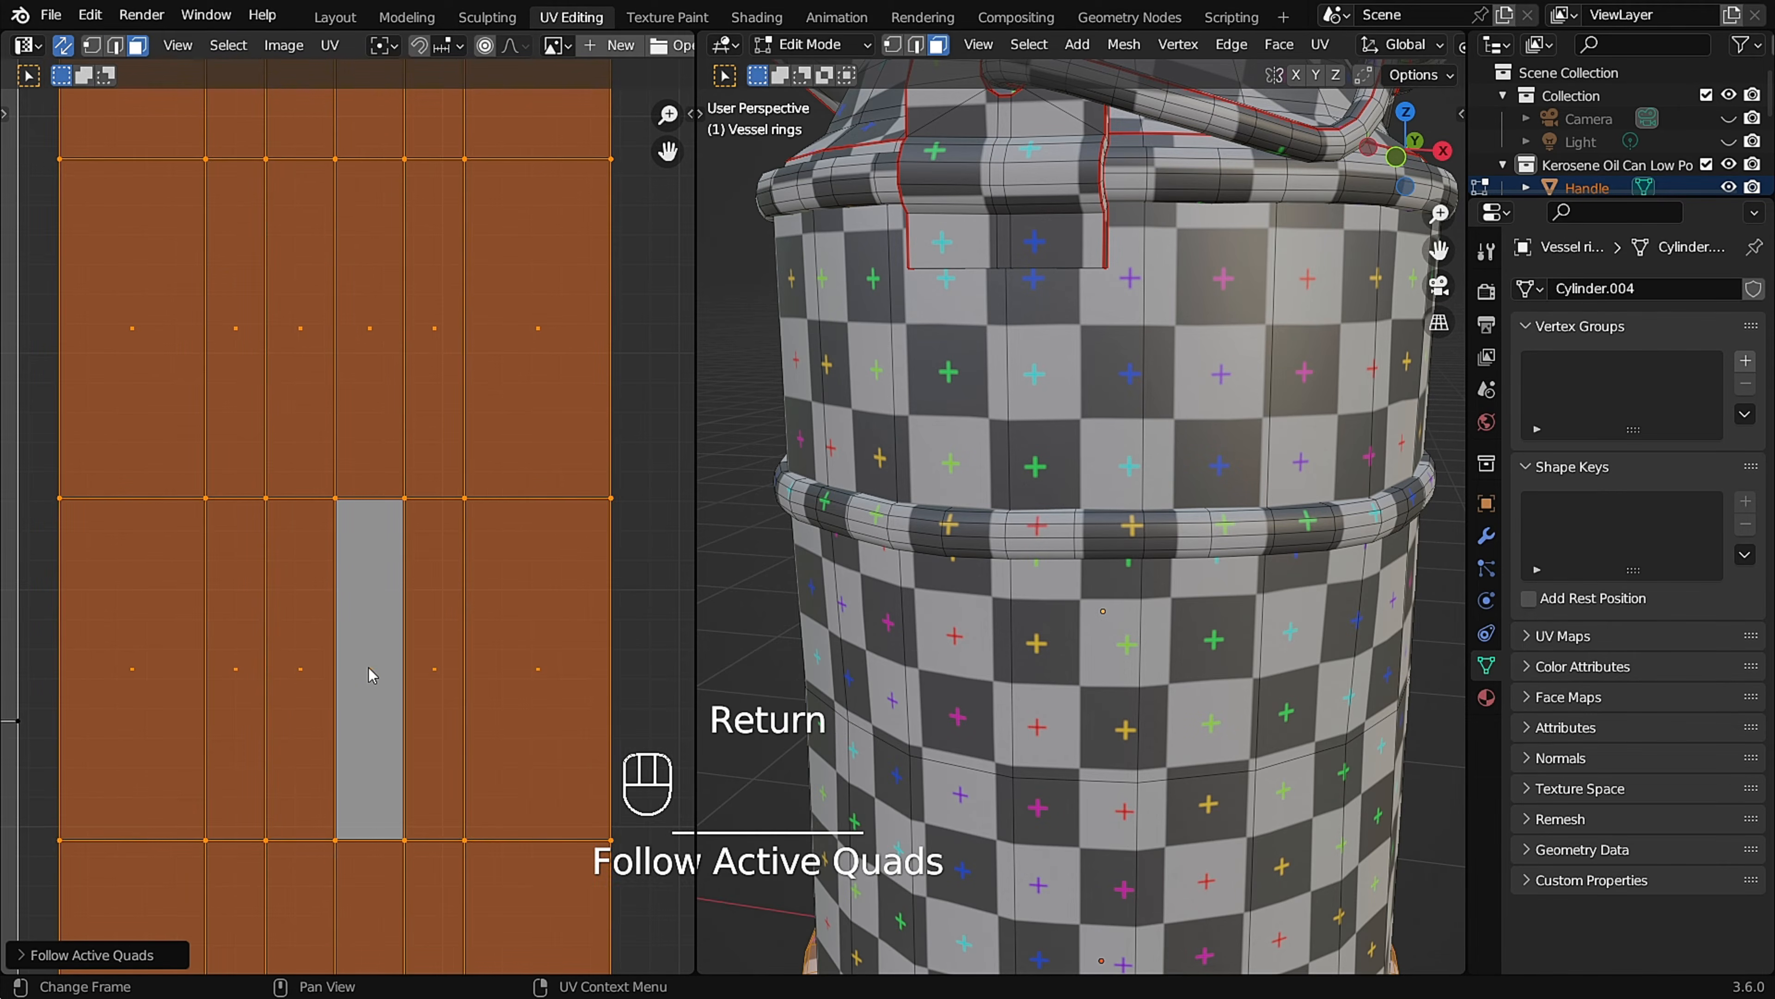
scroll(384, 651, down, 4)
scroll(1199, 671, down, 2)
shift+middle_drag(1199, 672, 1248, 678)
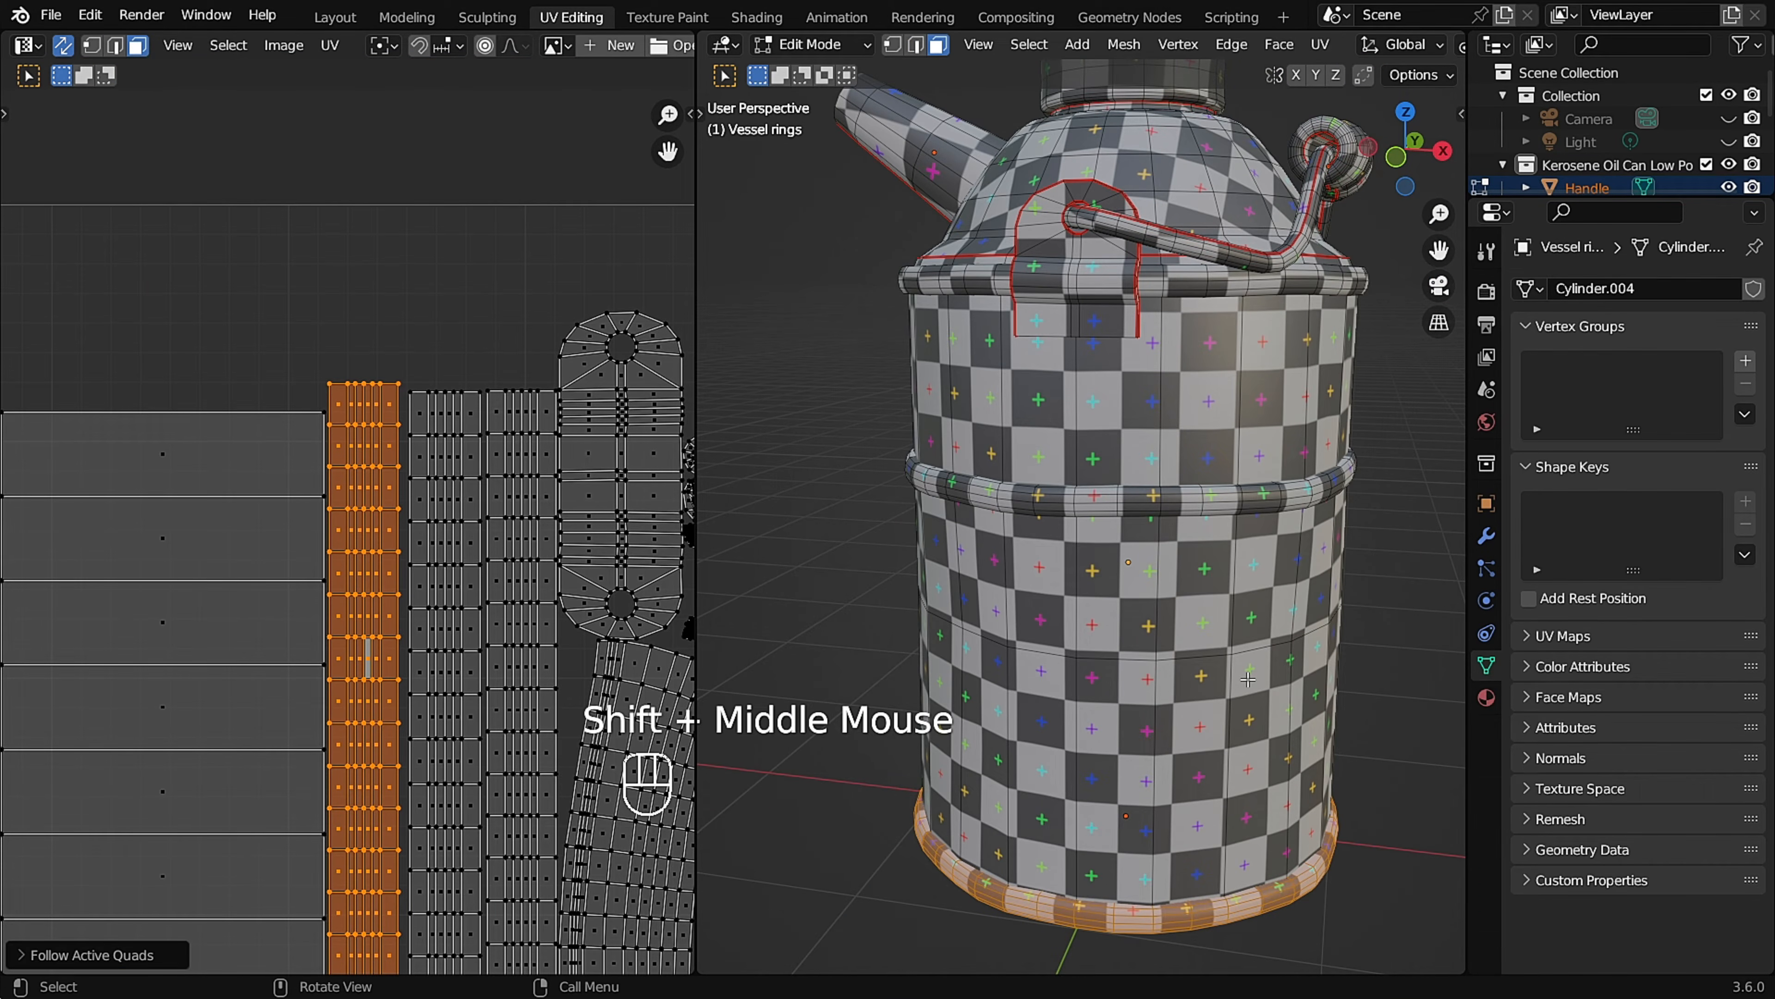
key(l)
scroll(433, 707, down, 3)
shift+middle_drag(384, 756, 441, 386)
mouse_move(1207, 500)
middle_down()
mouse_move(1219, 482)
mouse_move(1188, 511)
middle_up()
scroll(1220, 483, up, 3)
key(Tab)
key(Tab)
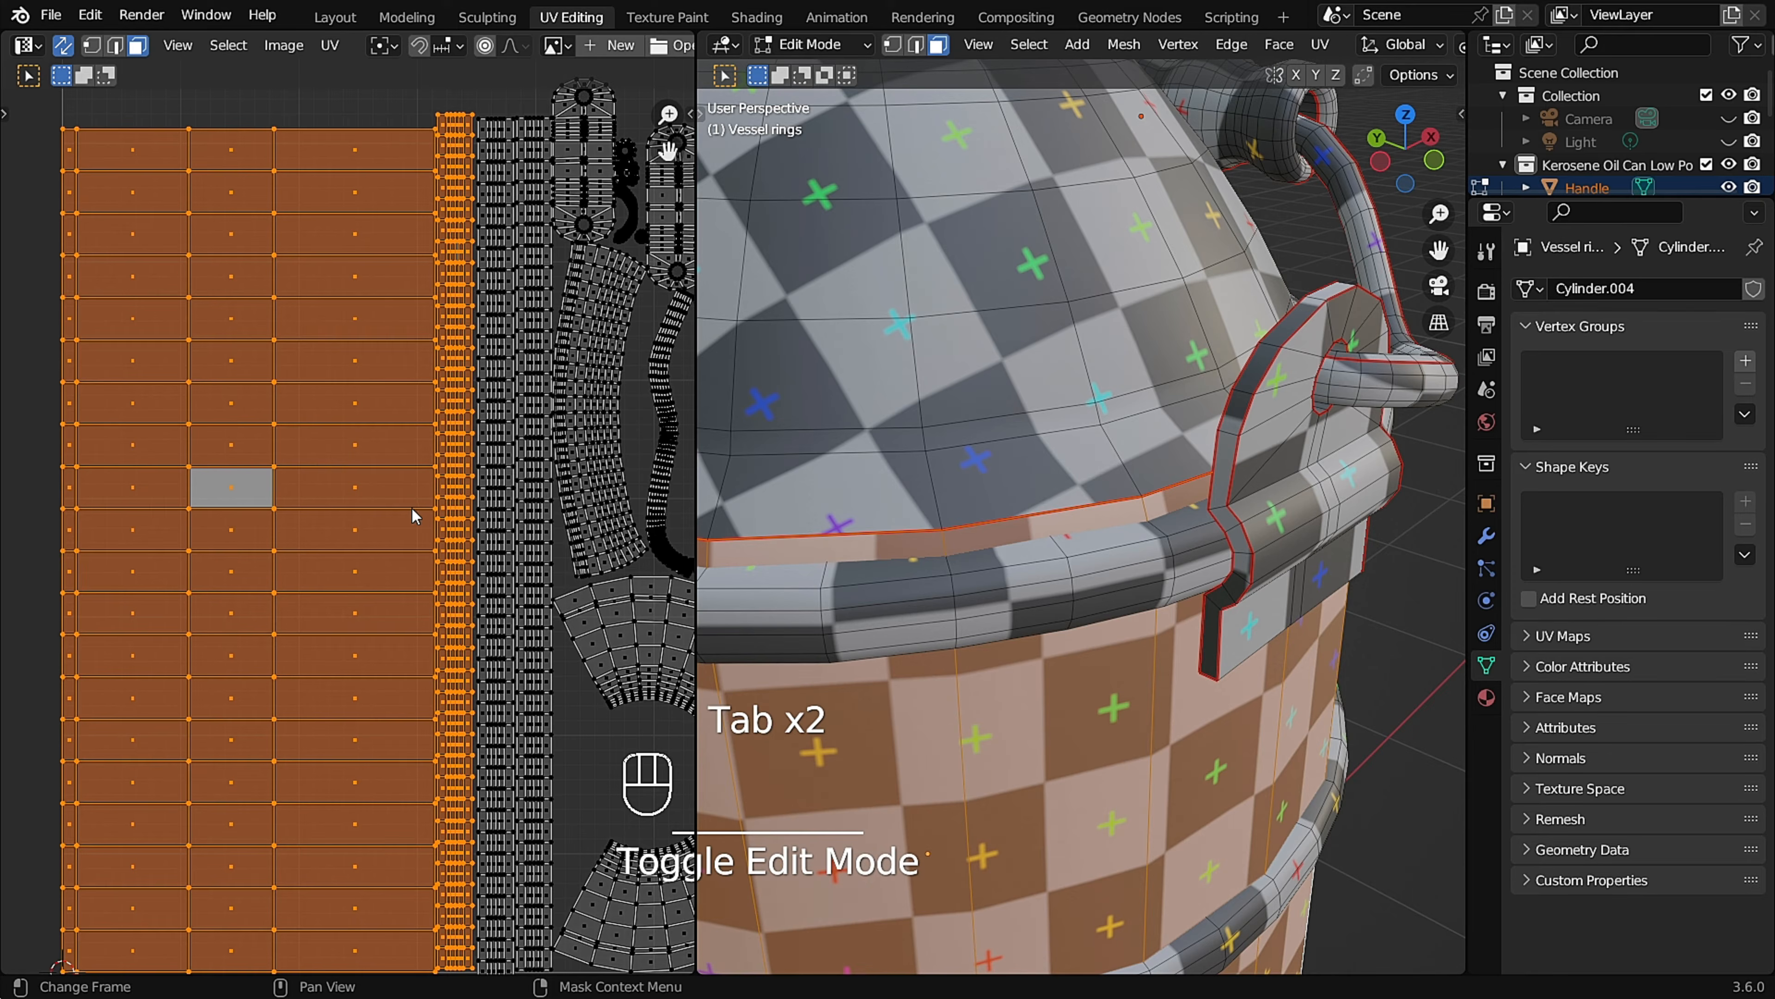
scroll(413, 516, down, 2)
scroll(495, 581, up, 2)
Select the entire ring-shaped UV island of the vessel's conical shoulder.
click(495, 583)
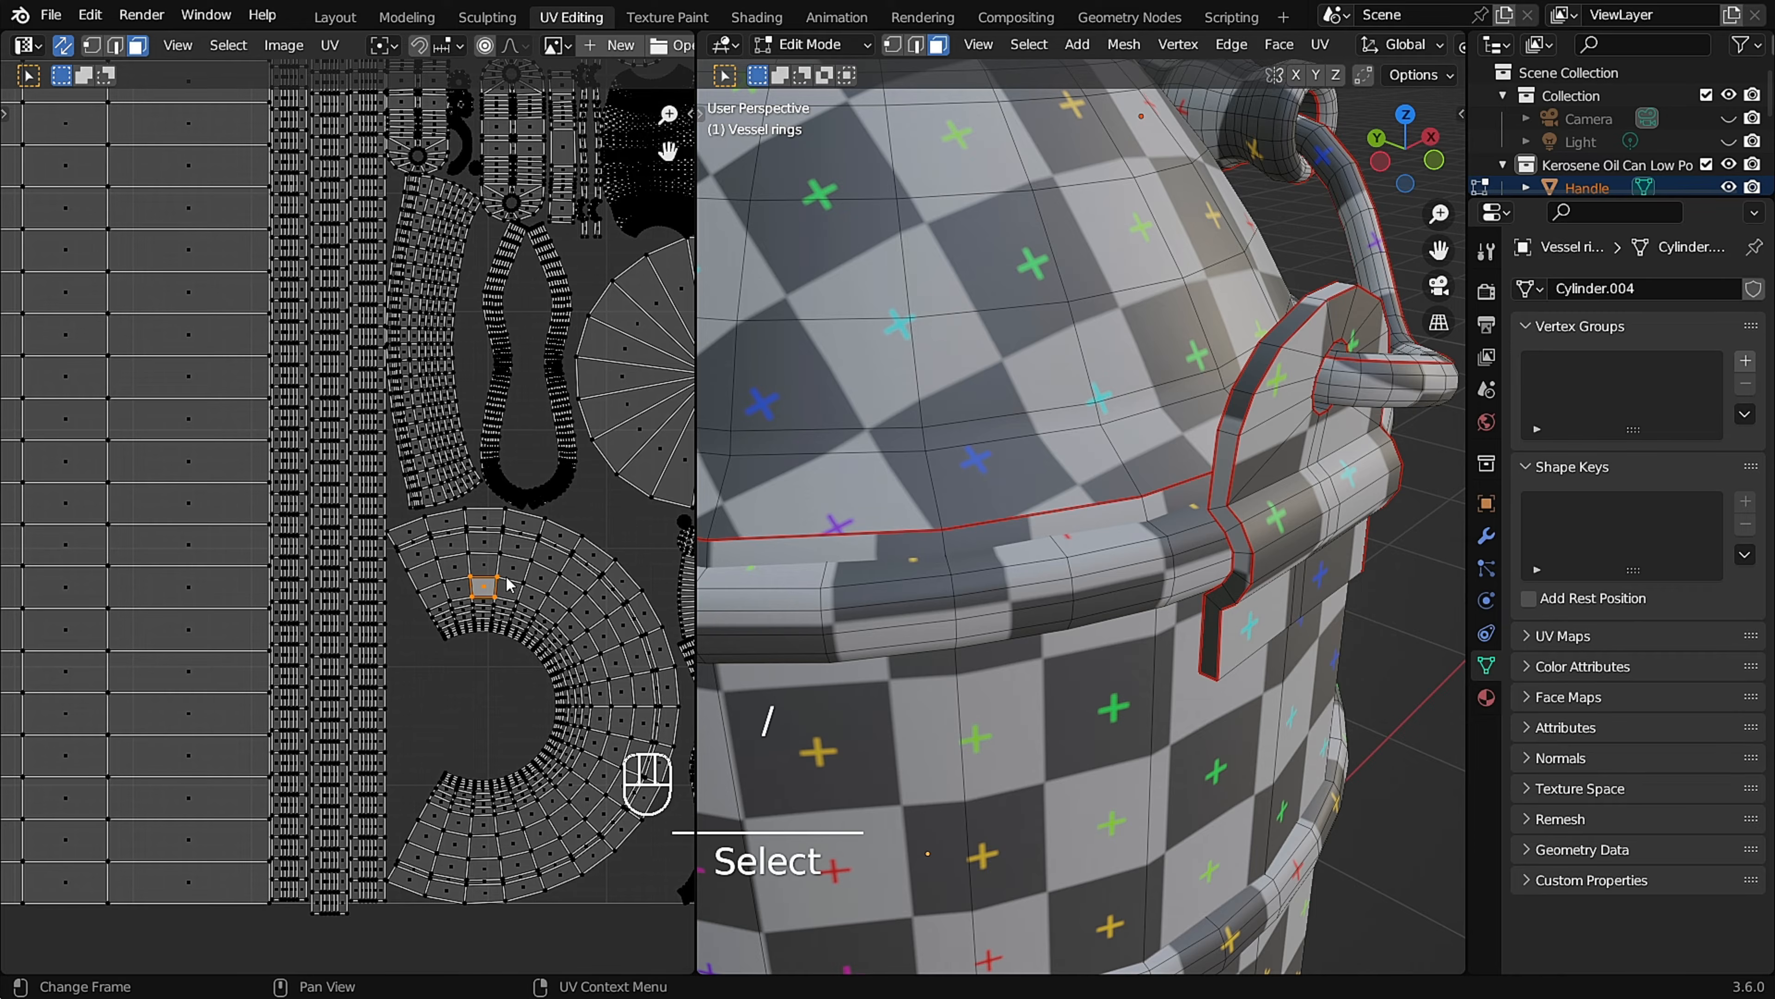
key(l)
scroll(1061, 420, down, 2)
middle_drag(1061, 420, 958, 351)
shift+middle_drag(606, 661, 549, 500)
scroll(632, 535, up, 2)
middle_drag(1095, 475, 1252, 465)
scroll(577, 559, up, 3)
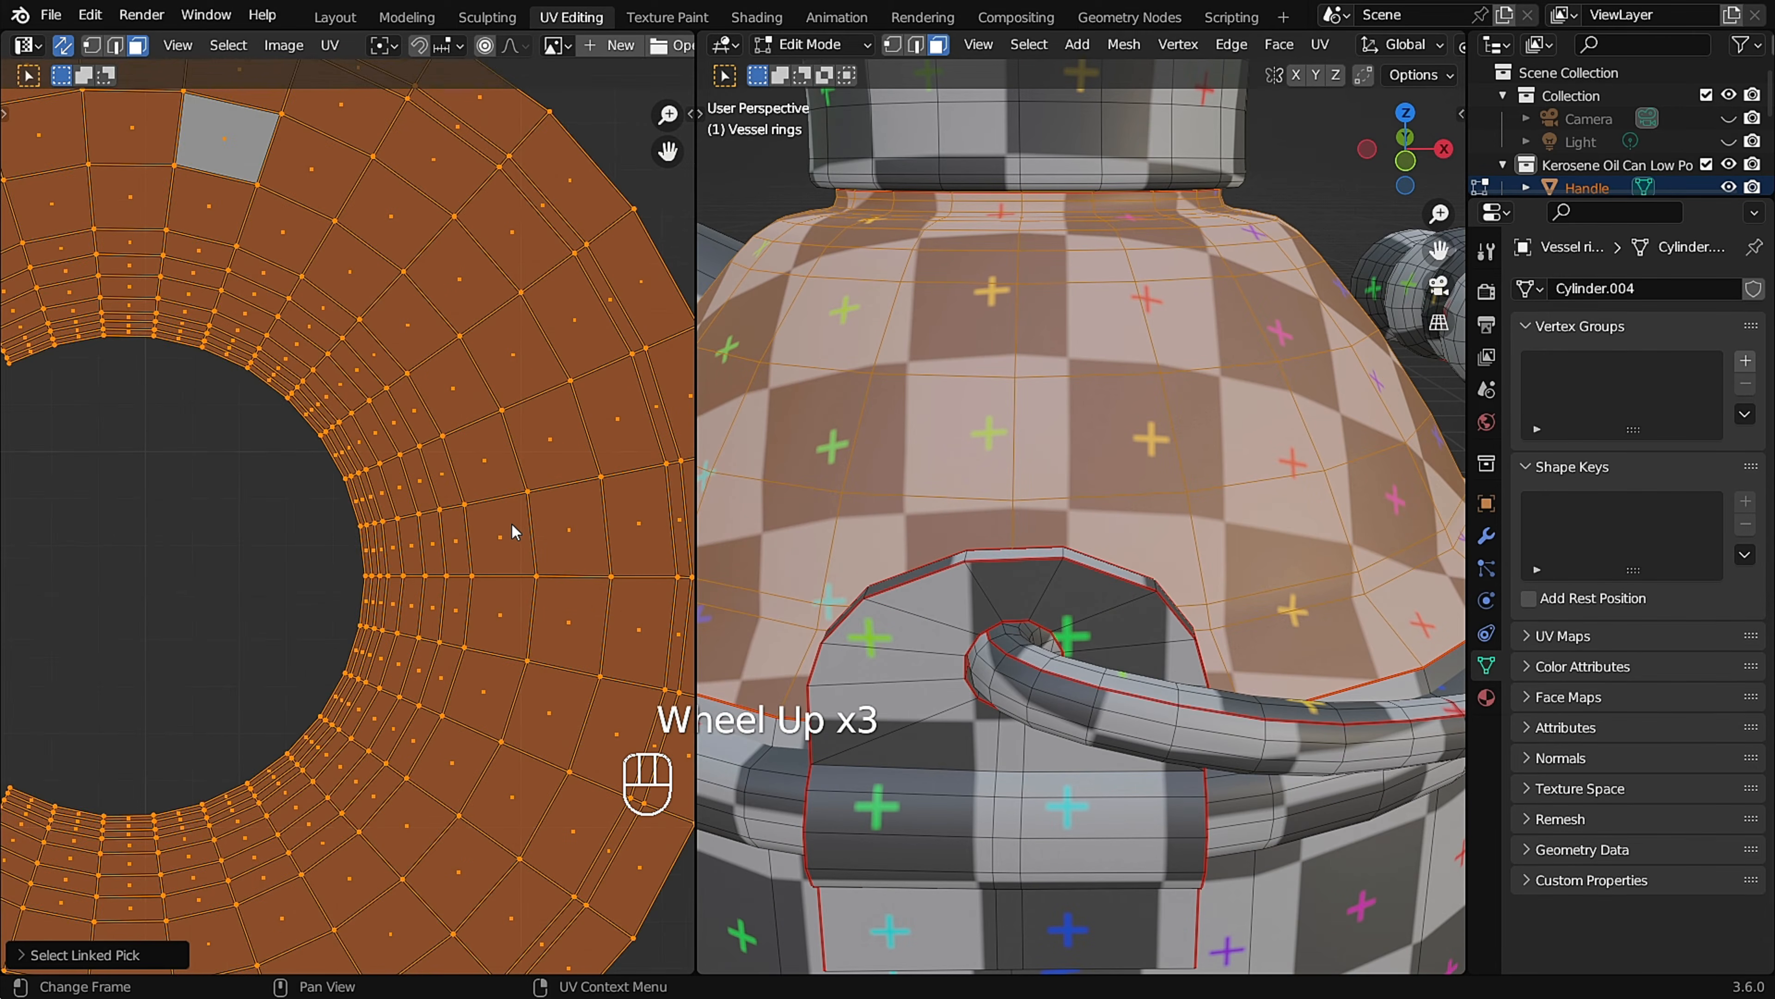
Flatten a horizontal edge of a central quad in the shoulder's UV island by scaling it to 0 along Y.
shift+middle_drag(512, 532, 482, 490)
click(473, 471)
key(s)
key(y)
key(0)
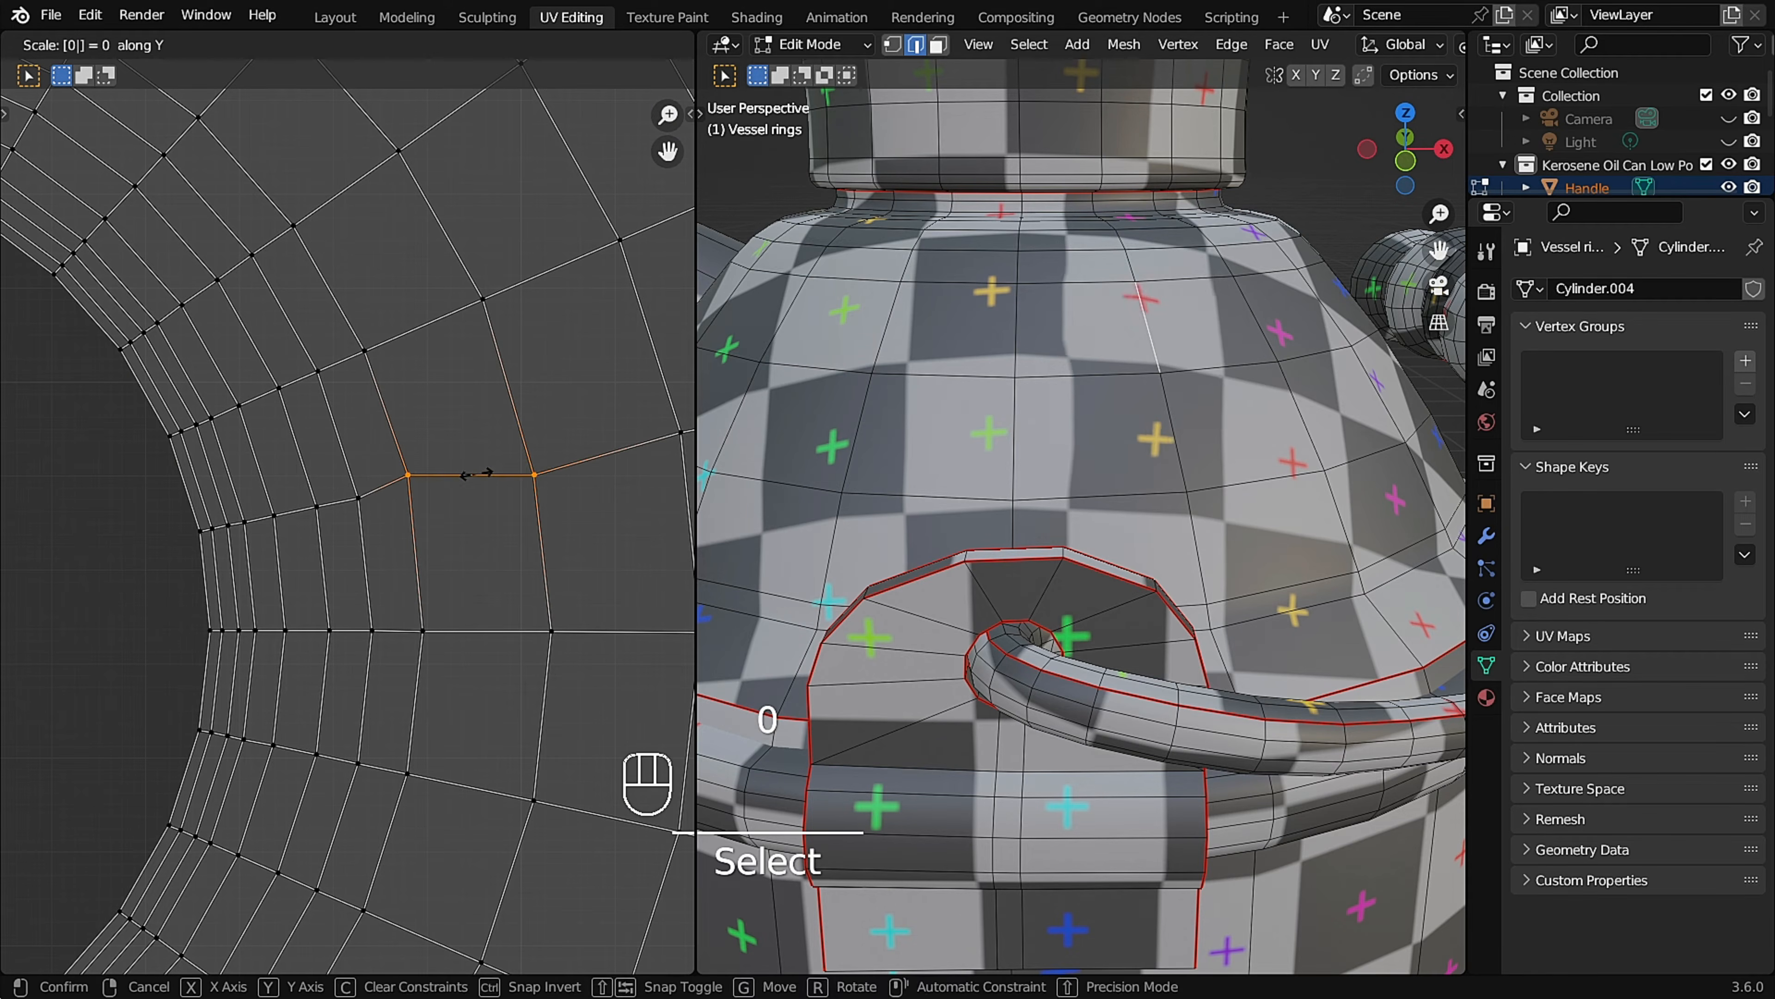
click(475, 474)
Straighten the vertical edges of the shoulder's quad by scaling them to 0 along X, and make that quad the active face.
key(s)
key(x)
key(0)
click(418, 548)
click(544, 539)
key(shift+r)
key(3)
click(494, 545)
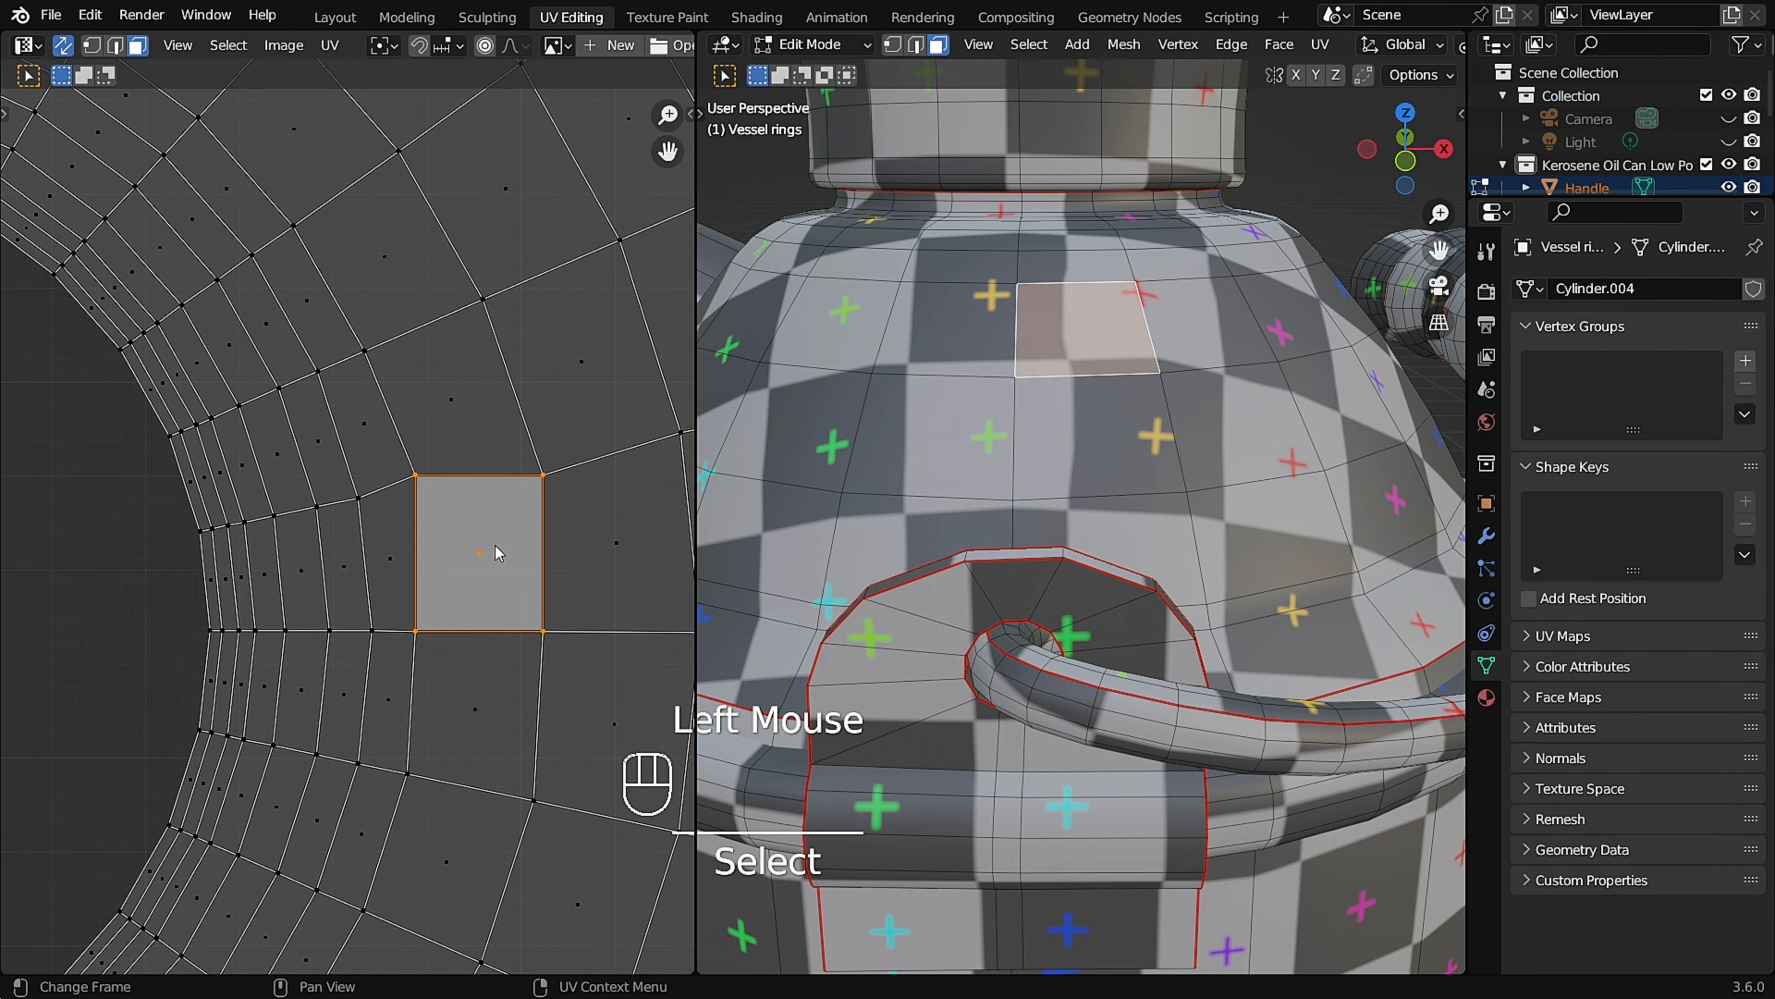
Unwrap the shoulder's whole UV island from the straightened quad with Follow Active Quads, and leave Edit Mode.
key(l)
key(F3)
key(Return)
middle_drag(874, 490, 1011, 455)
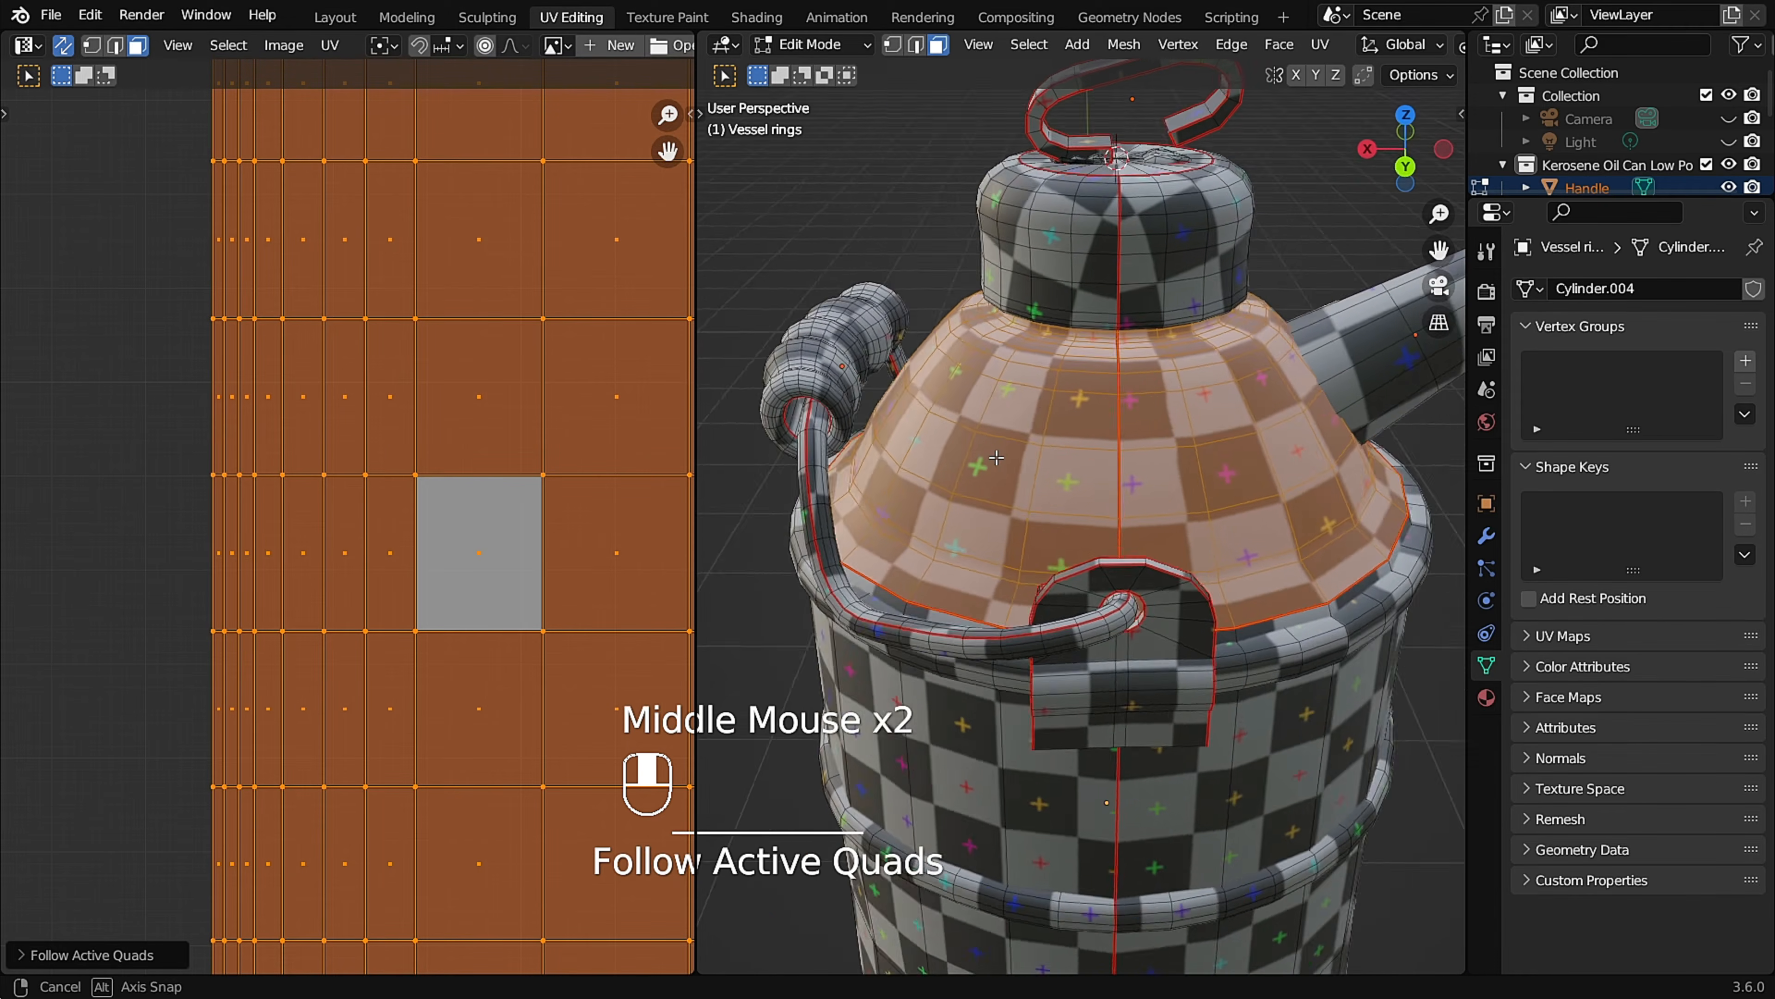
click(1011, 454)
key(Tab)
middle_drag(1122, 393, 1082, 282)
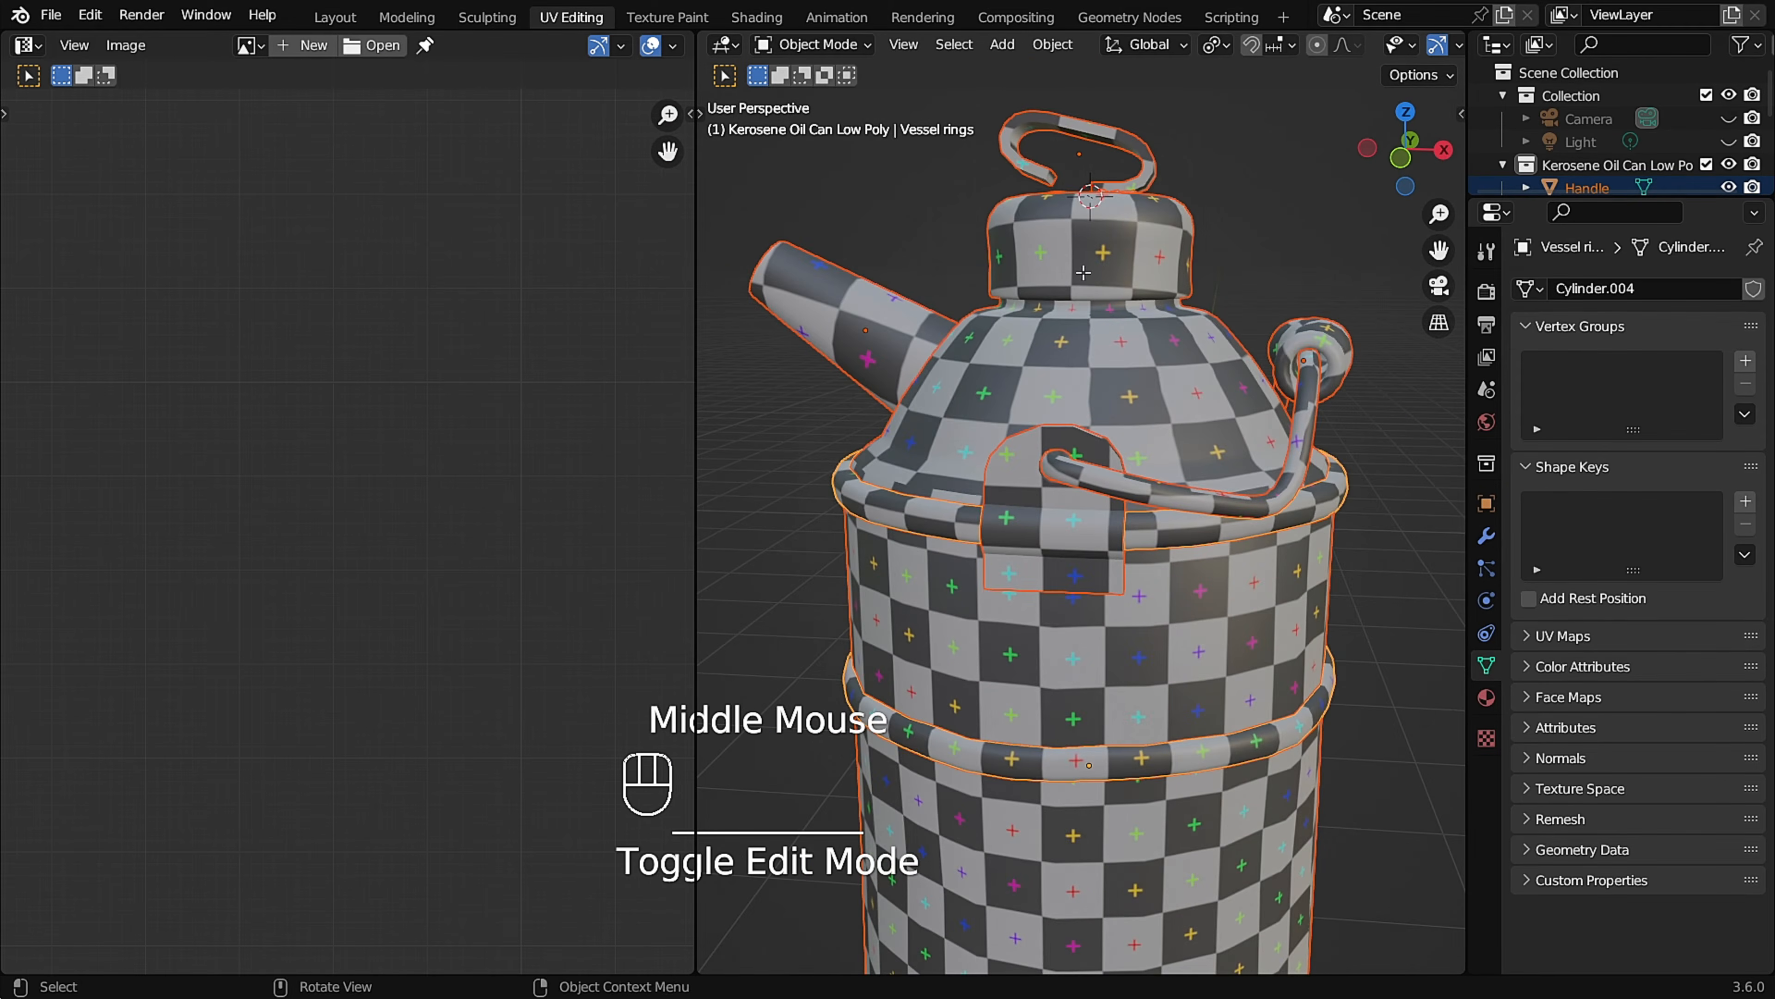
Reopen the can's meshes for editing and select the linked faces of the cap to locate their UV island.
key(Tab)
click(1081, 283)
key(l)
scroll(264, 224, down, 4)
scroll(264, 224, up, 2)
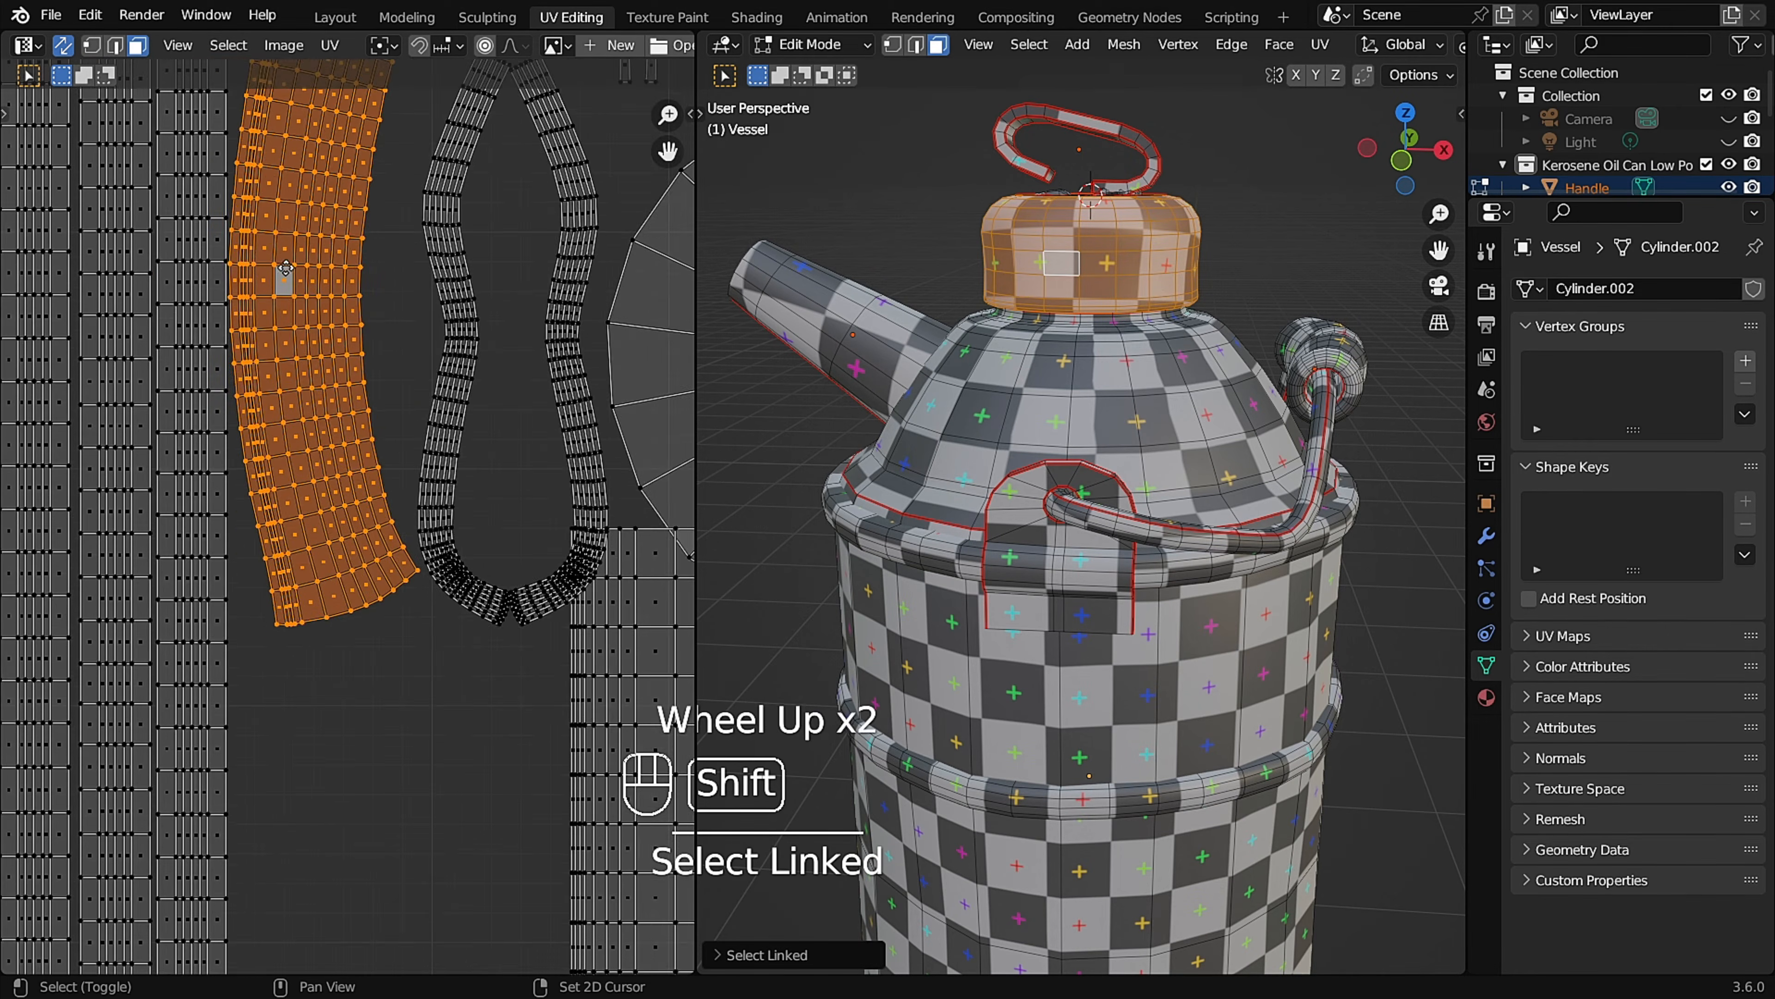
scroll(264, 224, up, 3)
Straighten the edges of a central quad in the cap's UV island by scaling them flat along Y and X.
key(2)
click(349, 549)
key(s)
key(y)
click(349, 545)
key(s)
key(x)
click(363, 682)
key(3)
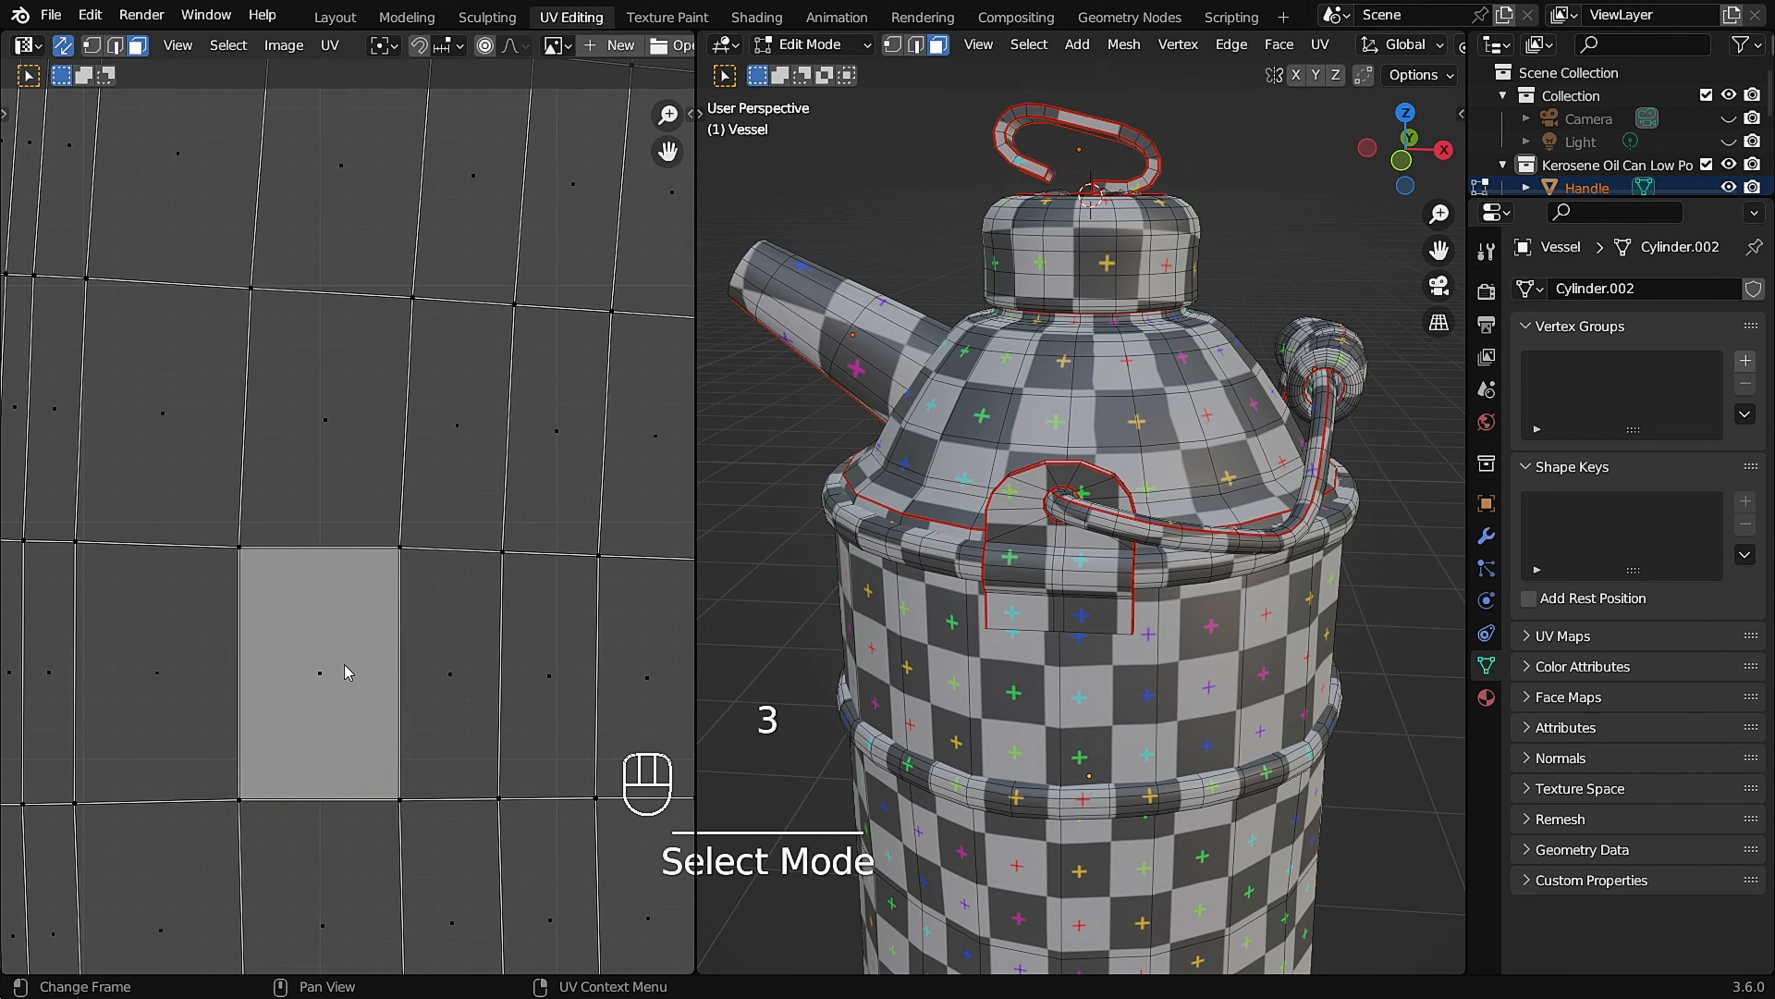
Unwrap the cap's UV island from its straightened quad with Follow Active Quads.
key(l)
key(F3)
key(Return)
scroll(360, 520, down, 4)
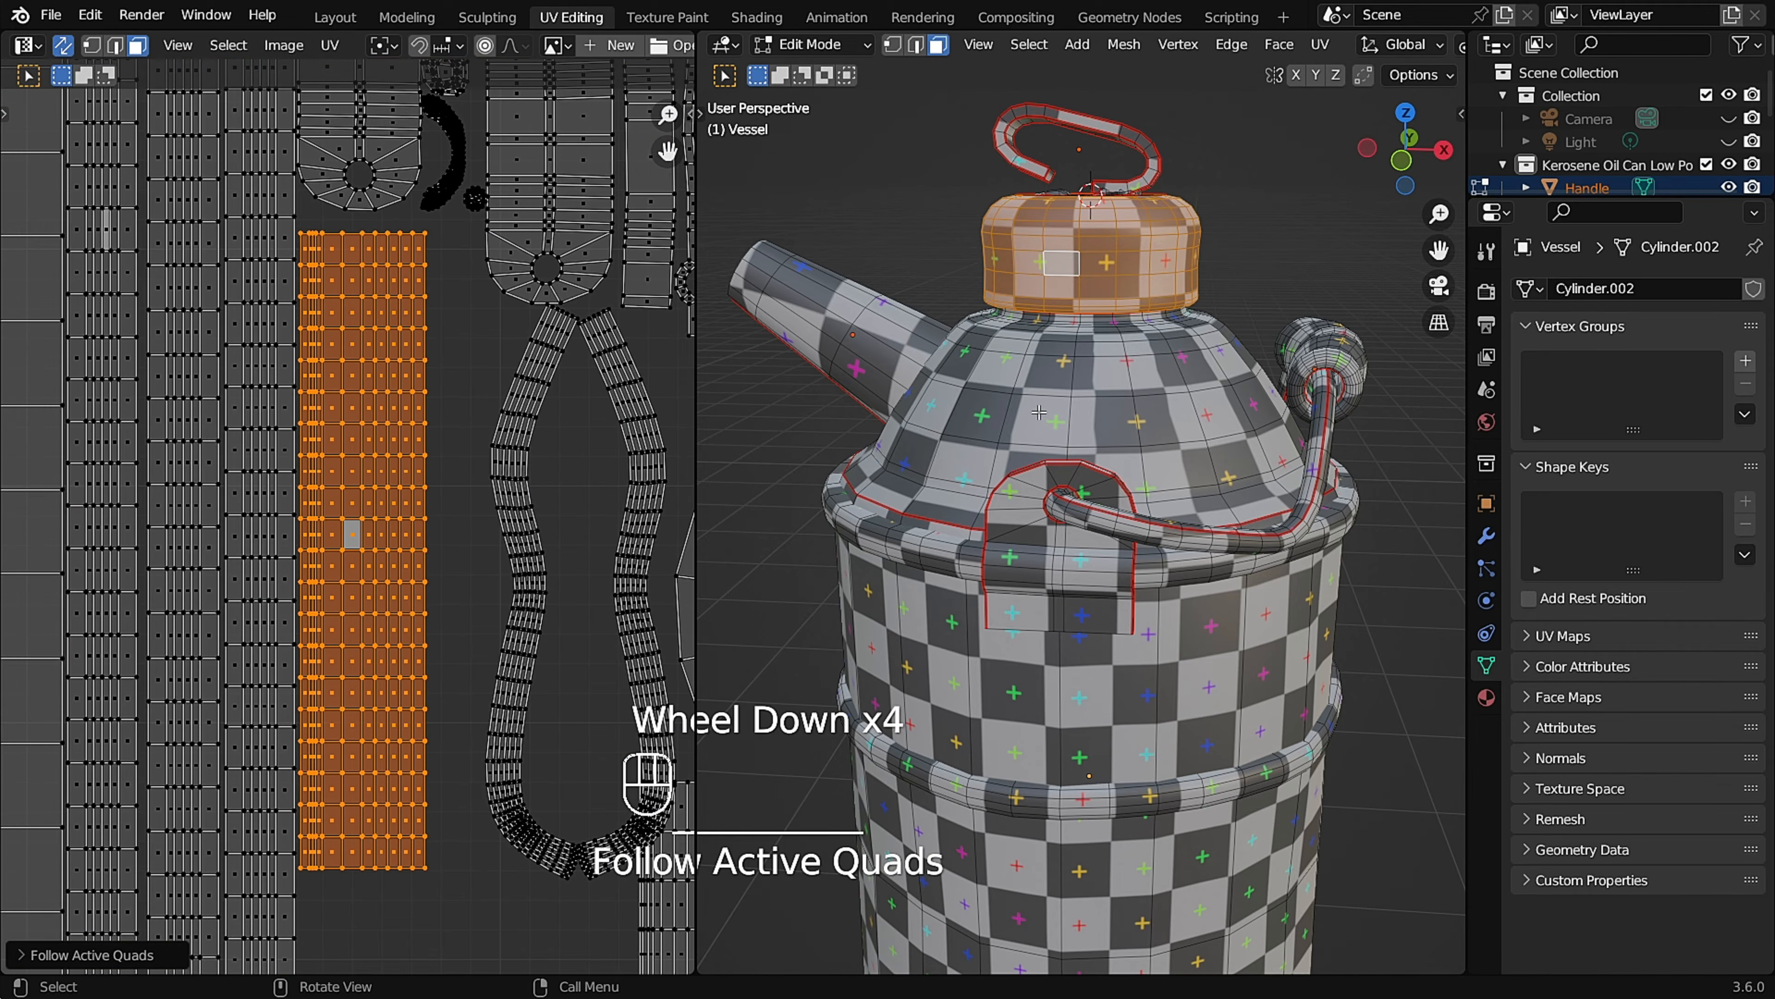
scroll(1110, 286, up, 2)
Examine the checker pattern on the cap, shoulder and handle bracket for remaining distortion.
middle_drag(1109, 287, 1136, 483)
click(1140, 535)
key(Tab)
scroll(1174, 476, up, 2)
click(1205, 467)
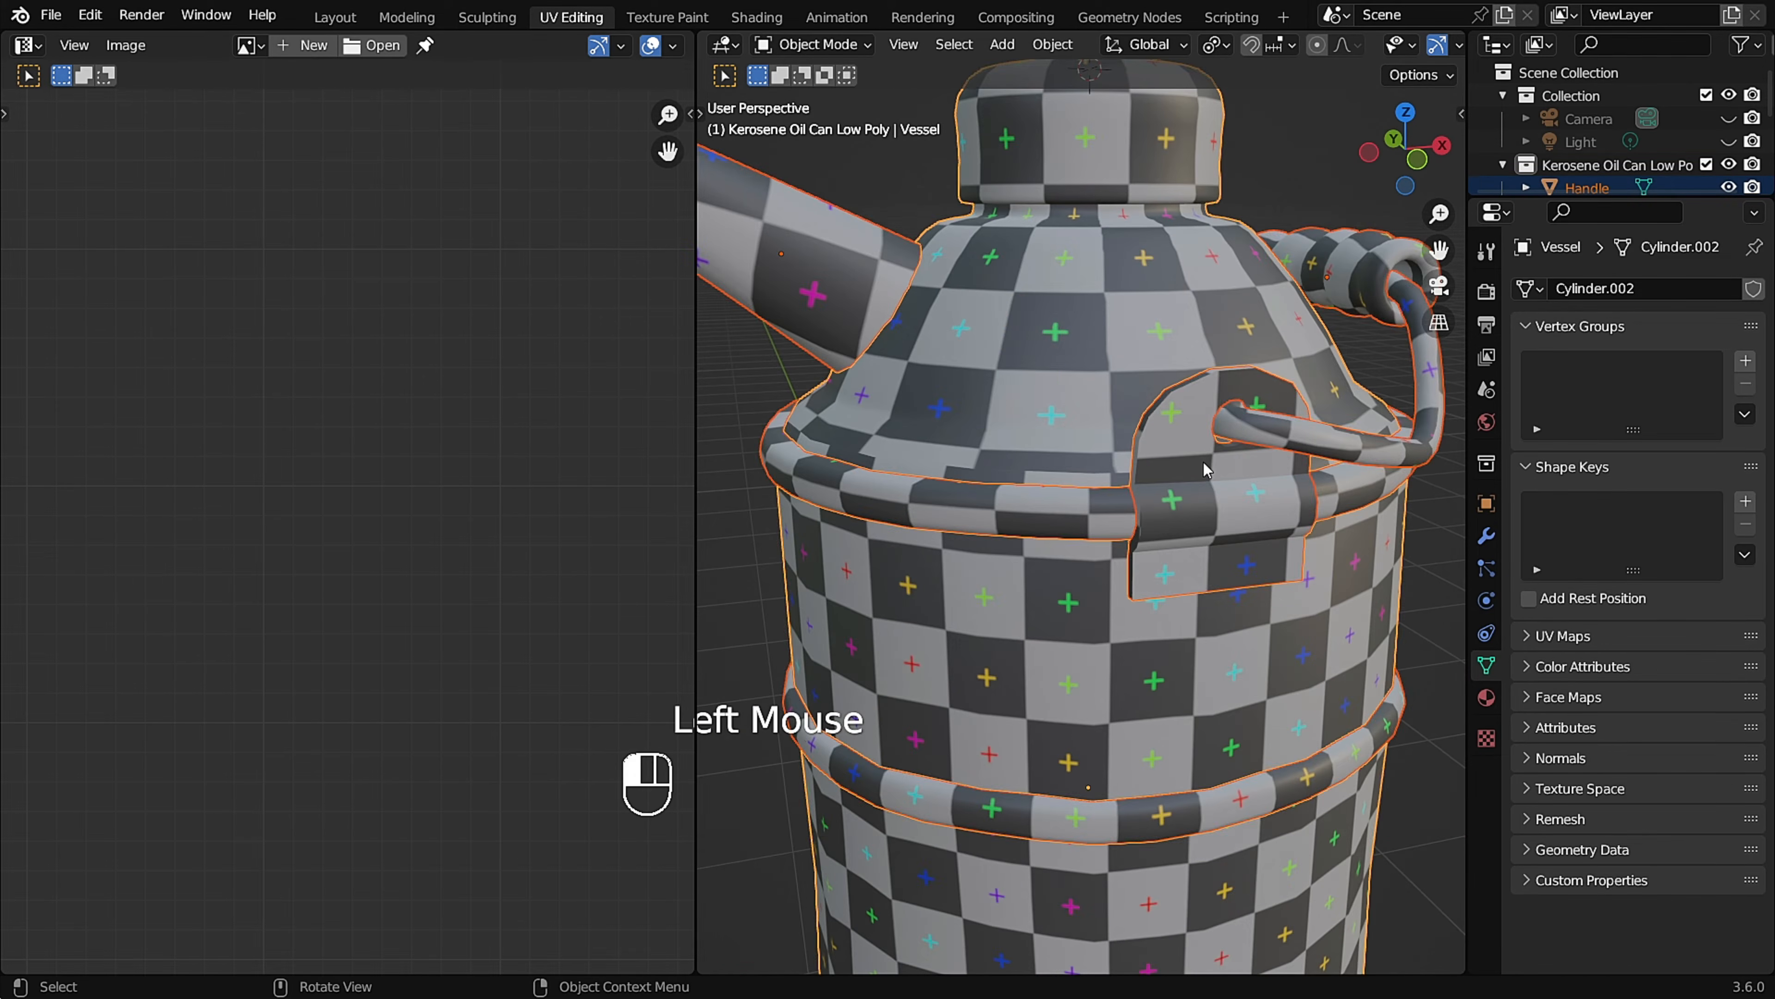
key(Tab)
scroll(511, 377, down, 2)
scroll(511, 381, up, 2)
shift+middle_drag(511, 380, 350, 381)
Open only the handle in Edit Mode to isolate its two curved UV strips.
middle_drag(1328, 434, 1245, 437)
shift+middle_drag(1244, 436, 1216, 447)
key(Tab)
click(1118, 525)
key(Tab)
scroll(381, 524, down, 3)
shift+middle_drag(381, 720, 377, 528)
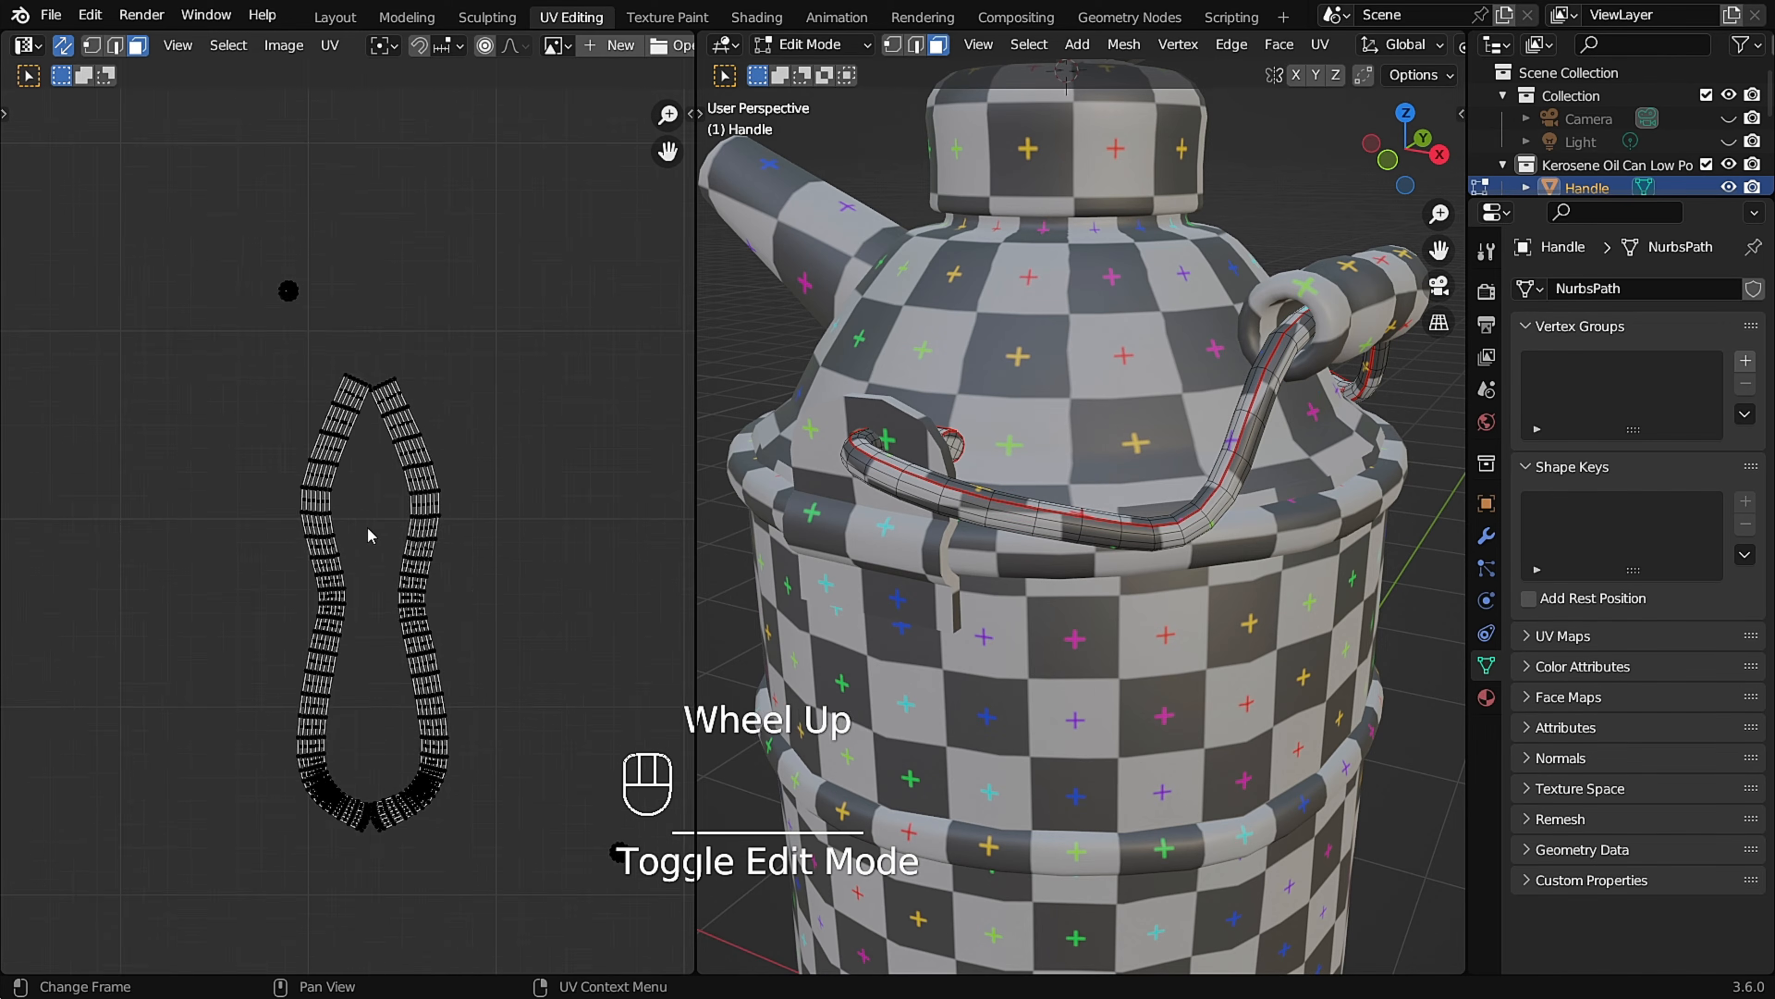
Straighten the edges of a central quad in the handle's left UV strip, scaling the vertical ones to 0 along X.
scroll(370, 518, up, 6)
scroll(358, 567, up, 2)
key(s)
click(342, 717)
key(s)
key(x)
key(0)
click(359, 692)
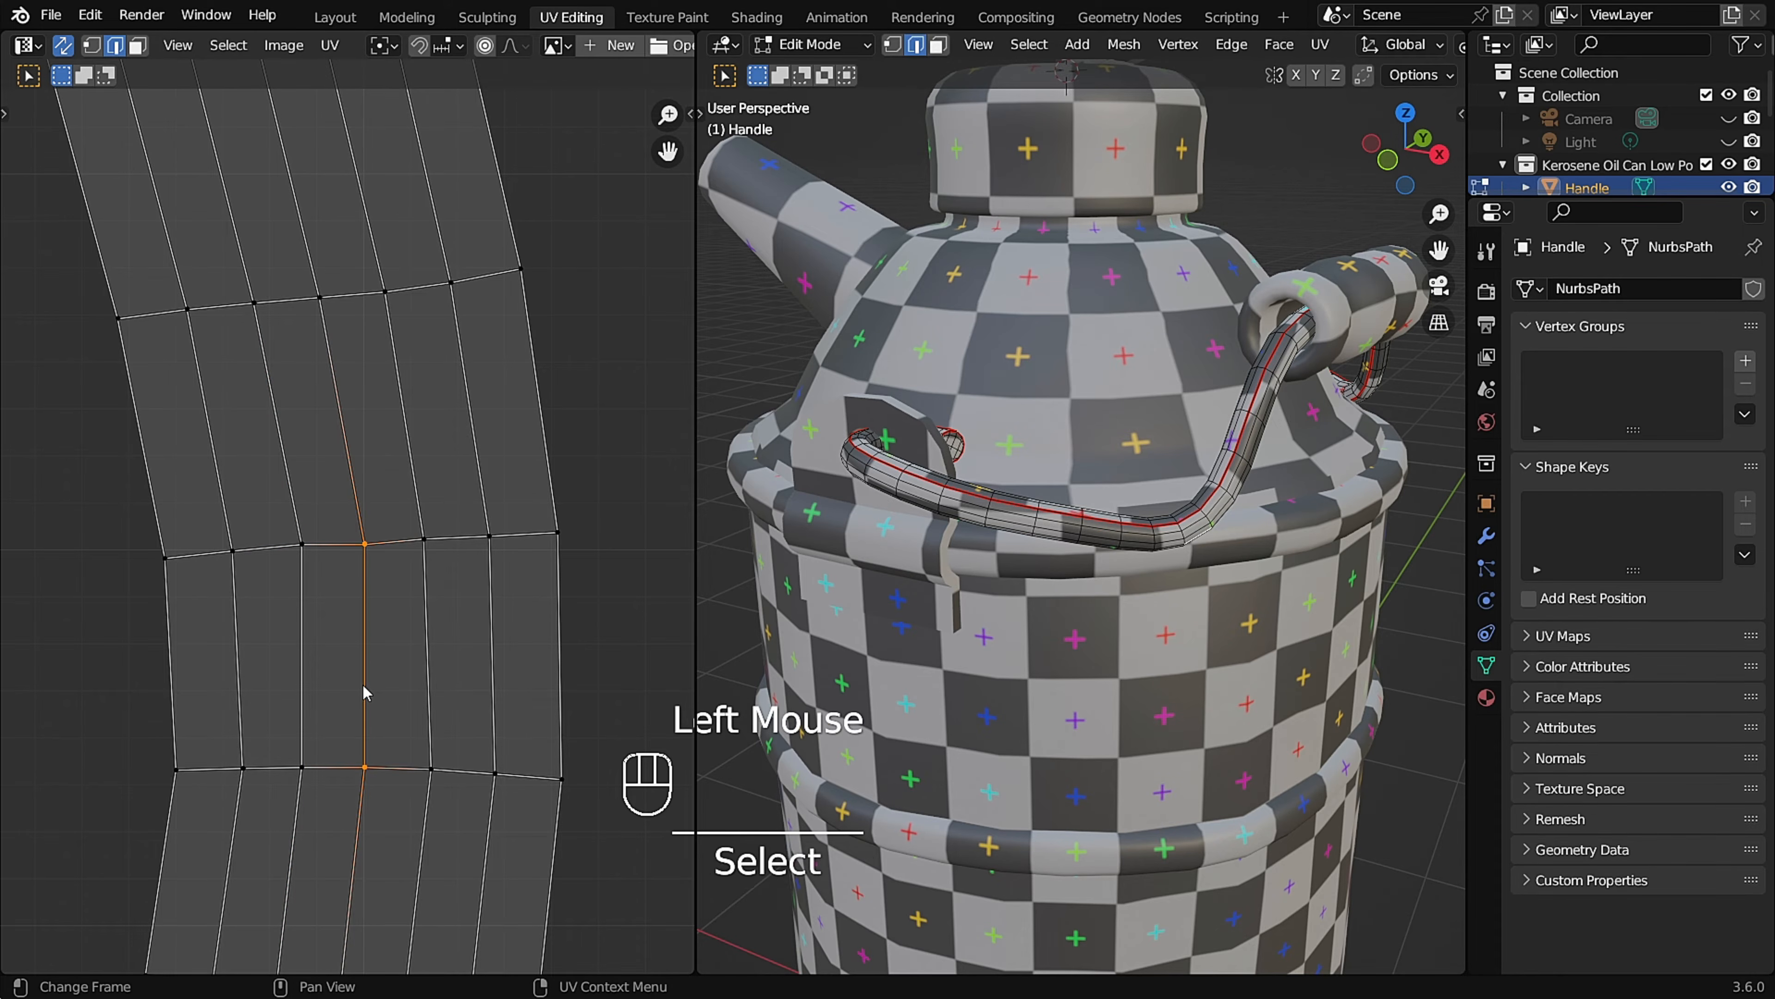
Unwrap the handle's left UV strip from its straightened quad with Follow Active Quads.
key(l)
key(u)
click(333, 670)
key(Return)
scroll(371, 577, down, 4)
scroll(1216, 503, down, 2)
middle_drag(1258, 501, 1053, 503)
scroll(601, 535, down, 3)
Flatten the horizontal edges of a central quad in the handle's right UV strip by scaling them to 0 along Y.
shift+middle_drag(588, 542, 488, 603)
scroll(487, 603, up, 5)
key(2)
click(476, 607)
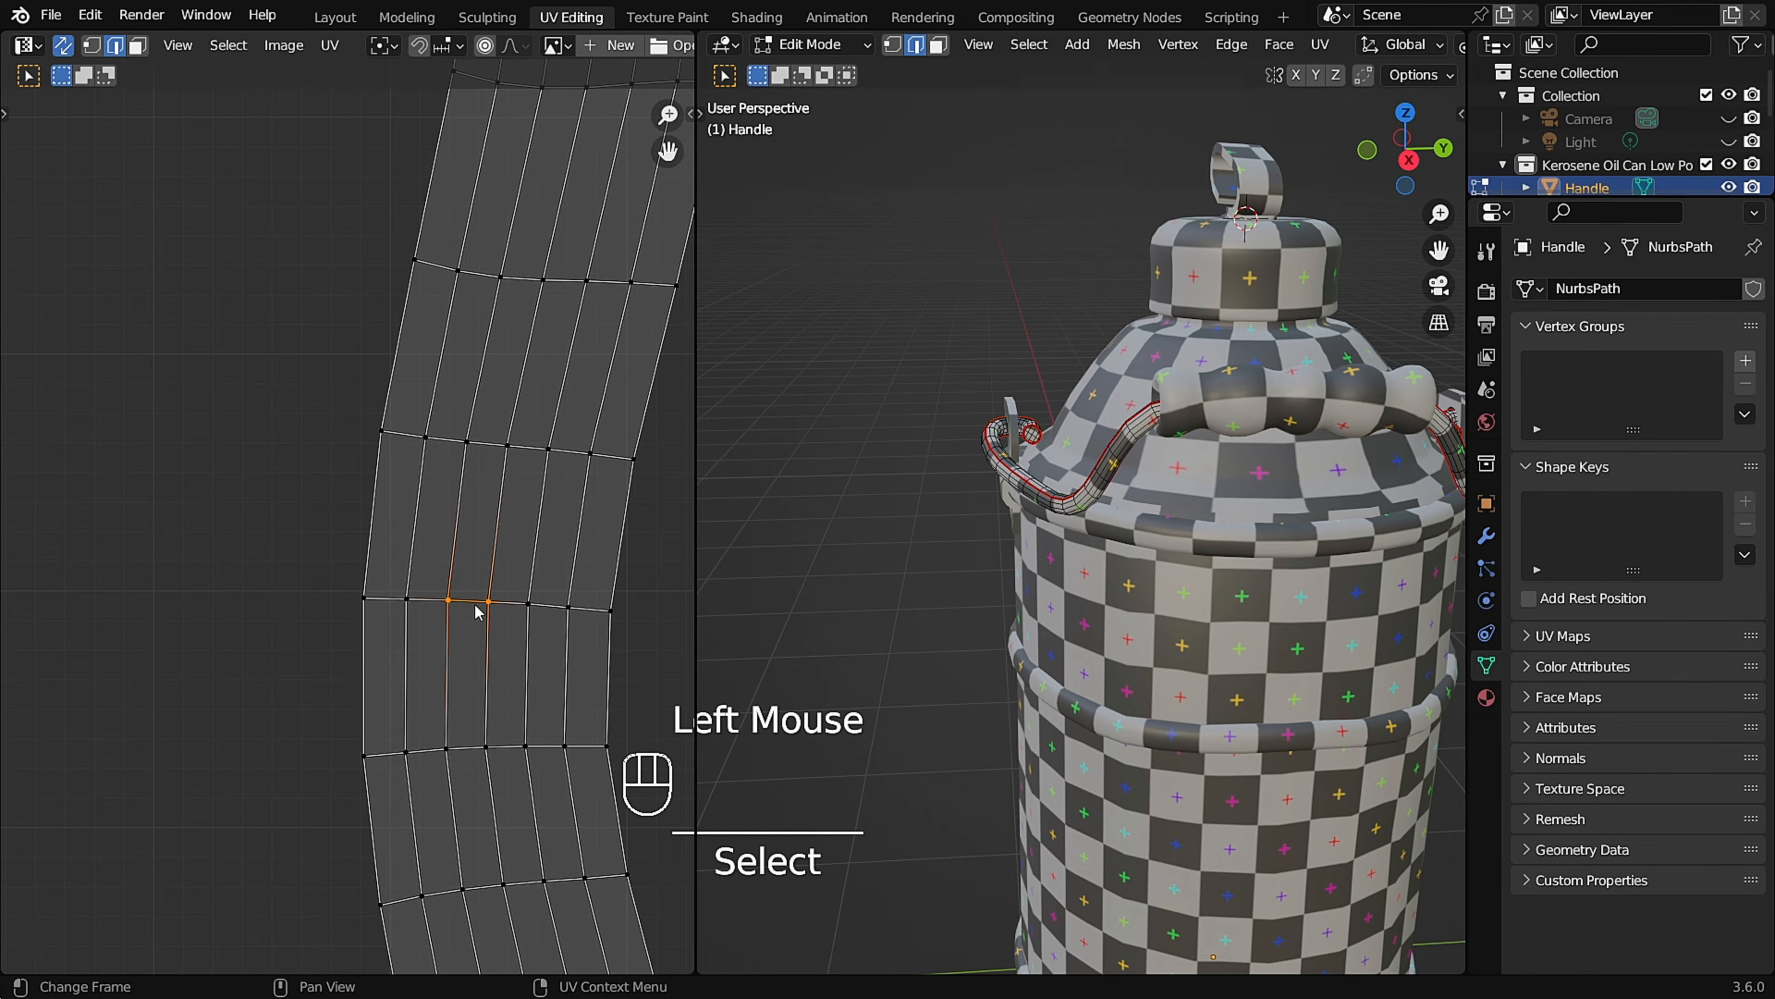
scroll(475, 608, up, 2)
key(s)
key(y)
key(0)
click(480, 607)
click(466, 830)
key(shift+r)
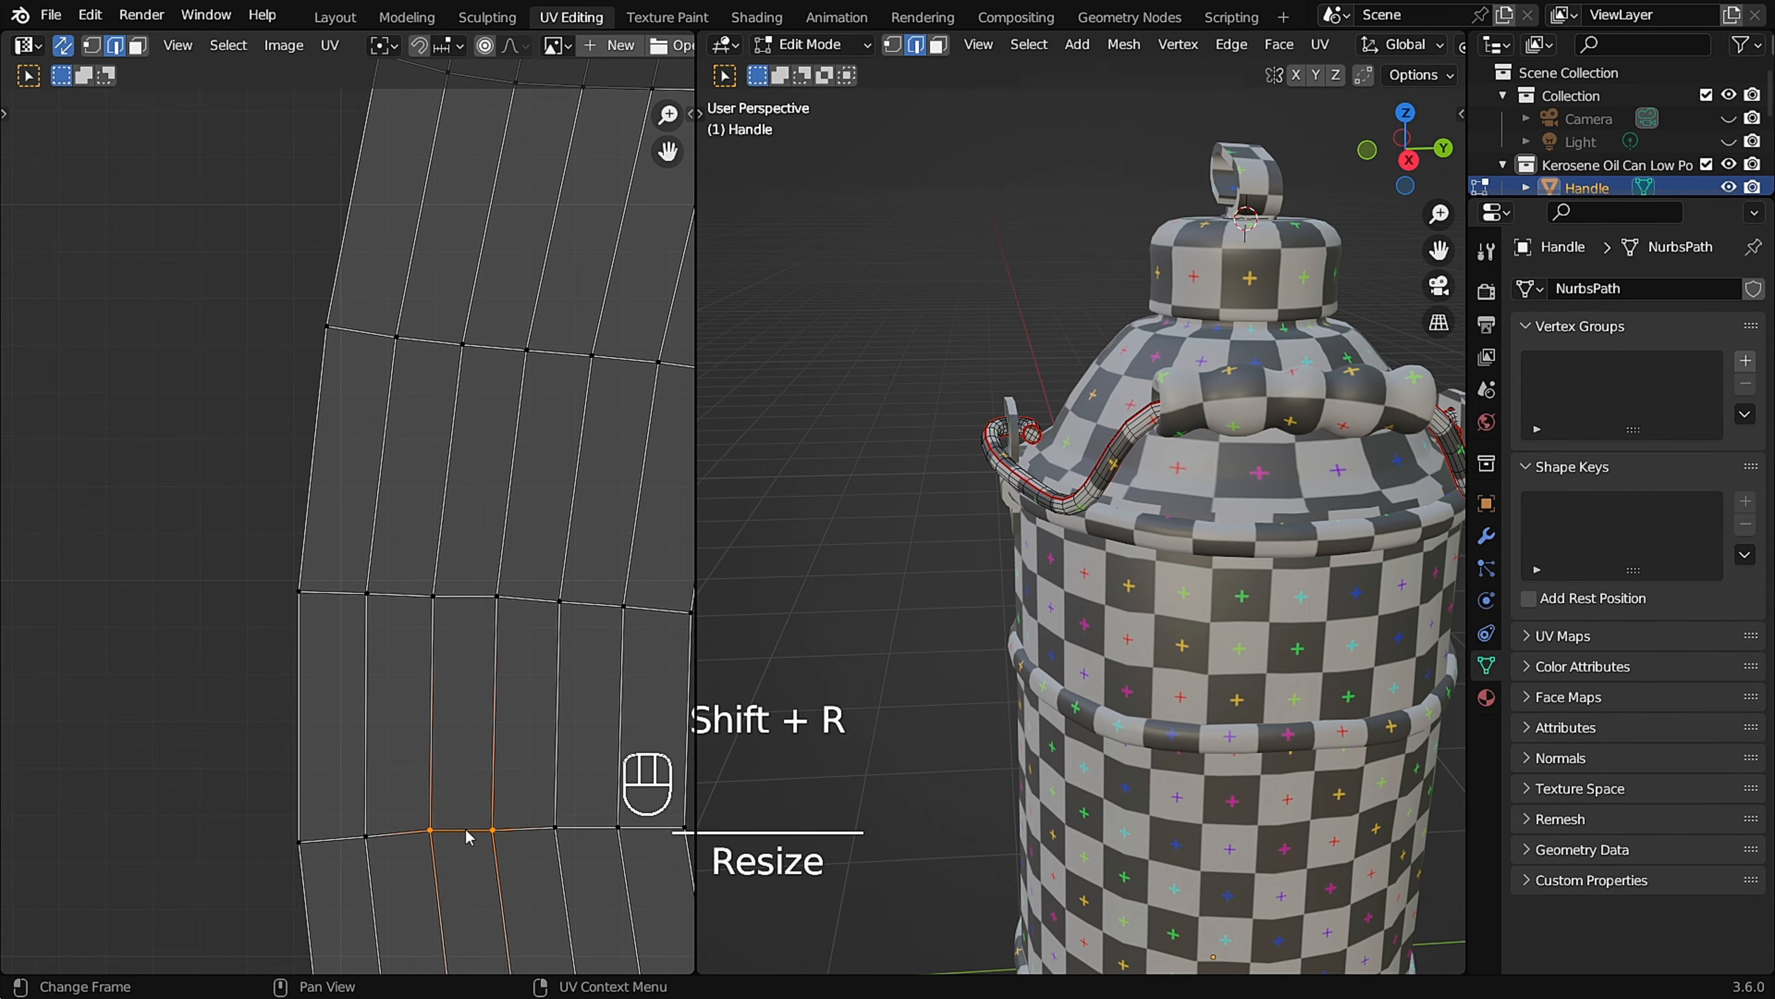
Straighten the vertical edges of the right strip's quad by scaling them to 0 along X.
key(s)
key(x)
key(0)
click(497, 740)
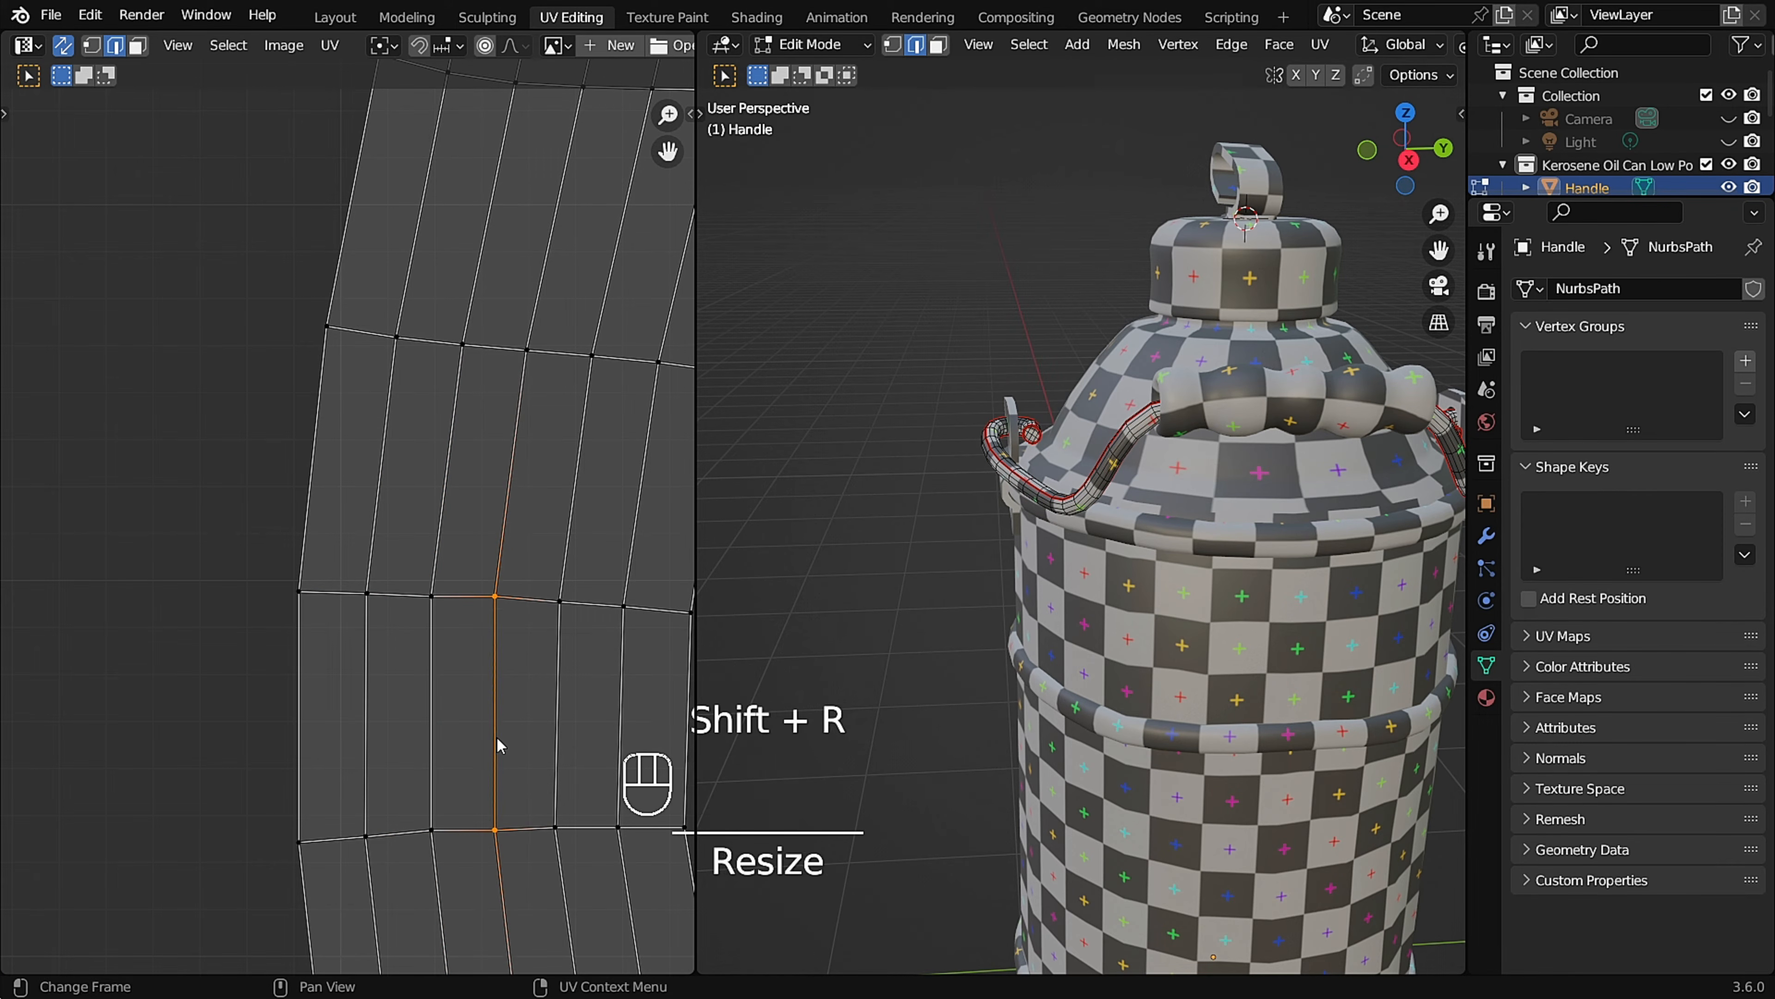
Unwrap the handle's right UV strip from its straightened quad with Follow Active Quads.
key(l)
key(space)
key(Return)
key(Return)
scroll(360, 523, down, 3)
scroll(361, 523, down, 6)
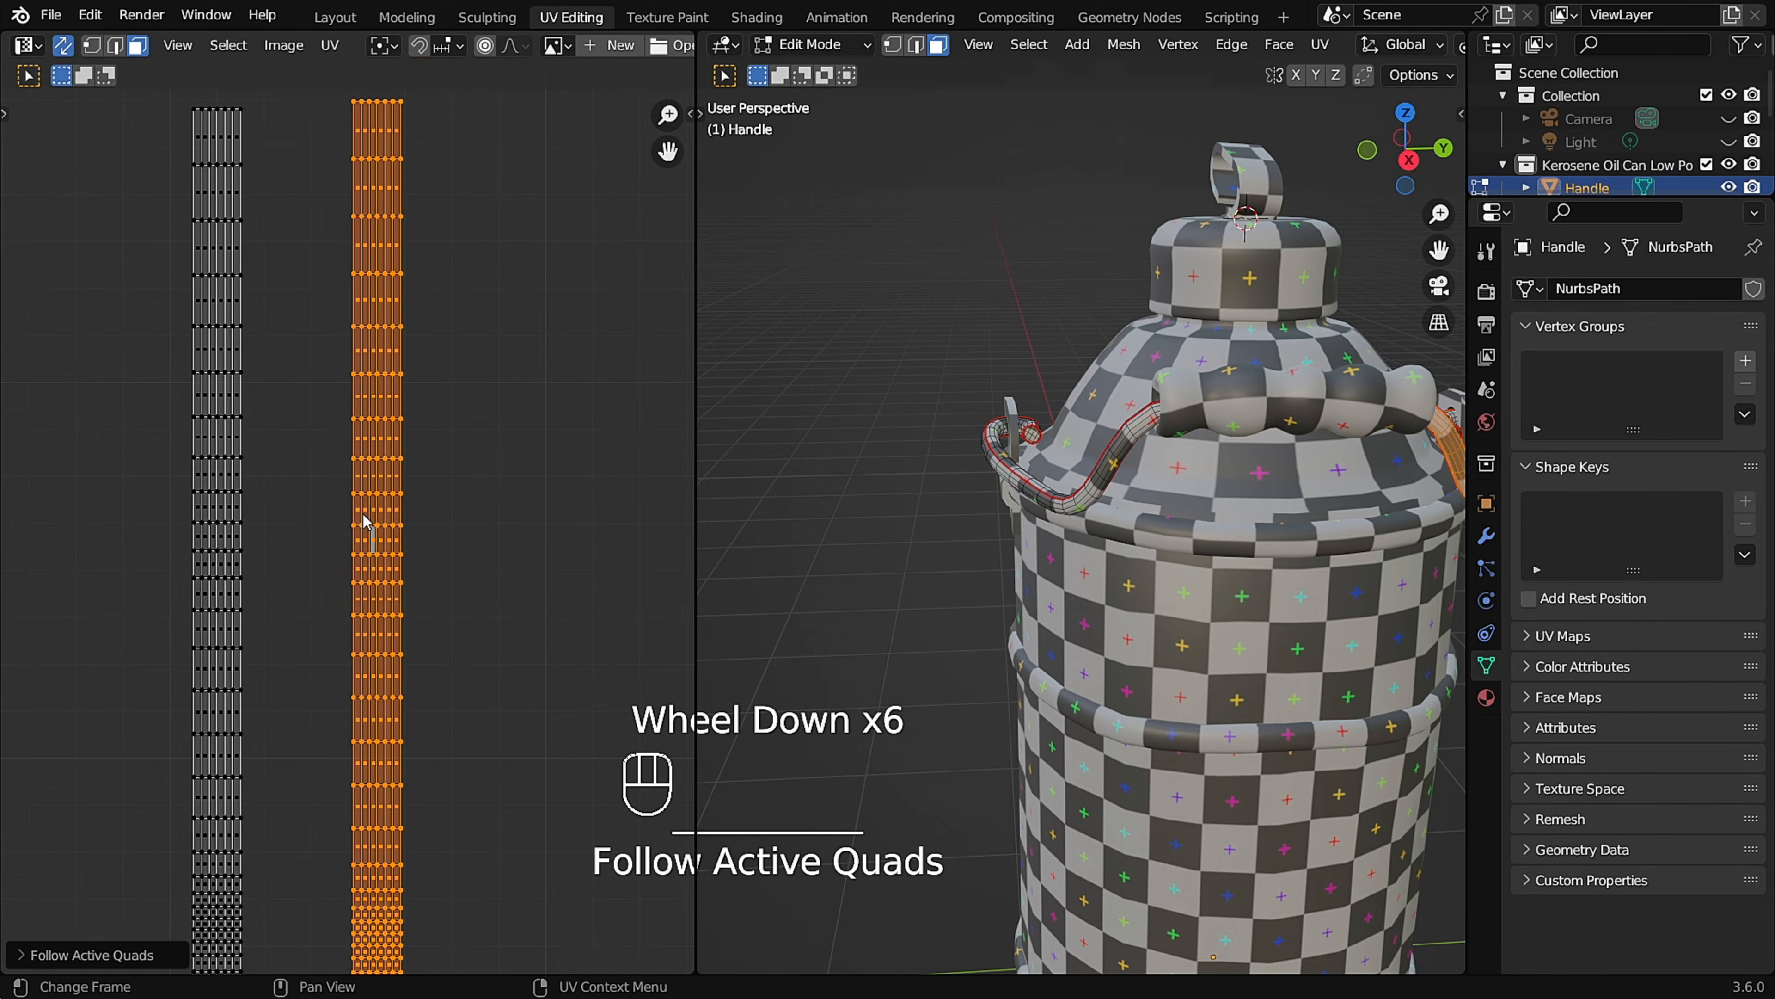
Leave the handle and open only the handle grip in Edit Mode with its UV island in view.
click(440, 531)
scroll(1146, 538, down, 3)
scroll(1146, 539, up, 3)
mouse_move(1150, 538)
middle_down()
mouse_move(985, 543)
mouse_move(1136, 544)
middle_up()
scroll(369, 551, down, 4)
scroll(1160, 461, up, 3)
key(Tab)
click(1157, 470)
key(Tab)
scroll(484, 413, up, 8)
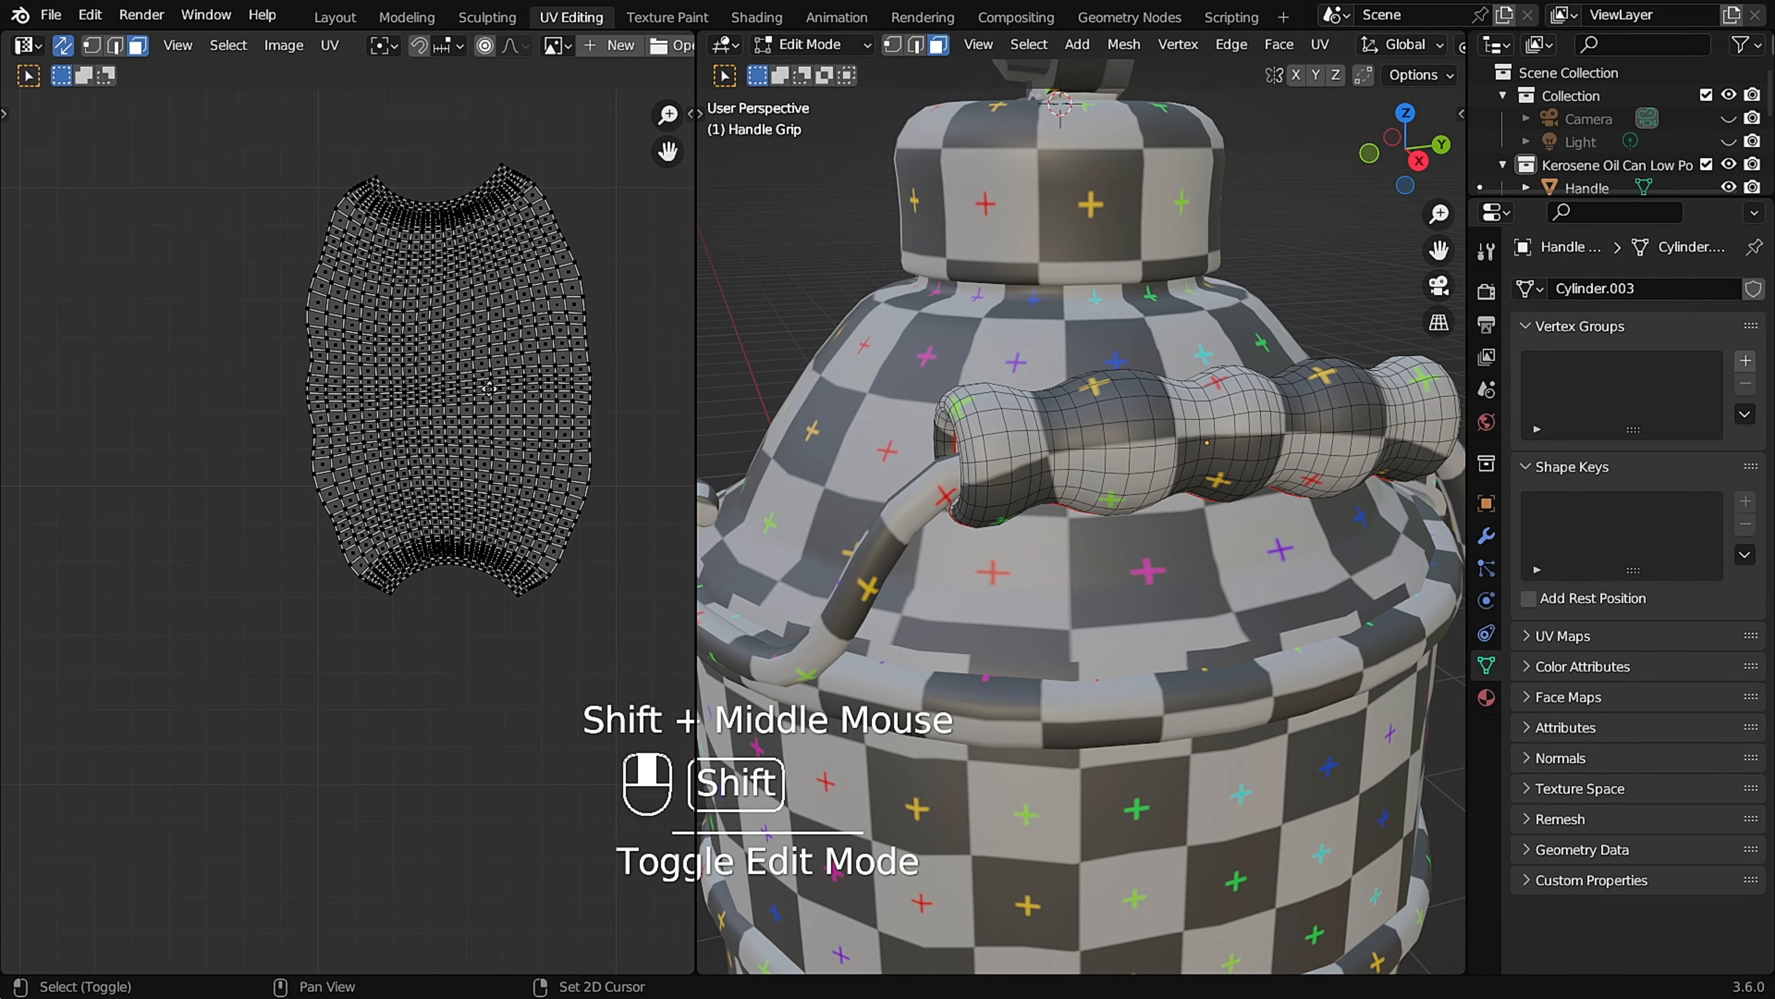
Straighten the edges of a central quad in the grip's UV island by scaling them to 0 along Y and X.
key(2)
key(s)
key(y)
key(0)
click(321, 465)
key(s)
key(x)
key(0)
click(394, 429)
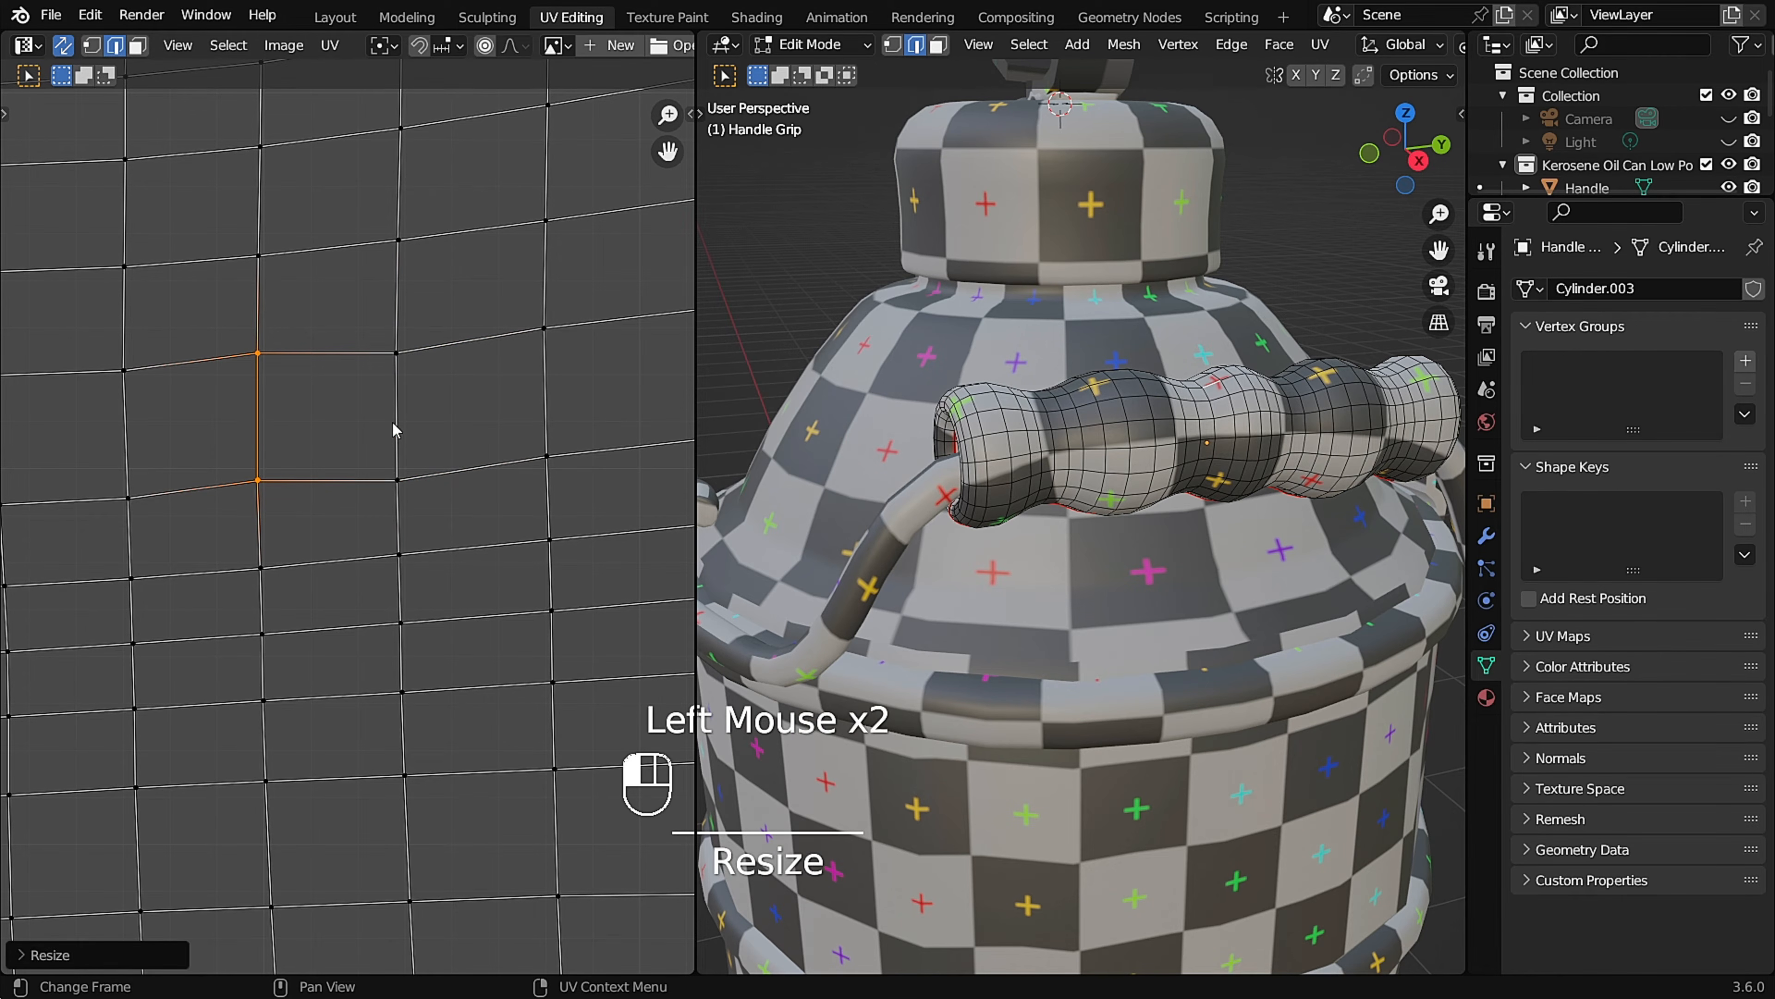
Unwrap the whole grip UV island from its straightened quad with Follow Active Quads.
click(325, 432)
double_click(322, 427)
key(space)
key(Return)
click(420, 484)
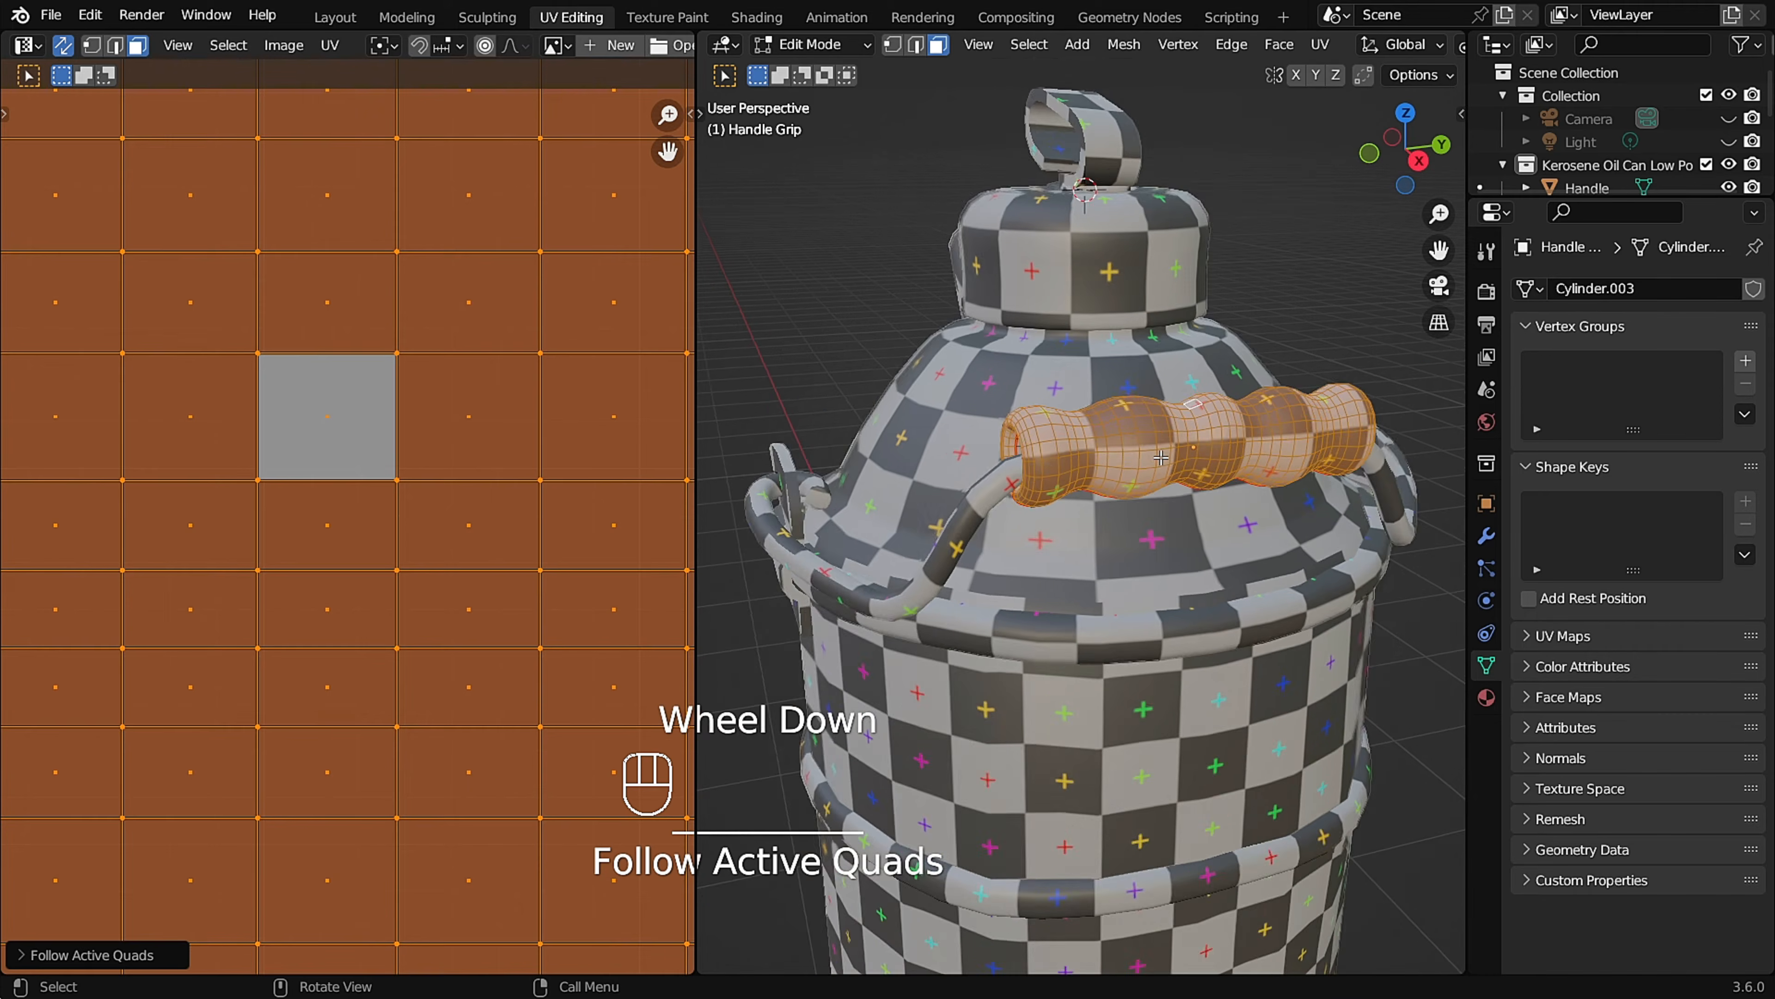
scroll(1161, 458, down, 4)
Leave the handle grip and open only the spout in Edit Mode with its fan-shaped UV island in view.
scroll(472, 405, down, 8)
key(Tab)
scroll(1207, 487, up, 4)
middle_drag(1207, 487, 1021, 451)
scroll(1141, 450, down, 4)
shift+middle_drag(1020, 451, 1052, 456)
key(Tab)
scroll(552, 397, down, 2)
shift+middle_drag(553, 397, 386, 475)
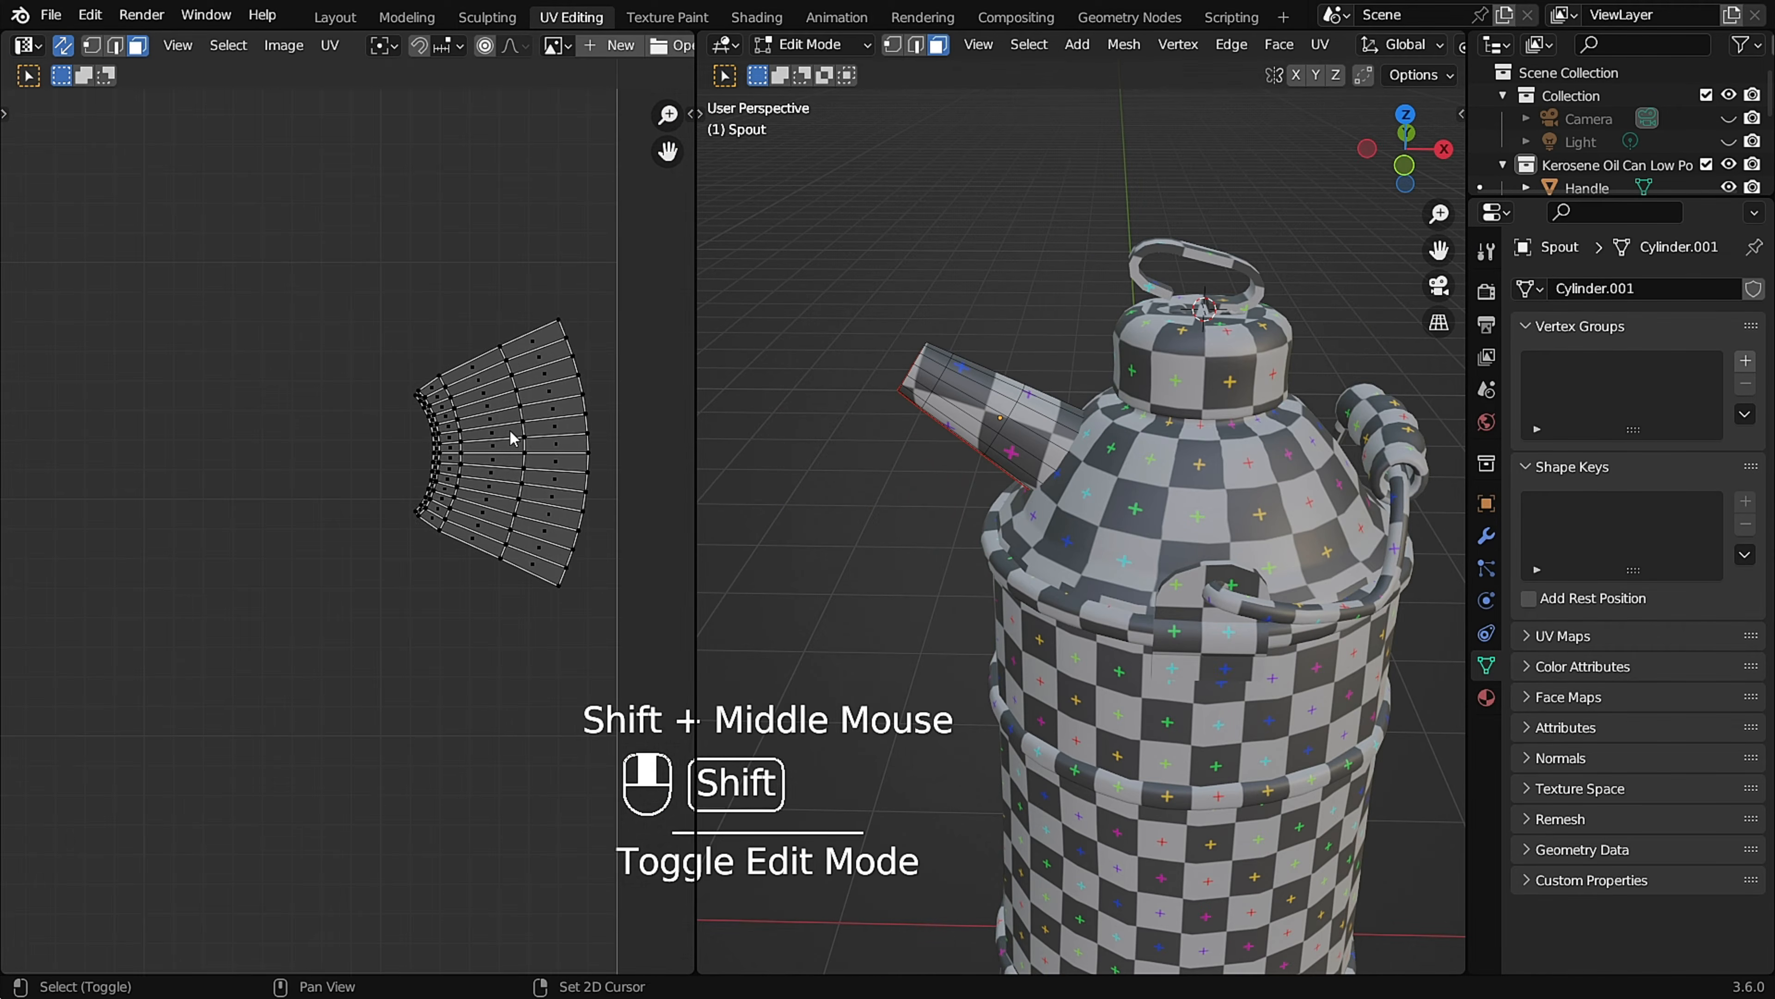
Straighten the edges of a central quad in the spout's UV island, scaling to 0 along Y, and make it the active face.
scroll(387, 475, up, 4)
key(y)
key(0)
click(423, 455)
click(428, 506)
click(294, 486)
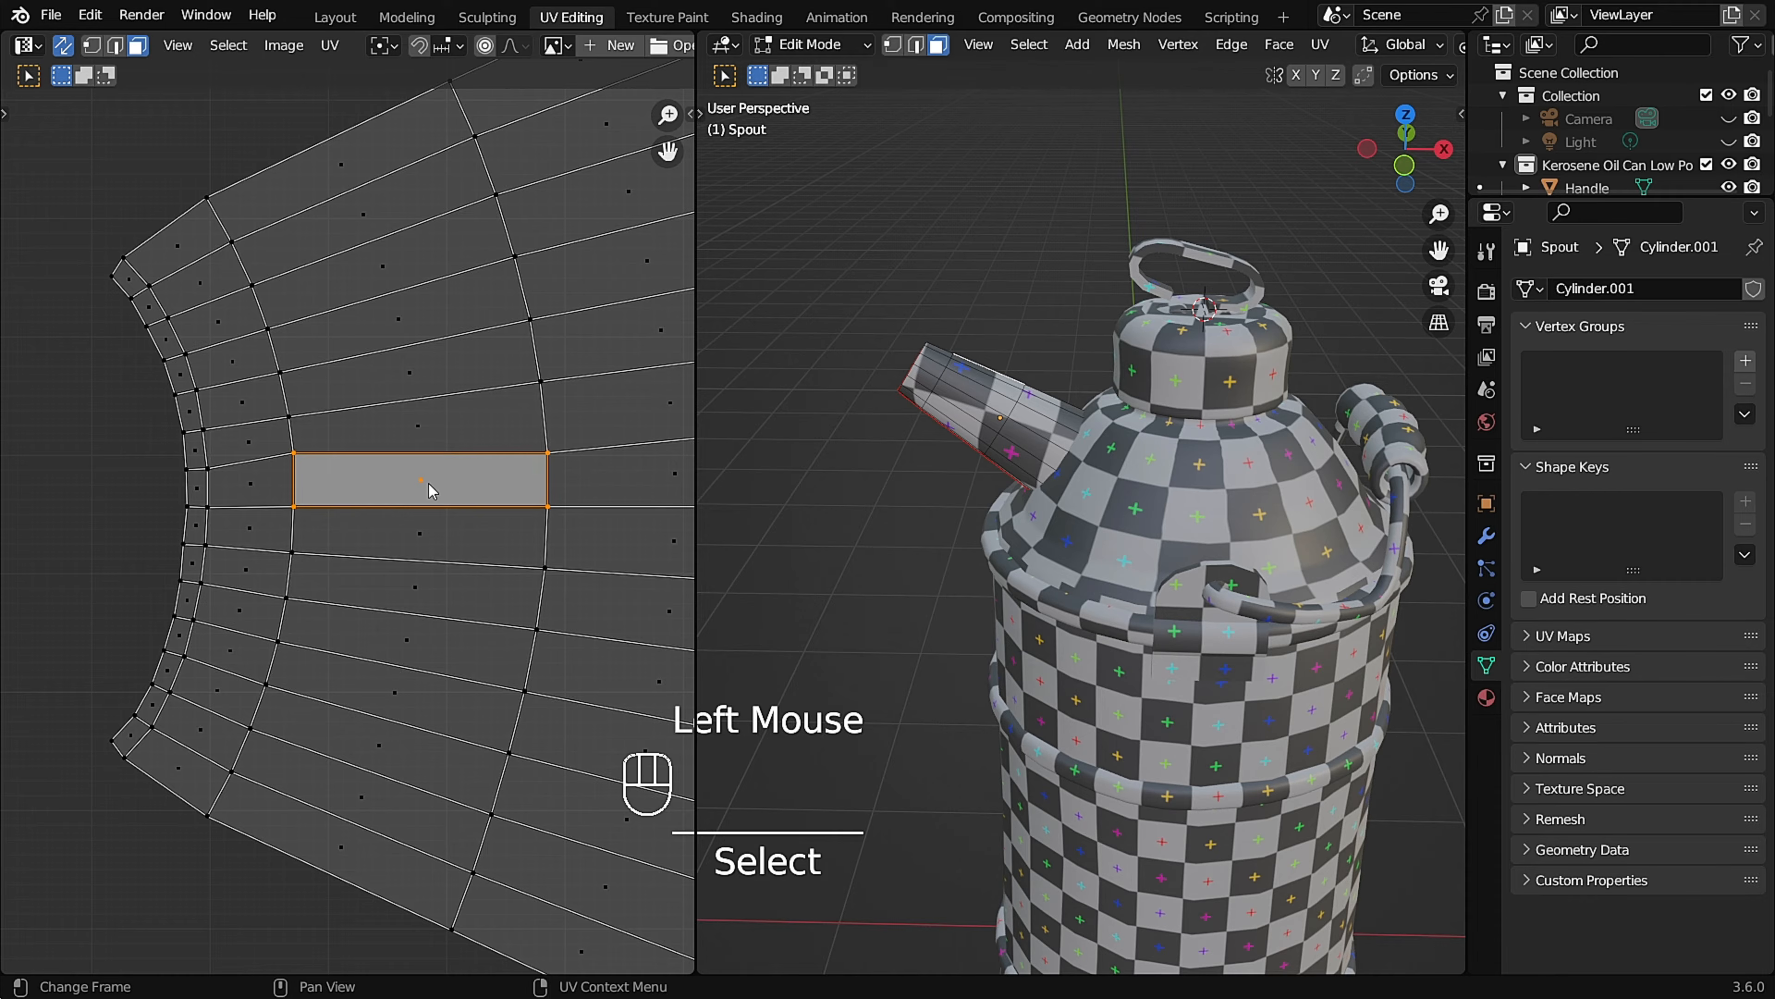
Unwrap the spout's whole UV island from its active straightened quad with Follow Active Quads.
key(l)
key(F3)
key(Return)
key(Return)
scroll(343, 463, down, 3)
scroll(964, 409, up, 5)
middle_drag(967, 402, 1002, 393)
scroll(415, 613, down, 3)
scroll(433, 580, up, 7)
shift+middle_drag(448, 555, 406, 684)
Select an edge loop in the spout's fan-shaped UV island, and leave Edit Mode to check the spout's checker pattern.
key(2)
click(439, 527)
scroll(430, 532, down, 8)
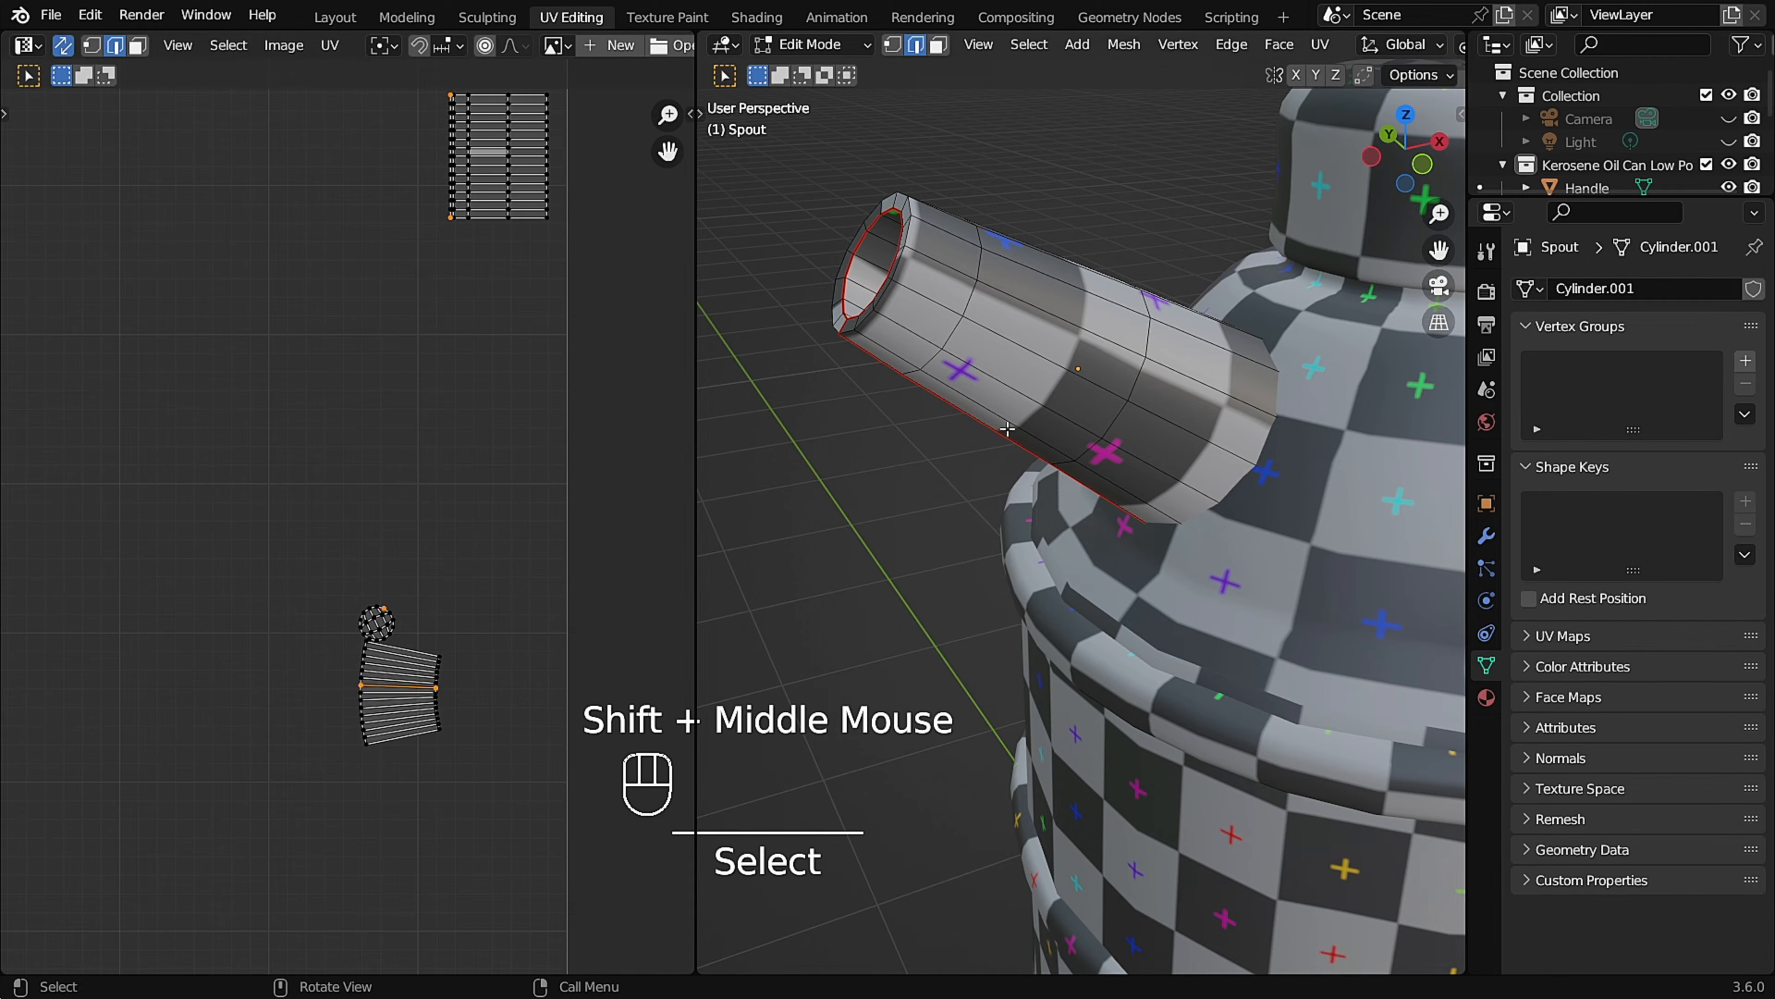
key(Tab)
middle_drag(1058, 374, 1152, 469)
scroll(1153, 469, up, 2)
scroll(1057, 446, down, 3)
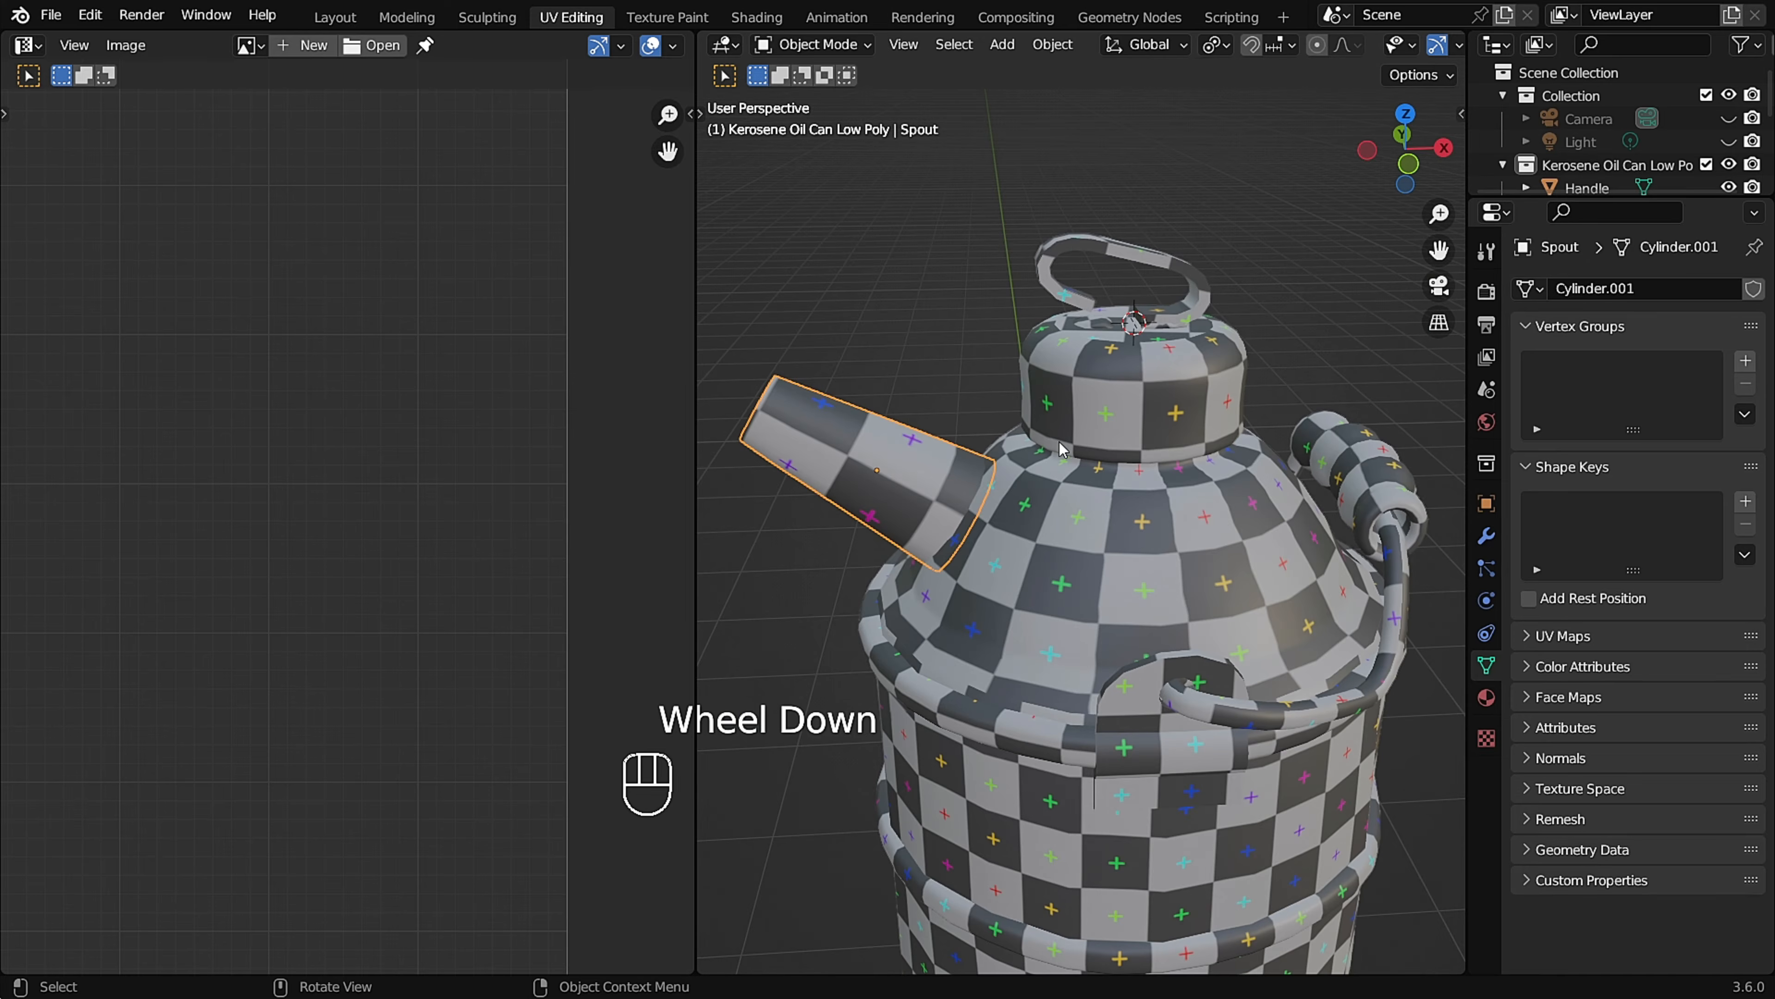
Open the ring-shaped top piece in Edit Mode and examine its UV islands against the checker pattern.
click(1077, 259)
key(Tab)
scroll(523, 438, up, 3)
scroll(979, 420, up, 3)
middle_drag(979, 420, 1143, 455)
scroll(542, 384, up, 1)
scroll(542, 383, down, 3)
click(493, 367)
key(Tab)
middle_drag(1048, 490, 1155, 405)
scroll(1146, 391, down, 3)
scroll(1155, 405, up, 3)
key(Tab)
scroll(467, 381, down, 2)
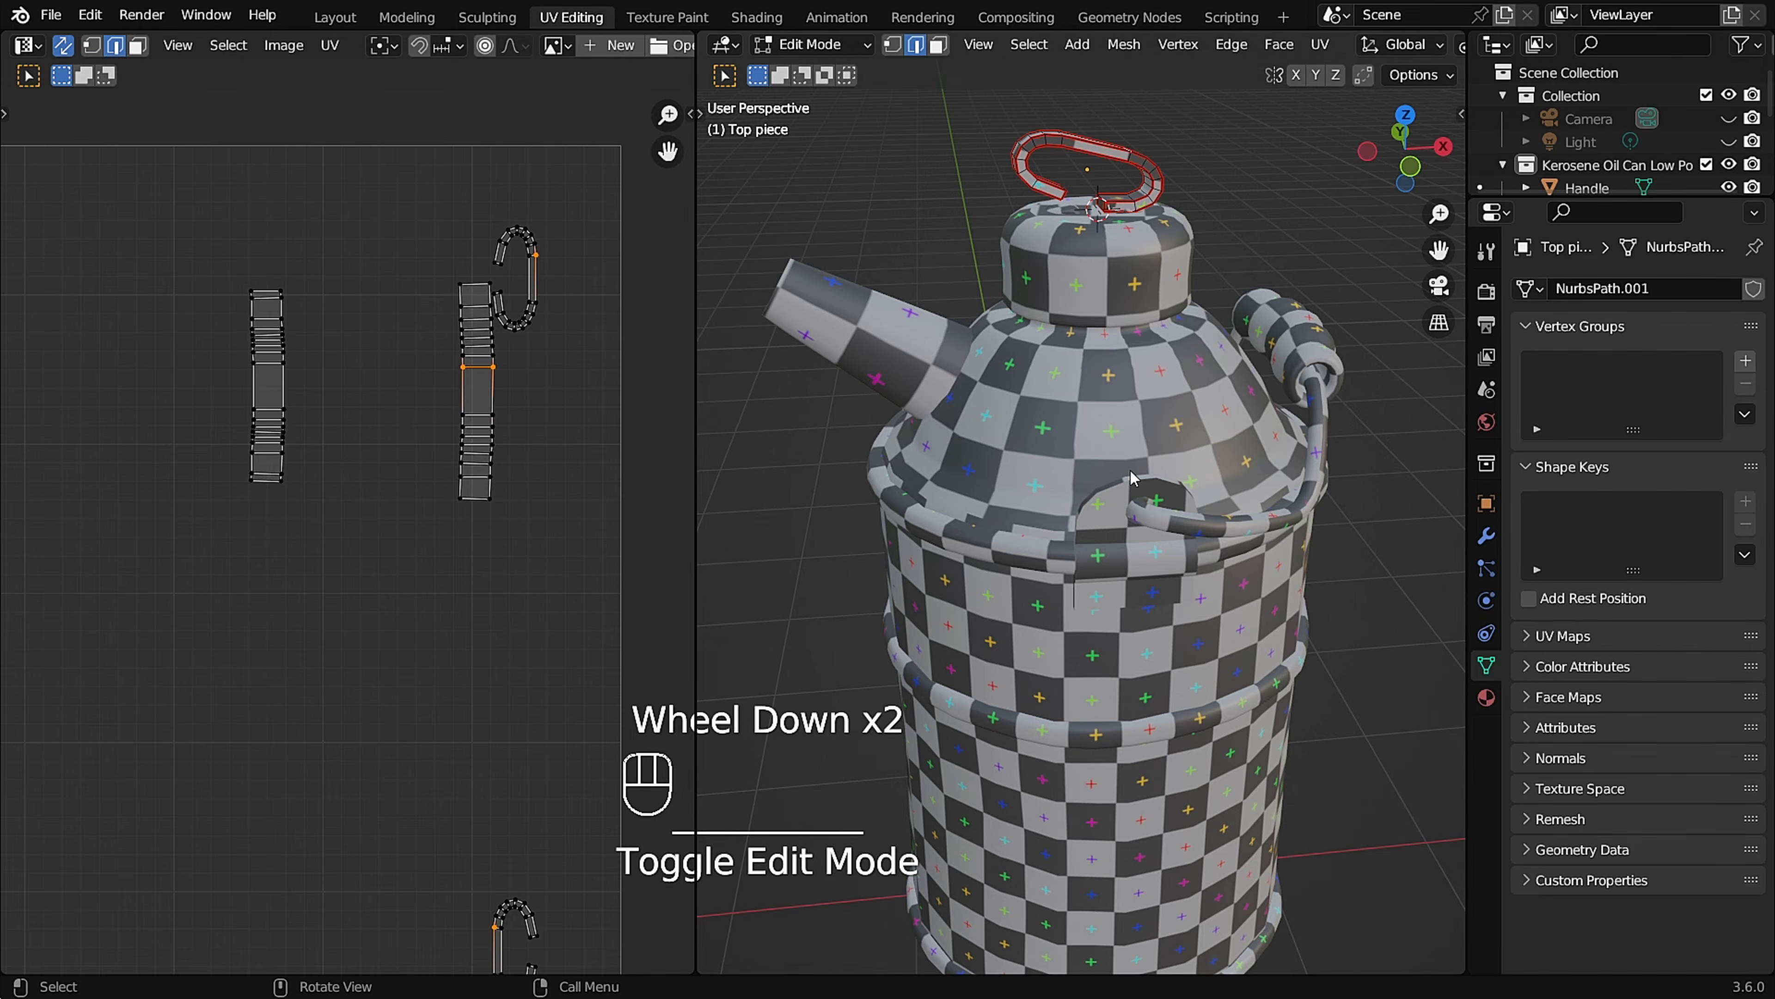
Open all parts of the can together in Edit Mode with their entire geometry and UV islands selected.
key(Tab)
scroll(1150, 472, down, 2)
key(a)
key(Tab)
key(a)
scroll(392, 489, down, 2)
shift+middle_drag(391, 490, 559, 384)
middle_drag(1206, 392, 1293, 378)
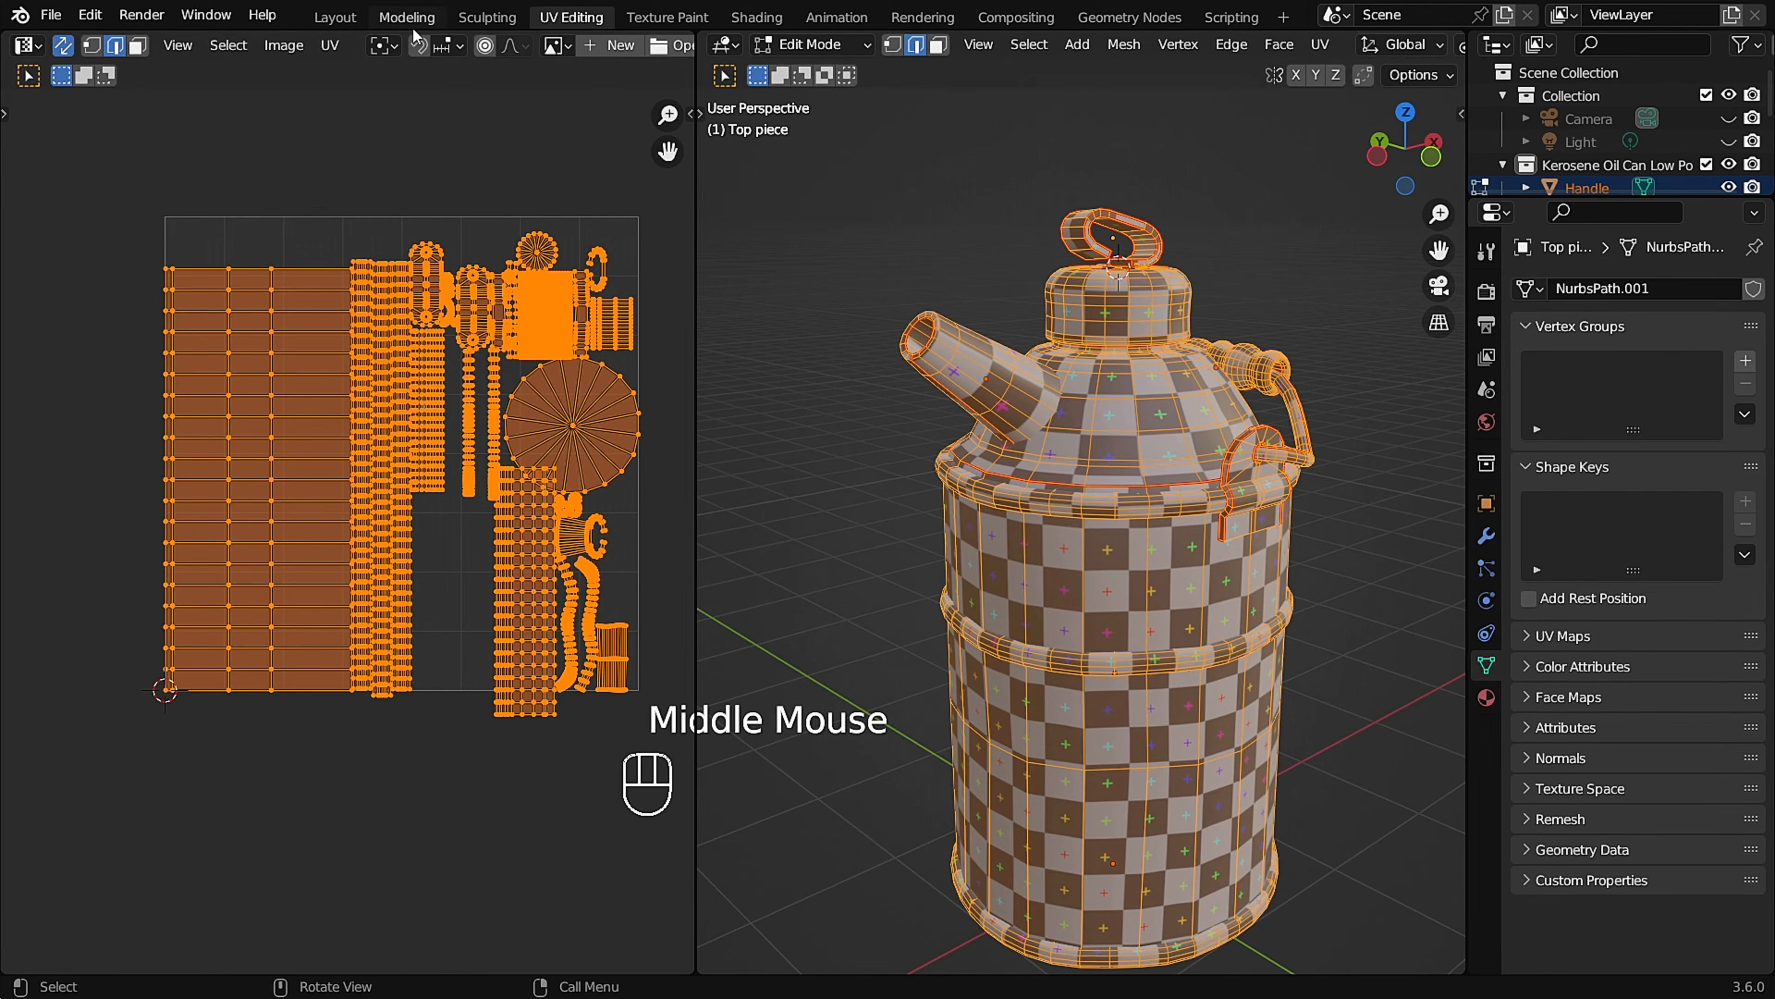
Average the scale of all UV islands and pack them into the UV square.
click(329, 45)
click(377, 452)
click(329, 45)
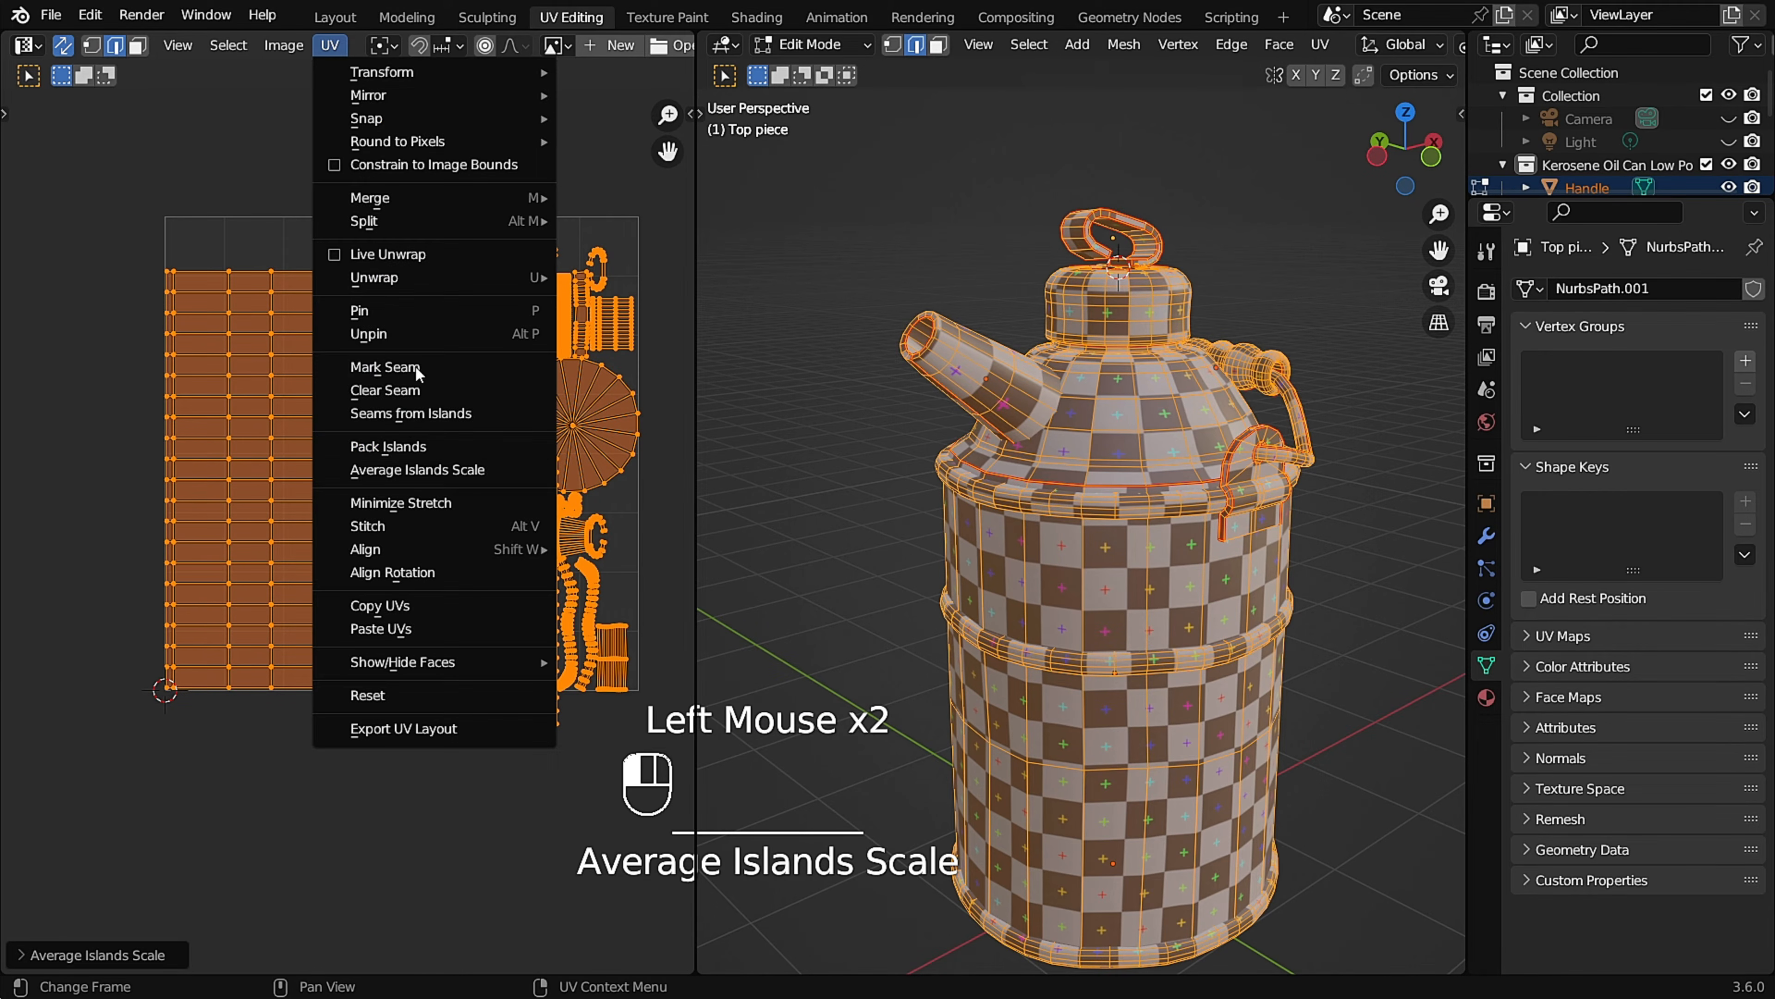
click(377, 449)
click(528, 569)
click(528, 569)
click(529, 816)
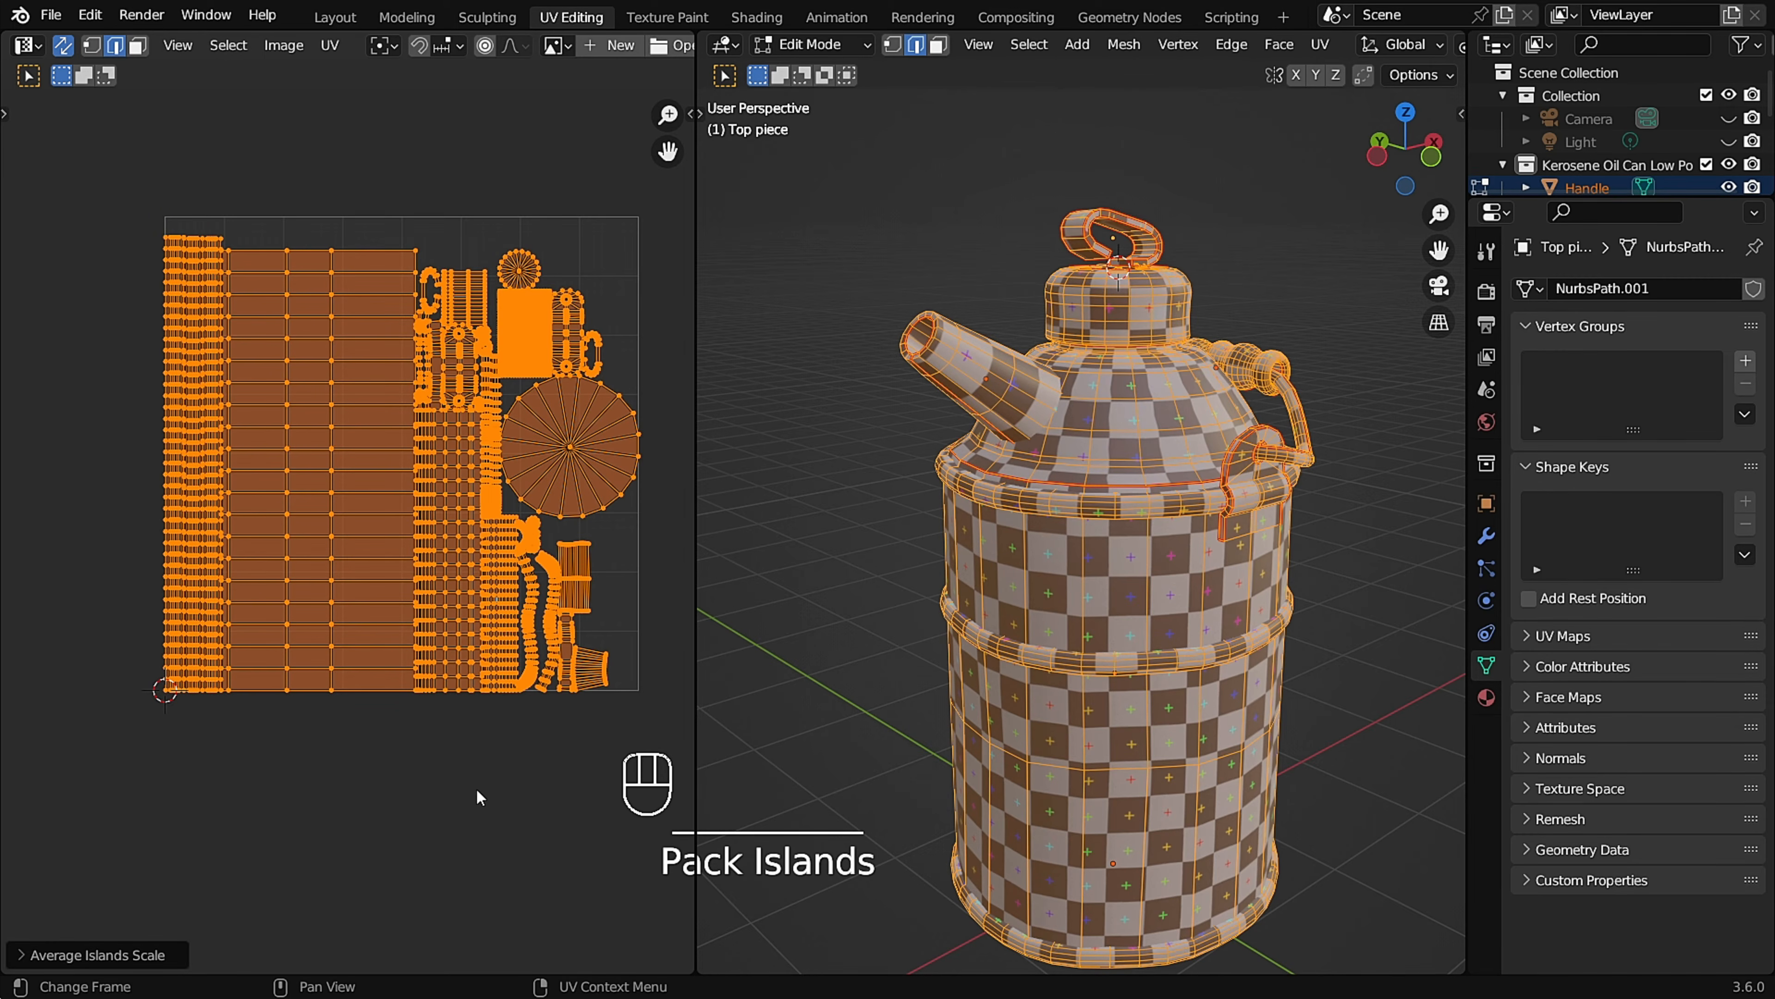
Leave Edit Mode and examine the checker pattern and shape of the whole can from several angles.
middle_drag(1250, 483, 1000, 549)
click(1274, 557)
key(Tab)
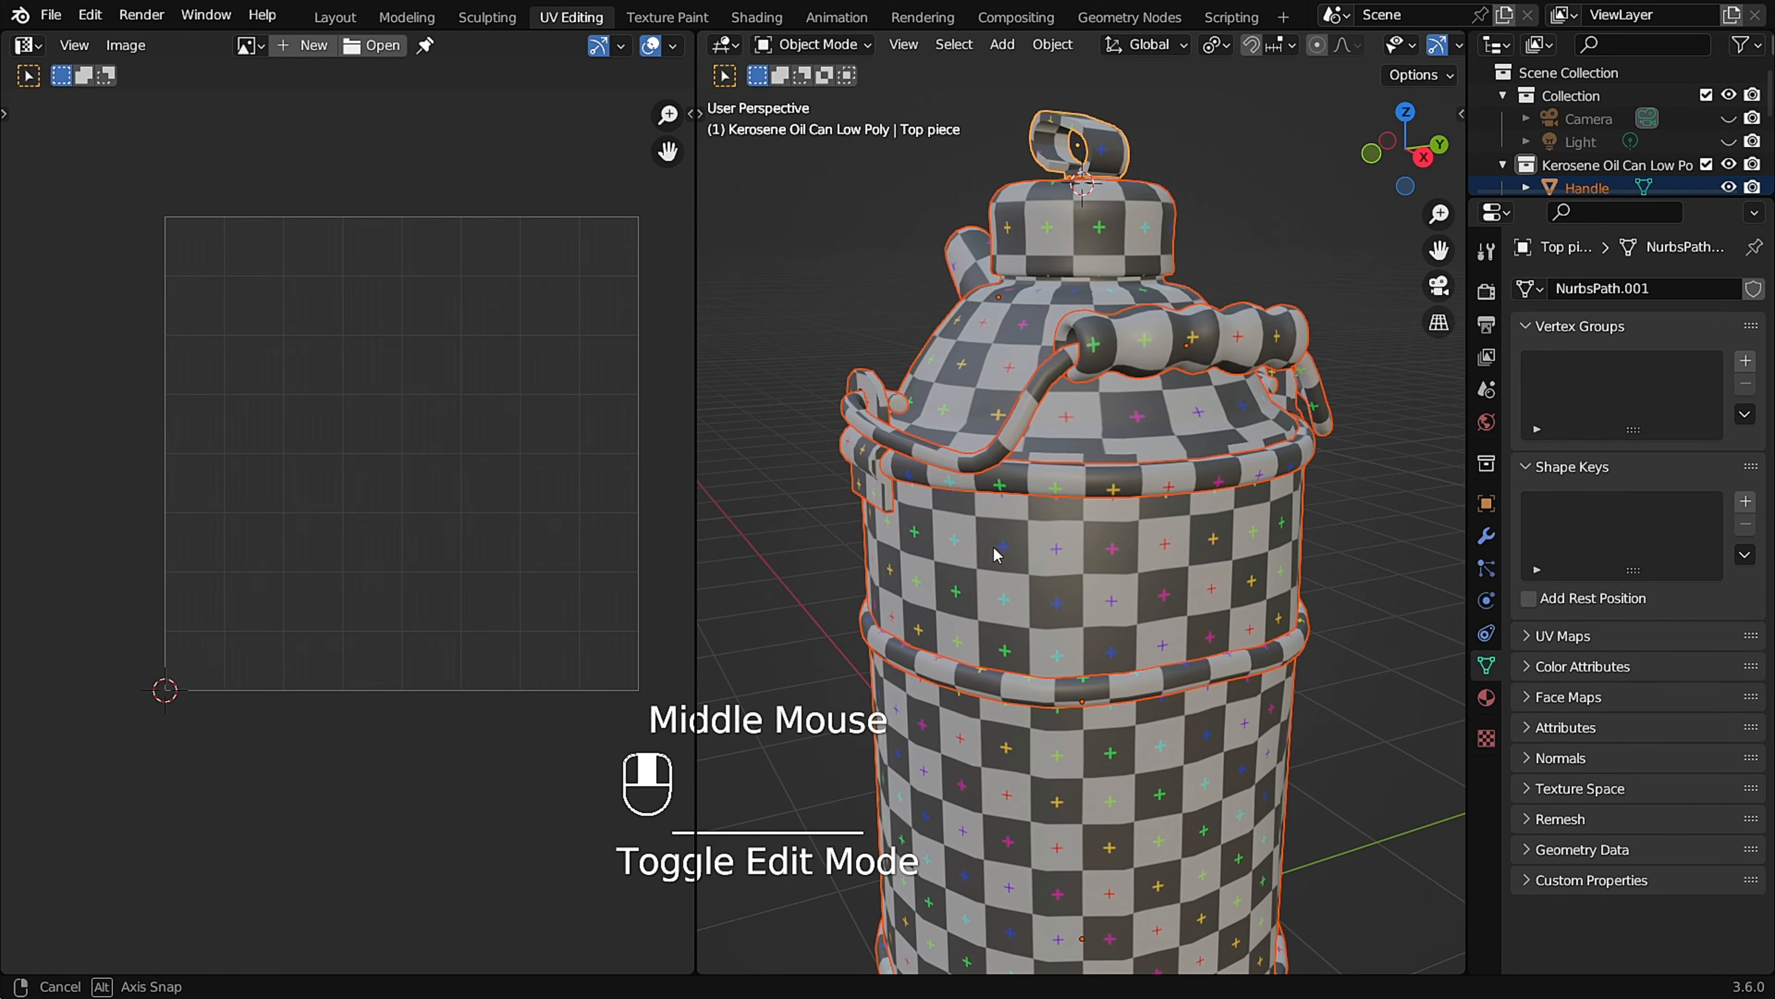
key(alt+space)
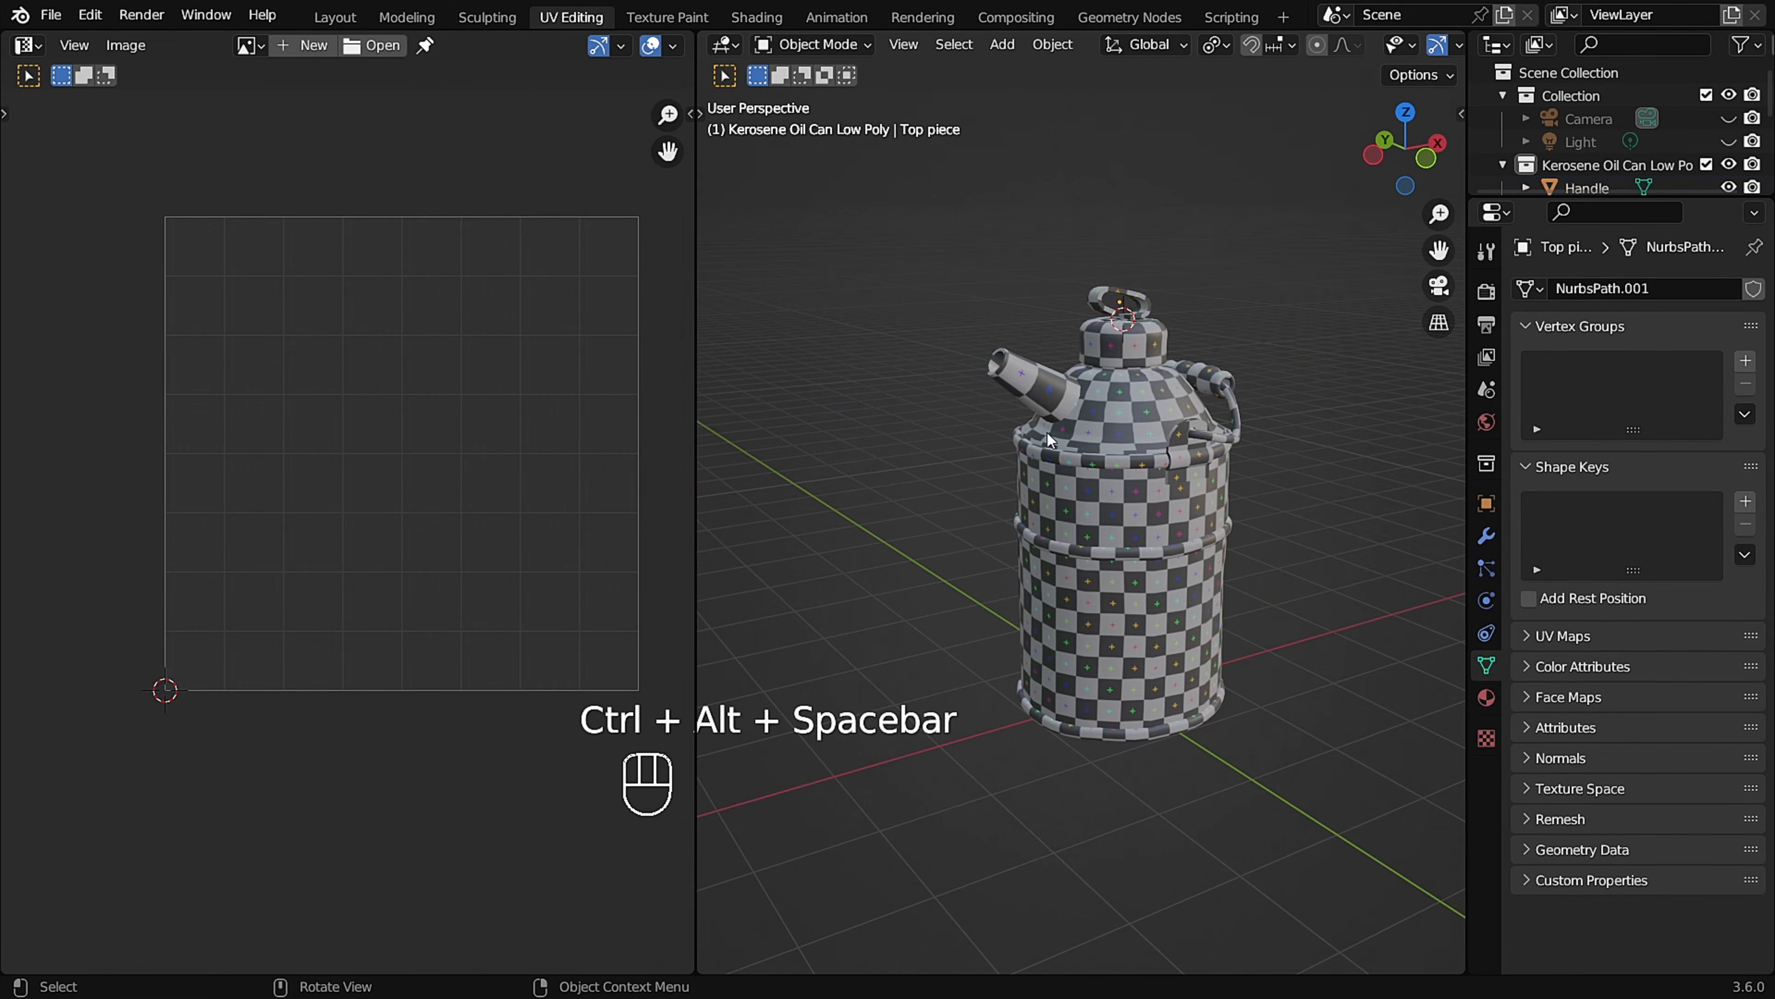
scroll(1105, 391, up, 3)
mouse_move(1120, 418)
middle_down()
mouse_move(1105, 413)
mouse_move(1121, 420)
middle_up()
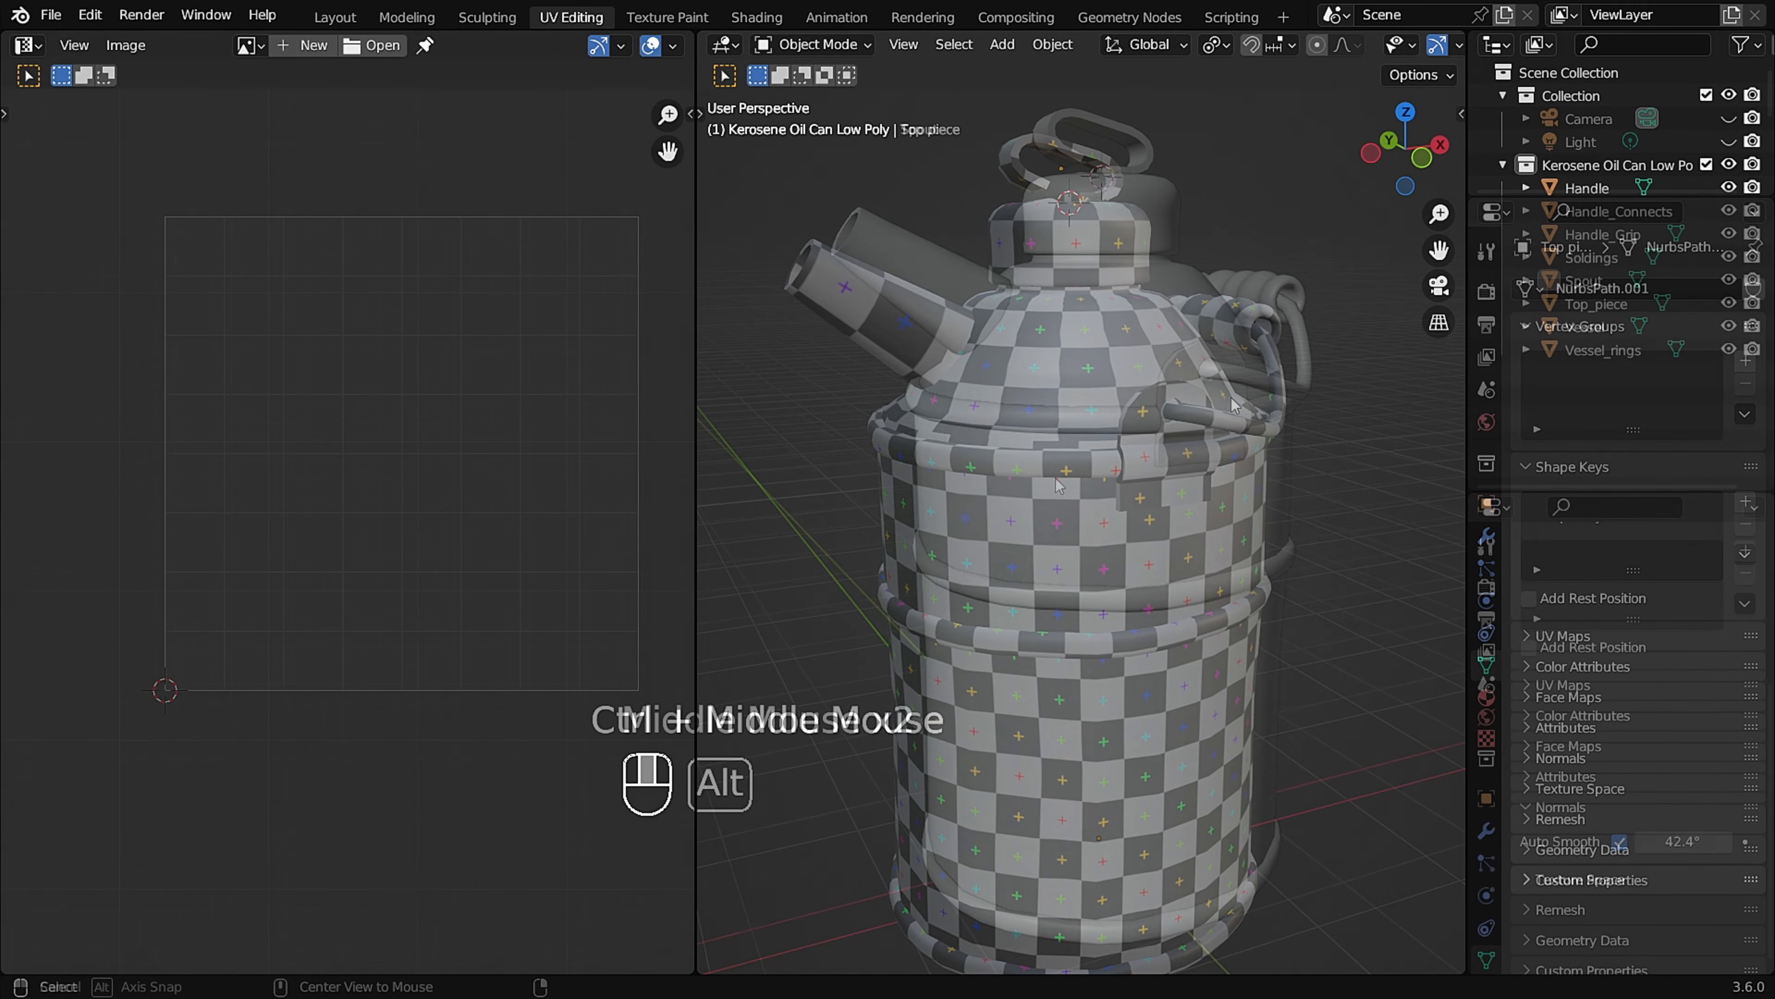
alt+middle_click(1093, 491)
alt+middle_click(1093, 491)
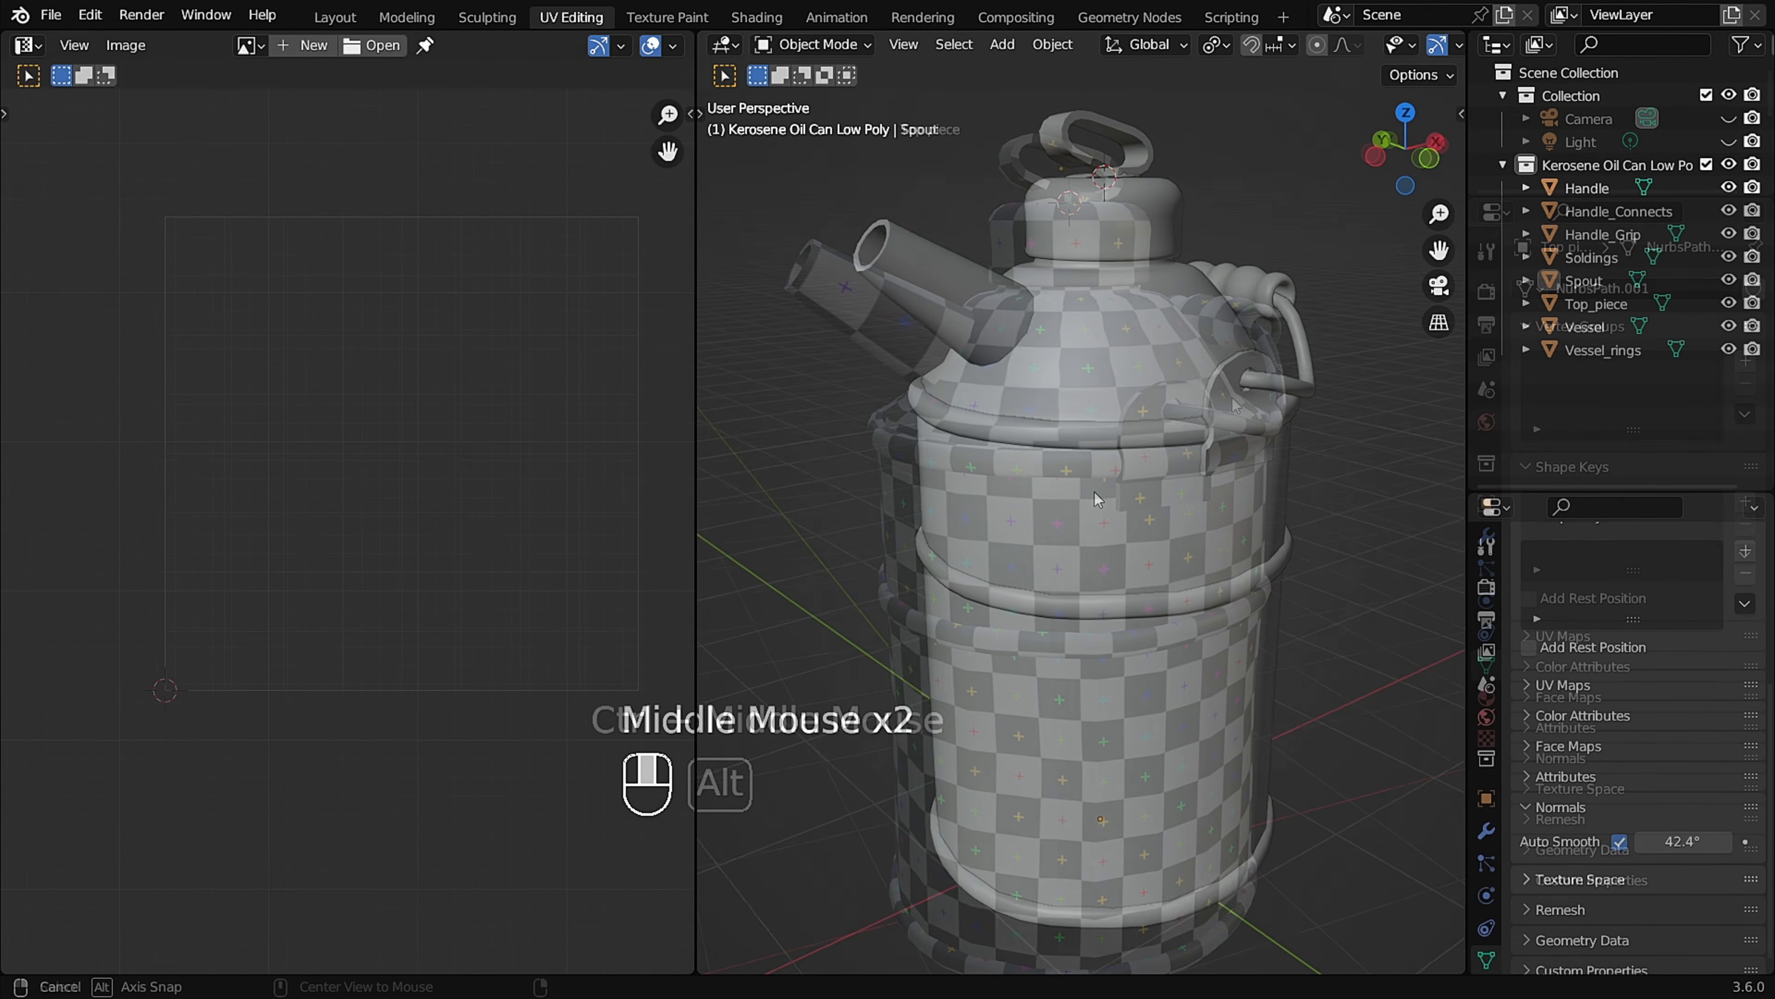
middle_drag(1108, 492, 1103, 483)
mouse_move(1176, 431)
middle_down()
mouse_move(1066, 422)
mouse_move(1177, 433)
middle_up()
middle_drag(1160, 338, 1160, 338)
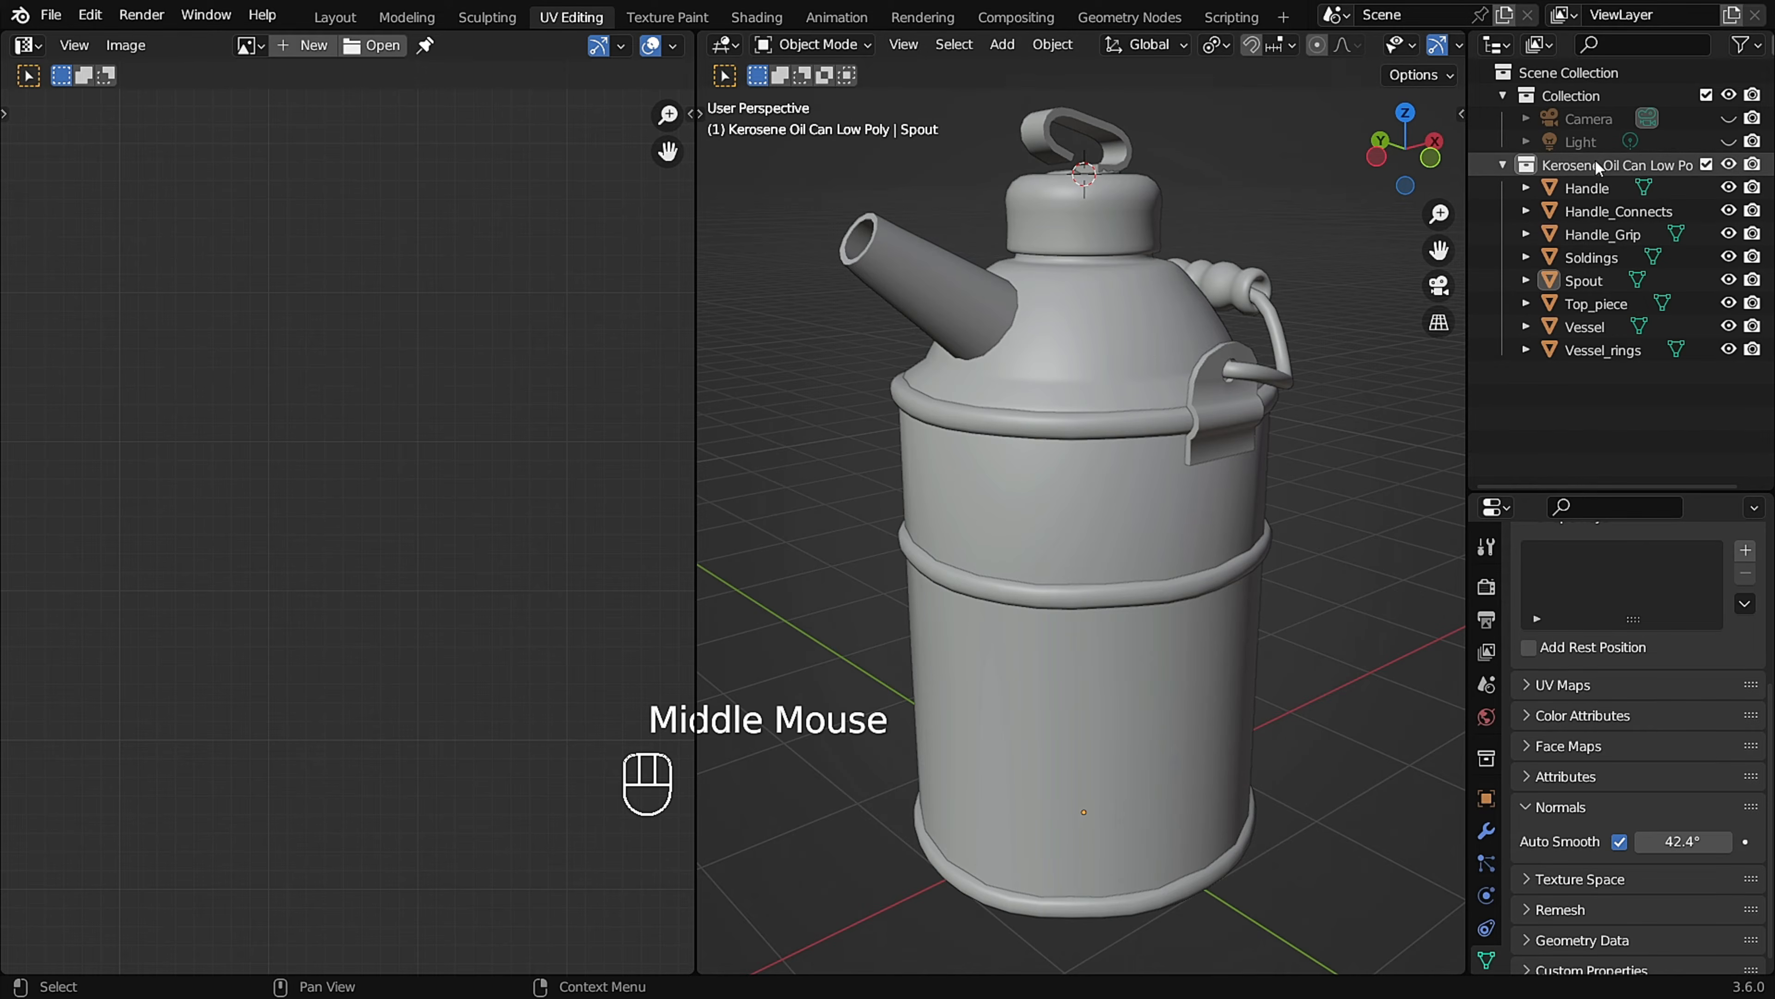
Create a new collection under the Scene Collection and name it Kerosene Oil Can High Poly.
click(1537, 69)
right_click(1540, 72)
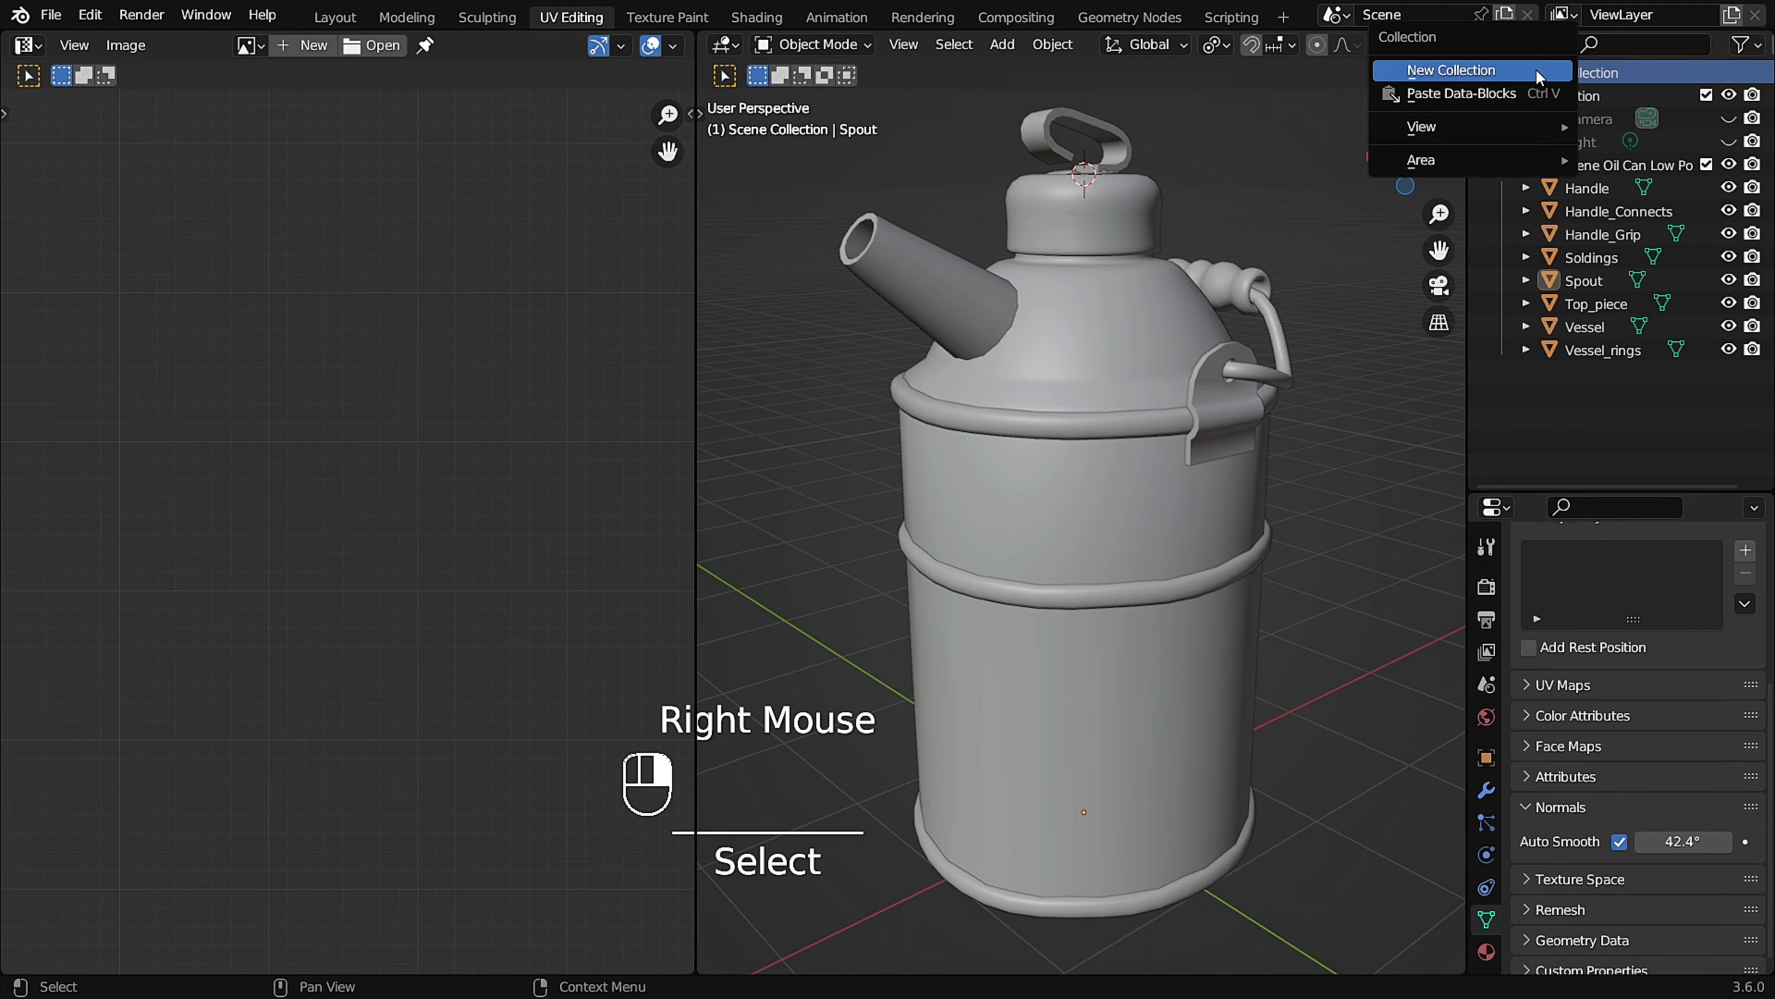
click(1538, 70)
double_click(1610, 164)
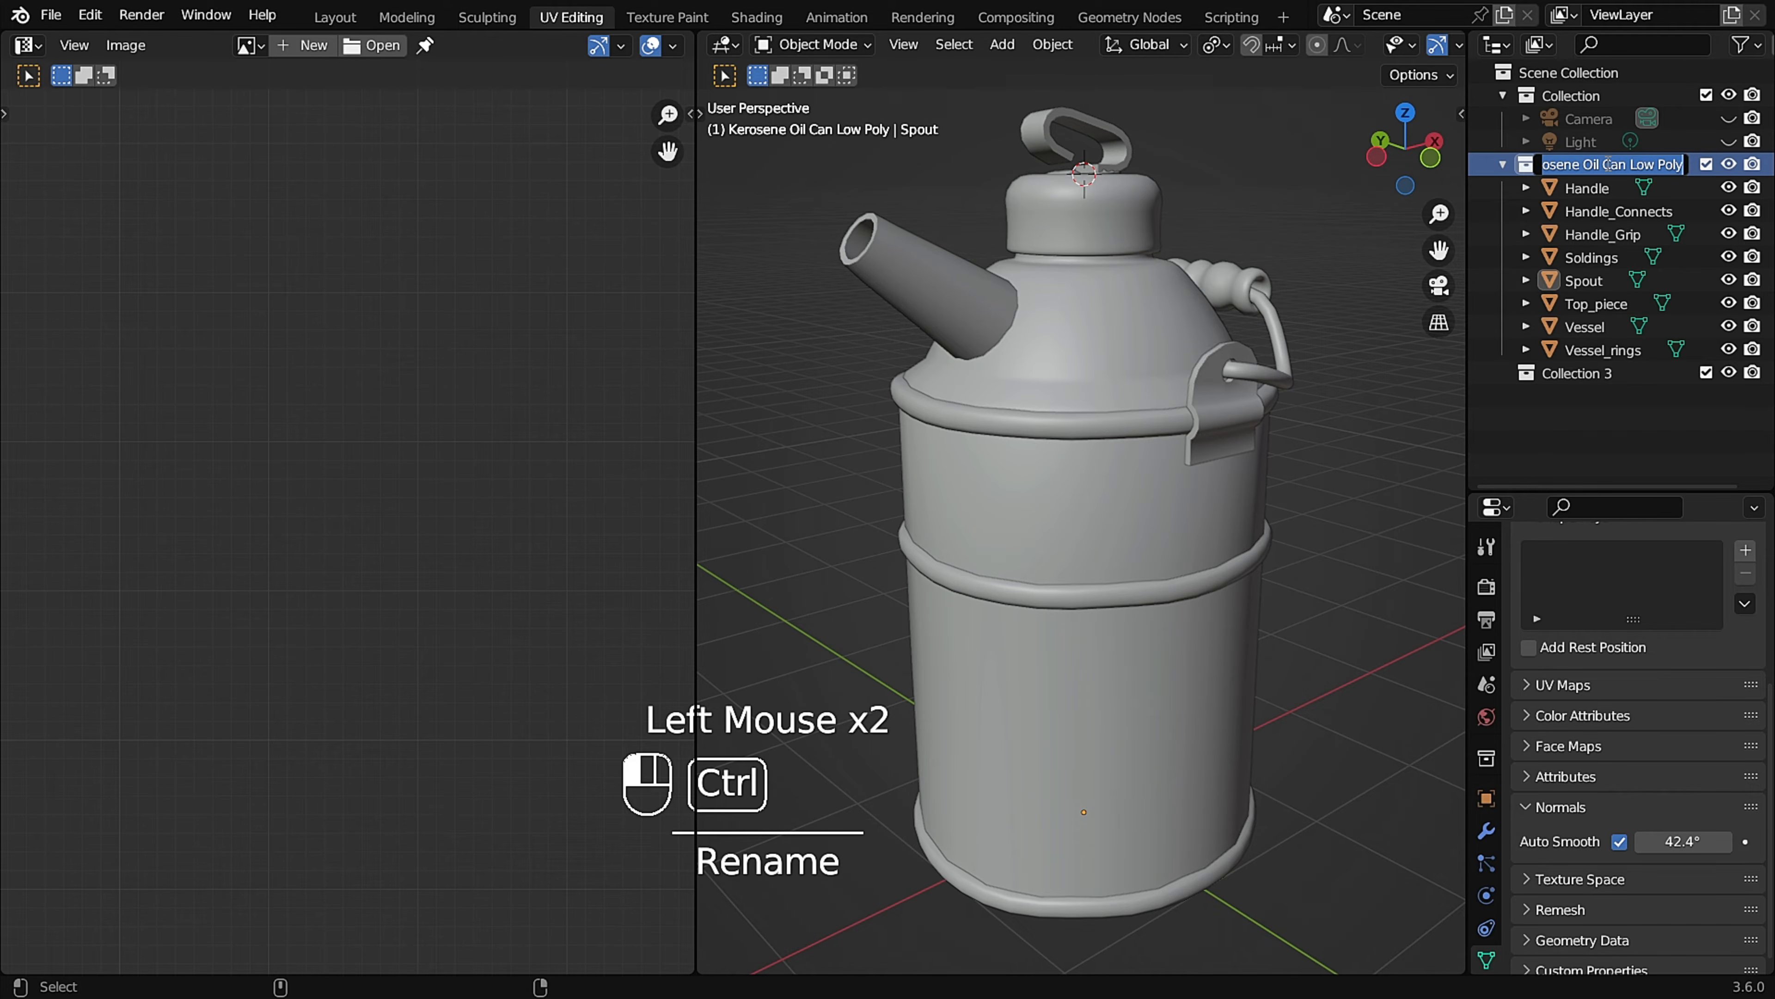
ctrl+click(1588, 372)
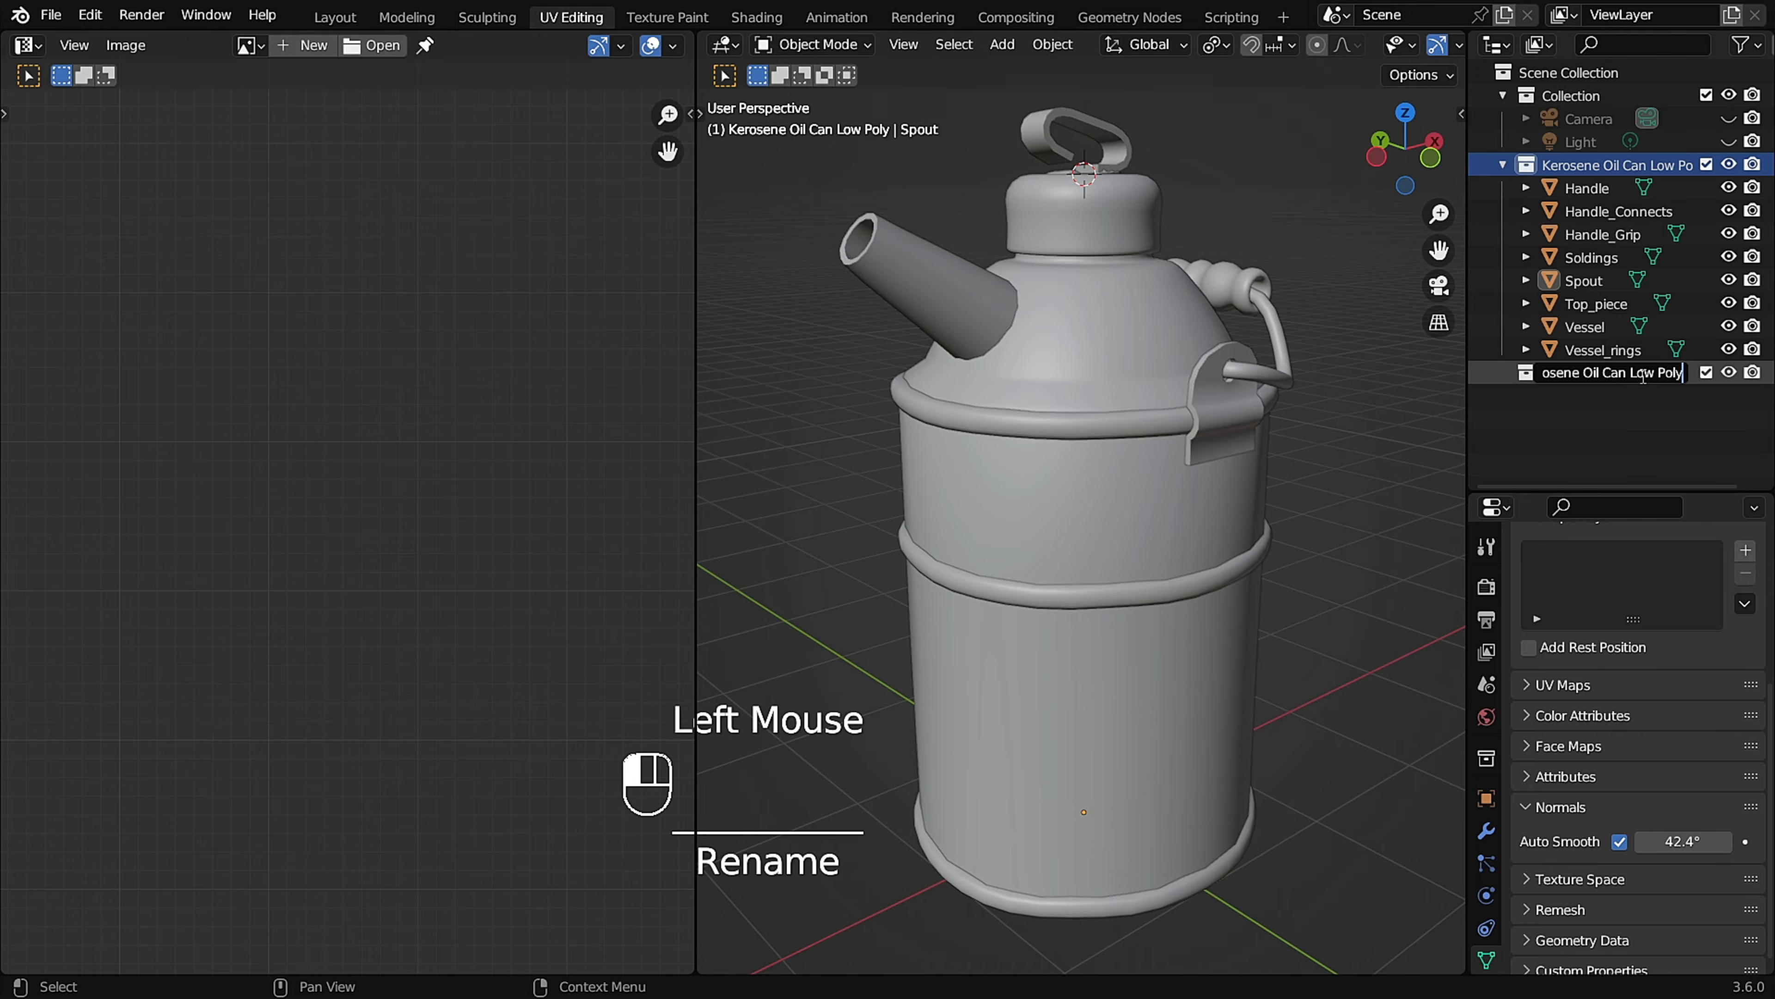
drag(1657, 372, 1634, 375)
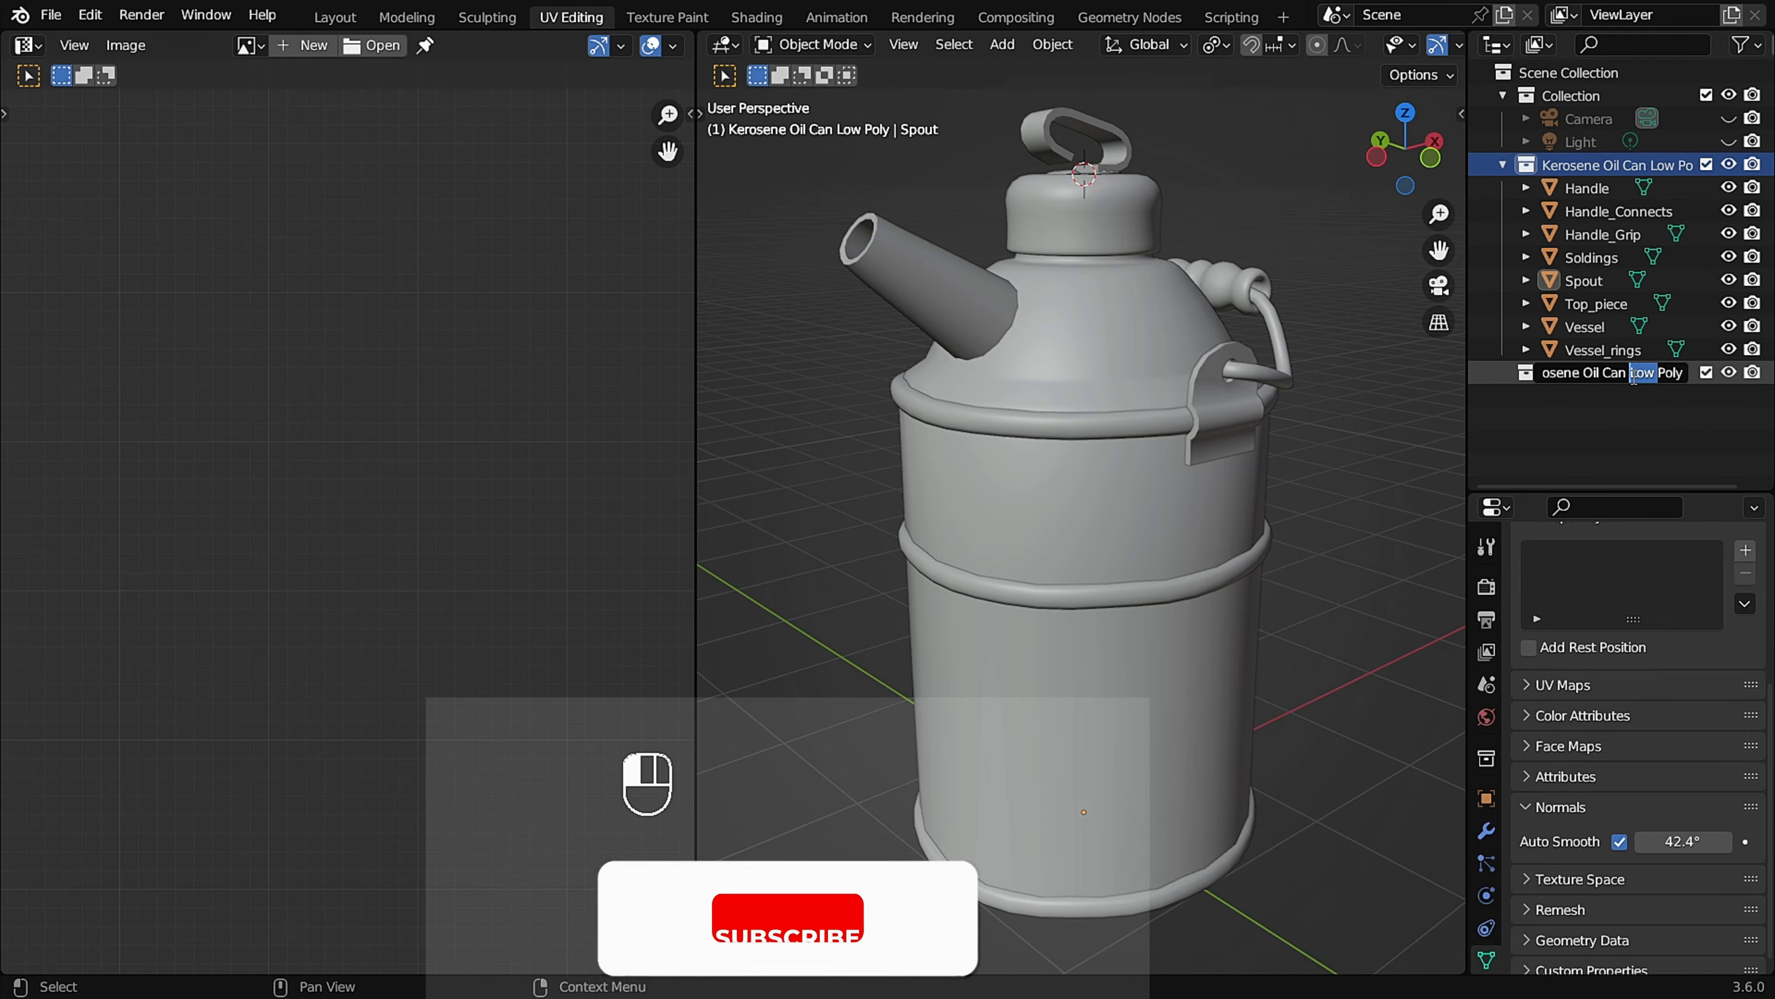
key(Caps_Lock)
text(High)
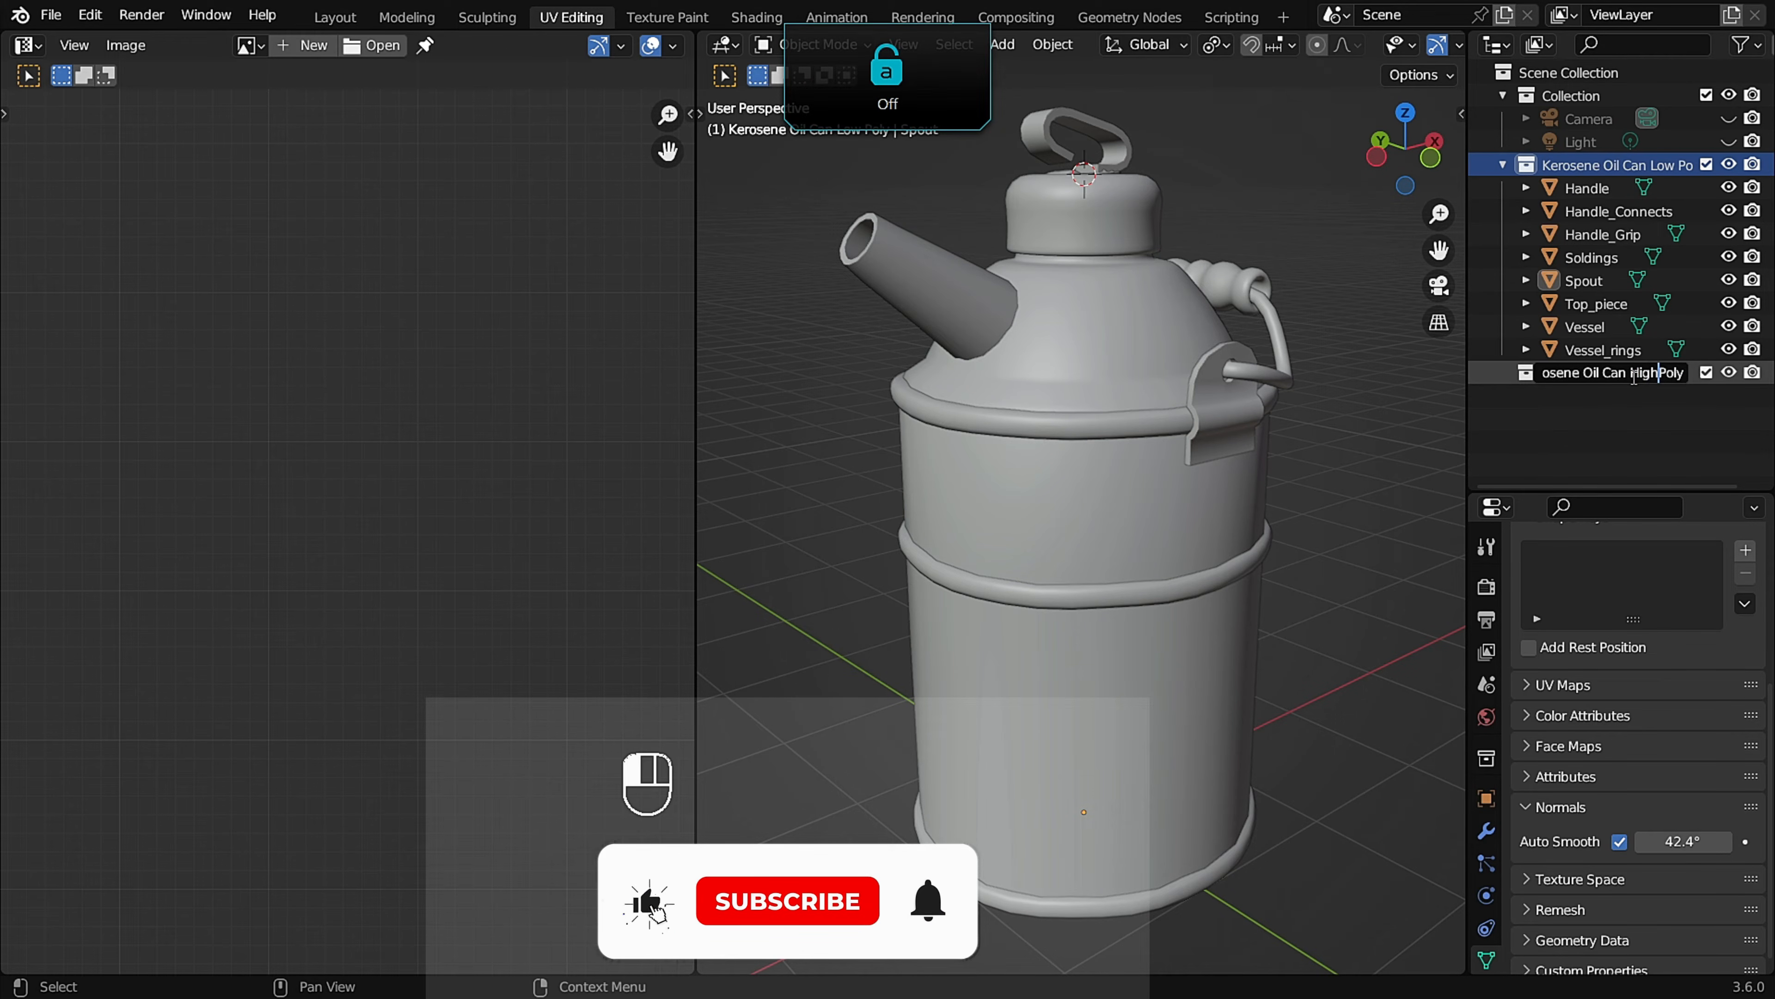
key(Return)
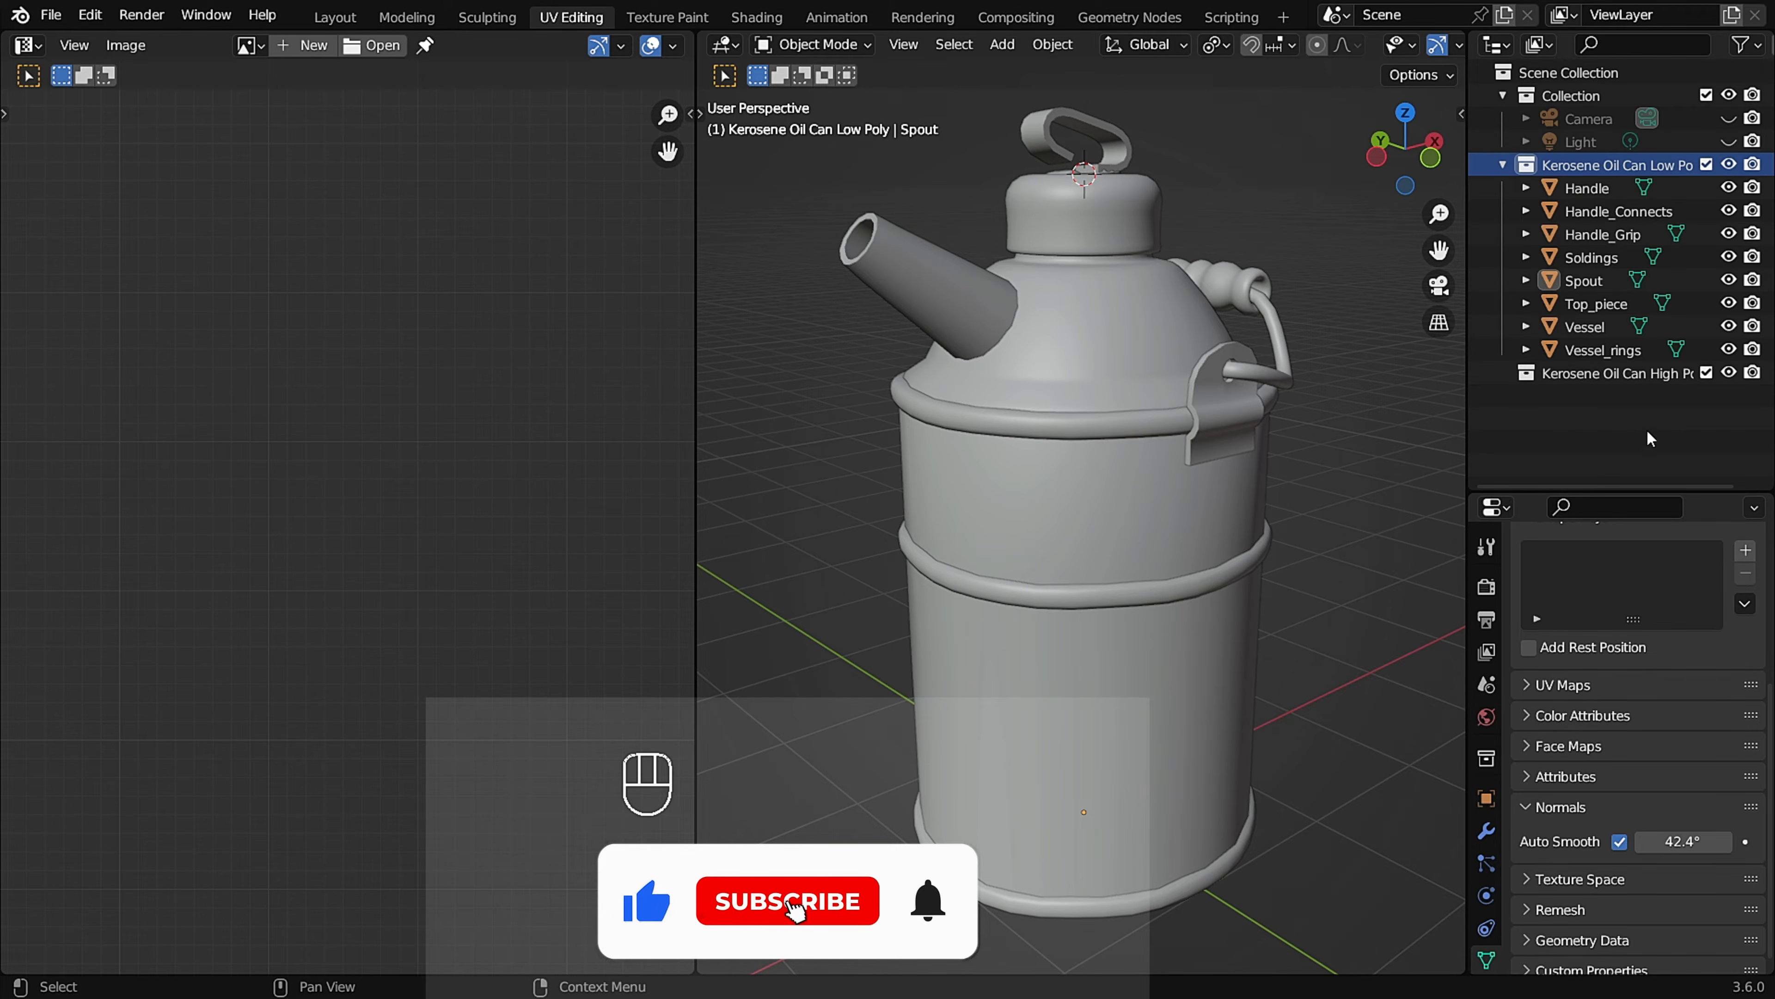
Duplicate all objects from Handle to Vessel_rings in place, cancelling the movement of the copies.
click(1602, 191)
shift+click(1634, 352)
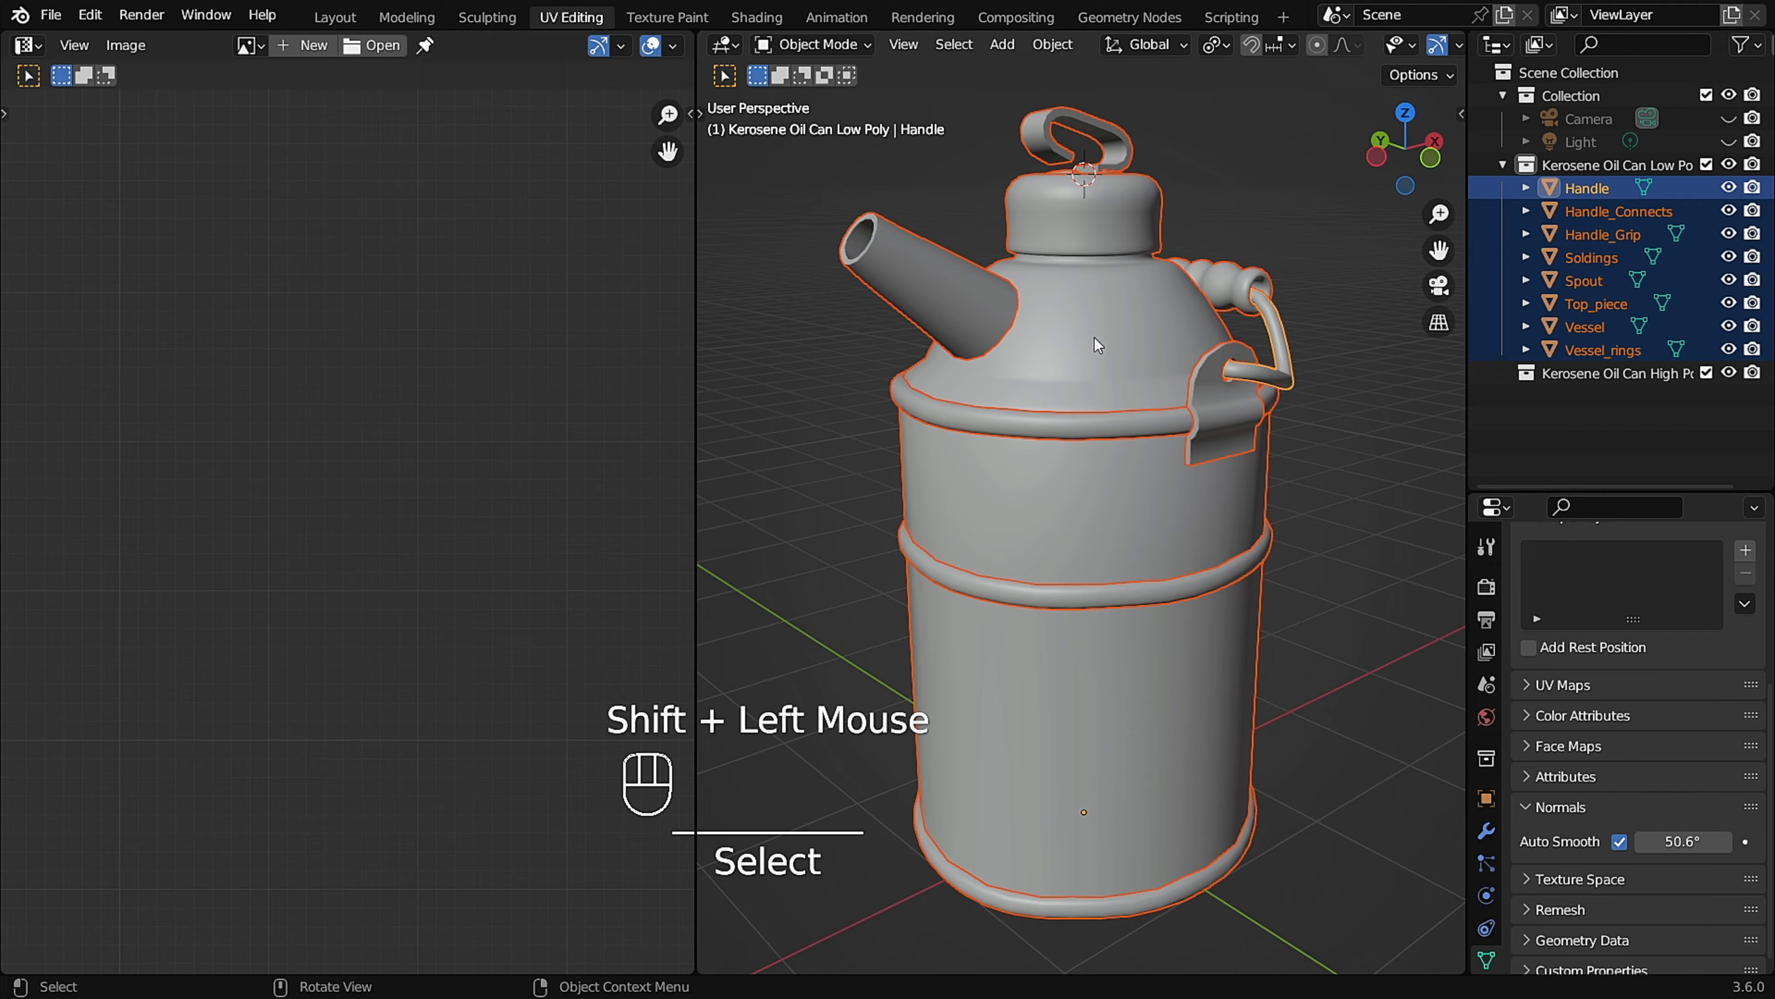
key(shift+d)
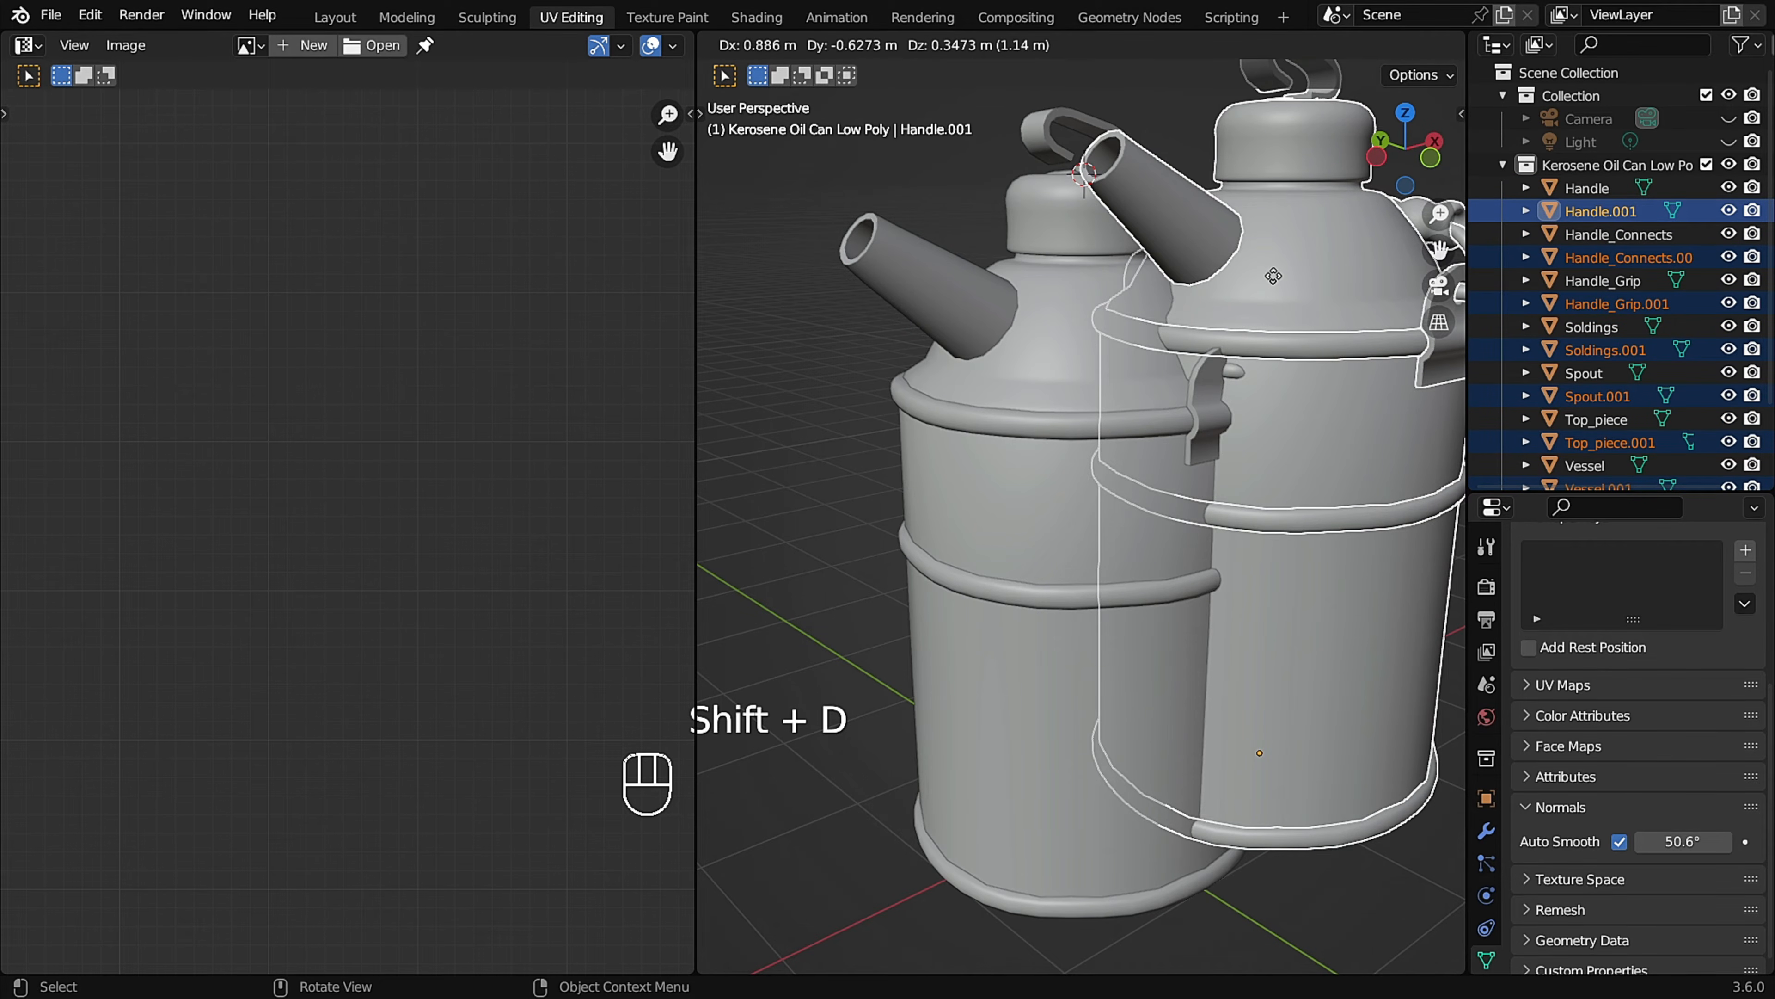
right_click(1274, 276)
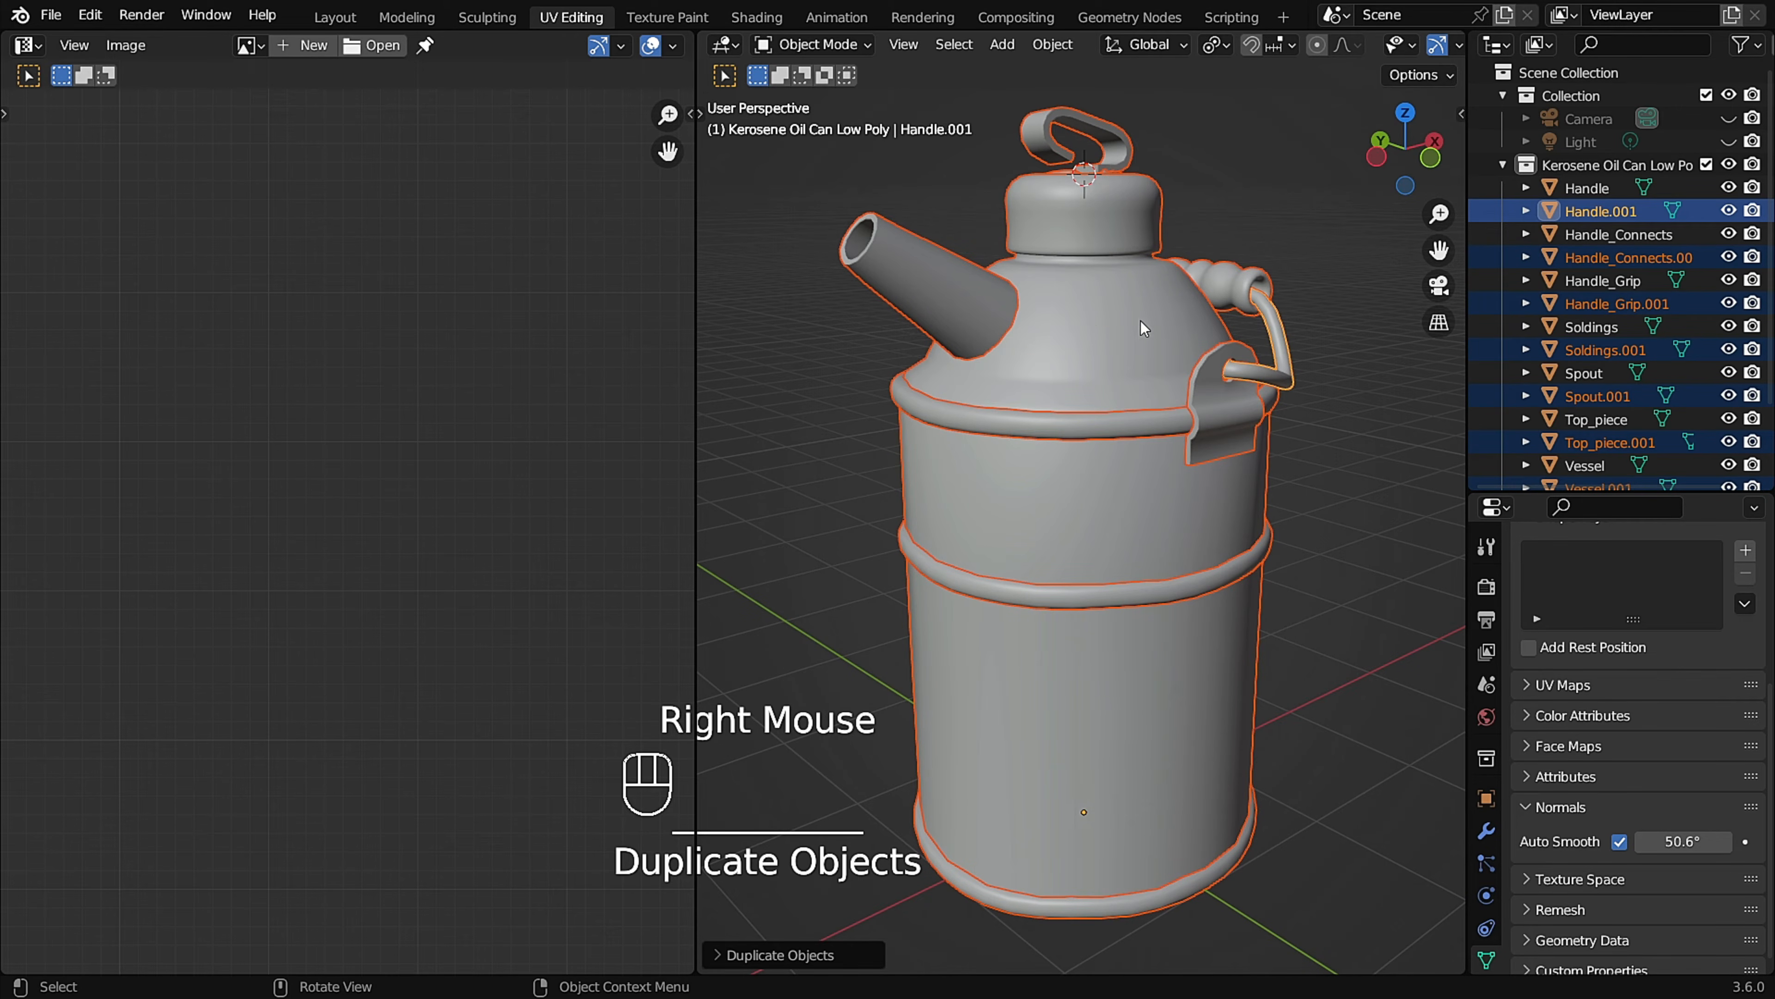
Move the duplicated .001 objects into the Kerosene Oil Can High Poly collection.
scroll(1706, 361, down, 4)
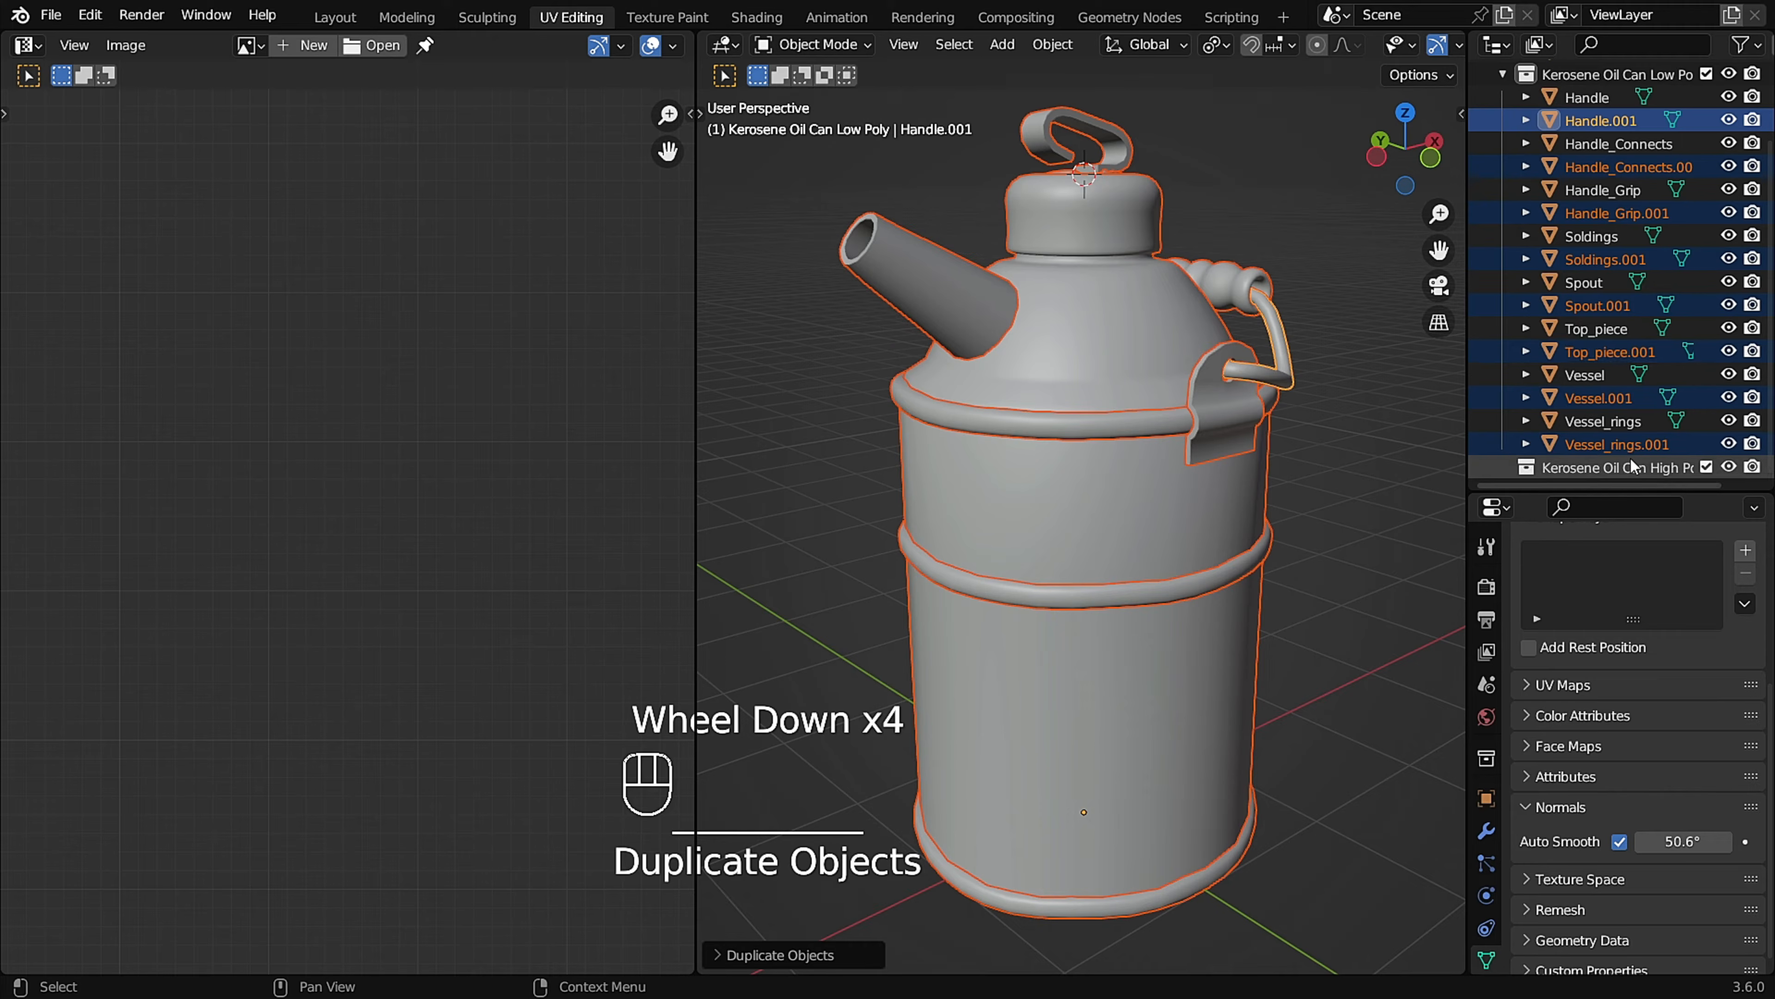
drag(1608, 440, 1599, 468)
scroll(1634, 382, down, 2)
scroll(1634, 379, up, 2)
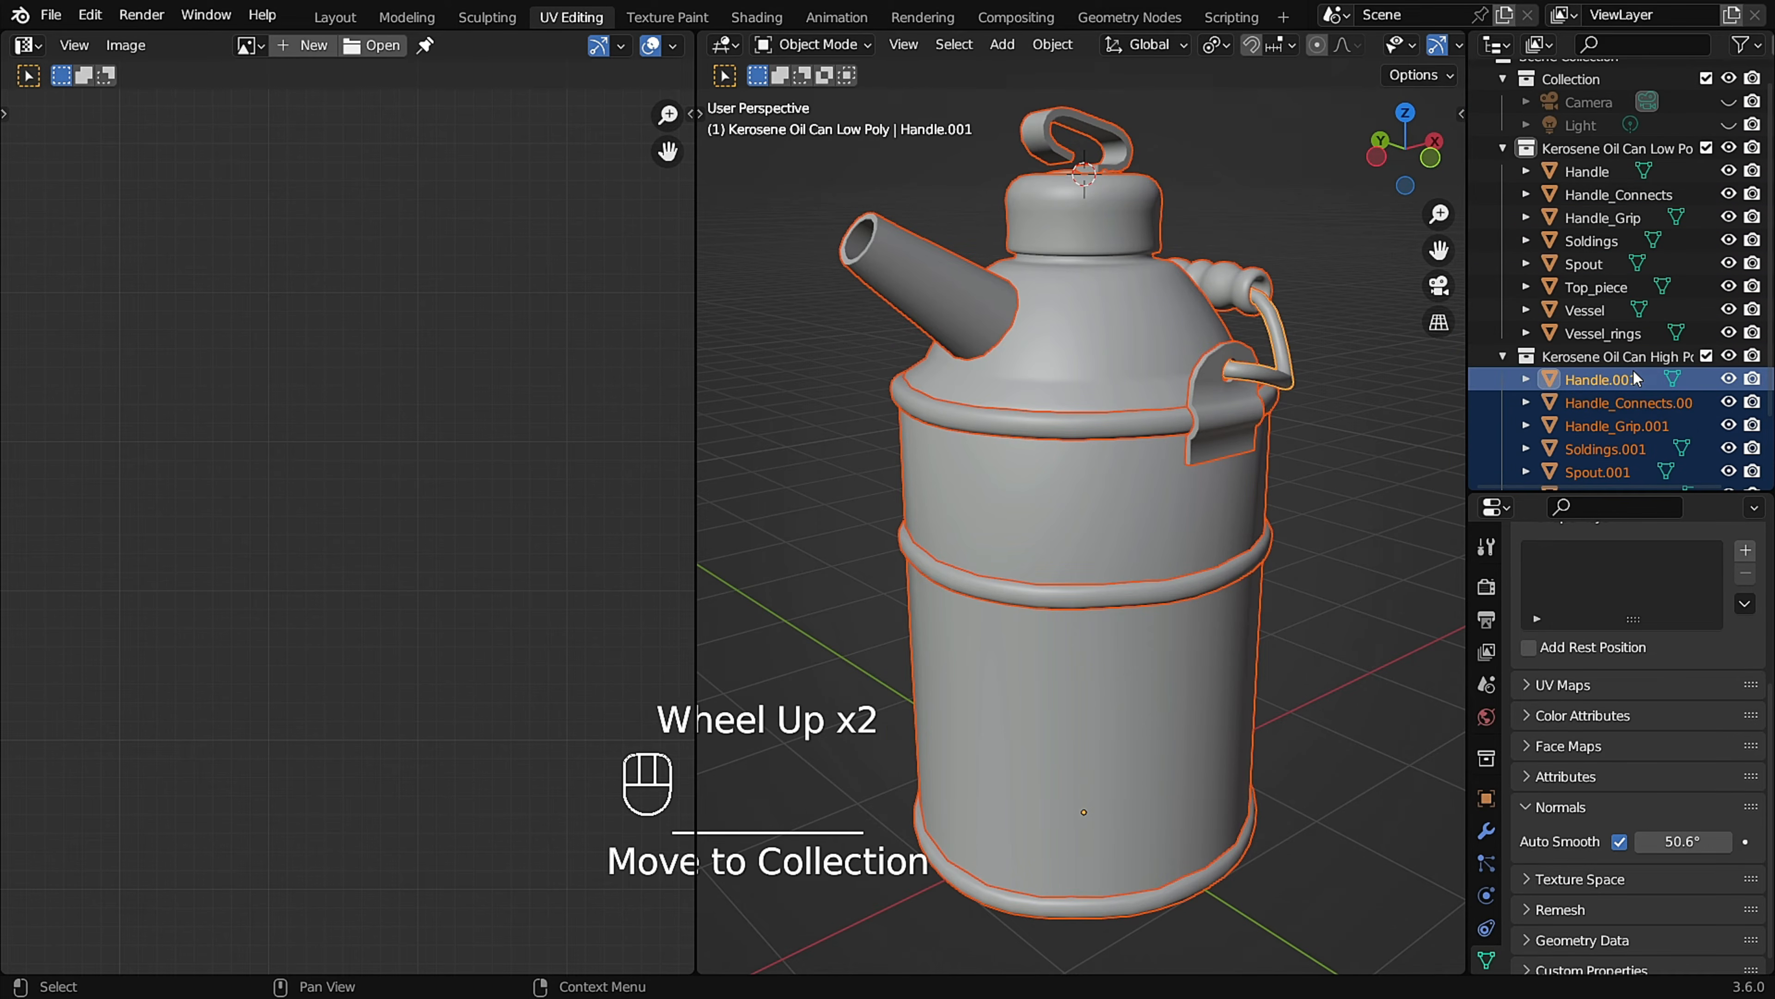
Batch rename all objects in the Kerosene Oil Can Low Poly collection, using Set Name to add the suffix _low.
click(1602, 172)
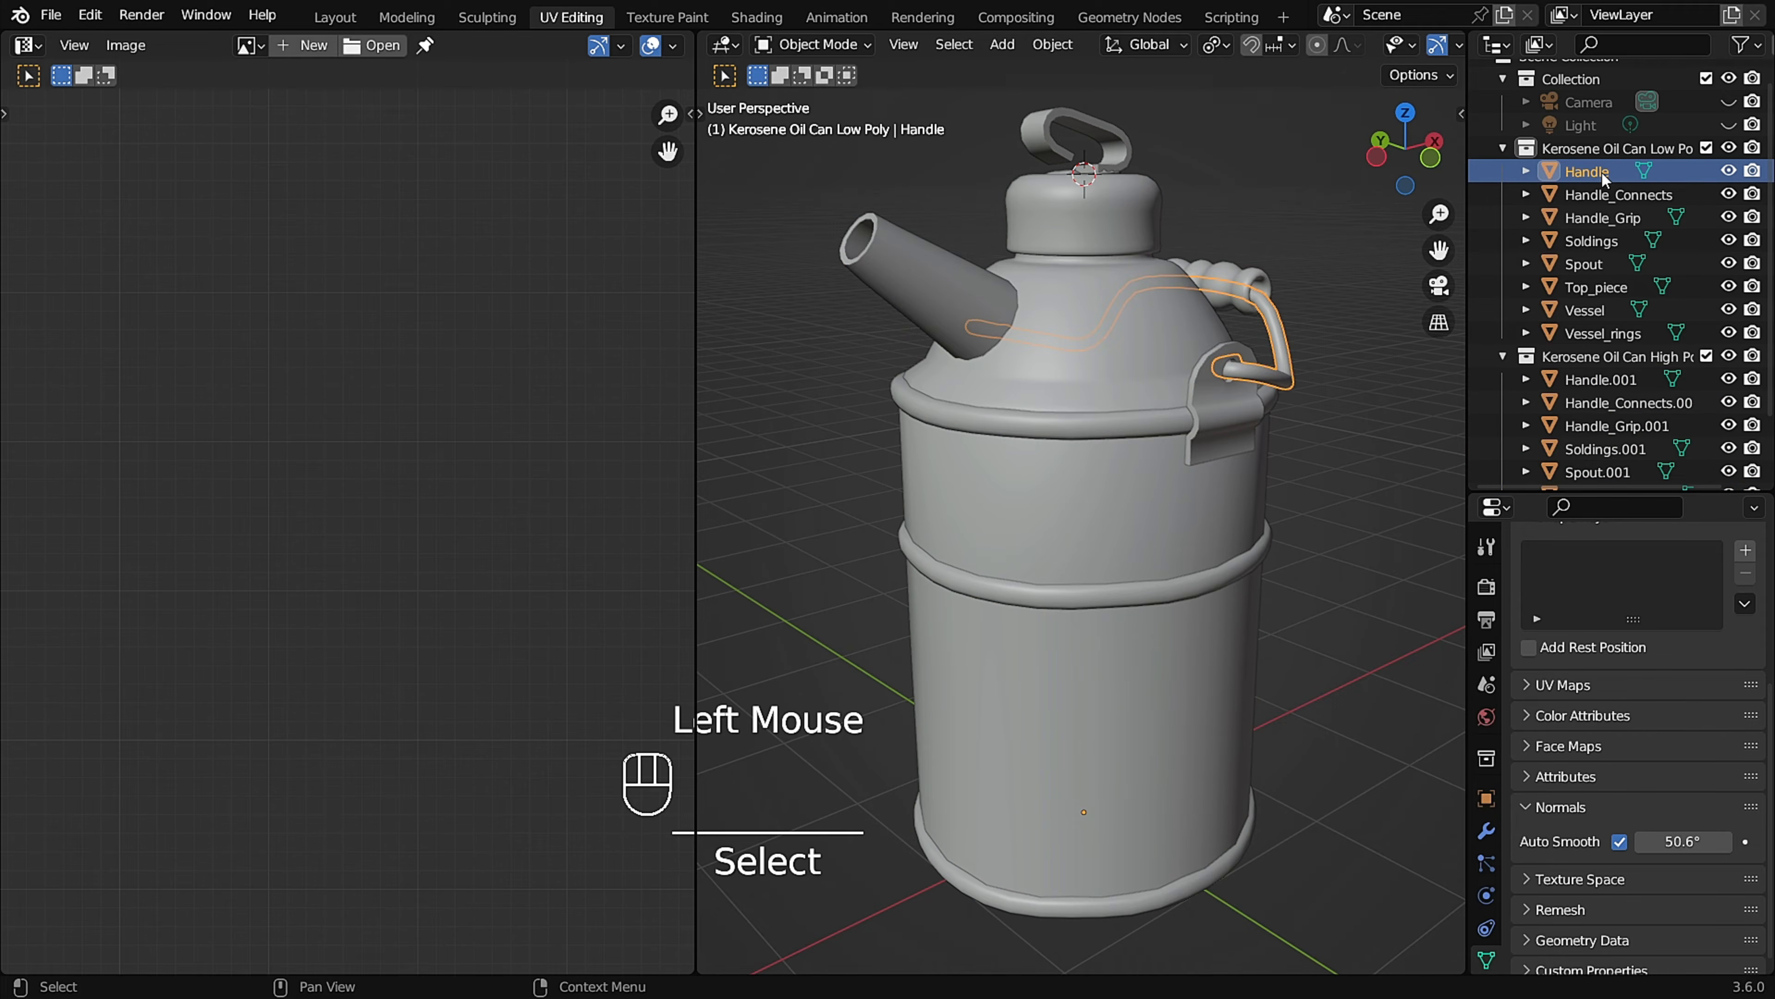
shift+click(1604, 334)
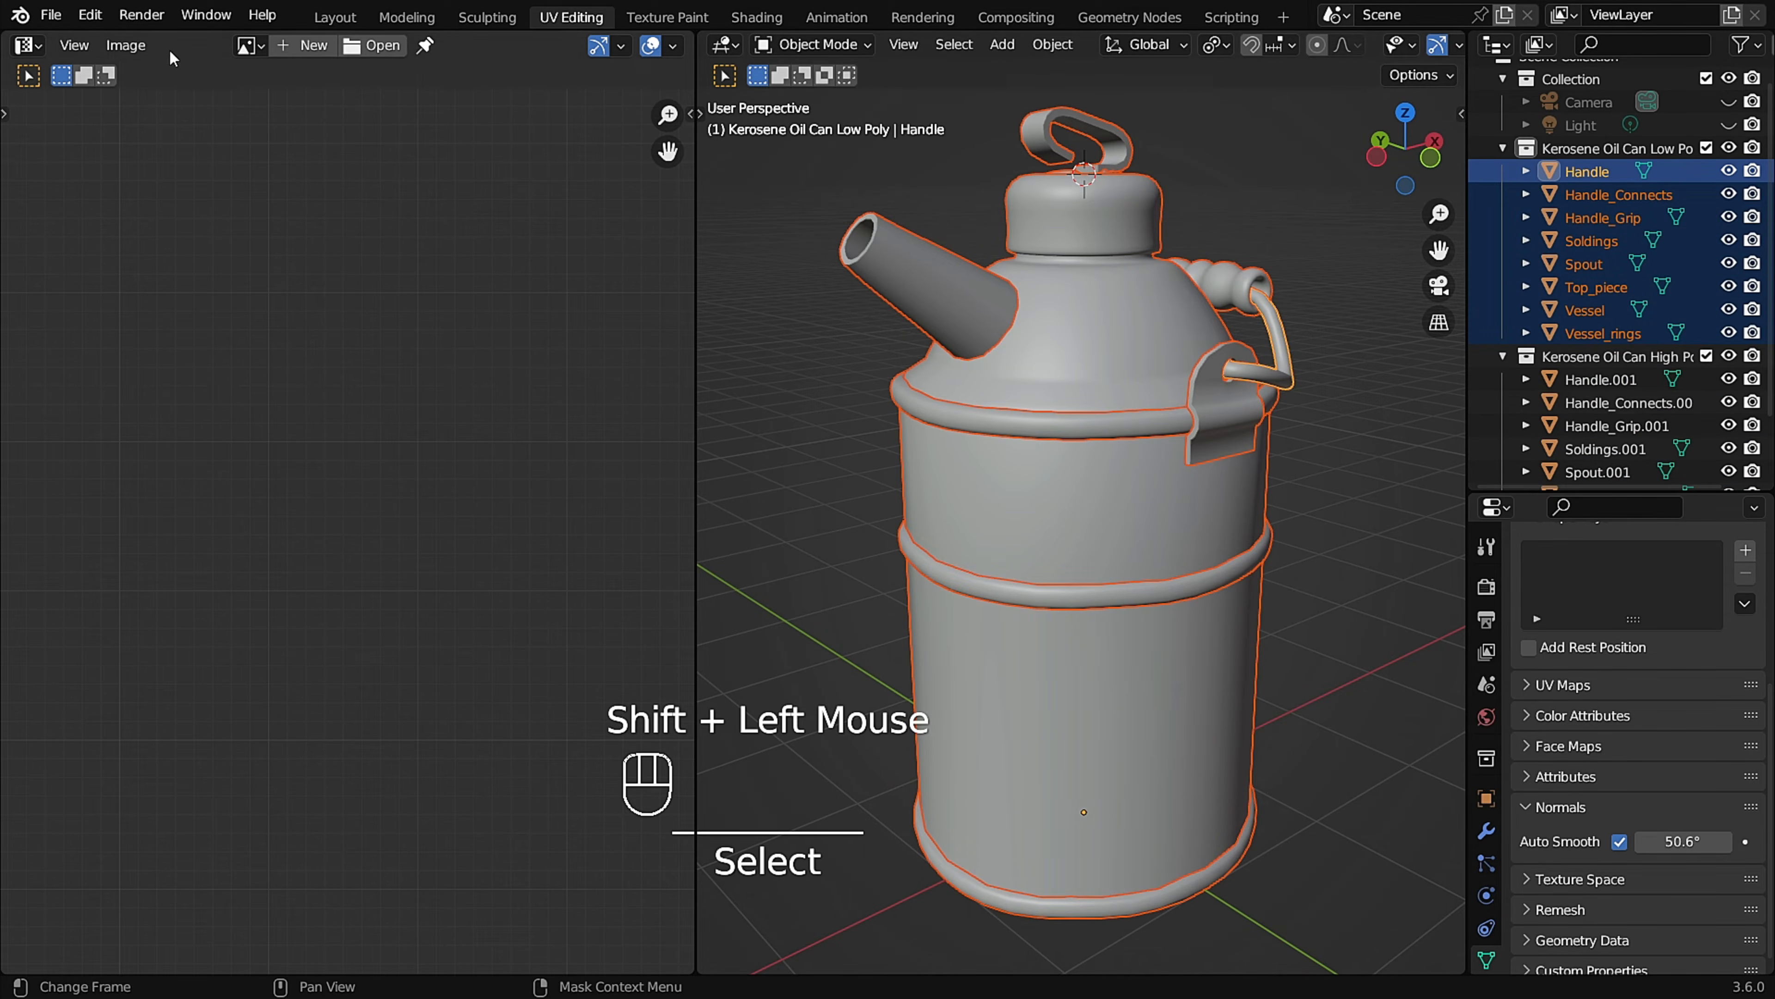
click(91, 15)
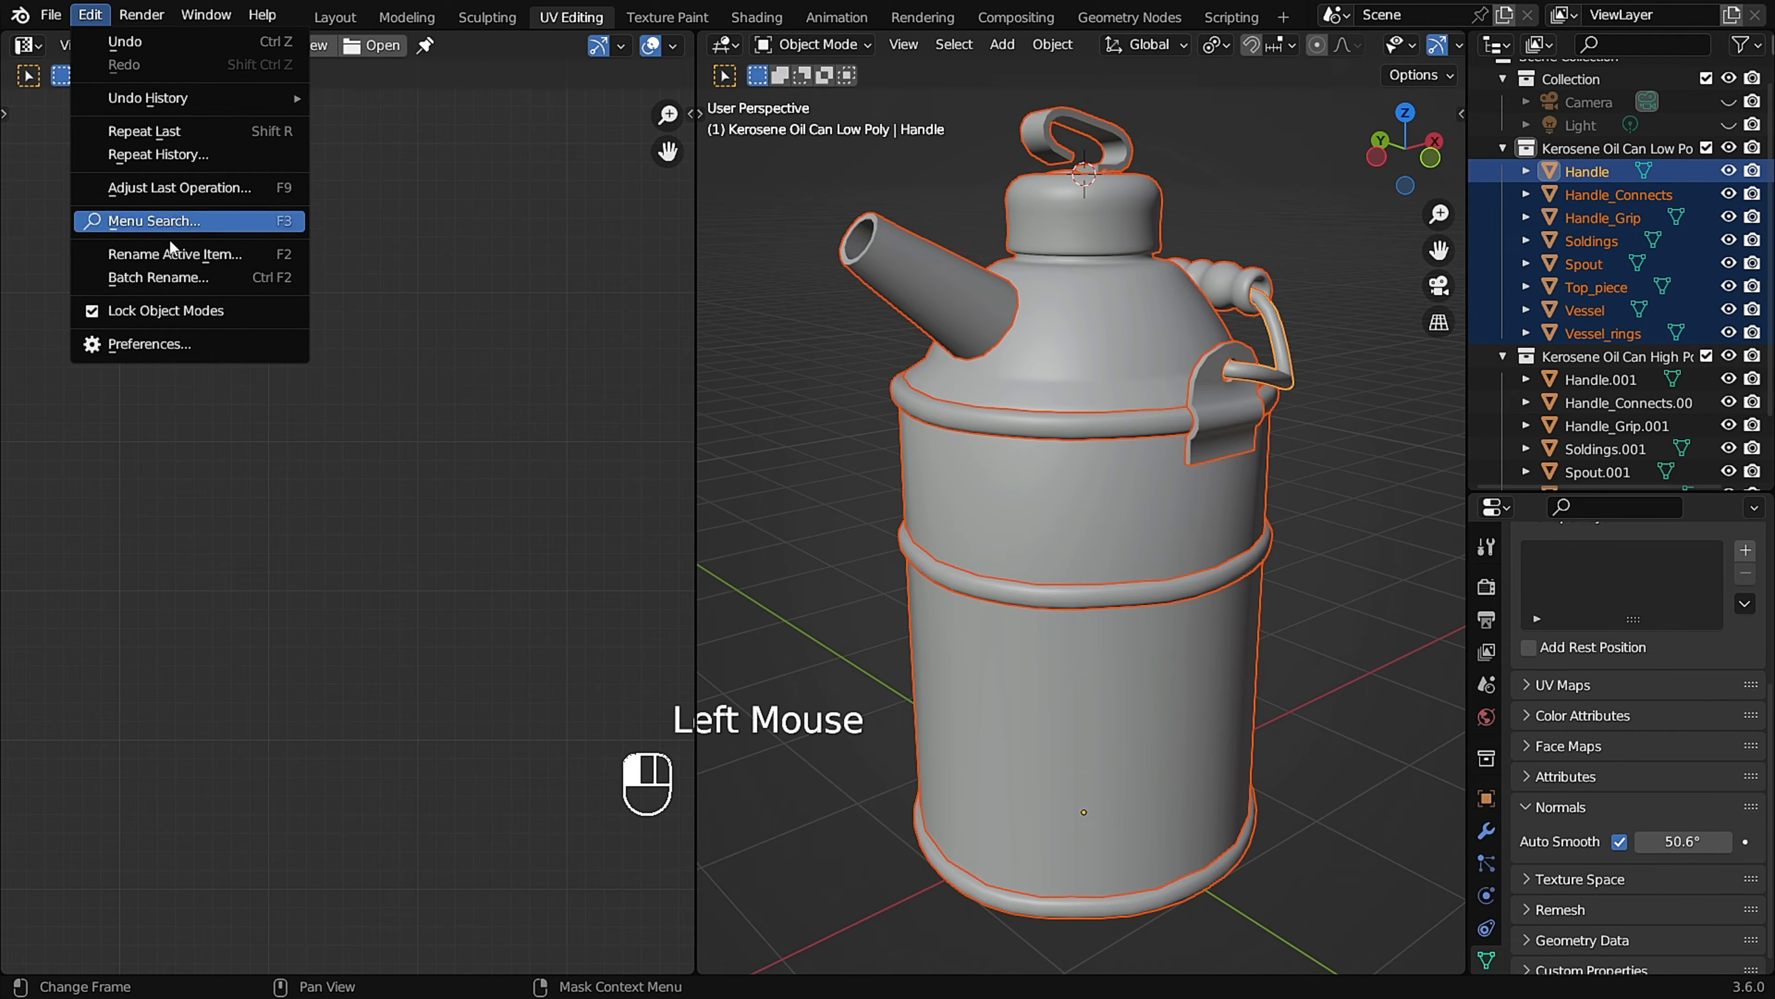
click(219, 277)
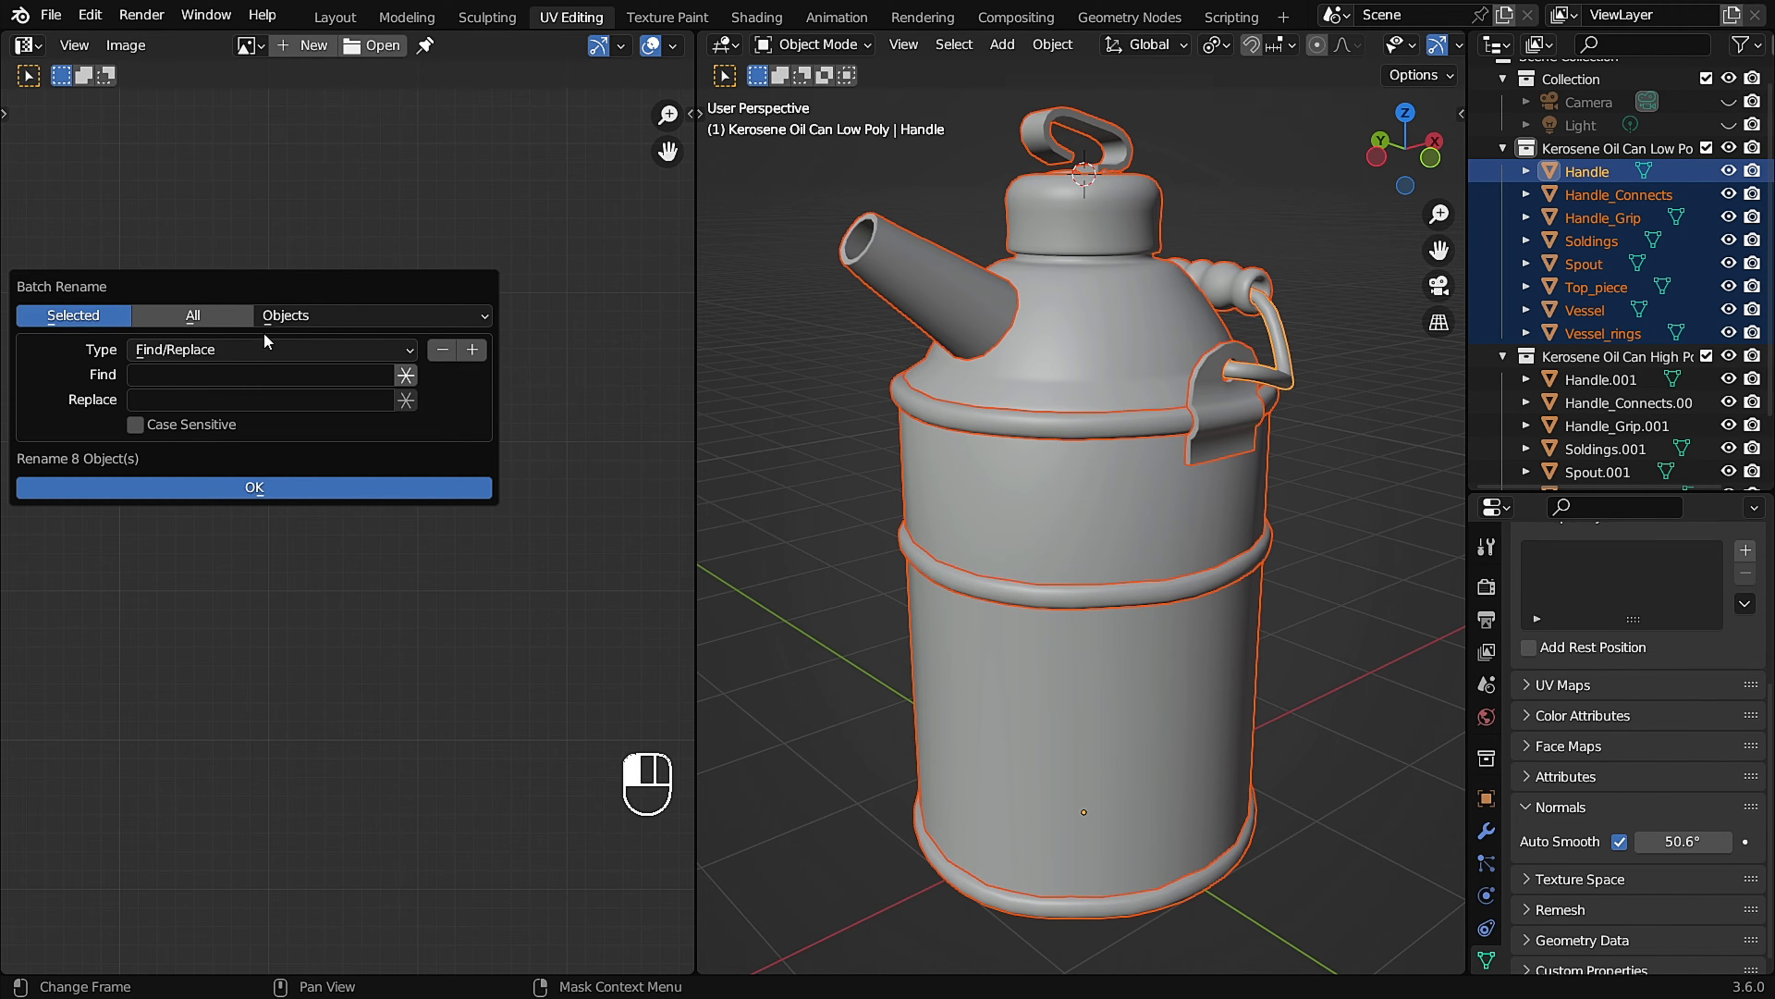
click(291, 350)
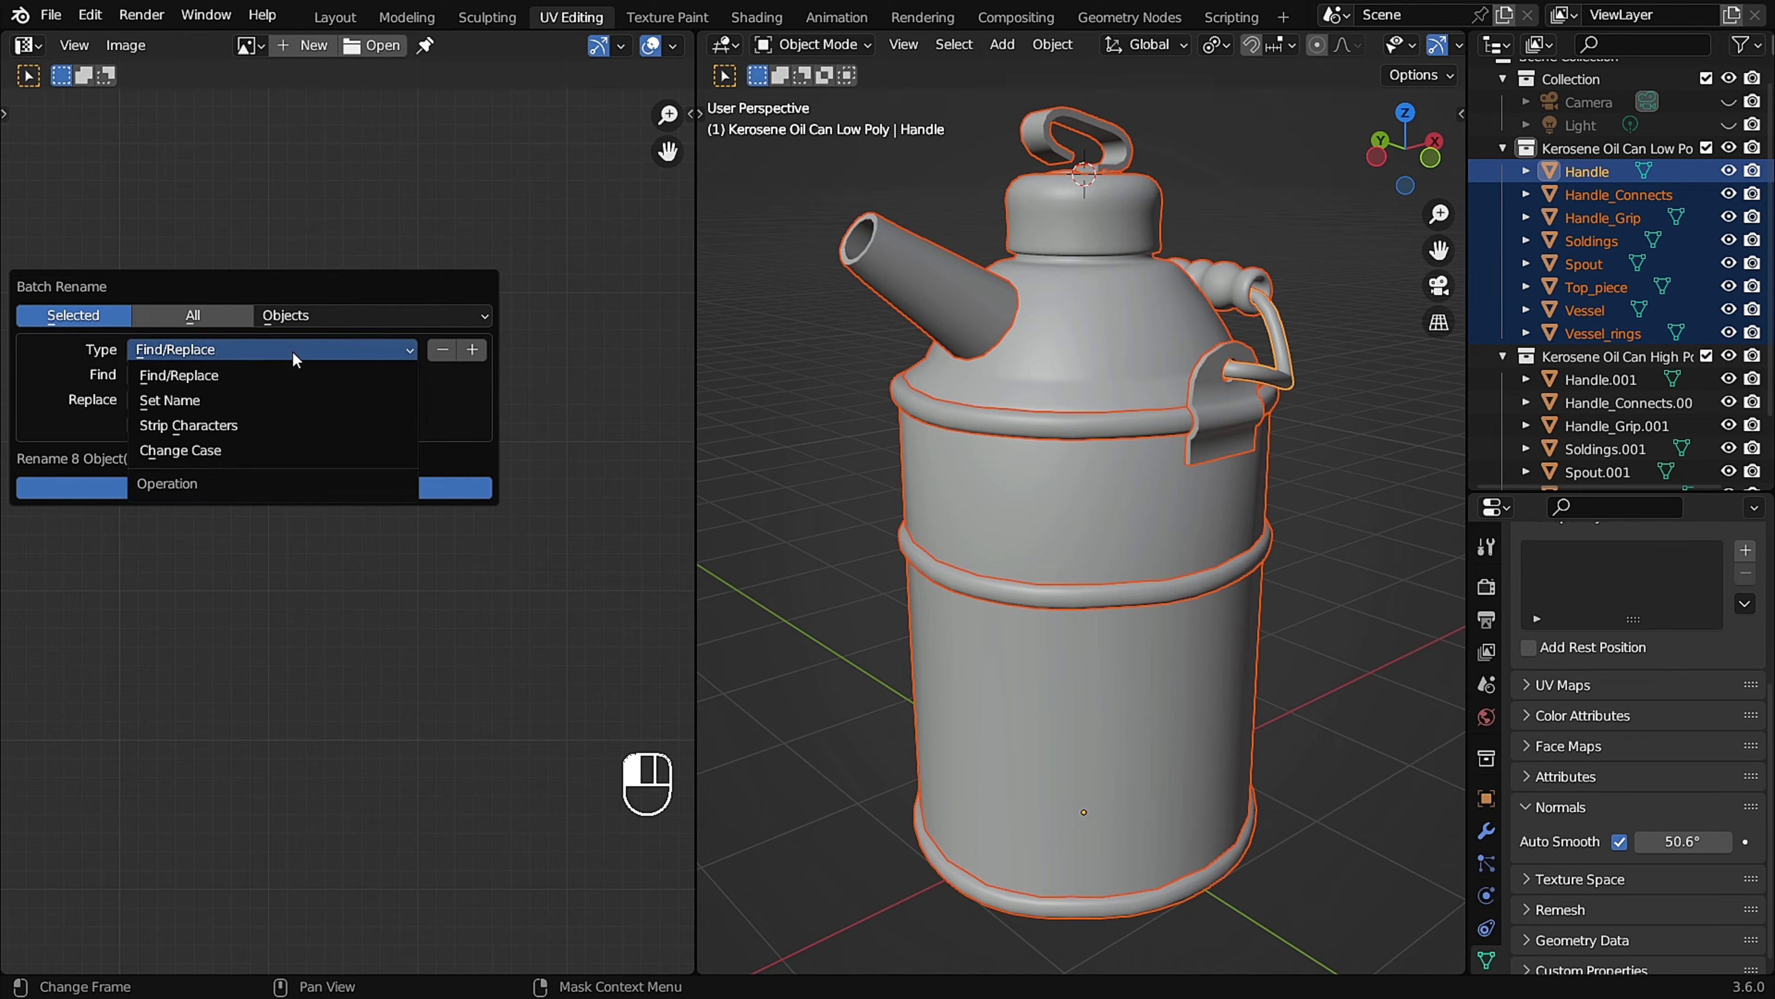
click(275, 408)
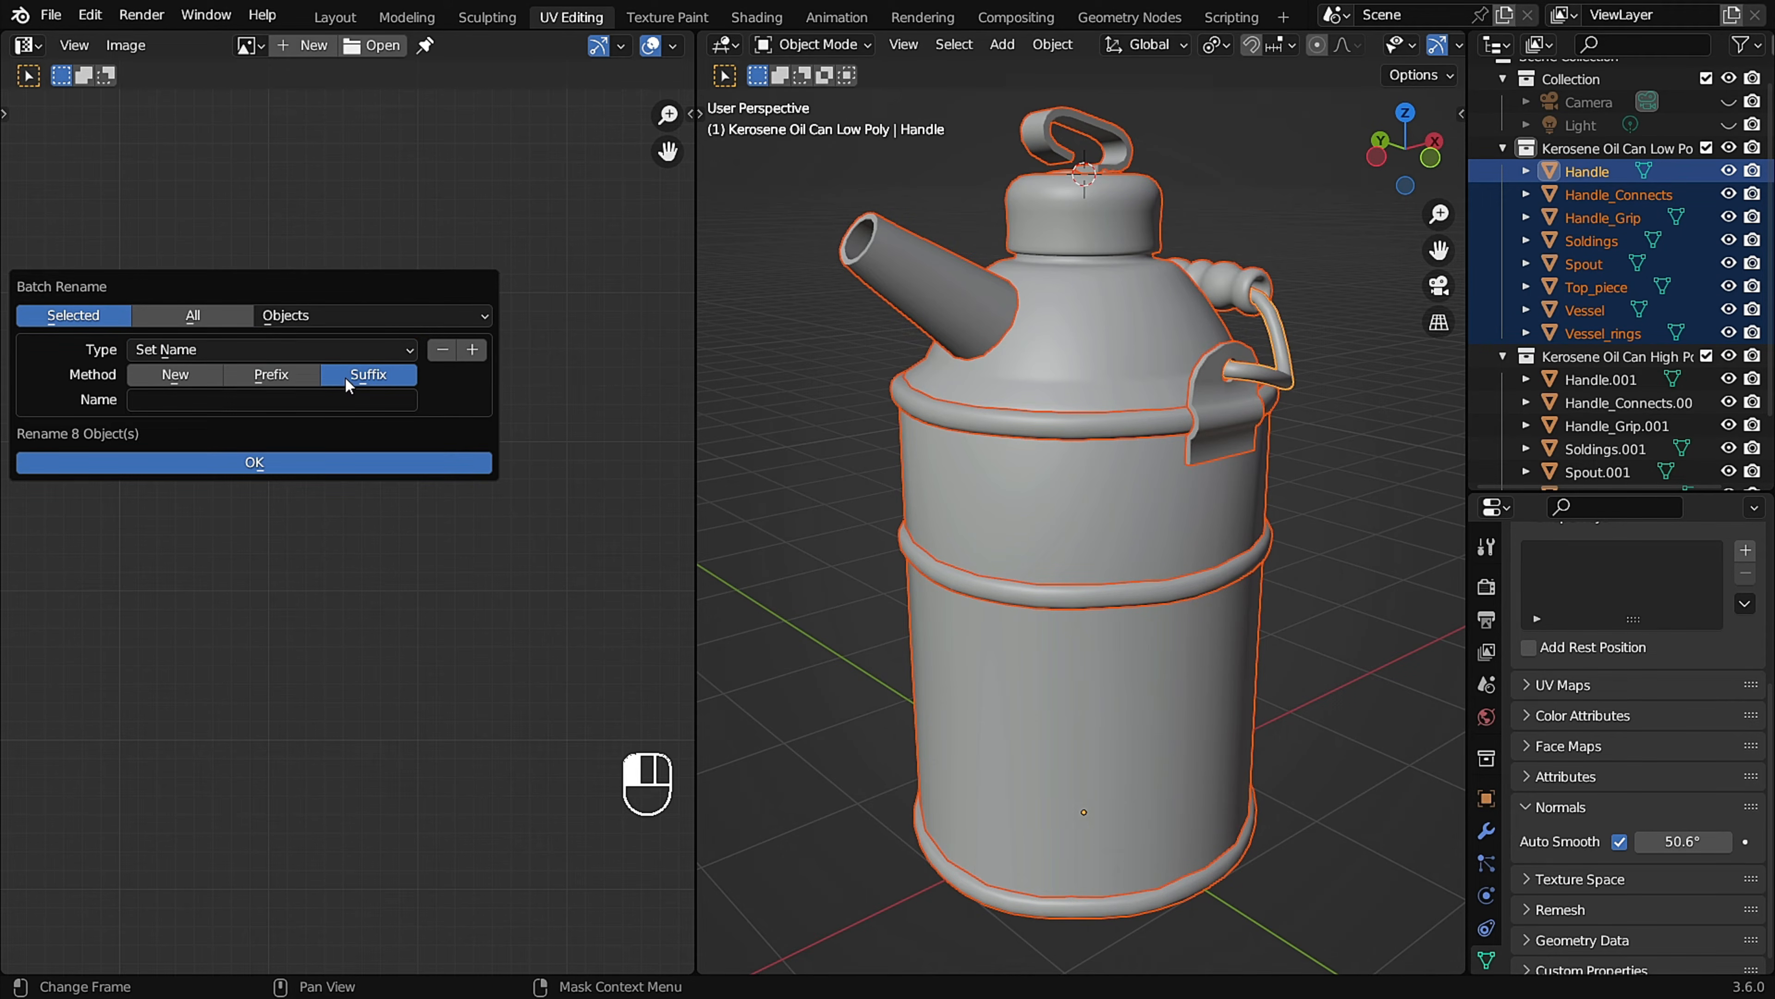
click(272, 405)
click(306, 461)
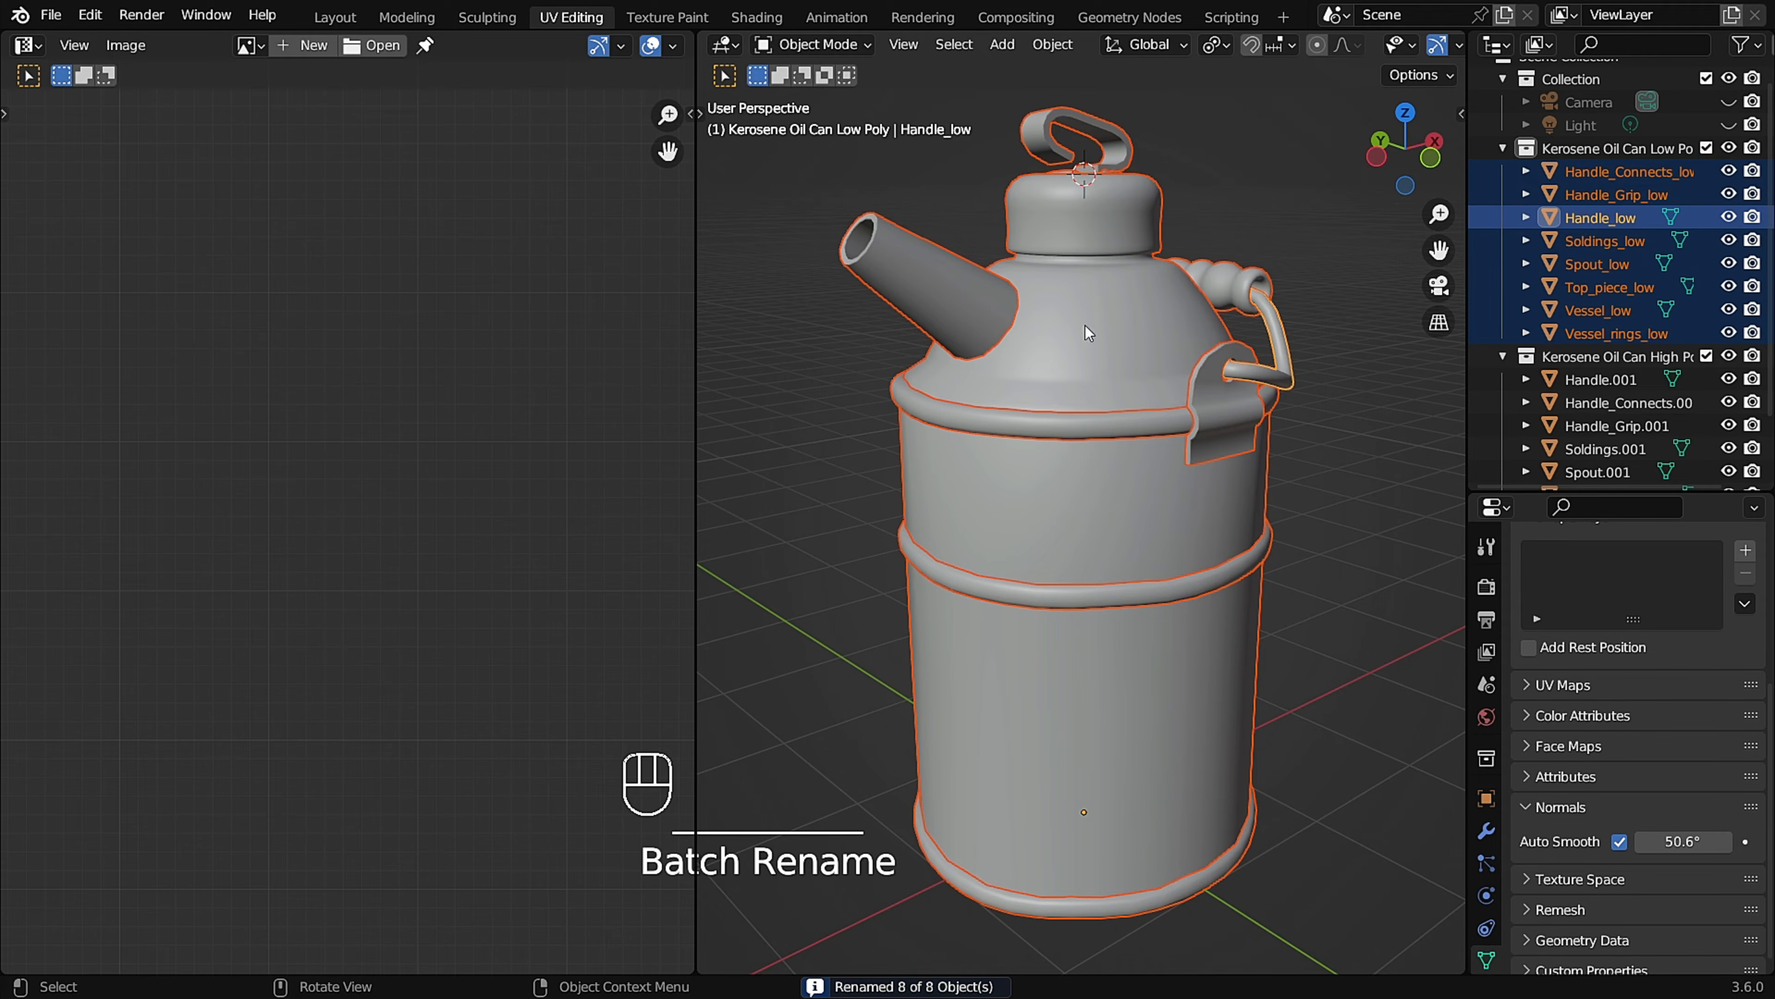
middle_drag(1164, 343, 1078, 480)
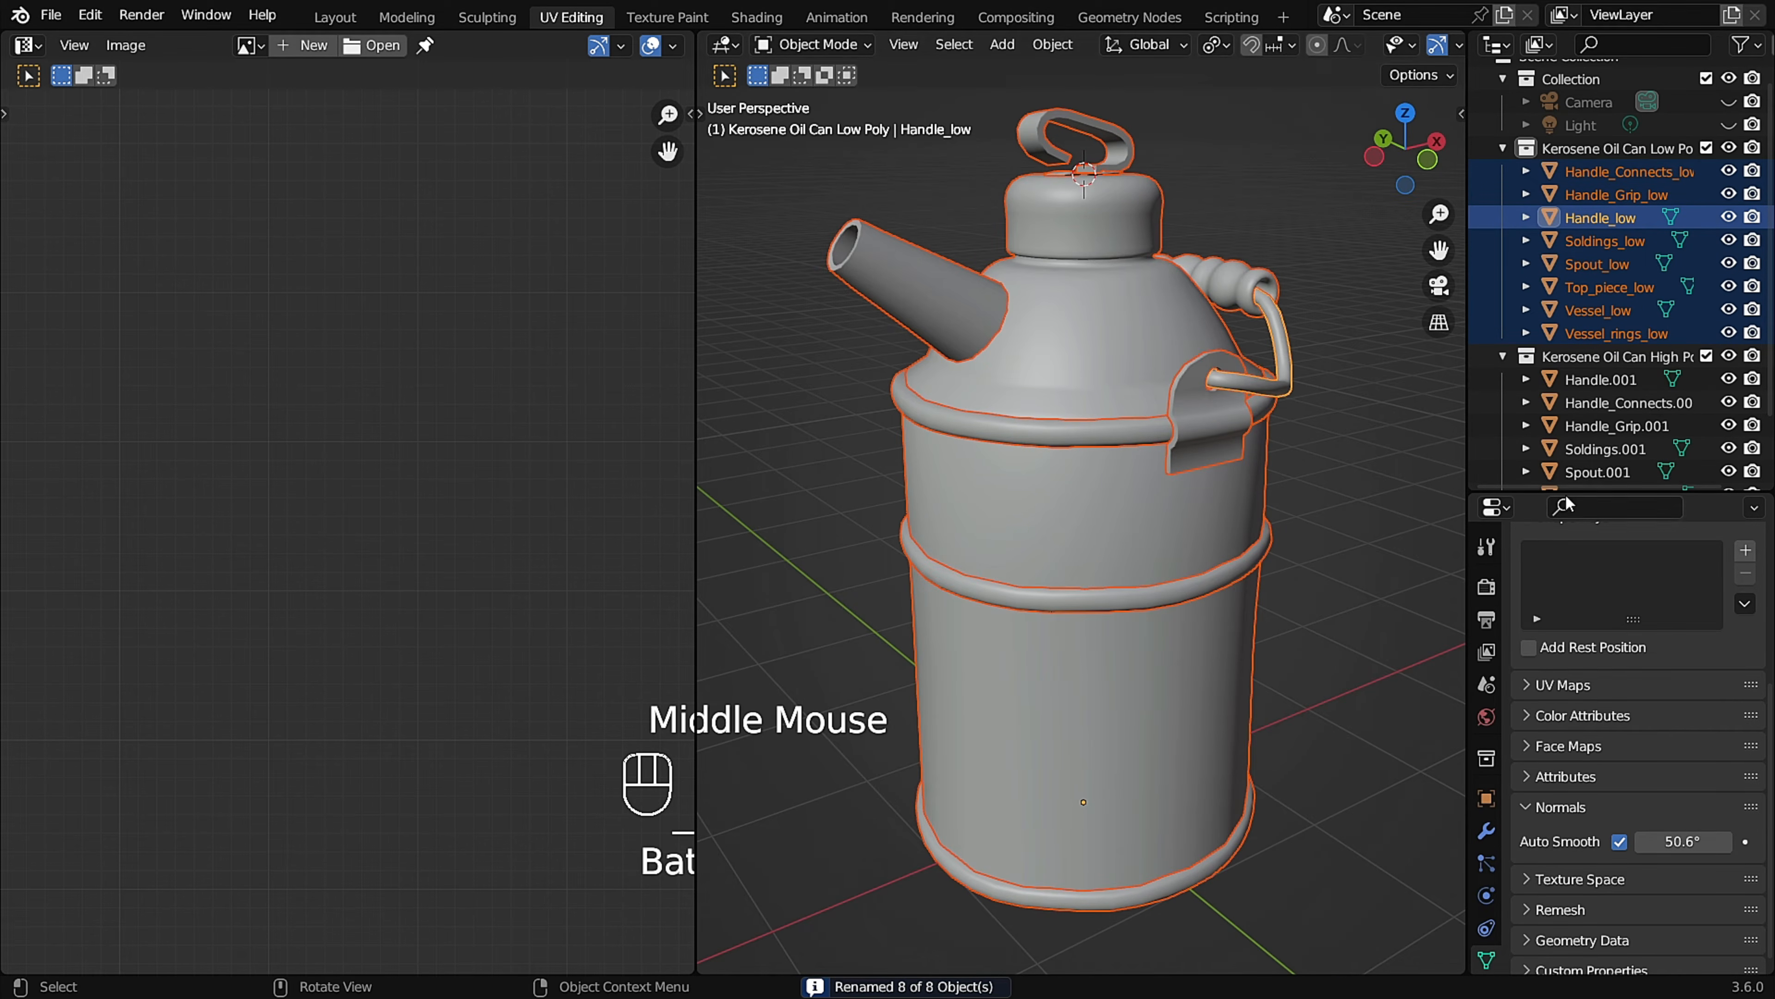
Select all objects in the high-poly collection and set up a Find/Replace batch rename, opening the Find text for editing.
scroll(1598, 331, down, 2)
click(1598, 307)
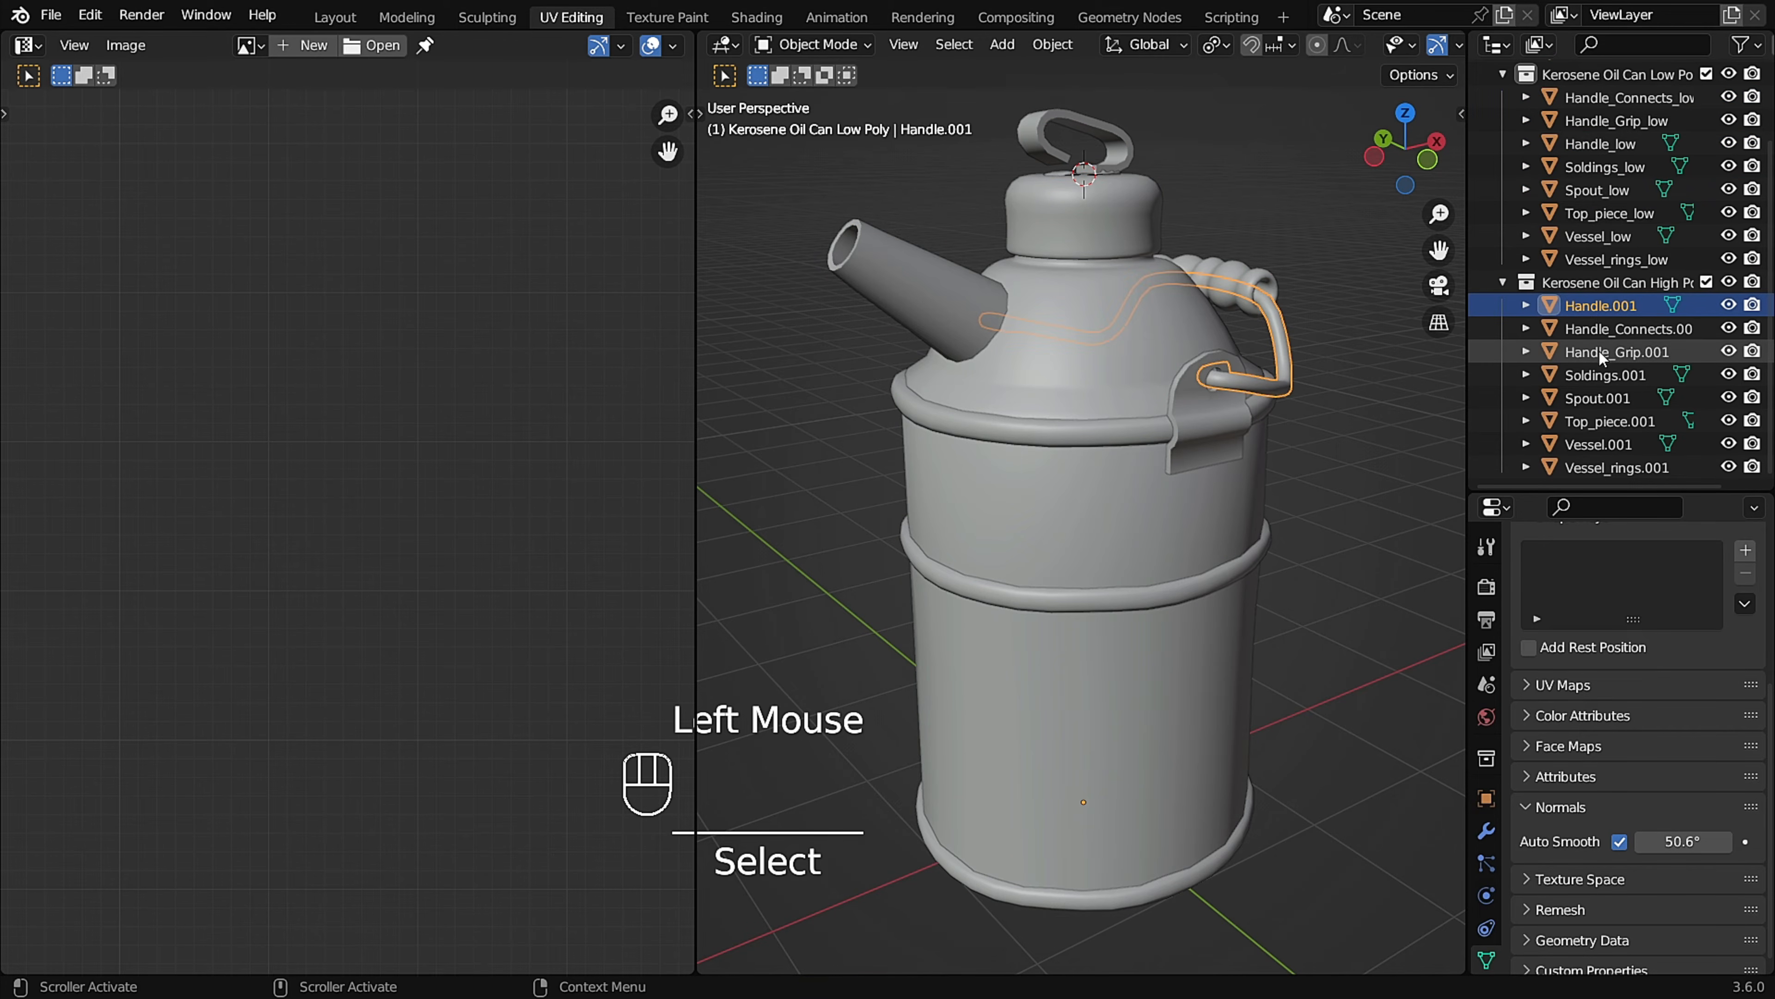
scroll(1614, 391, down, 1)
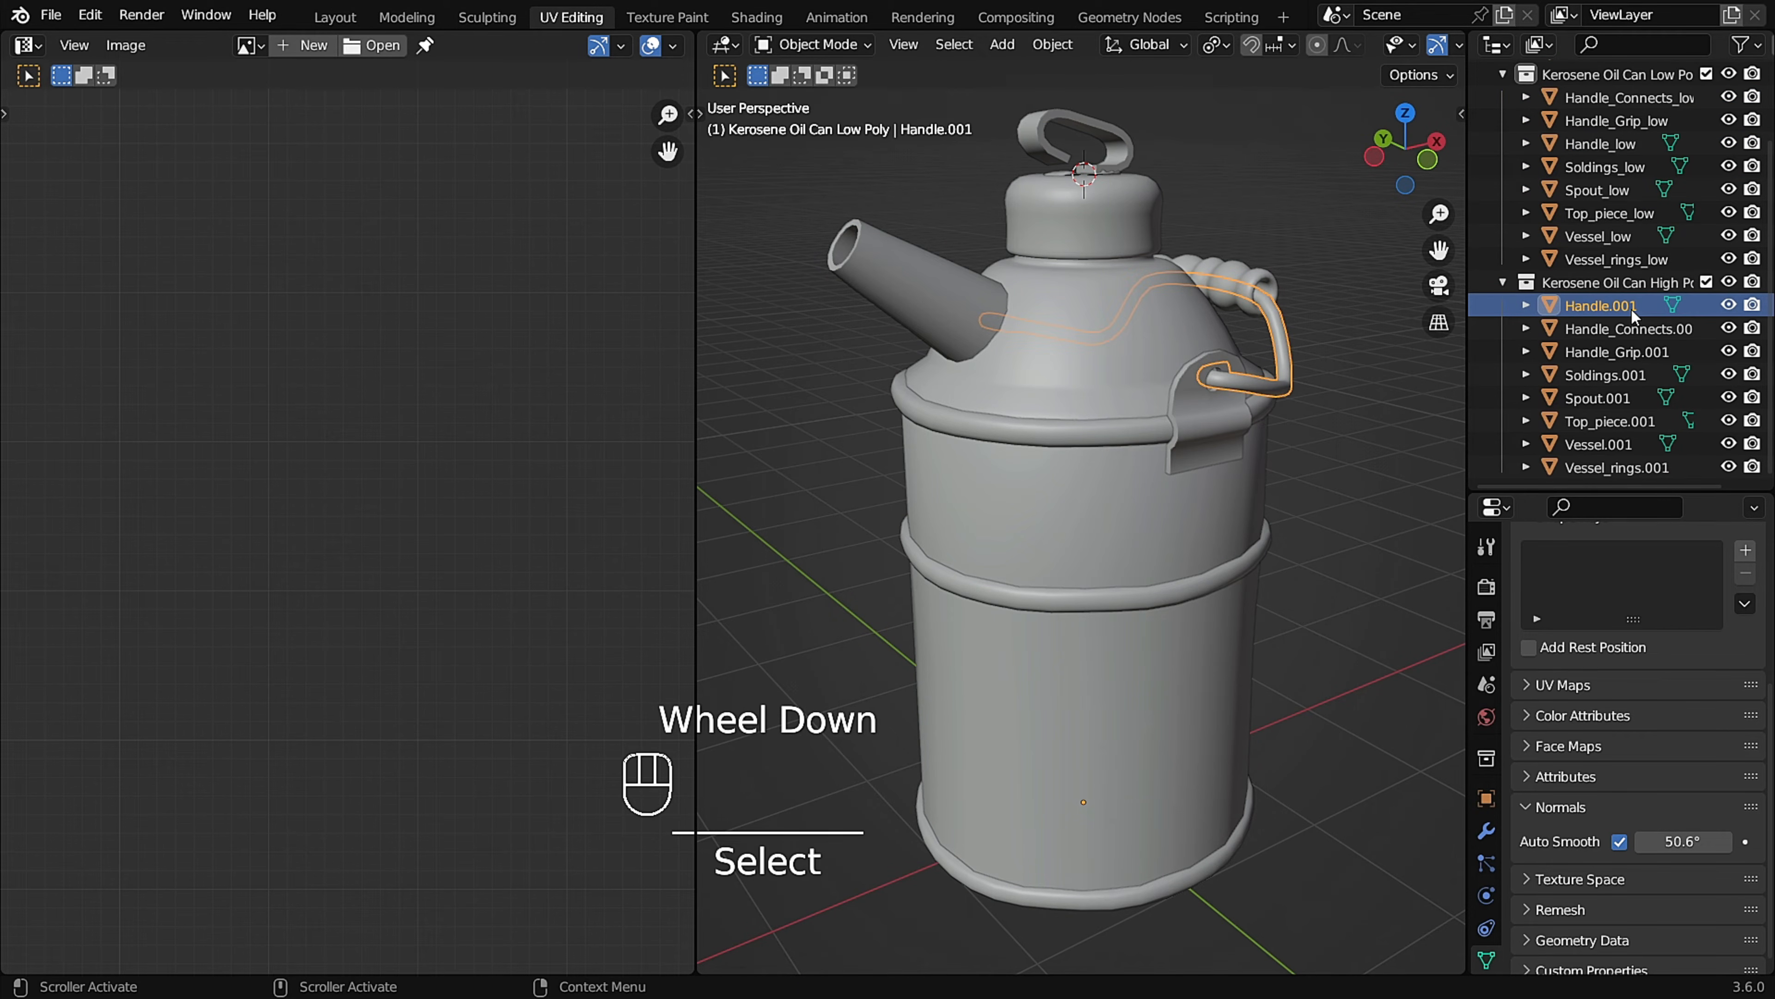
shift+click(1639, 464)
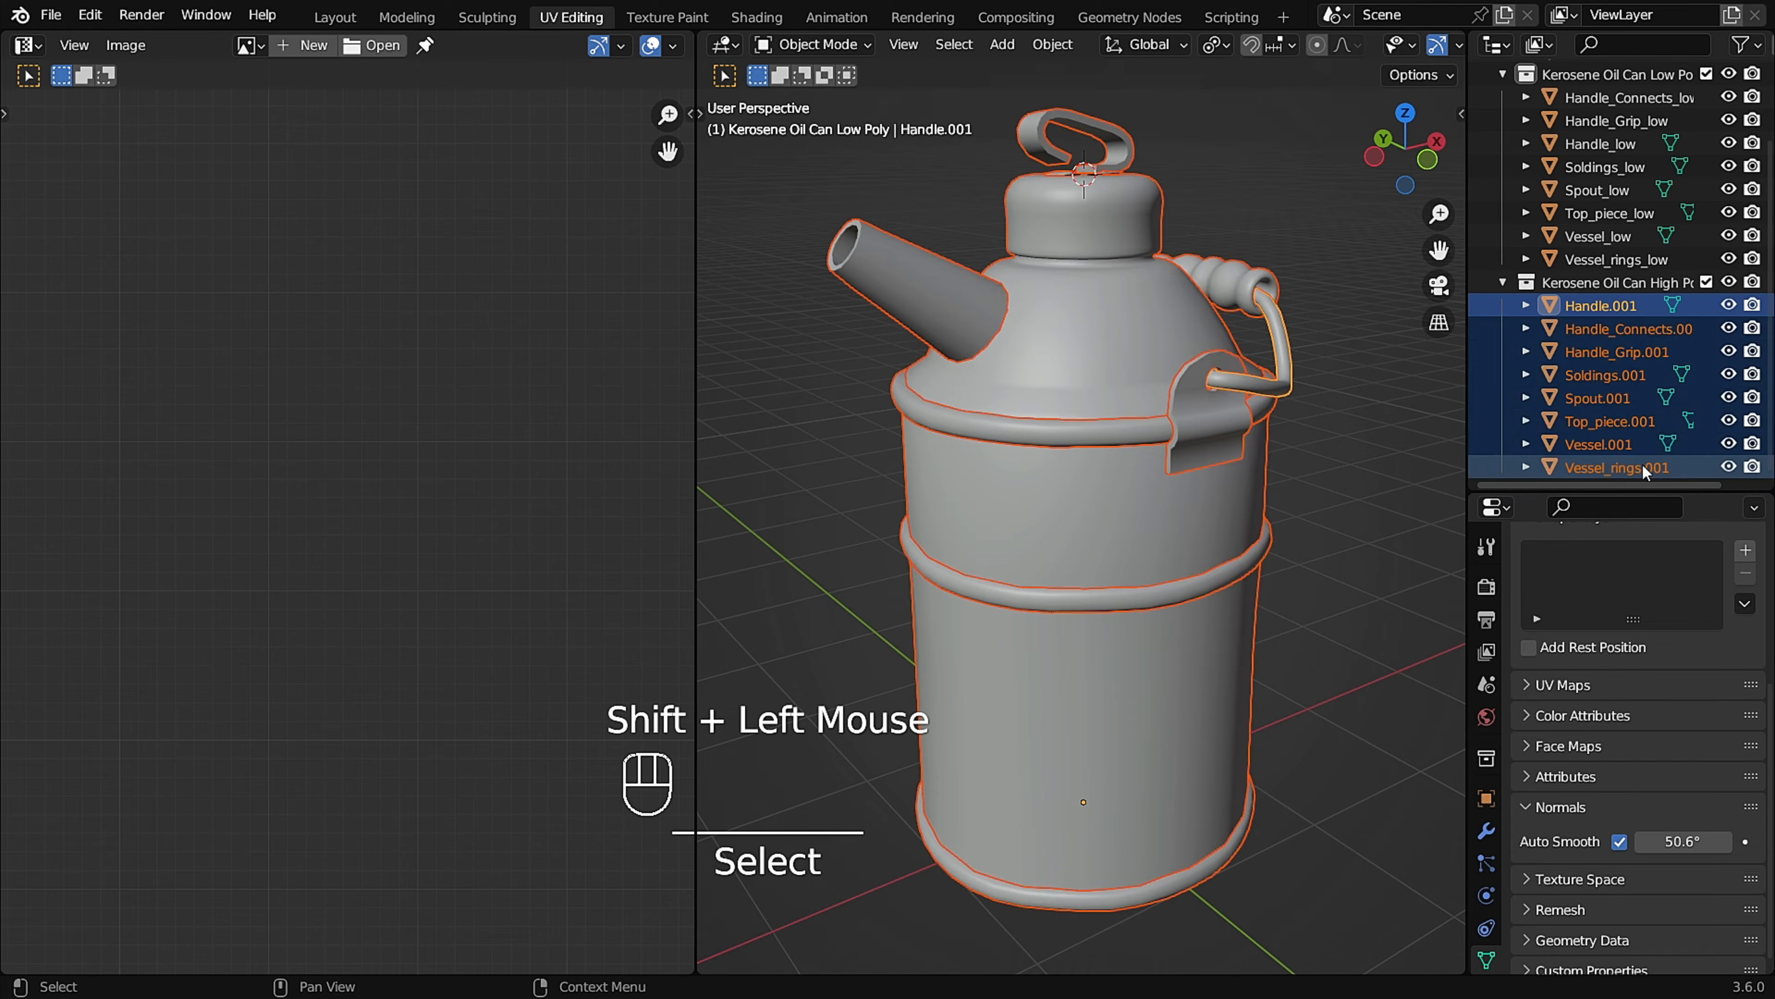
scroll(1612, 434, down, 1)
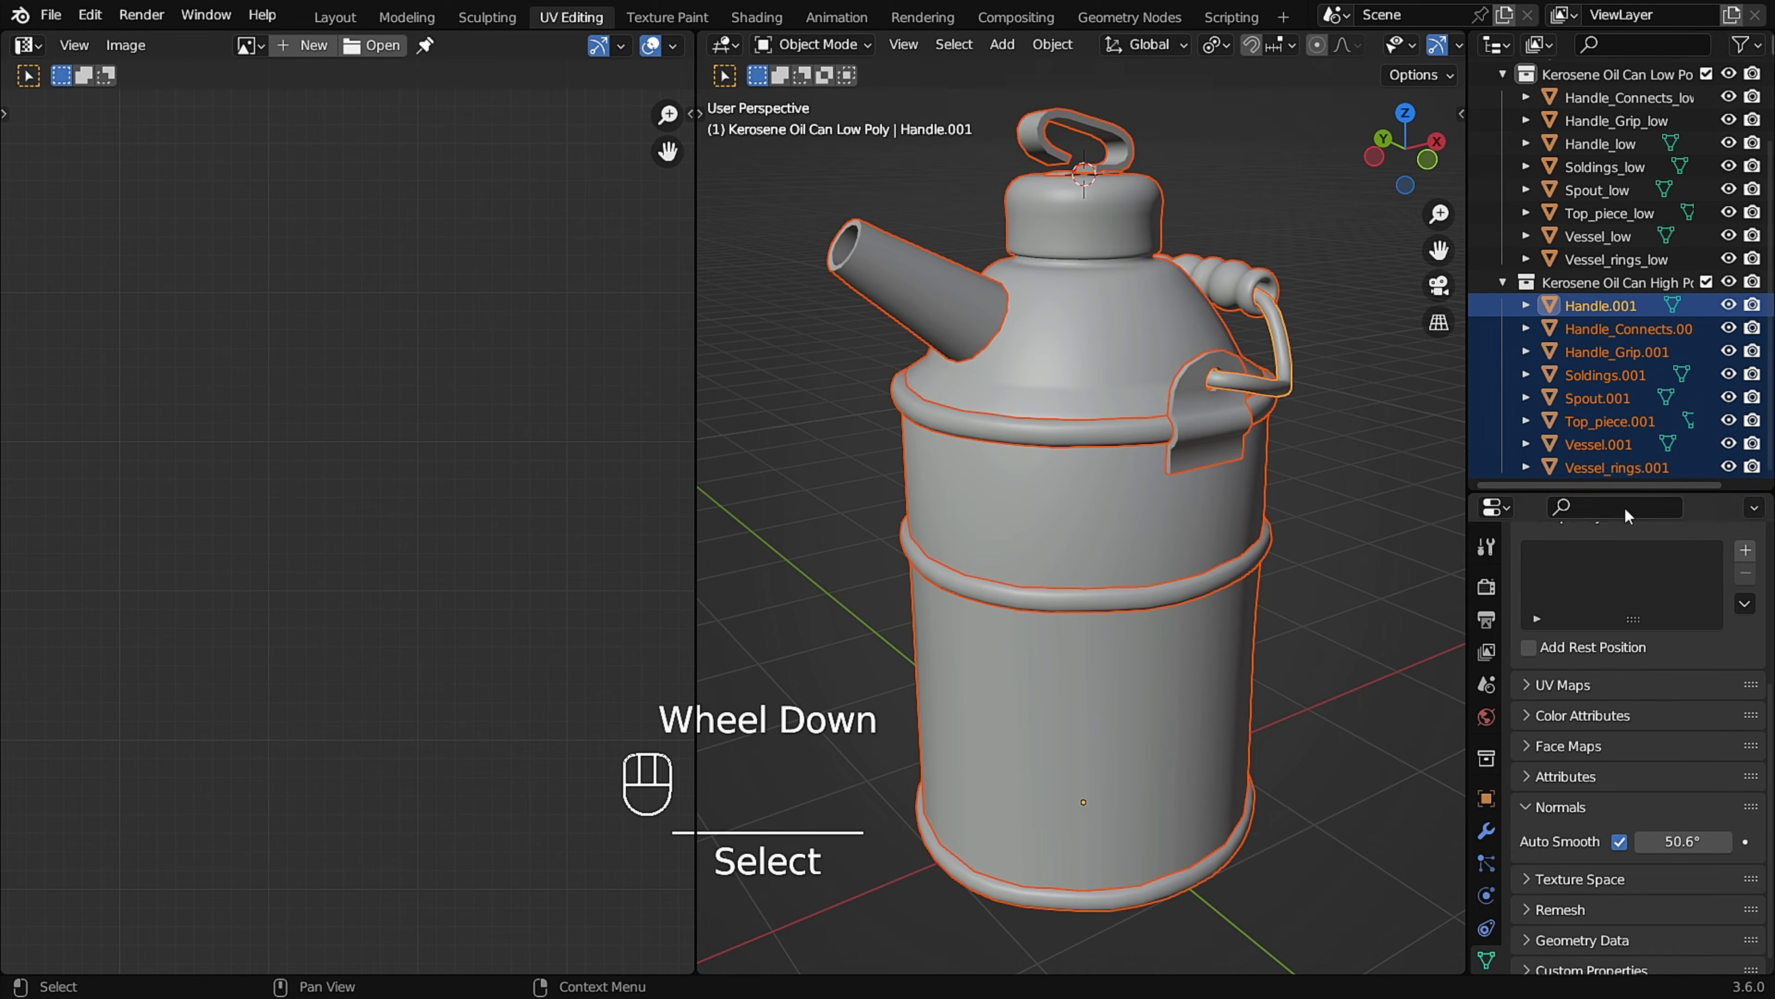
click(92, 16)
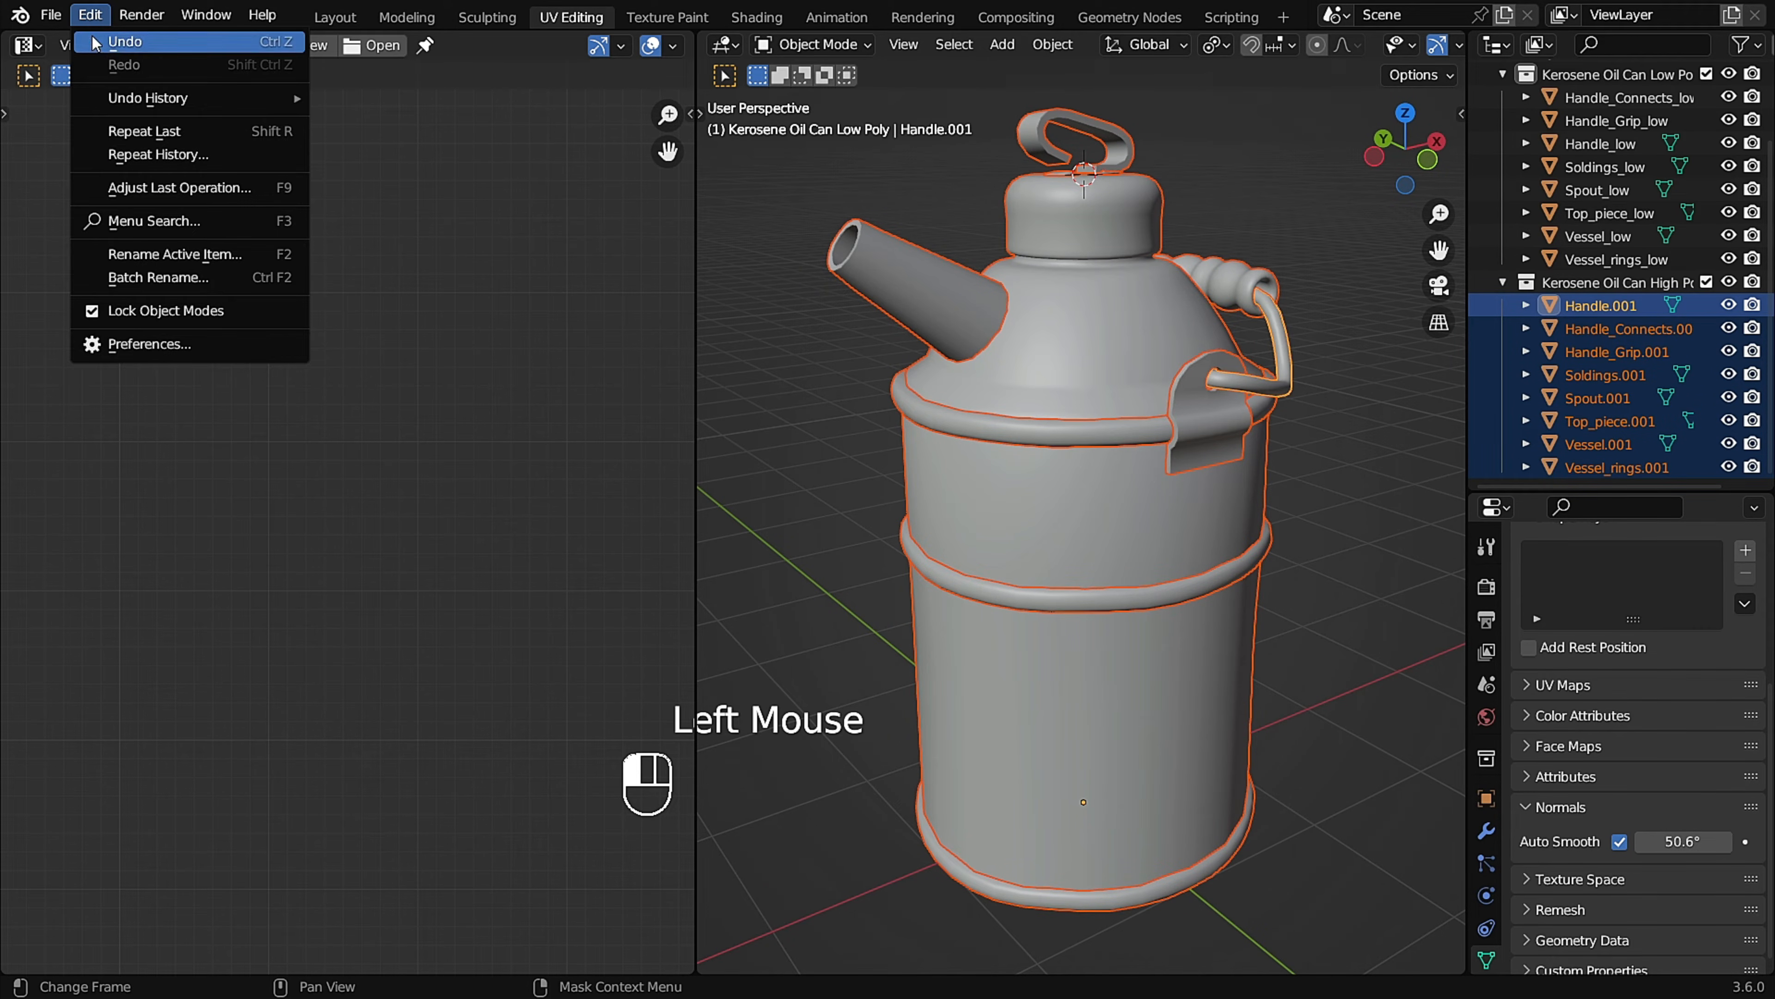
click(234, 282)
click(264, 354)
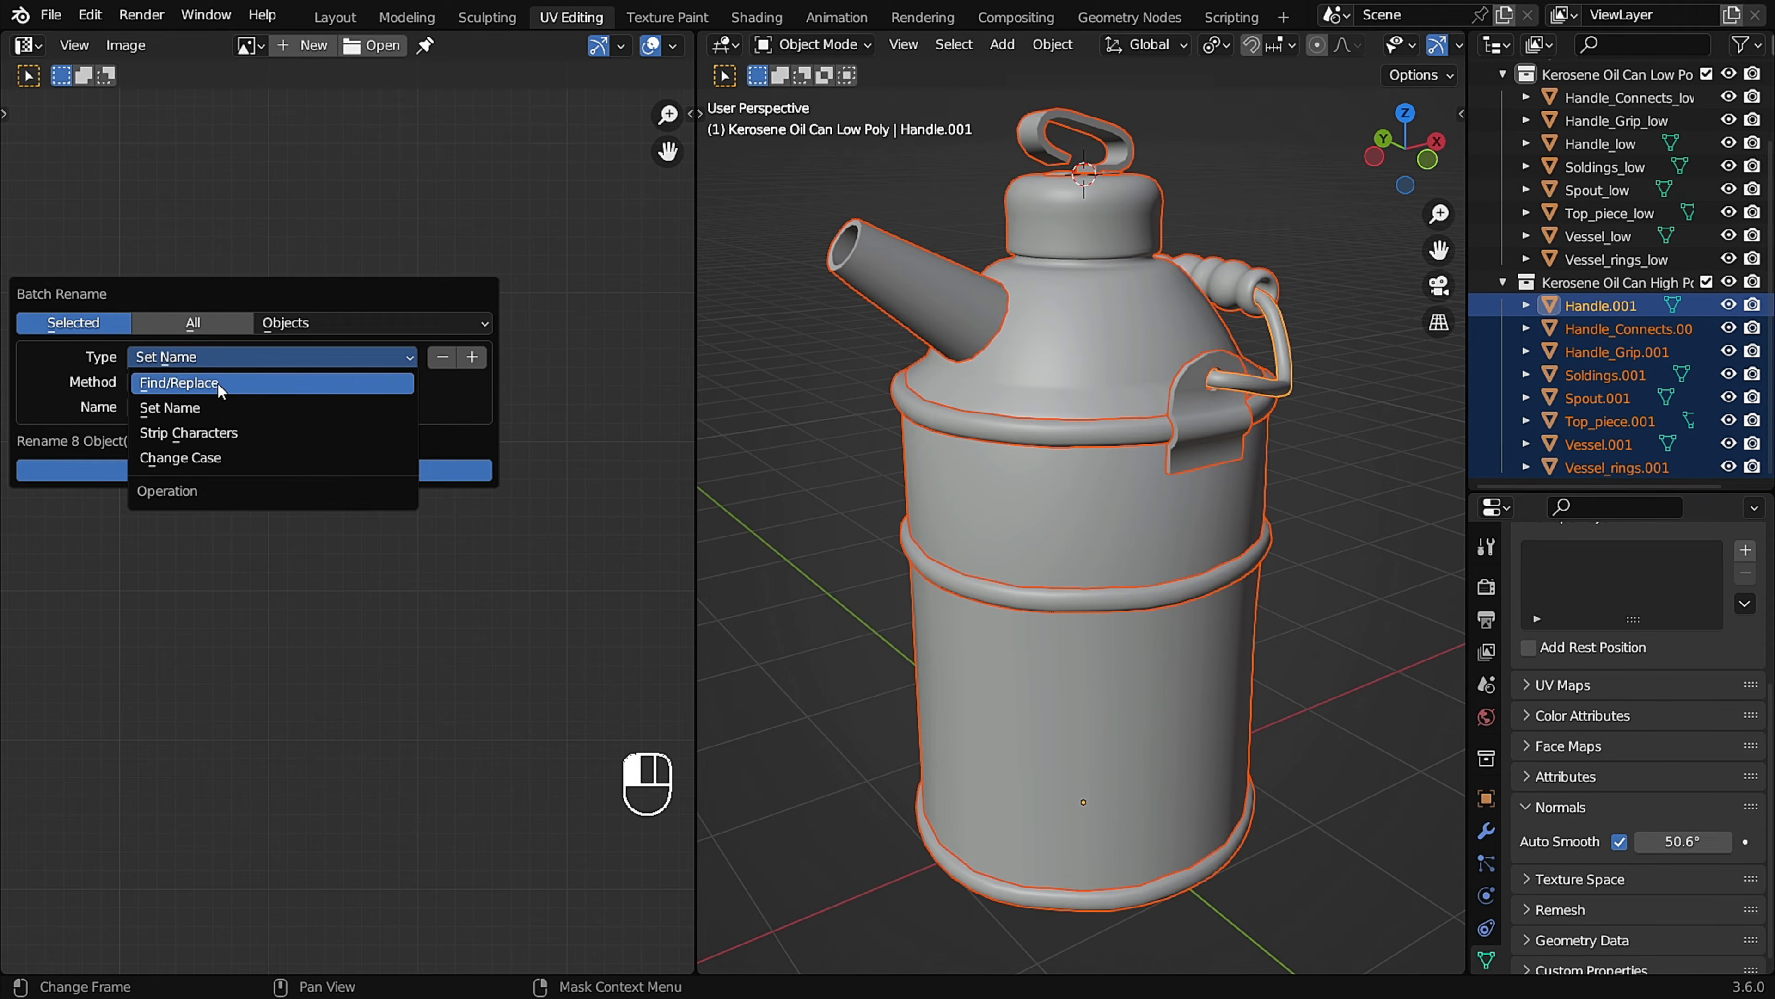
click(251, 384)
click(209, 385)
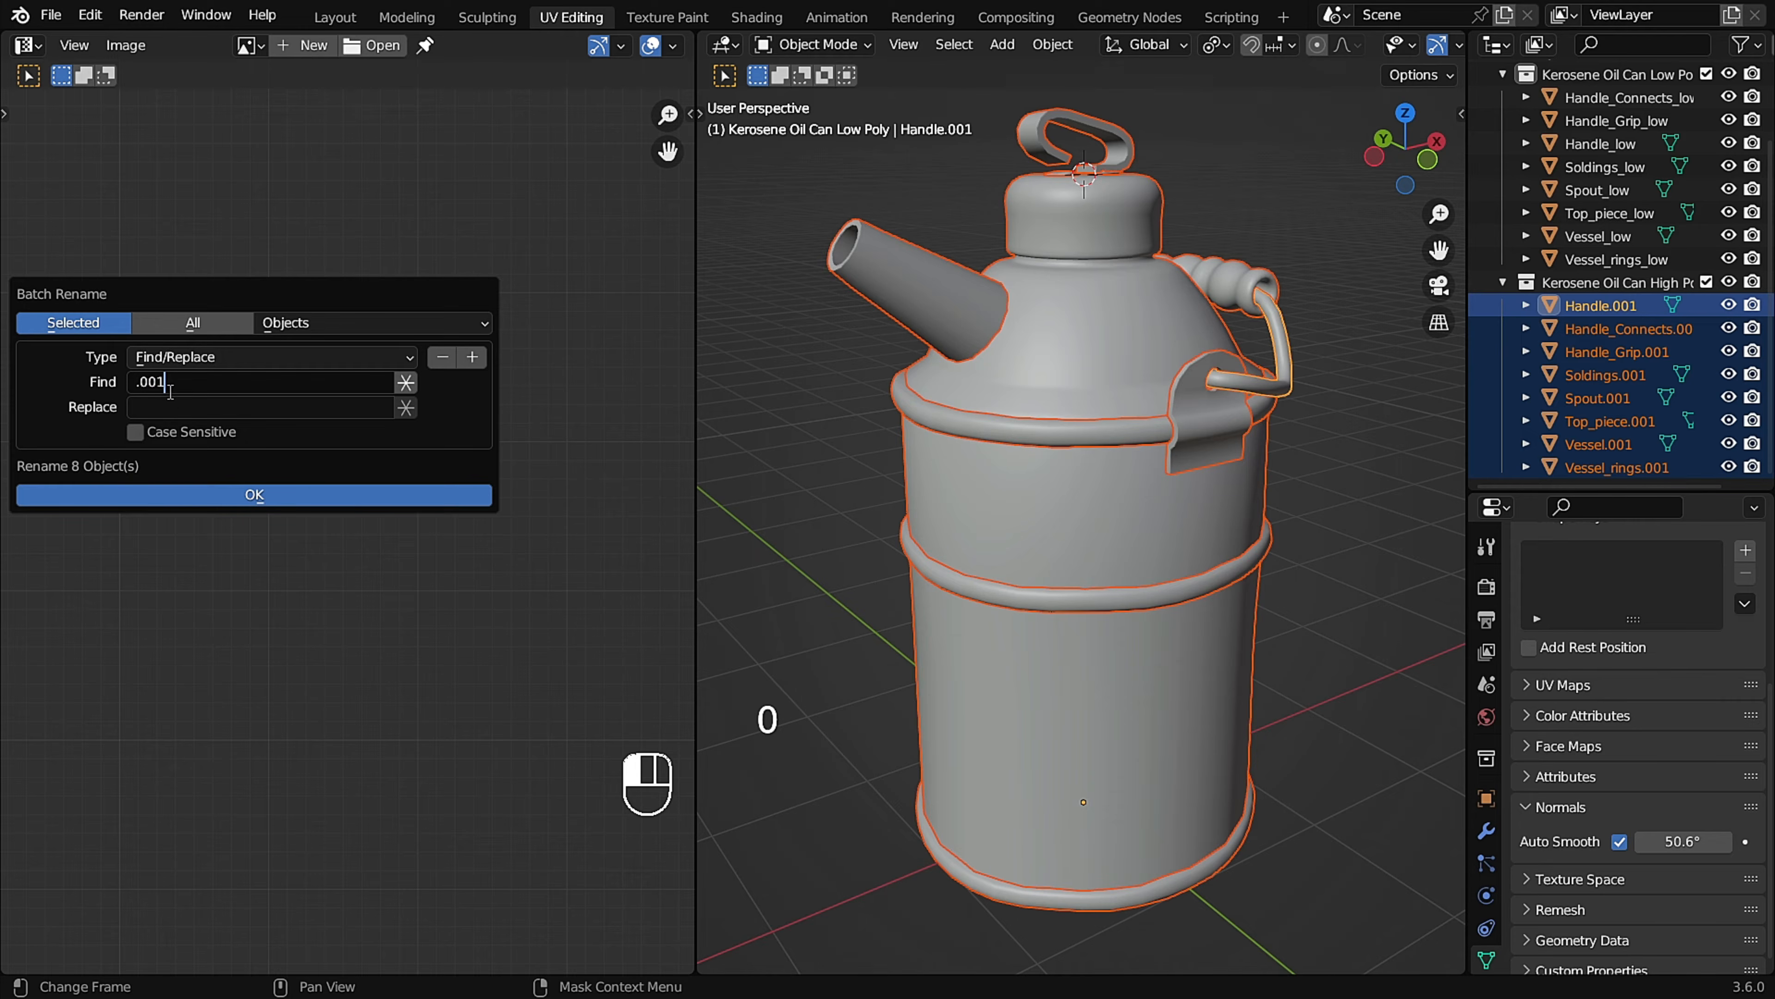
Batch rename the selected high-poly objects, replacing .001 with _high in their names.
click(168, 409)
text(_high)
click(195, 494)
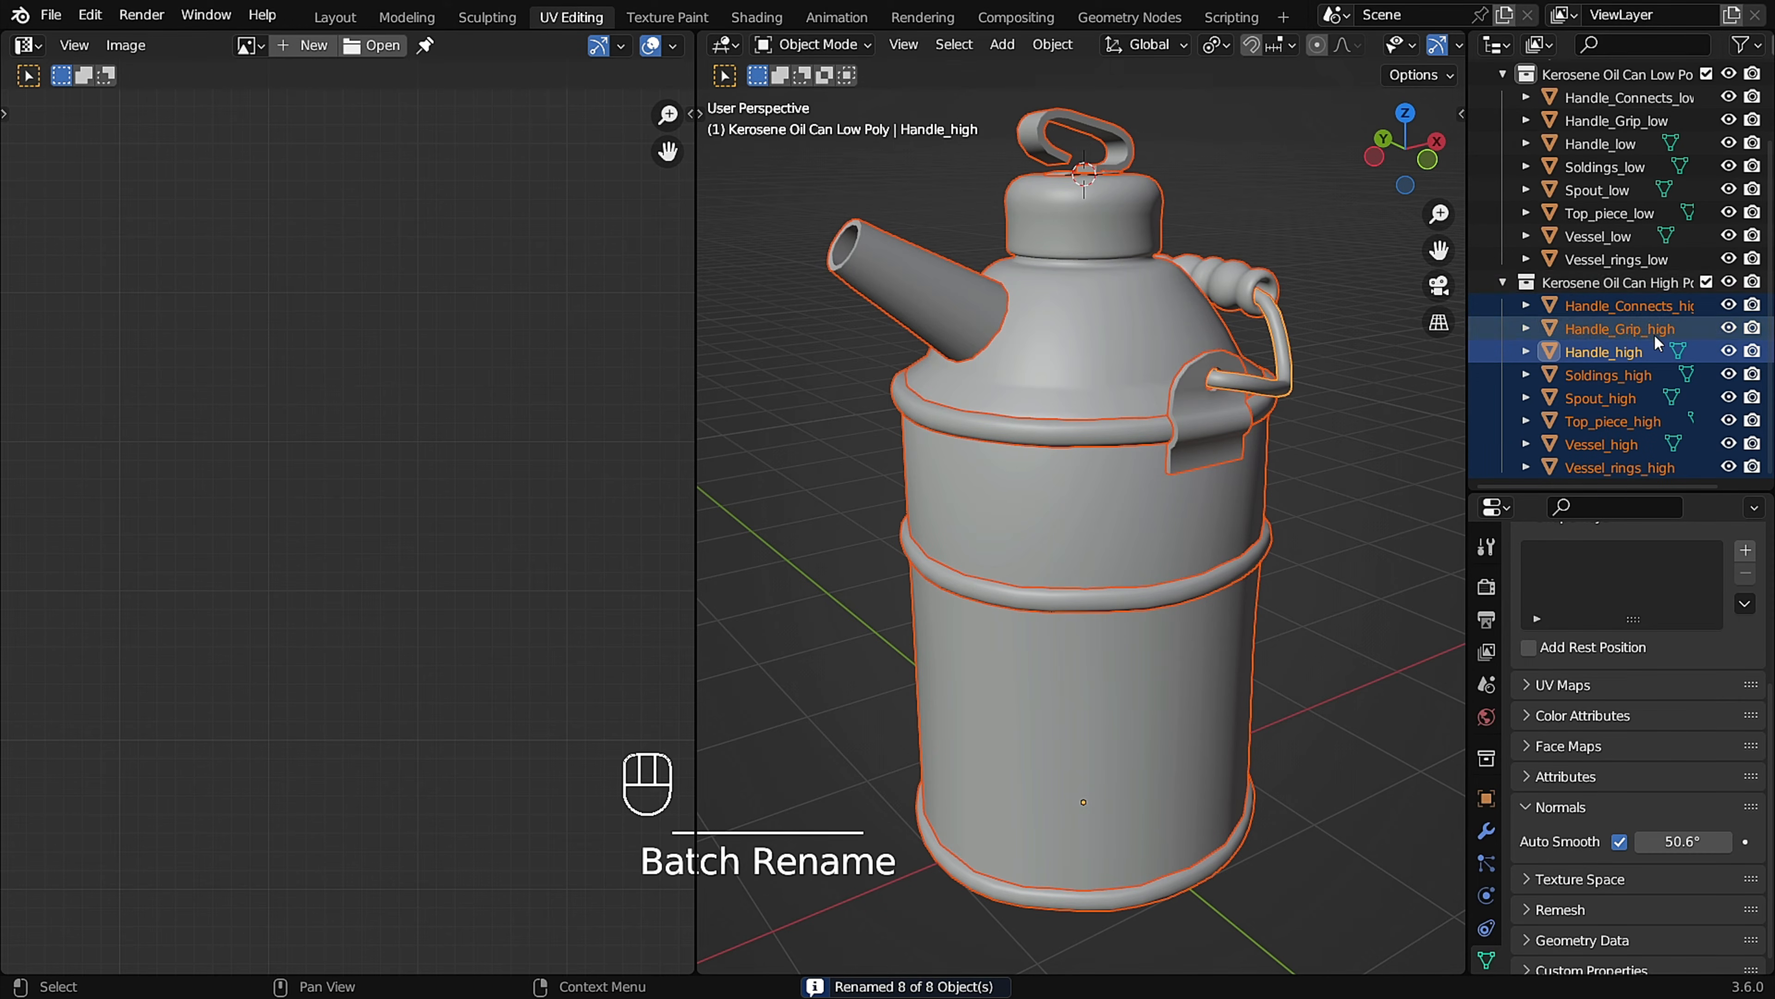
Select the low and high versions of the spout, top piece and vessel in turn to check that their names correspond.
middle_drag(994, 359, 888, 174)
click(896, 169)
drag(896, 172, 755, 346)
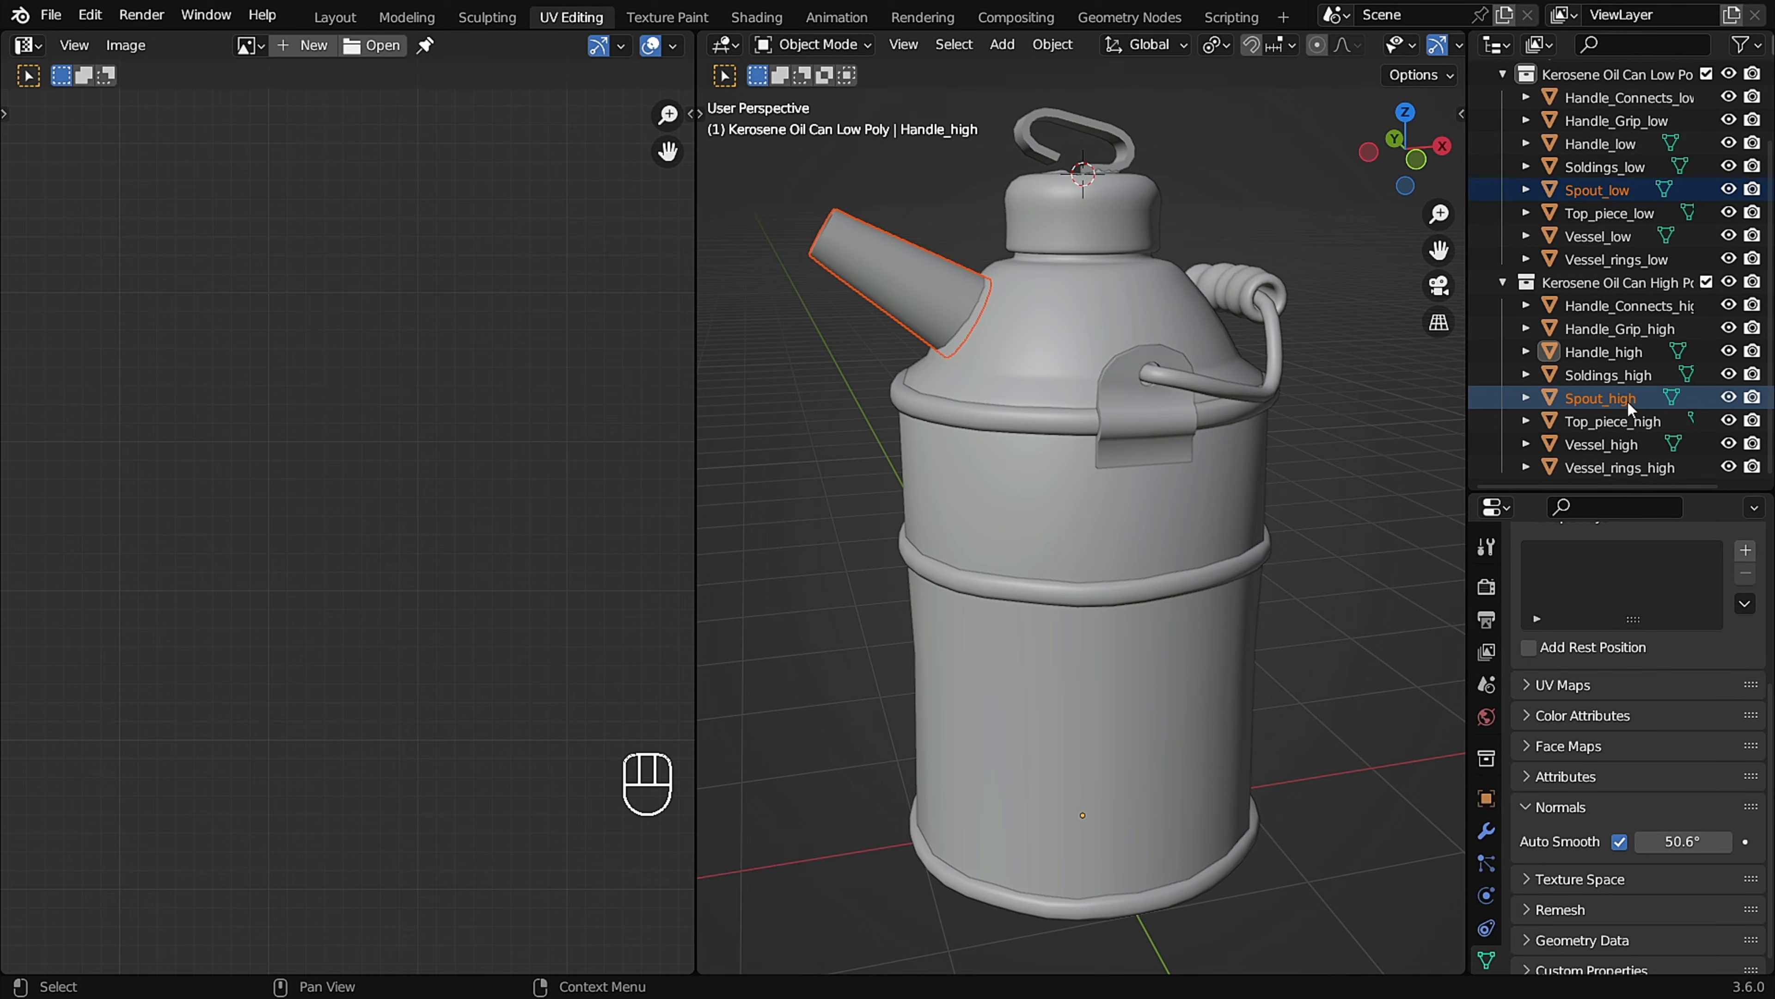
scroll(1073, 138, up, 2)
shift+middle_drag(1070, 131, 1067, 272)
drag(1090, 291, 1013, 420)
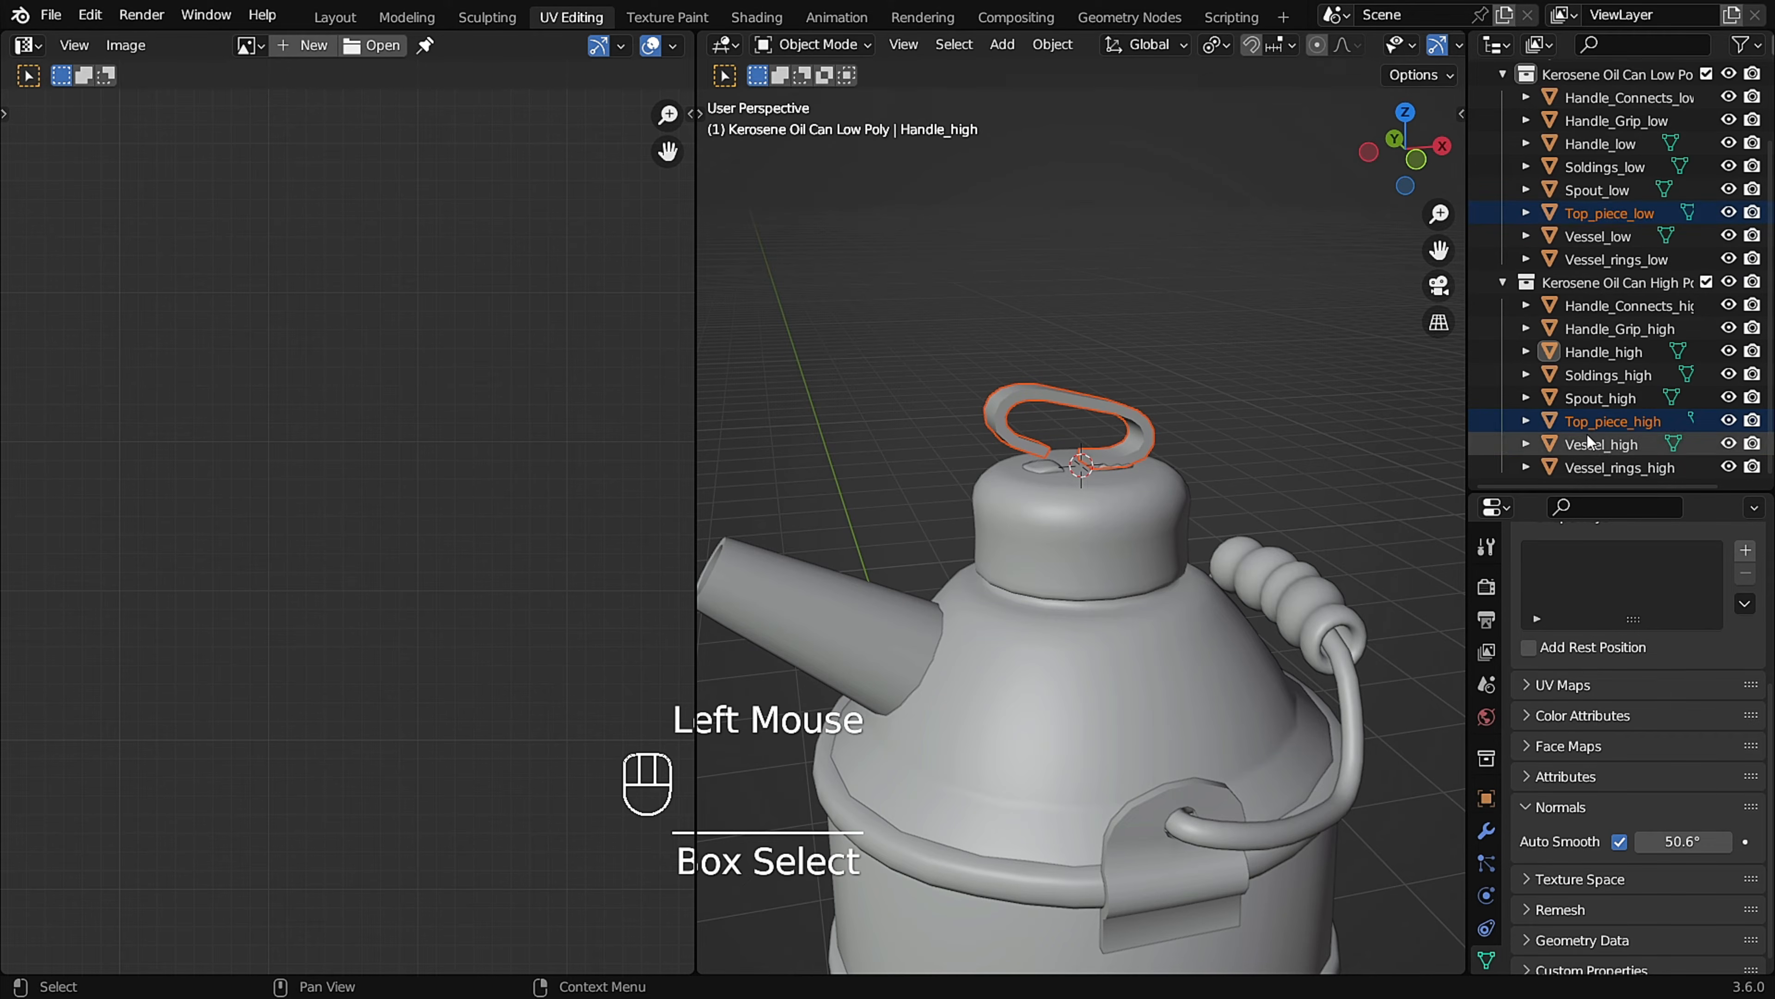
middle_drag(1220, 462, 1261, 162)
drag(788, 529, 940, 601)
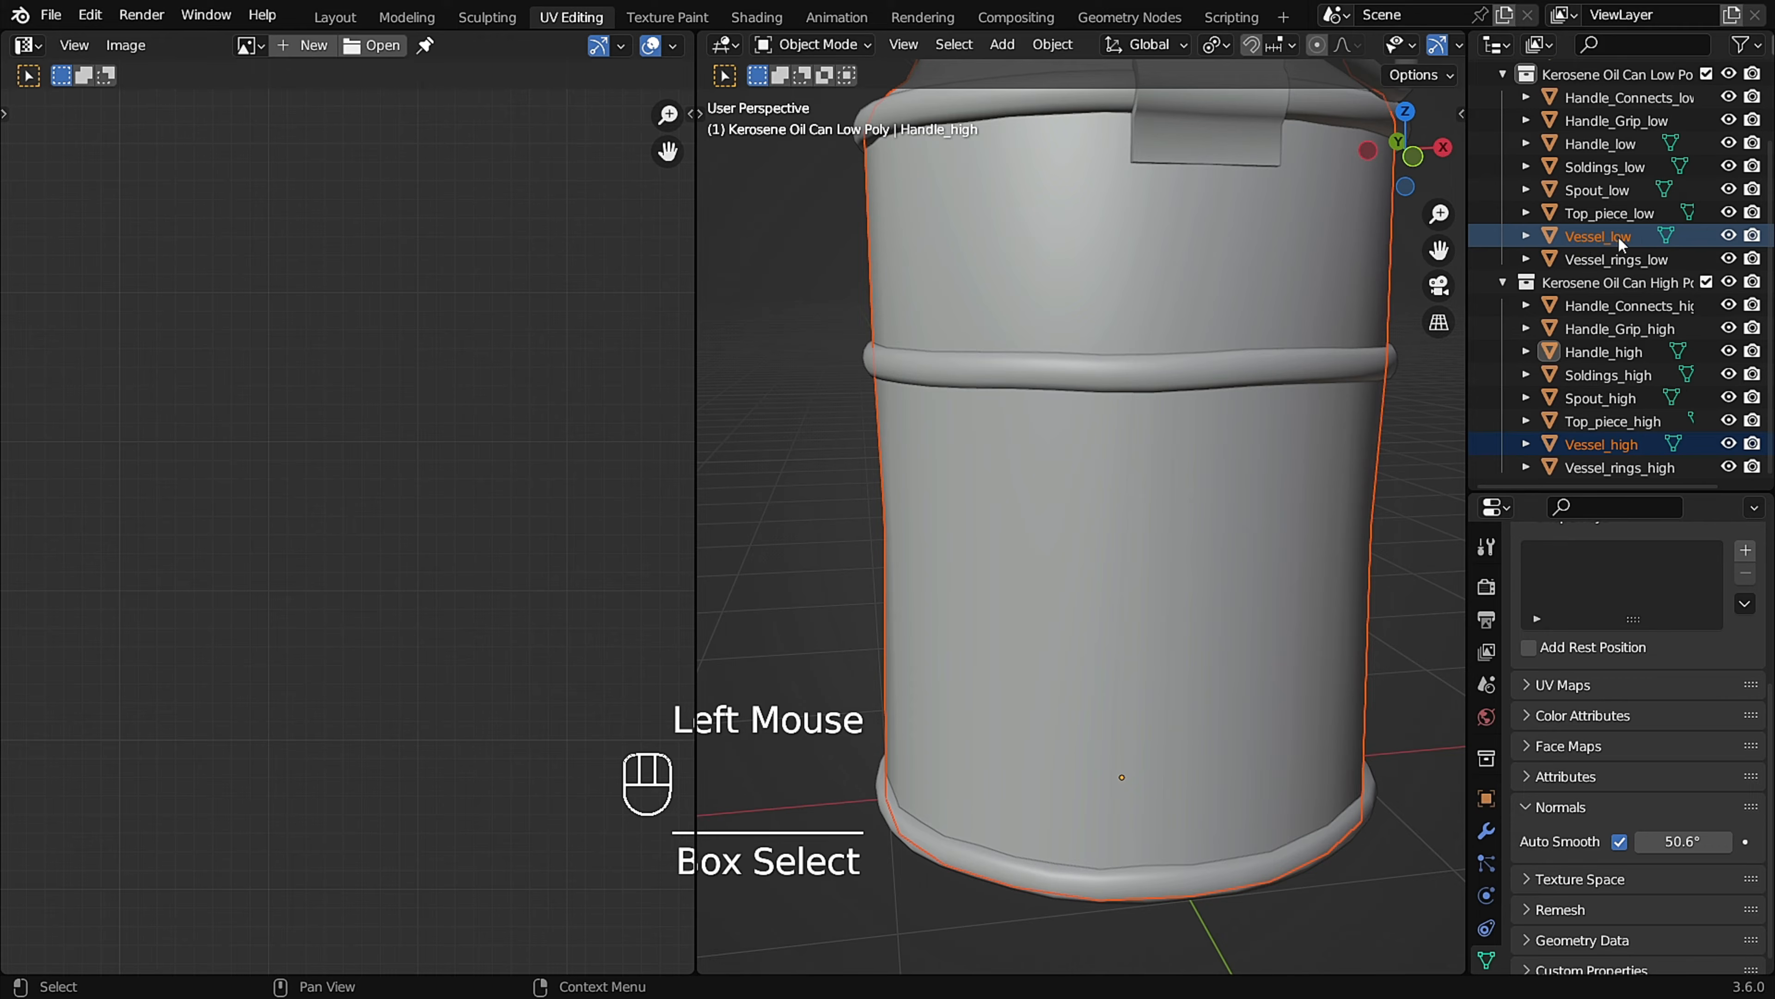
scroll(1234, 510, down, 3)
middle_drag(1220, 445, 1310, 514)
Enlarge the outliner, then hide and collapse both the default Collection and the Kerosene Oil Can Low Poly collection.
drag(1567, 487, 1576, 559)
drag(1691, 491, 1690, 625)
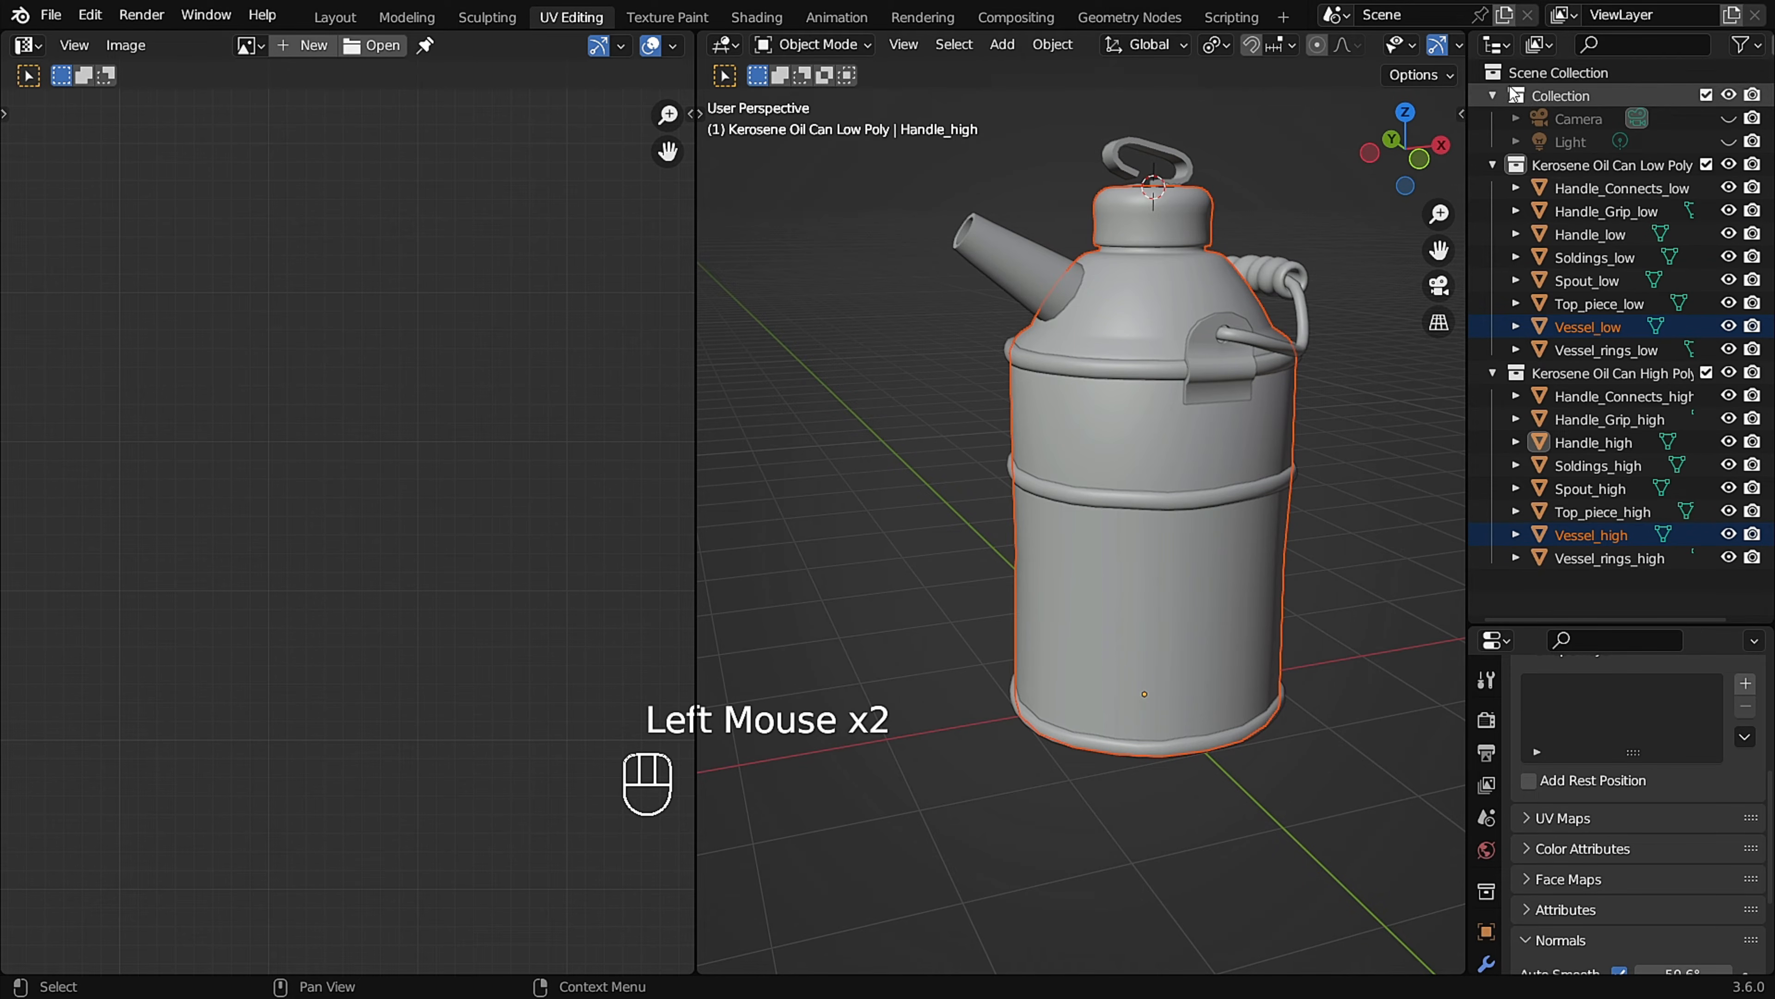
click(1493, 96)
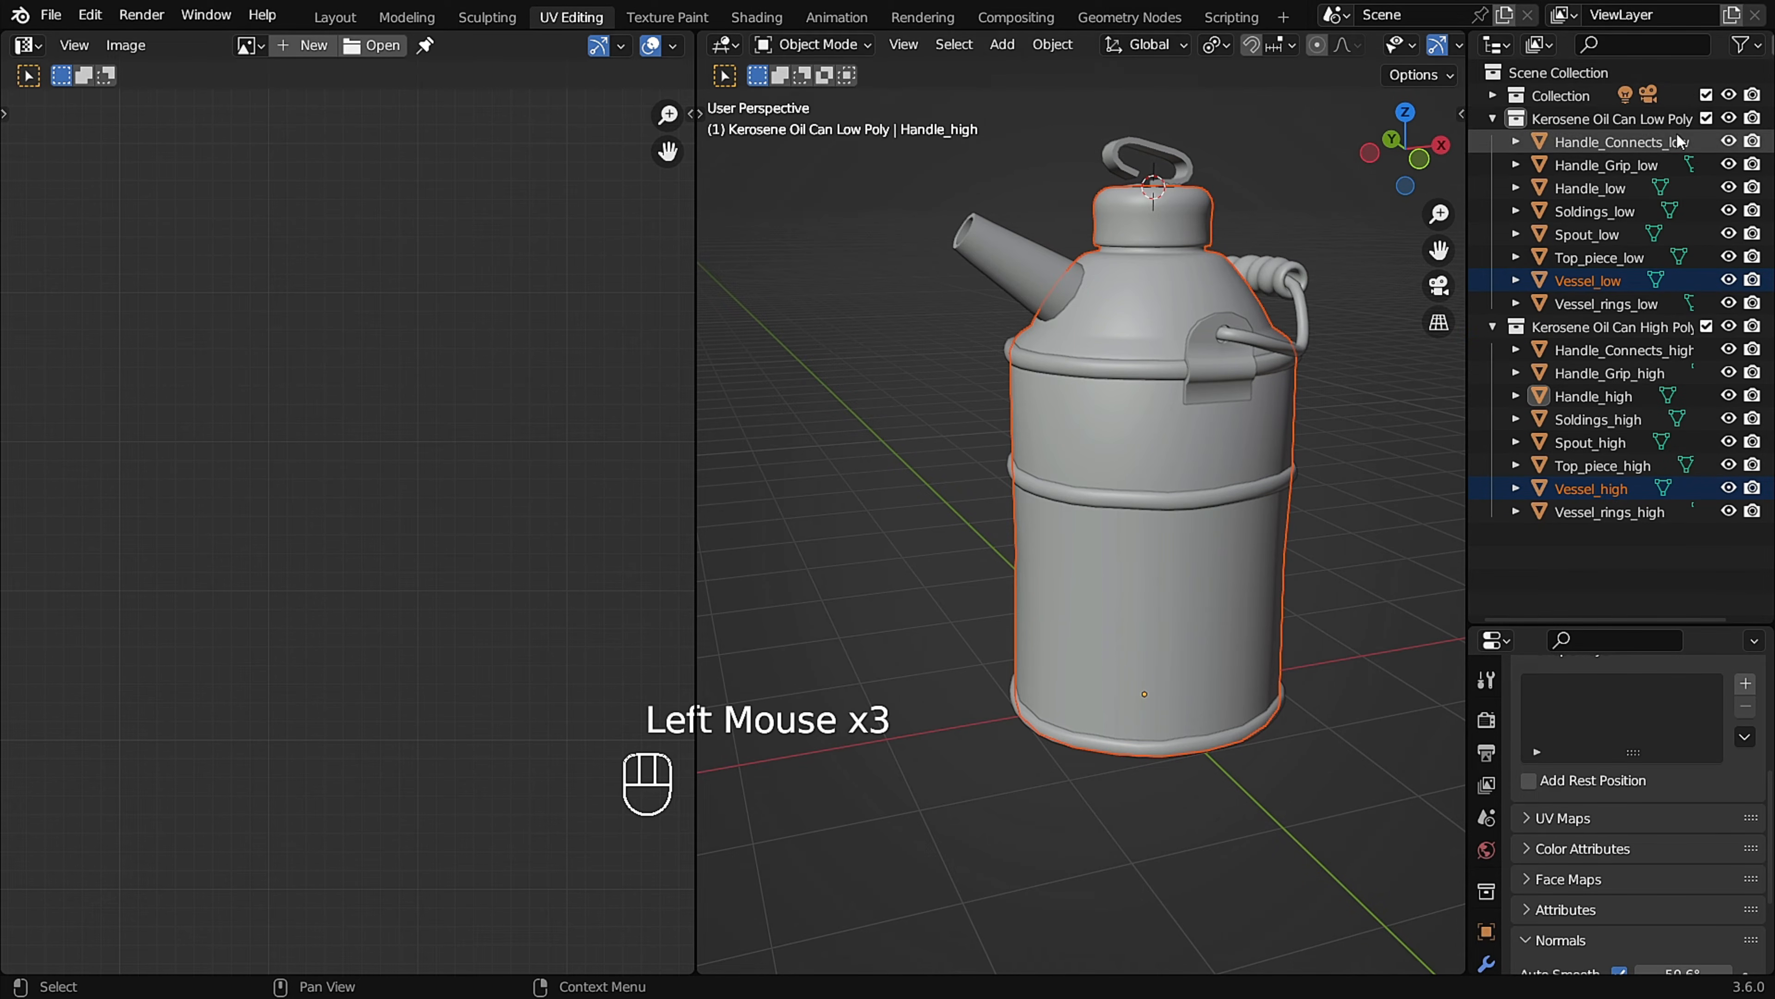
middle_drag(1095, 332, 1125, 384)
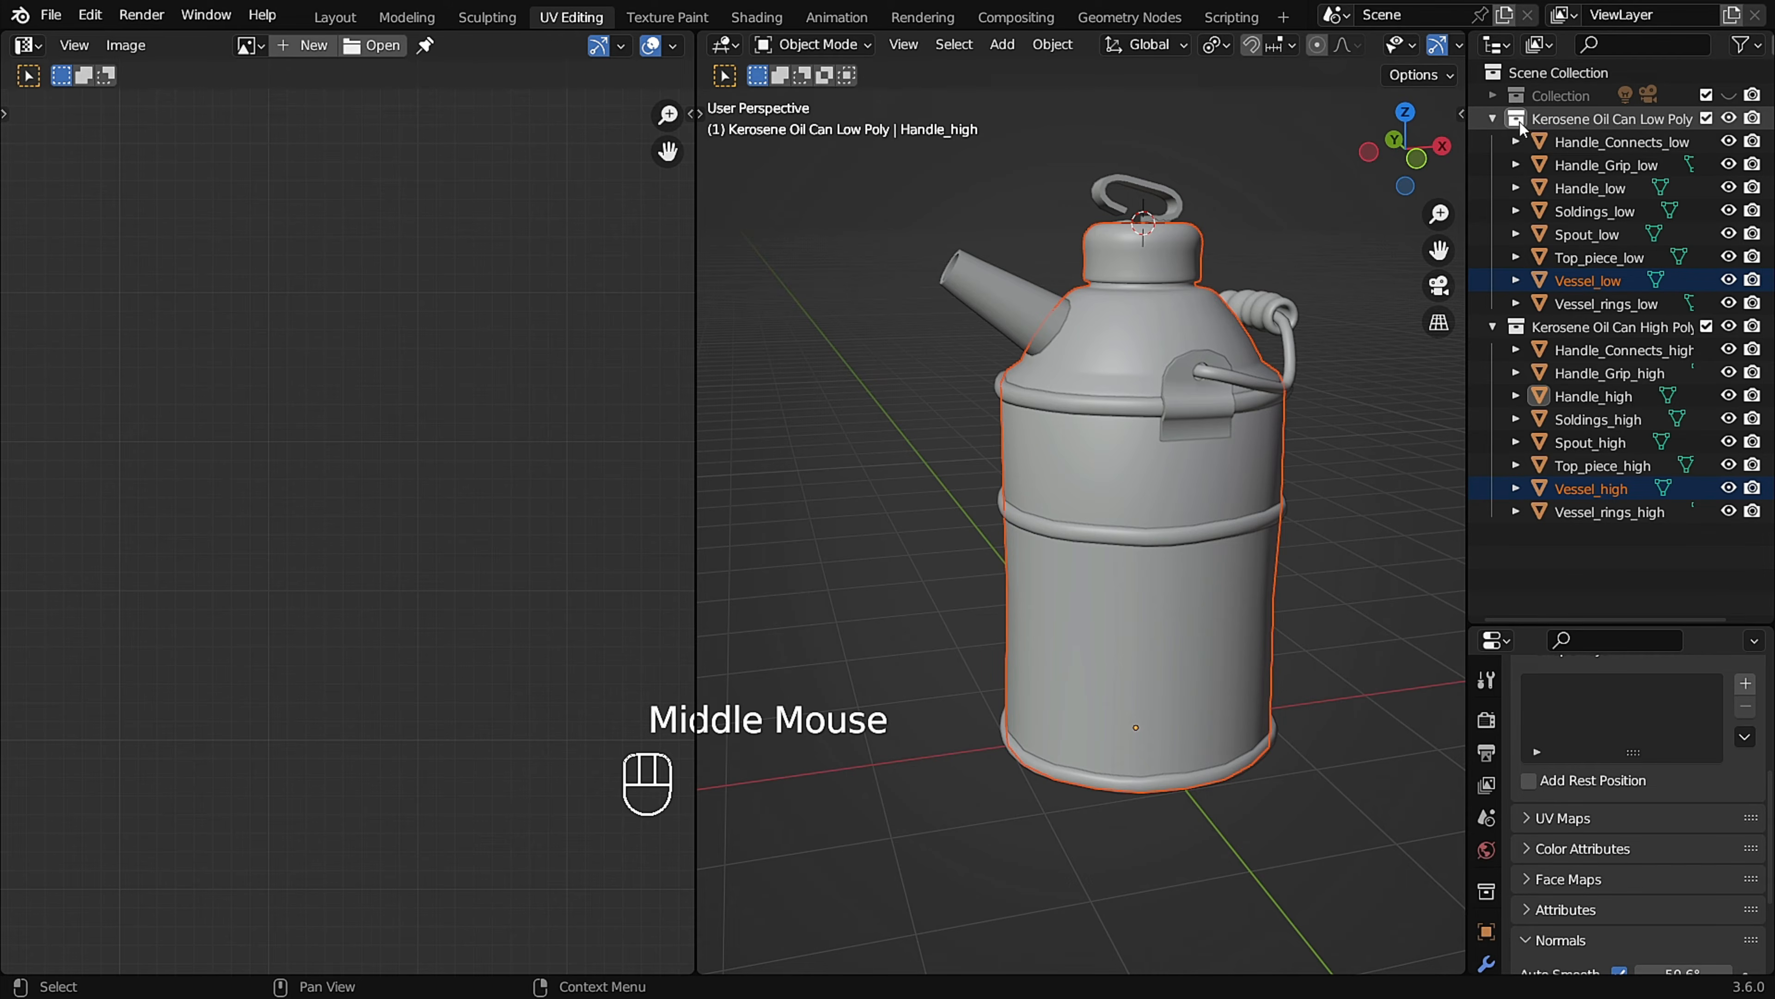
click(1729, 119)
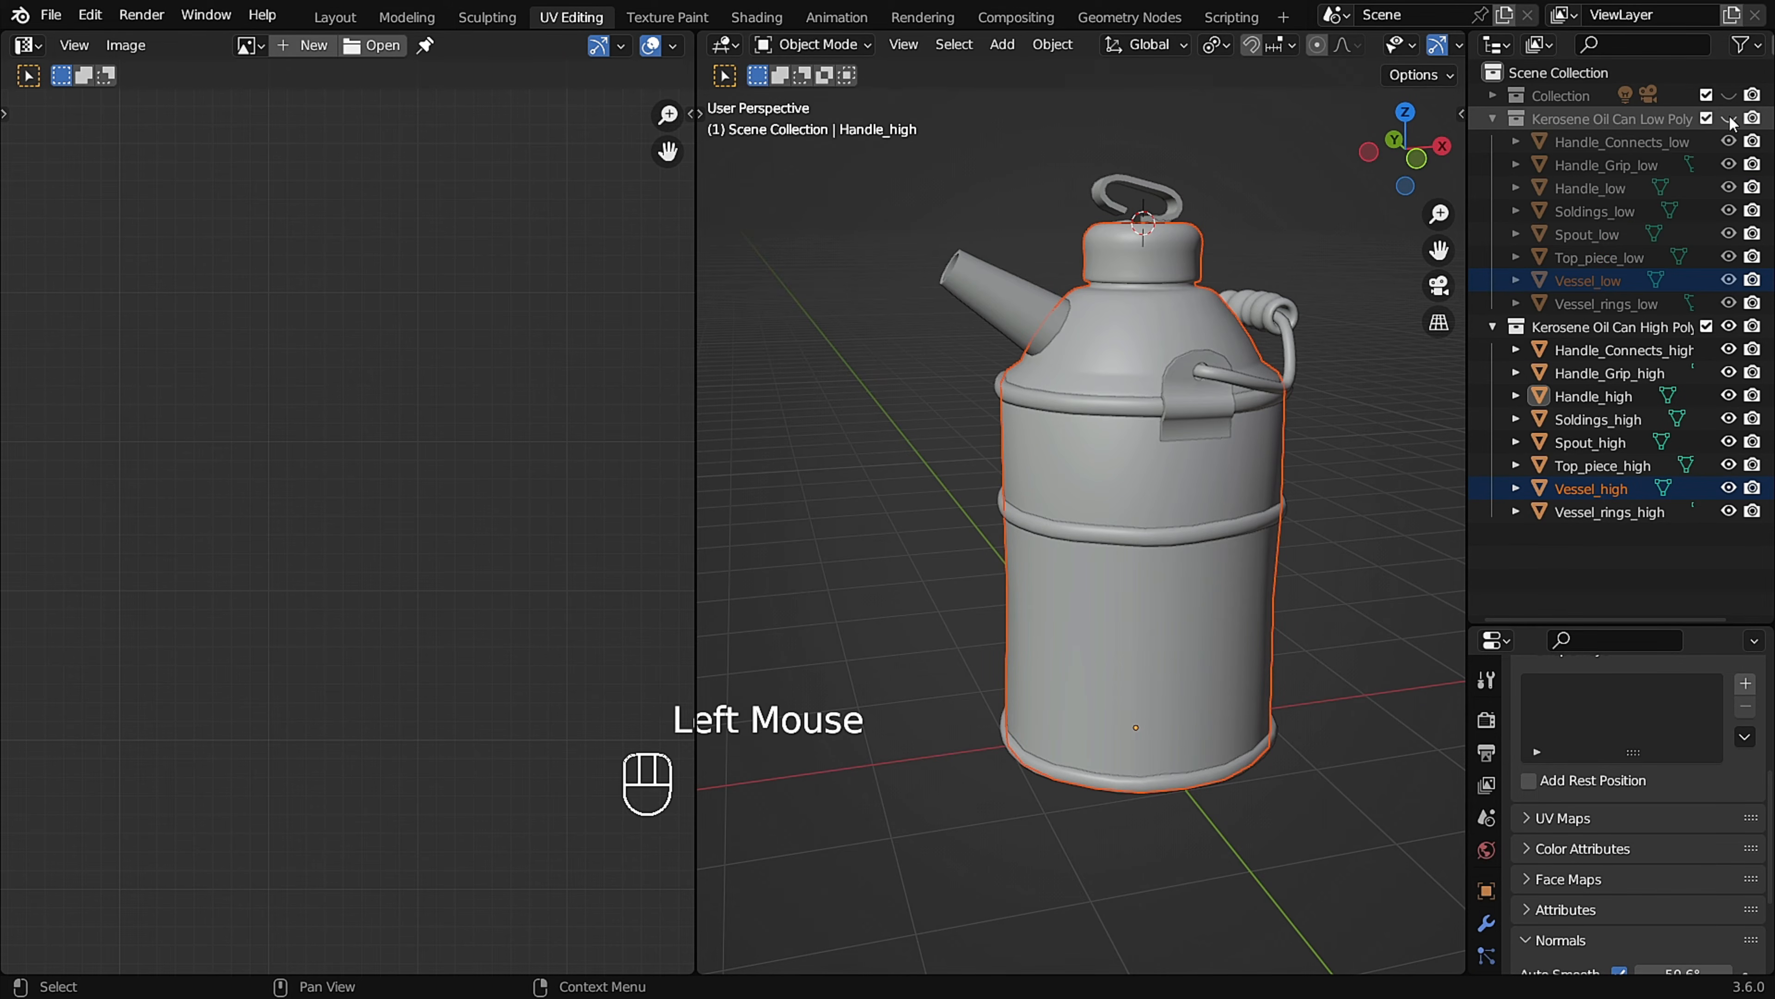
click(1494, 120)
Deselect all objects, make the Kerosene Oil Can High Poly collection active and switch to the Layout workspace.
click(993, 223)
drag(920, 210, 989, 301)
click(1002, 234)
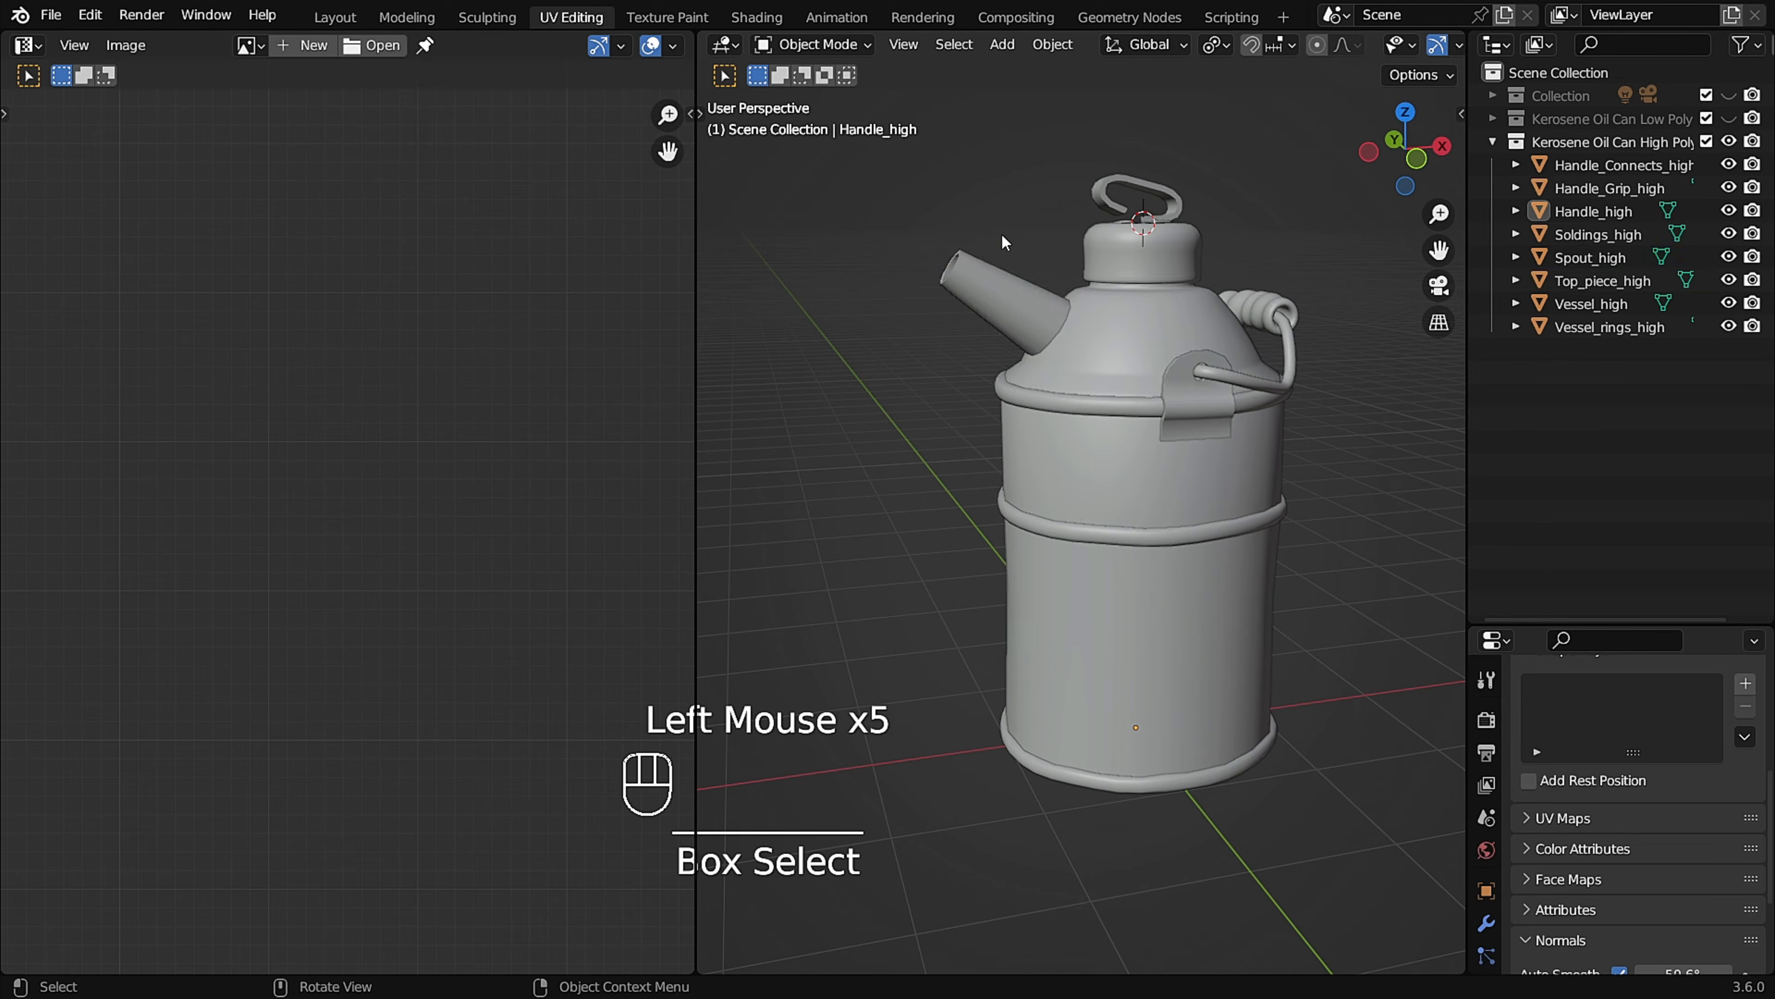
click(1602, 141)
scroll(1067, 310, up, 3)
middle_drag(1067, 310, 1123, 332)
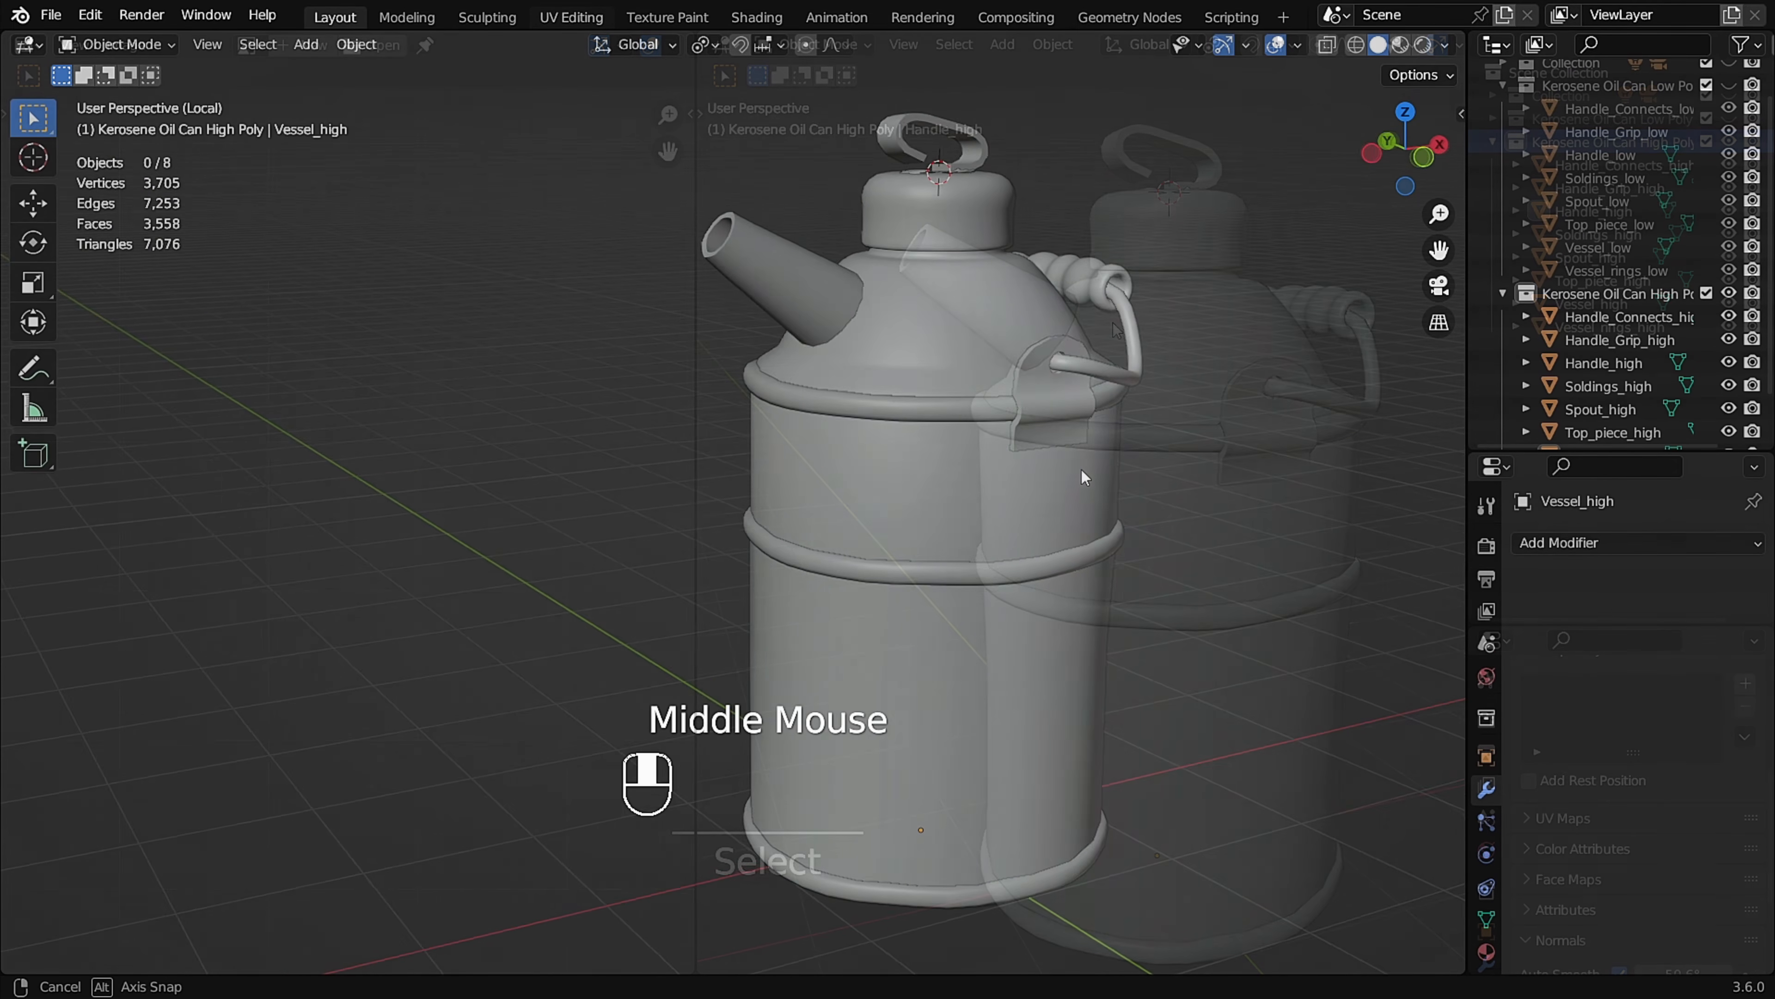
scroll(1657, 342, down, 2)
Isolate Vessel_high in local view and enter Edit Mode on its mesh.
click(969, 679)
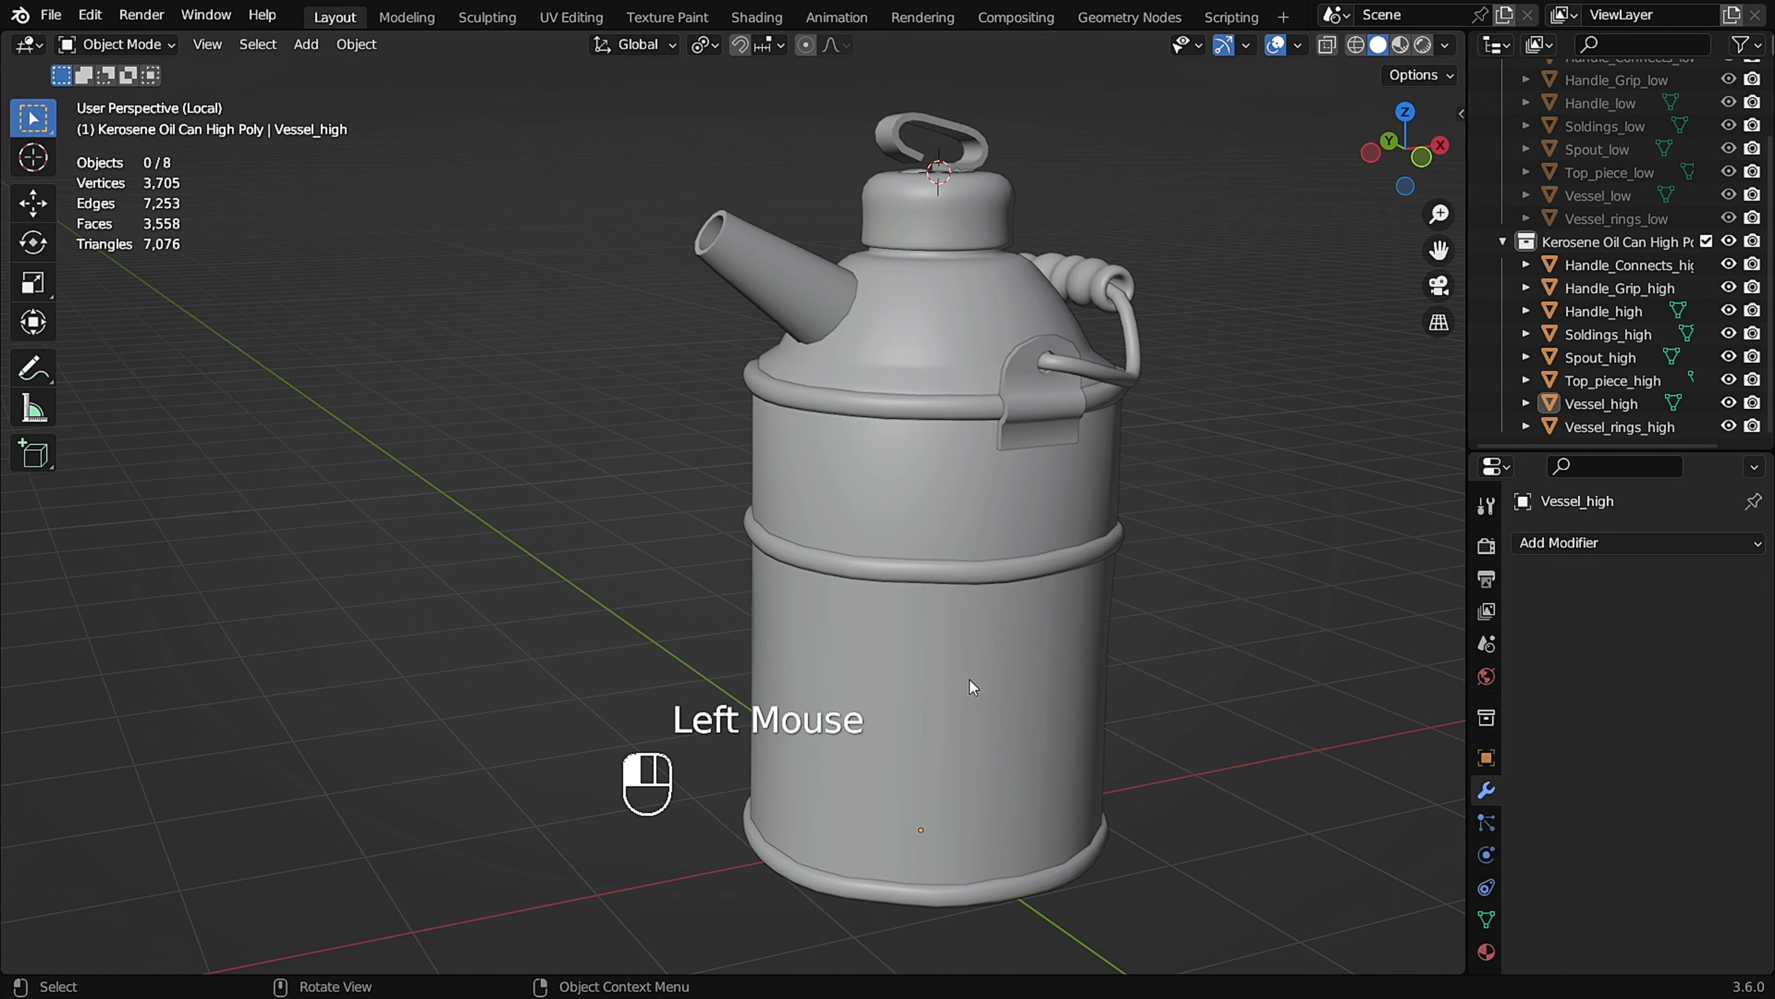
middle_drag(1019, 644, 1011, 624)
key(KP_Divide)
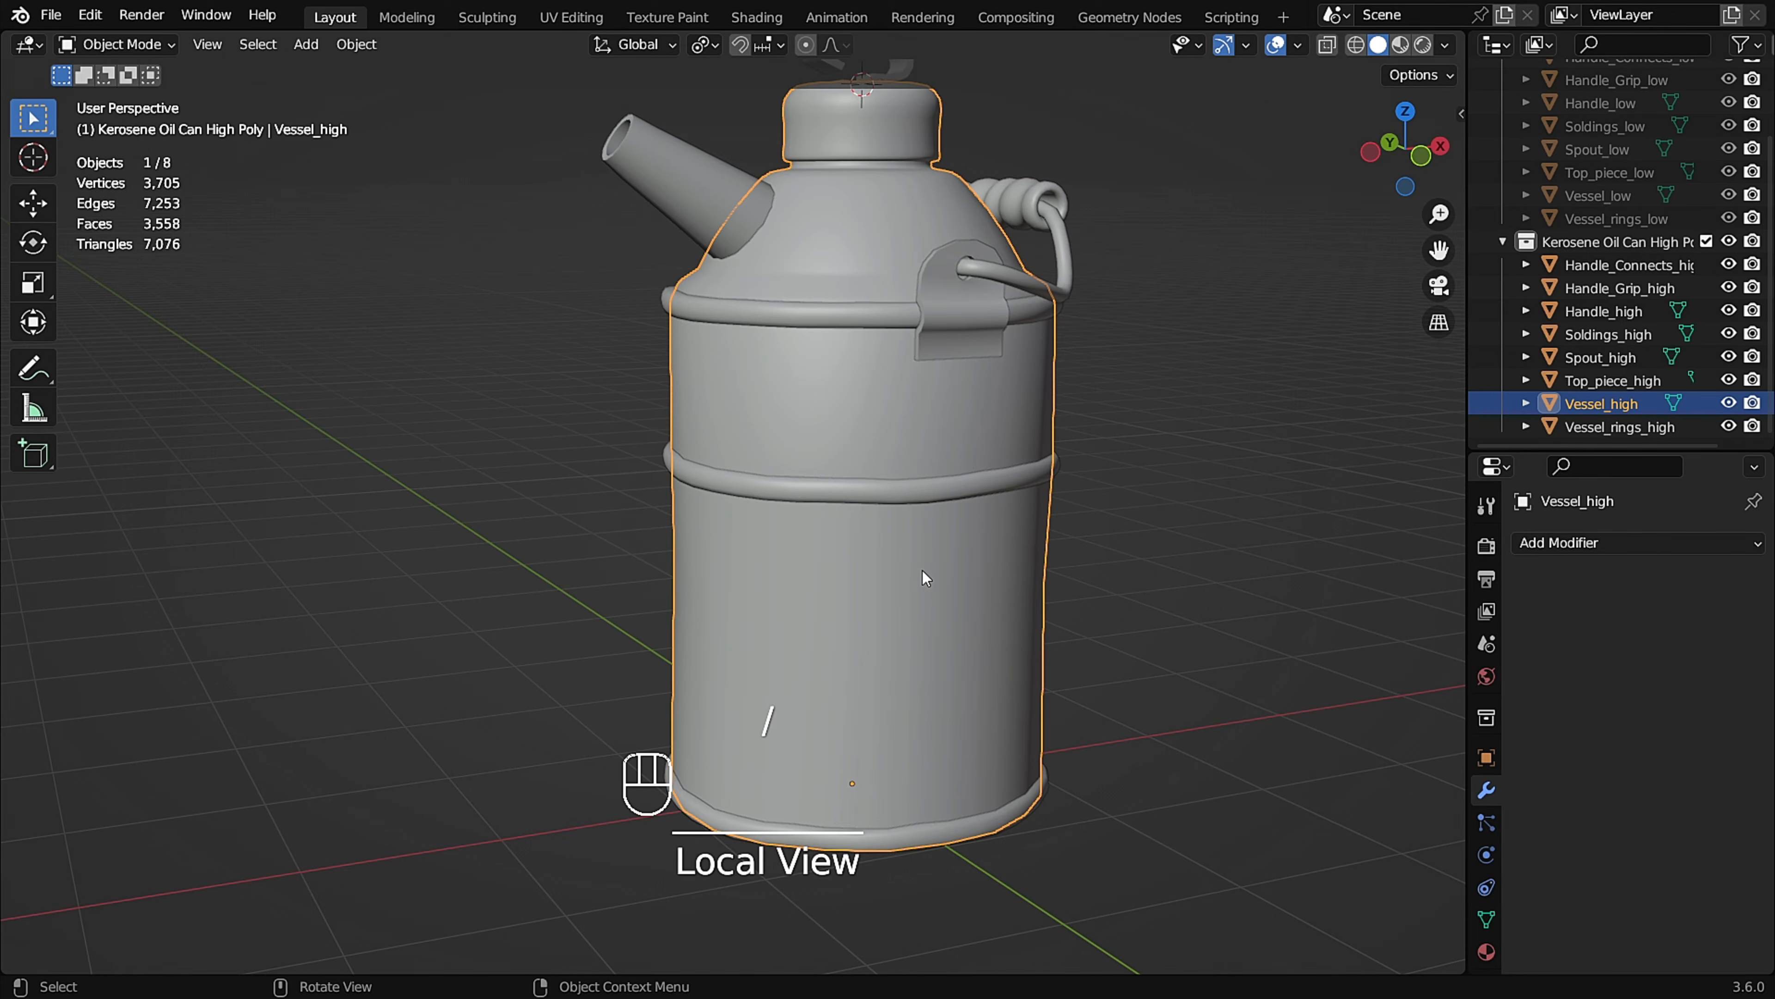
key(KP_Divide)
middle_drag(777, 595, 848, 467)
key(Tab)
Bevel the edge loop around the vessel's bottom rim with 2 segments and a width of about 0.035 m.
middle_drag(841, 543, 822, 604)
scroll(793, 635, up, 2)
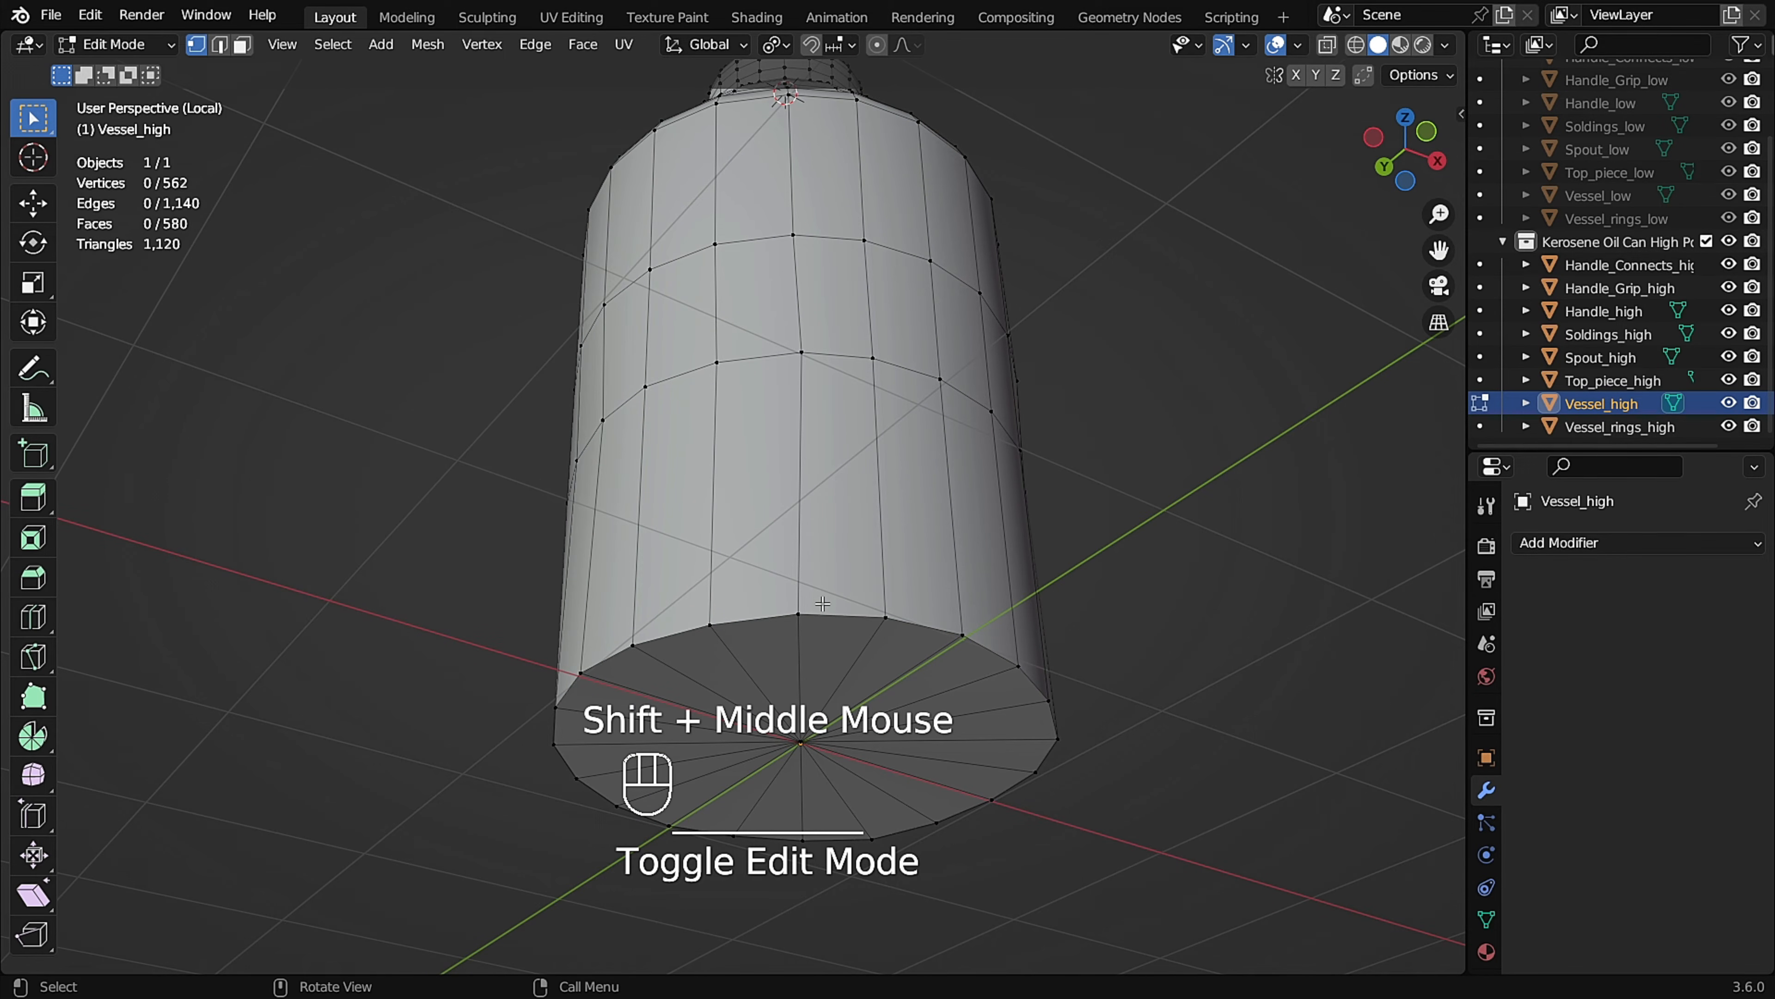
key(2)
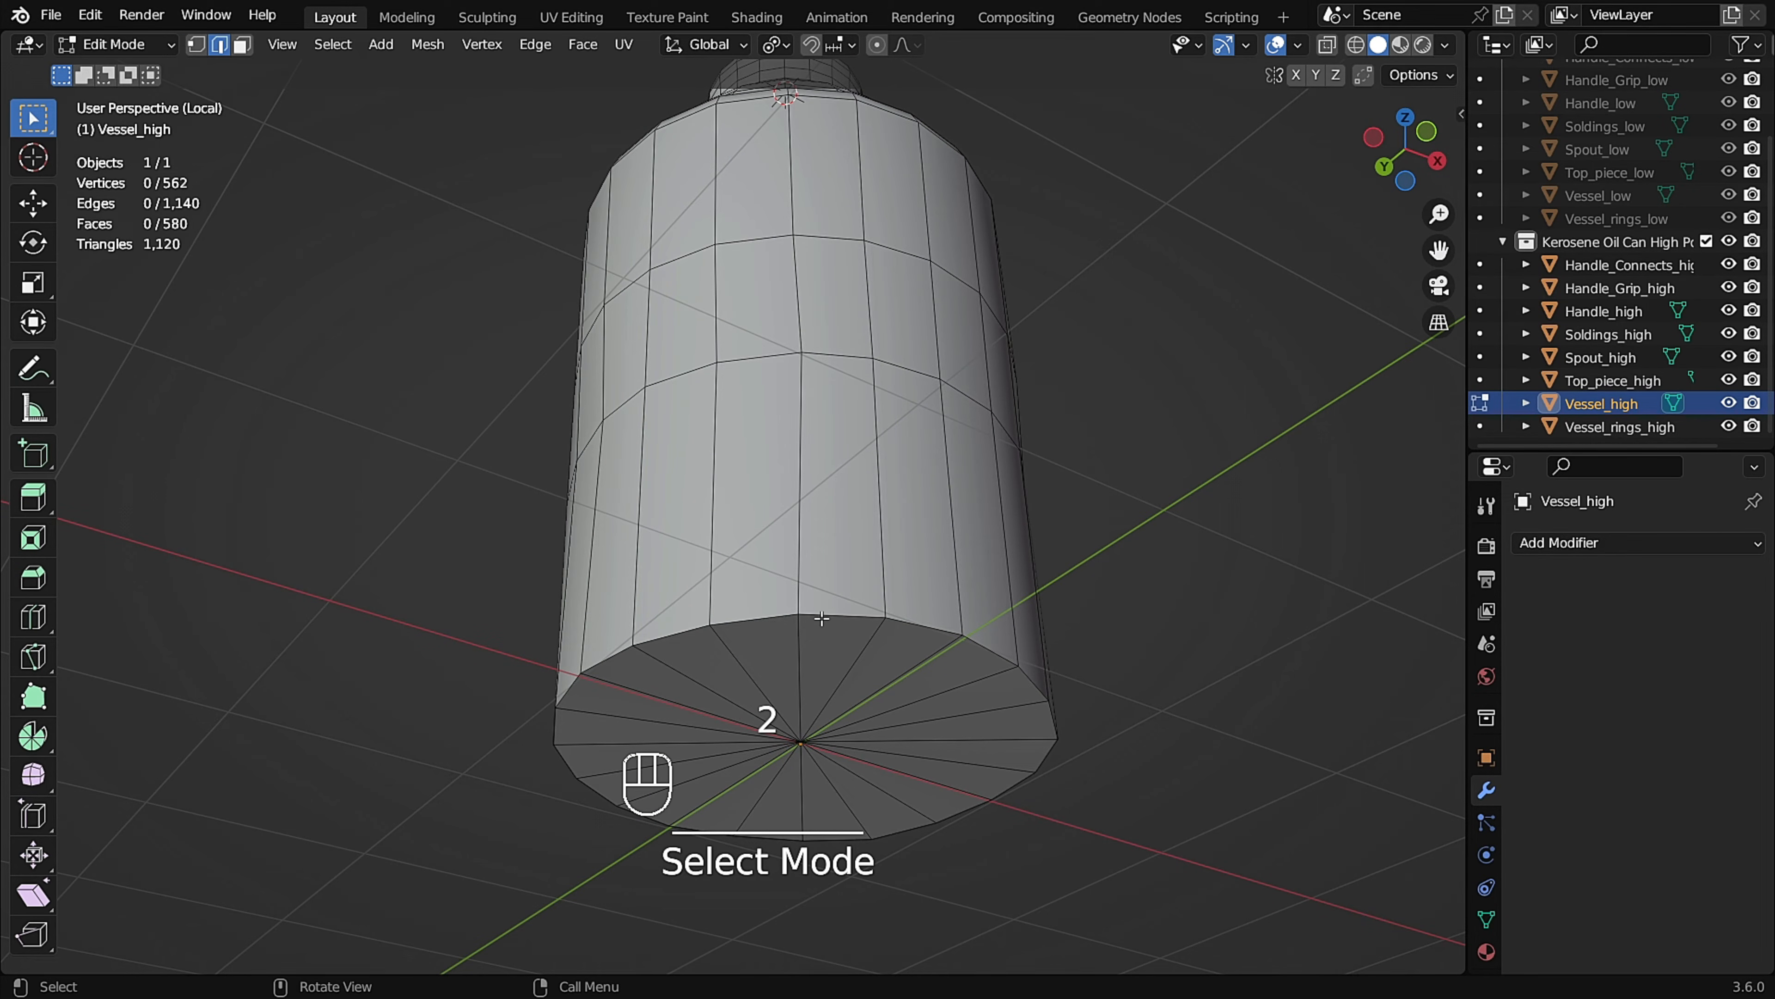
alt+click(828, 615)
scroll(861, 618, up, 1)
key(ctrl+b)
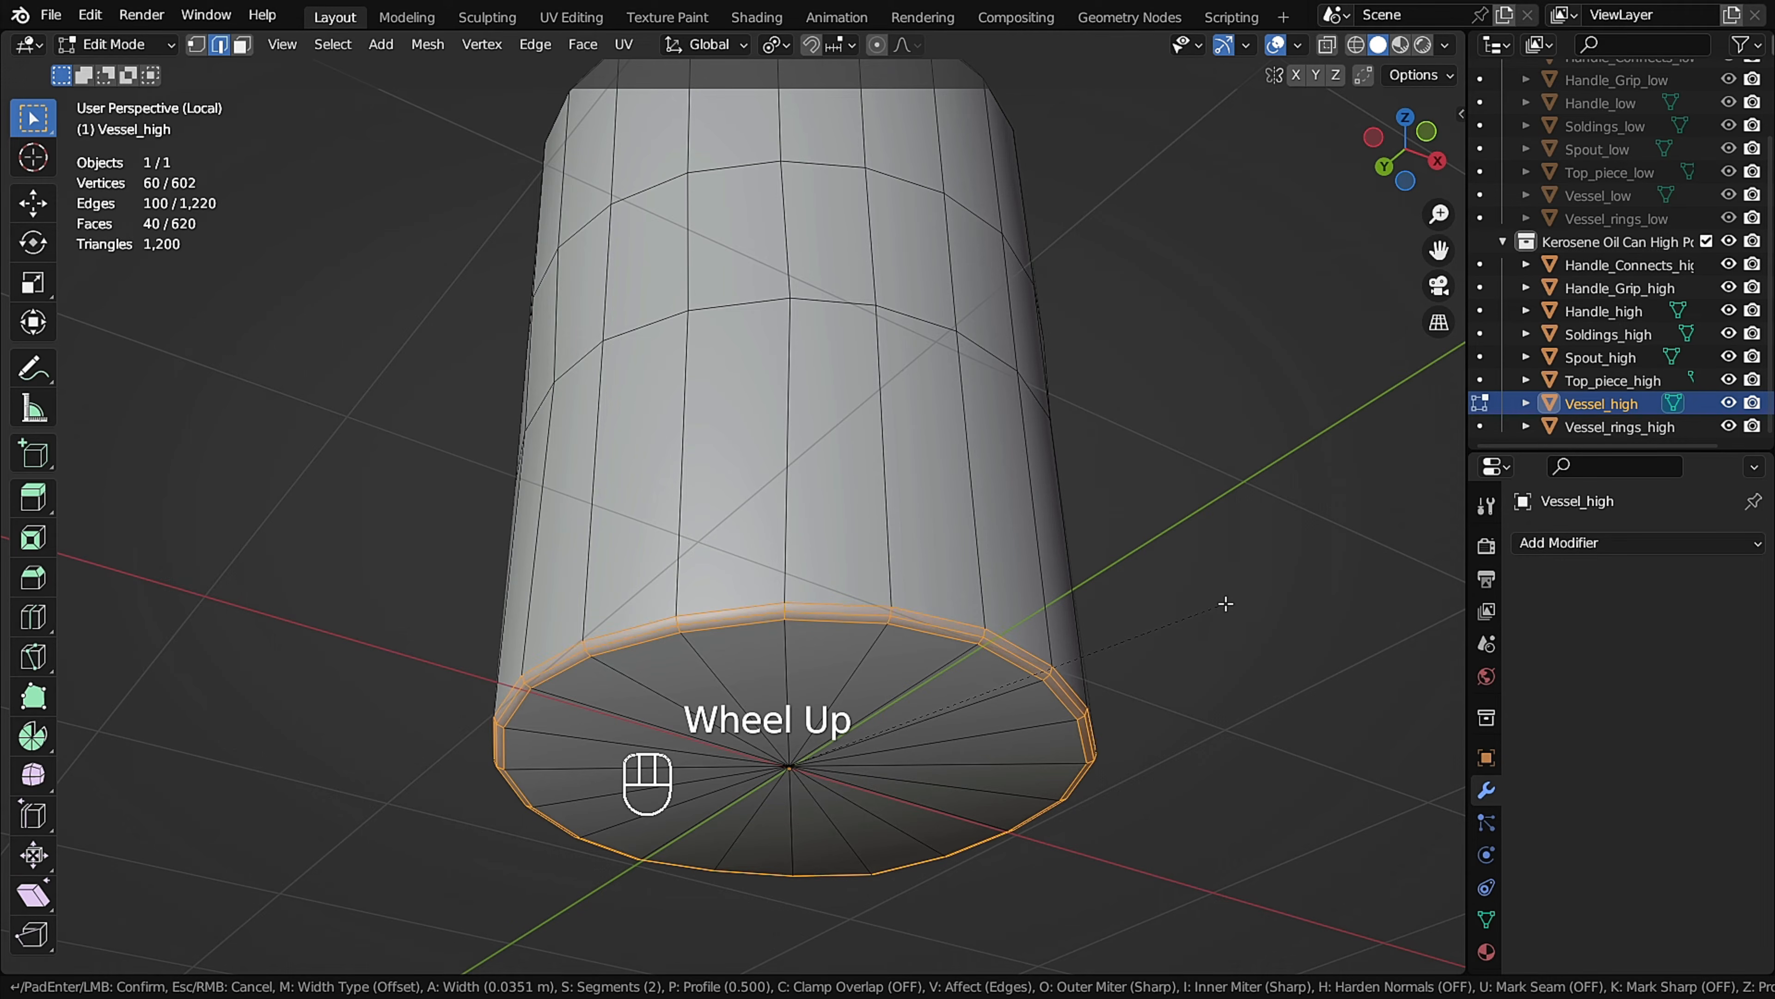
click(1224, 604)
Bevel the two horizontal edge loops around the vessel's body with 2 segments and a width of about 0.069 m.
scroll(1224, 603, down, 2)
middle_drag(1118, 559, 894, 432)
alt+click(894, 432)
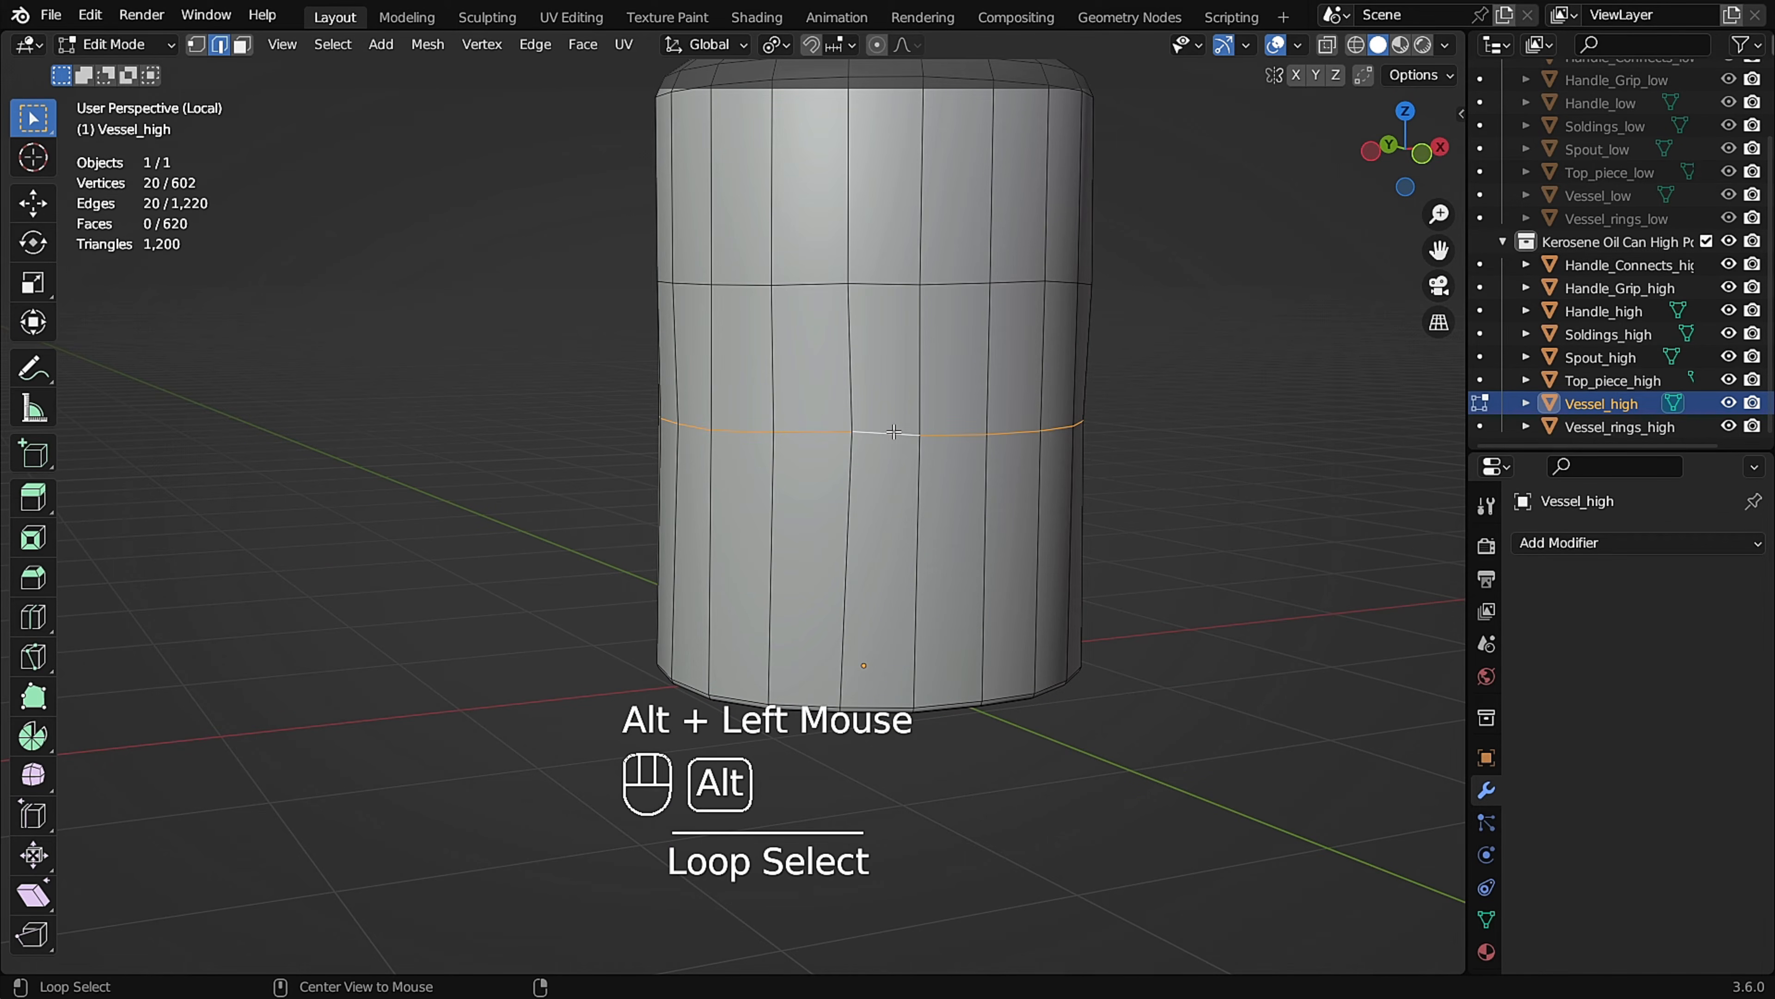
alt+shift+click(888, 285)
middle_drag(887, 285, 992, 342)
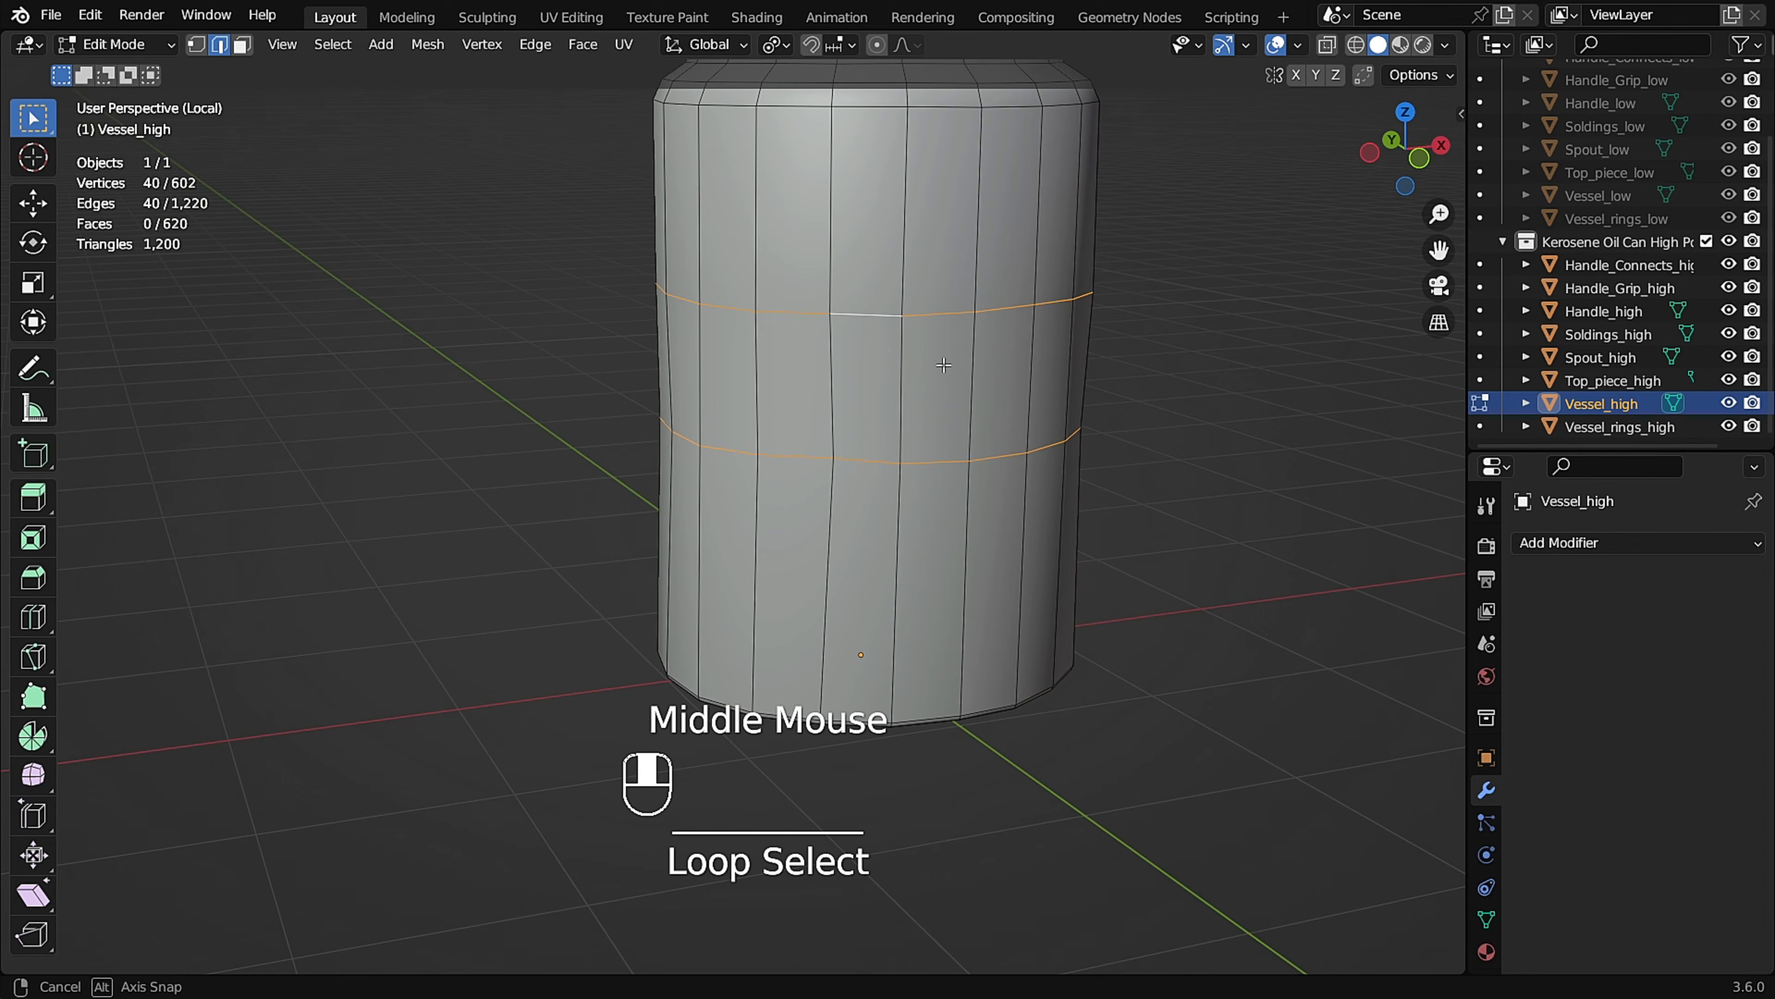
key(ctrl+b)
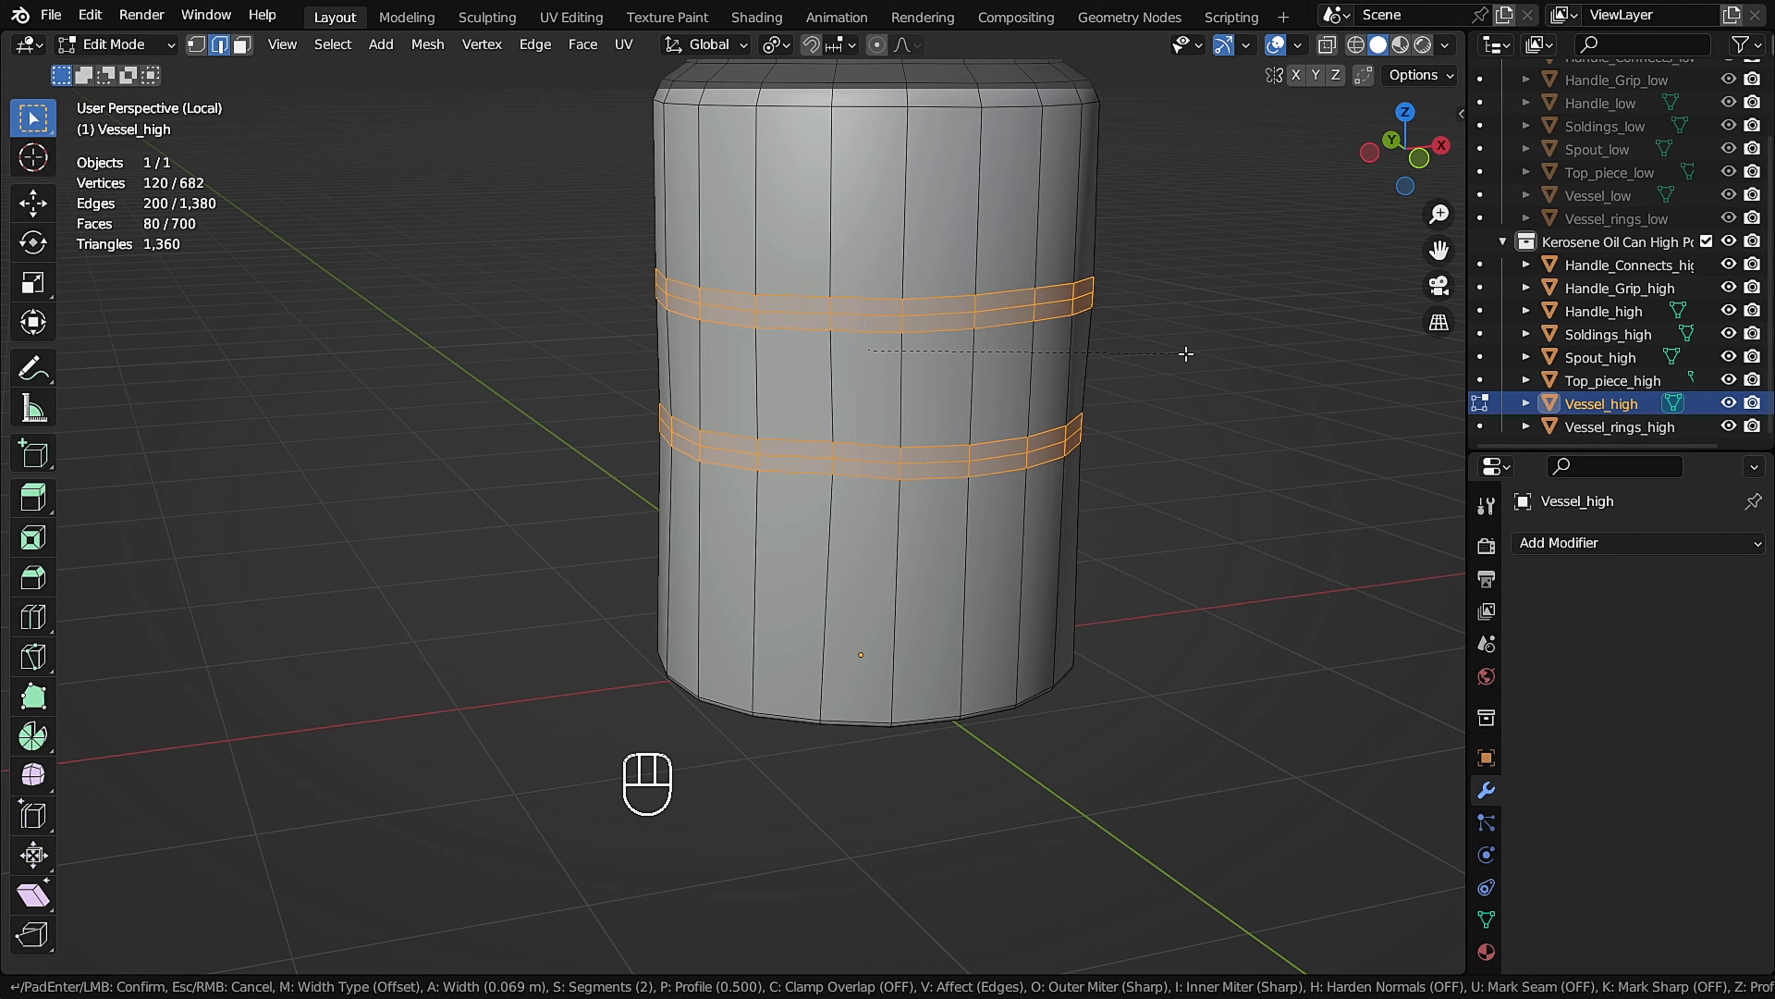
double_click(1186, 353)
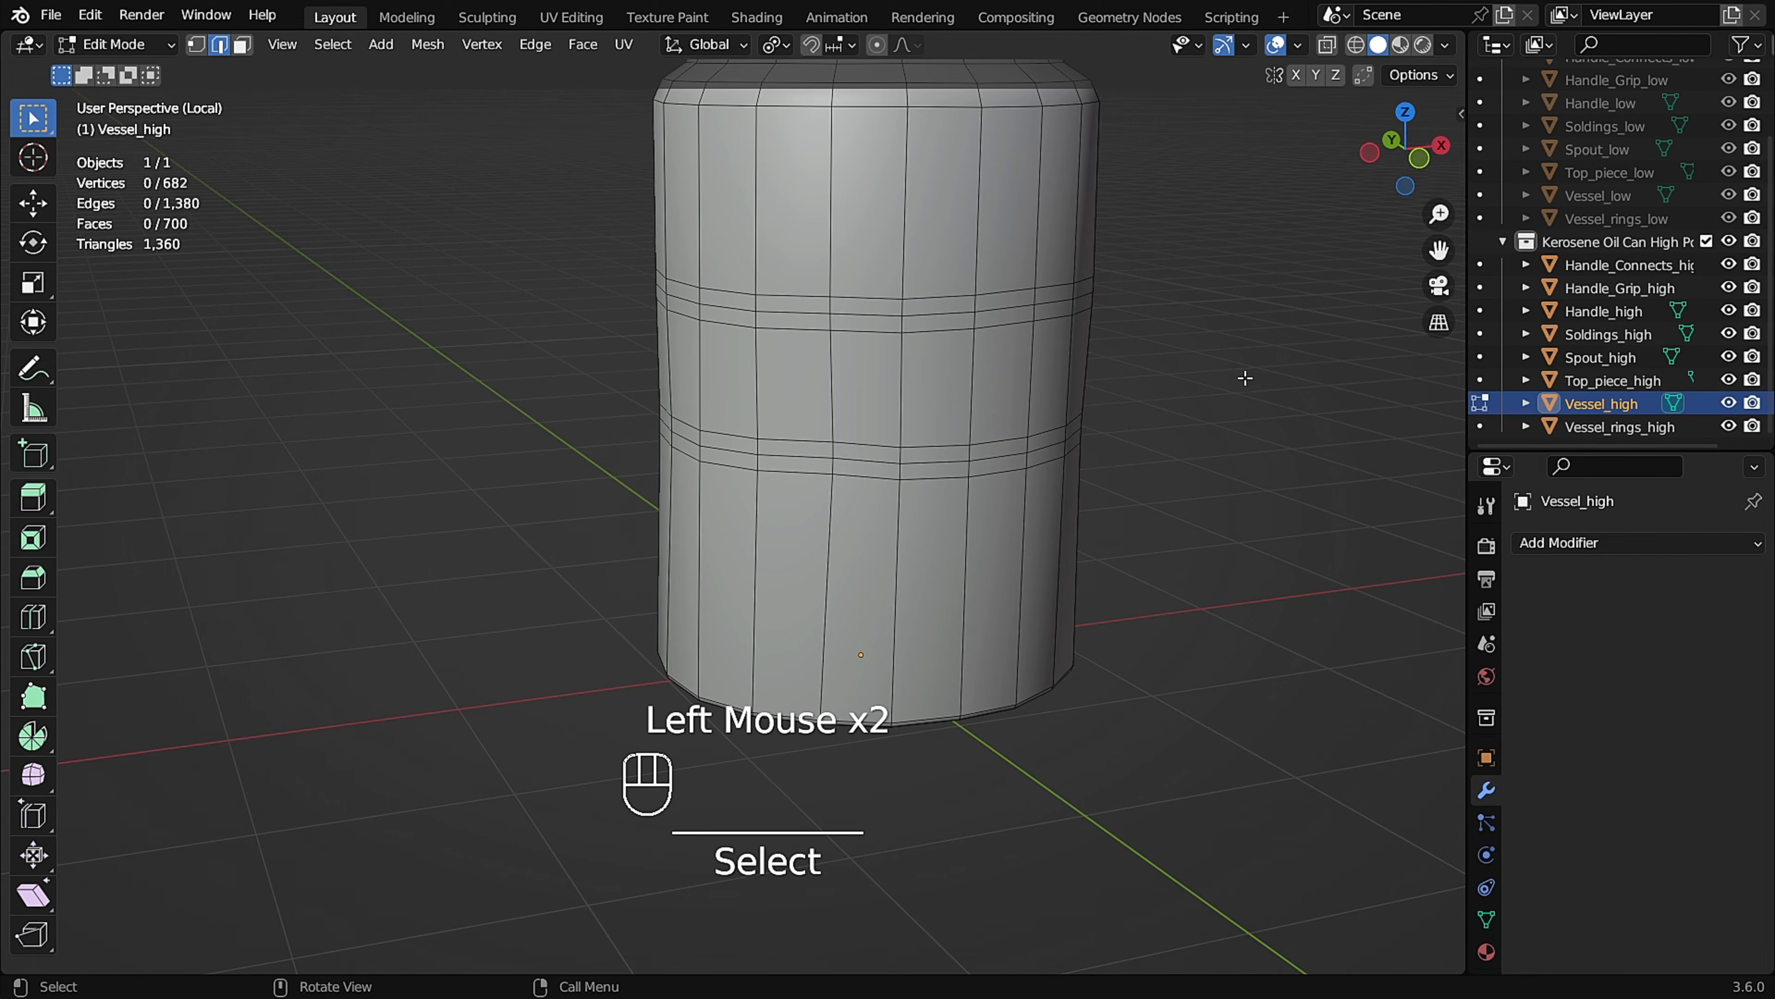
Add one supporting loop cut just below the vessel's shoulder and another beside the crease at the base of the cone.
key(Tab)
middle_drag(1010, 424, 1066, 509)
key(Tab)
scroll(930, 343, up, 3)
scroll(1013, 417, up, 1)
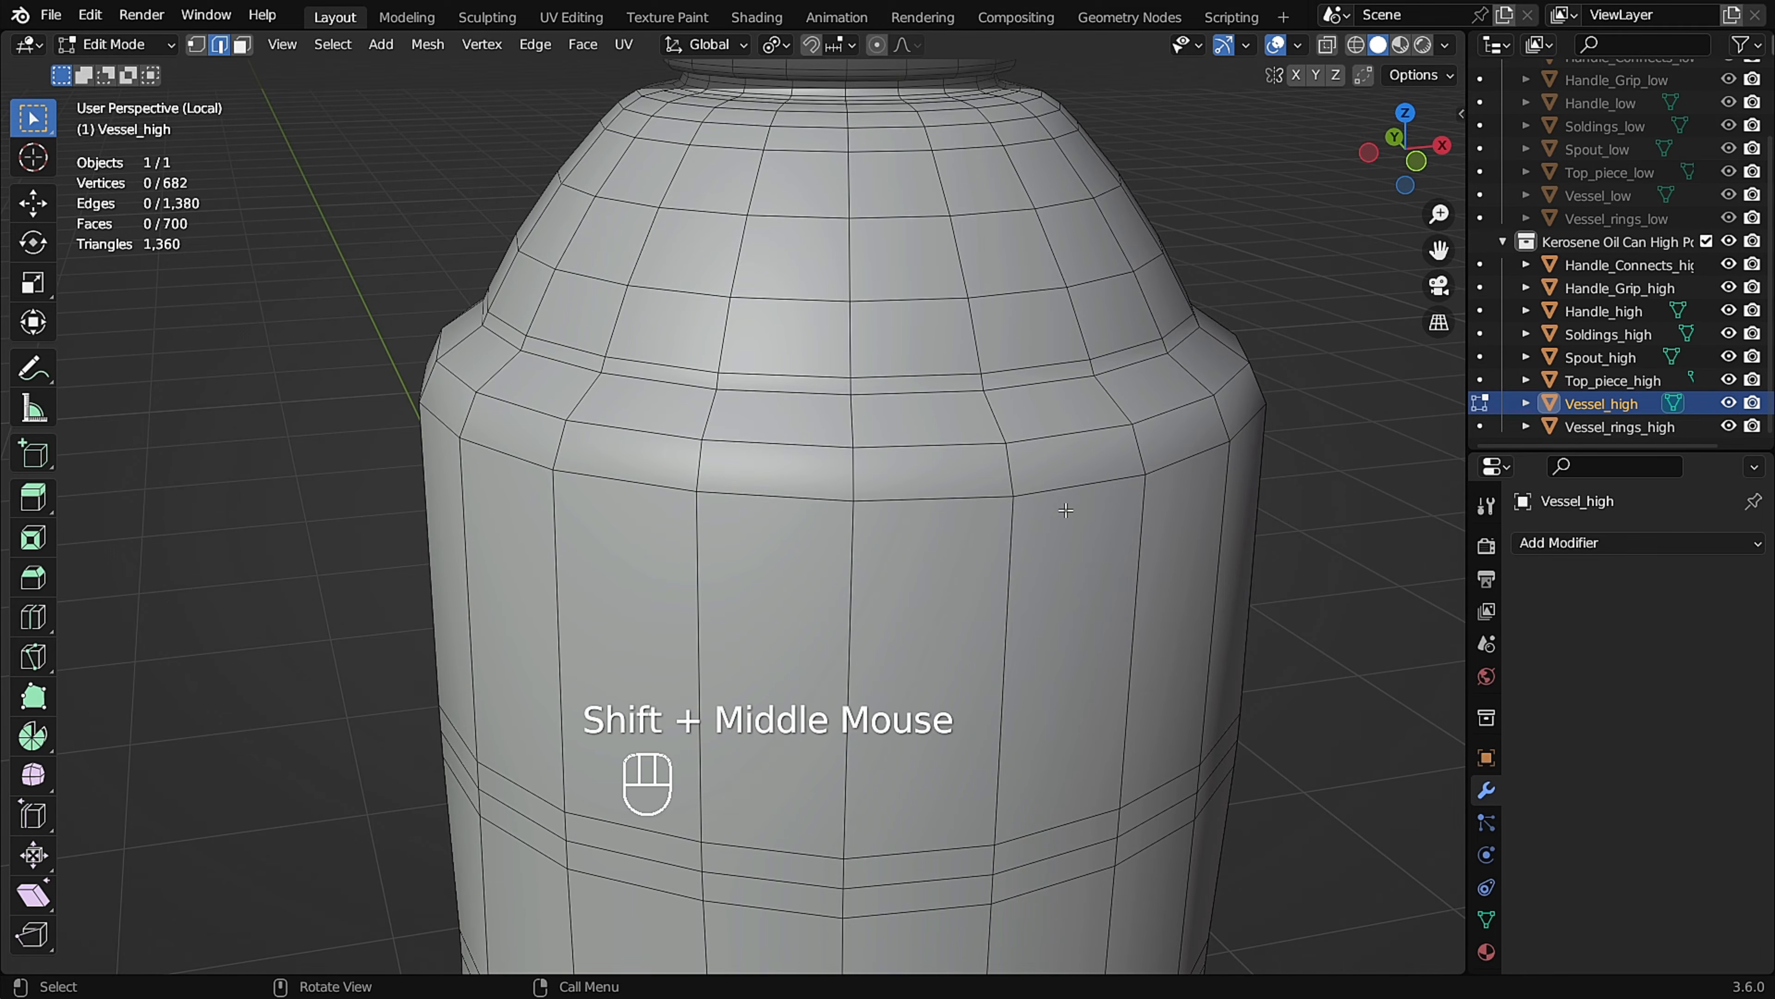
drag(989, 535, 984, 406)
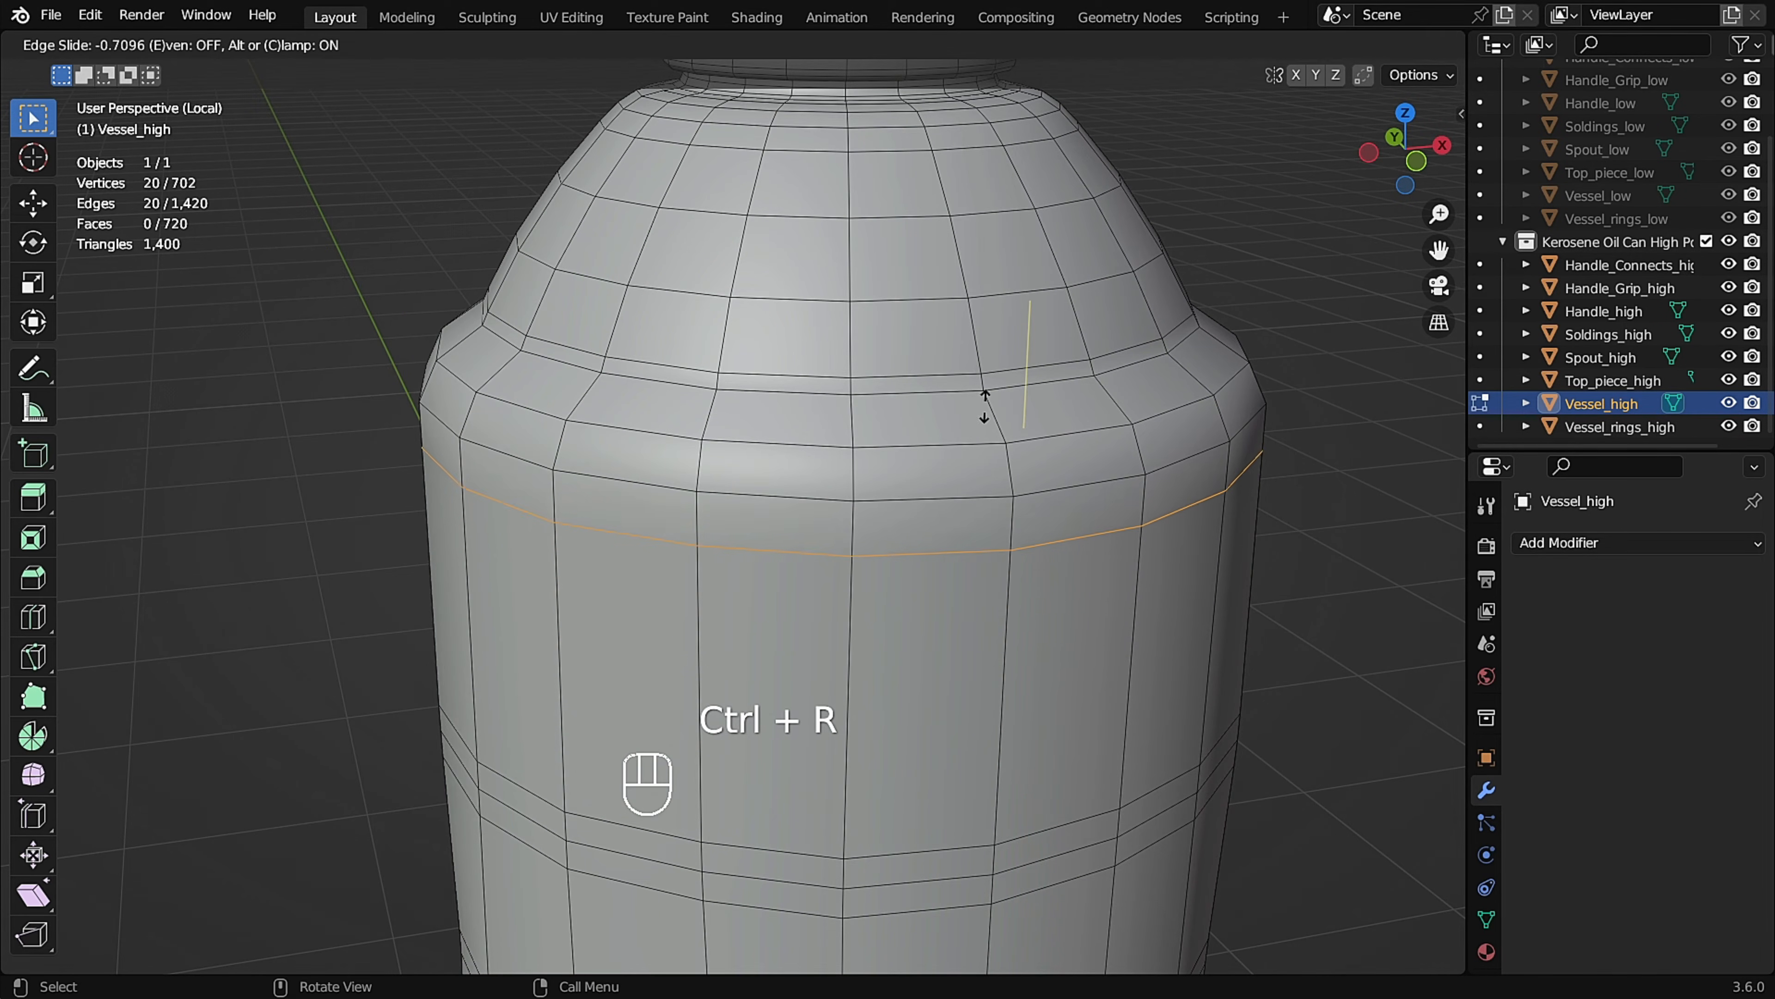
click(984, 374)
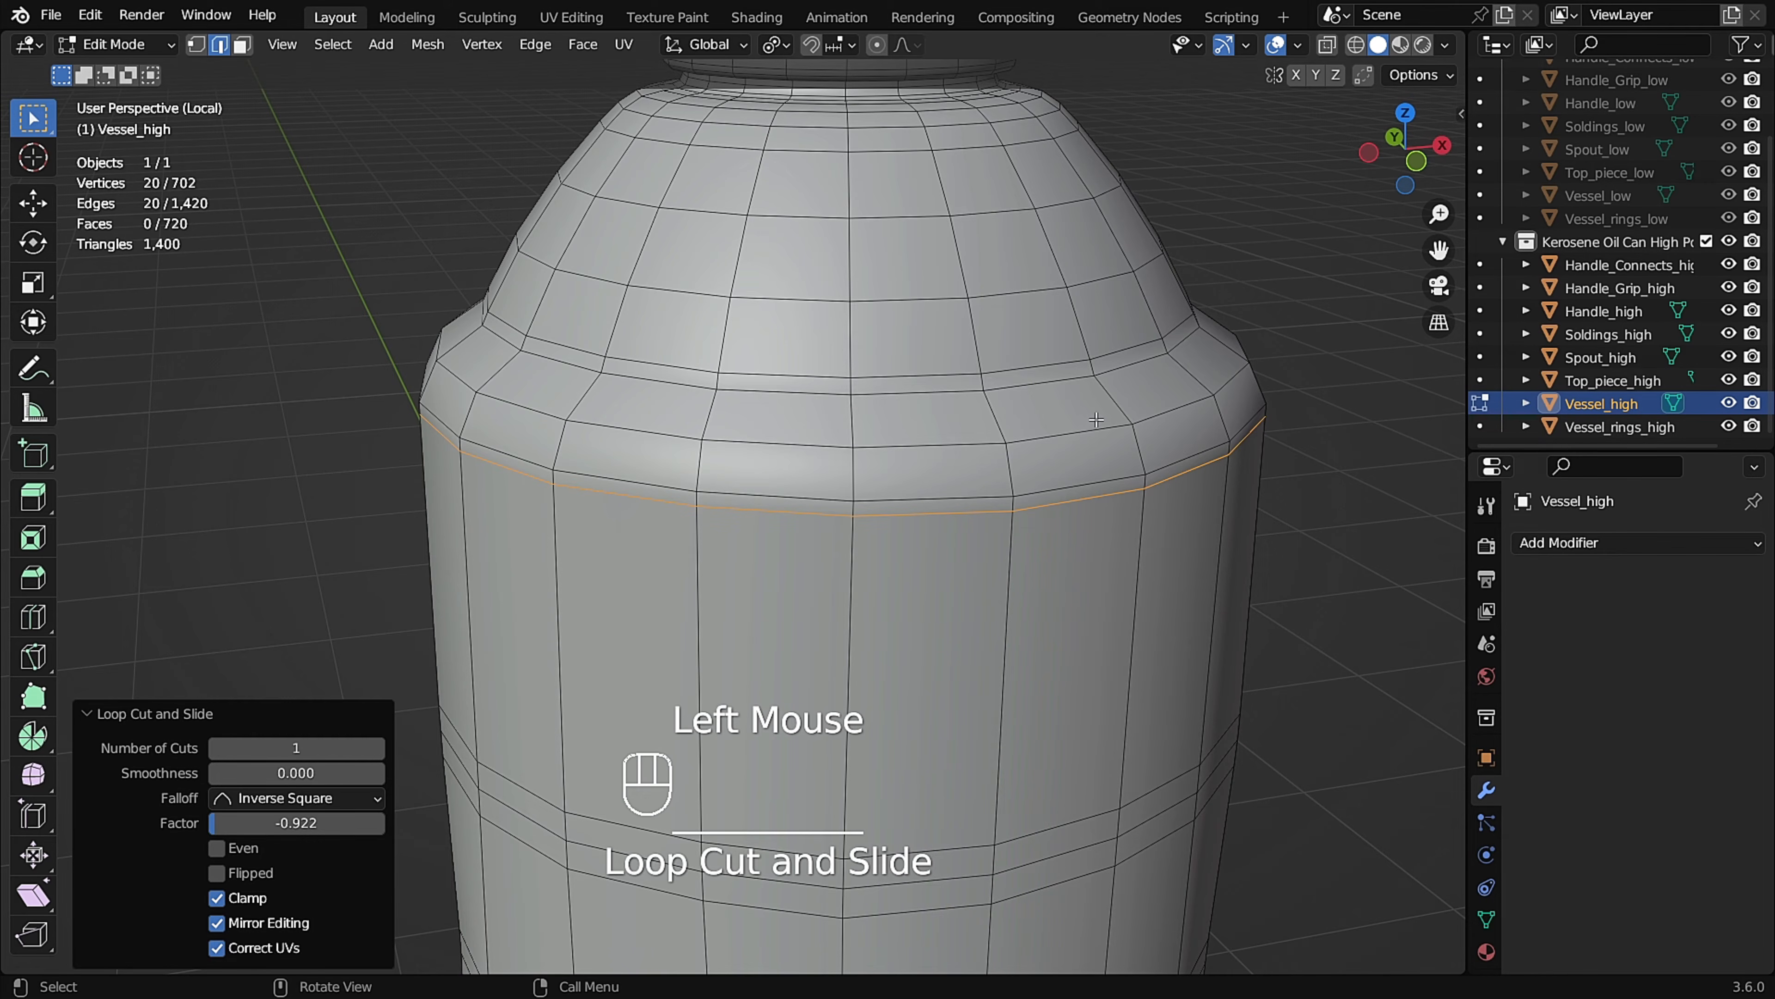
click(1113, 396)
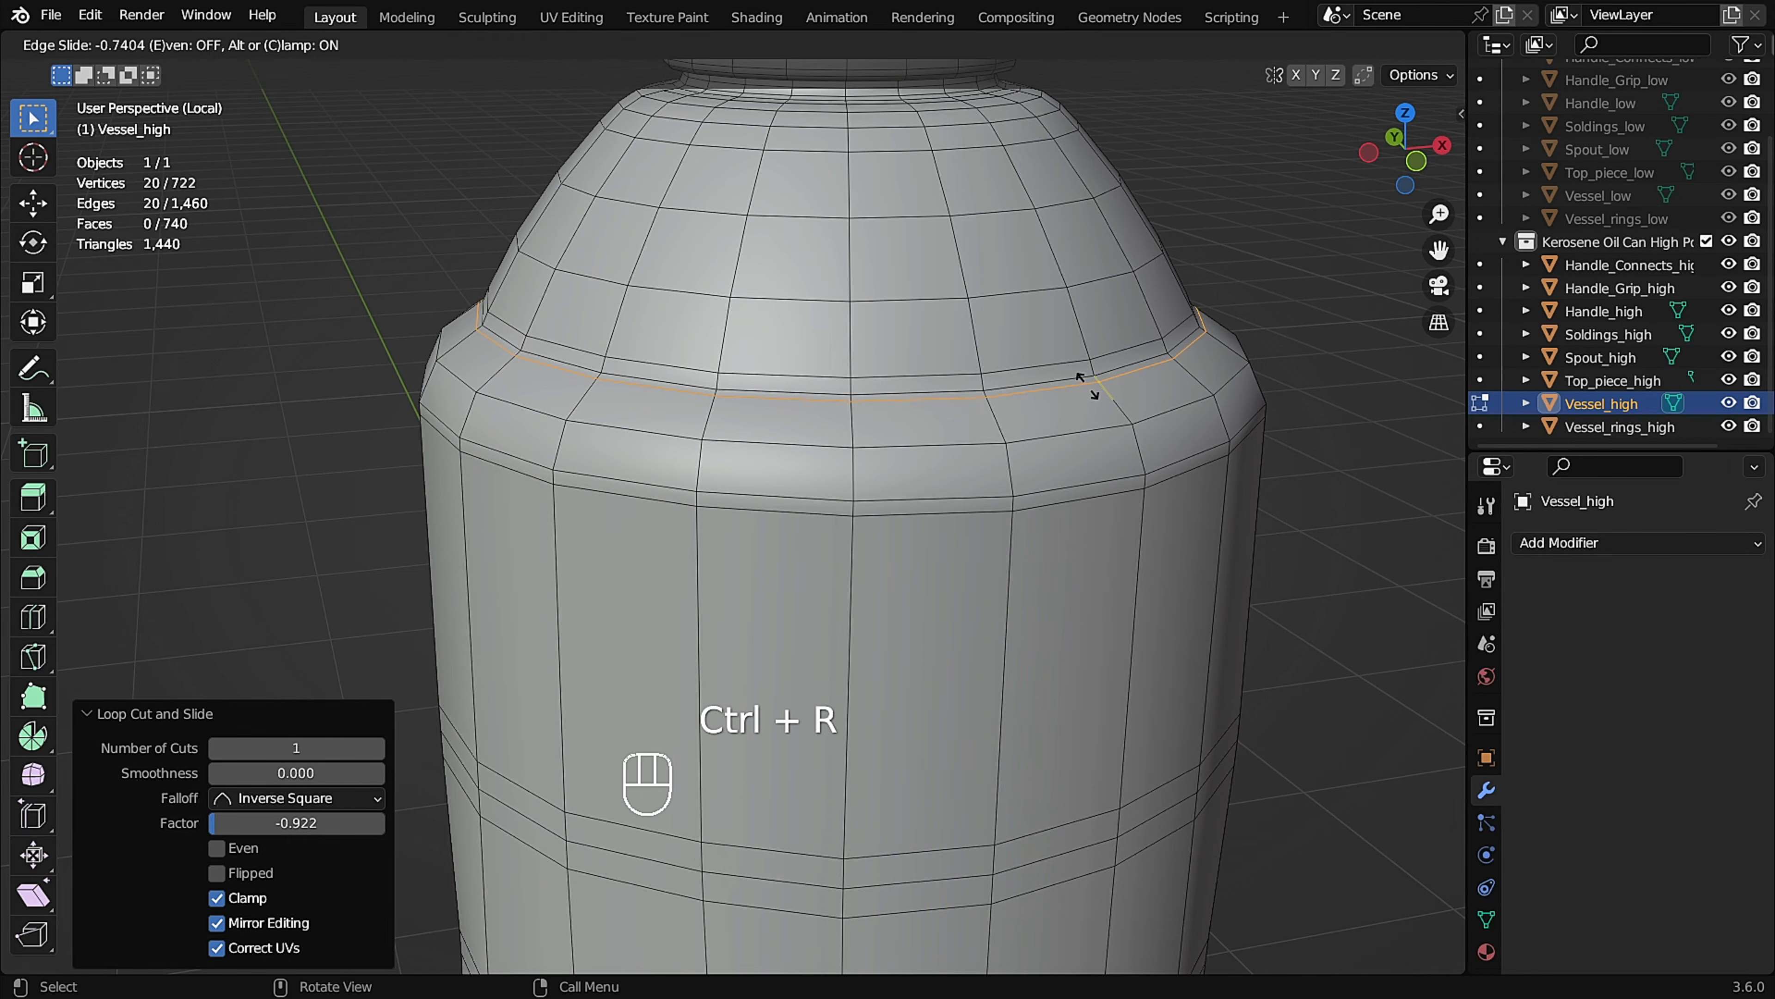
click(1094, 388)
Add a Subdivision Surface modifier to Vessel_high with 3 viewport levels.
scroll(919, 401, down, 4)
key(Tab)
middle_drag(981, 444, 1004, 491)
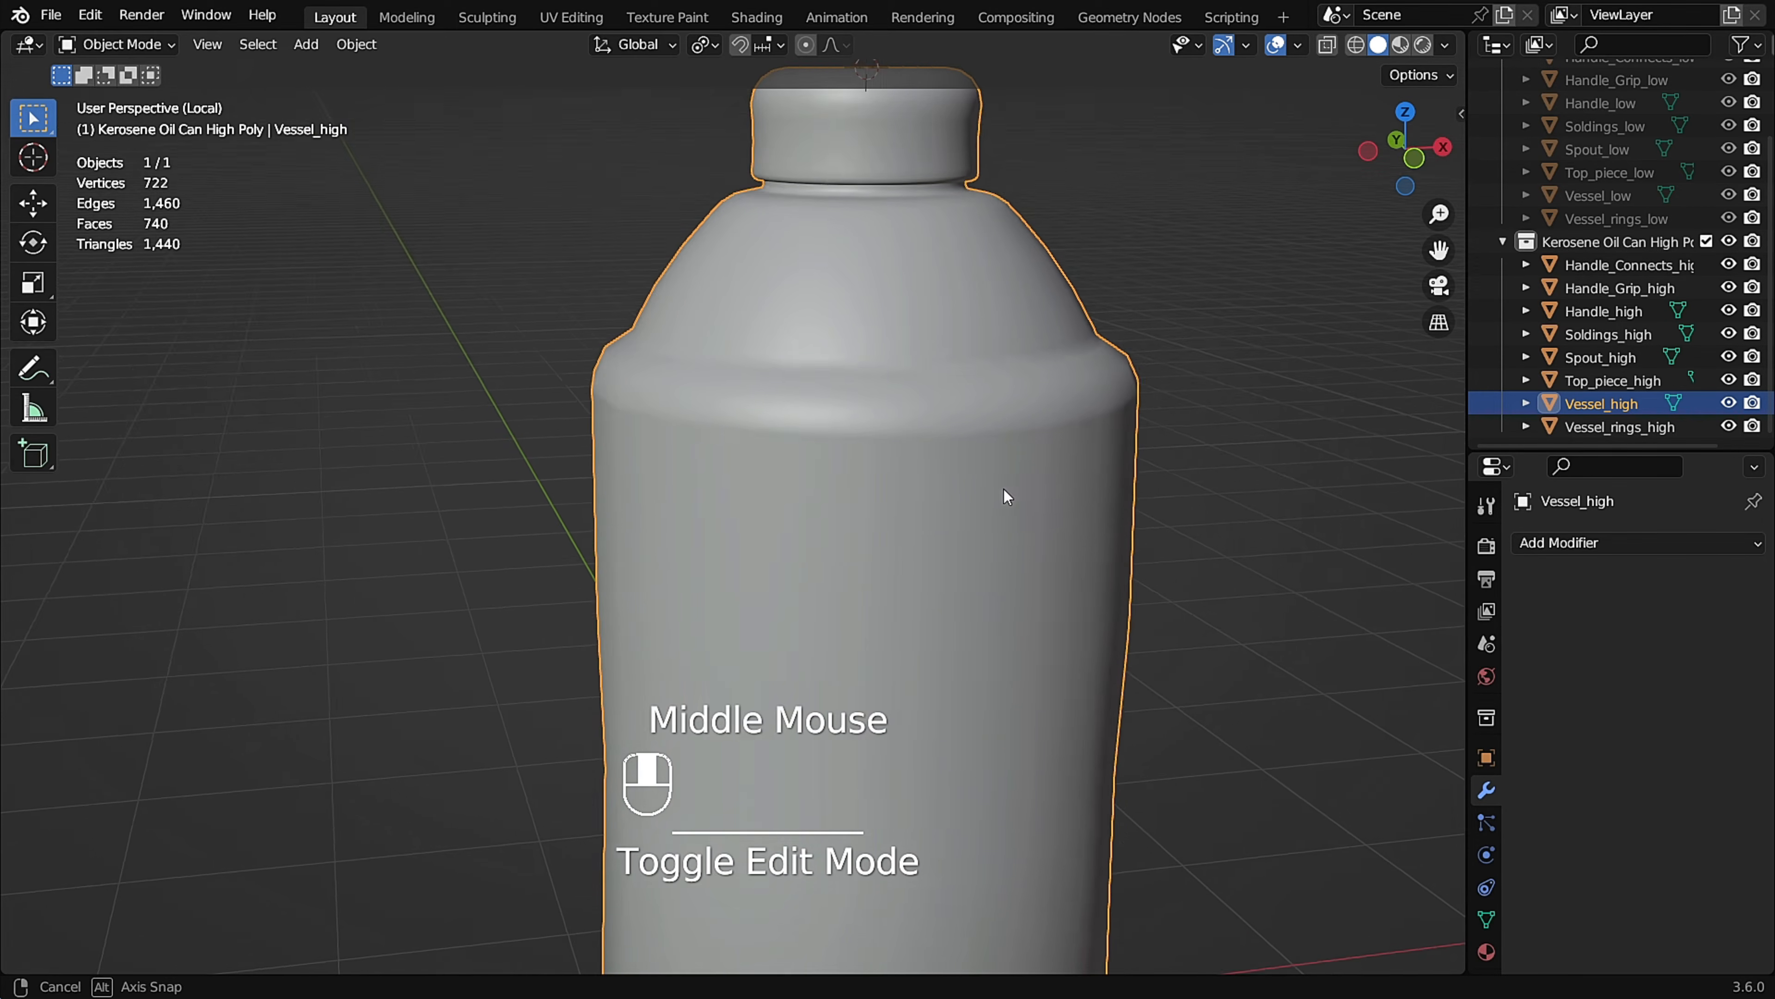
click(1570, 543)
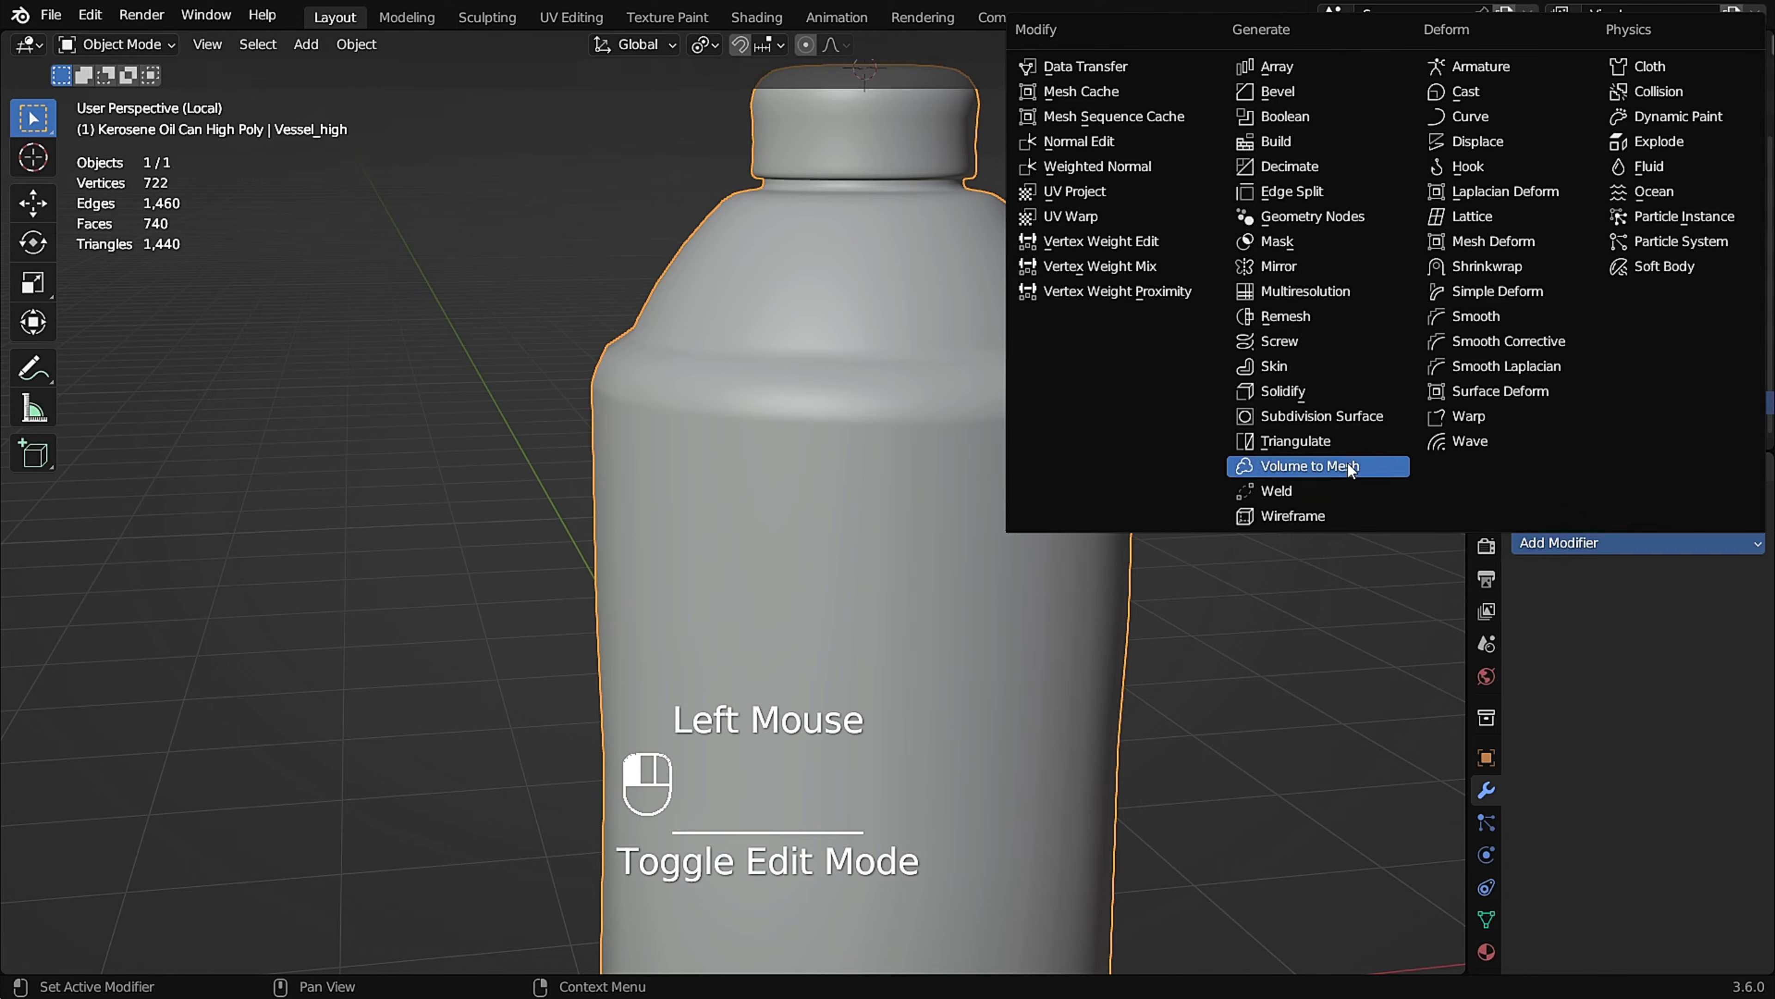
click(1387, 416)
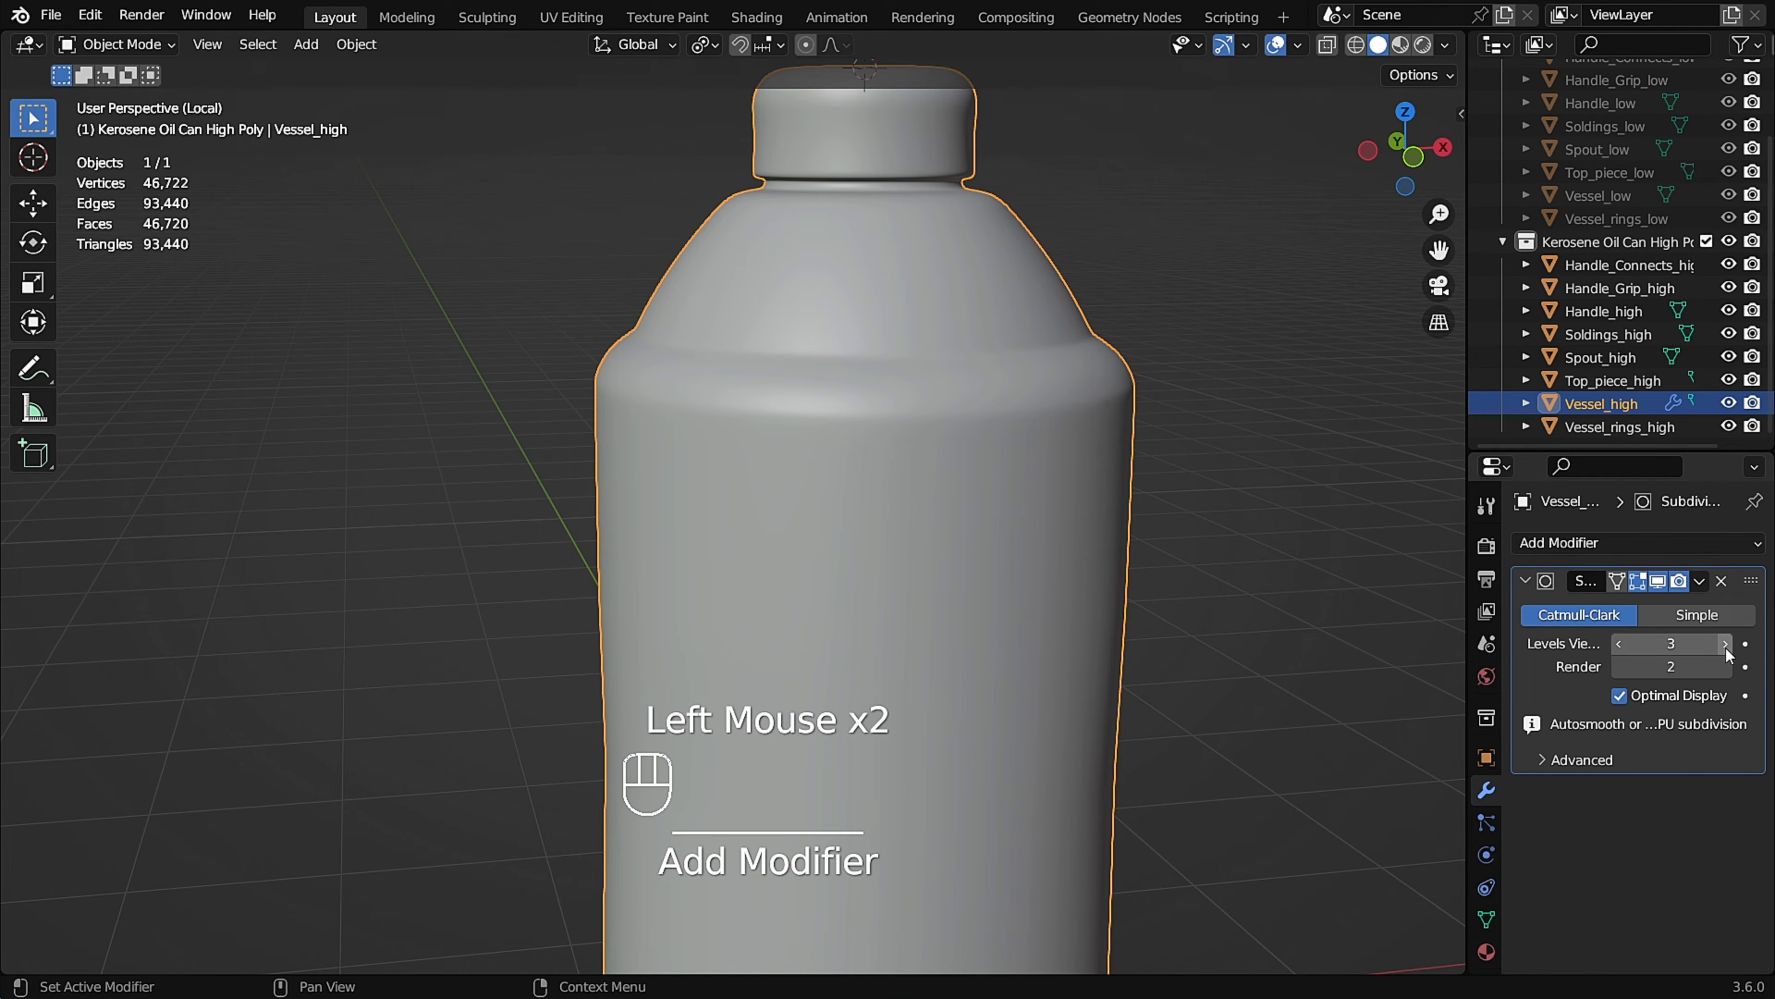
Edge-slide the supporting loop below the vessel's shoulder slightly downward by a factor of about 0.078.
scroll(896, 505, down, 3)
middle_drag(896, 504, 937, 297)
scroll(909, 420, down, 1)
key(Tab)
scroll(945, 275, up, 2)
scroll(972, 306, up, 2)
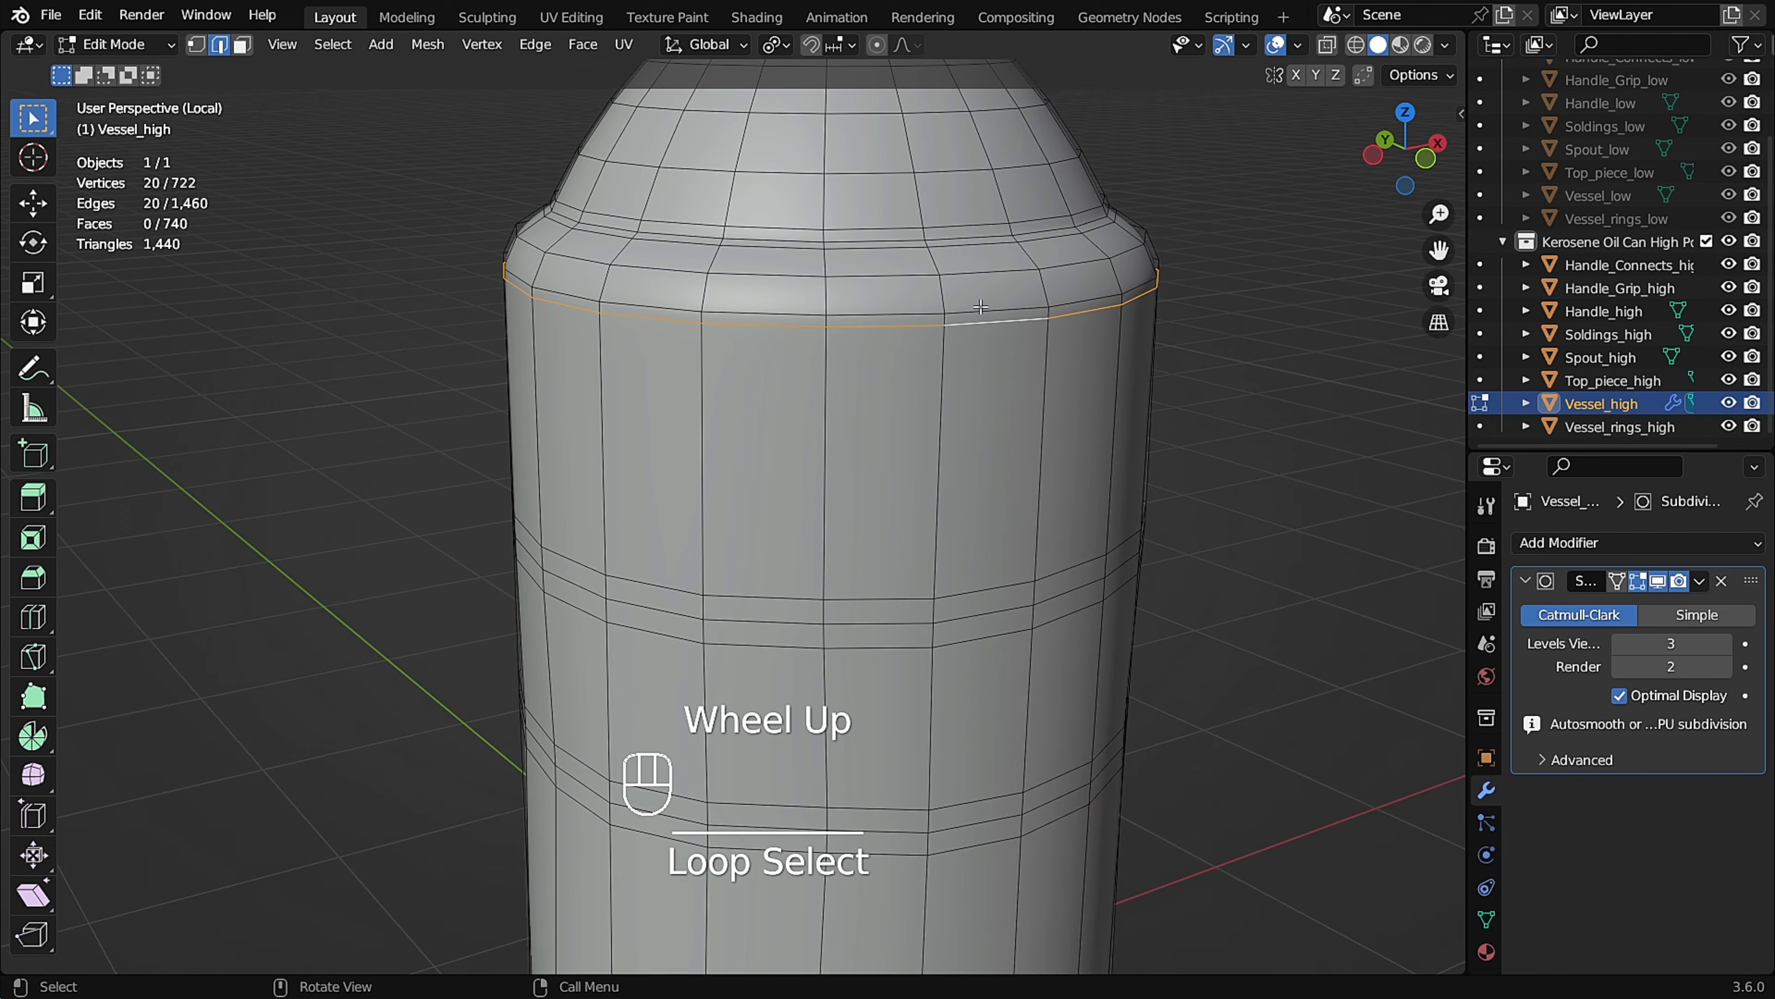
key(g)
key(g)
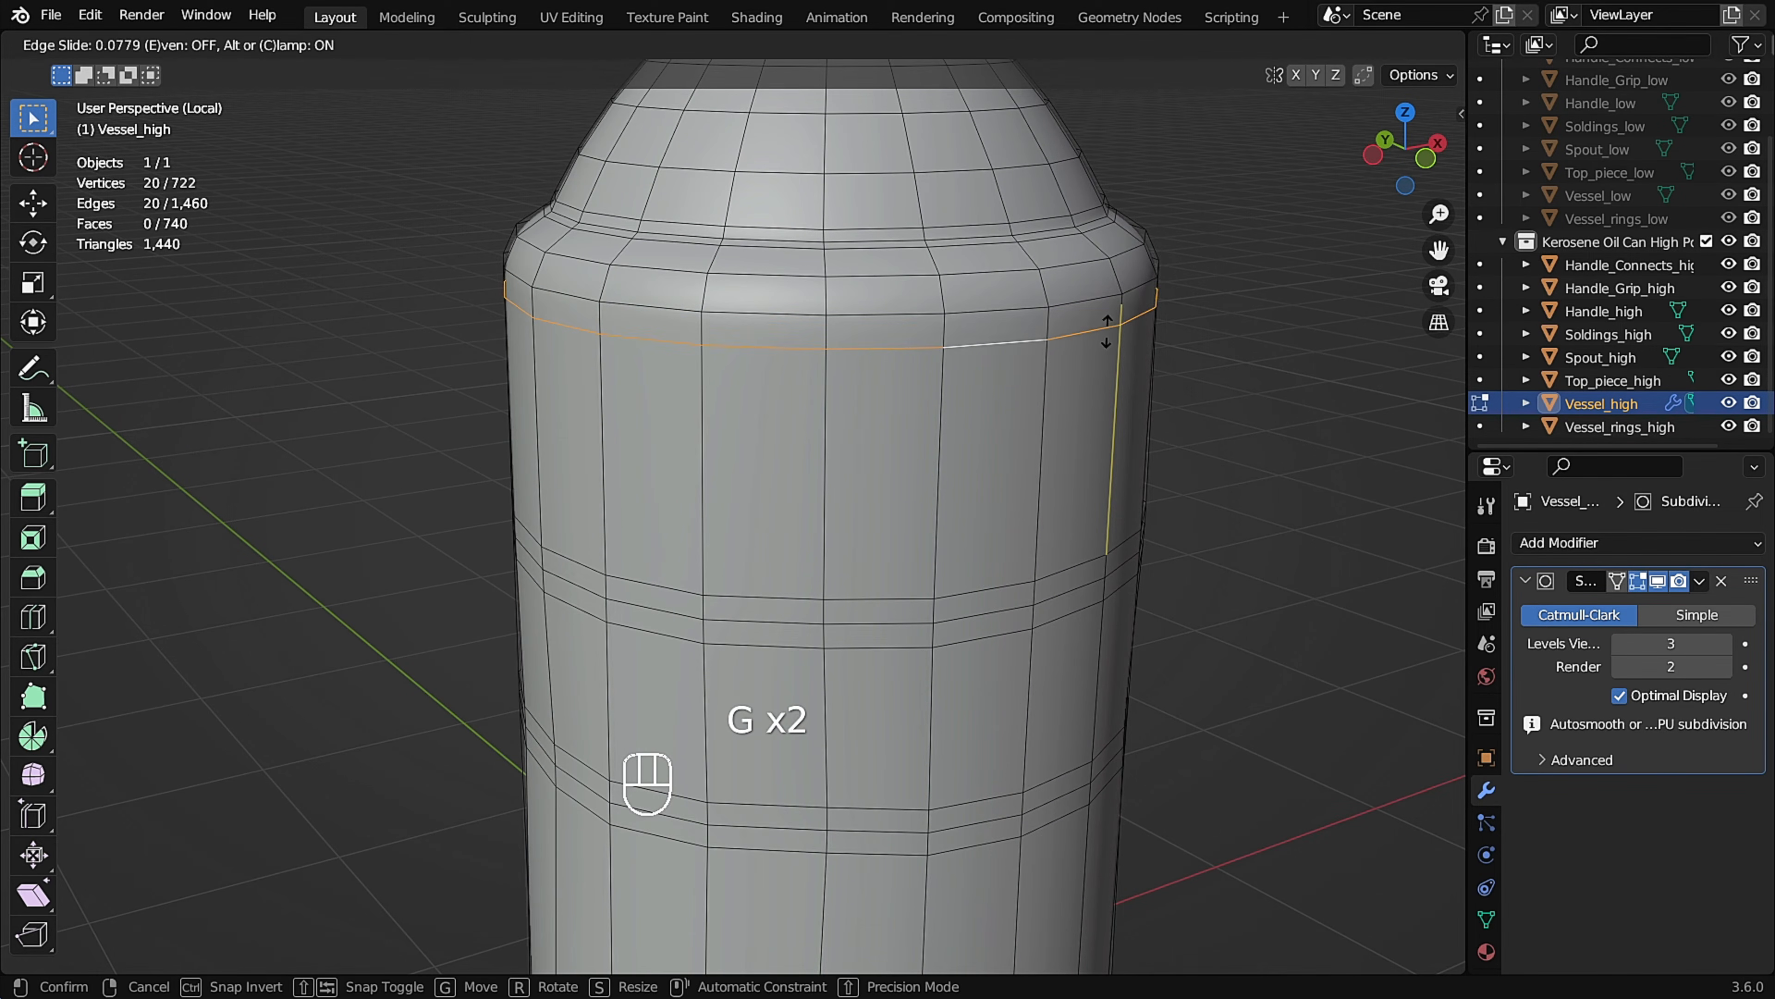
click(1106, 331)
Check the smoothed vessel from several angles and apply its Subdivision Surface modifier.
key(Tab)
scroll(906, 358, down, 1)
middle_drag(905, 358, 810, 435)
scroll(815, 412, down, 2)
key(Tab)
scroll(792, 560, up, 2)
key(Tab)
middle_drag(834, 575, 825, 512)
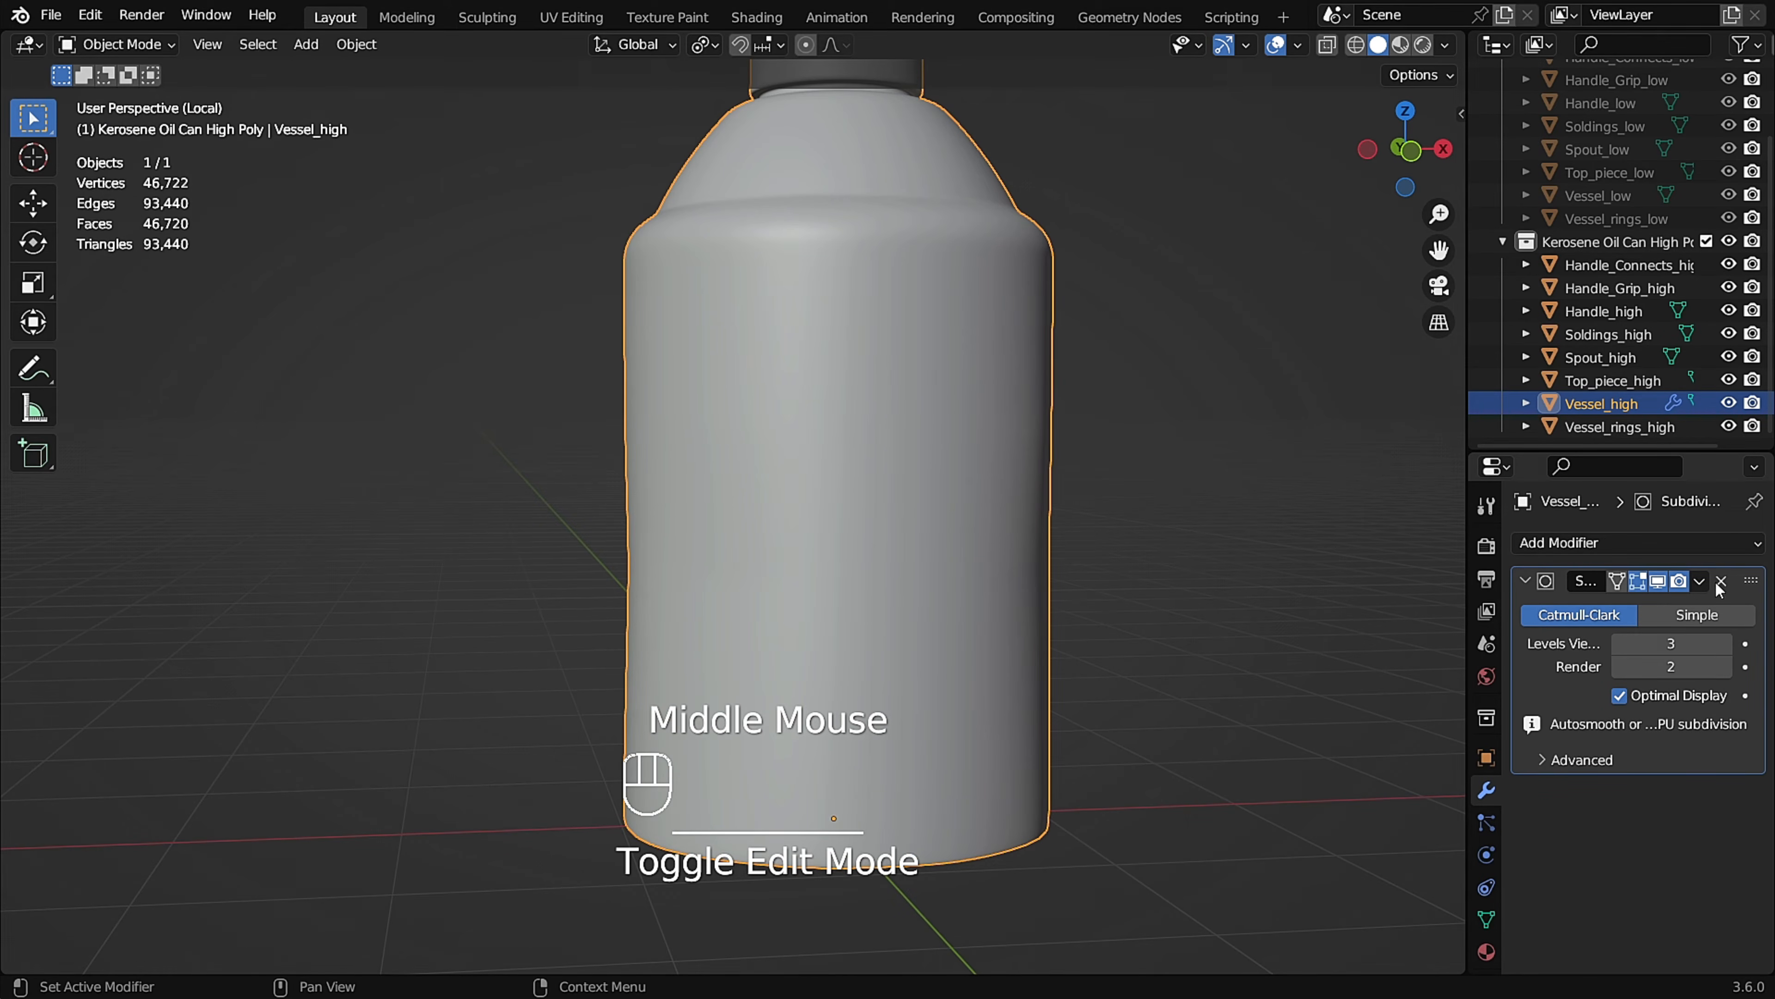
click(1650, 606)
scroll(853, 487, down, 2)
middle_drag(852, 487, 874, 535)
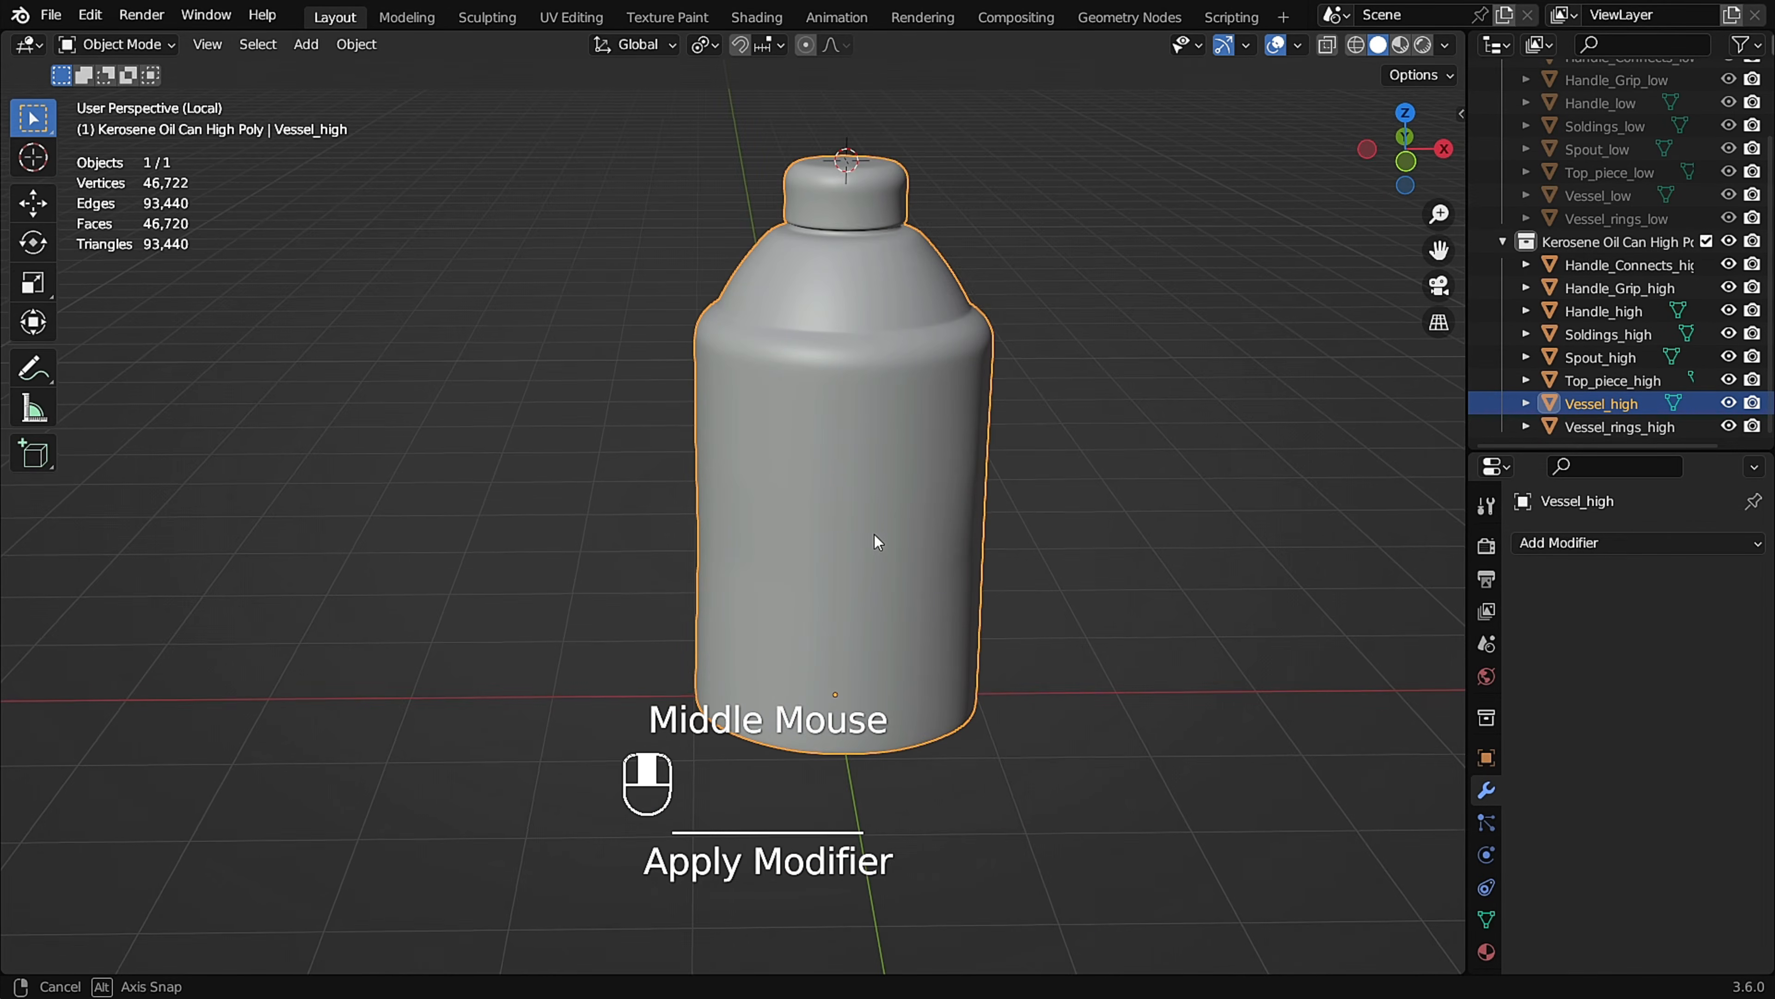
Leave the vessel's local view and isolate Vessel_rings_high instead.
scroll(876, 366, up, 2)
middle_drag(877, 367, 907, 394)
scroll(879, 393, down, 2)
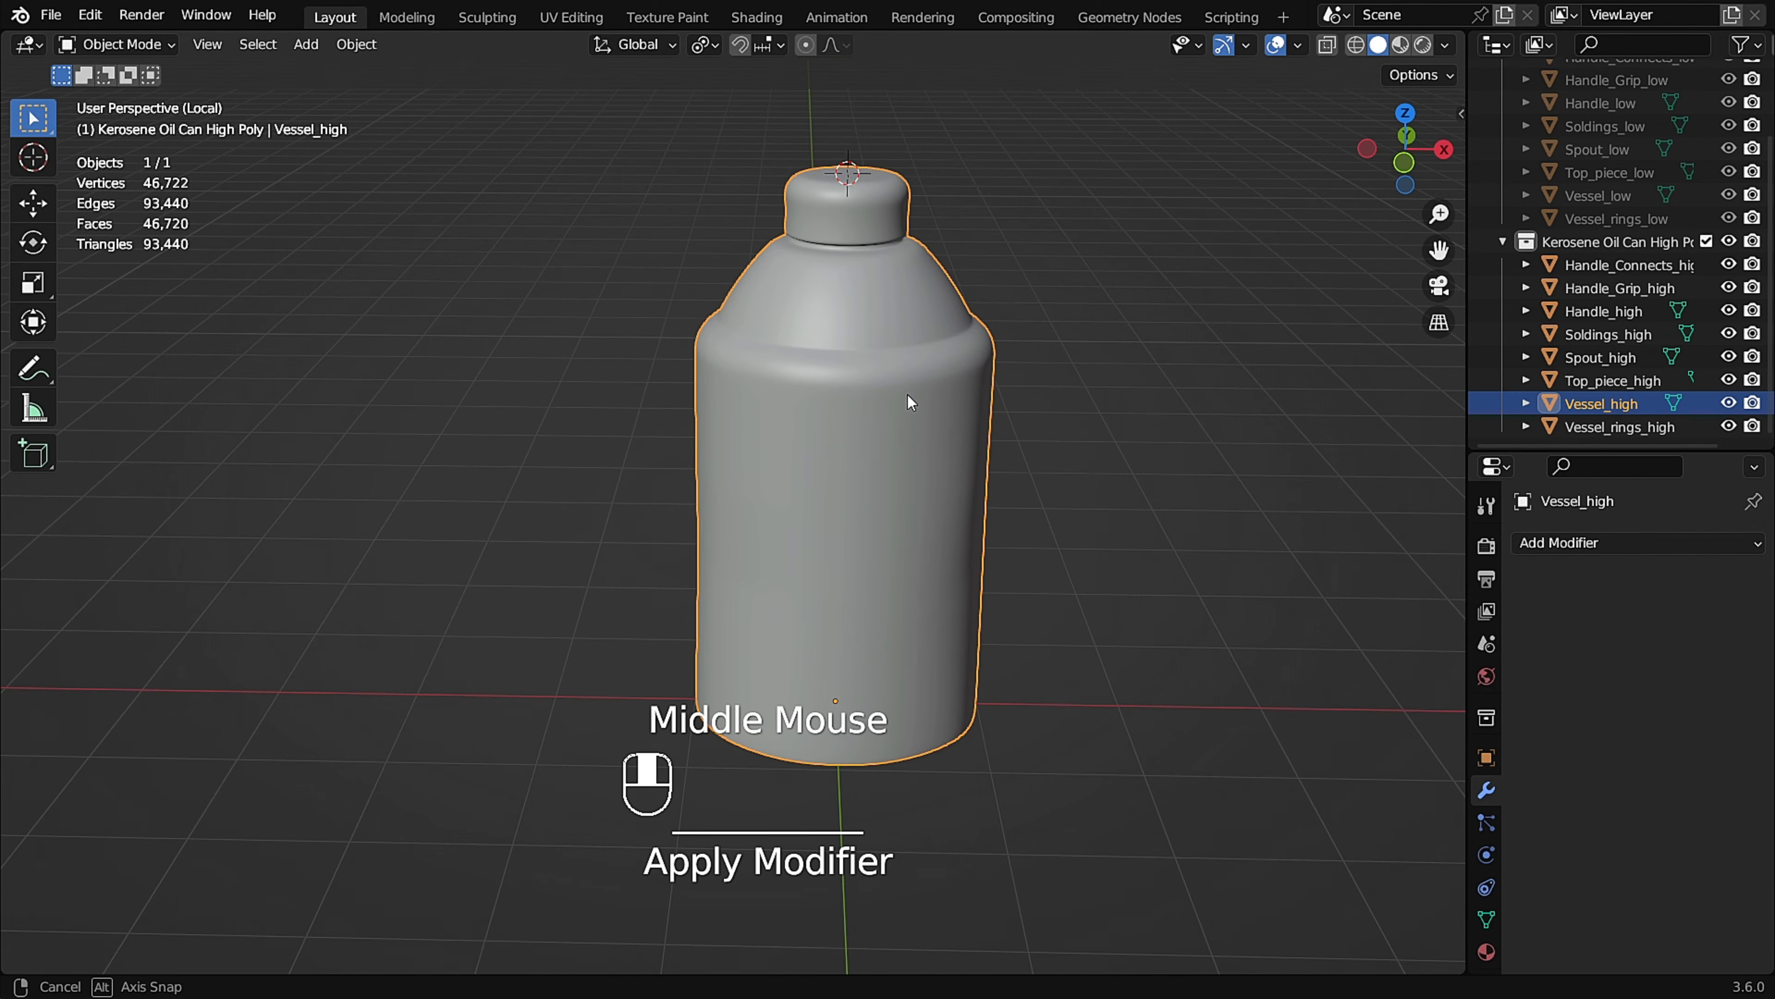
key(KP_Divide)
scroll(841, 453, up, 4)
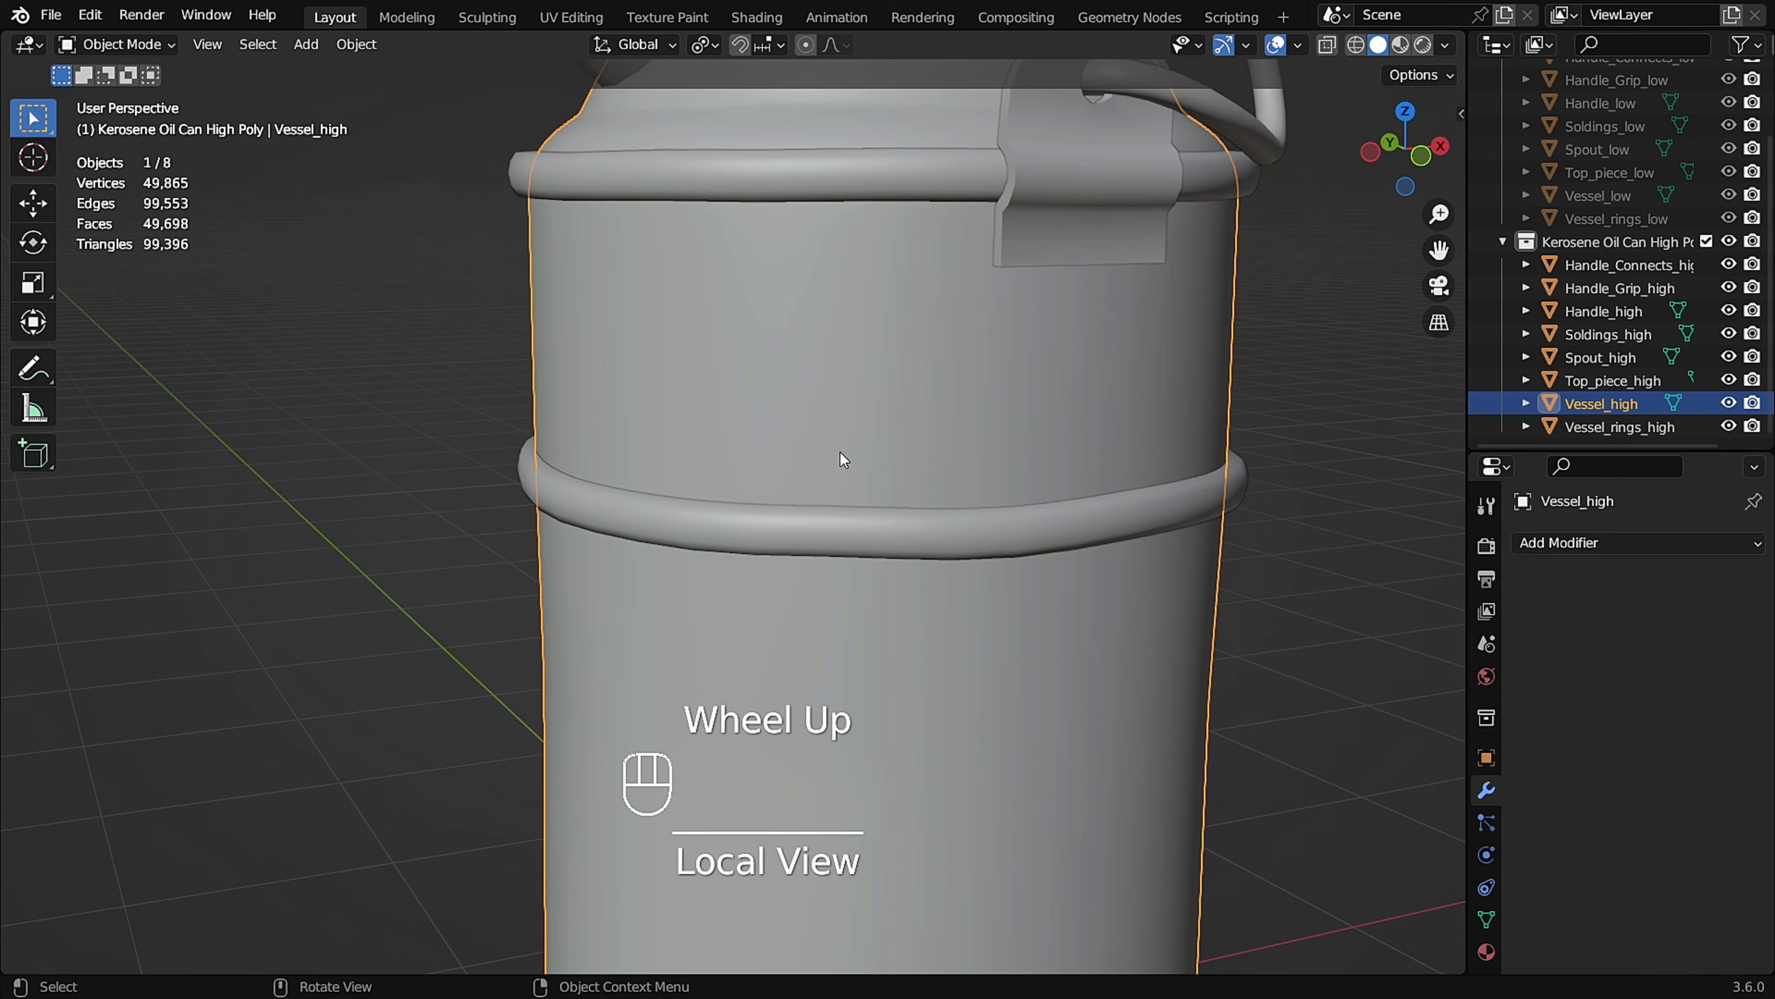
click(873, 536)
scroll(872, 473, down, 3)
middle_drag(872, 472, 884, 468)
key(KP_Divide)
scroll(991, 320, up, 2)
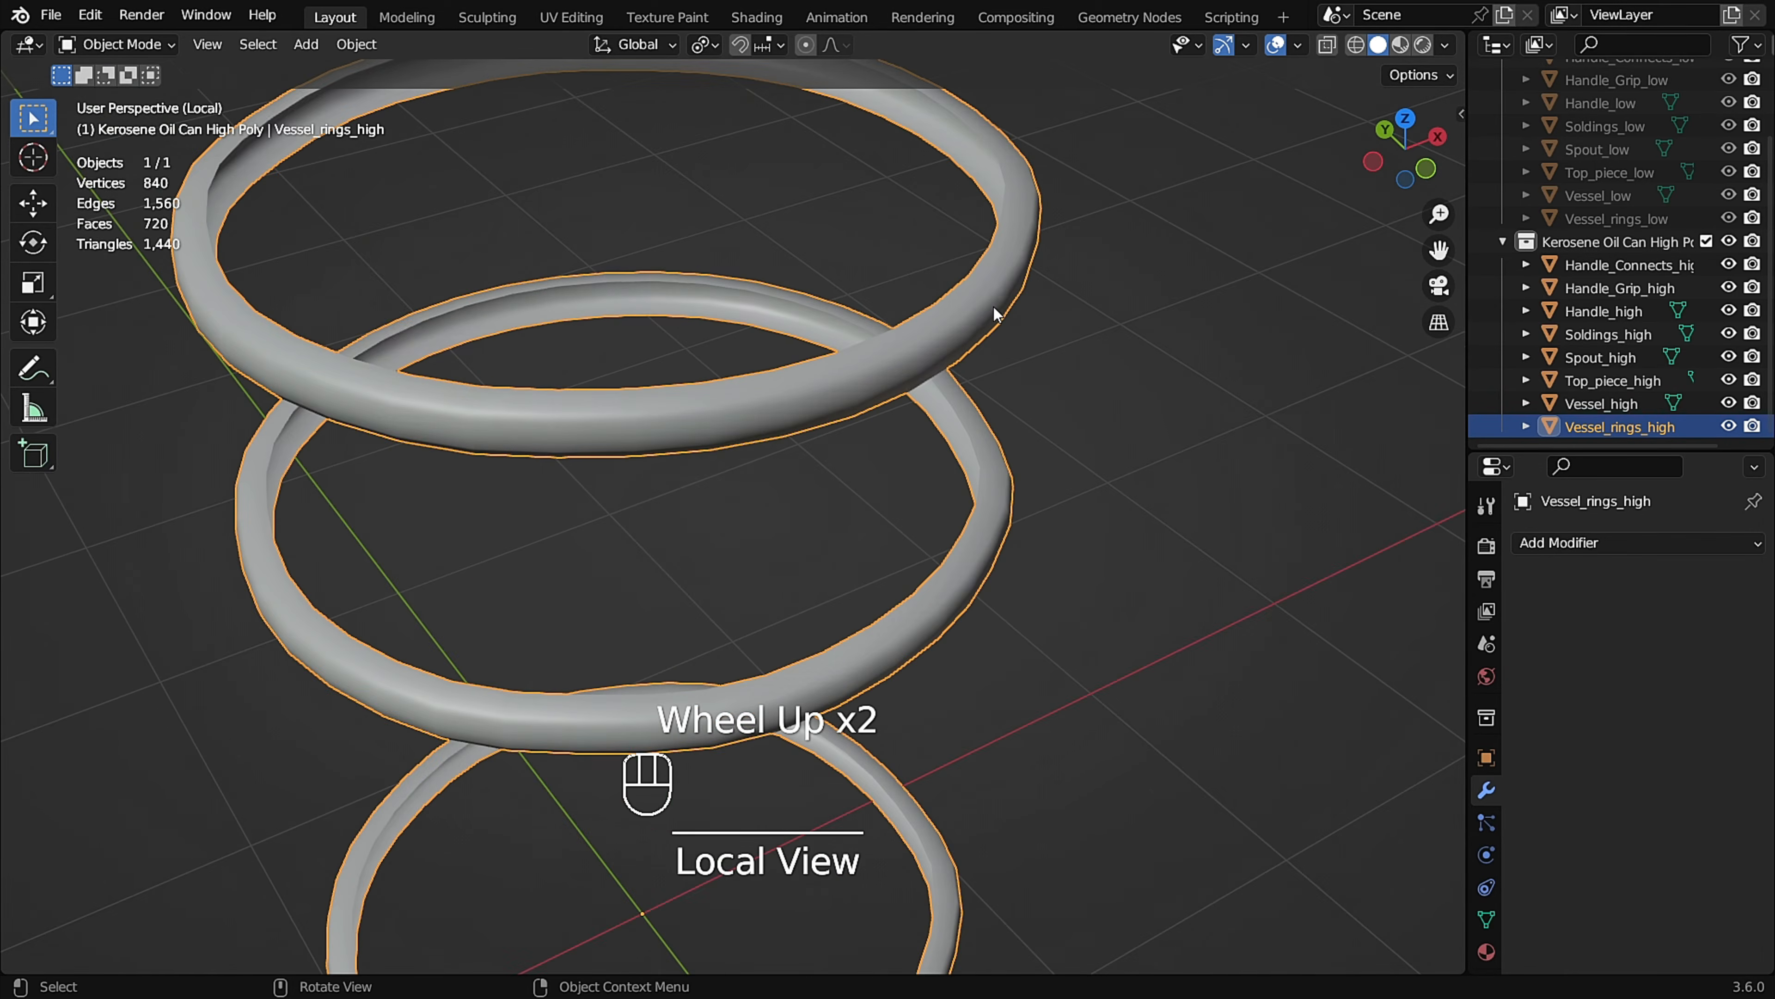
Add two supporting loop cuts along the inner edges of the topmost vessel ring, sliding the second to a factor of 0.760.
key(Tab)
shift+scroll(991, 320, up, 1)
ctrl+scroll(991, 322, up, 1)
key(ctrl+r)
click(994, 332)
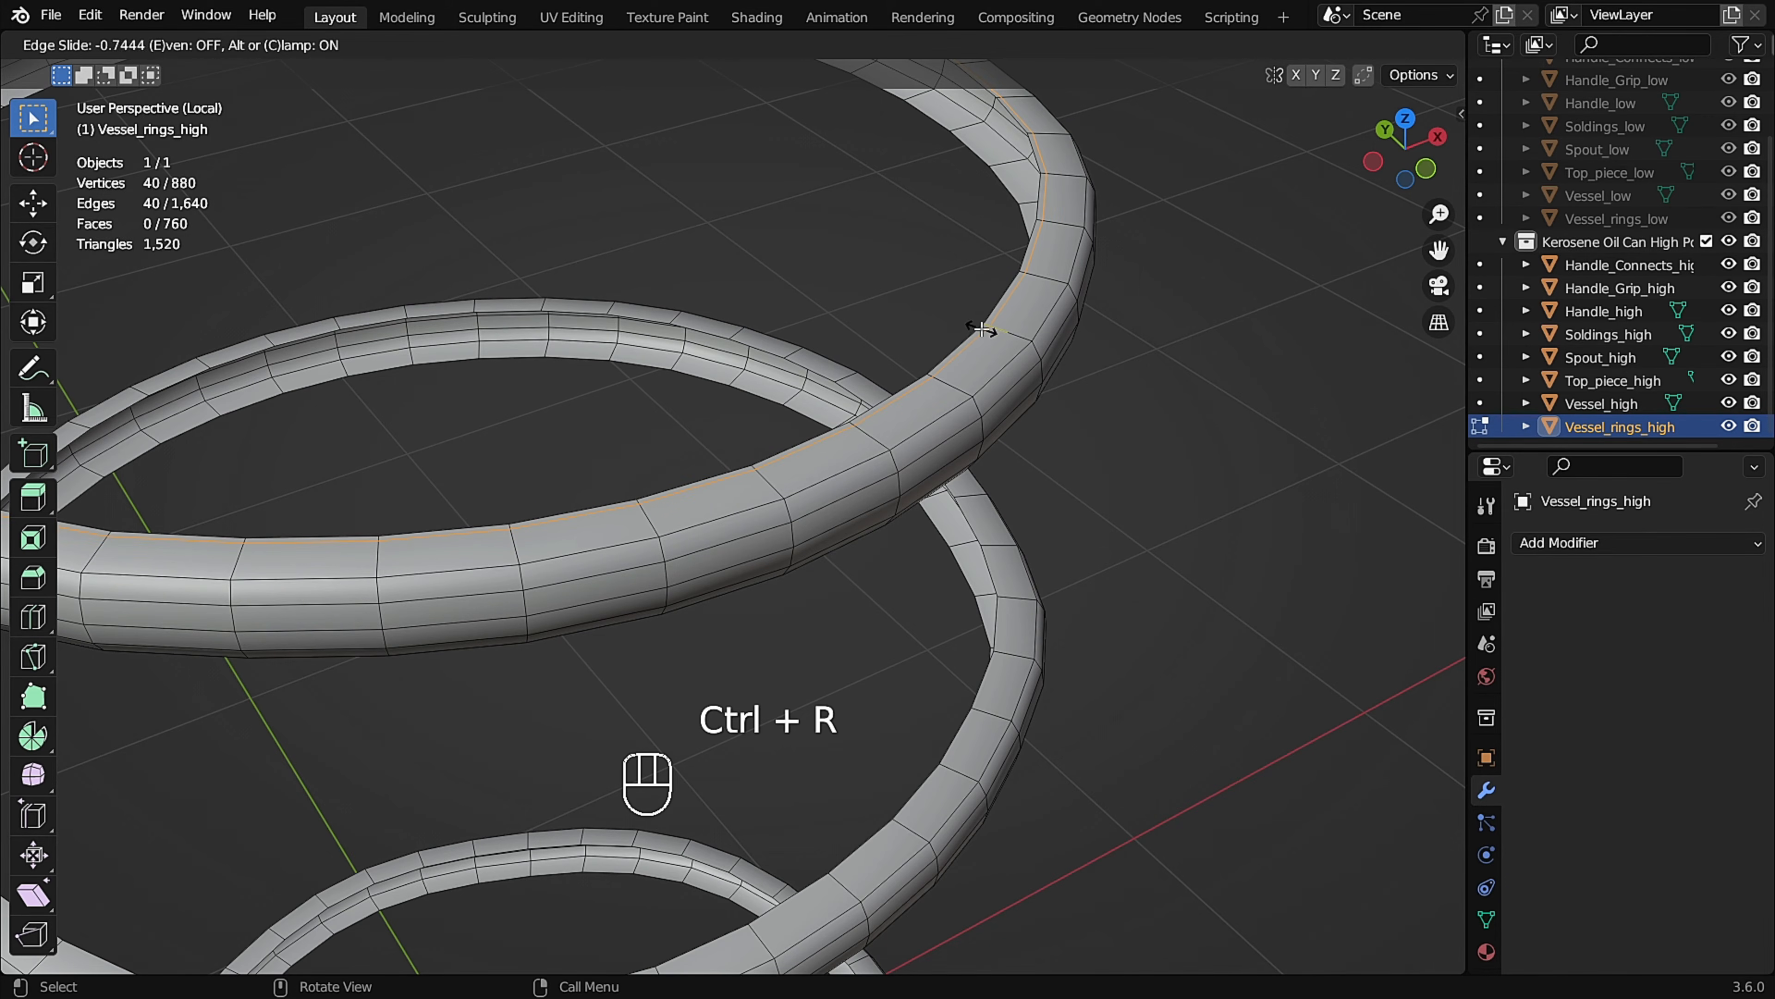
click(982, 329)
shift+middle_drag(982, 328, 1066, 288)
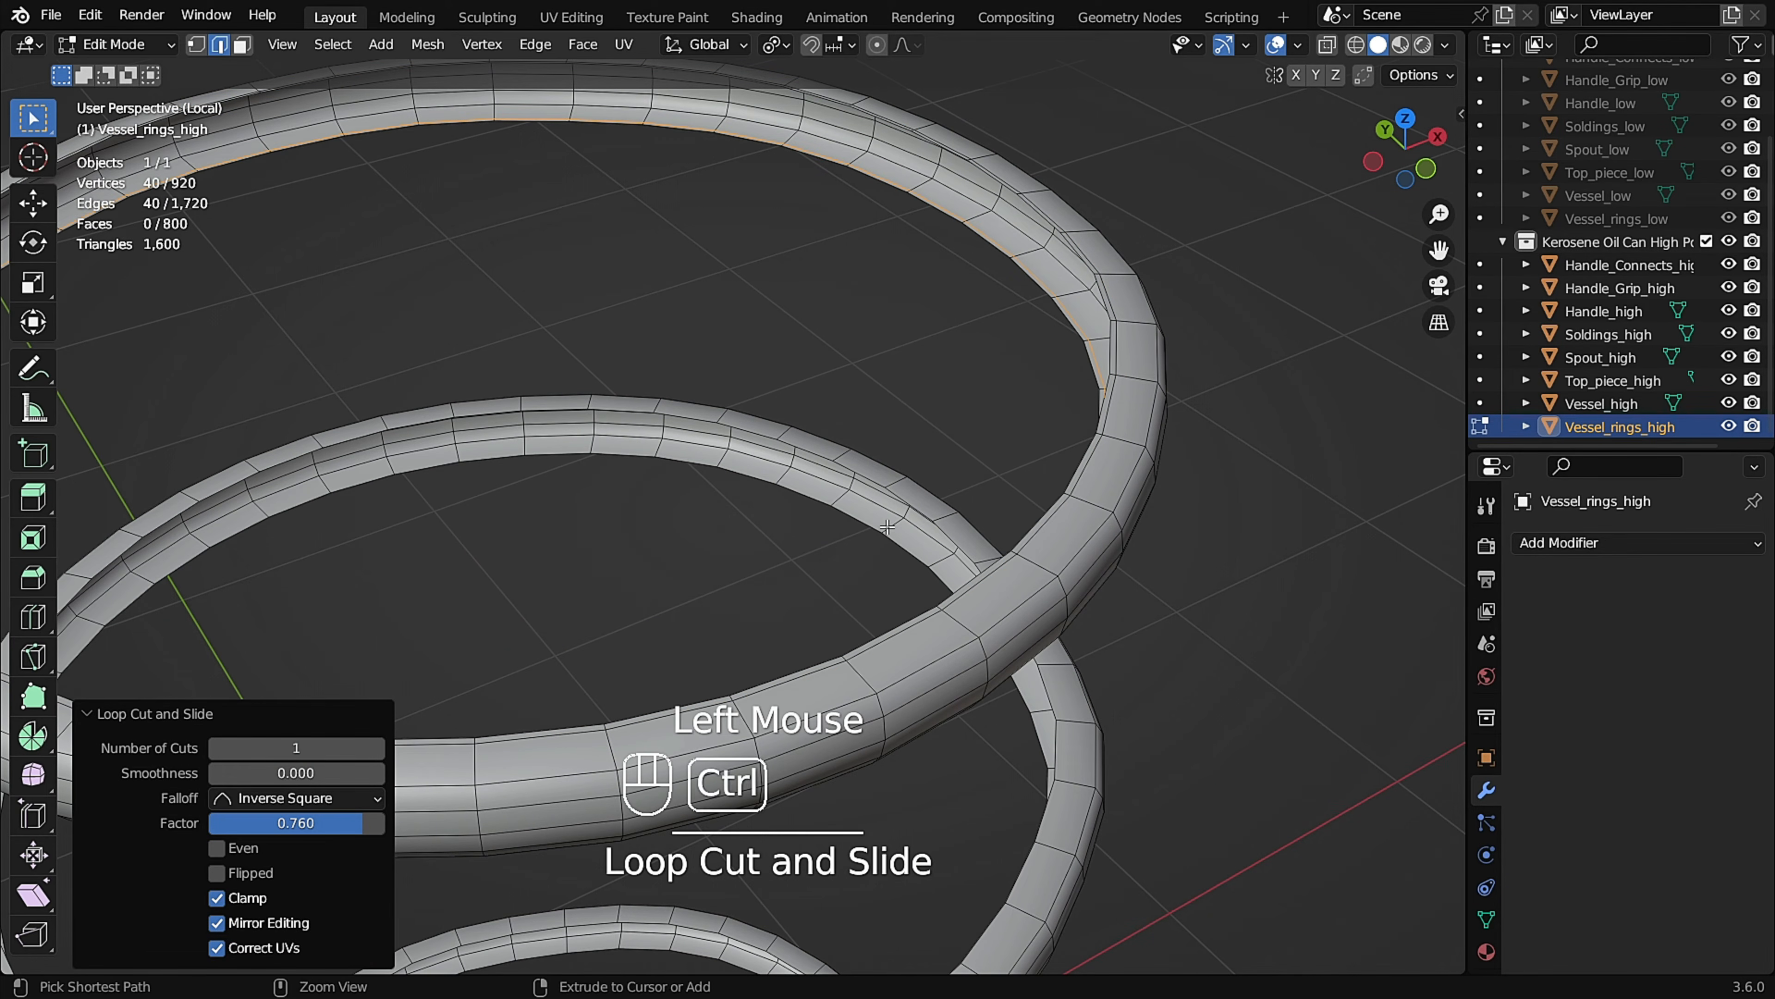
Add two supporting loop cuts along the inner edges of both the middle and bottom vessel rings, with slide factors around 0.72 to 0.77.
click(943, 516)
click(923, 515)
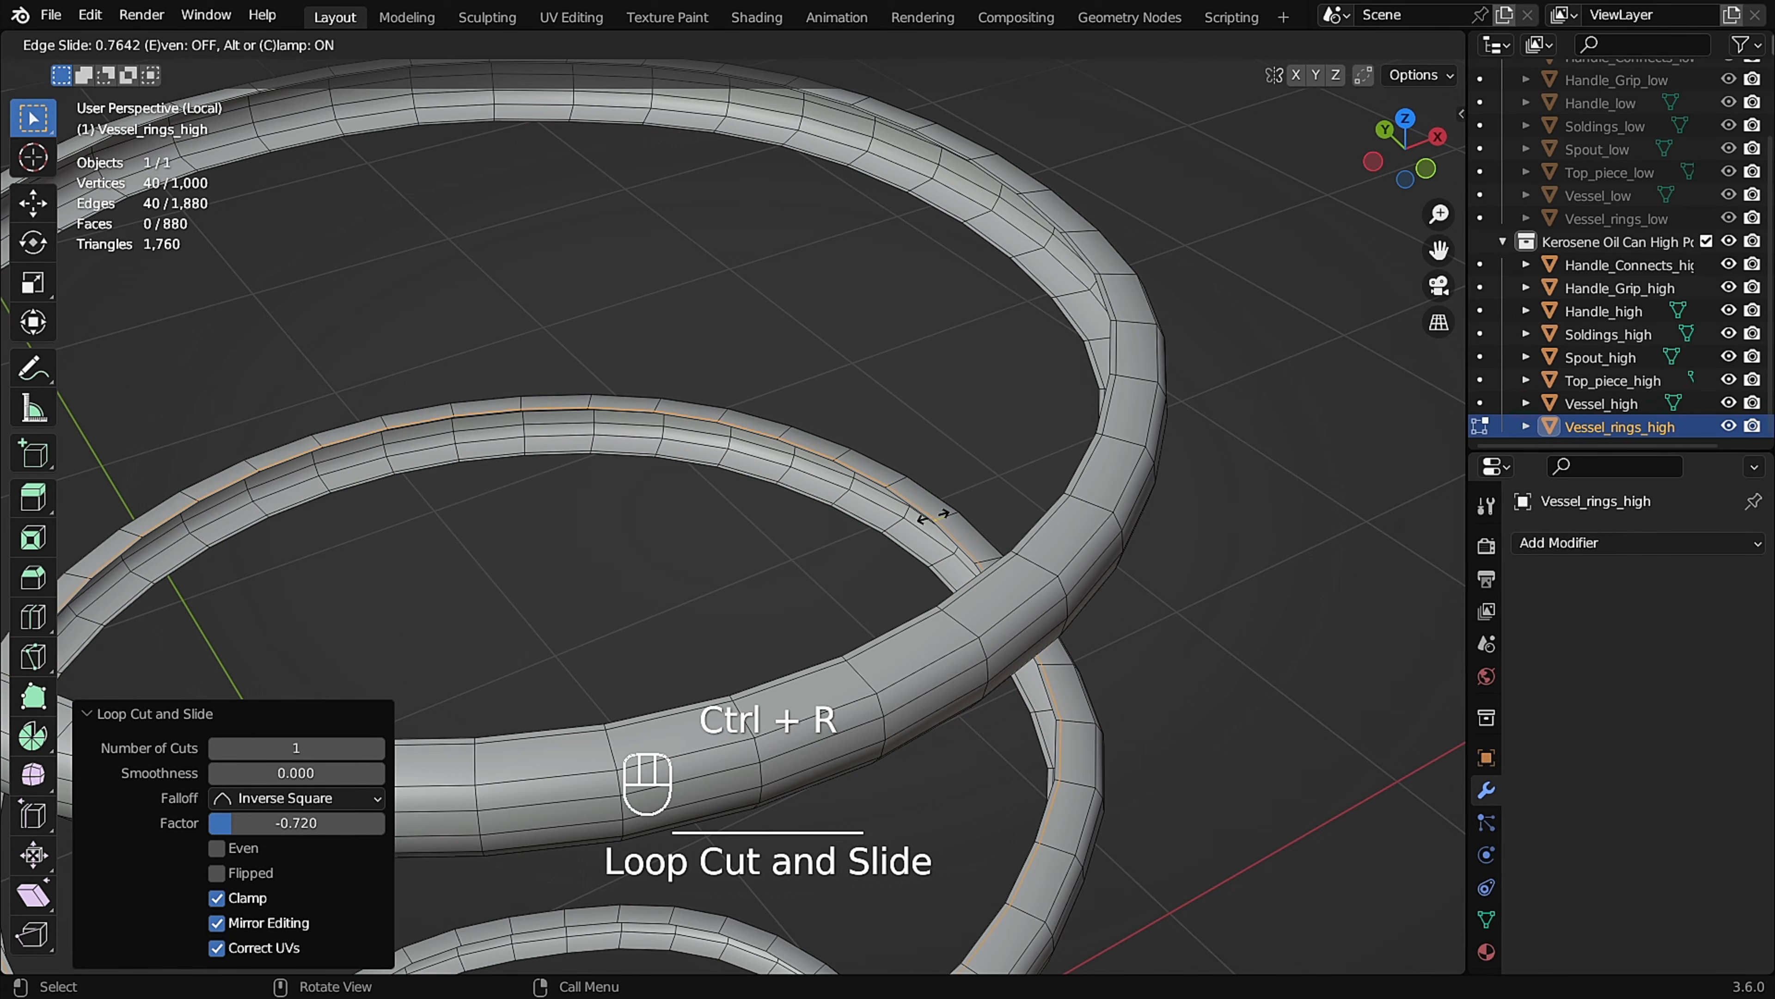
shift+middle_drag(924, 515, 937, 308)
scroll(1022, 677, up, 5)
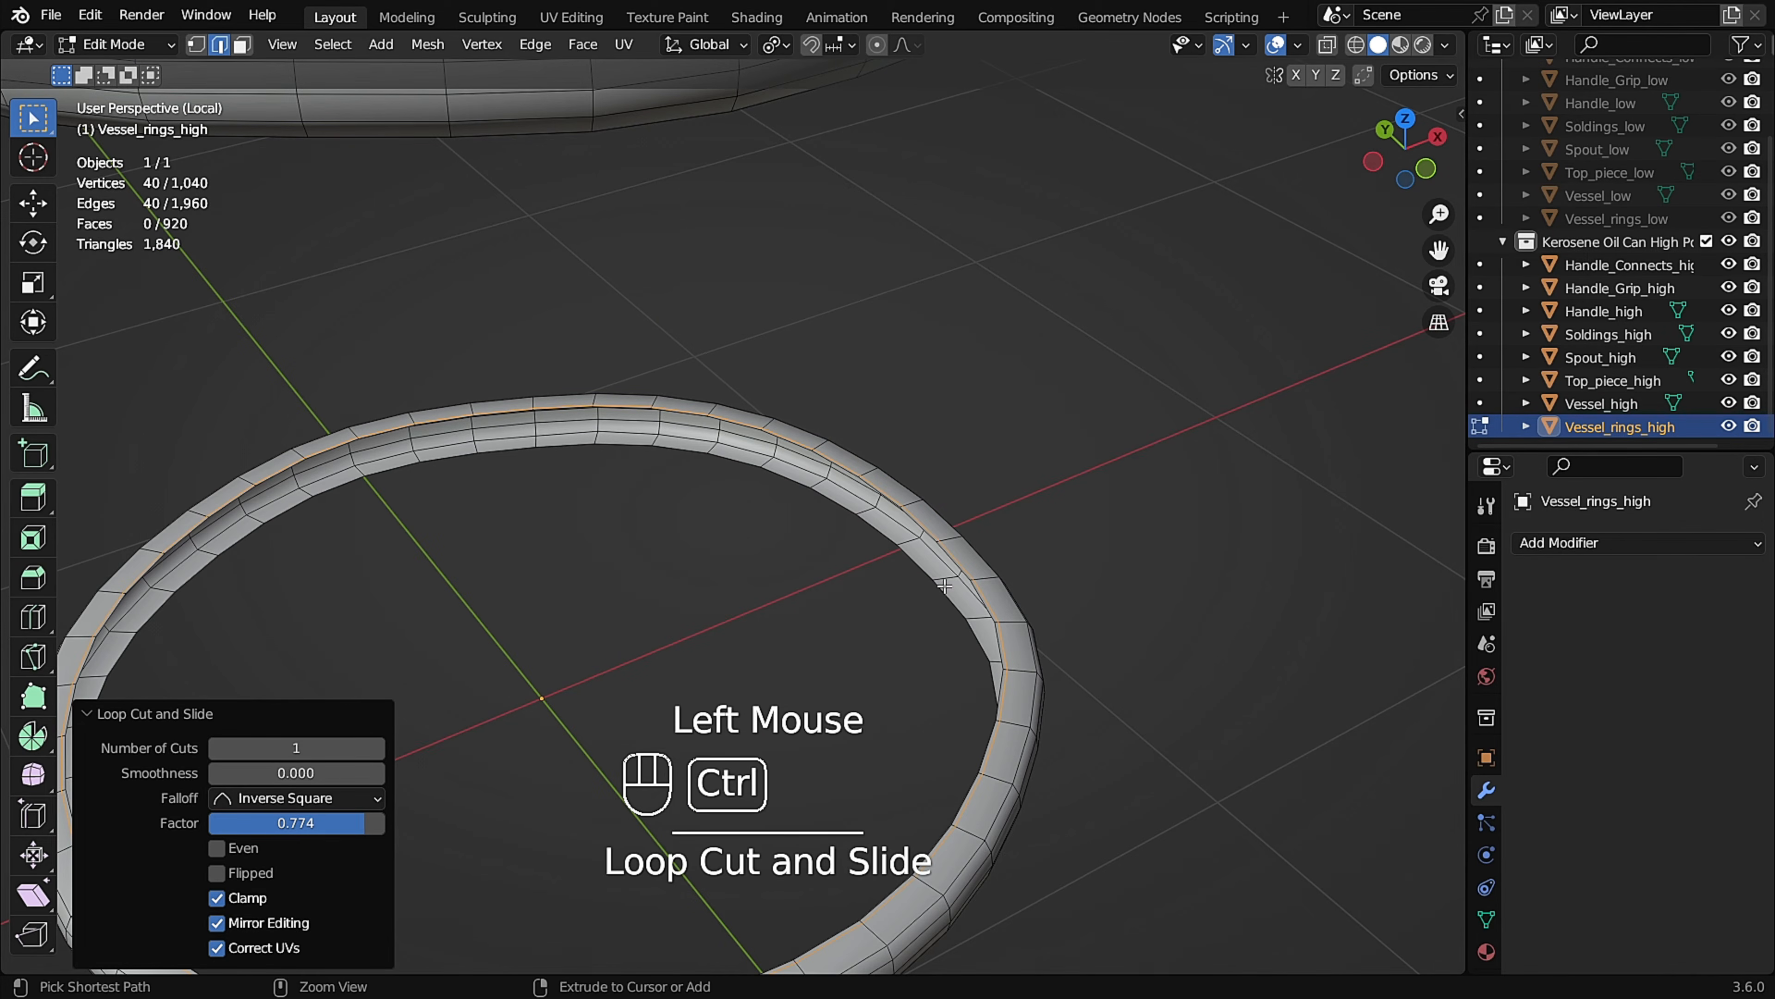
scroll(943, 578, down, 2)
key(Tab)
Add a Subdivision Surface modifier to the vessel rings, raise its viewport level to 3, and apply it.
shift+middle_drag(935, 464, 914, 341)
scroll(914, 341, up, 1)
click(1581, 542)
click(1320, 417)
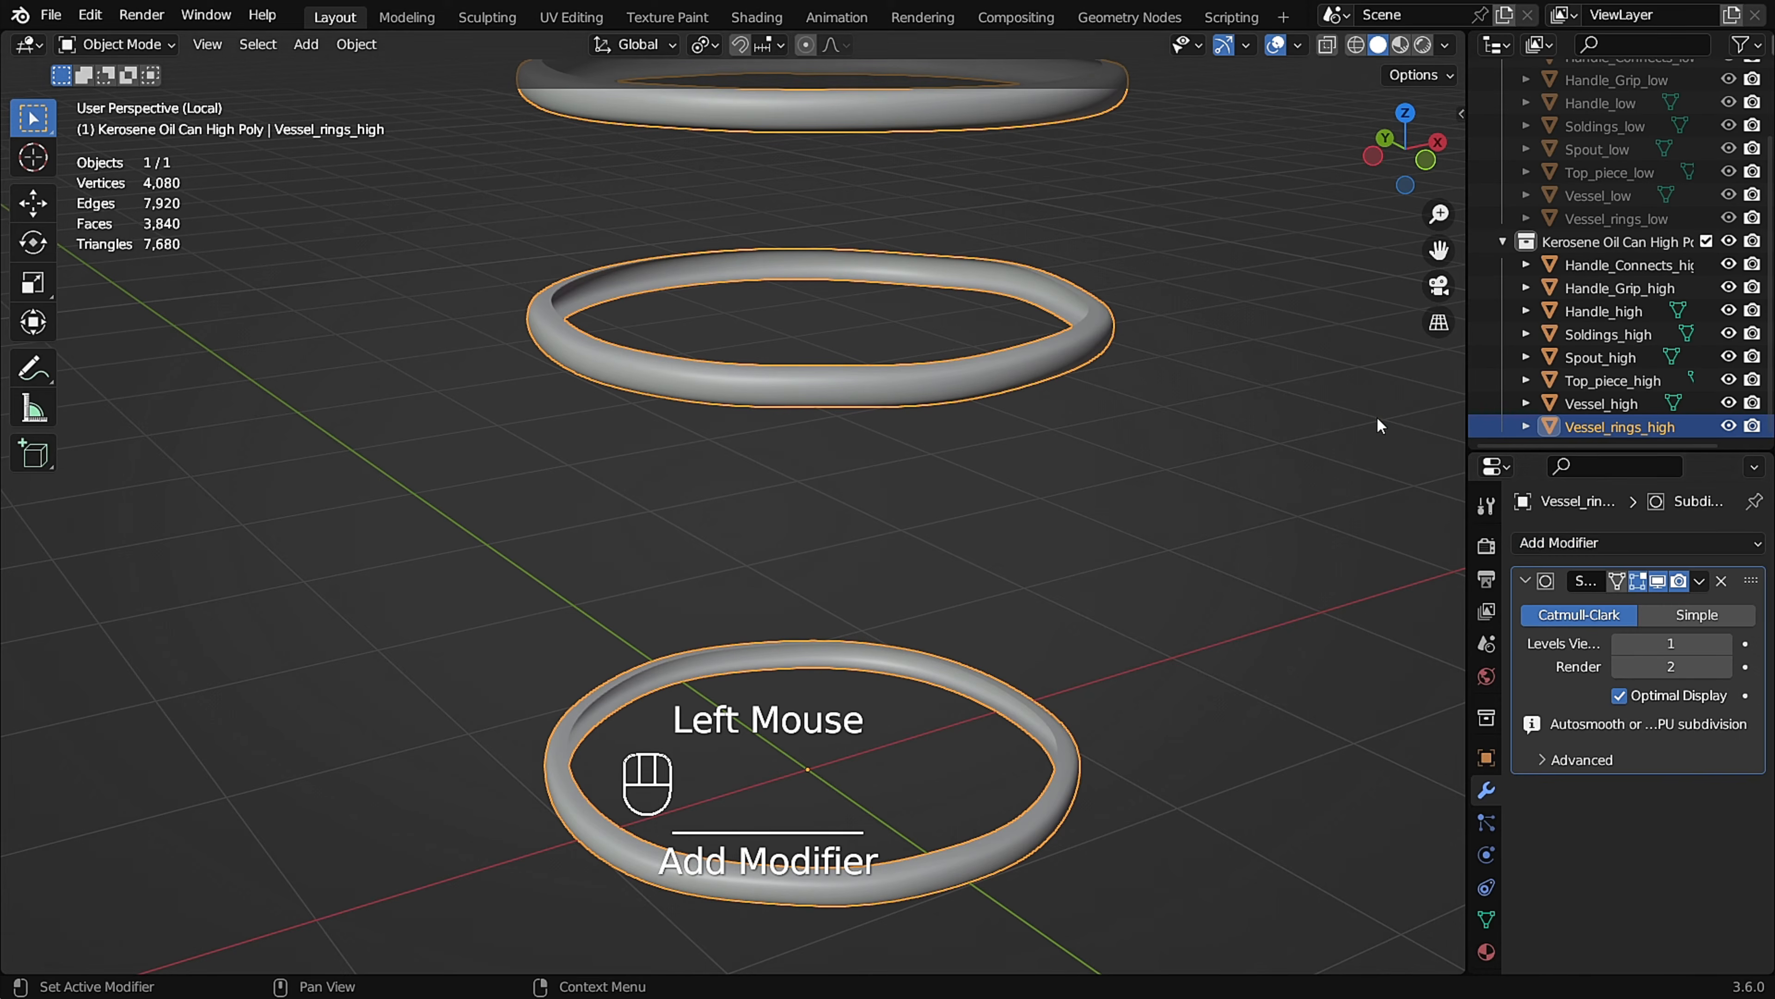
click(1725, 643)
click(1725, 644)
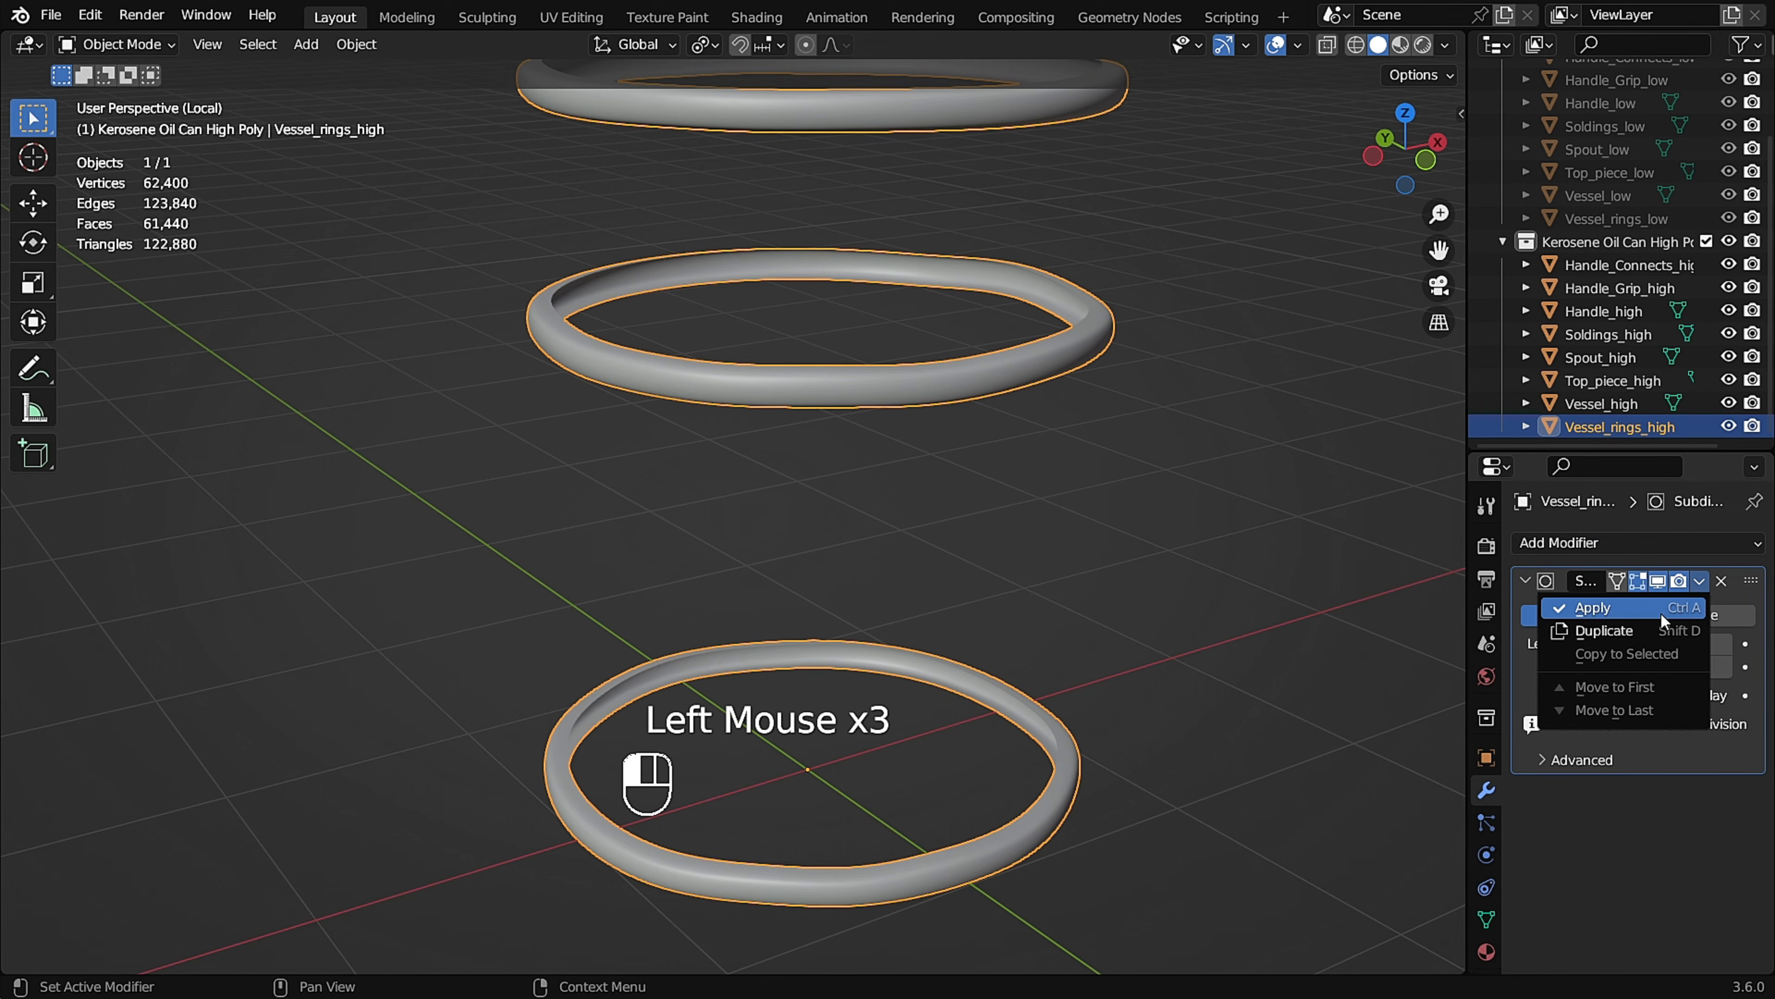
click(1660, 607)
Leave the rings' local view and isolate Spout_high instead.
middle_drag(971, 448, 957, 412)
key(slash)
middle_drag(1090, 465, 1041, 437)
scroll(755, 336, up, 8)
ctrl+middle_drag(755, 336, 916, 420)
shift+middle_drag(915, 420, 724, 422)
click(725, 397)
key(slash)
Bevel the inner and outer edge loops of the spout's rim with three segments and a width of about 0.008 m.
key(Tab)
key(2)
alt+click(501, 273)
ctrl+middle_drag(501, 273, 501, 273)
alt+shift+click(488, 275)
middle_drag(741, 300, 804, 313)
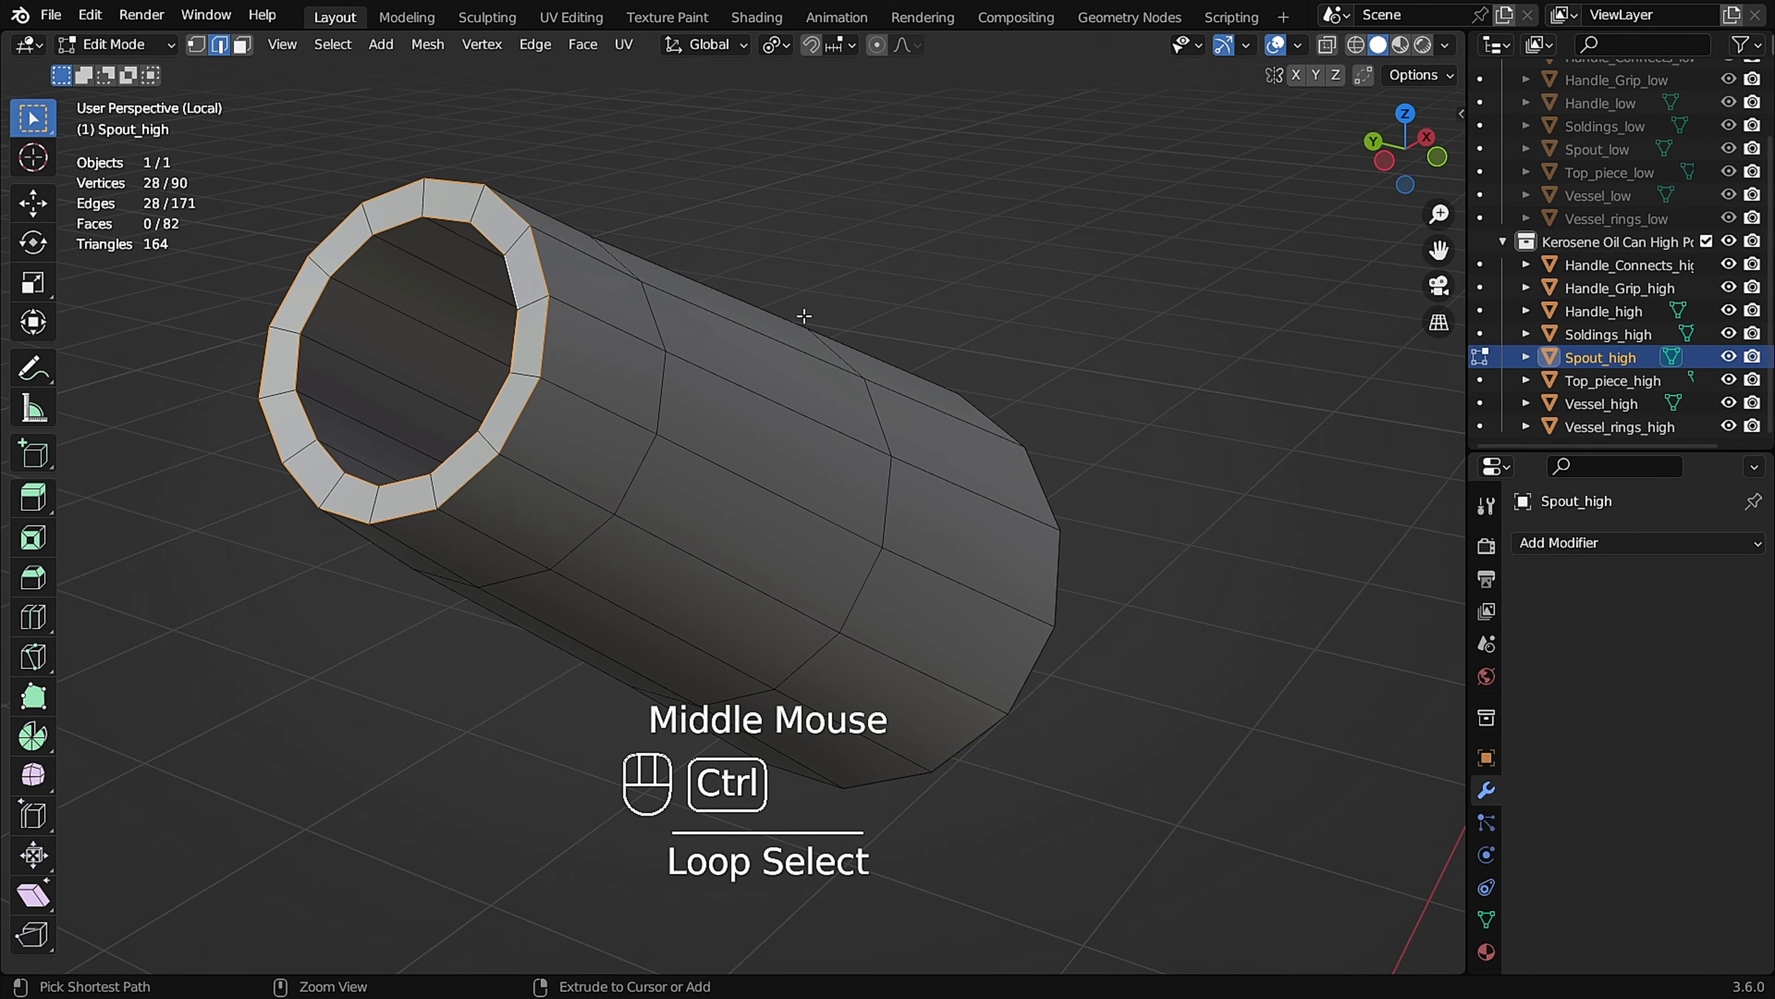
key(ctrl+b)
scroll(818, 312, up, 1)
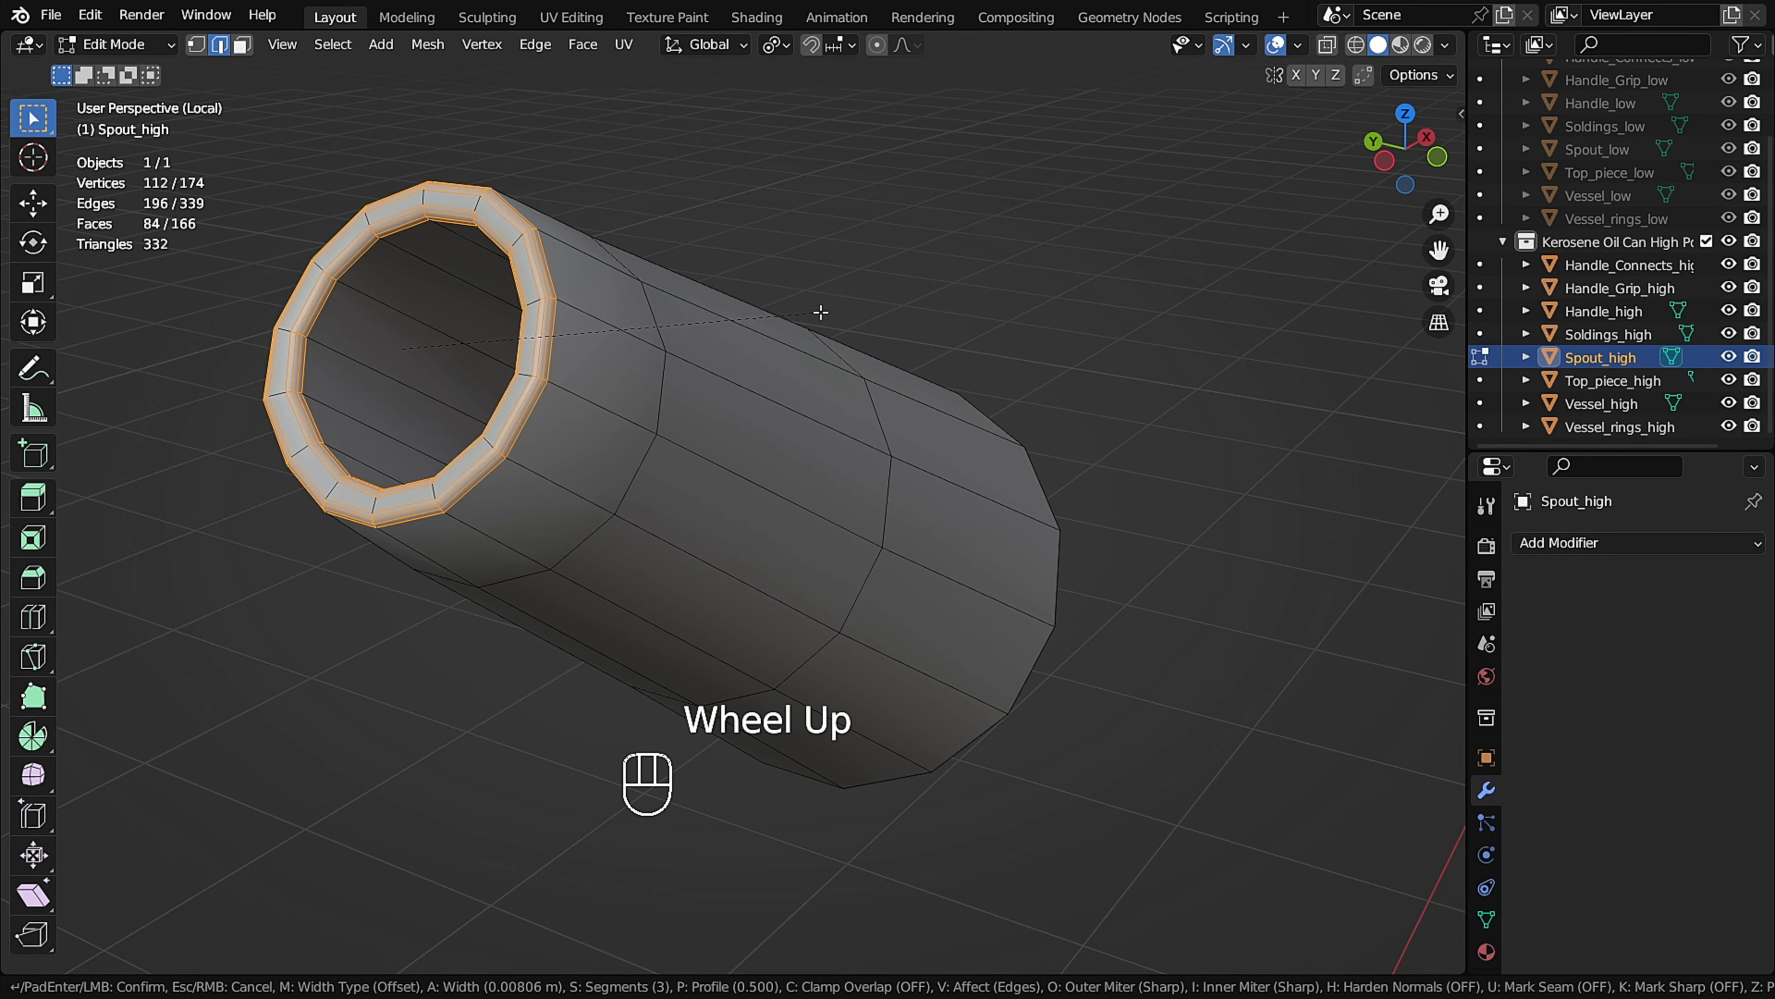
click(821, 313)
Add supporting edge loops around the spout's two middle edge rings and near its base end.
middle_drag(820, 312, 862, 462)
key(Tab)
key(Tab)
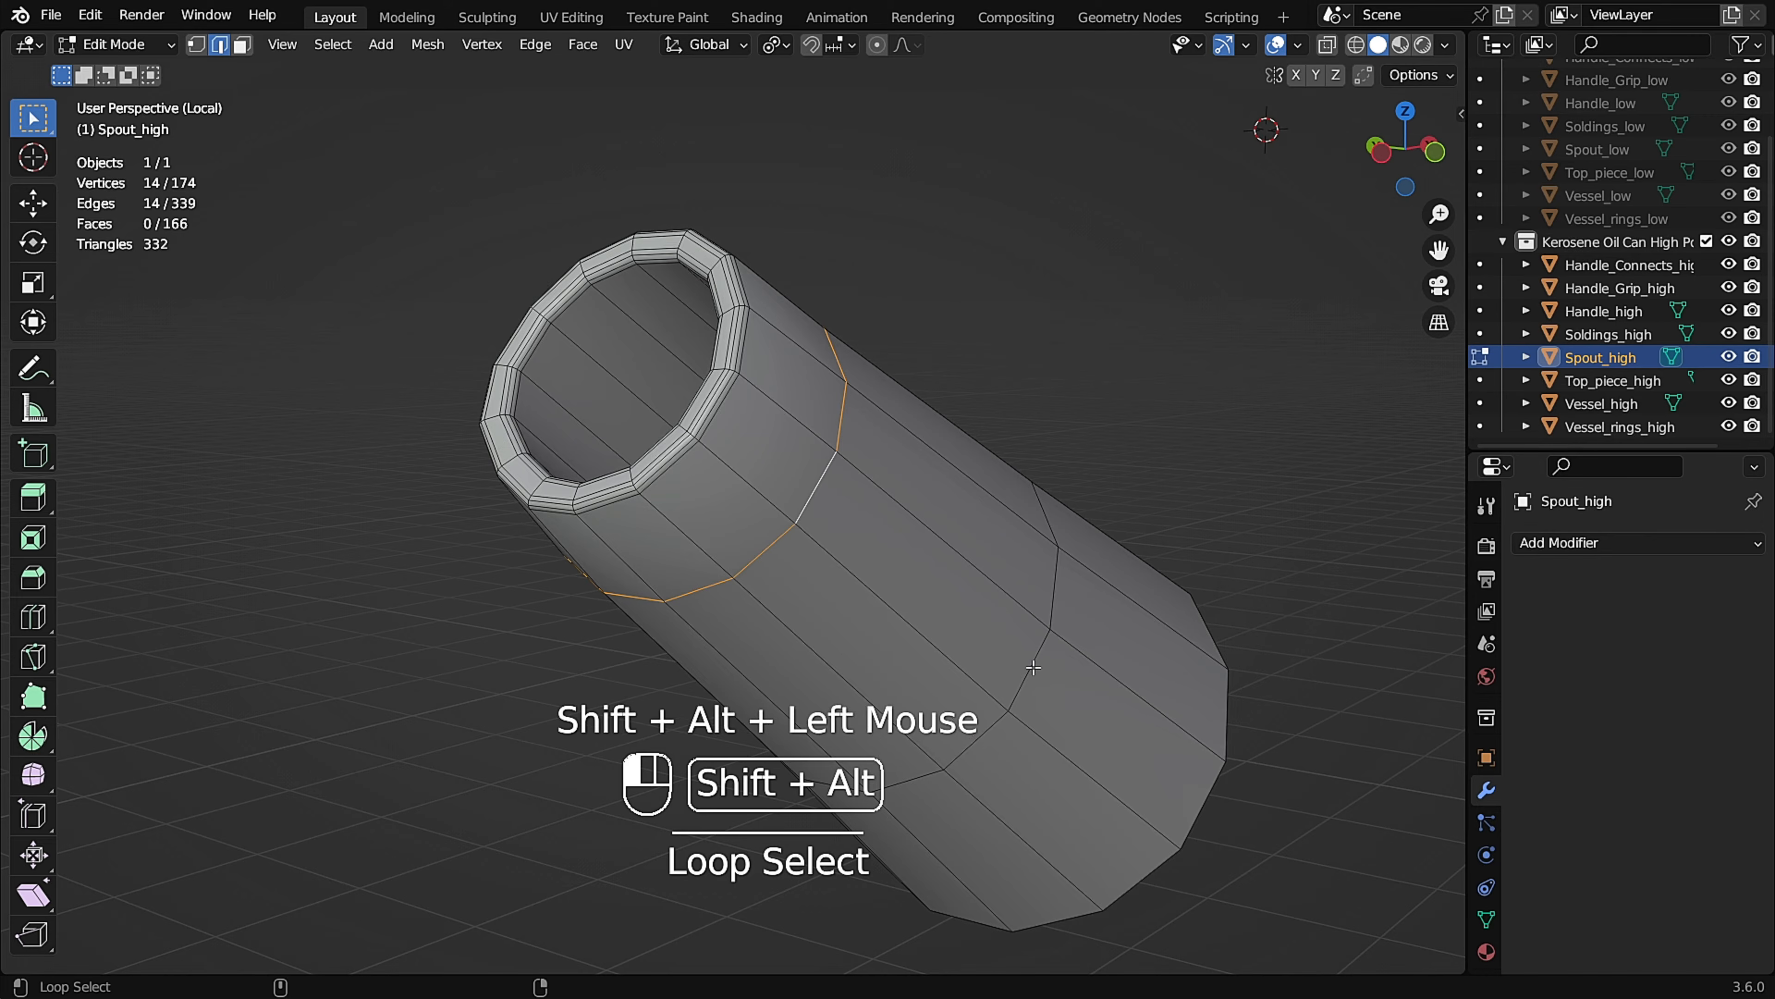
click(1241, 610)
middle_drag(1241, 609, 935, 486)
key(Tab)
Add a Subdivision Surface modifier to the spout with a viewport level of 3.
key(Tab)
click(1293, 661)
click(1391, 718)
middle_drag(1391, 717, 1422, 734)
key(Tab)
click(1555, 544)
click(1366, 417)
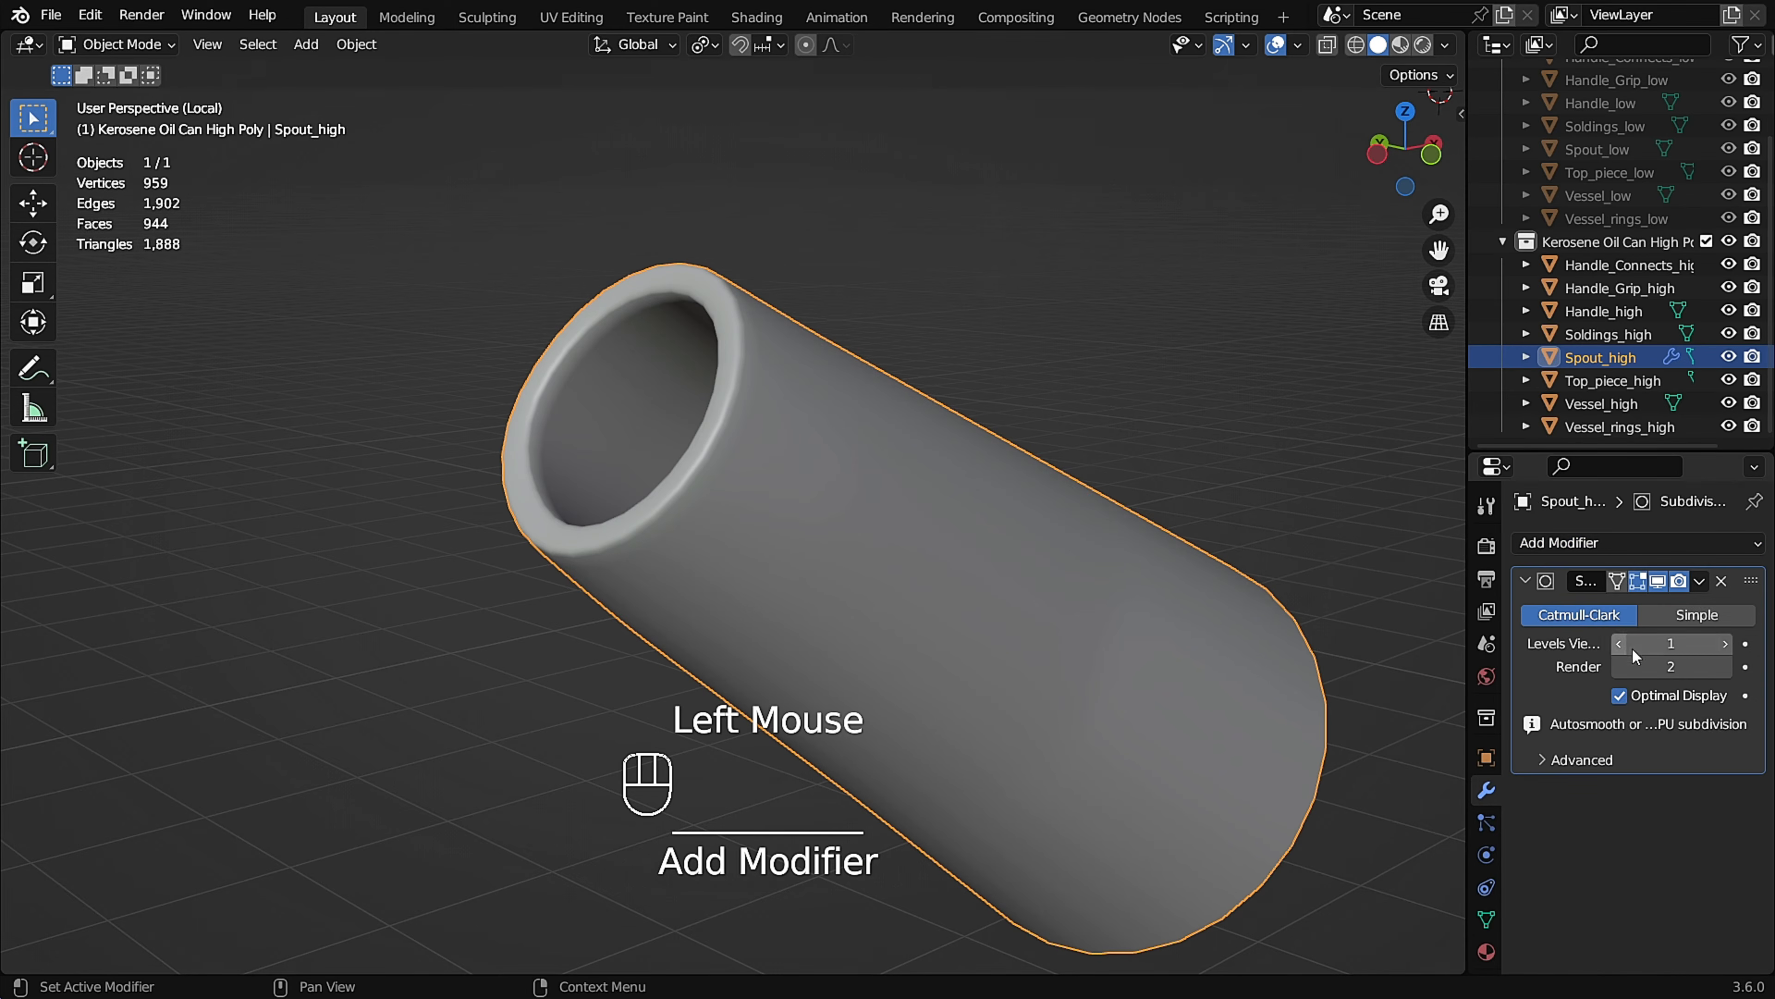
Try applying the spout's Subdivision Surface modifier, inspect the spout's interior, and undo the application.
click(1664, 607)
middle_drag(1351, 615, 943, 560)
scroll(936, 559, up, 1)
scroll(902, 565, up, 2)
key(Tab)
key(Tab)
key(ctrl+z)
key(ctrl+z)
scroll(943, 559, up, 1)
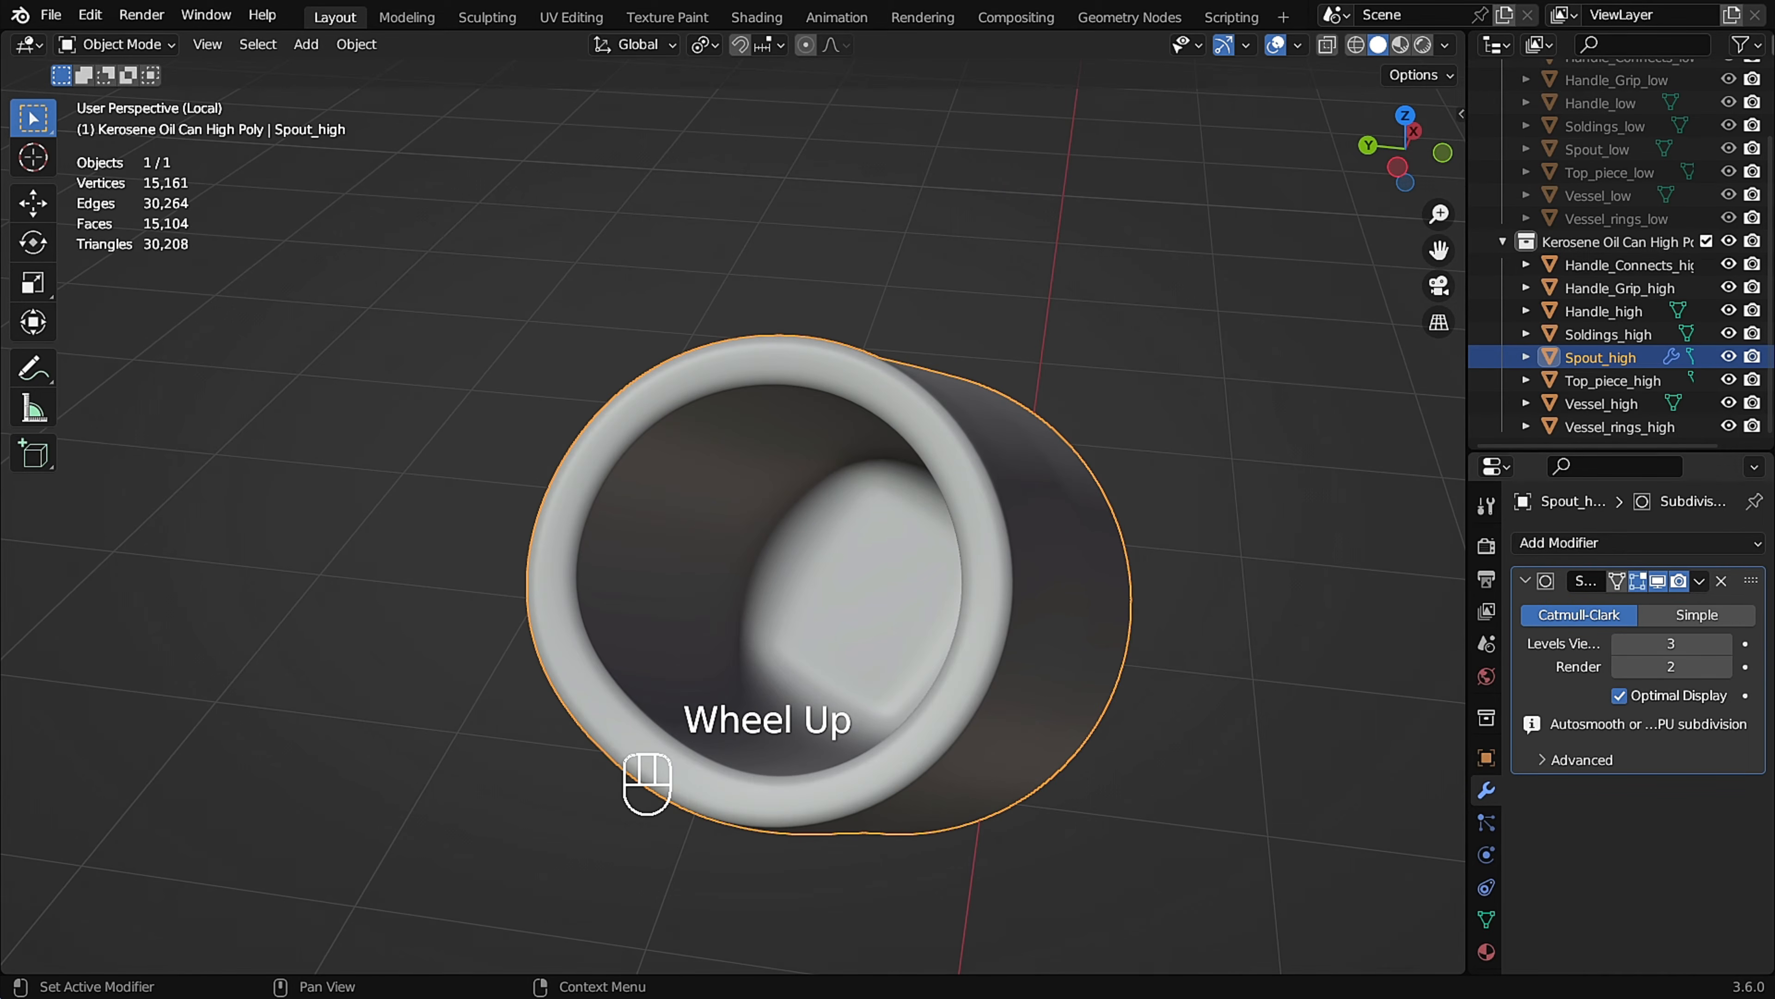
Add two supporting edge loops around the closed inner end of the spout.
click(955, 552)
key(Tab)
middle_drag(723, 545, 951, 452)
alt+shift+click(950, 453)
alt+shift+click(1035, 620)
middle_drag(1034, 619, 983, 674)
middle_drag(789, 692, 965, 584)
click(859, 531)
key(Tab)
key(Tab)
key(Tab)
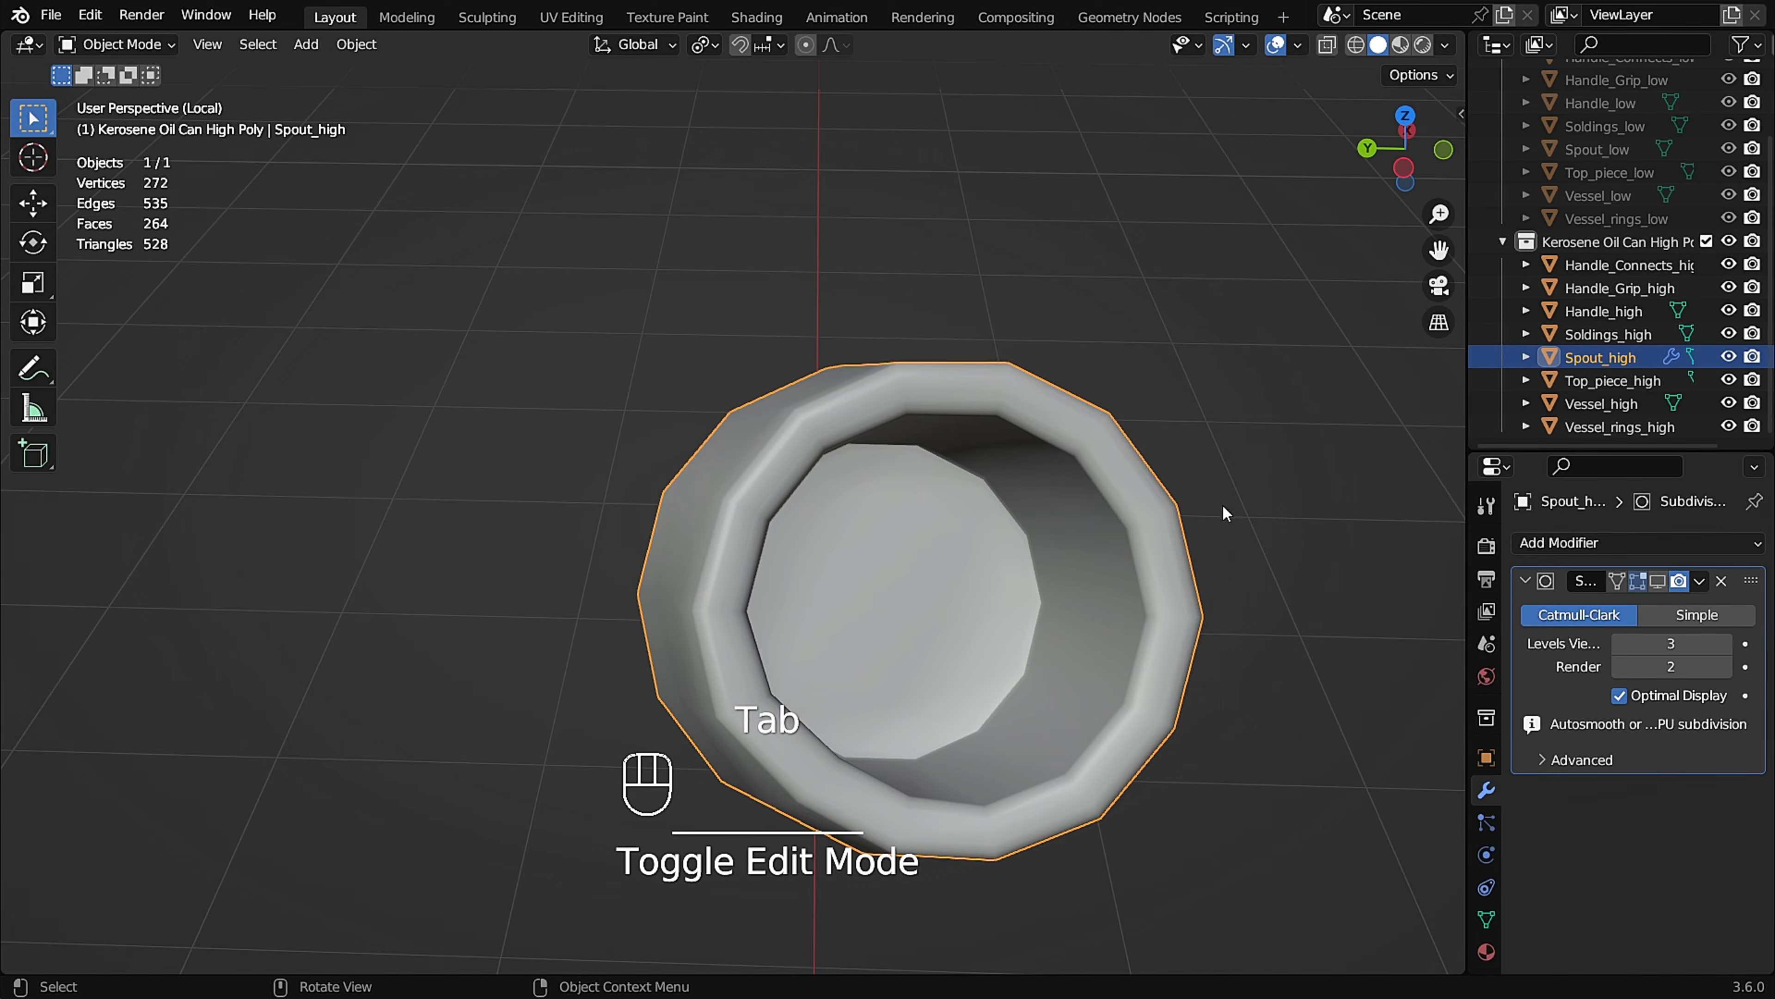
Turn the spout modifier's viewport display back on and apply the subdivision.
click(1658, 582)
middle_drag(1063, 551, 1188, 559)
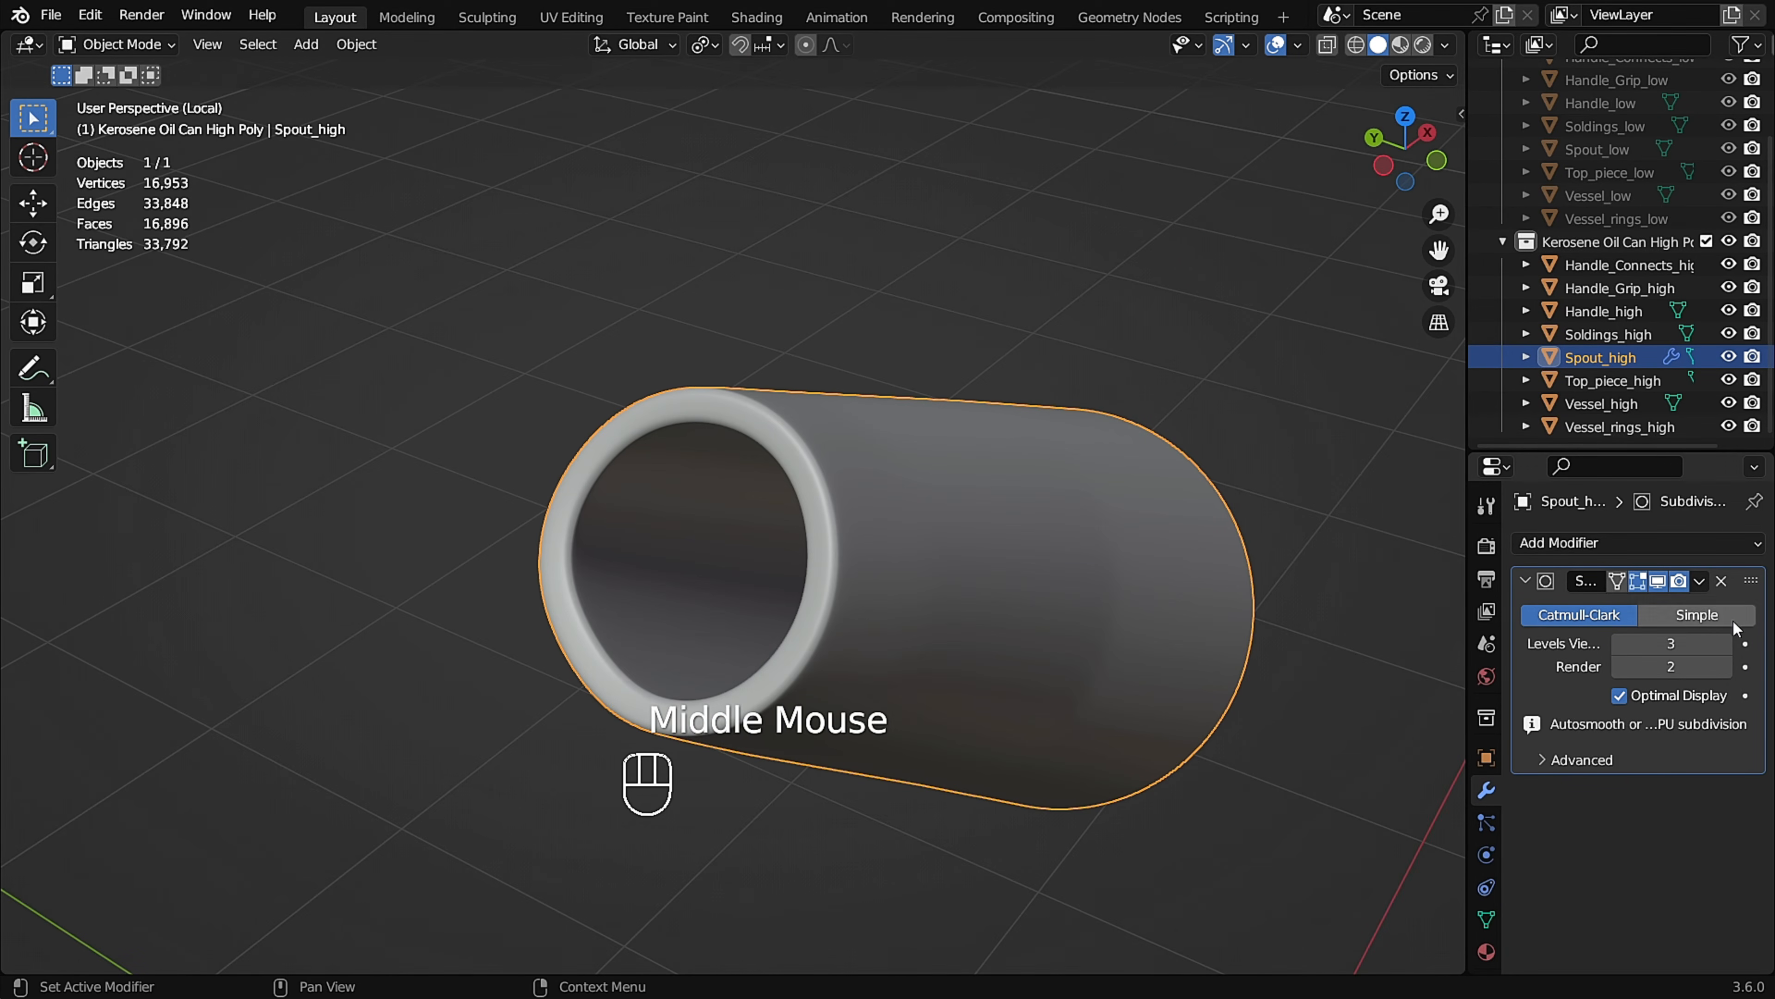
click(1593, 607)
Leave the spout's local view and isolate Handle_Connects_high instead.
scroll(956, 554, down, 2)
key(KP_Divide)
middle_drag(965, 553, 1006, 583)
scroll(1015, 559, up, 4)
click(935, 582)
key(KP_Divide)
Select the outline and hole edge loops on both faces of the first handle connector.
scroll(832, 583, up, 2)
key(Tab)
middle_drag(833, 583, 964, 553)
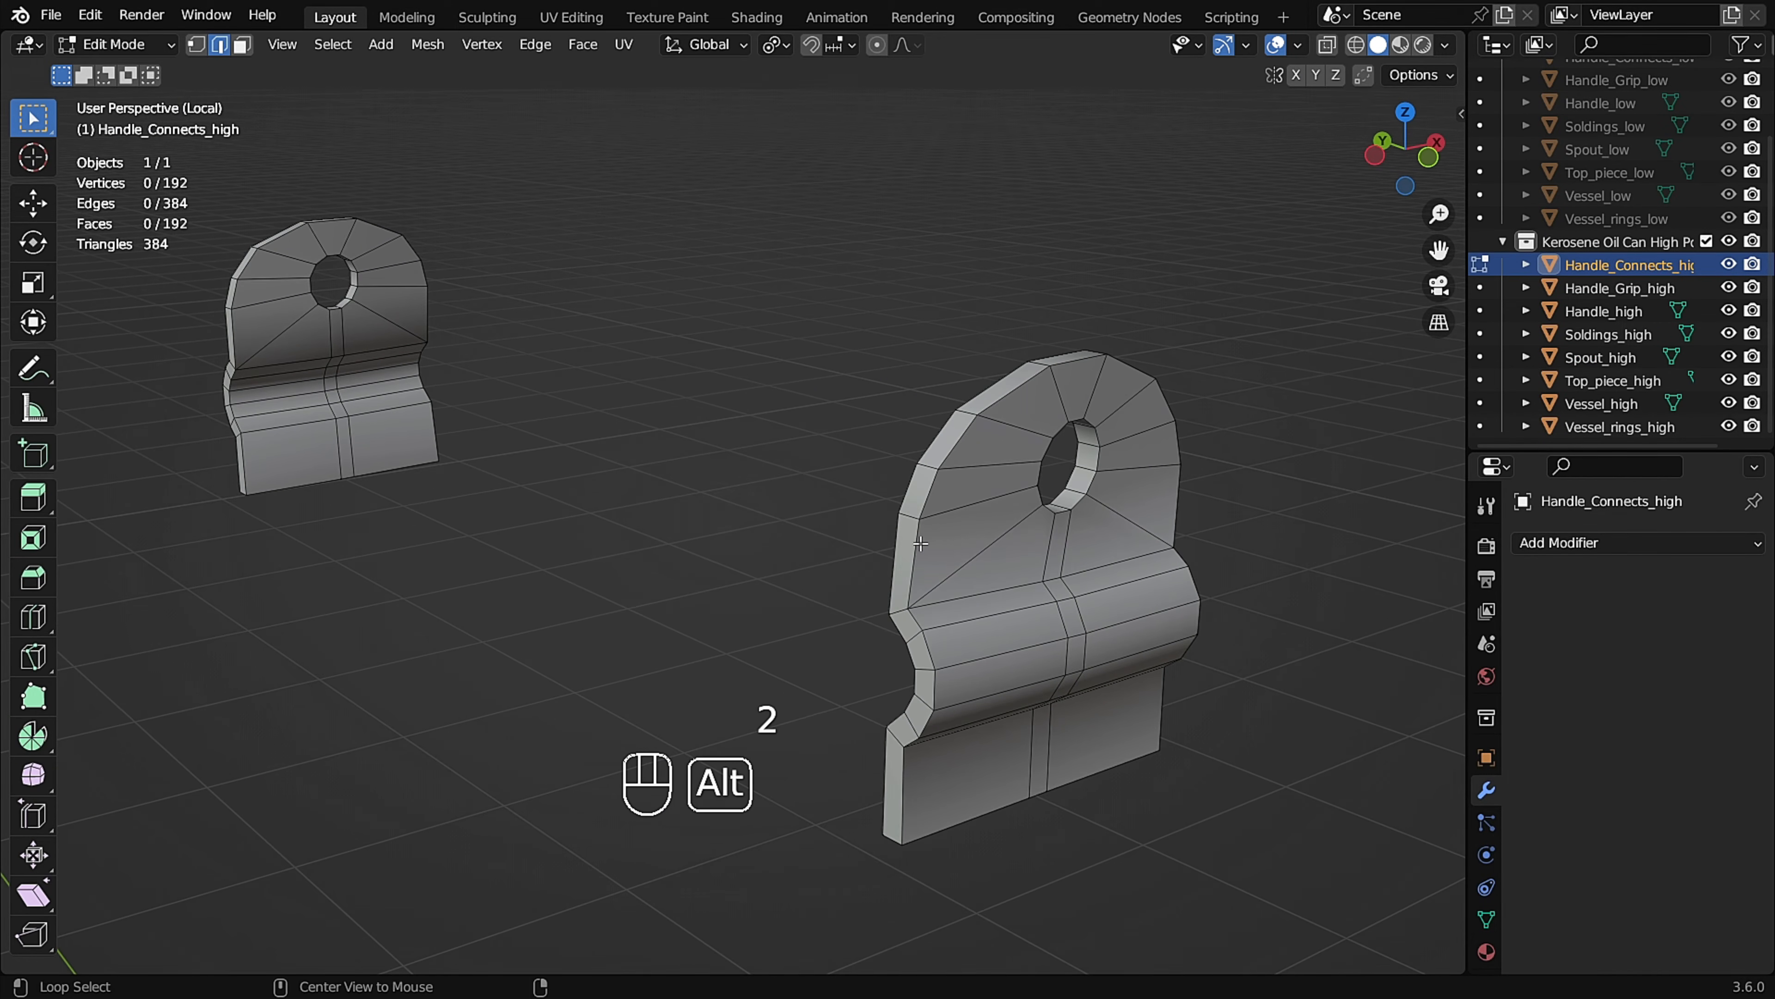
alt+shift+click(931, 653)
middle_drag(931, 652, 1207, 712)
alt+shift+click(1127, 644)
alt+shift+click(1181, 708)
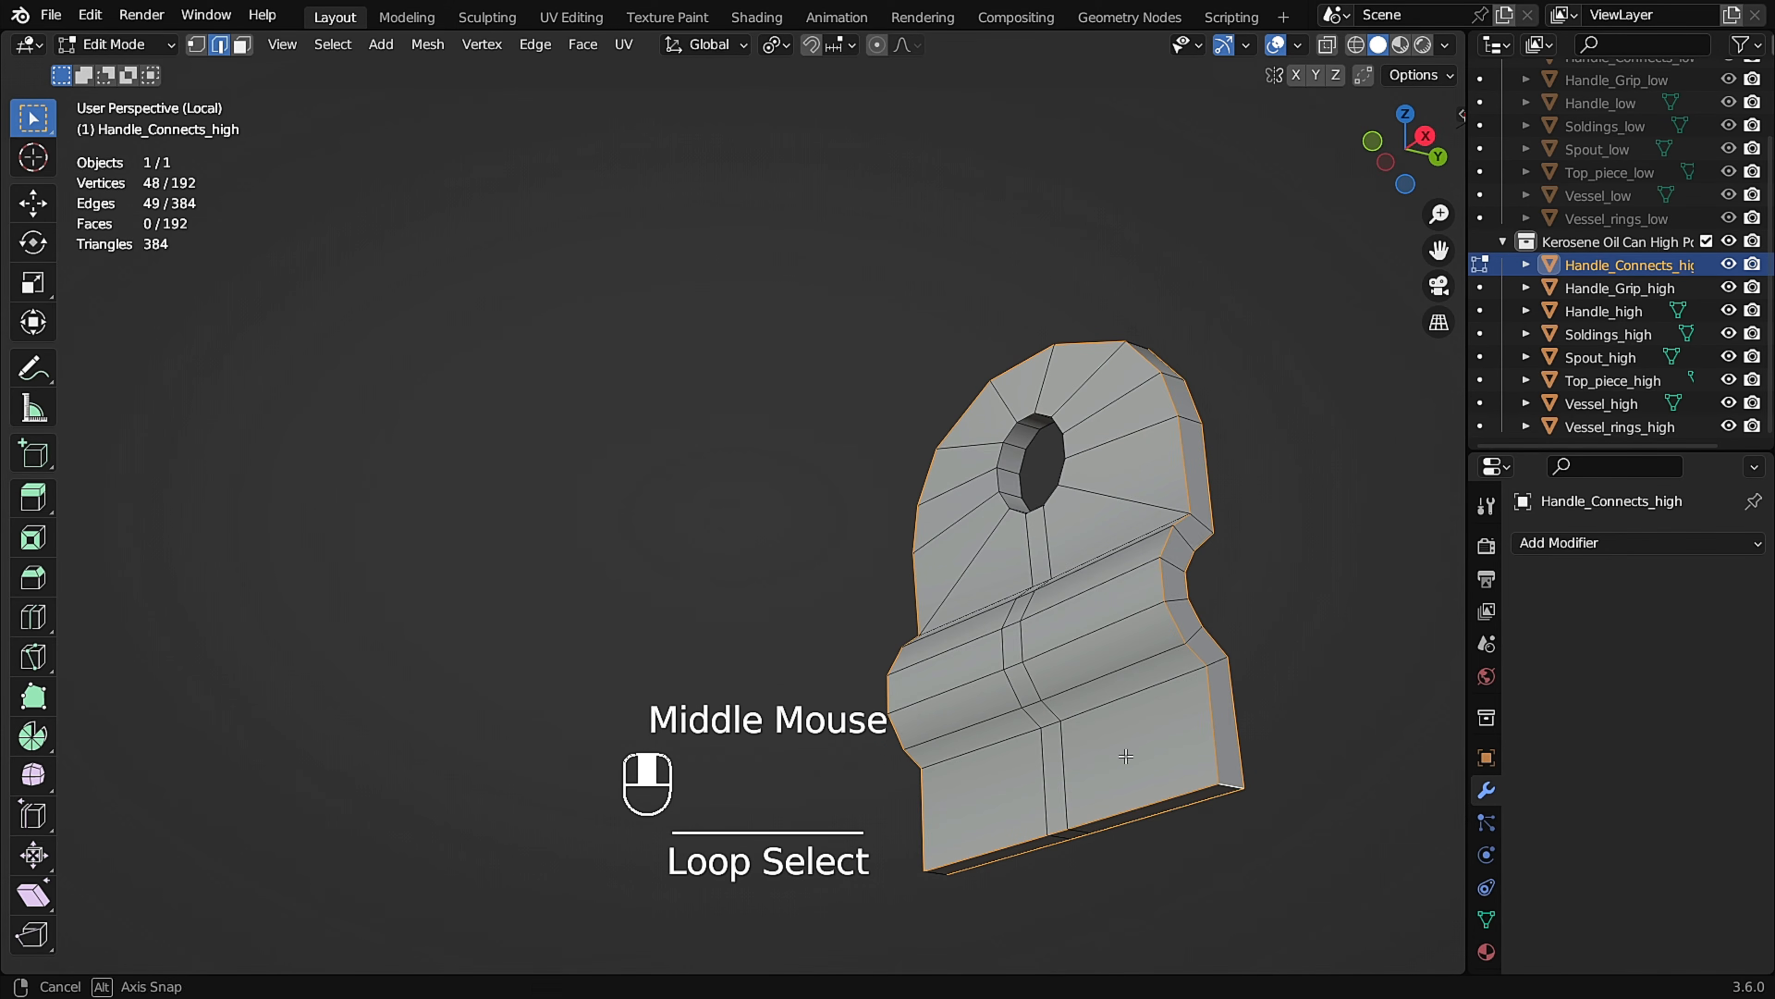
middle_drag(1095, 761, 960, 779)
middle_drag(988, 657, 1093, 577)
alt+shift+click(1071, 472)
scroll(902, 460, down, 2)
middle_drag(896, 460, 1035, 456)
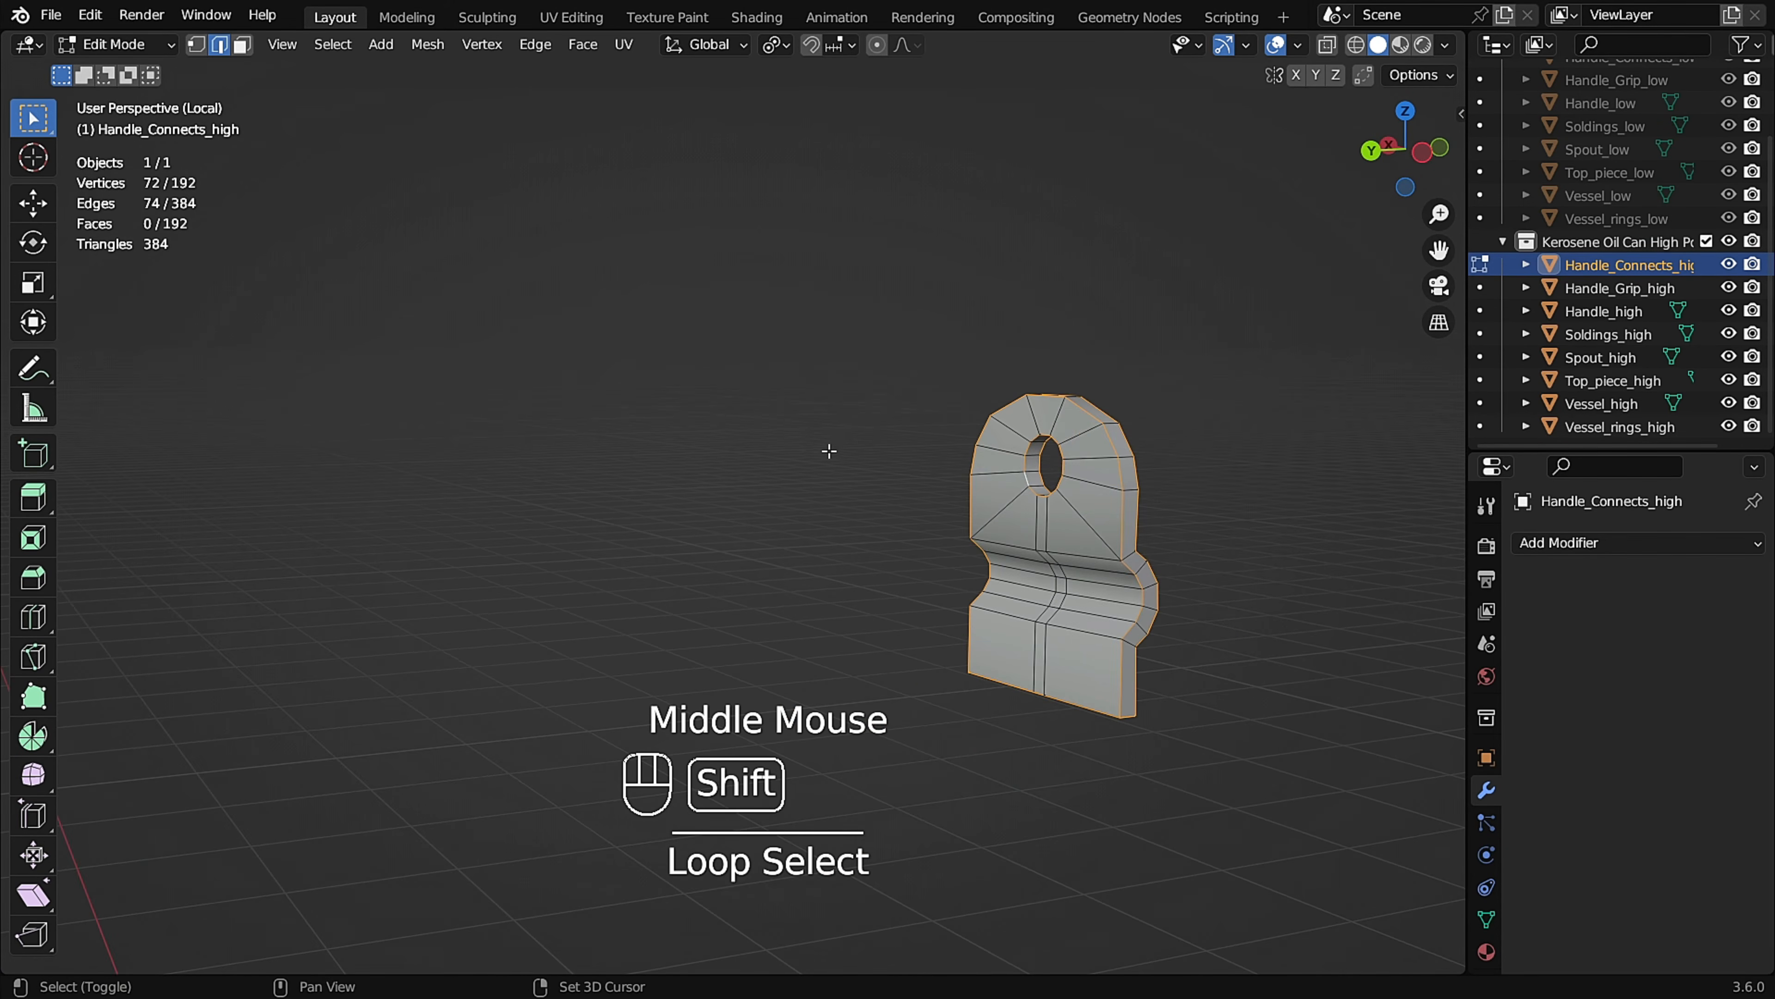
Extend the selection with the second connector's outline and hole edge loops, including the edges at its lower corners.
shift+middle_drag(595, 483, 1082, 413)
scroll(979, 428, up, 2)
alt+shift+click(646, 476)
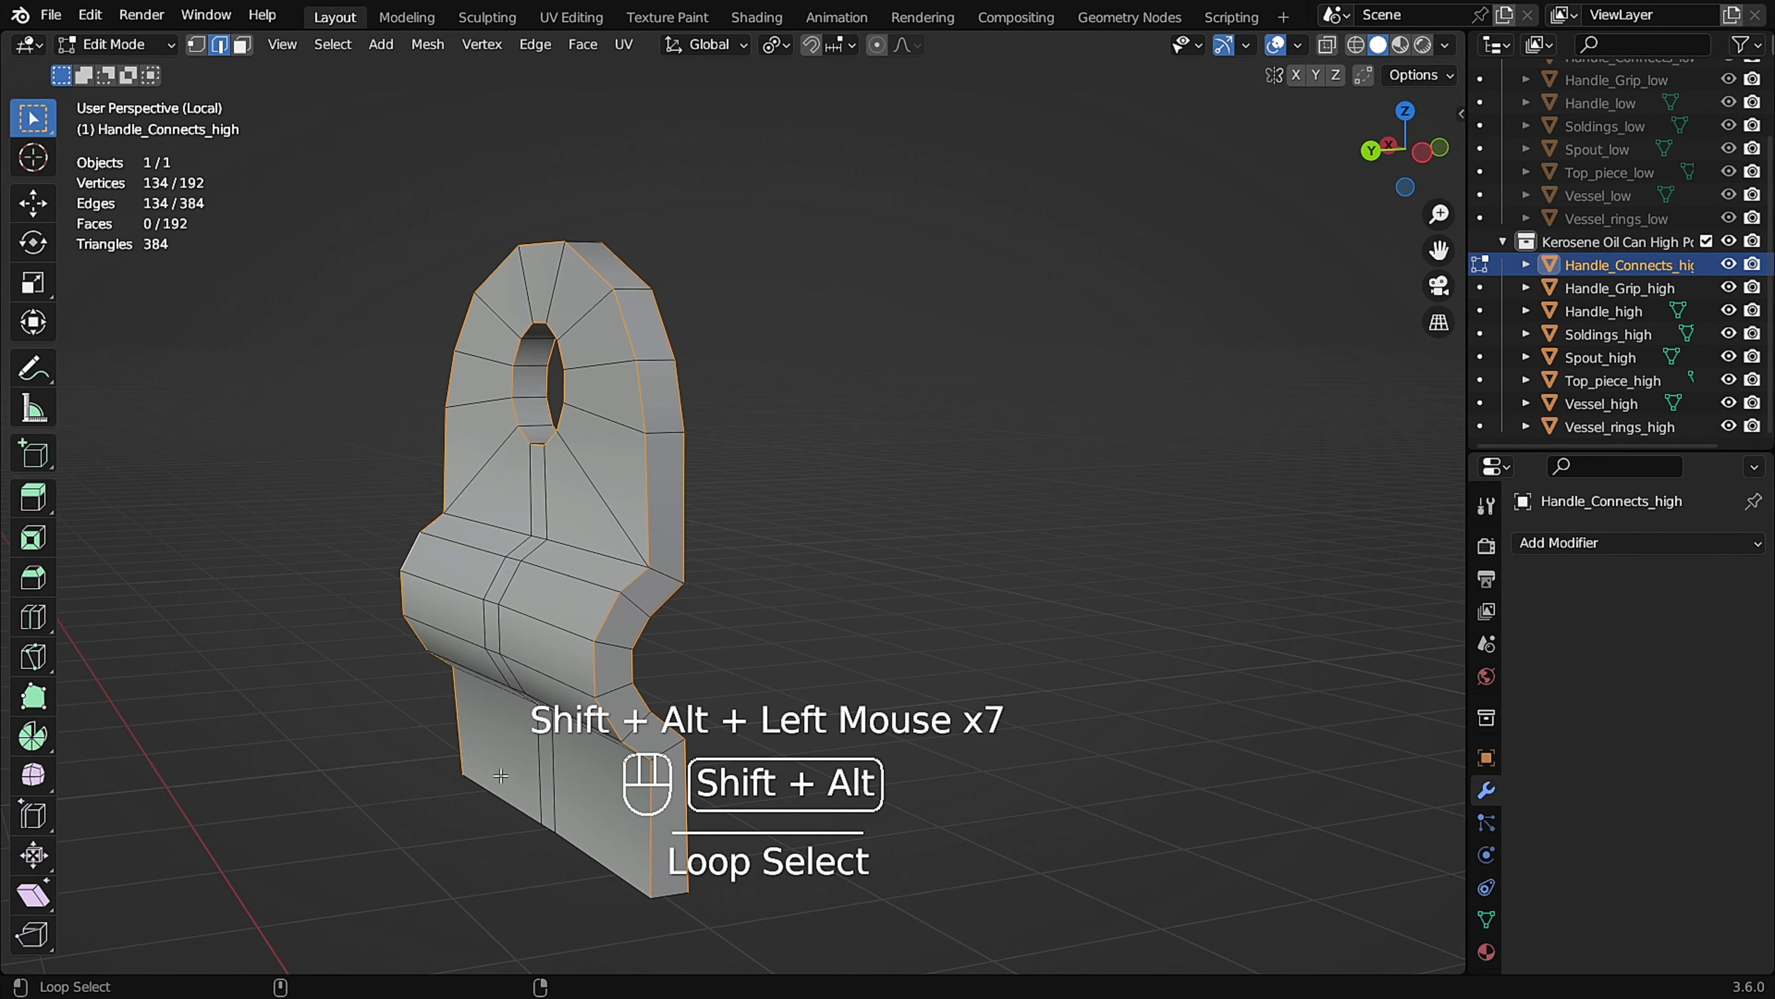
middle_drag(535, 658, 713, 658)
alt+shift+click(1012, 611)
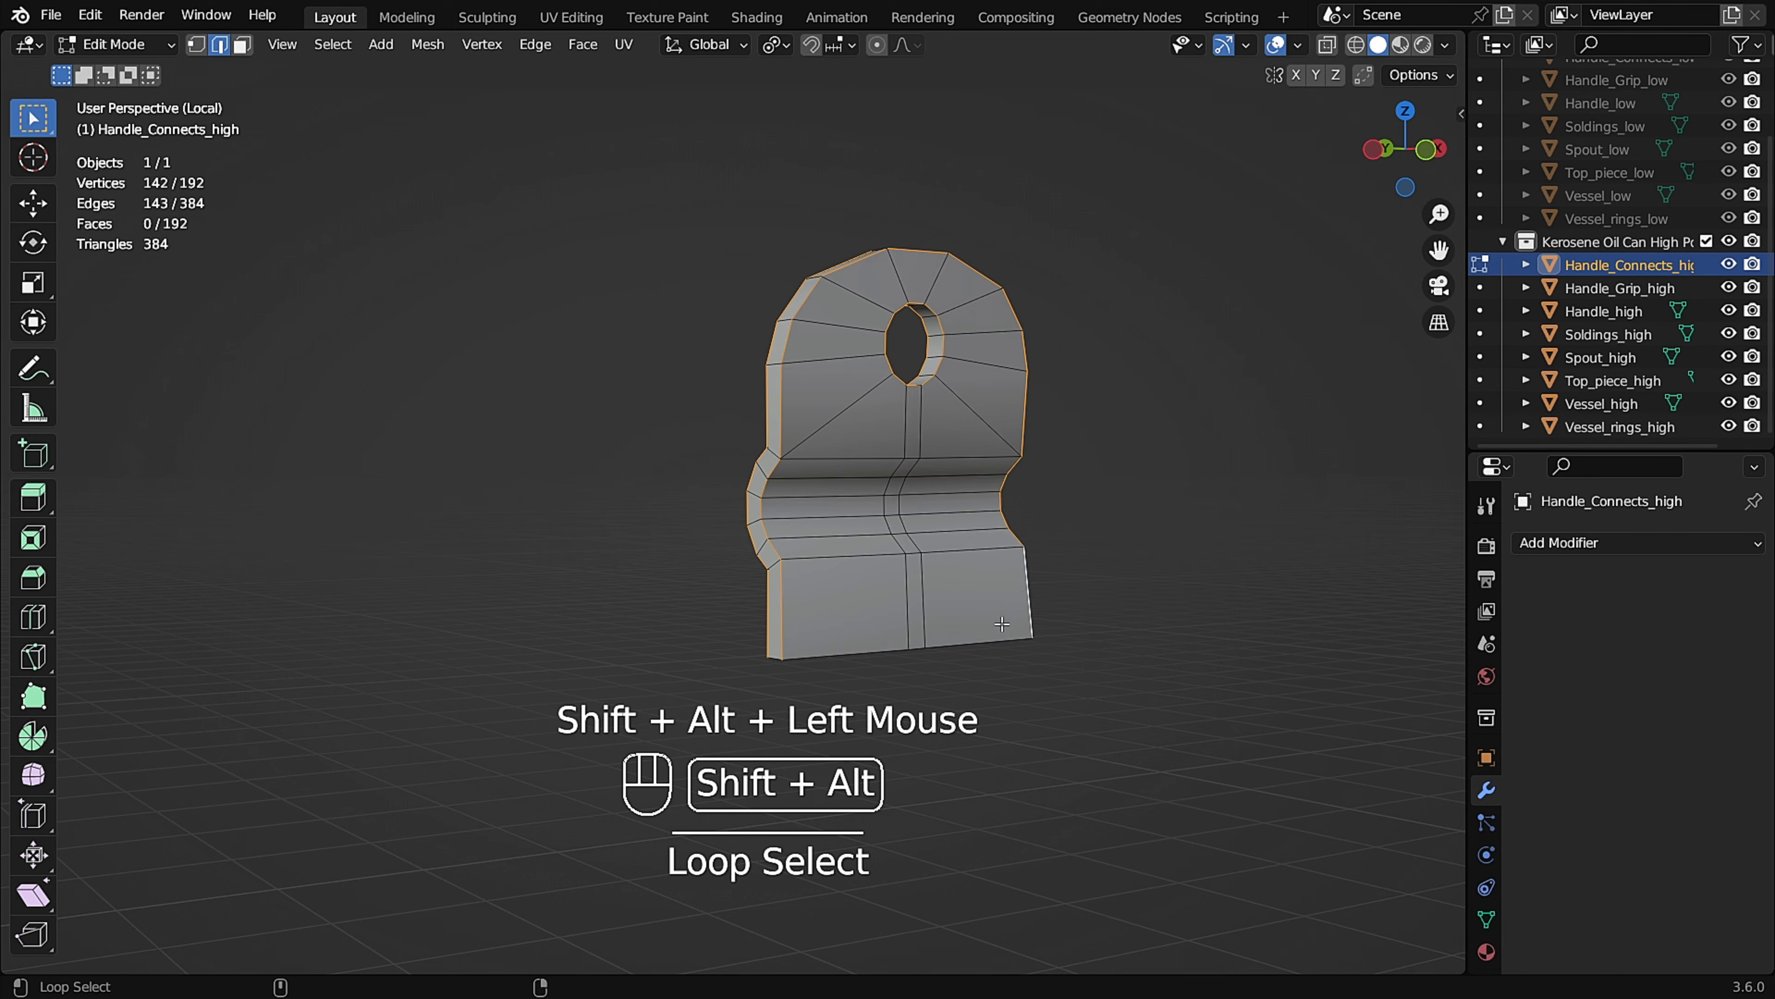
middle_drag(834, 590, 1054, 507)
alt+shift+click(488, 557)
scroll(518, 604, down, 2)
middle_drag(517, 605, 690, 530)
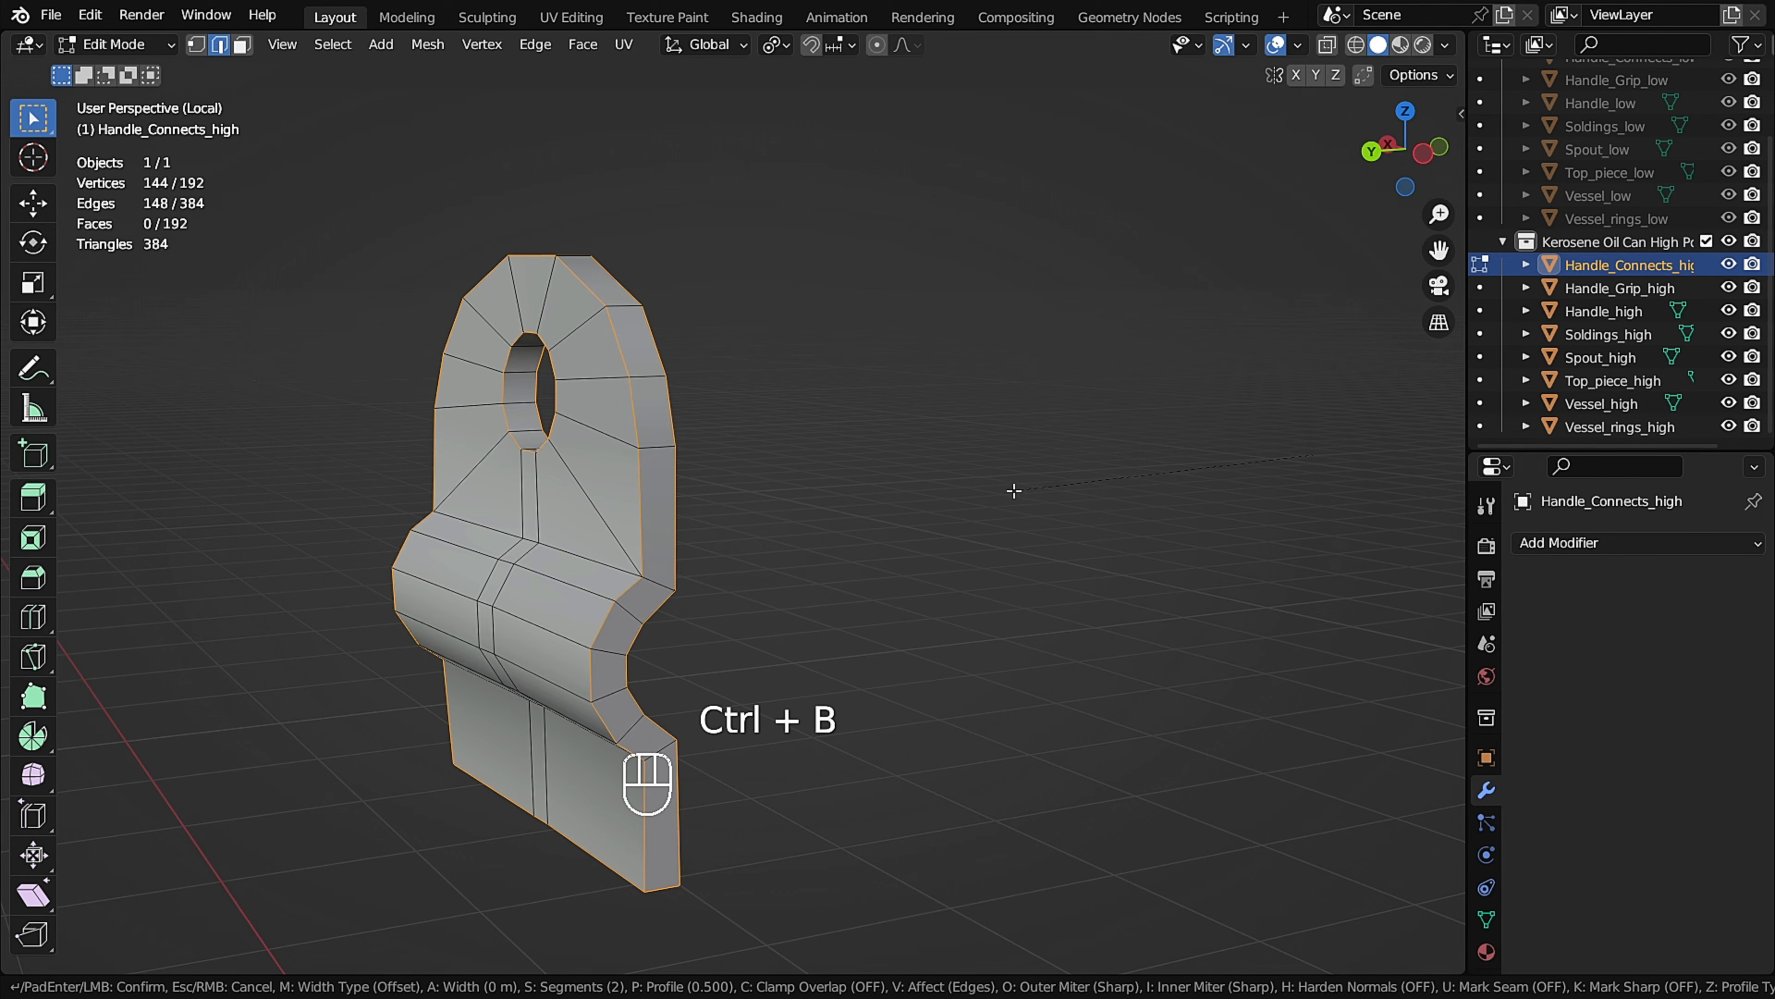
scroll(927, 487, up, 1)
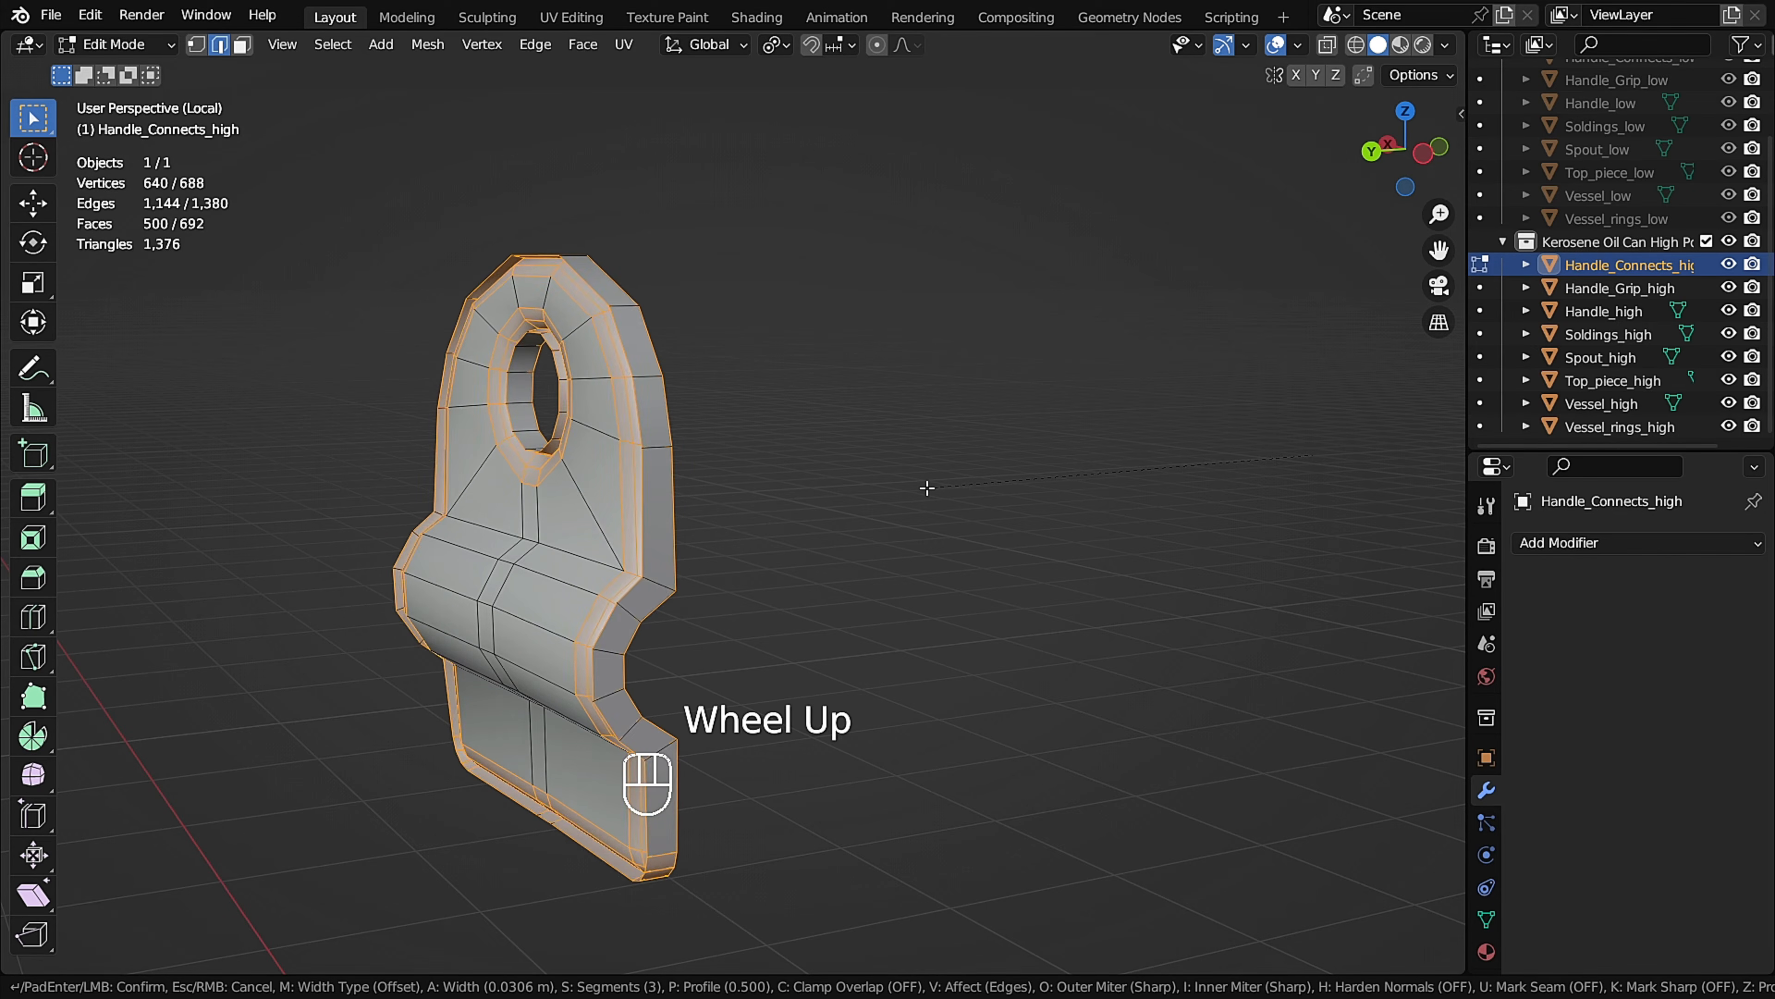
right_click(925, 489)
Bevel the selected connector edges with two segments and a width of about 0.006 m, and check the shading.
middle_drag(839, 507, 766, 547)
scroll(721, 408, up, 2)
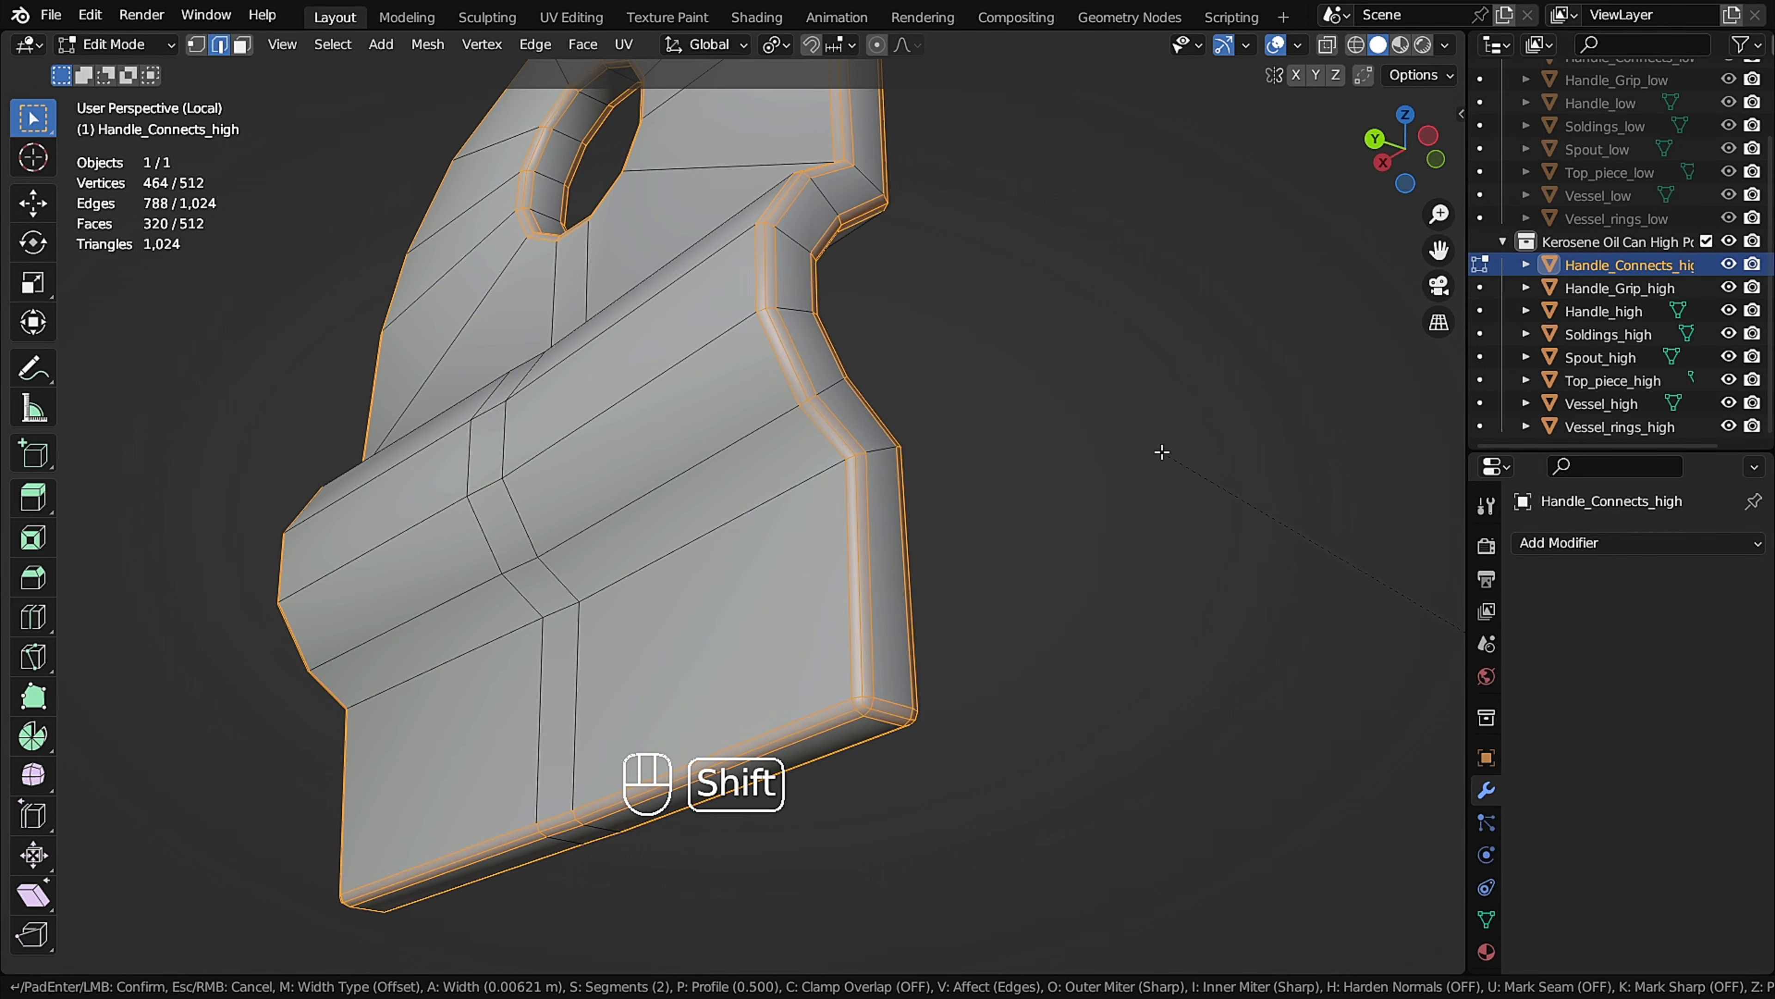
shift+click(1181, 454)
scroll(1182, 454, down, 2)
key(Tab)
middle_drag(1181, 454, 1034, 576)
scroll(1034, 576, up, 1)
key(Tab)
scroll(1077, 580, up, 2)
key(Tab)
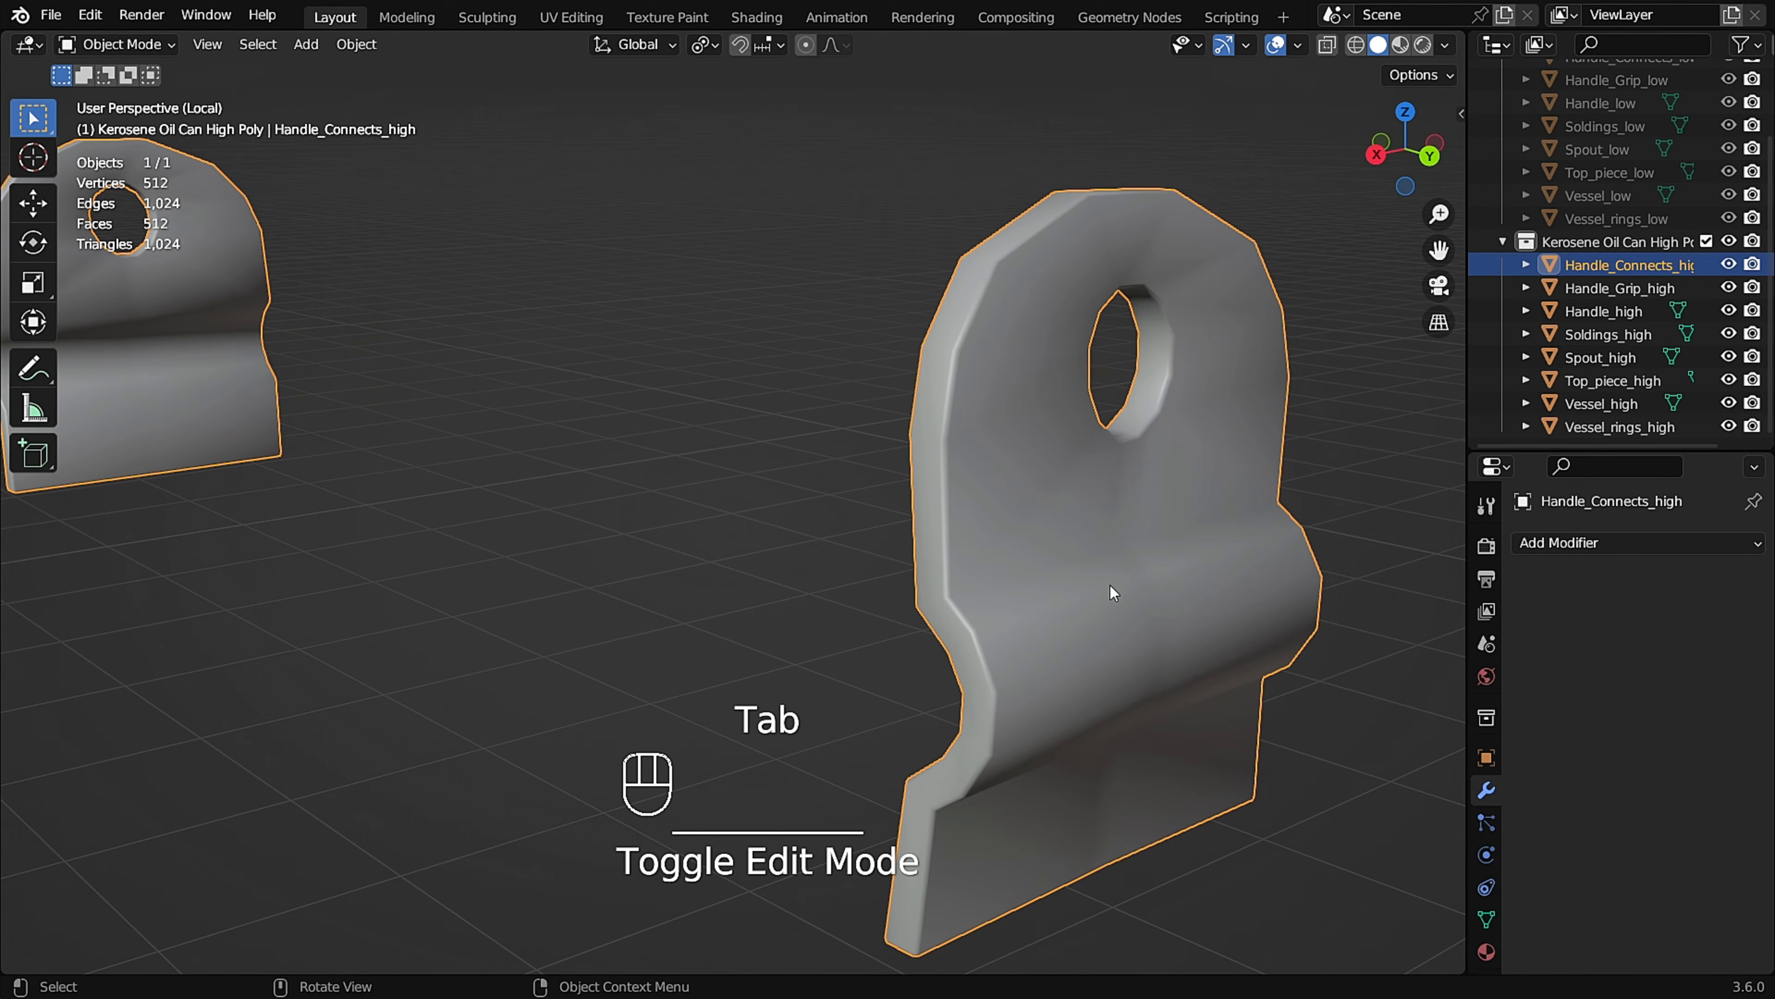
Add a Subdivision Surface modifier to the handle connectors and raise its viewport level to 3.
click(1108, 585)
click(1608, 543)
click(1361, 419)
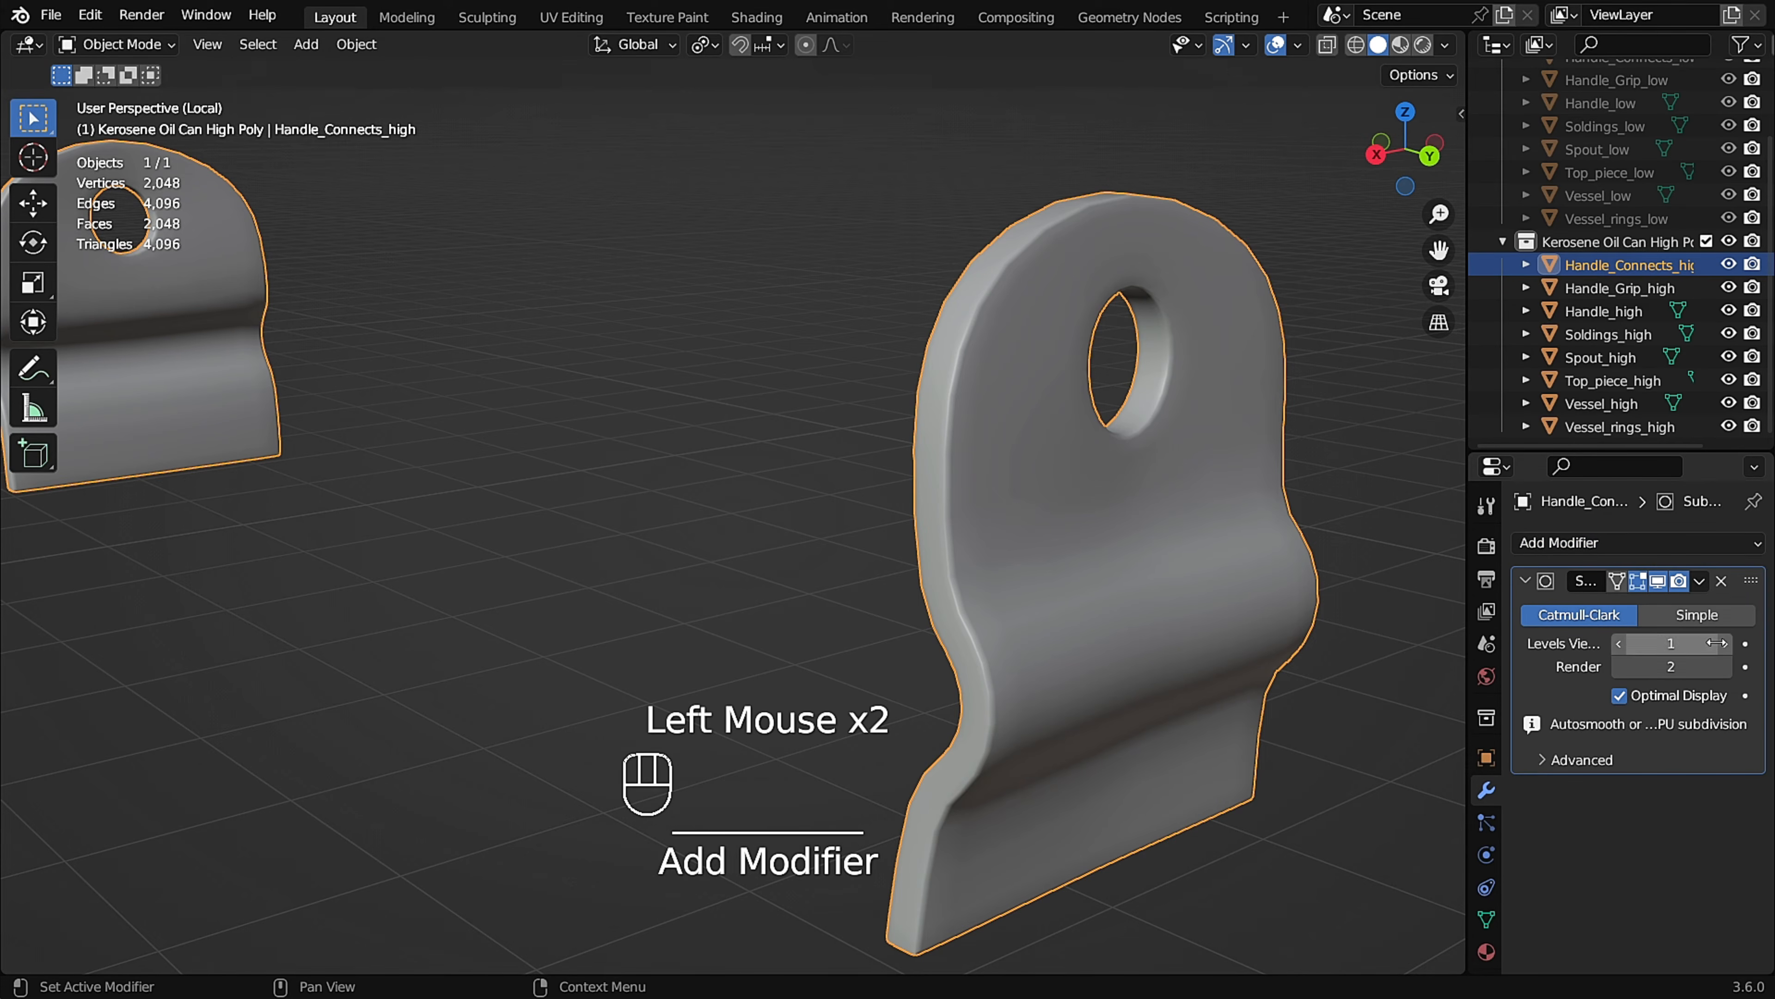
scroll(1076, 534, down, 2)
Compare the connectors with the modifier's viewport display off and on, and apply the subdivision.
middle_drag(1076, 535, 881, 477)
click(1655, 579)
click(1656, 580)
click(1657, 580)
click(1657, 580)
middle_drag(1314, 529, 1072, 536)
click(1649, 610)
key(Tab)
Check the handle's mesh, add a Subdivision Surface modifier with a viewport level of 3, and apply it.
key(Tab)
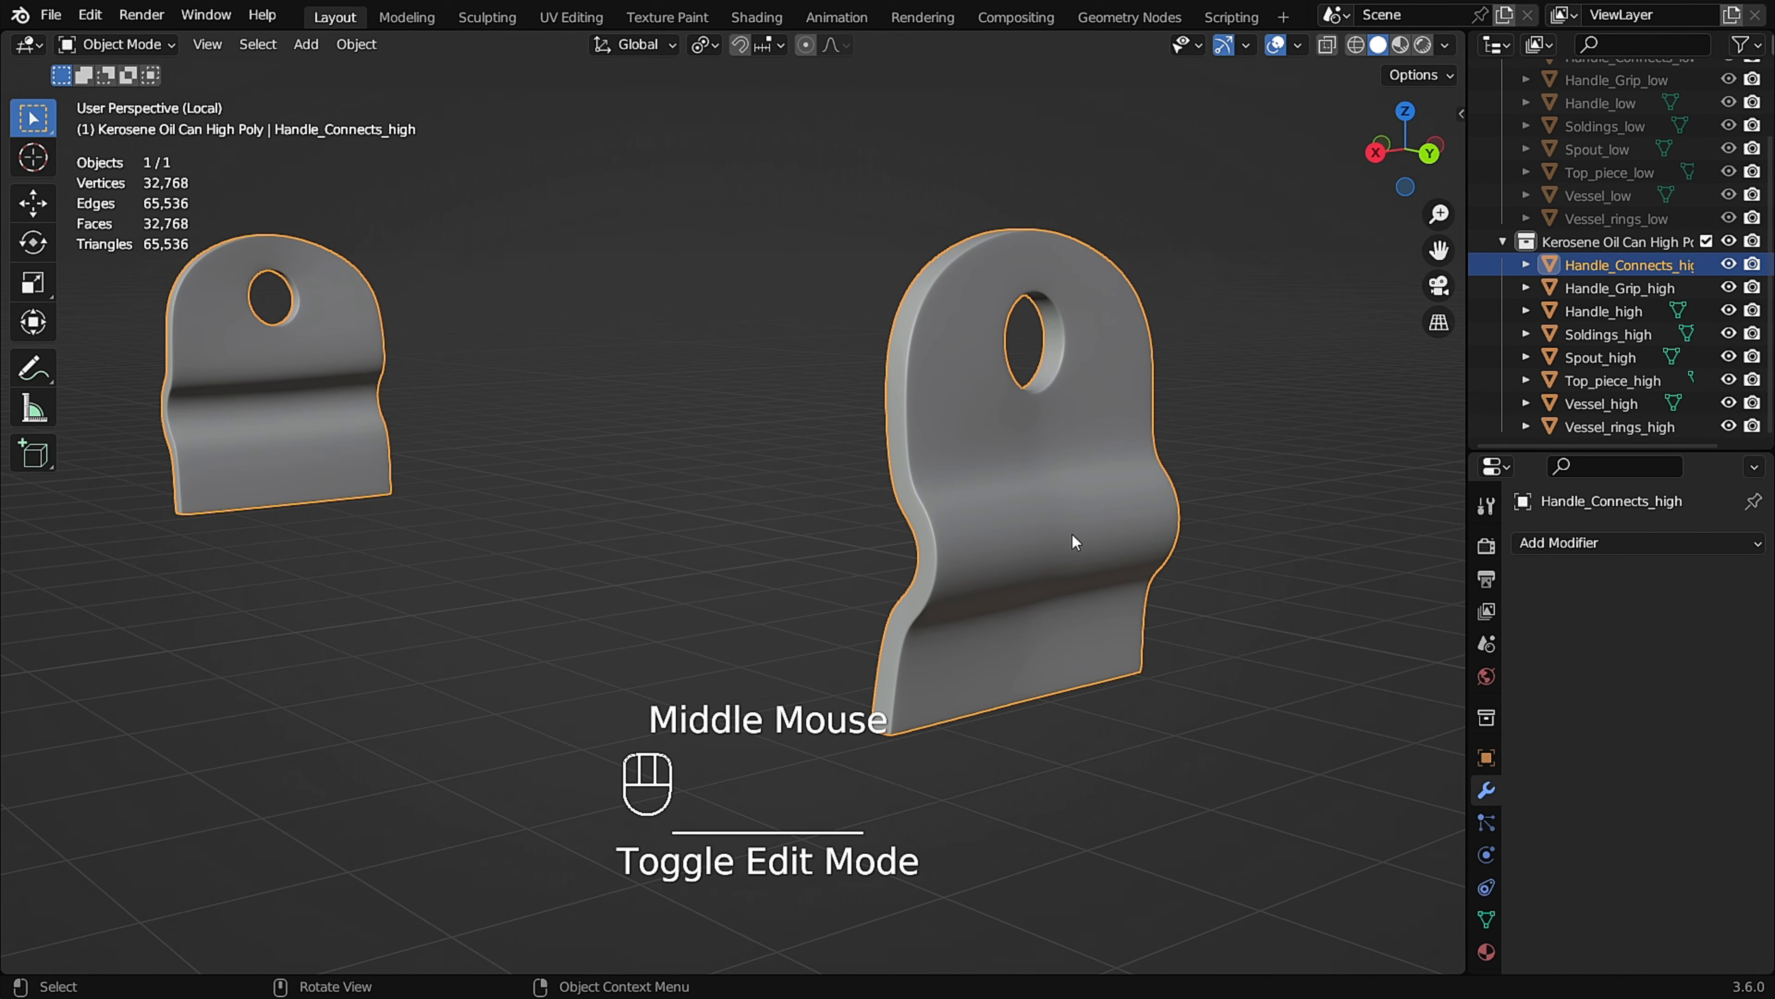
Leave the connectors' local view and isolate Handle_high instead.
key(KP_Divide)
click(835, 495)
scroll(843, 498, up, 1)
middle_drag(843, 498, 819, 499)
click(950, 521)
middle_drag(950, 520, 939, 524)
key(KP_Divide)
scroll(643, 633, up, 2)
key(Tab)
scroll(644, 633, up, 1)
shift+middle_drag(644, 633, 710, 577)
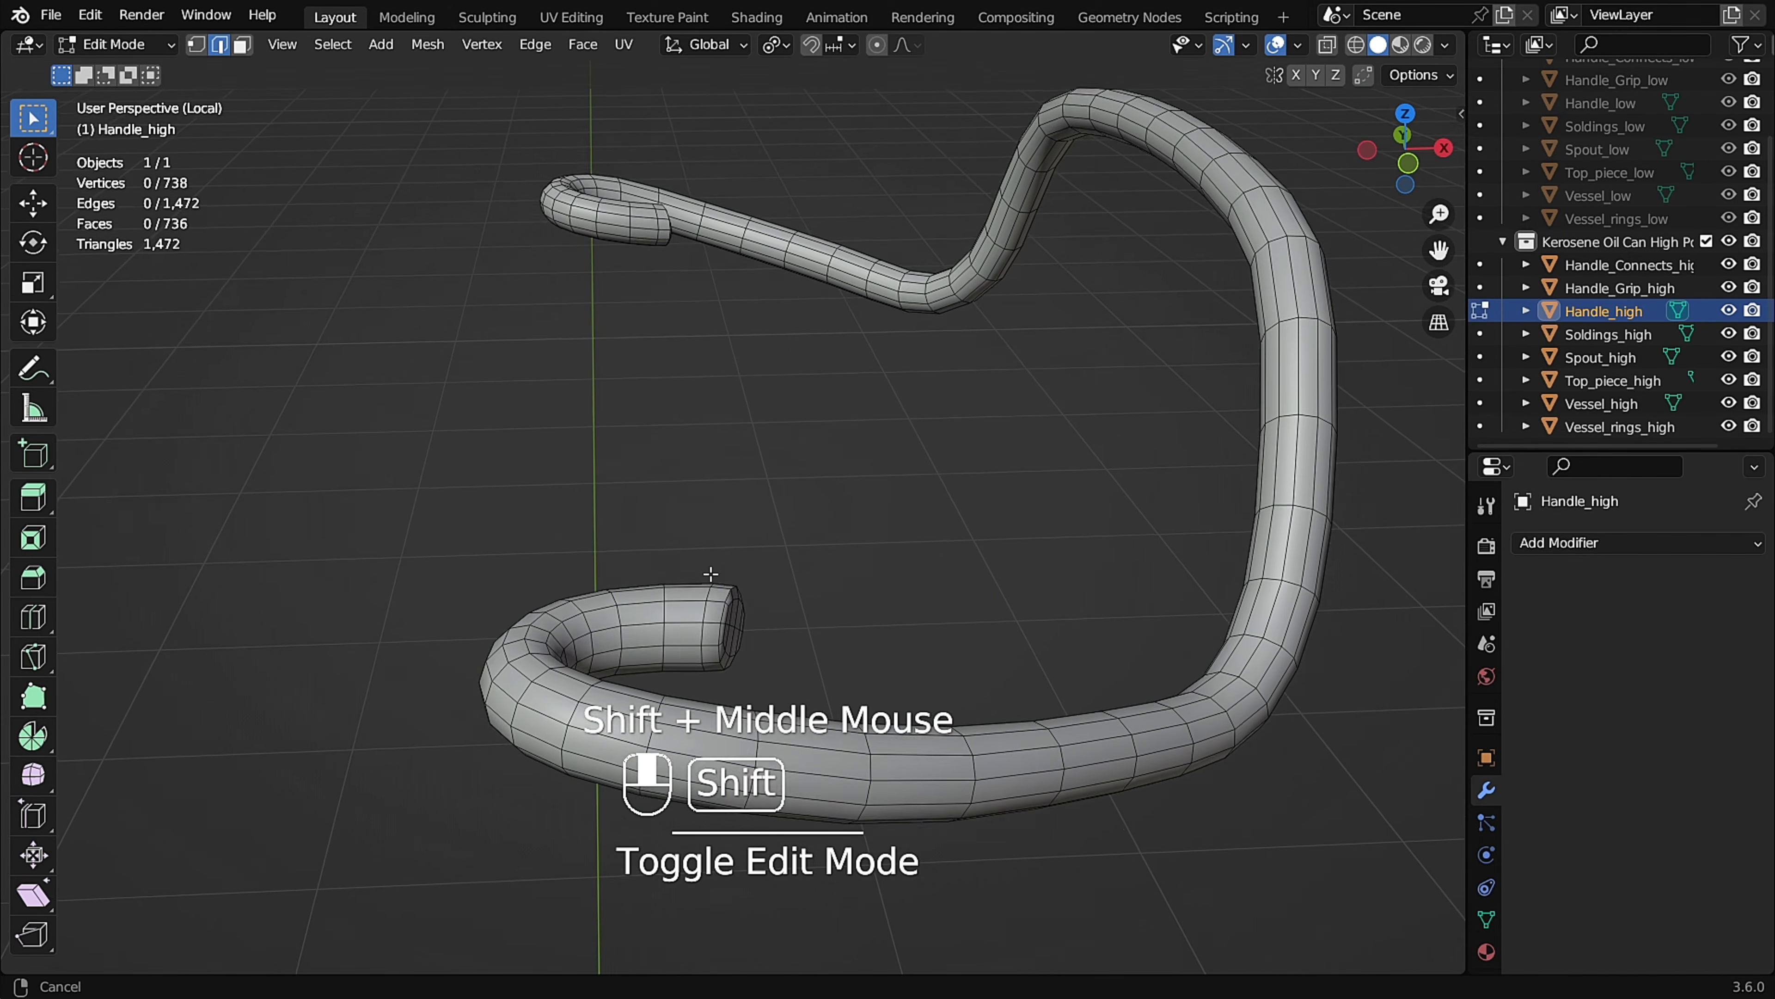
key(Tab)
scroll(1160, 365, down, 2)
middle_drag(1160, 365, 902, 392)
click(1638, 543)
click(1357, 418)
click(1724, 650)
click(1724, 649)
click(1699, 581)
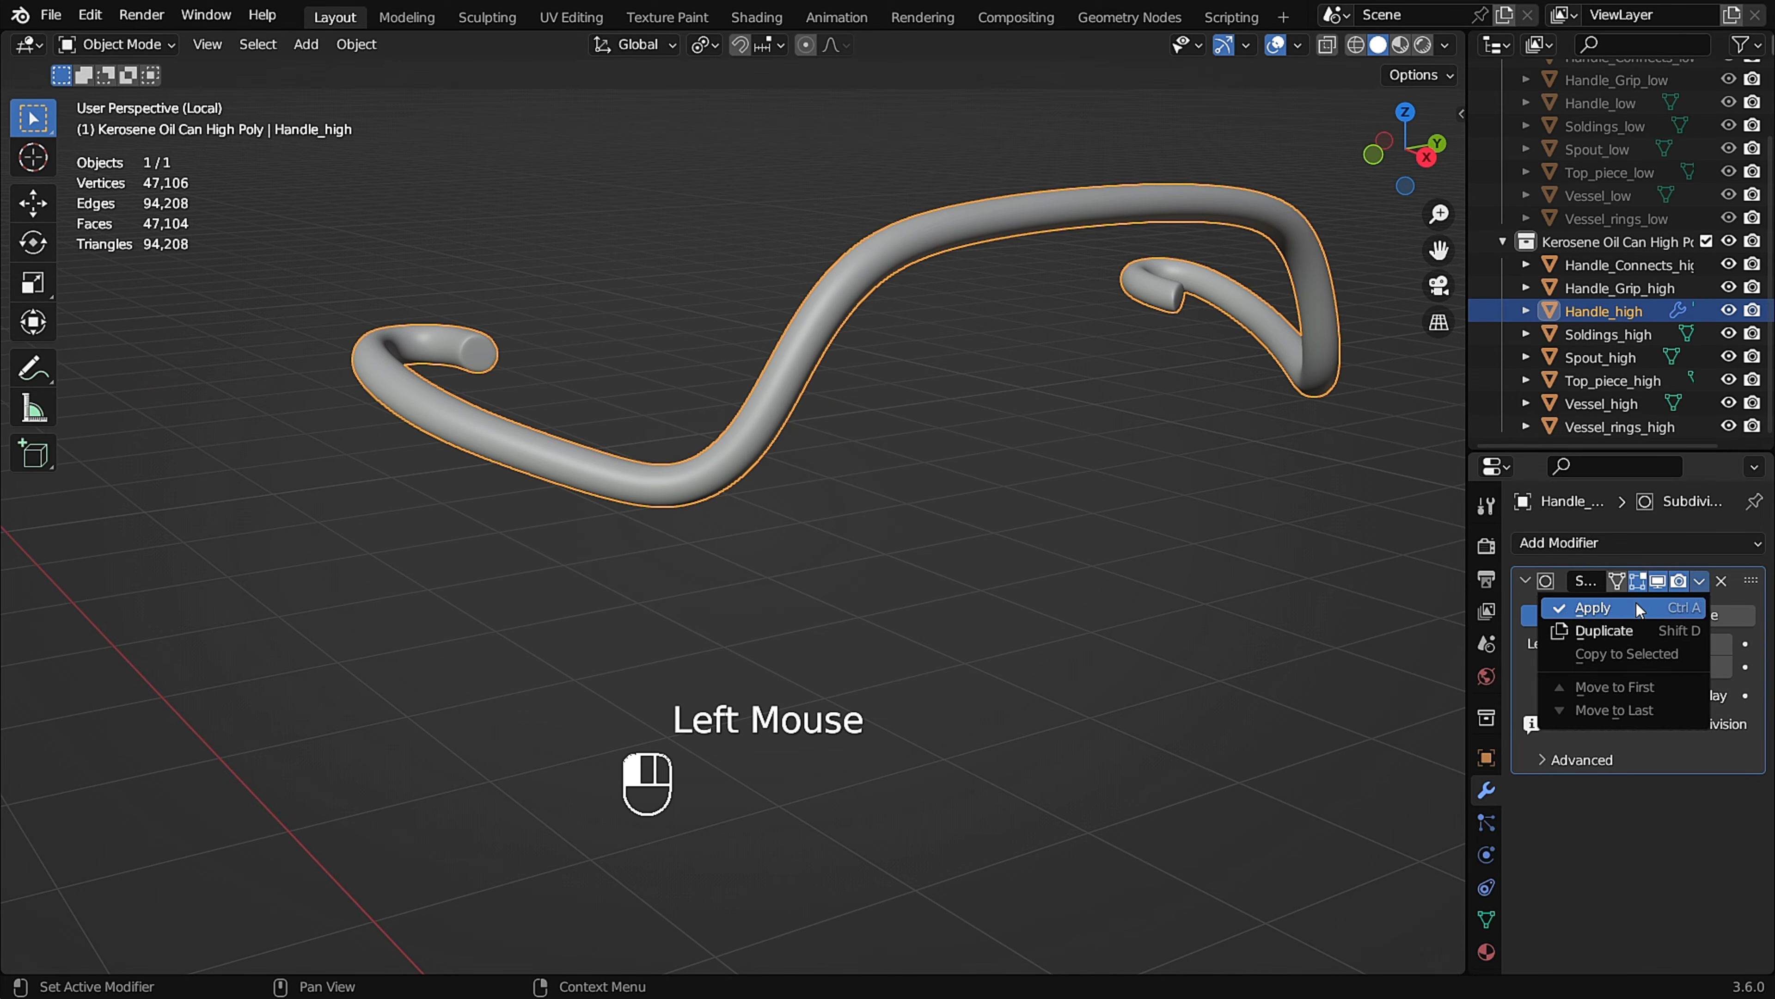
click(1645, 608)
Leave the handle's local view and isolate Handle_Grip_high instead.
key(slash)
middle_drag(1088, 515, 1057, 385)
click(1055, 350)
scroll(1252, 436, up, 2)
middle_drag(1252, 437, 455, 629)
key(slash)
Add a supporting loop cut inside each open end of the handle grip, sliding them to factors of about 0.96 and 0.99.
key(Tab)
scroll(452, 628, up, 2)
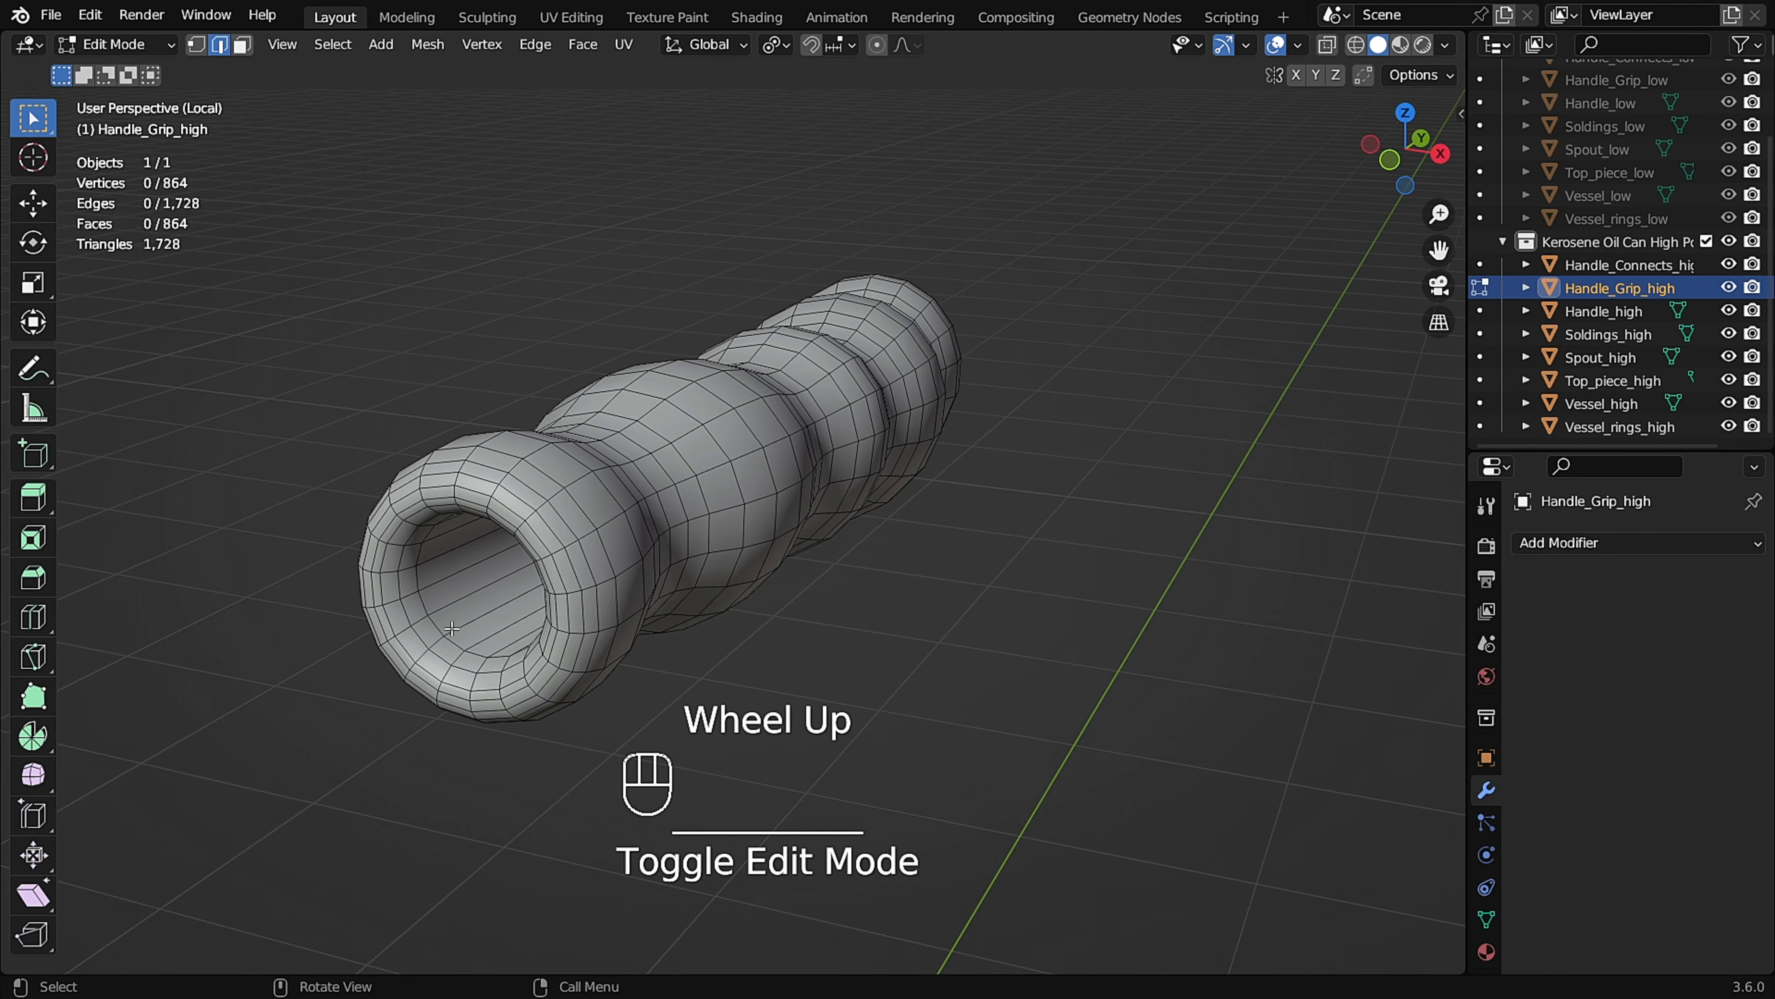
click(332, 701)
middle_drag(1391, 503, 1230, 497)
shift+middle_drag(1231, 496, 1041, 570)
middle_drag(1042, 570, 928, 574)
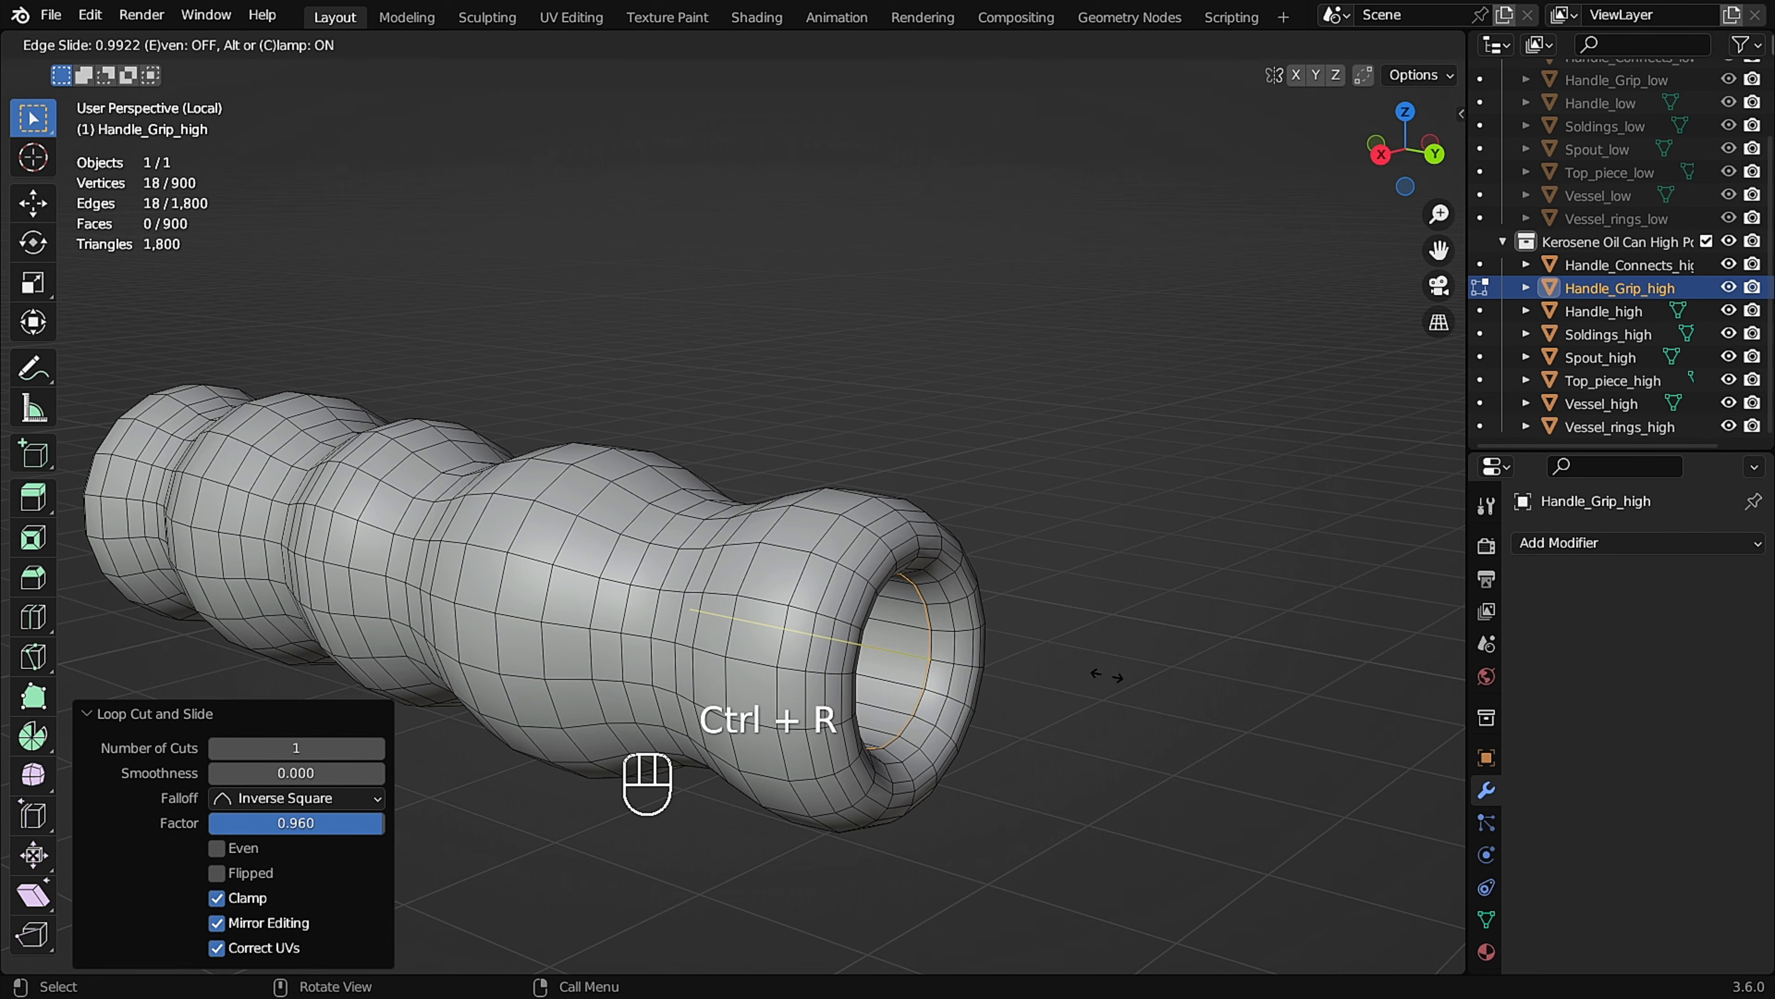
scroll(1114, 675, down, 2)
key(Tab)
Add a Subdivision Surface modifier to the handle grip, raise its viewport level to 3, and apply it.
shift+middle_drag(985, 433, 1141, 514)
click(1587, 543)
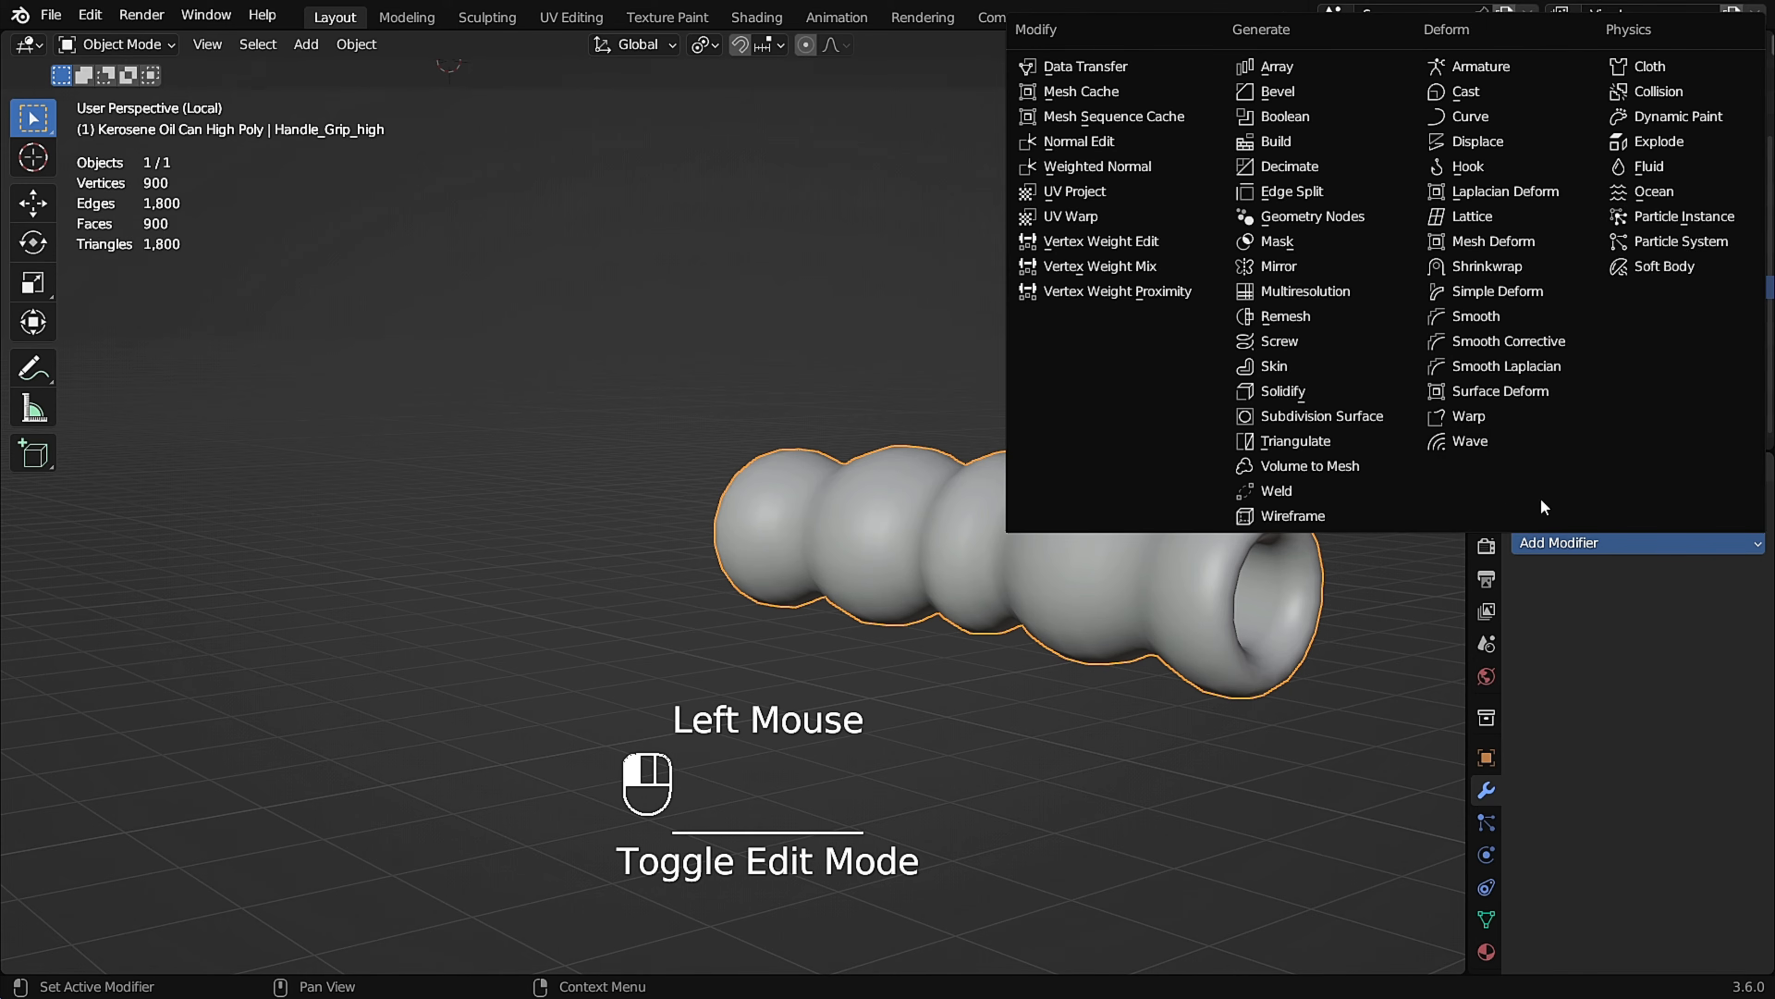
click(1364, 414)
click(1700, 585)
click(1629, 607)
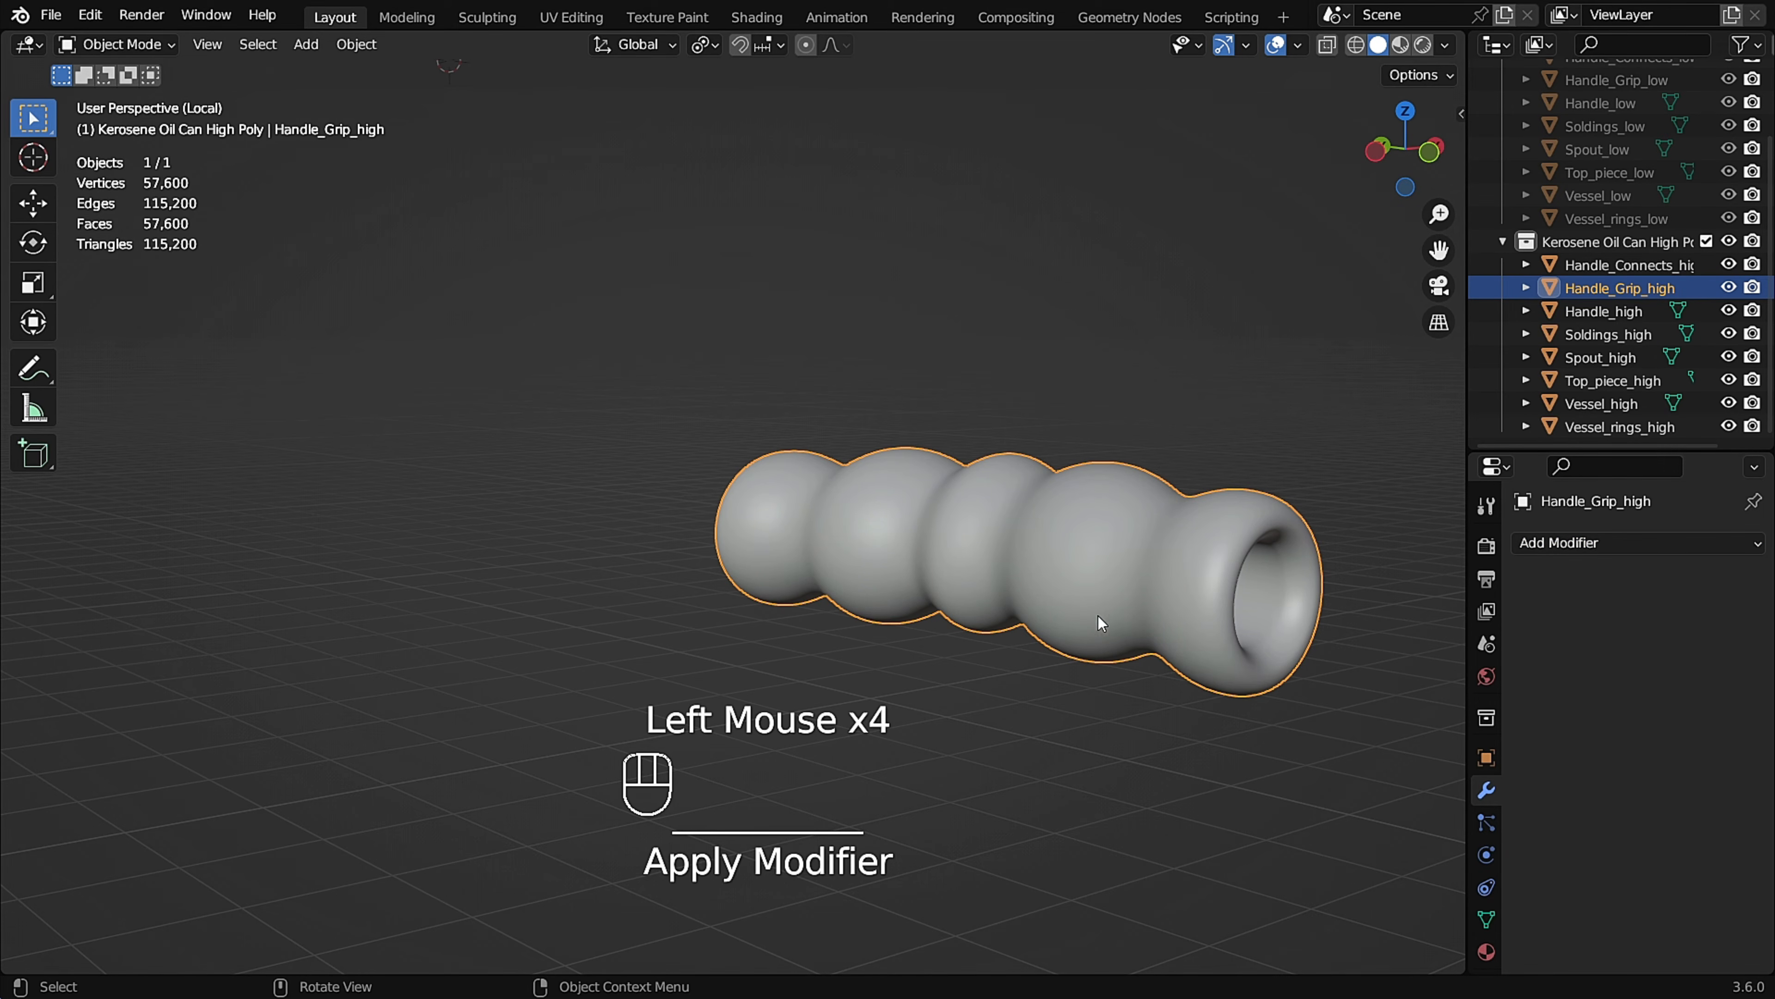
Leave the handle grip's local view and isolate Top_piece_high instead.
scroll(1090, 585, down, 1)
key(KP_Divide)
scroll(979, 539, down, 2)
middle_drag(958, 524, 1069, 501)
scroll(867, 495, down, 2)
click(1070, 500)
key(KP_Divide)
Bevel the border edge loops and end edges of the top piece with two segments and a width of about 0.007 m.
key(Tab)
middle_drag(702, 452, 599, 434)
alt+click(502, 435)
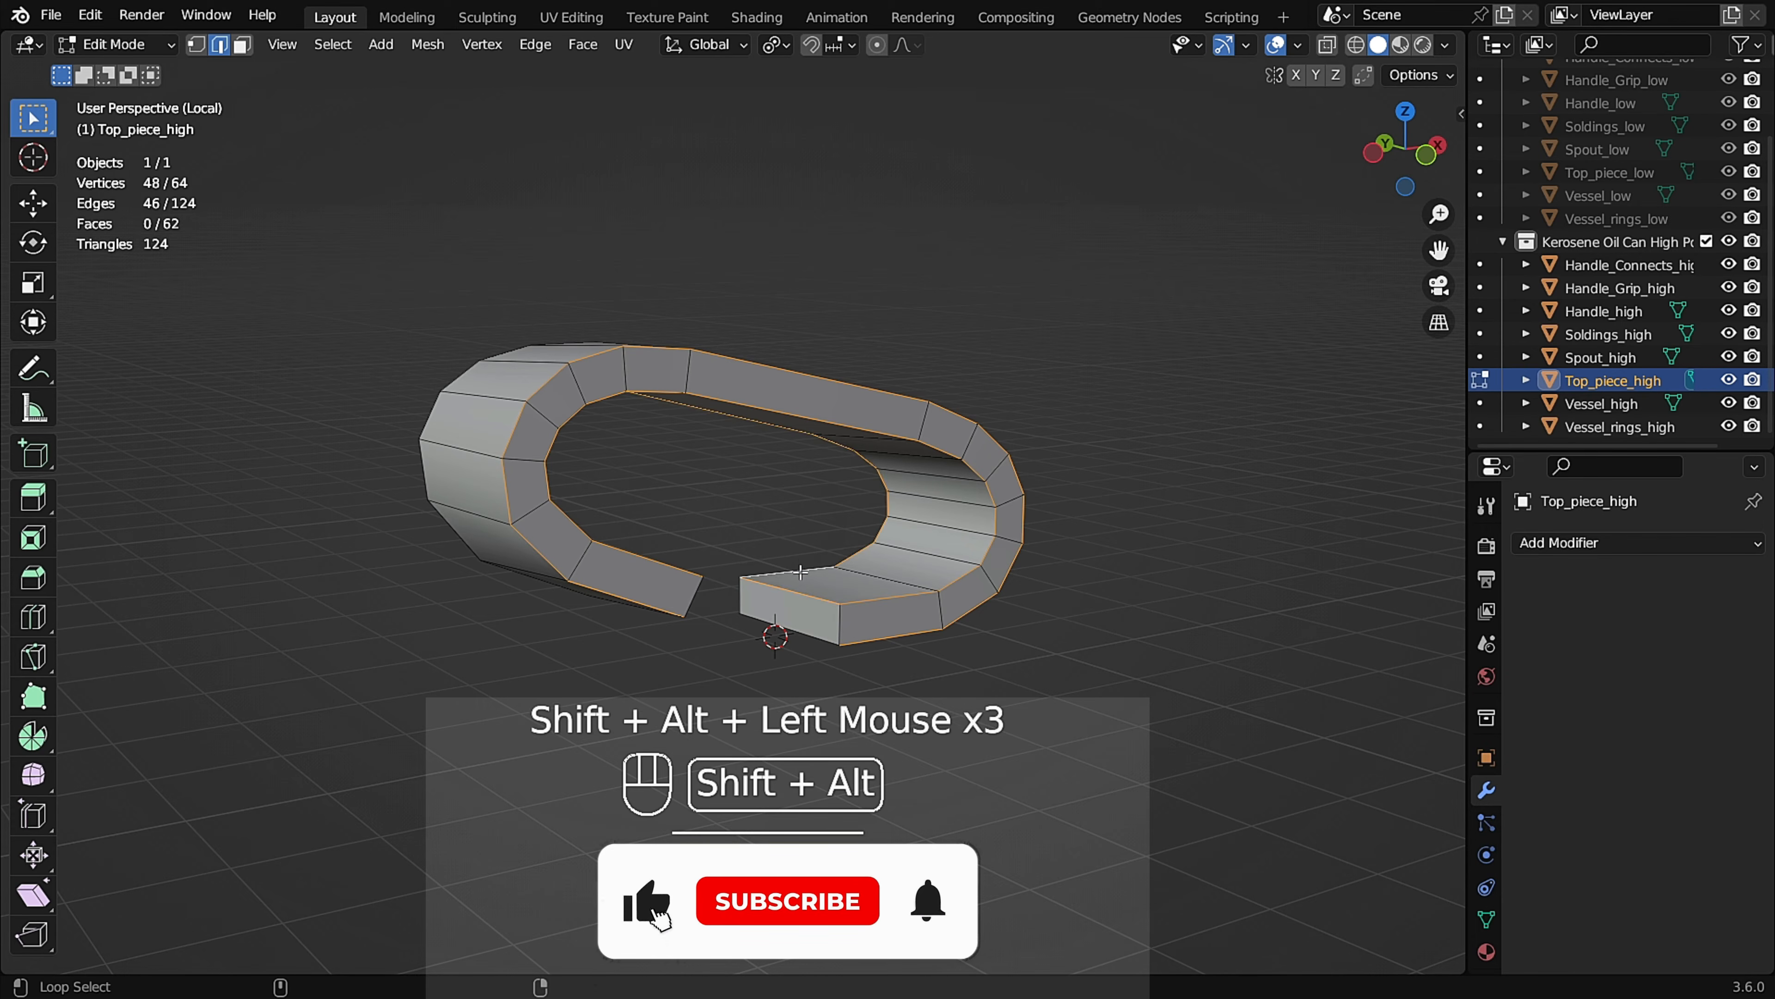
alt+shift+click(694, 593)
middle_drag(695, 593, 867, 566)
alt+shift+click(797, 619)
alt+shift+click(769, 606)
middle_drag(769, 606, 992, 545)
key(ctrl+b)
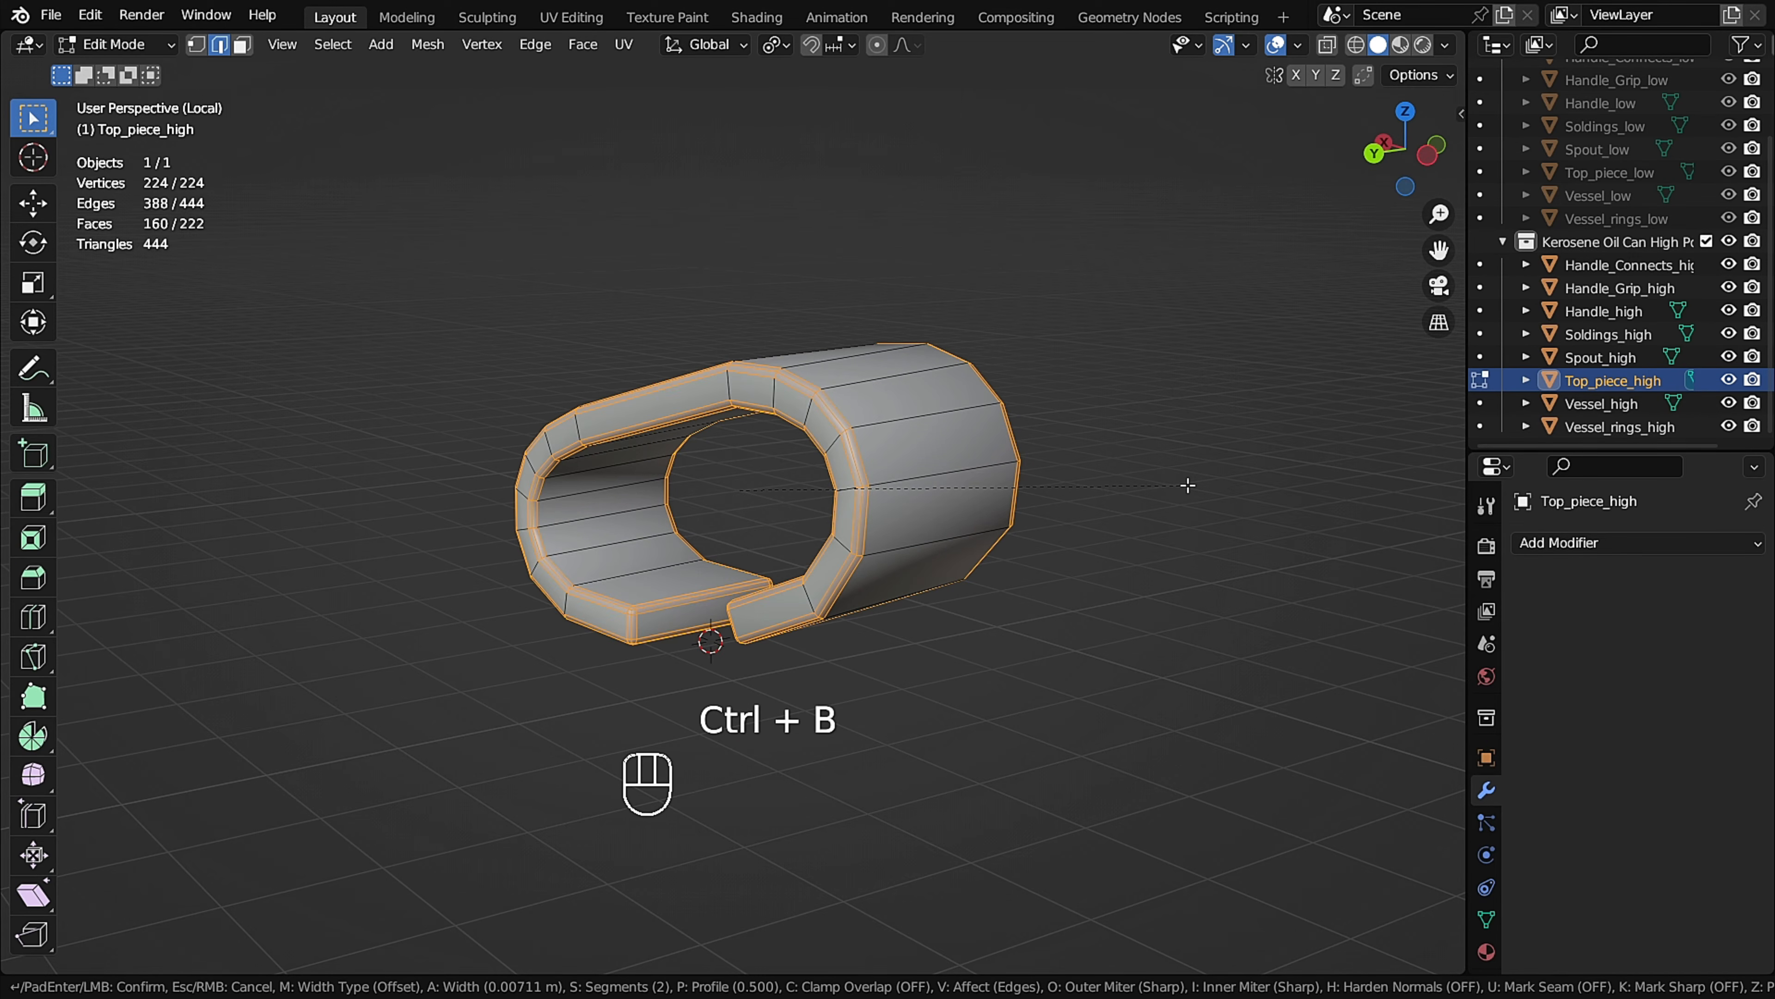
click(1185, 485)
Add a Subdivision Surface modifier to the top piece and apply it.
key(Tab)
click(1573, 544)
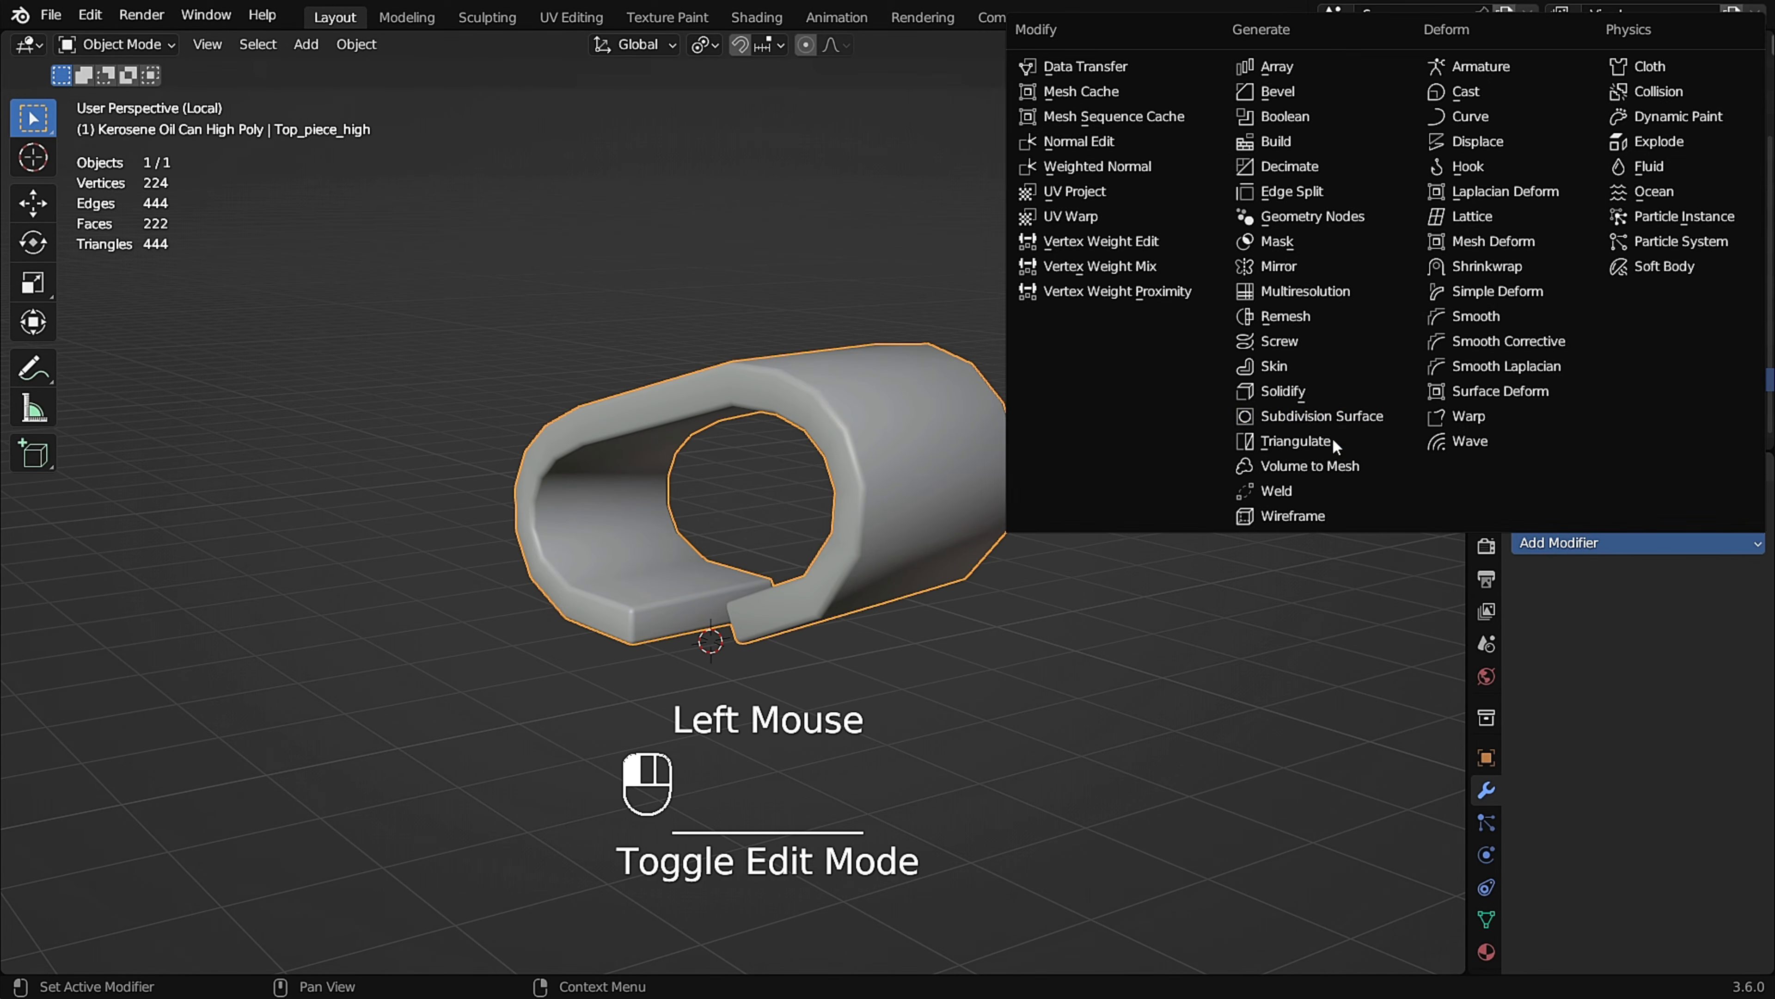
click(1293, 465)
click(1601, 607)
middle_drag(886, 509, 993, 517)
Leave the top piece's local view, isolate Soldings_high, and check its mesh in Edit Mode.
key(KP_Divide)
click(1000, 490)
scroll(979, 552, up, 3)
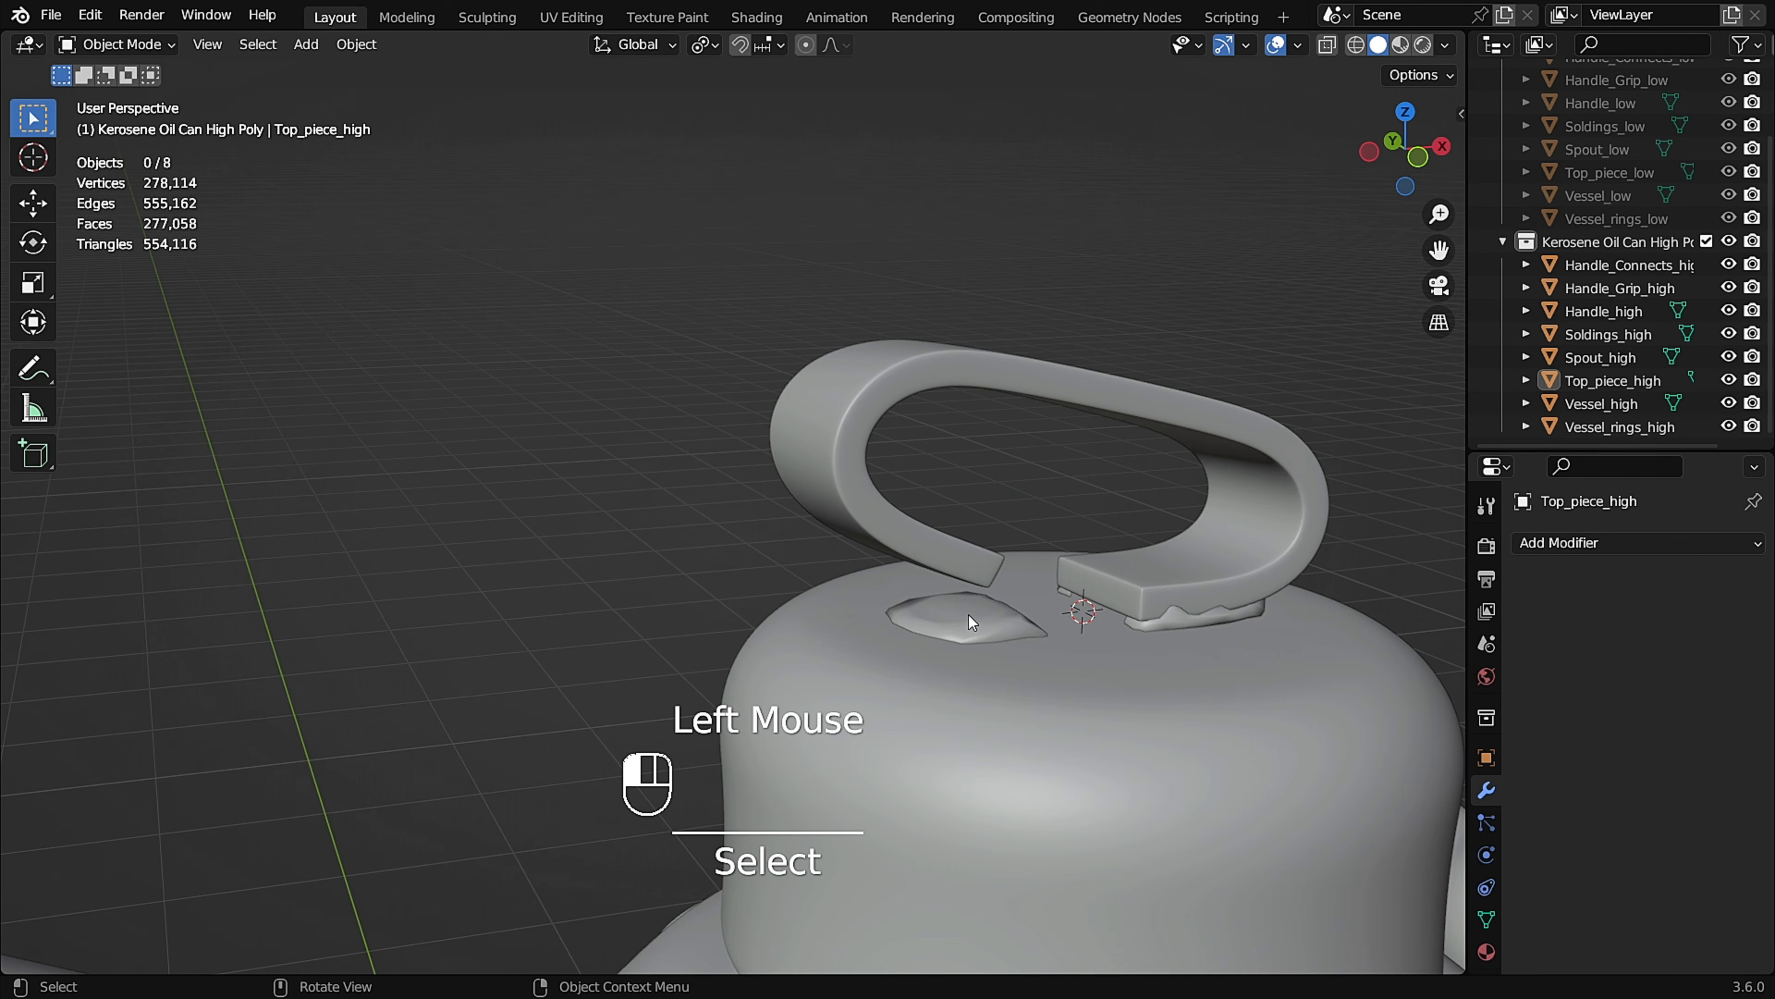
click(968, 615)
key(KP_Divide)
key(Tab)
middle_drag(896, 530, 979, 532)
Add a Subdivision Surface modifier to Soldings_high, compare the mesh with its viewport display off and on, and expand the advanced settings.
key(Tab)
click(1519, 534)
click(1343, 415)
click(1658, 582)
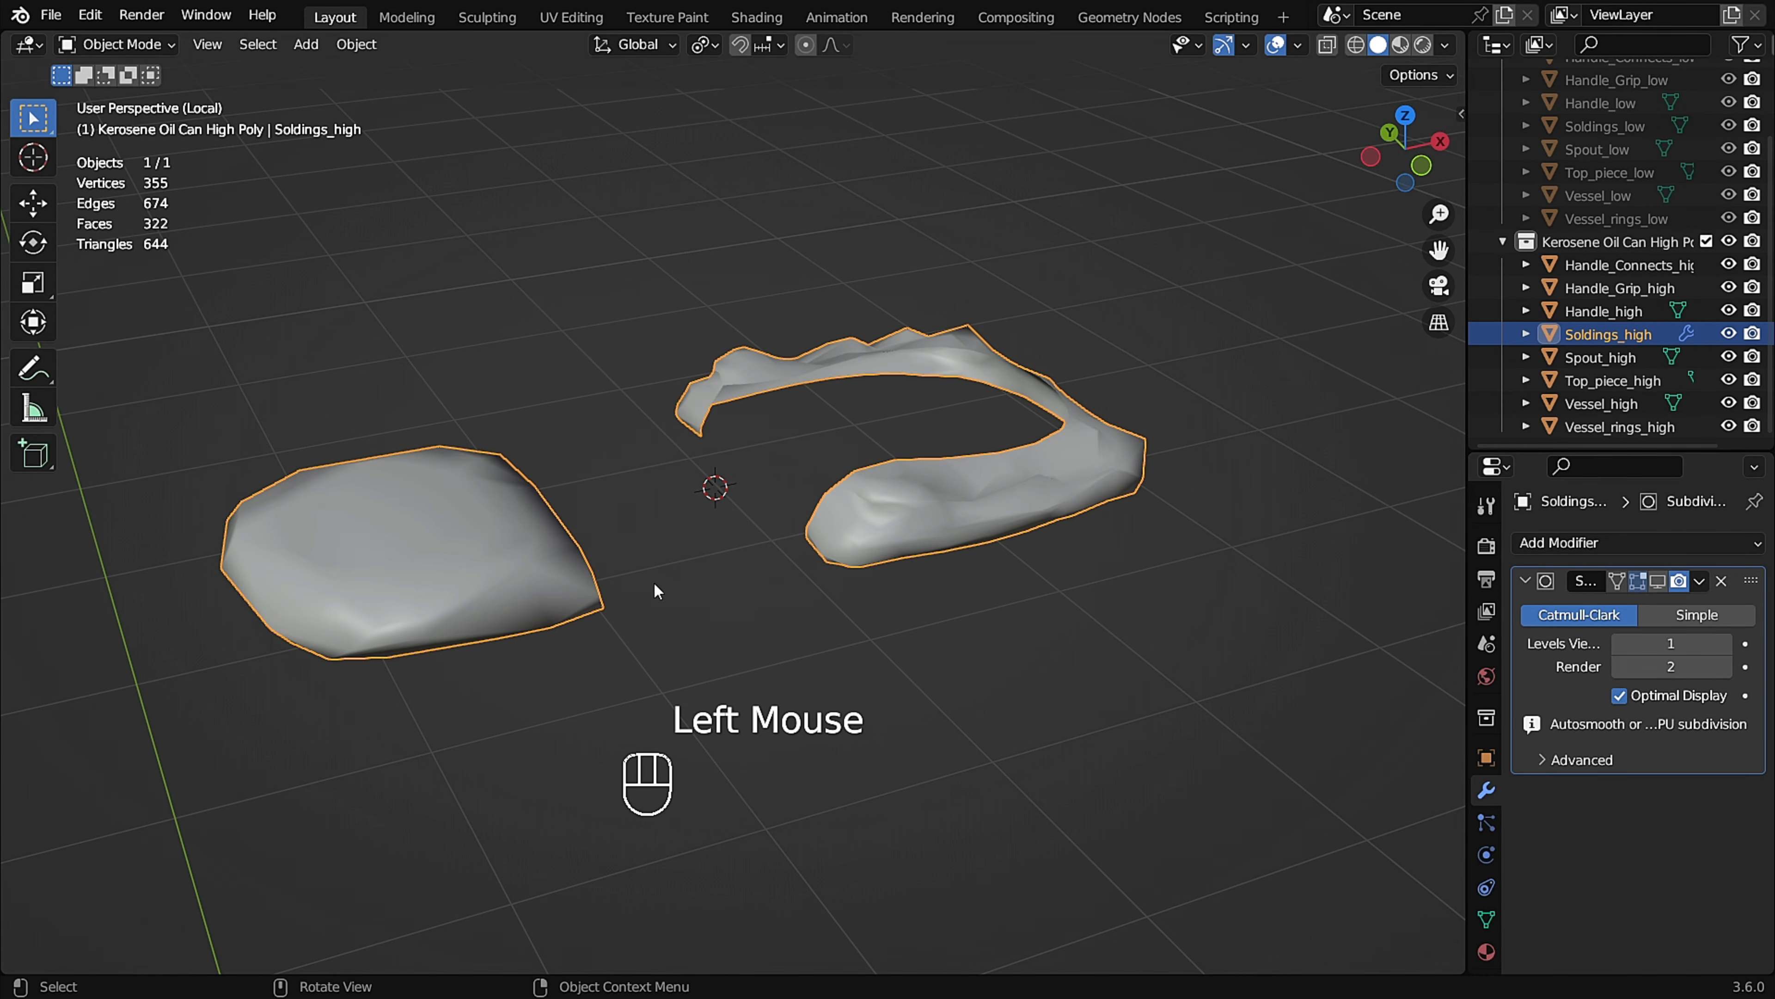
key(Tab)
middle_drag(567, 595, 786, 493)
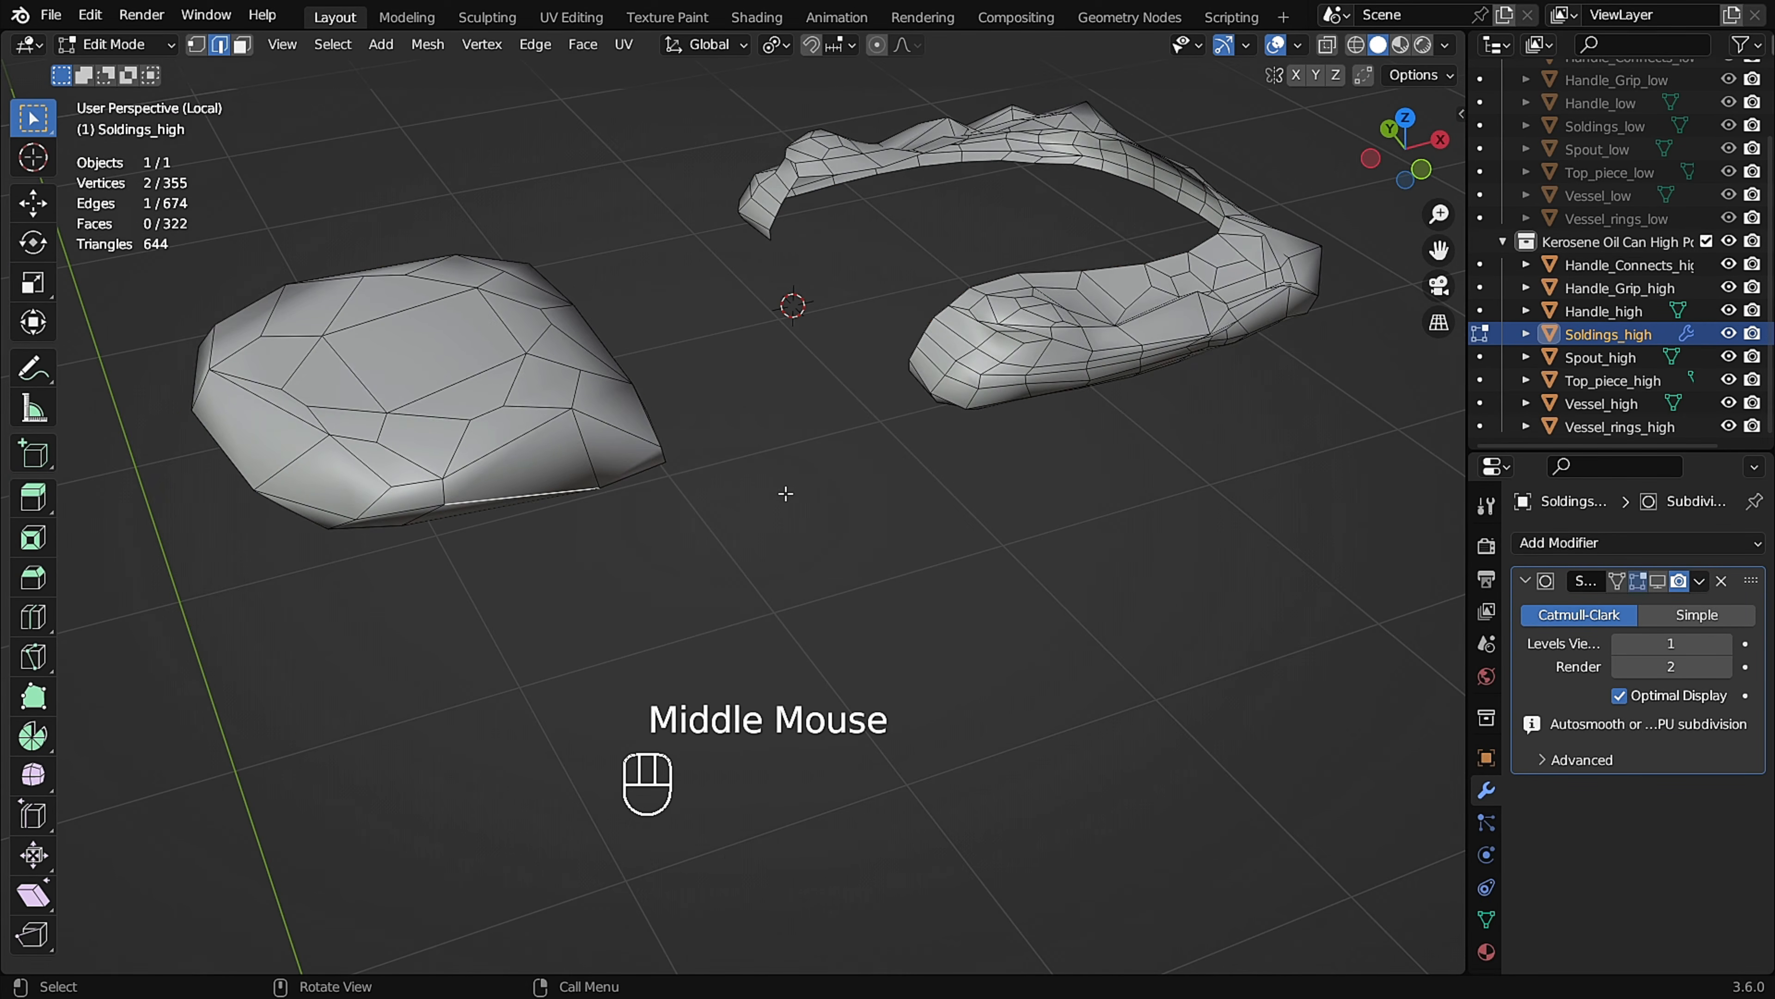
click(1659, 581)
click(1553, 759)
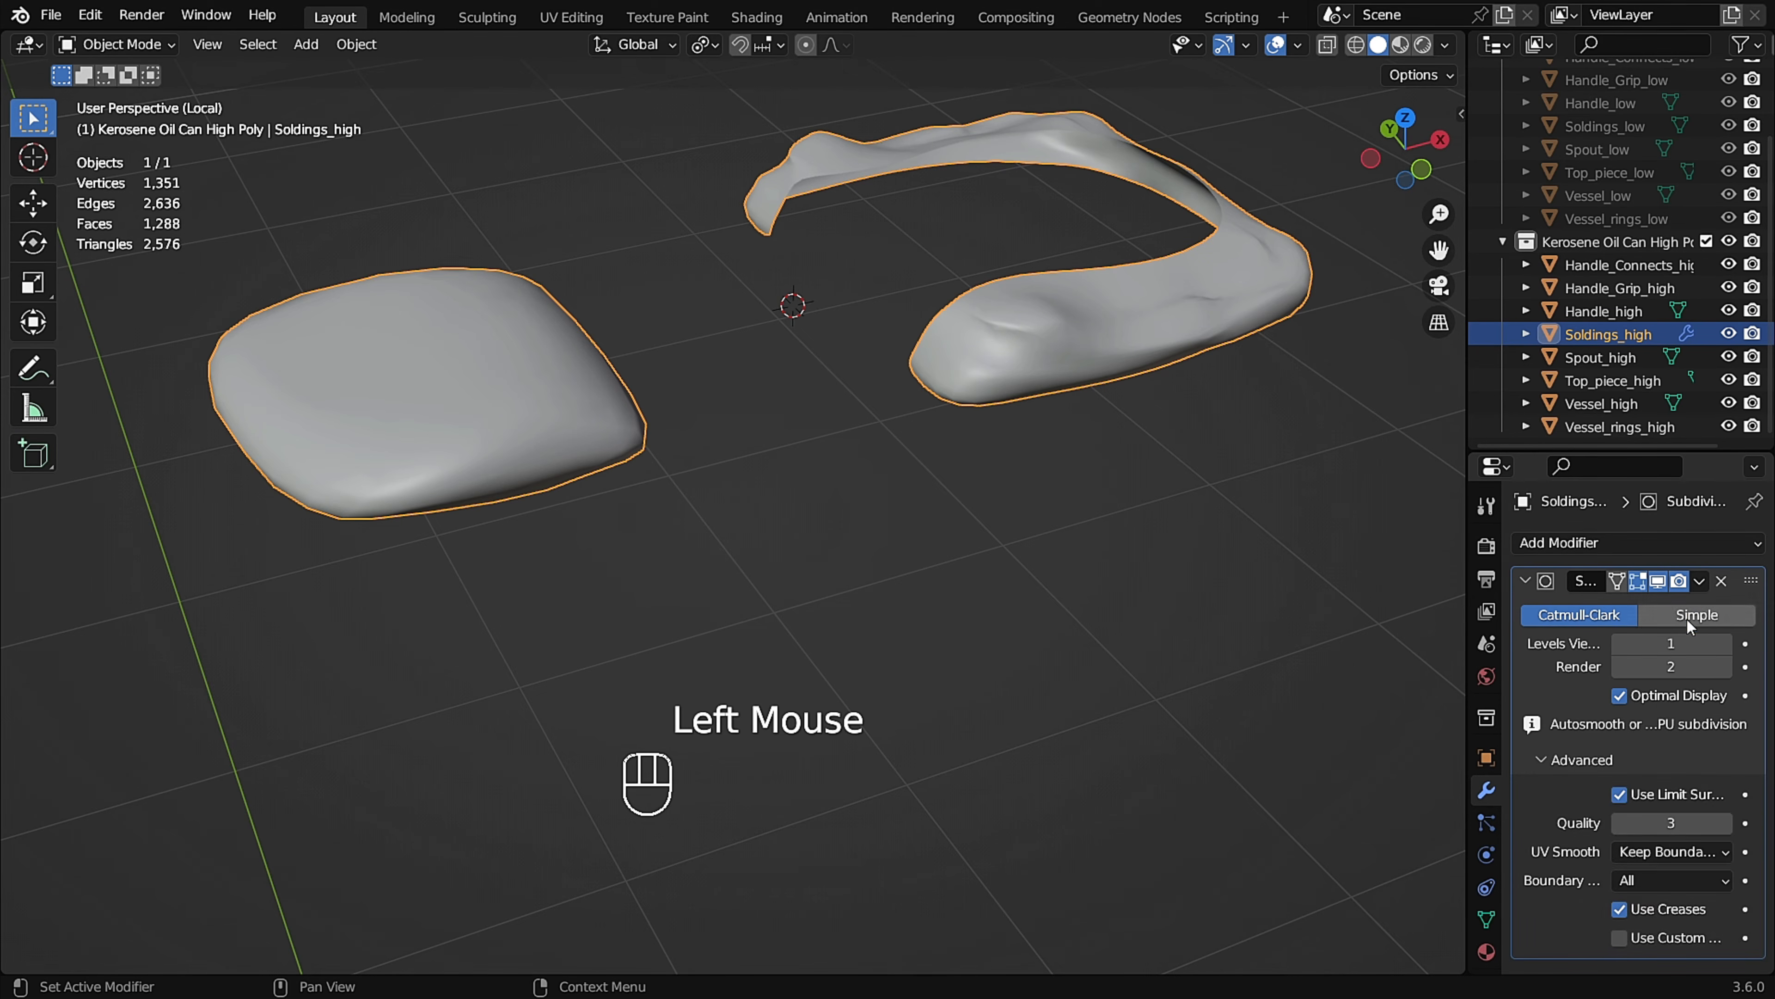
Switch the soldering's subdivision type to Simple, compare its viewport effect, and leave local view to check it on the can.
click(1692, 615)
click(1620, 644)
click(1726, 646)
click(1655, 583)
click(1655, 583)
middle_drag(550, 437, 479, 416)
key(KP_Divide)
ctrl+middle_drag(1193, 625, 1188, 609)
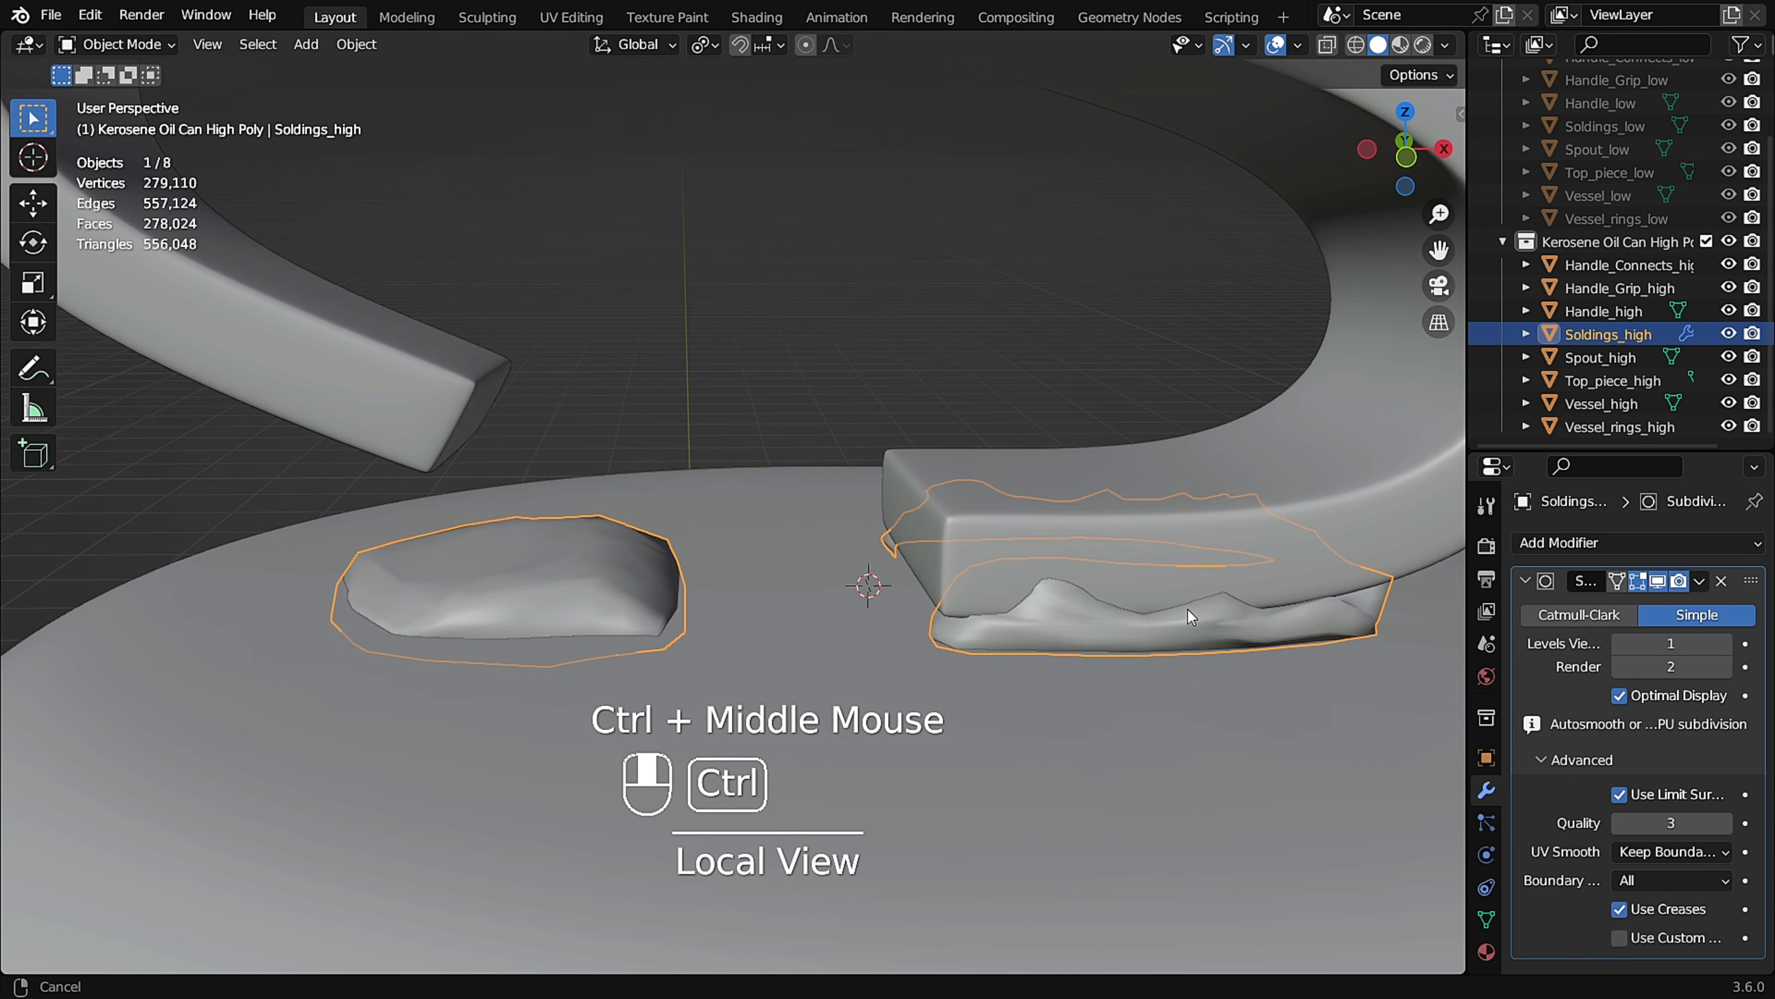
Apply the Simple subdivision to Soldings_high at viewport level 1 and deselect the object.
double_click(1660, 585)
click(1725, 648)
click(1619, 645)
click(1699, 580)
click(1641, 605)
scroll(809, 526, down, 2)
scroll(809, 526, up, 4)
click(809, 529)
middle_drag(807, 577, 905, 556)
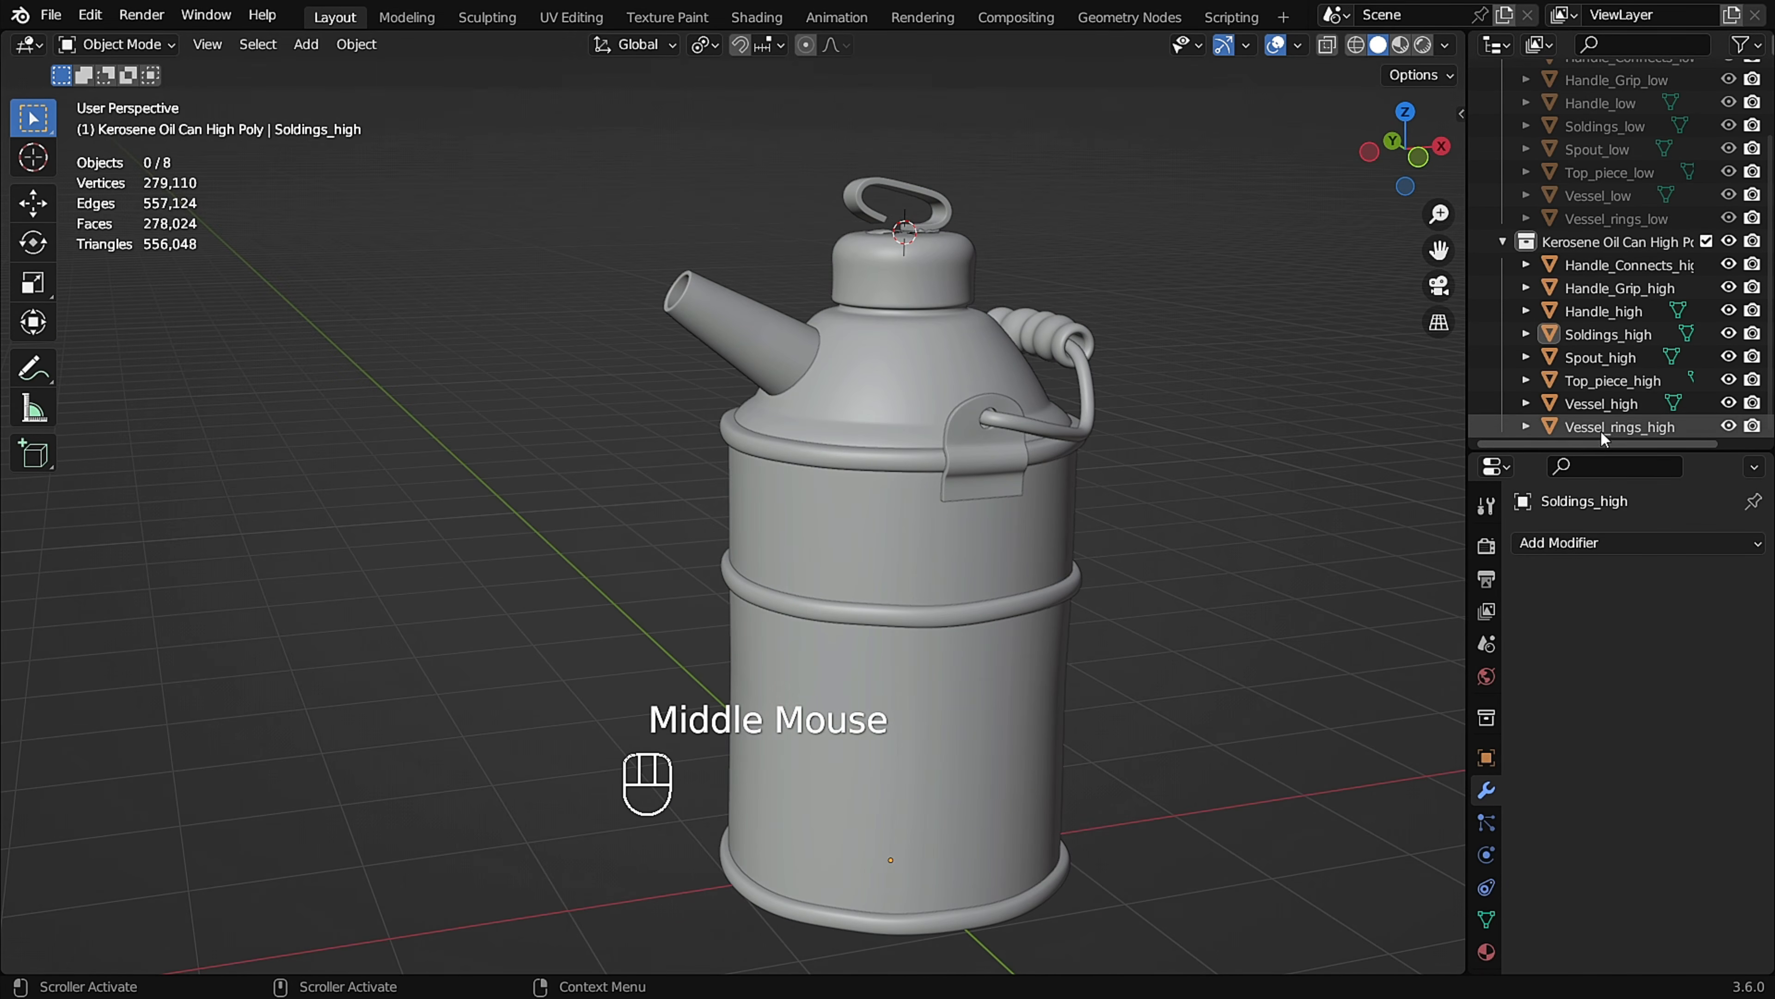
Unhide the low-poly collection and select all its parts from Handle_Connects_low to Vessel_rings_low.
drag(1606, 451, 1605, 654)
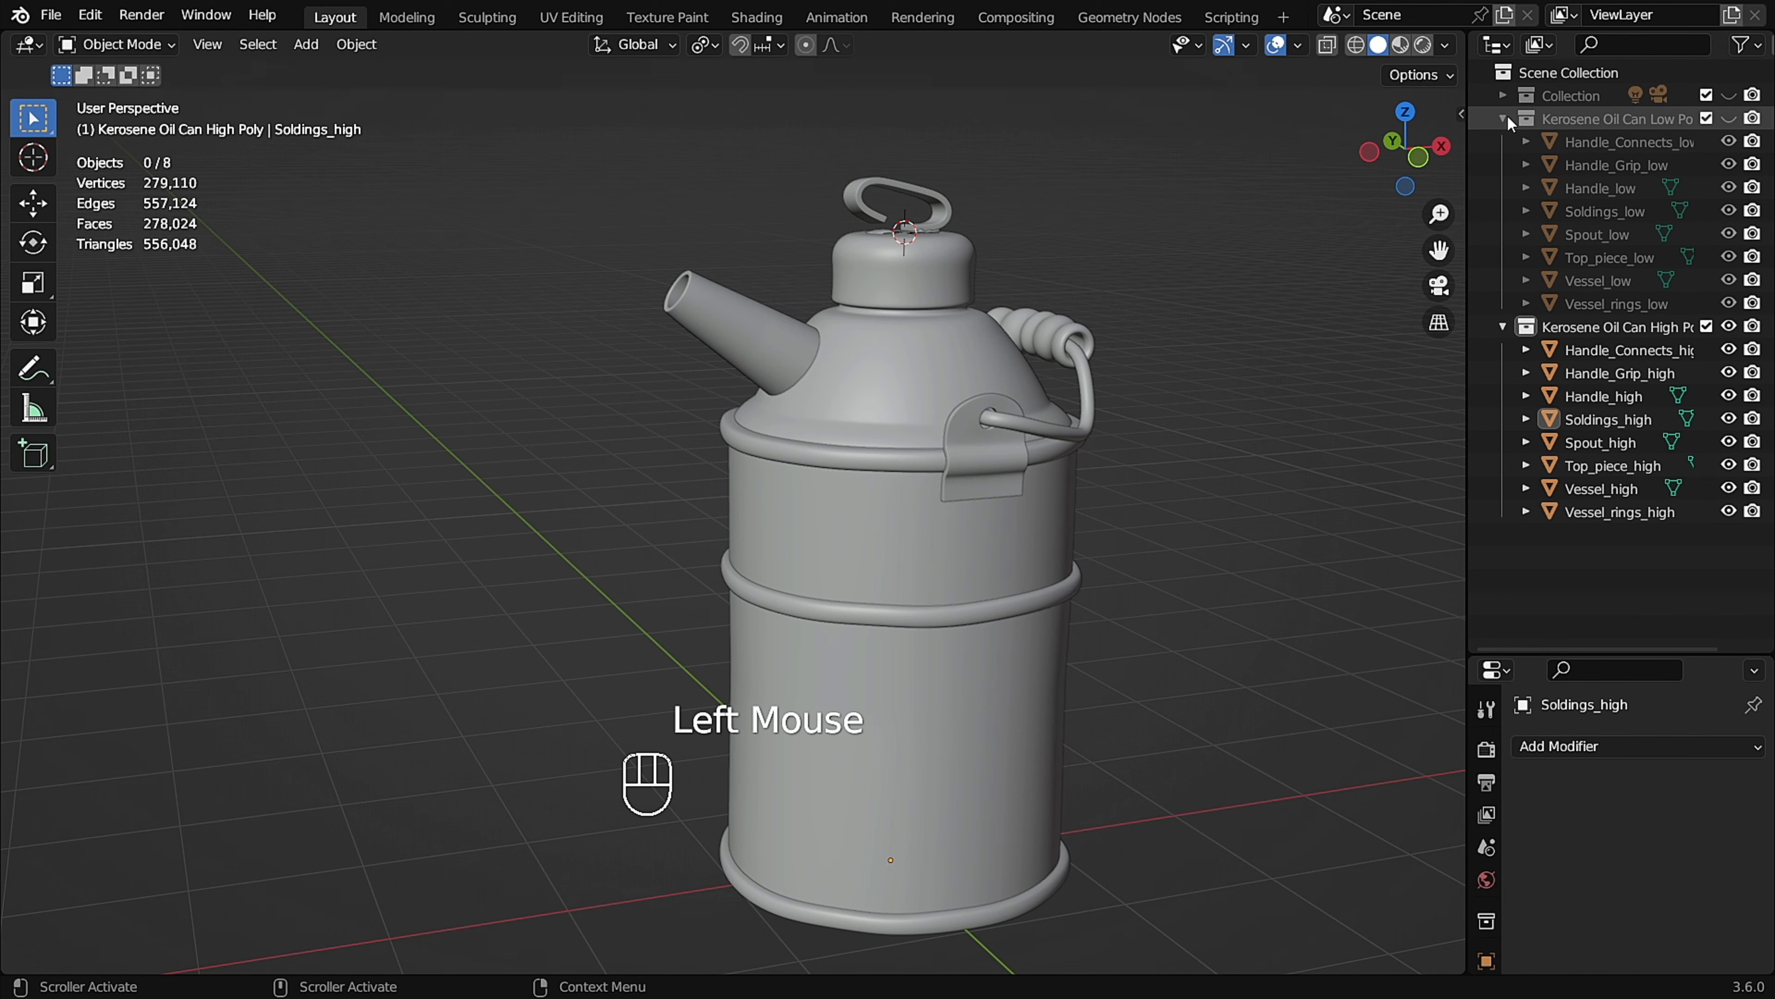
click(1729, 118)
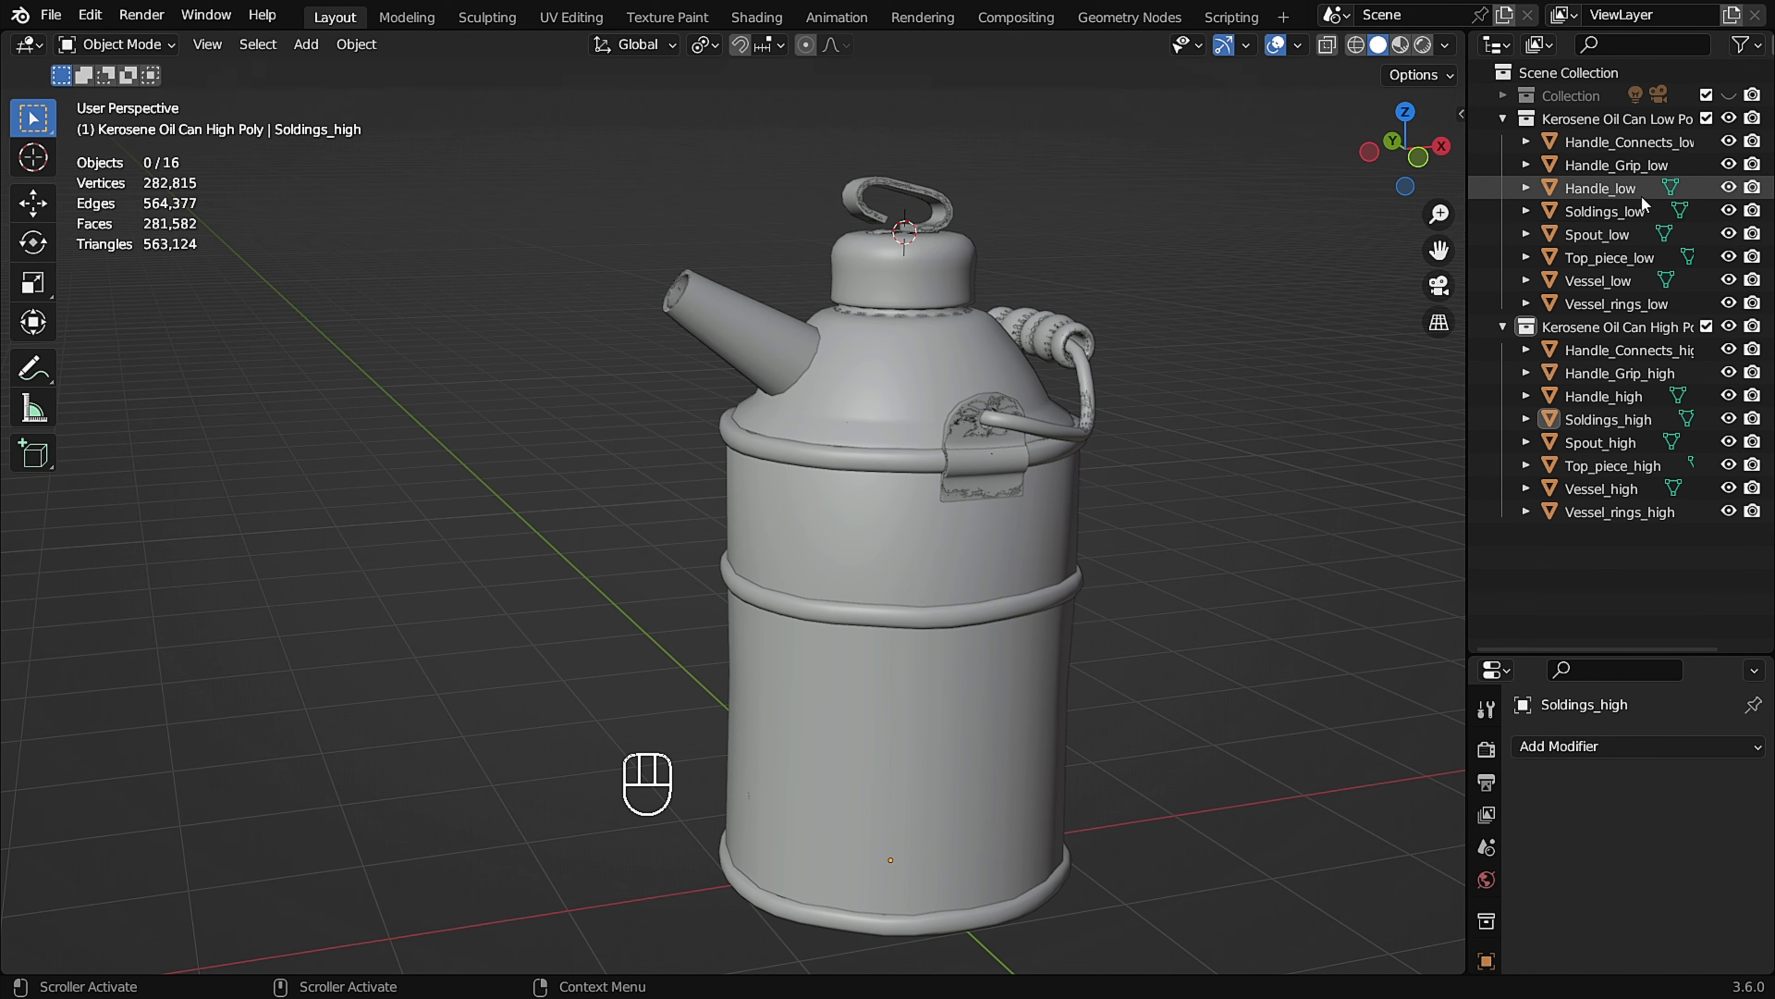
middle_drag(972, 392, 1008, 390)
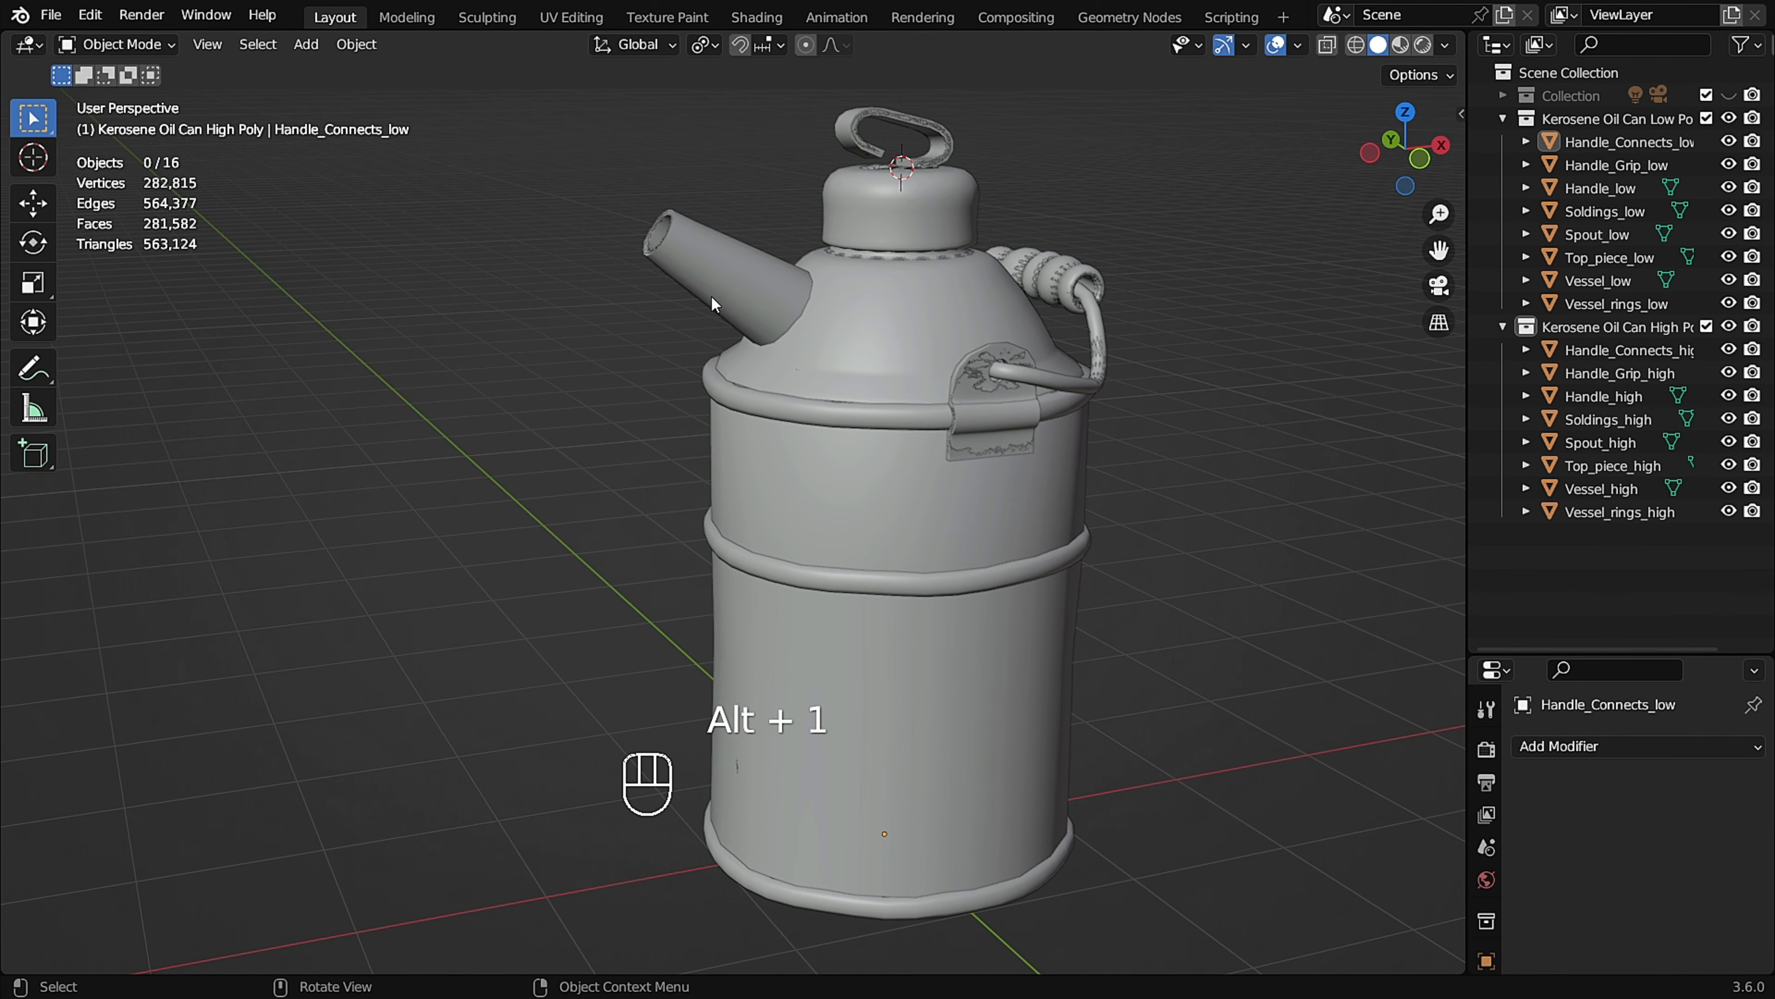
middle_drag(711, 318, 902, 360)
click(1606, 143)
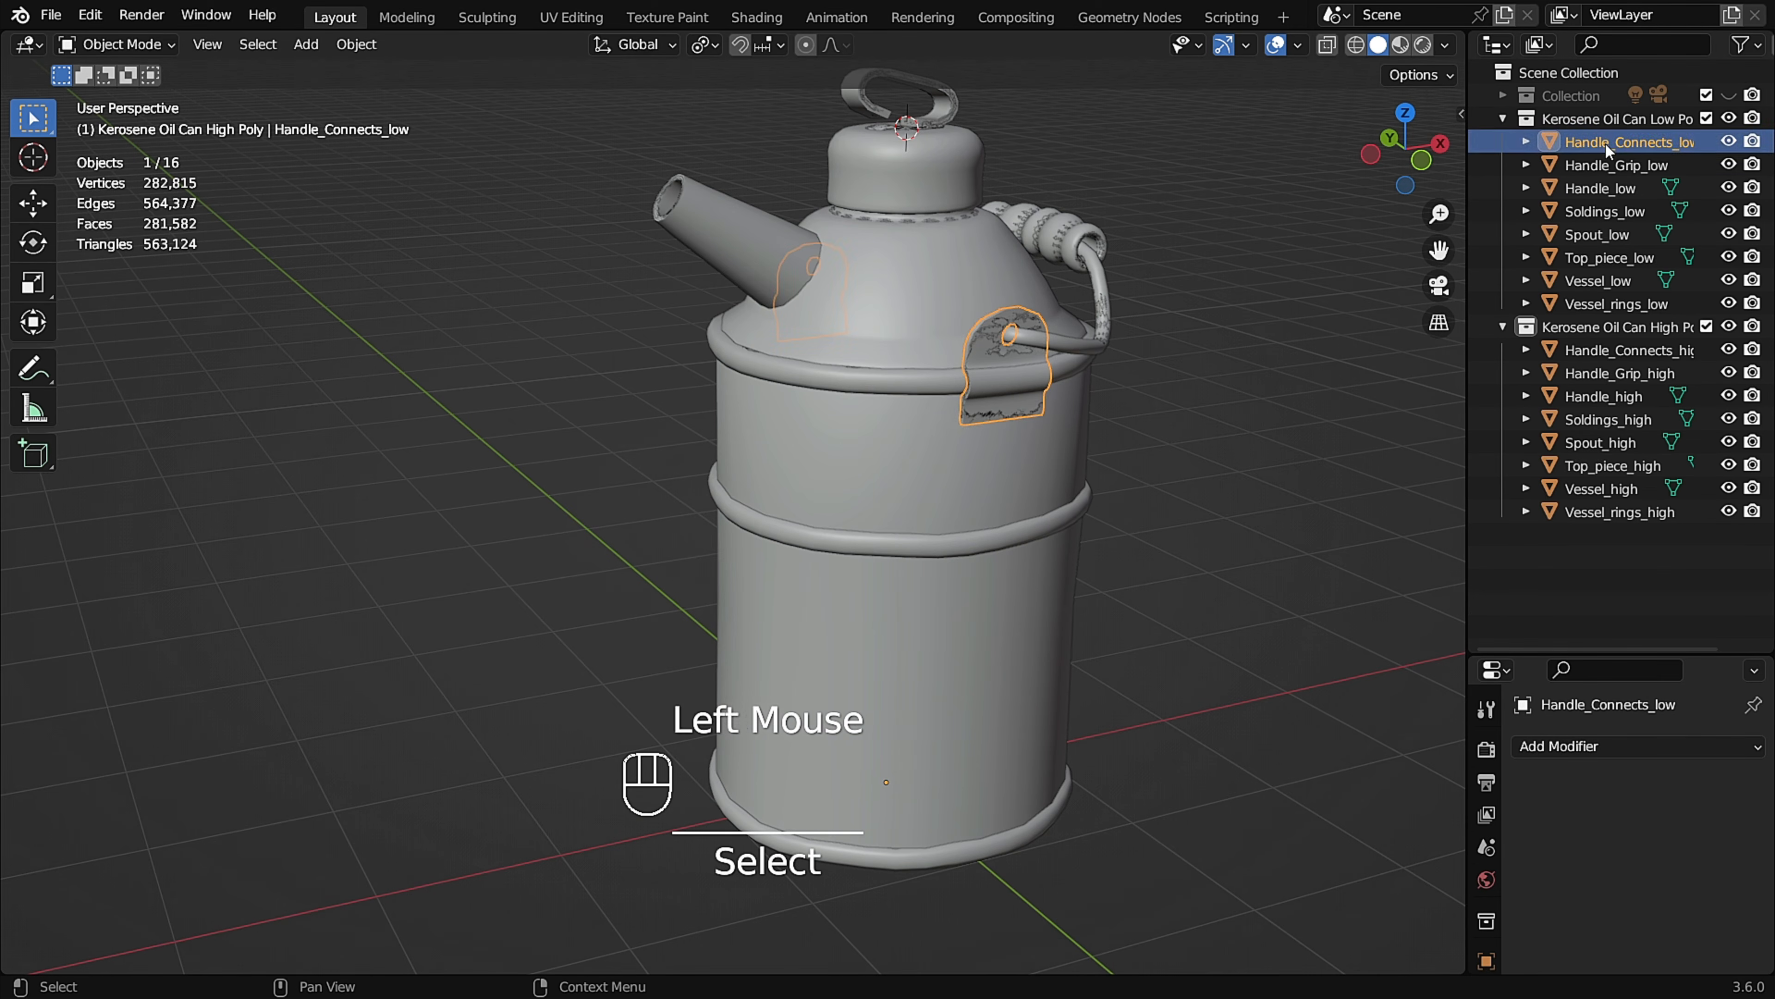
shift+click(1633, 303)
mouse_move(1147, 383)
middle_down()
mouse_move(1185, 344)
mouse_move(1129, 329)
mouse_move(1118, 368)
middle_up()
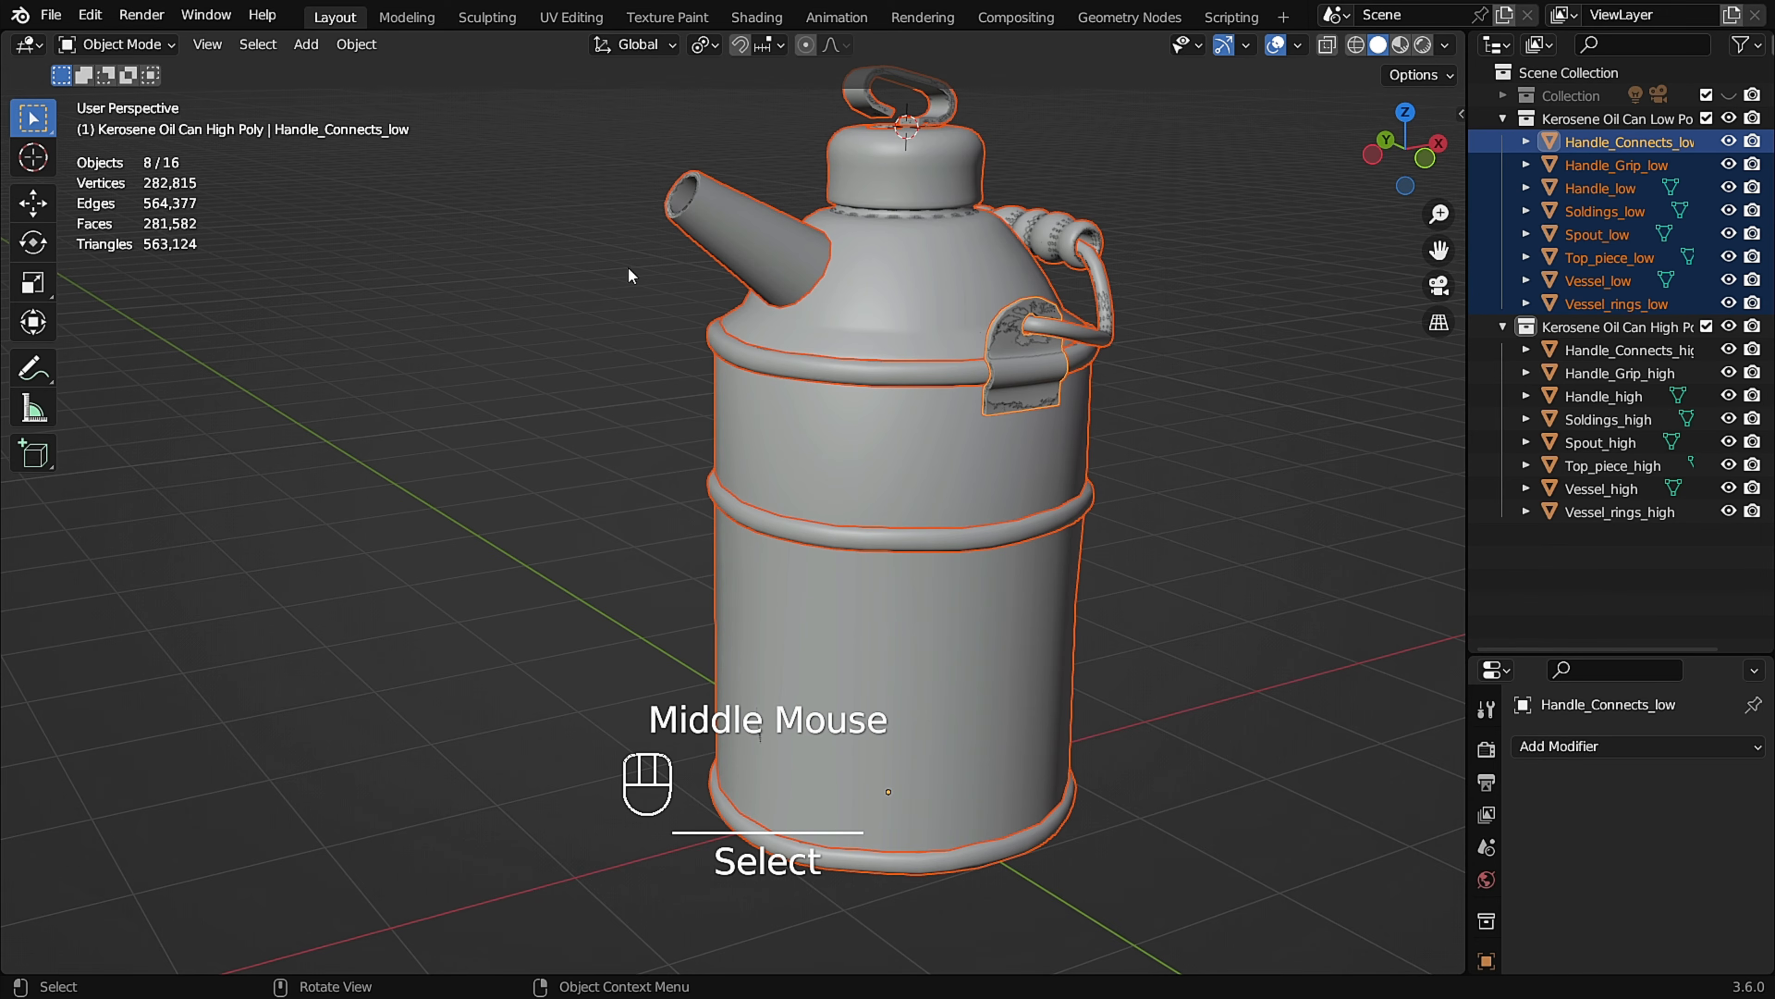
Export the low-poly parts as Kerosene_Can_low.fbx, limited to selected objects.
click(50, 14)
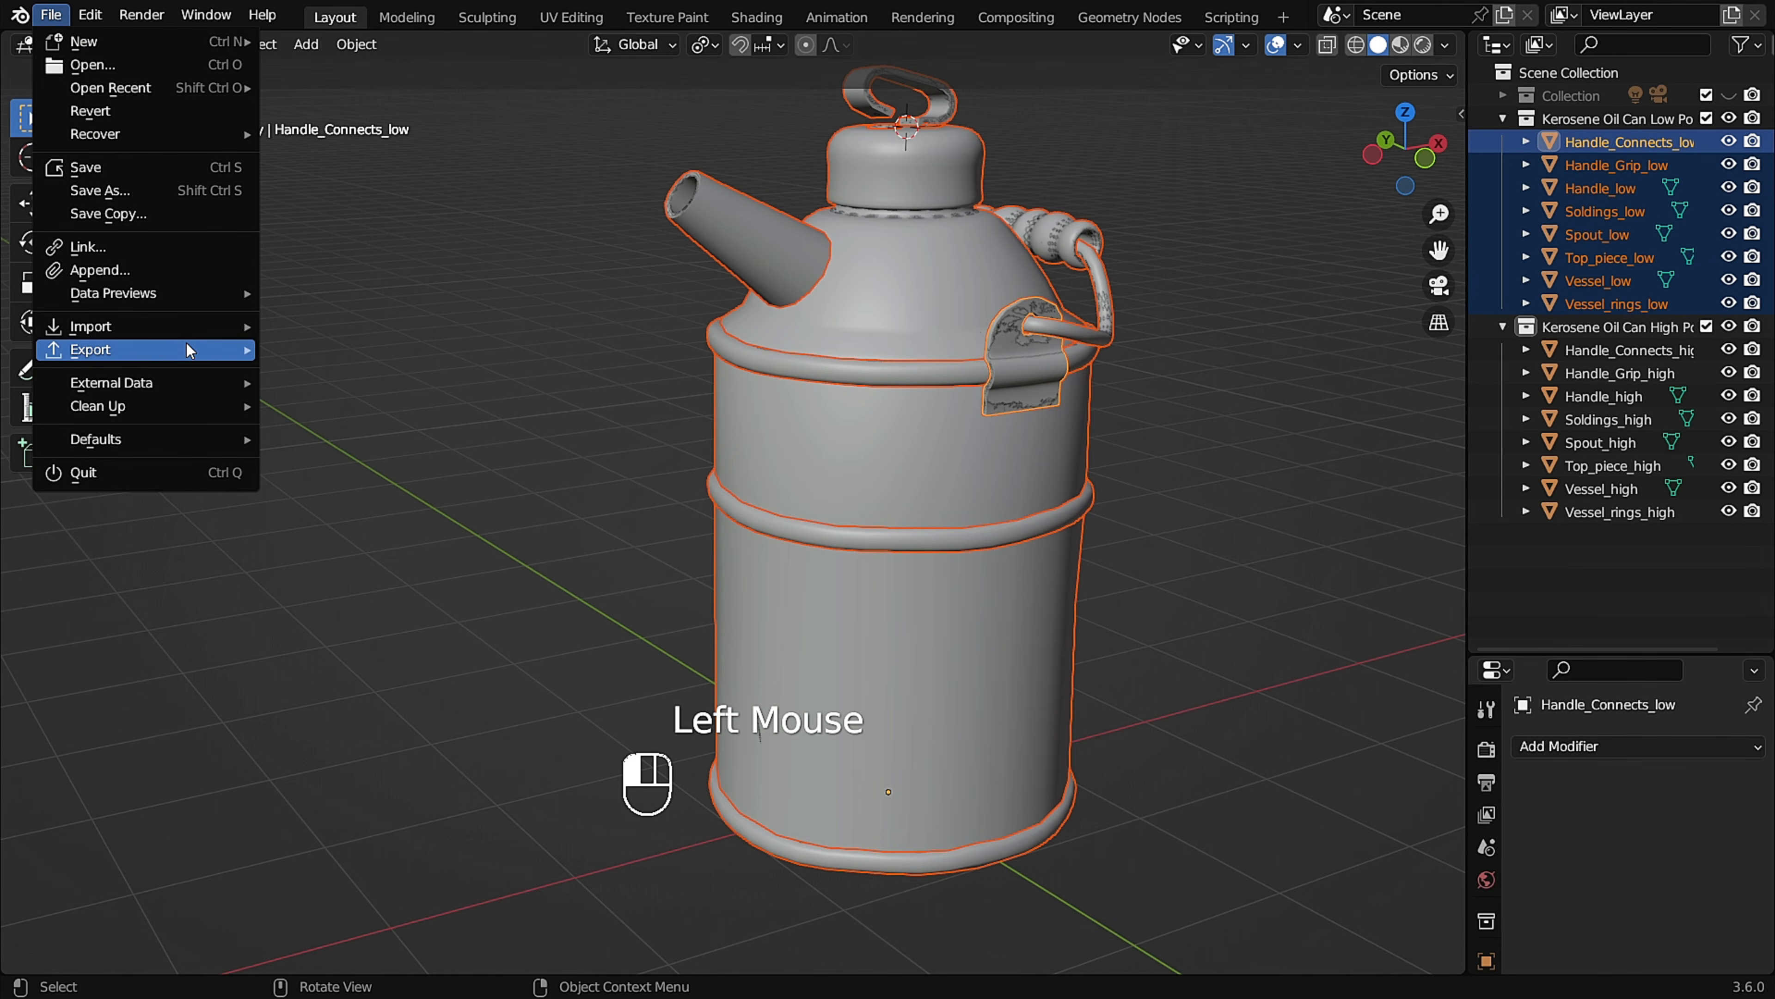
mouse_move(207, 353)
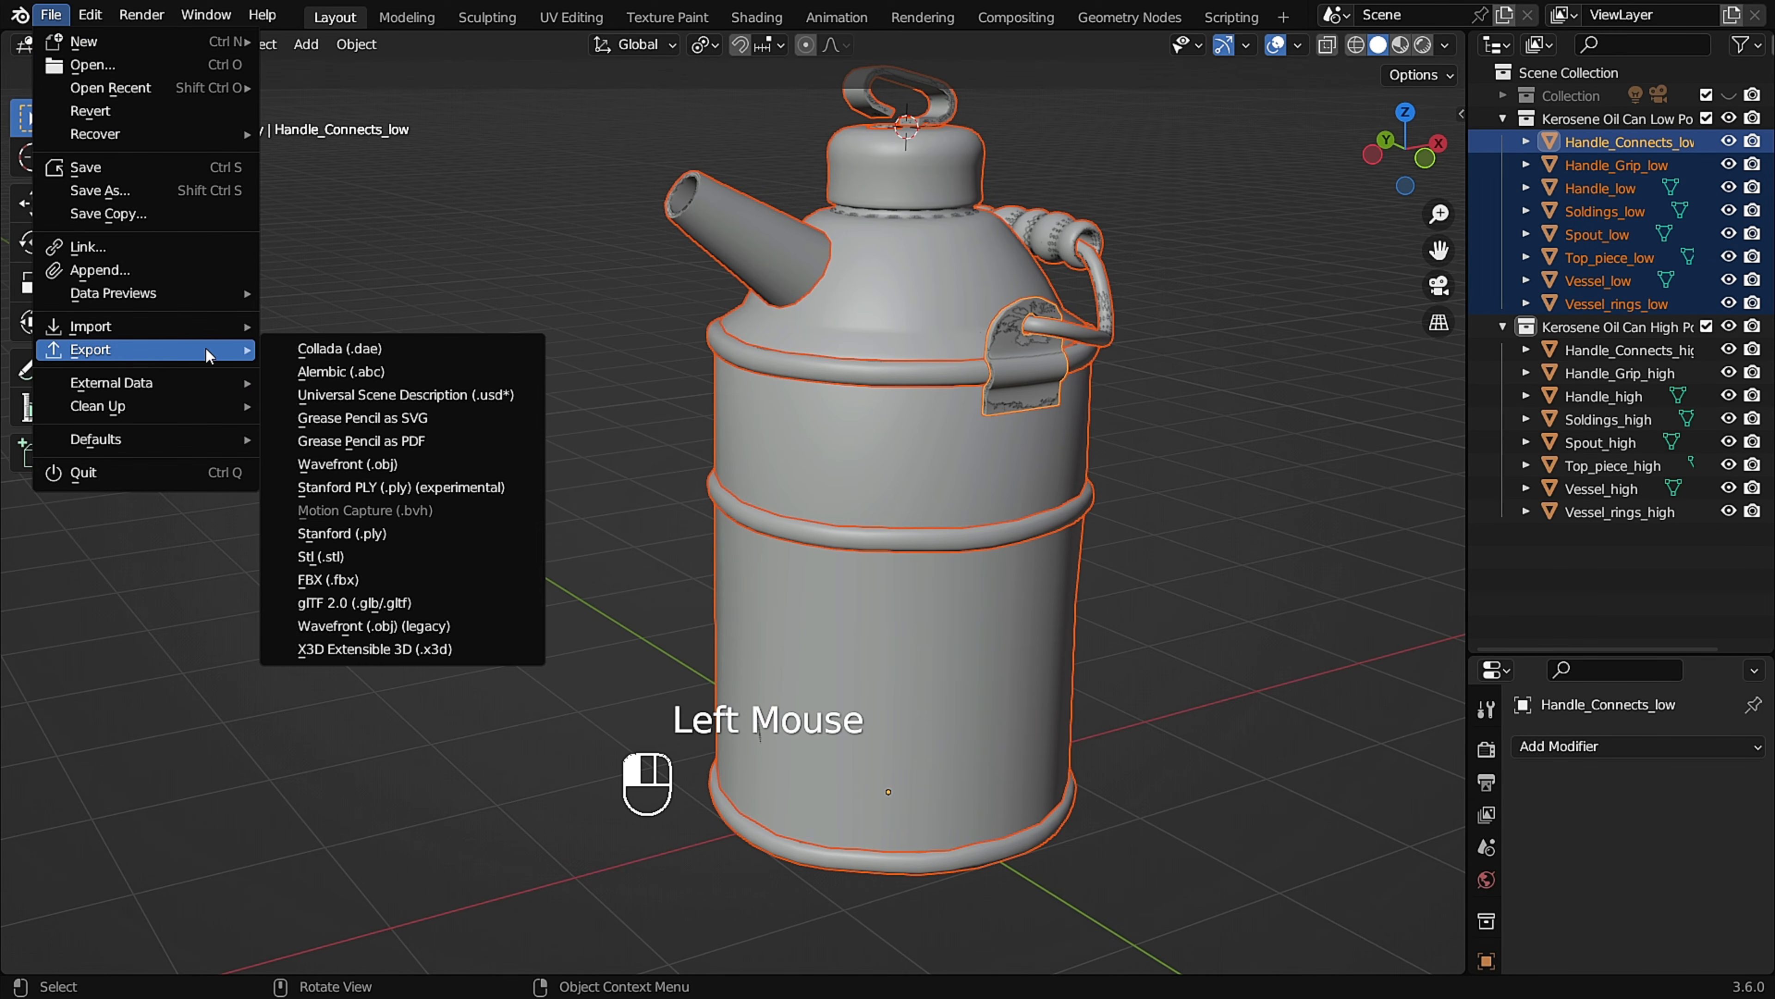
click(389, 580)
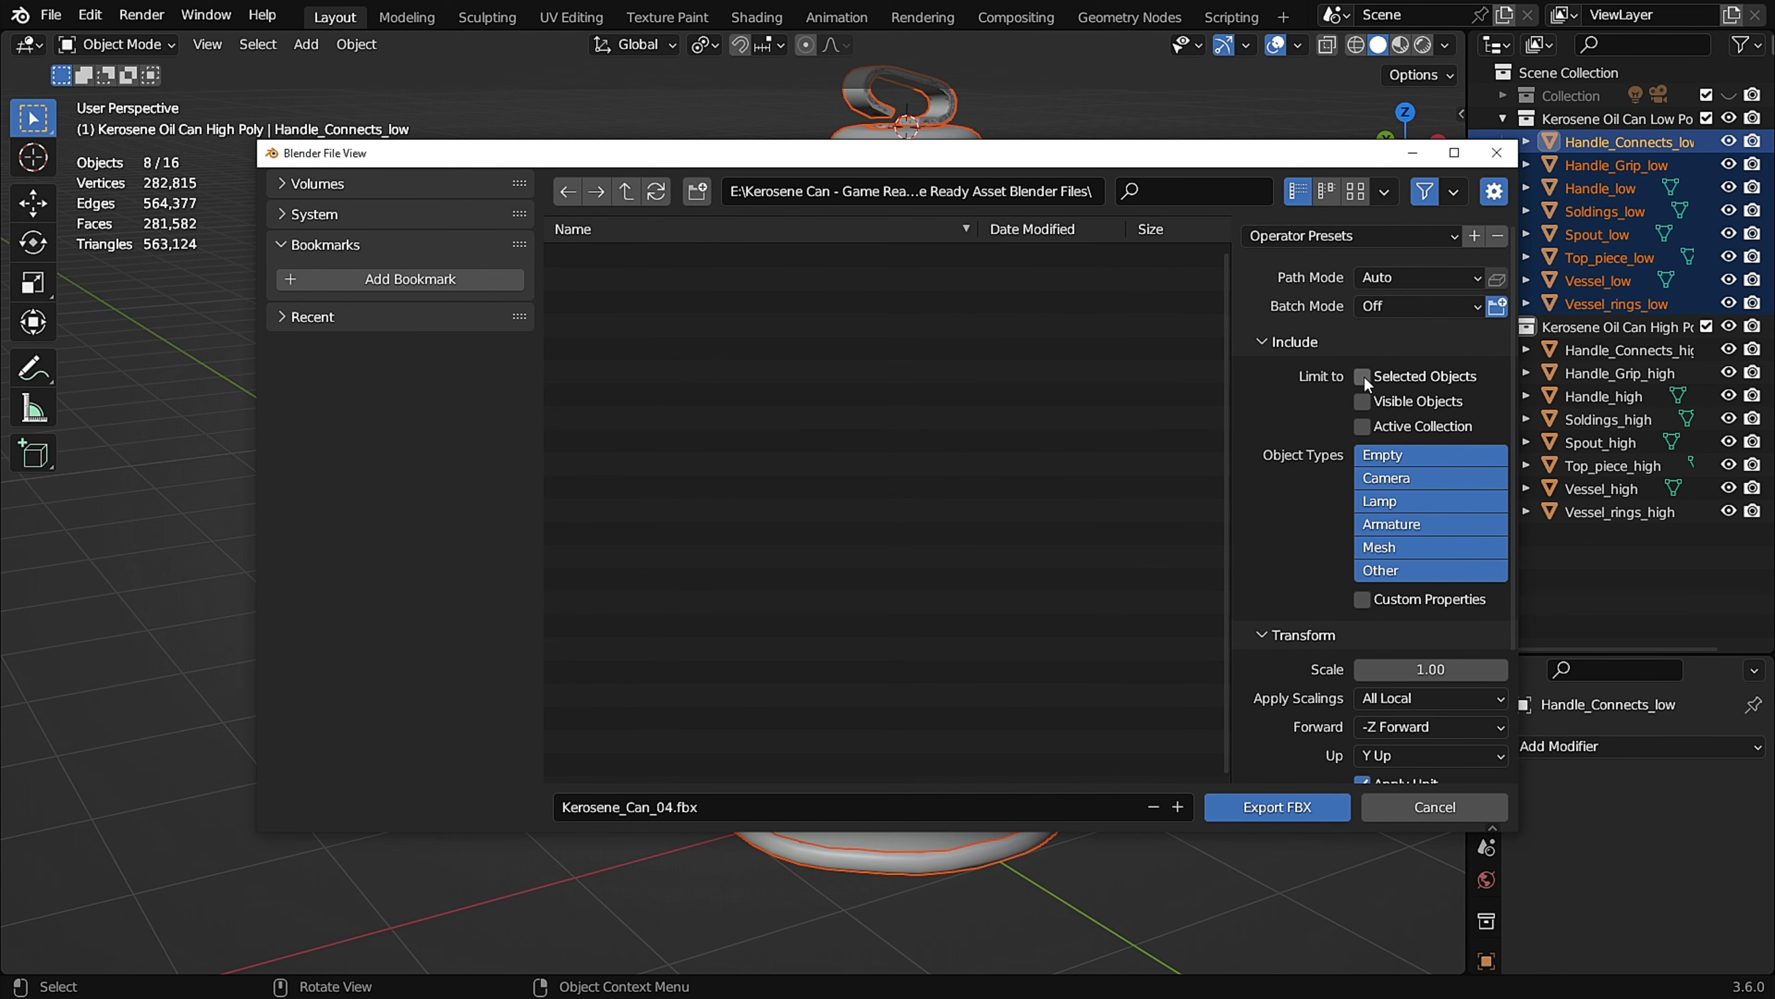
click(693, 808)
key(ctrl+a)
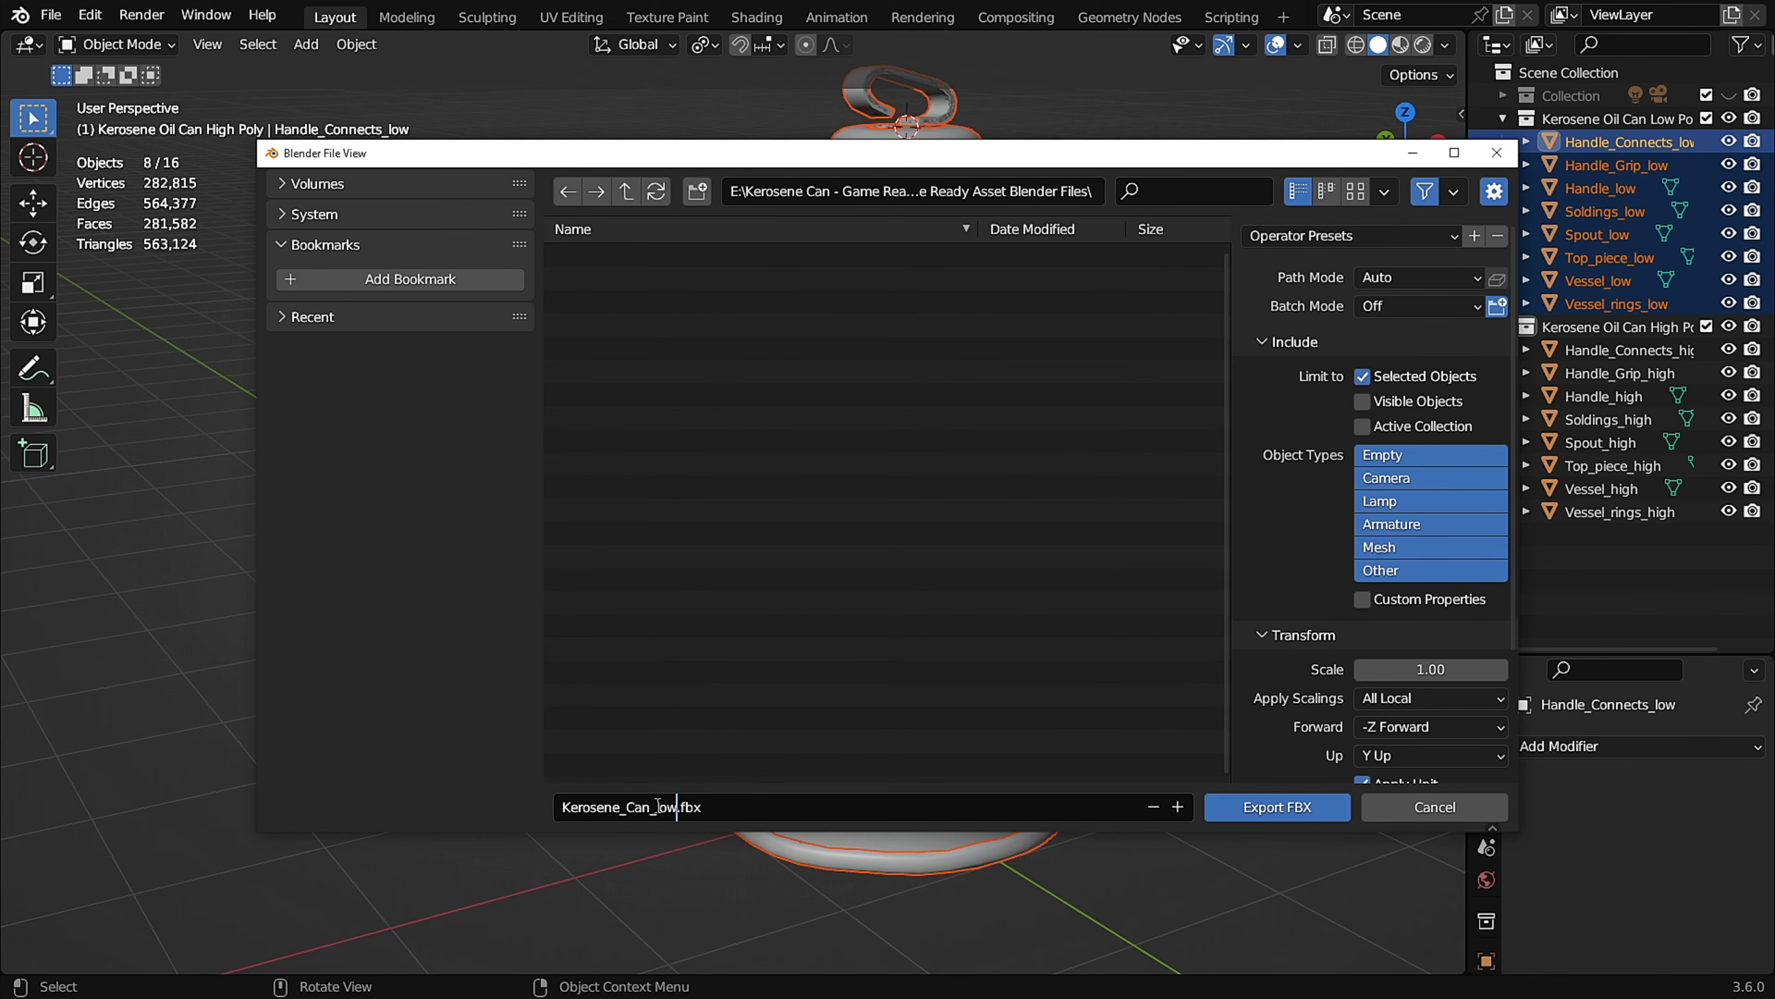
click(1301, 812)
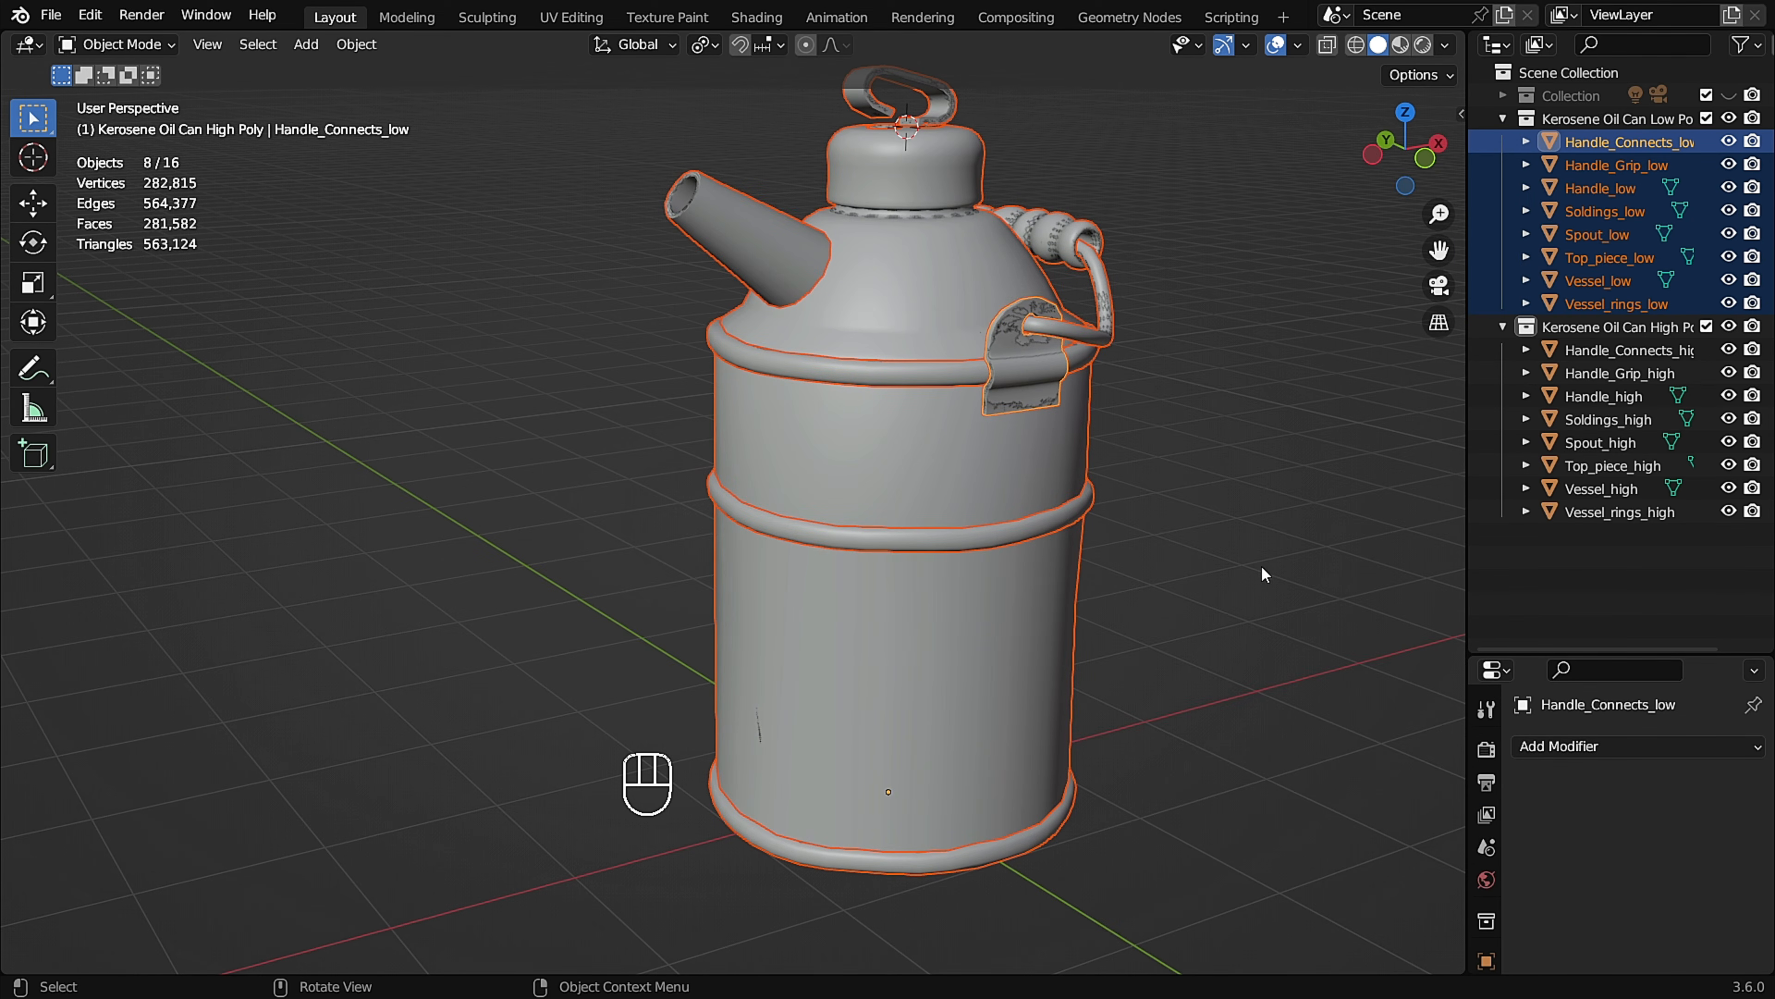
Hide the low-poly collection and select all high-poly parts from Handle_Connects_high to Vessel_rings_high.
click(1729, 118)
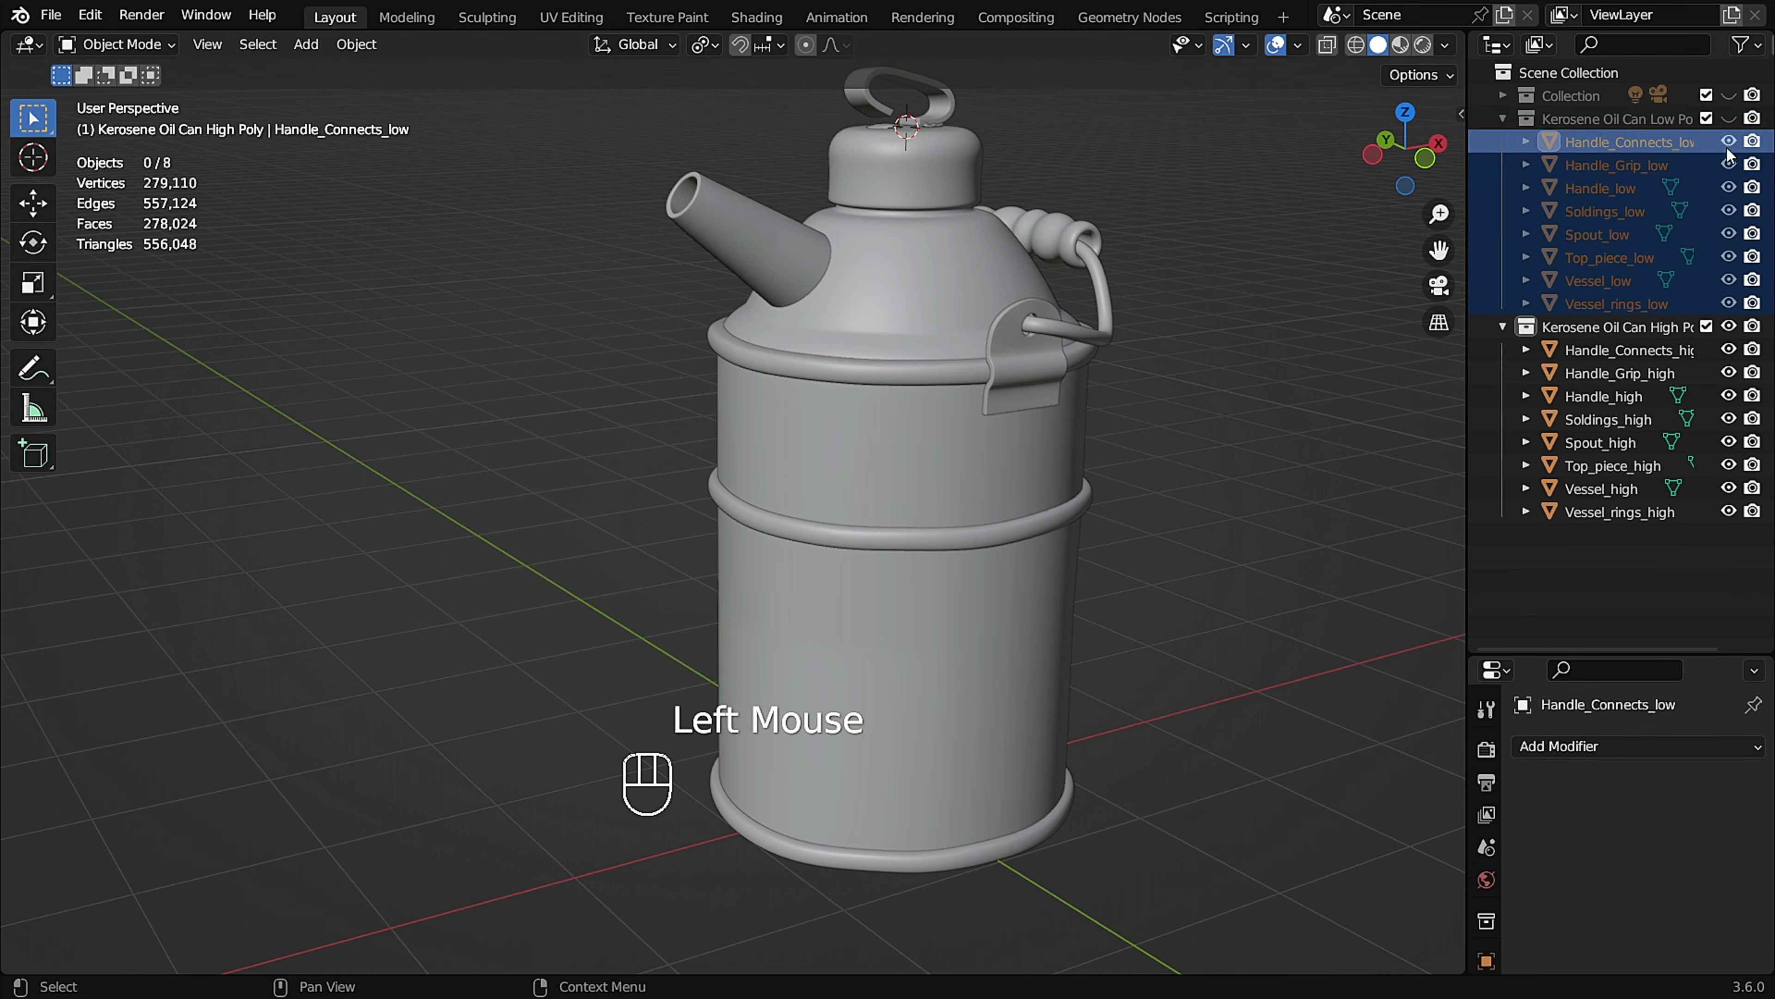
click(1602, 326)
click(1604, 349)
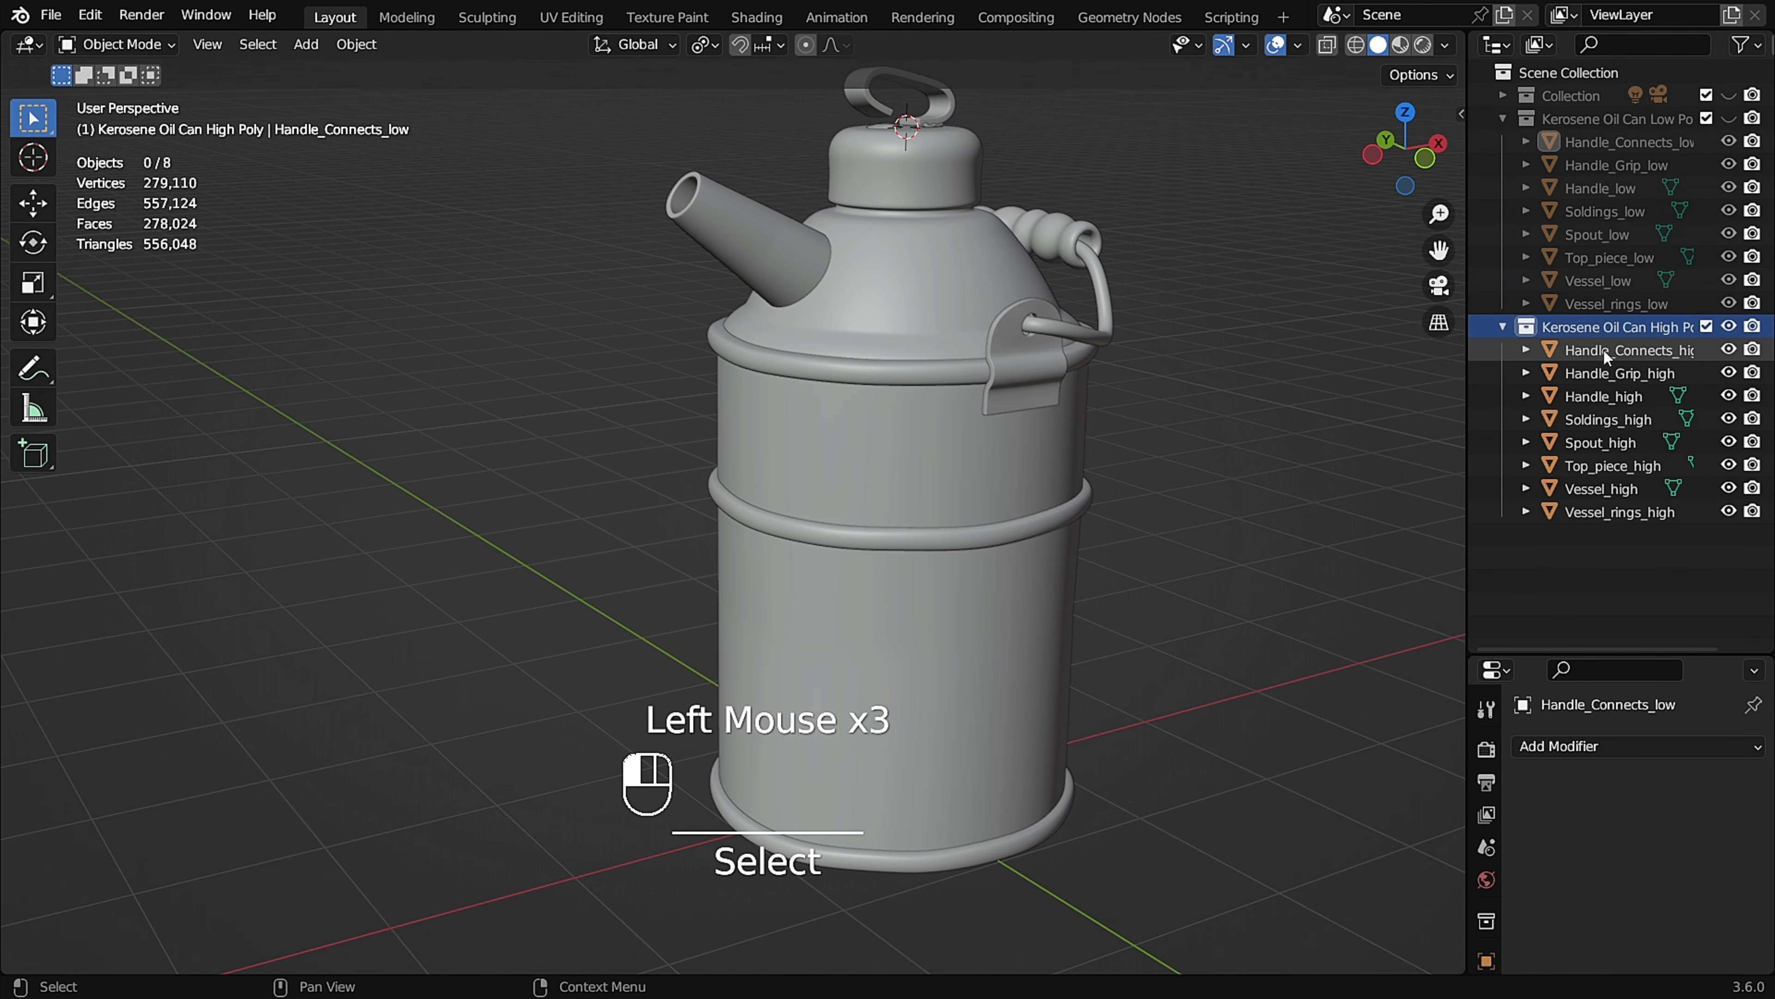
shift+click(1620, 513)
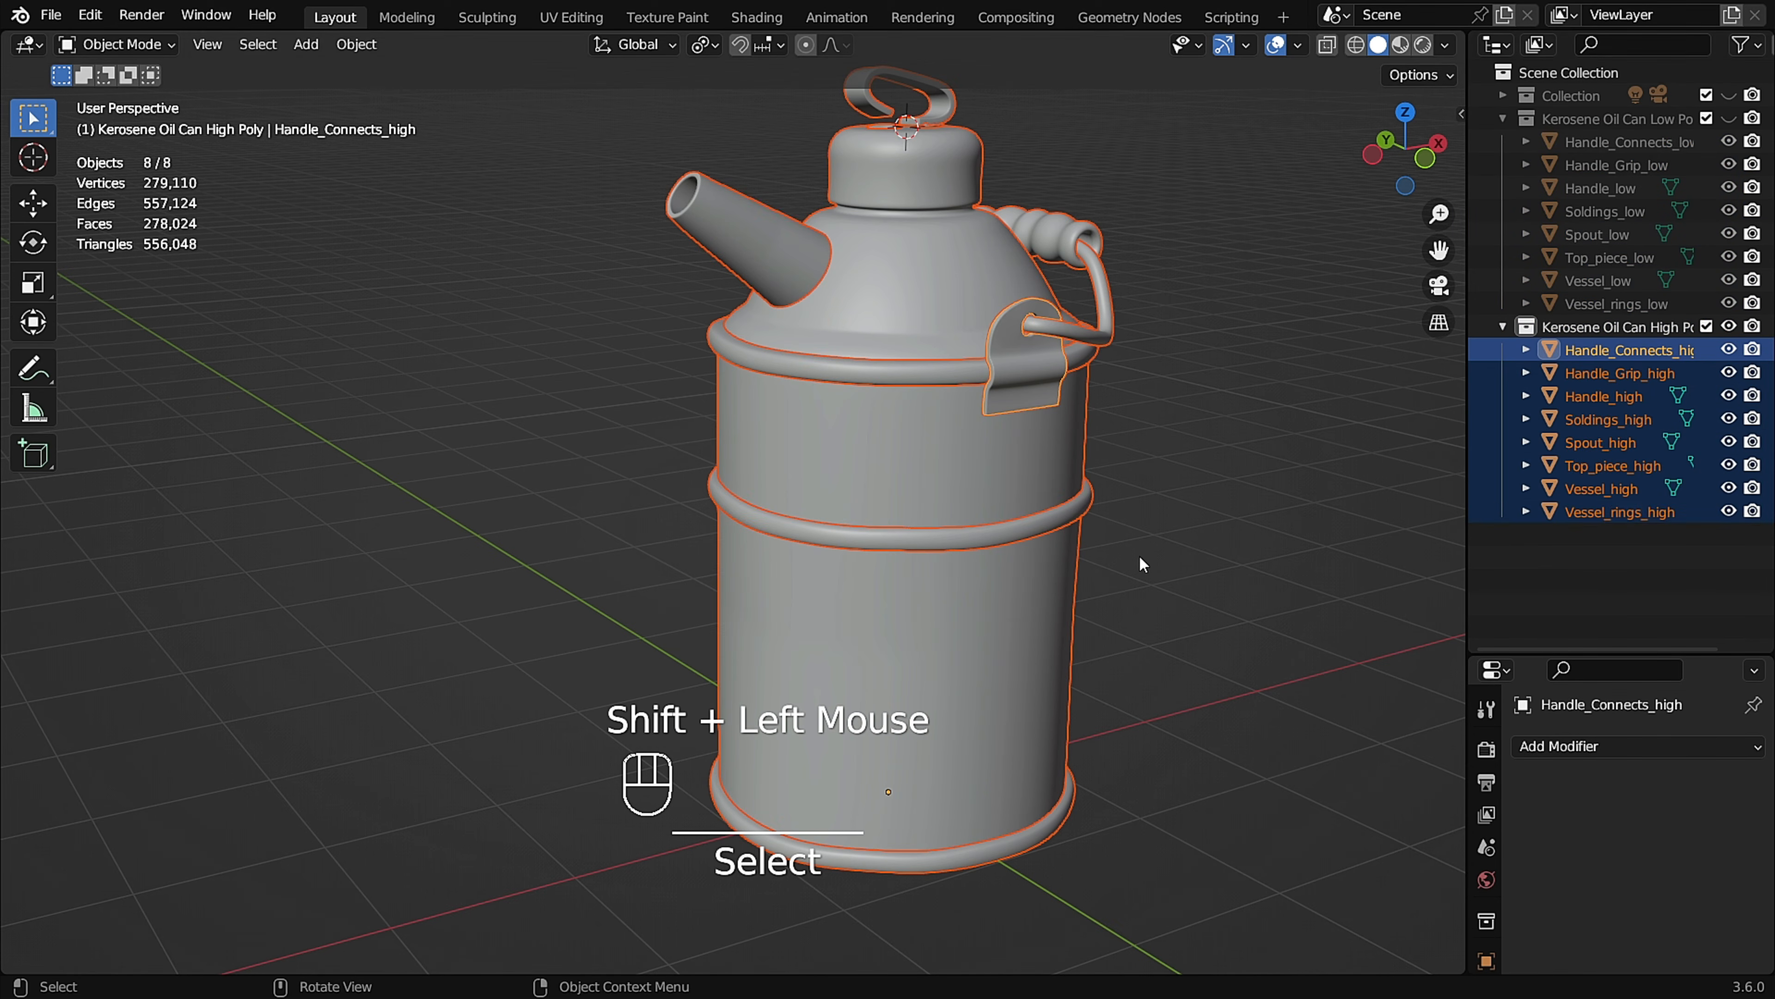
middle_drag(1186, 512, 1164, 525)
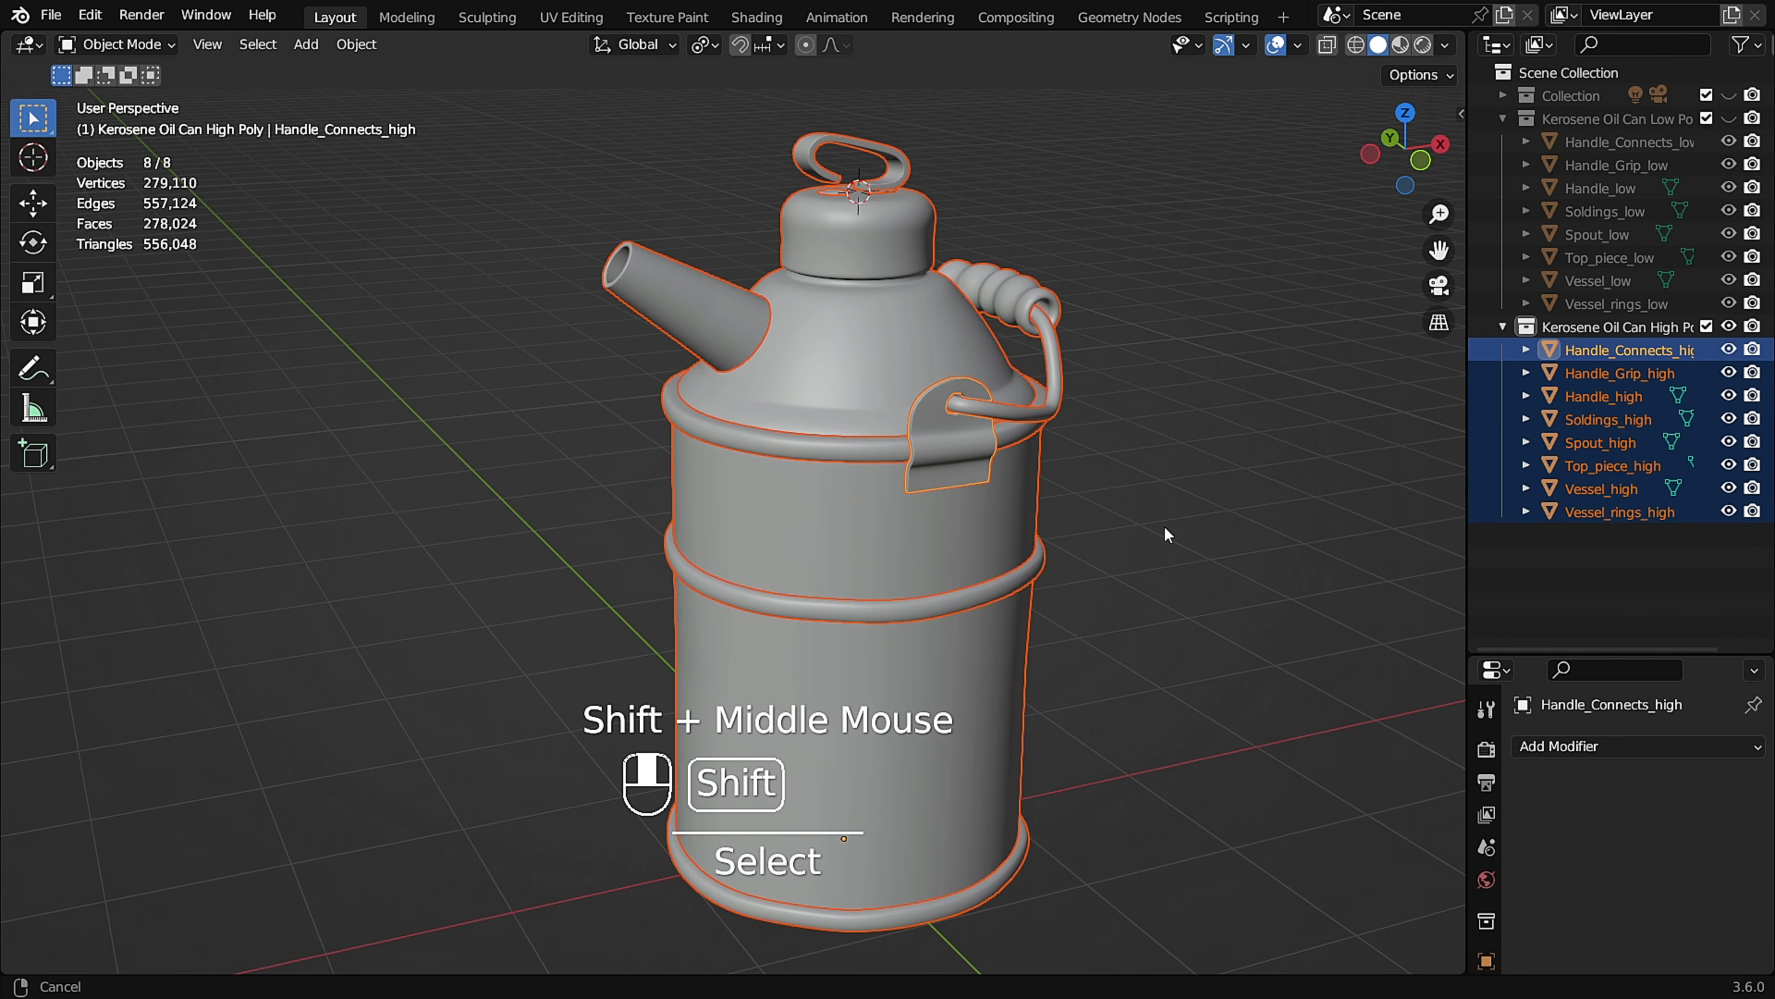
Export the high-poly parts as Kerosene_Can_high.fbx, limited to selected objects.
click(51, 15)
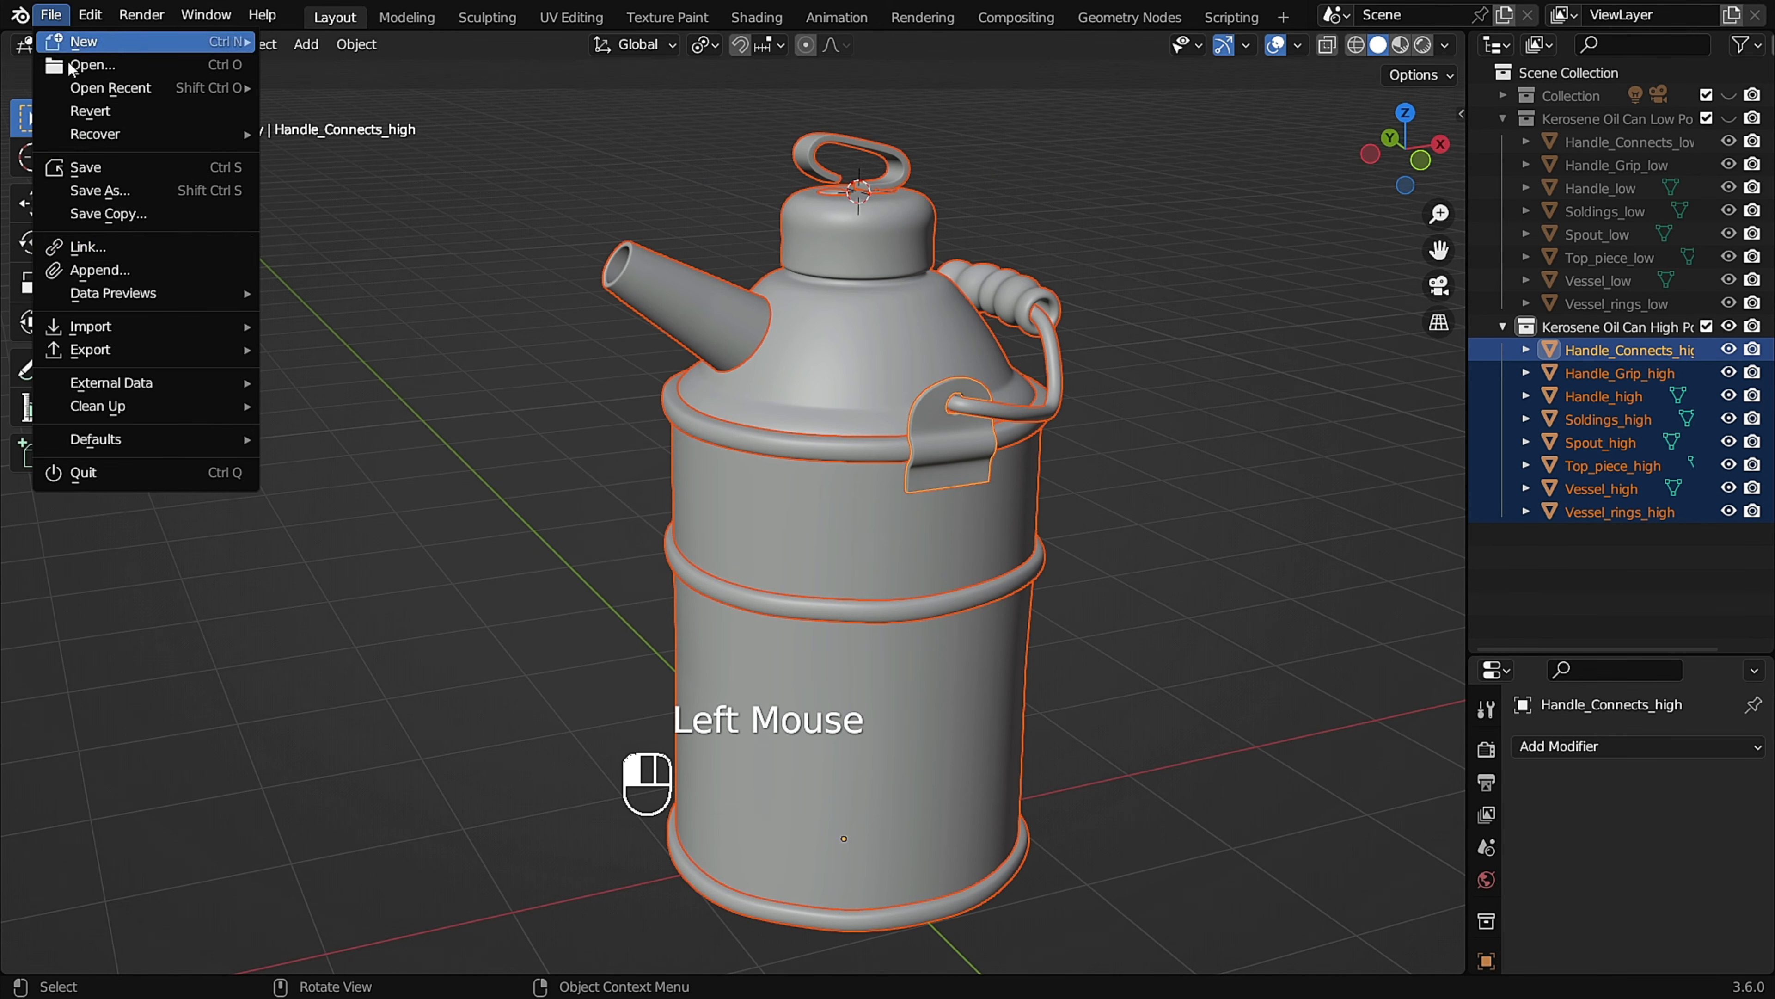
mouse_move(174, 351)
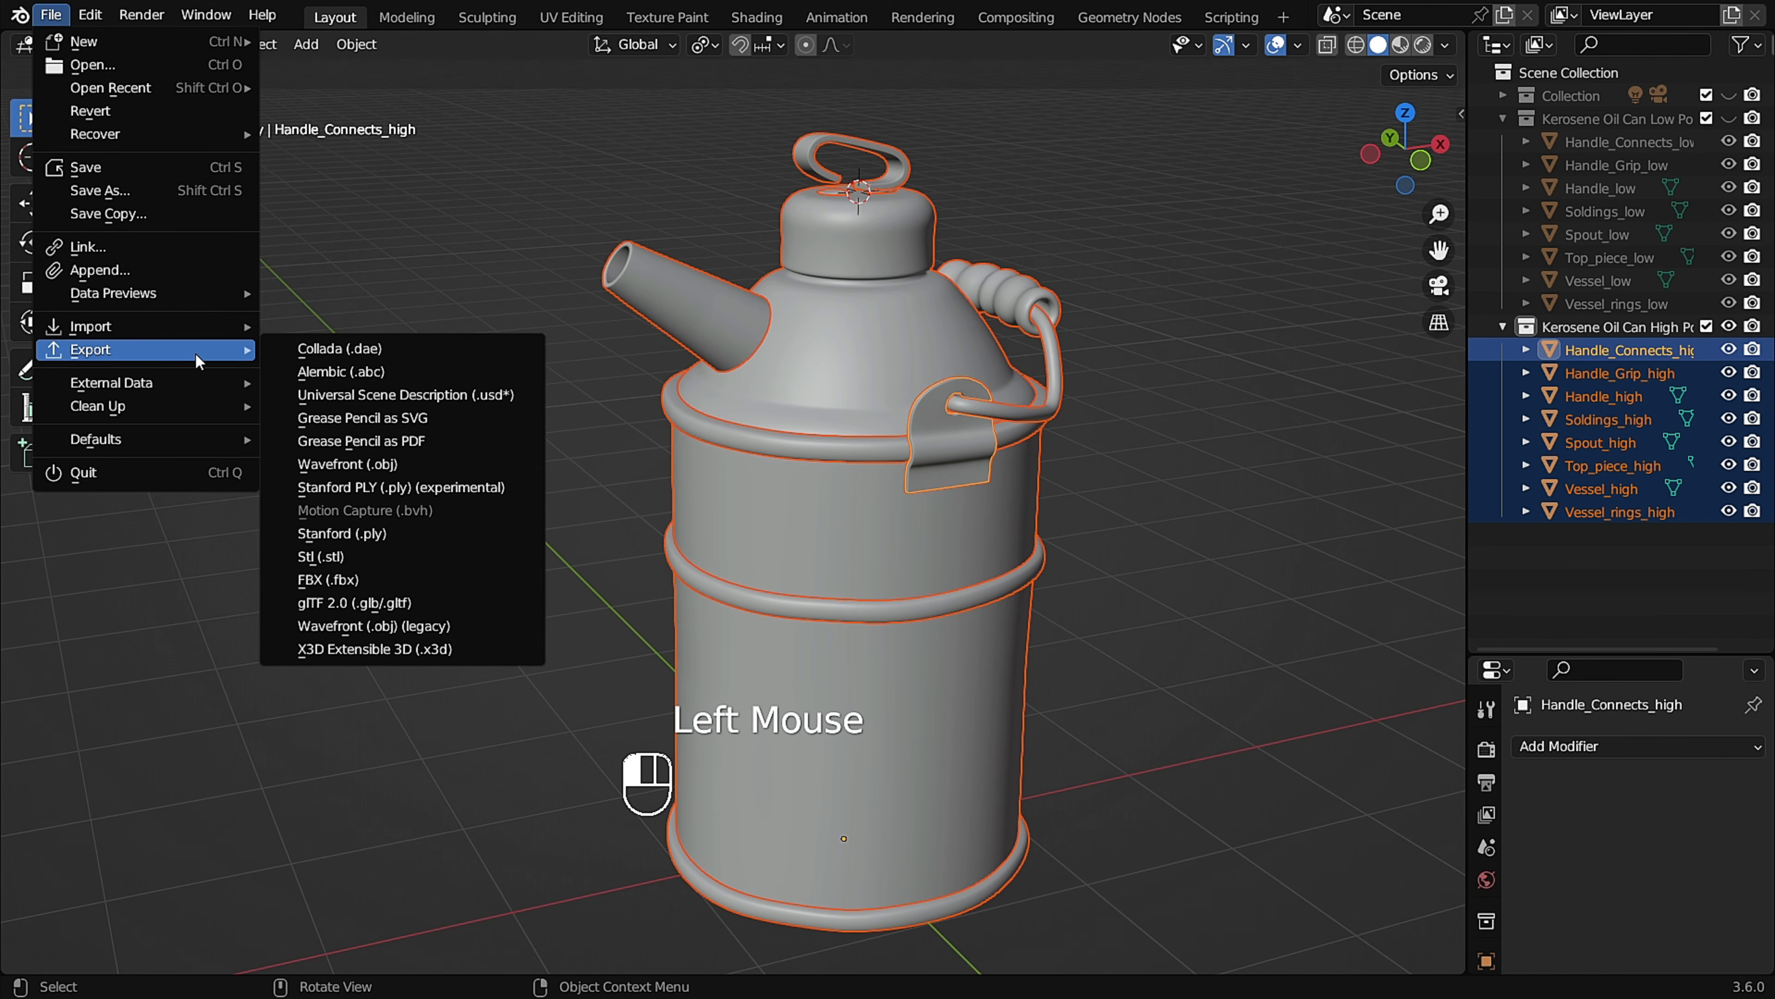
click(425, 580)
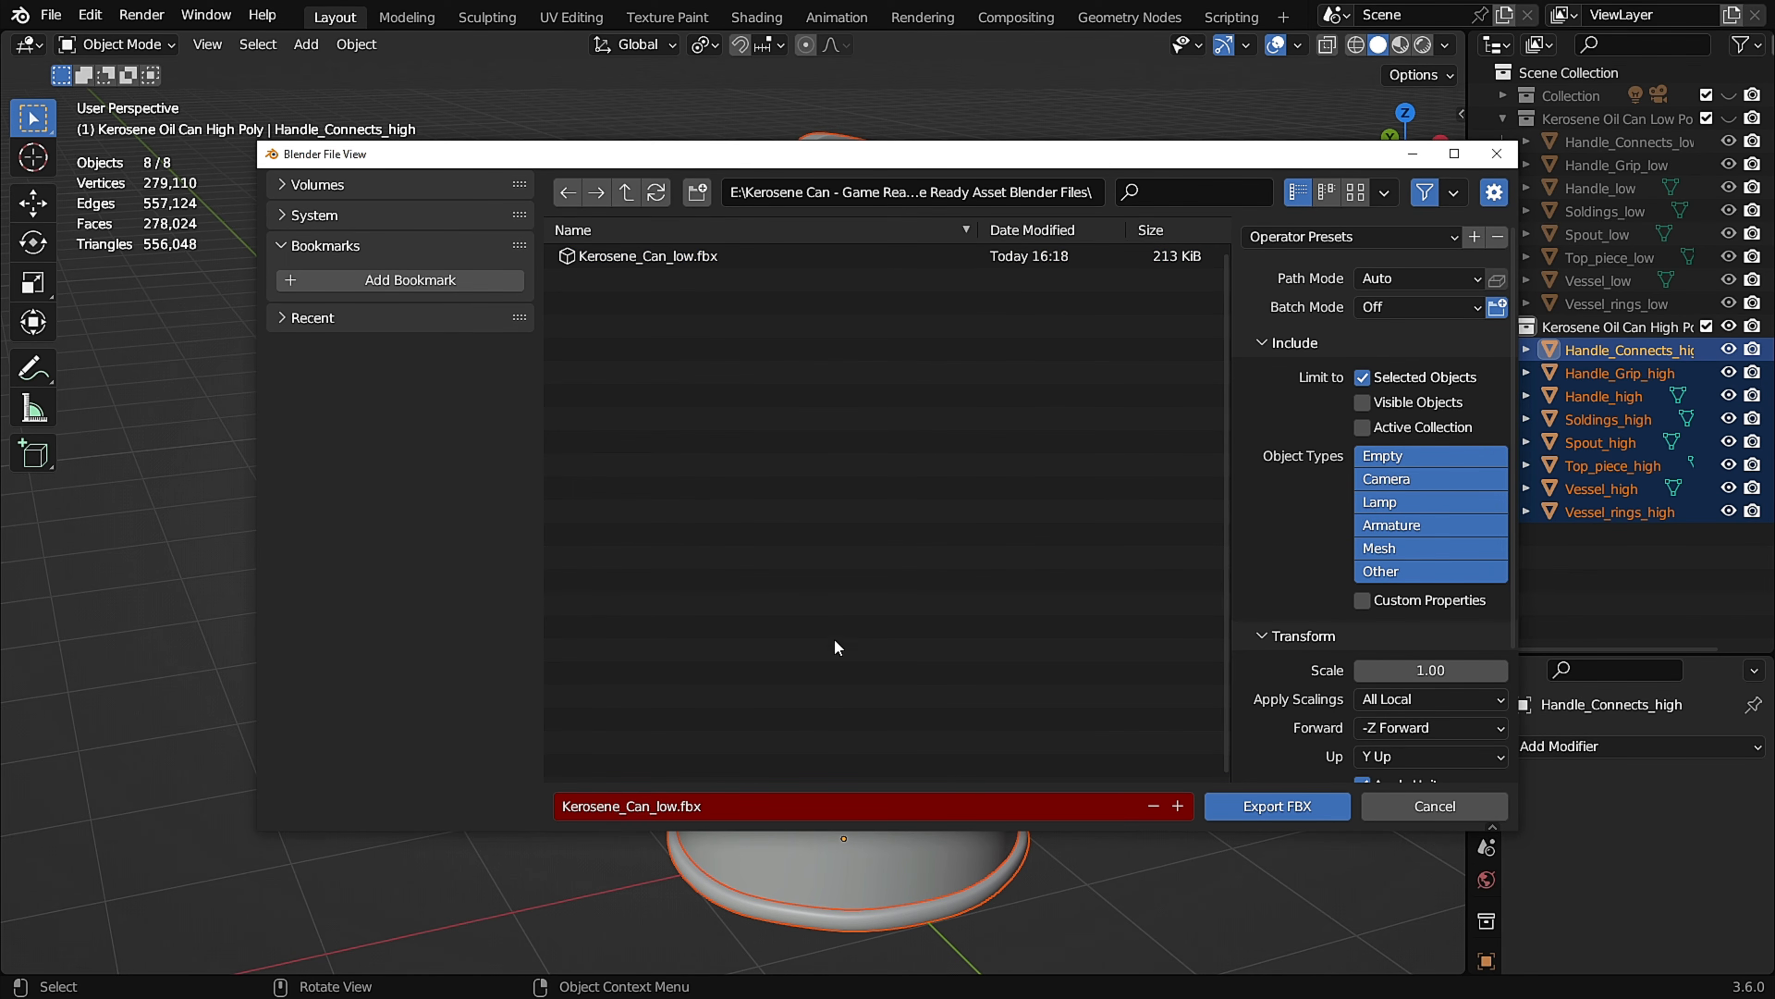
click(668, 807)
click(1288, 804)
click(1289, 808)
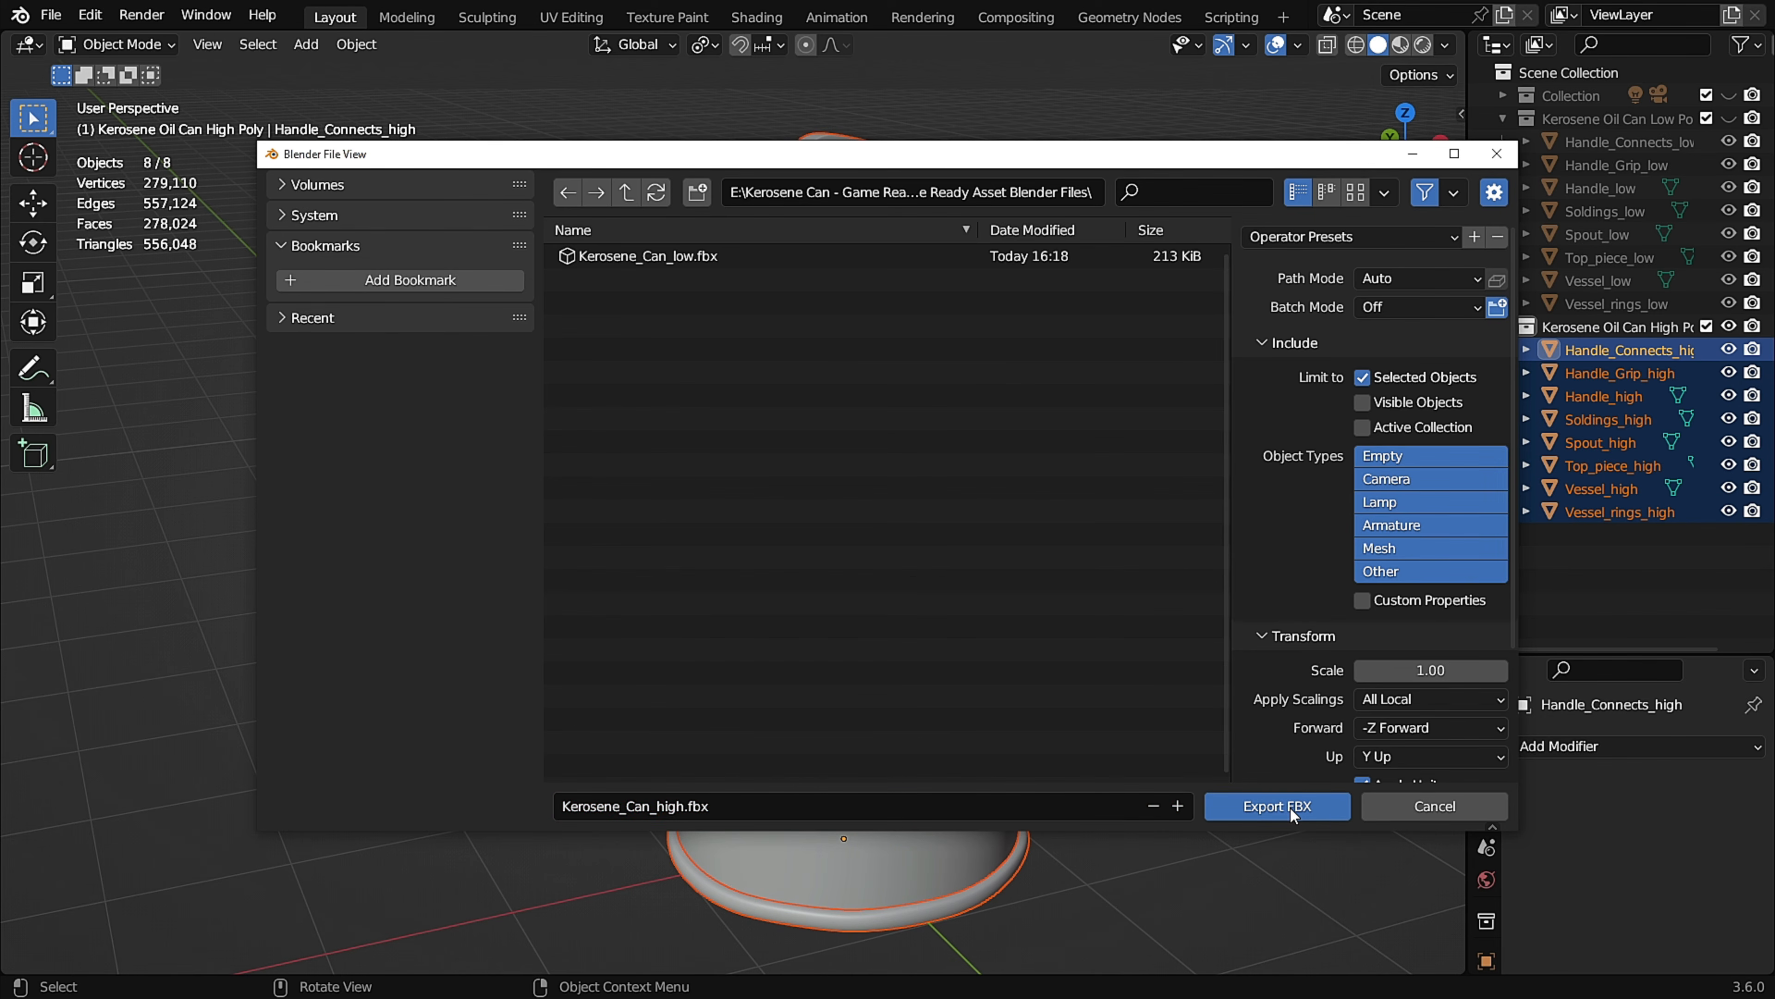
middle_drag(1312, 630, 1198, 574)
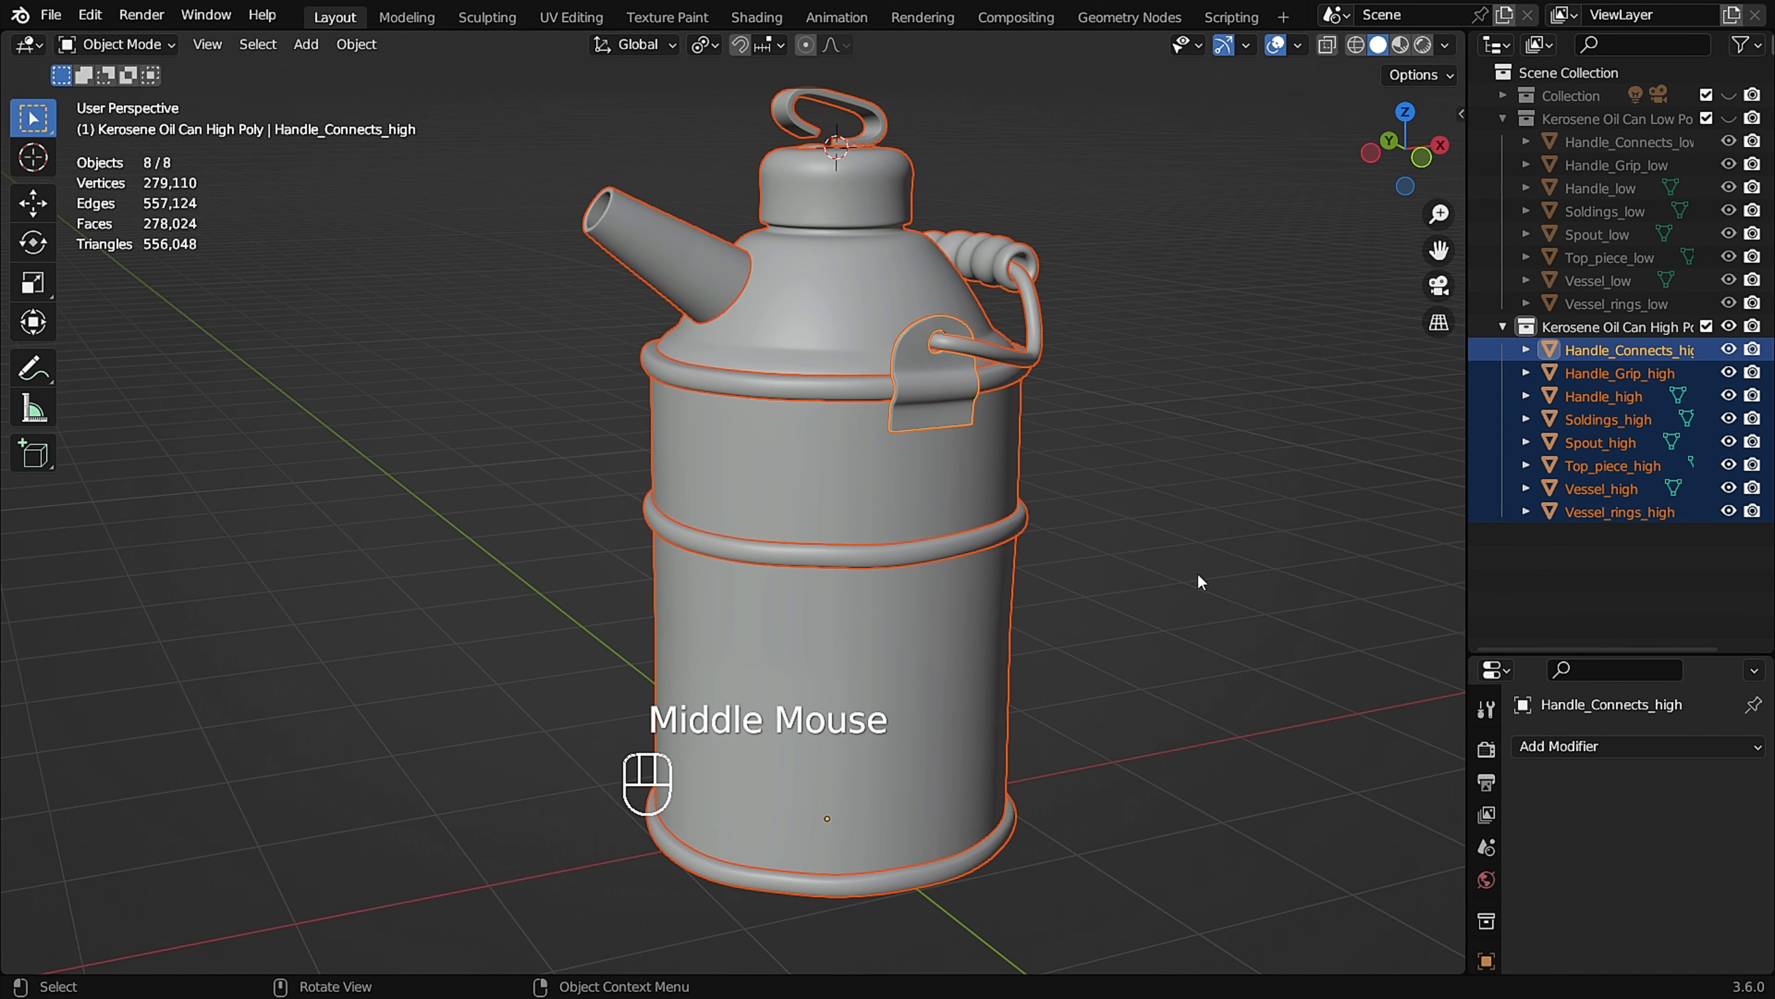